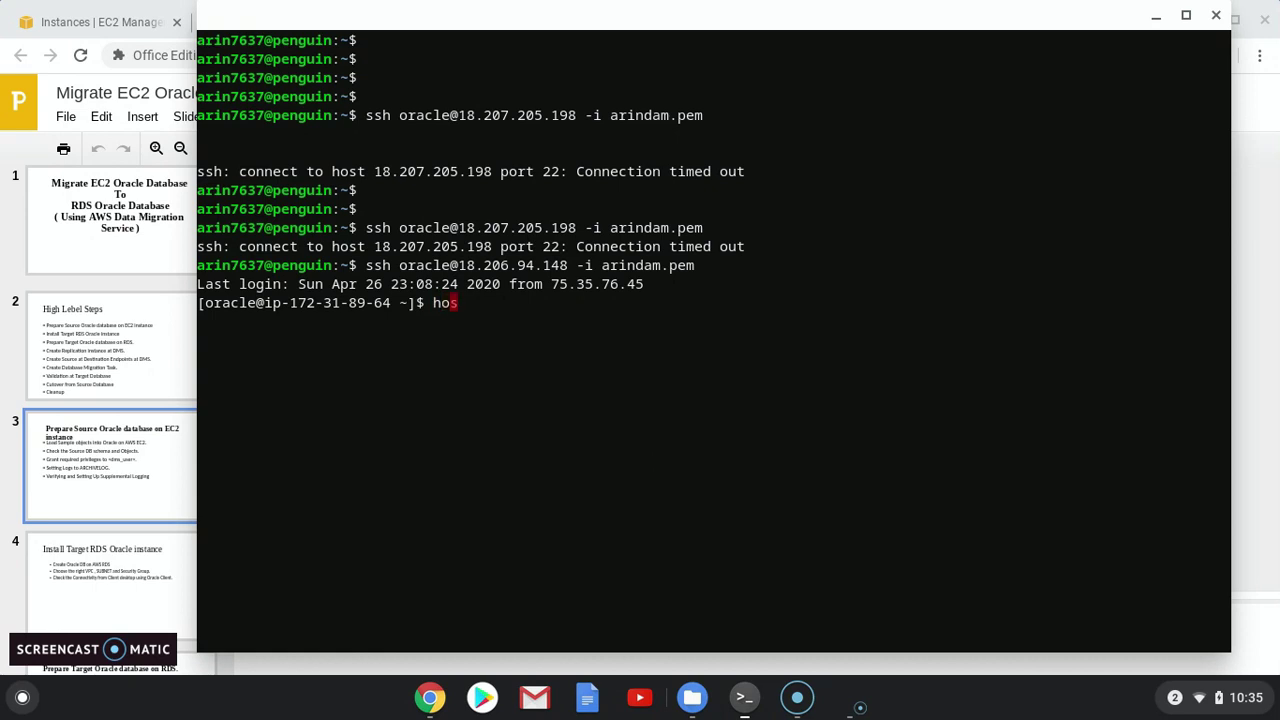
Check the server's hostname and confirm an Oracle pmon process is running
{"action": "key", "text": "Return"}
{"action": "key", "text": "Return"}
{"action": "key", "text": "Return"}
{"action": "key", "text": "Return"}
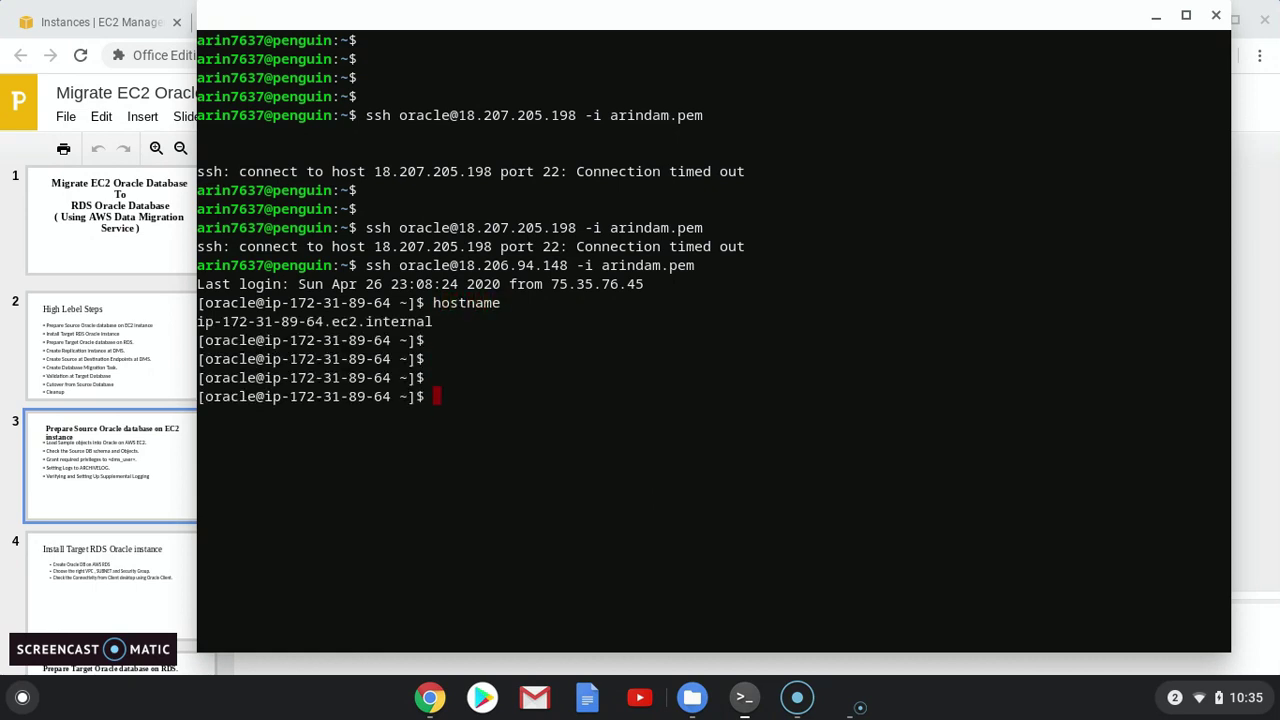
{"action": "type", "text": "ps -ef | grep pmon"}
{"action": "key", "text": "Return"}
{"action": "key", "text": "Return"}
{"action": "key", "text": "Return"}
{"action": "key", "text": "Return"}
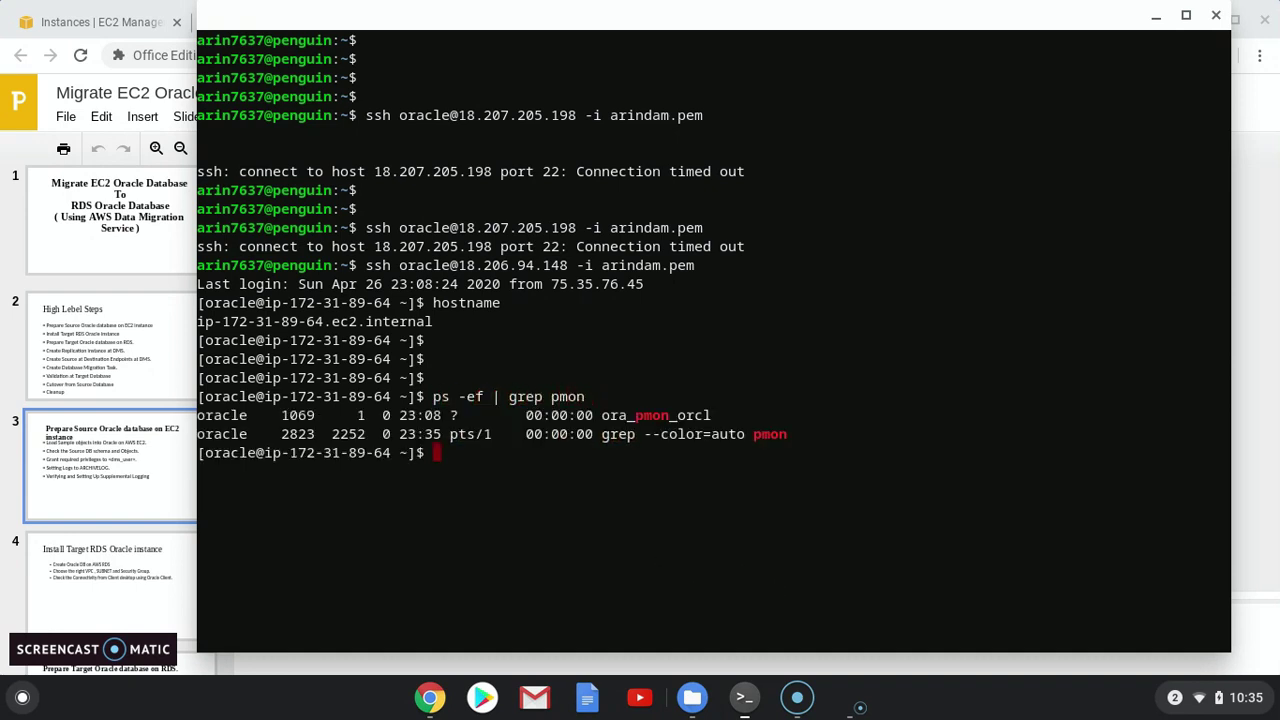
Connect to SQL*Plus as SYSDBA, confirm database ORCL is open READ WRITE, then exit
{"action": "type", "text": "sqlplus \"/as sysdba\""}
{"action": "key", "text": "Return"}
{"action": "key", "text": "Return"}
{"action": "key", "text": "Return"}
{"action": "key", "text": "Return"}
{"action": "key", "text": "Return"}
{"action": "type", "text": "select name,open_mode from v$database;"}
{"action": "key", "text": "Return"}
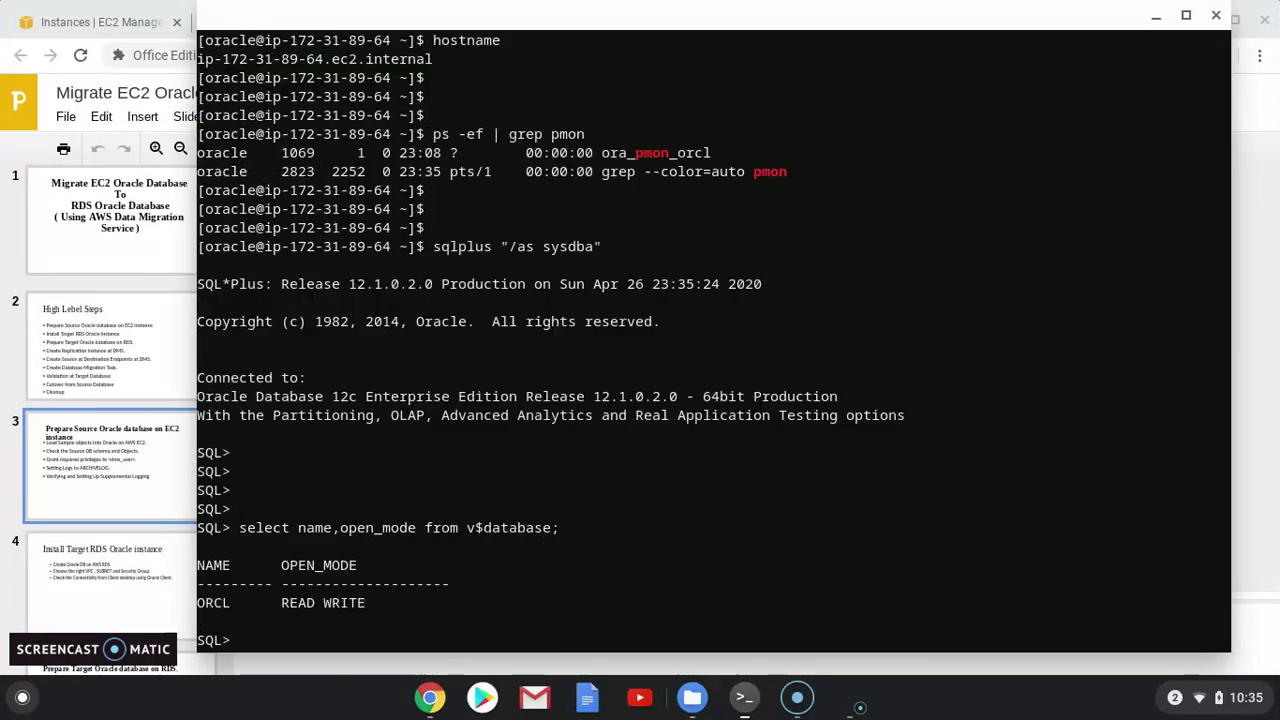
{"action": "key", "text": "Return"}
{"action": "key", "text": "Return"}
{"action": "key", "text": "Return"}
{"action": "type", "text": "exit"}
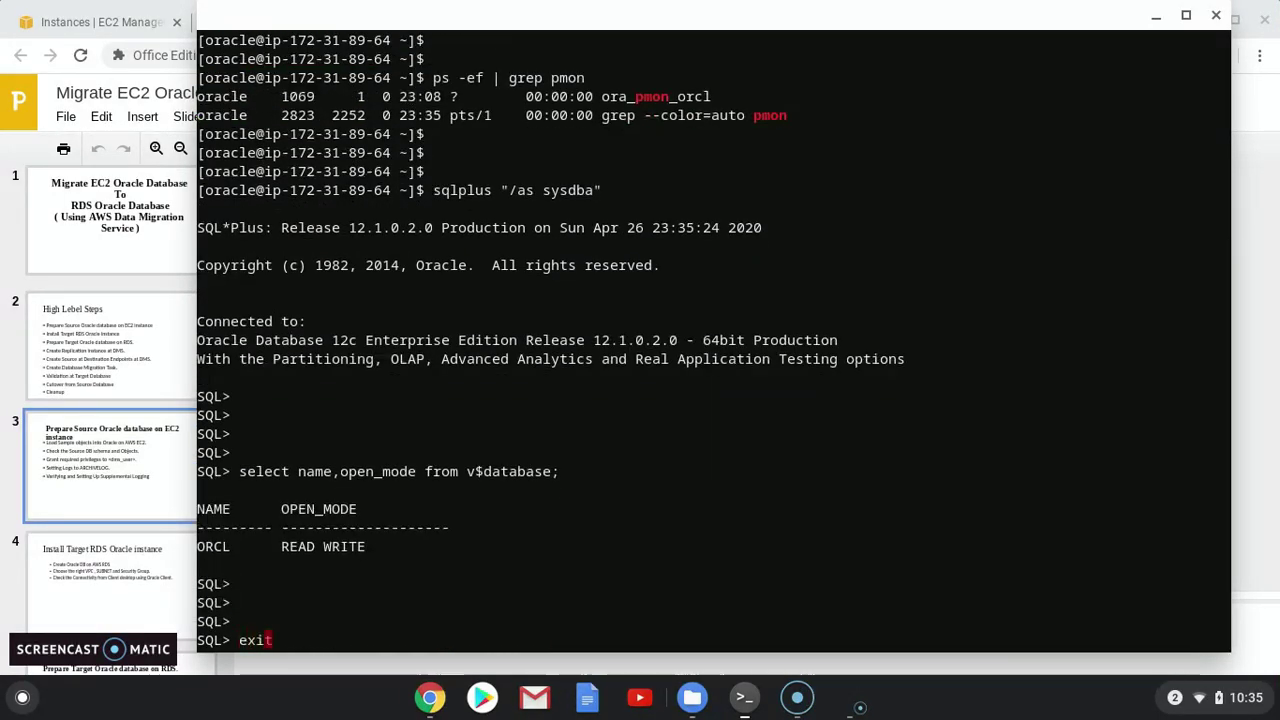
{"action": "key", "text": "Return"}
{"action": "key", "text": "Return"}
{"action": "key", "text": "Return"}
{"action": "key", "text": "Return"}
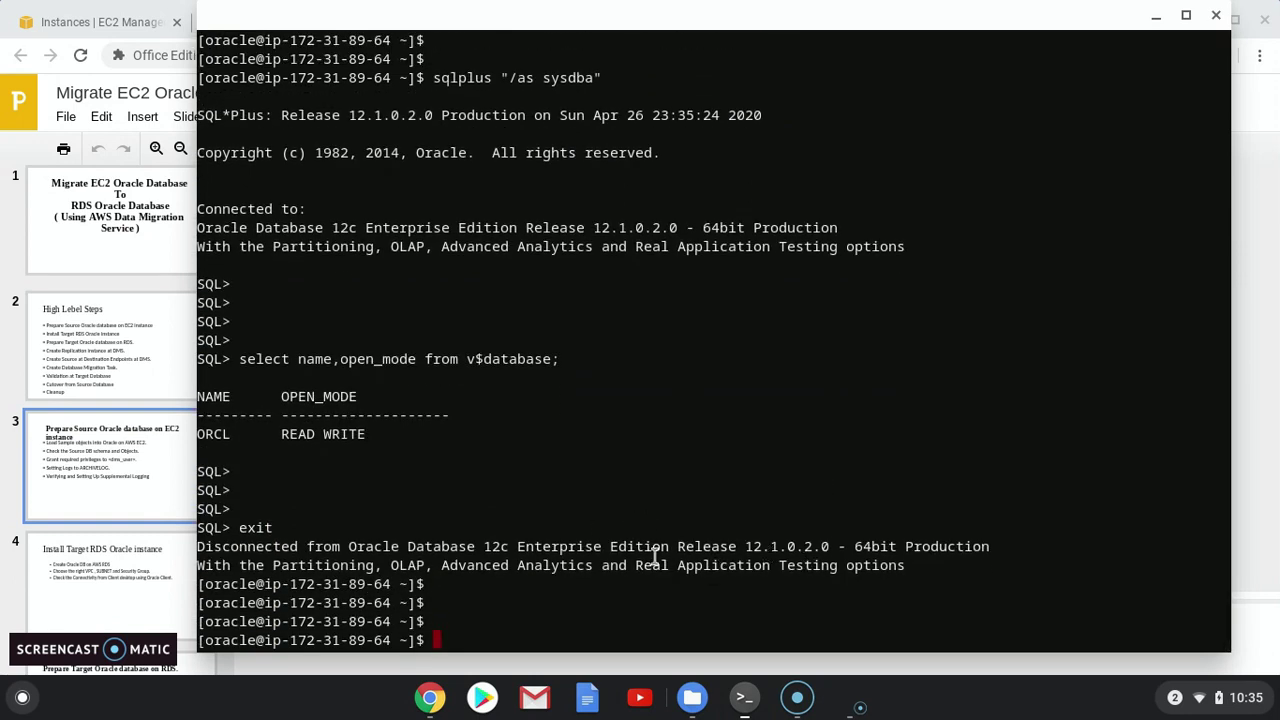
List the home directory with ls -ltr, showing db-sample-schemas and two other folders
{"action": "type", "text": "ls -ltr"}
{"action": "key", "text": "Return"}
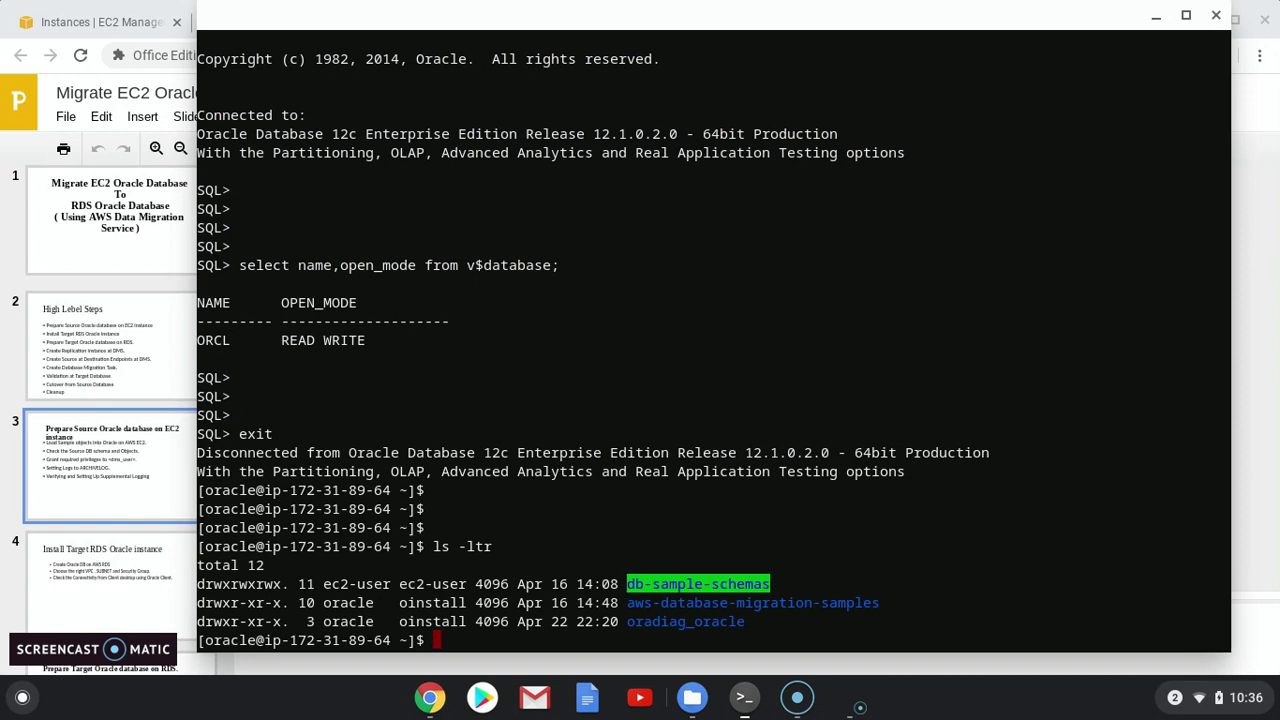
{"action": "key", "text": "alt+Tab"}
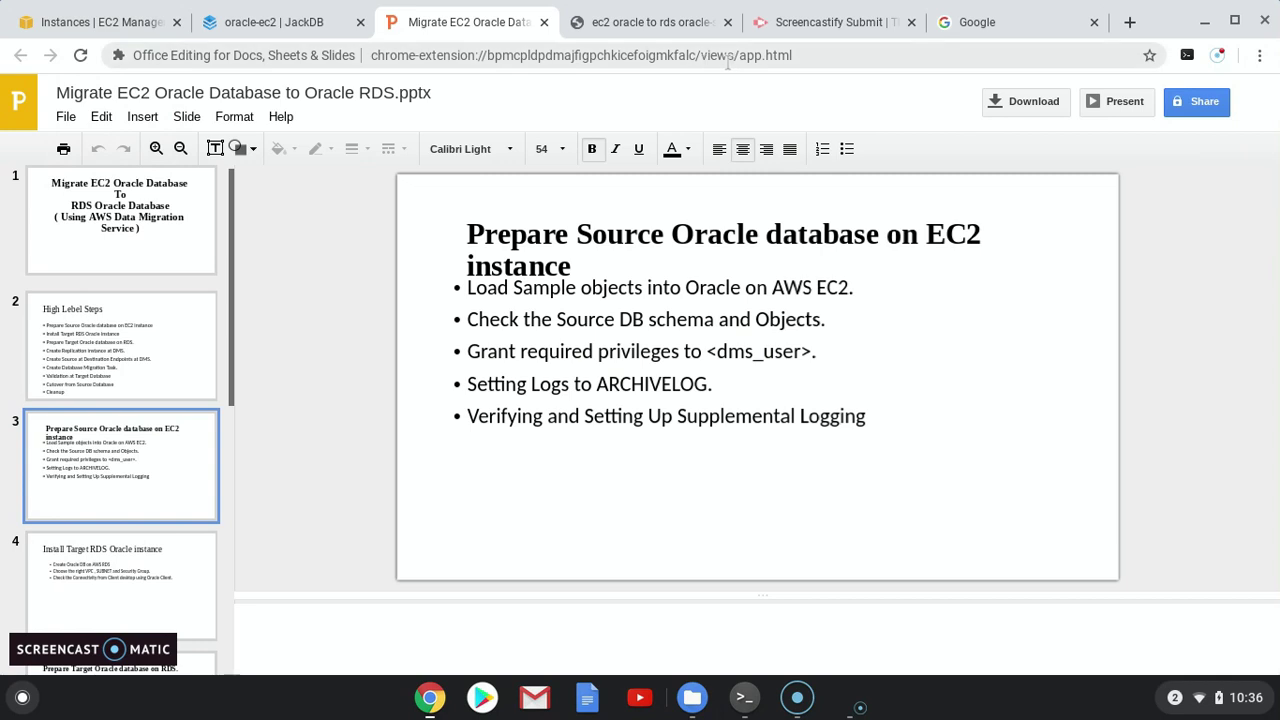
Check the saved HR row counts (EMPLOYEES 107, DEPARTMENTS 27) and bring up the oracle-ec2 JackDB session
{"action": "left_click", "coordinate": [625, 22]}
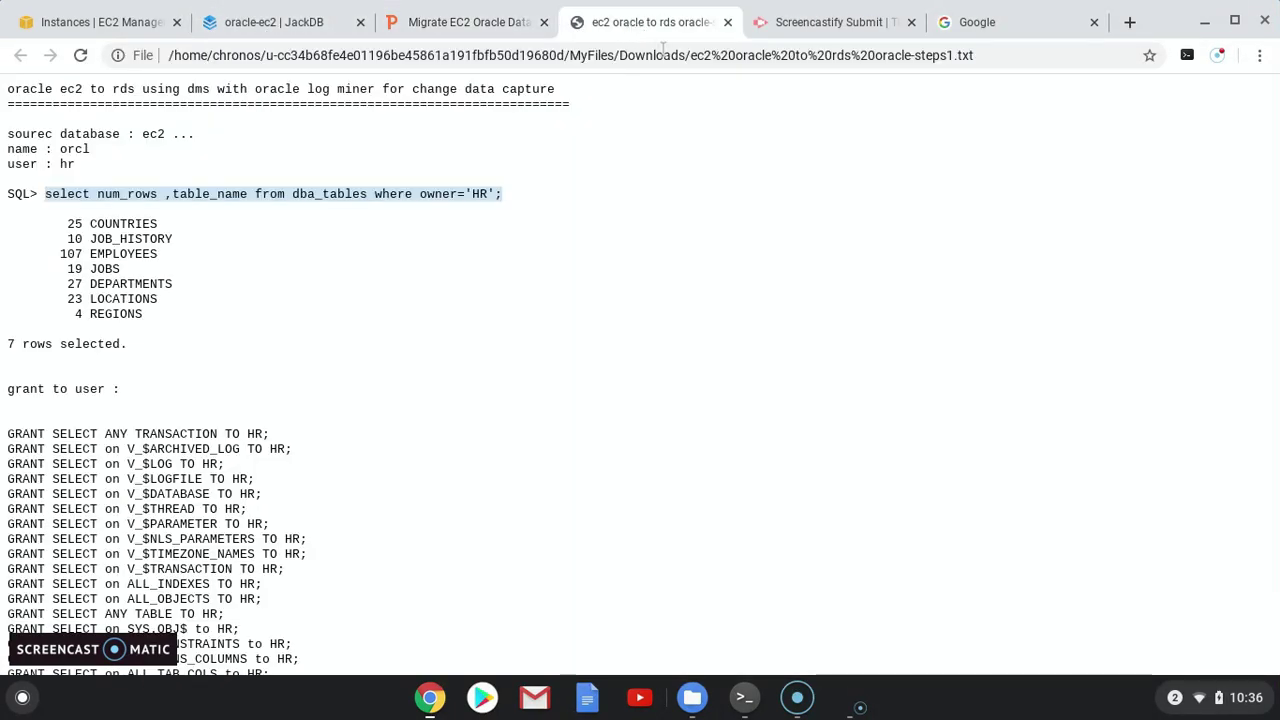
{"action": "left_click", "coordinate": [534, 218]}
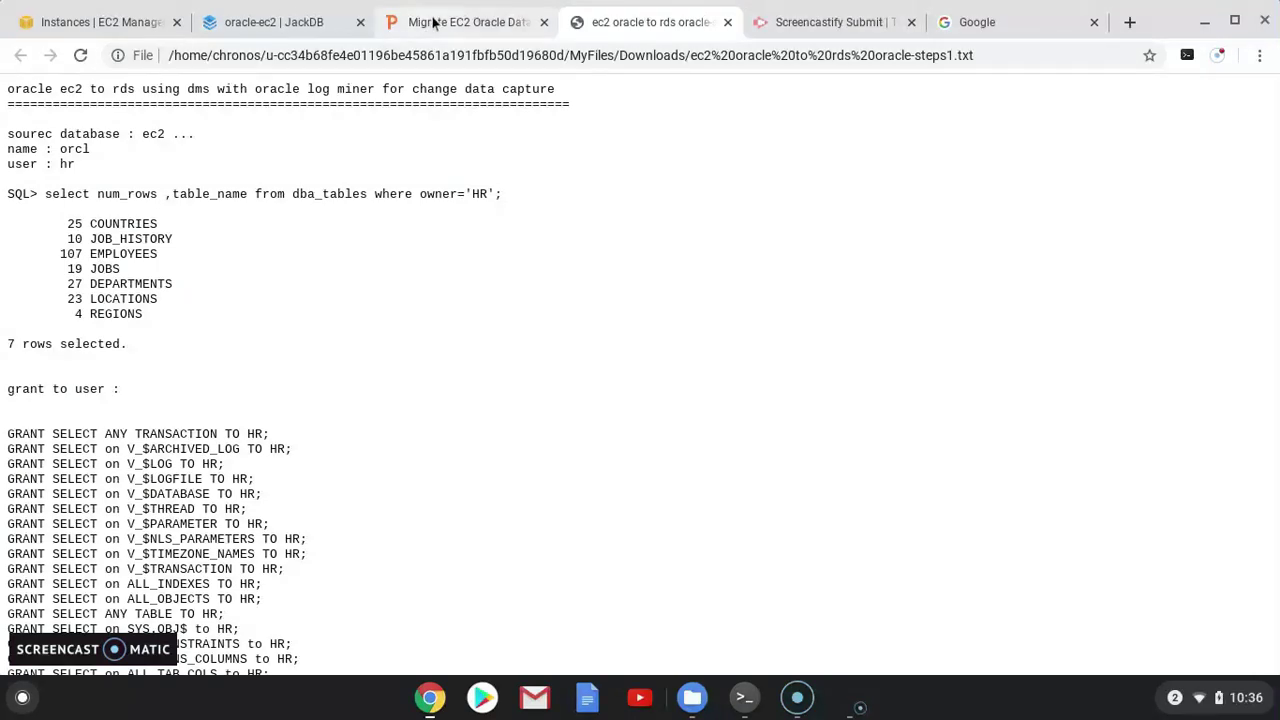
{"action": "left_click", "coordinate": [300, 22]}
{"action": "left_click", "coordinate": [330, 118]}
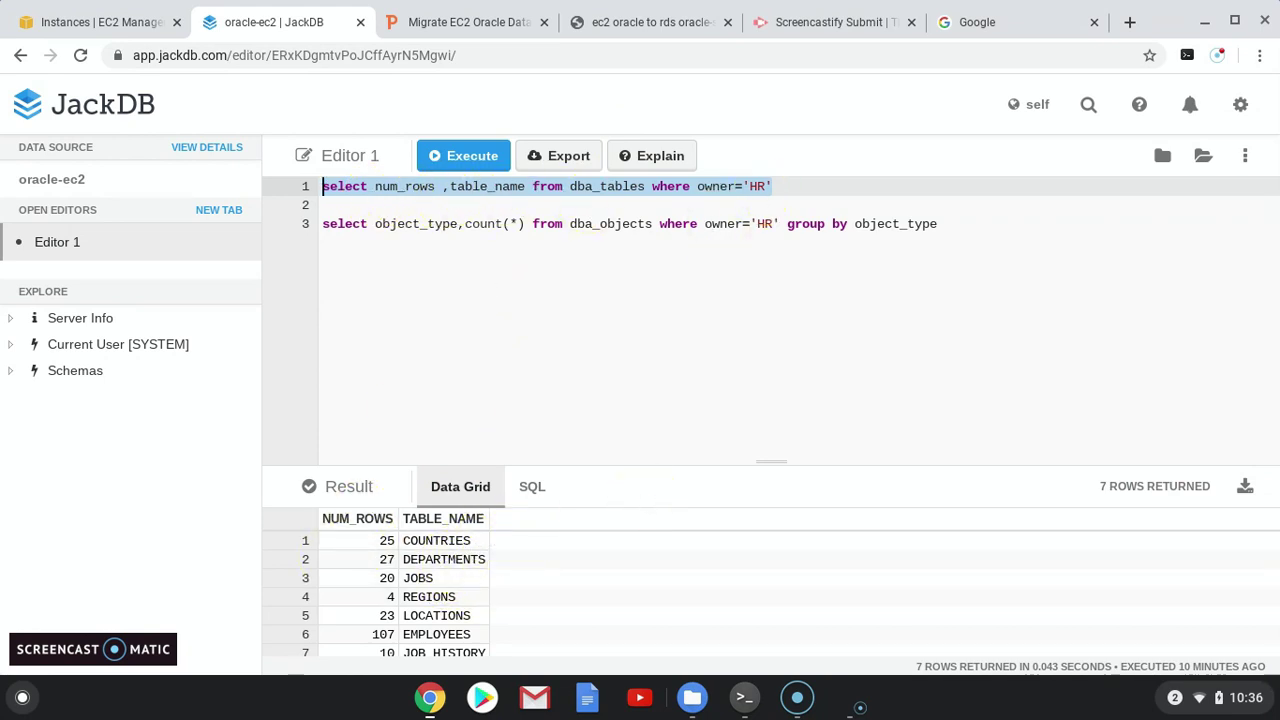
Run the line-3 dba_objects query to count HR objects: 7 tables, 19 indexes, 3 sequences
{"action": "left_click_drag", "start_coordinate": [958, 222], "coordinate": [322, 224]}
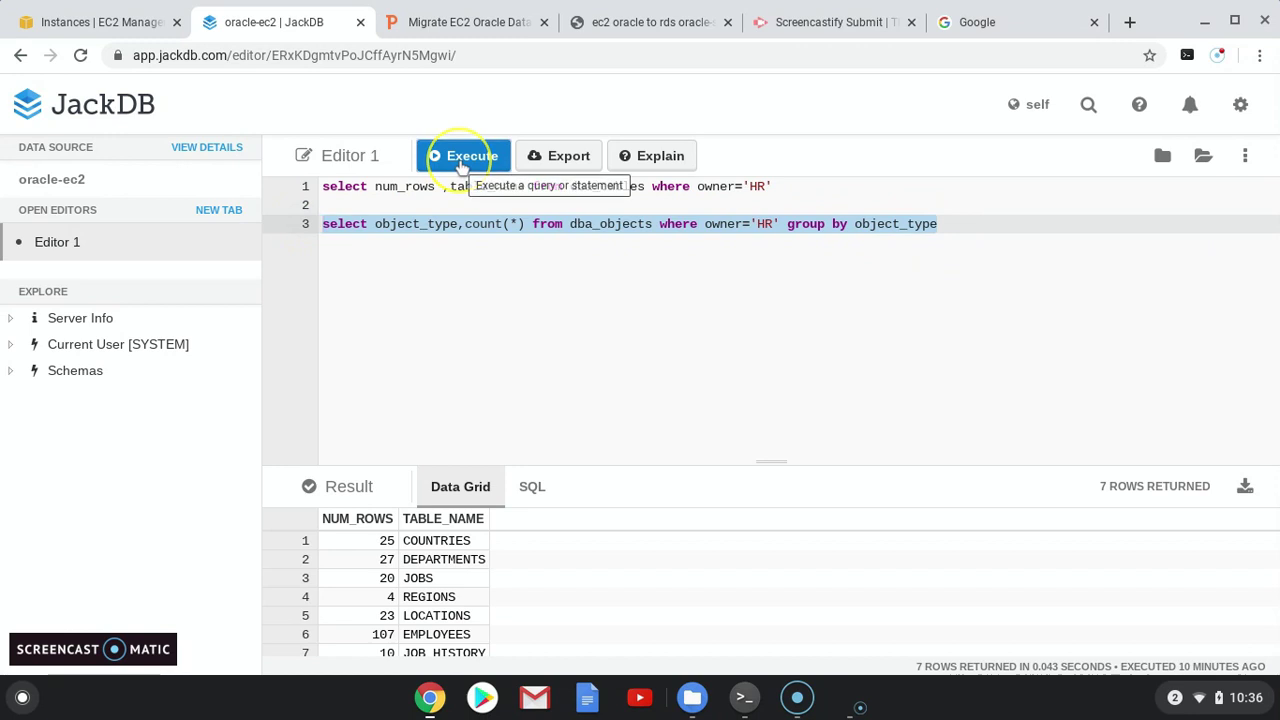
{"action": "left_click", "coordinate": [463, 160]}
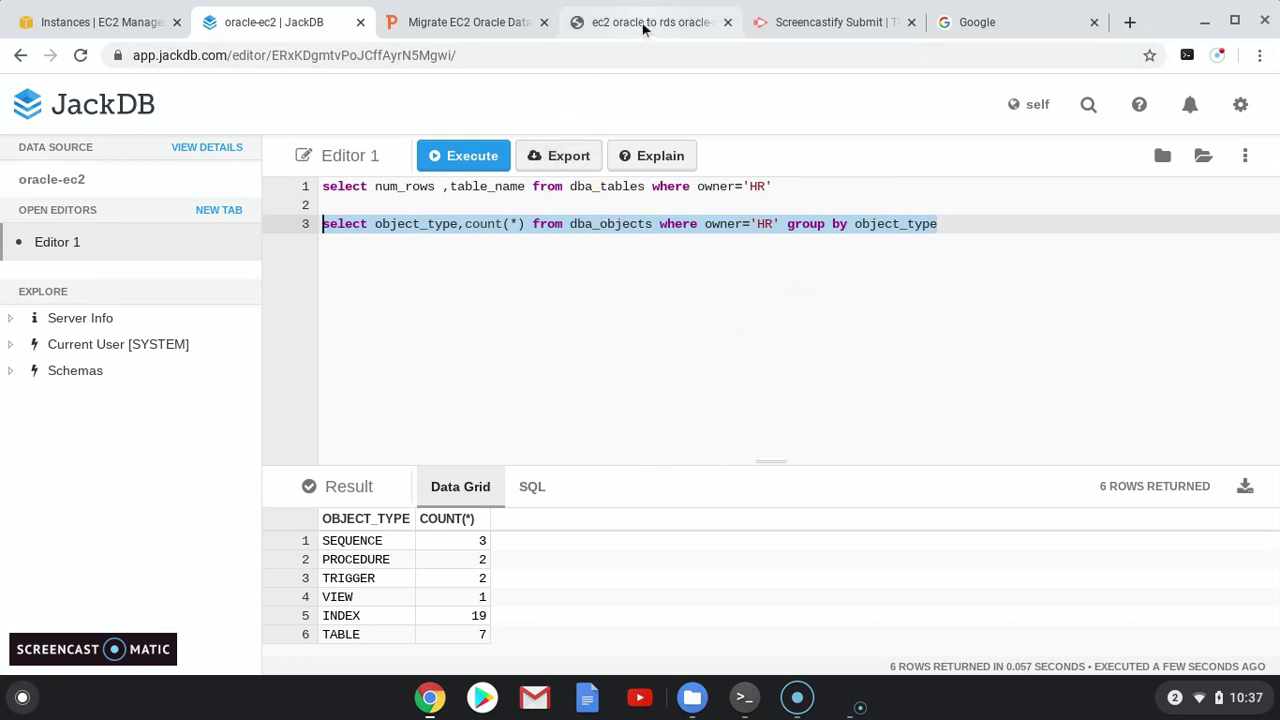
{"action": "left_click", "coordinate": [480, 286]}
{"action": "left_click", "coordinate": [481, 26]}
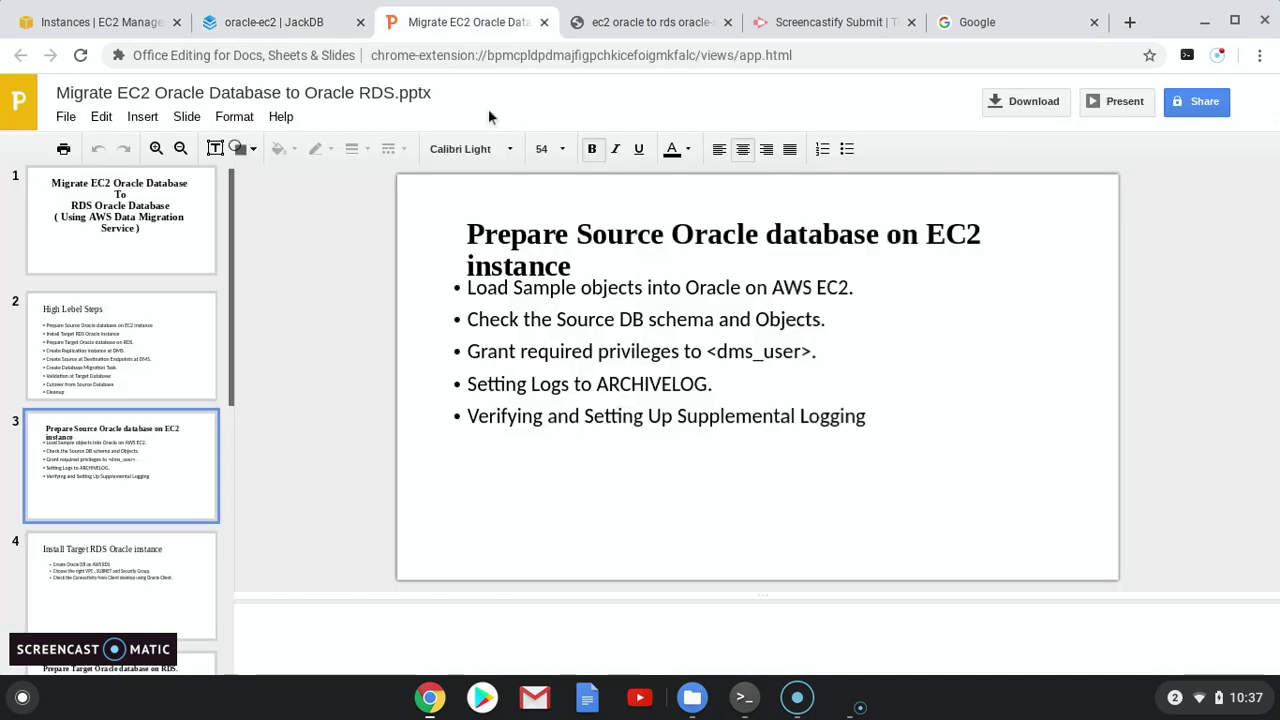
In SQL*Plus, connect as HR and confirm with show user that HR is connected
{"action": "left_click", "coordinate": [744, 697]}
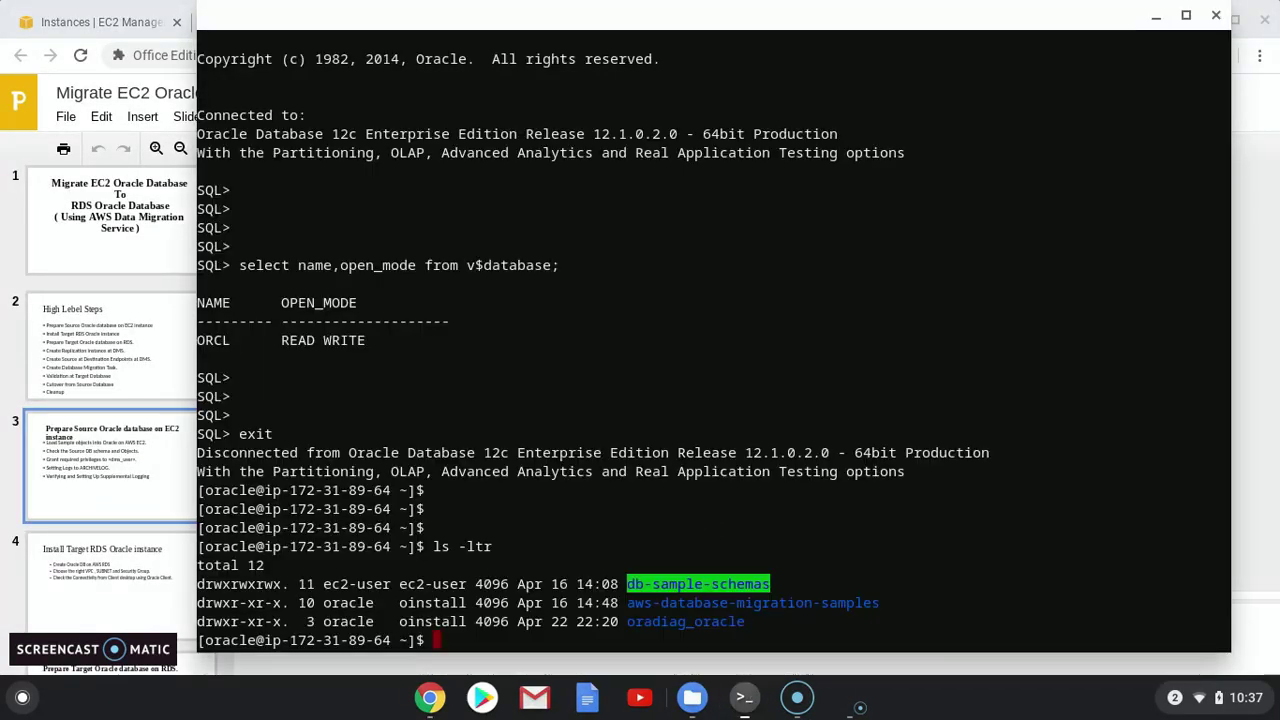
{"action": "key", "text": "Return"}
{"action": "key", "text": "Return"}
{"action": "key", "text": "Return"}
{"action": "type", "text": "sqlplus"}
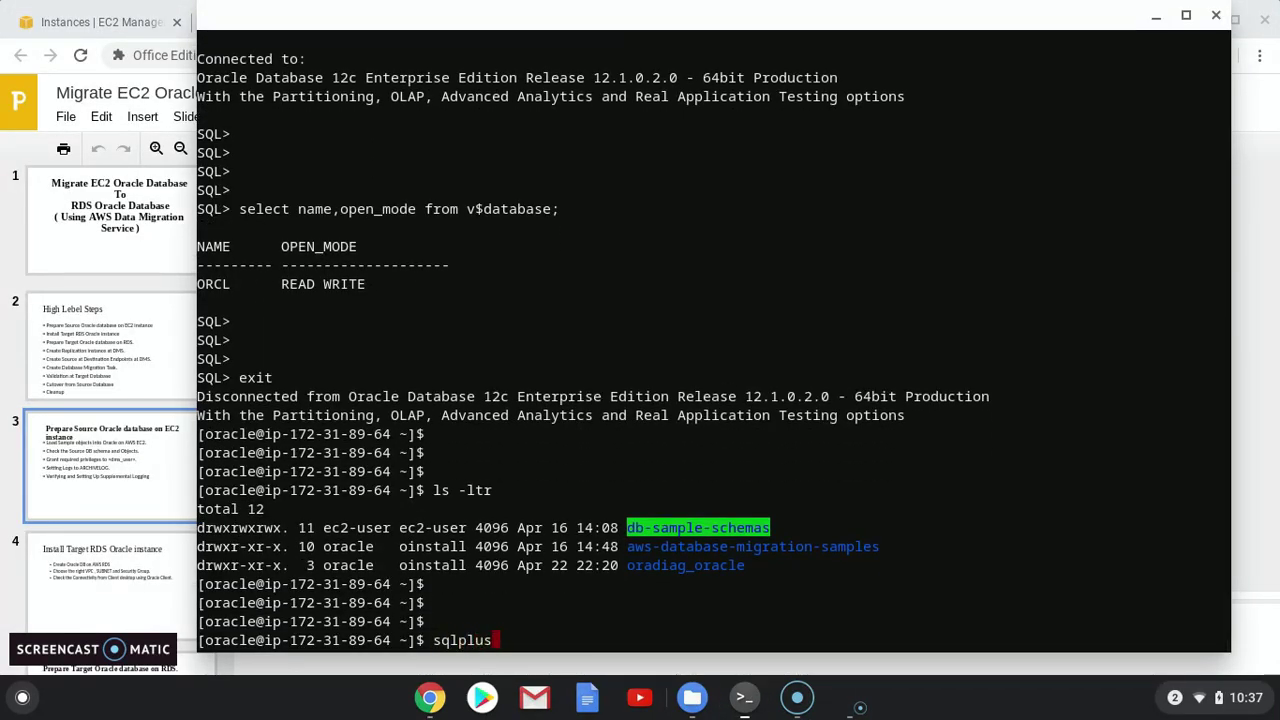
{"action": "type", "text": " \"/as sysdba\""}
{"action": "key", "text": "Return"}
{"action": "key", "text": "Return"}
{"action": "key", "text": "Return"}
{"action": "key", "text": "Return"}
{"action": "type", "text": "conn "}
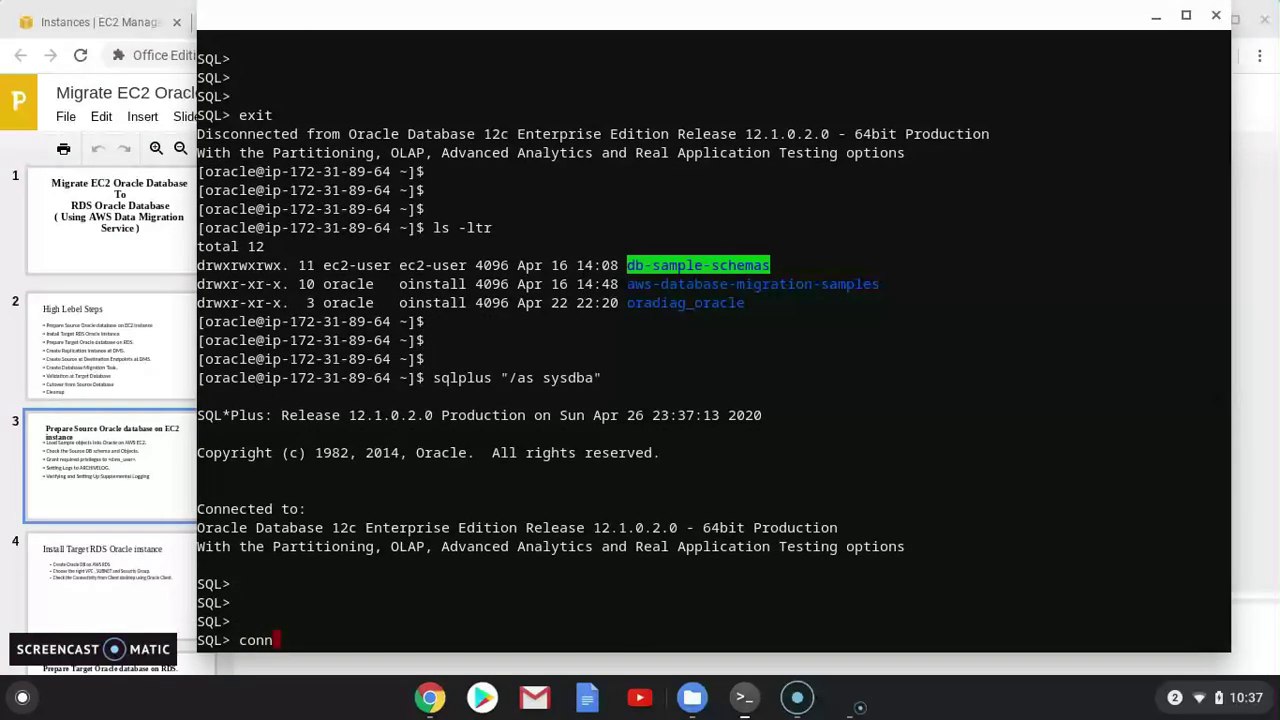
{"action": "type", "text": "hr"}
{"action": "key", "text": "Return"}
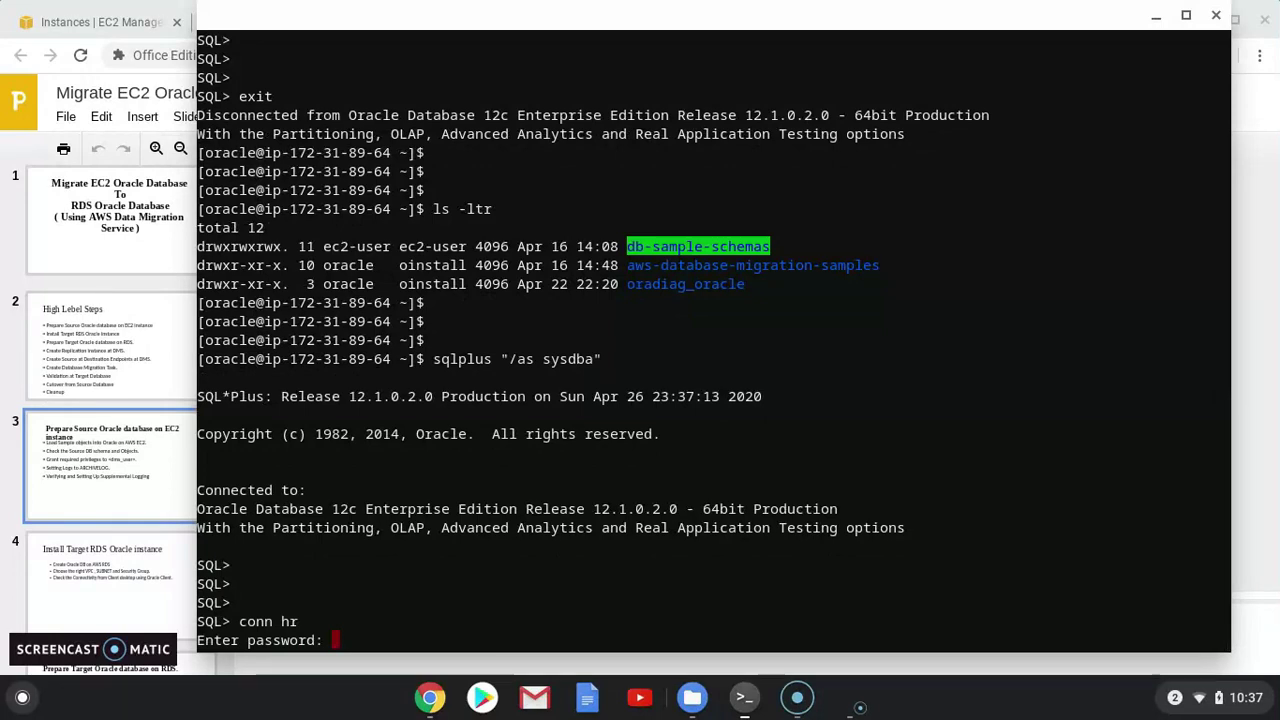
{"action": "key", "text": "Return"}
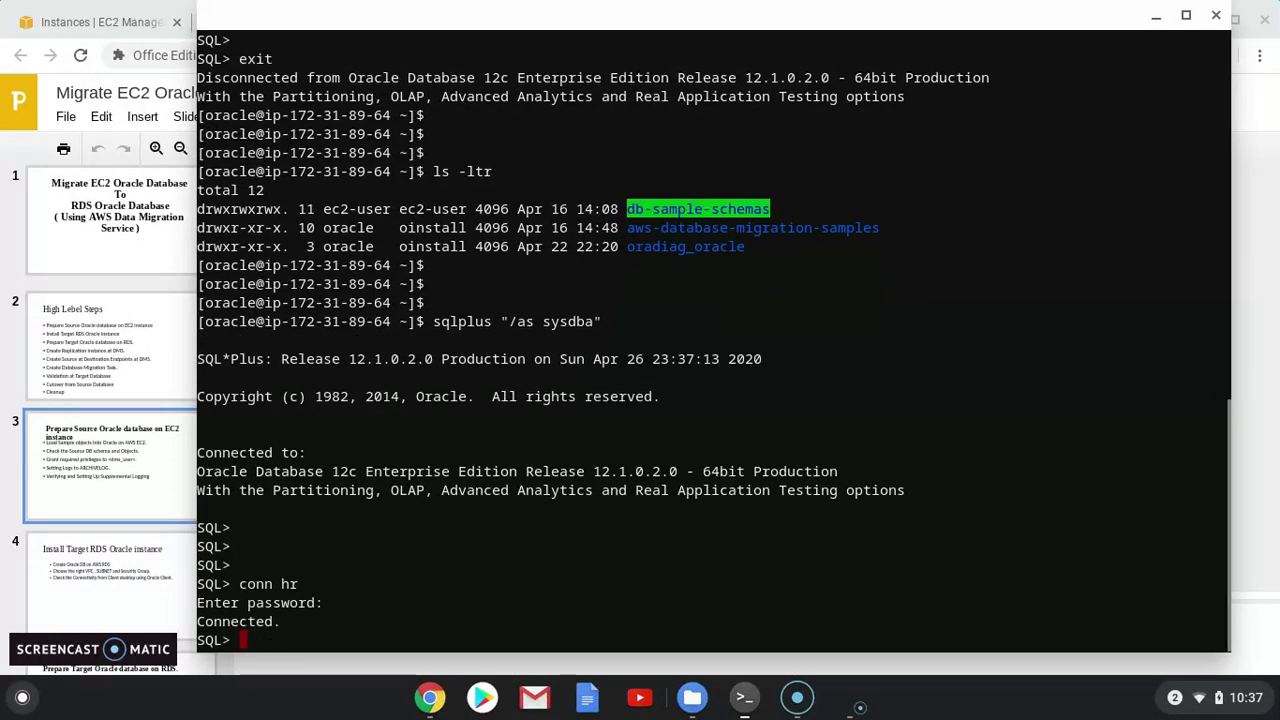
{"action": "key", "text": "Return"}
{"action": "key", "text": "Return"}
{"action": "key", "text": "Return"}
{"action": "type", "text": "show use"}
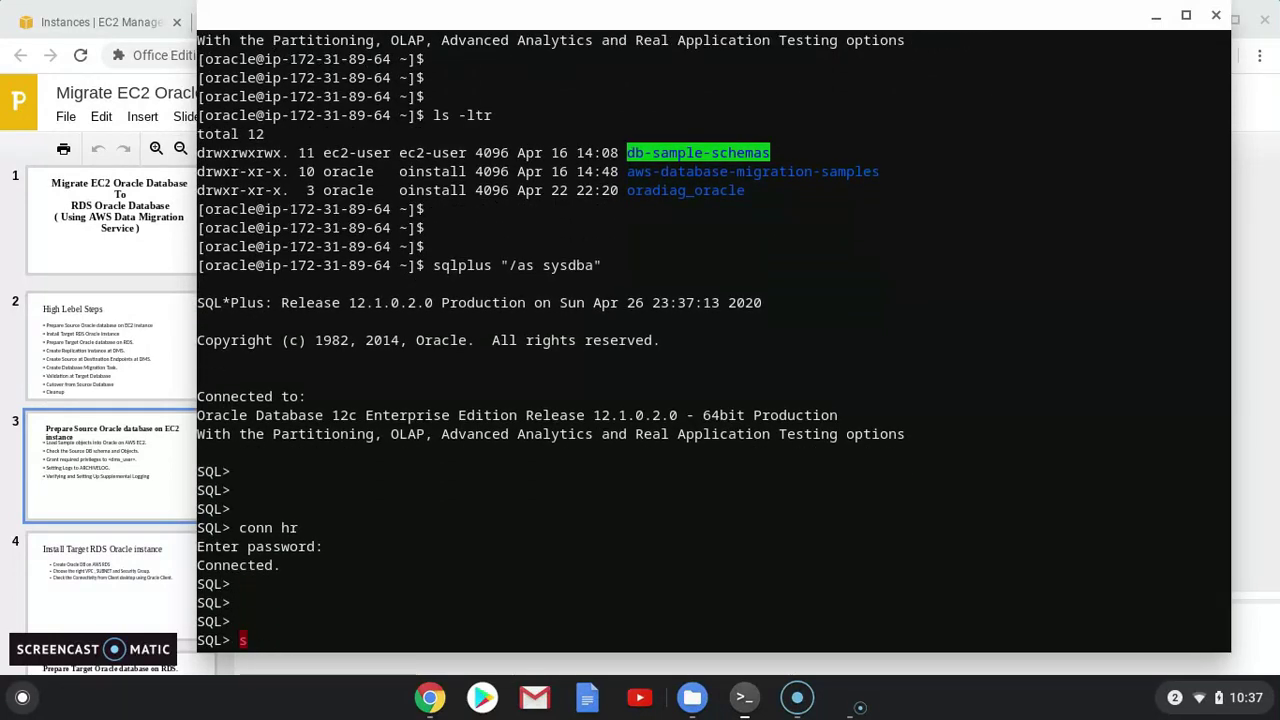
{"action": "type", "text": "r"}
{"action": "key", "text": "Return"}
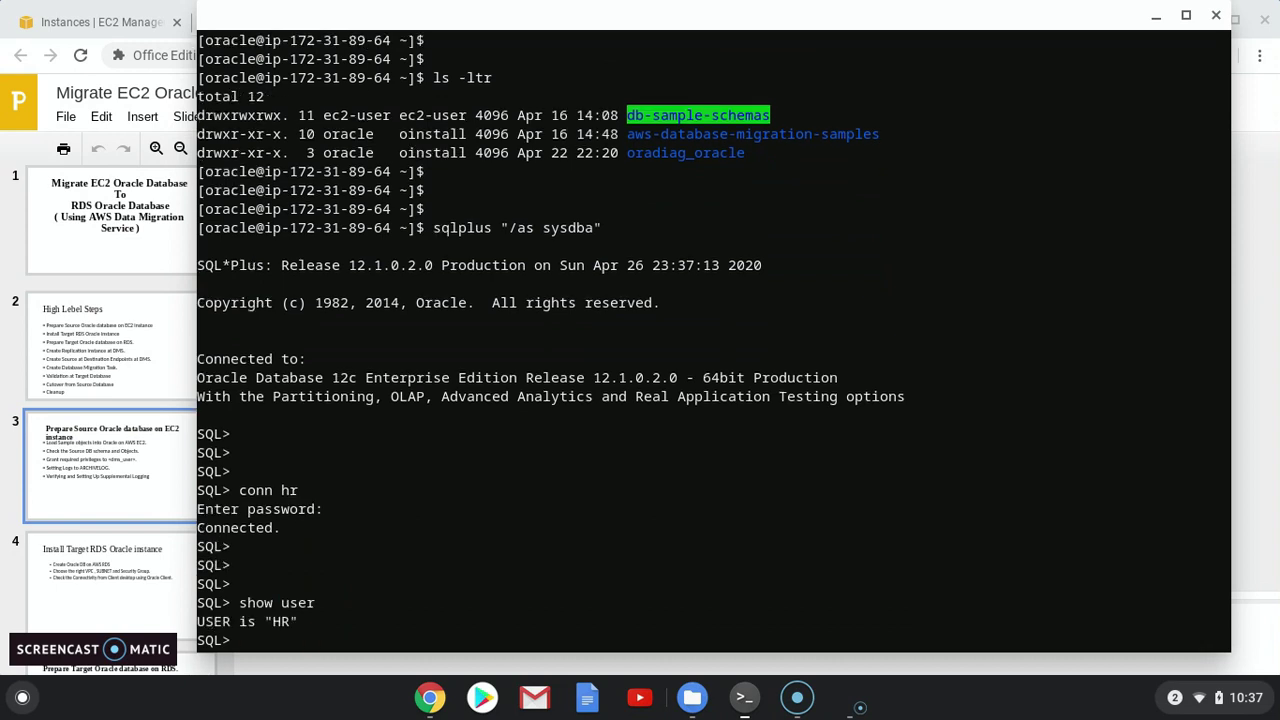
Exit SQL*Plus and reopen a fresh "/as sysdba" session
{"action": "key", "text": "Return"}
{"action": "key", "text": "Return"}
{"action": "key", "text": "Return"}
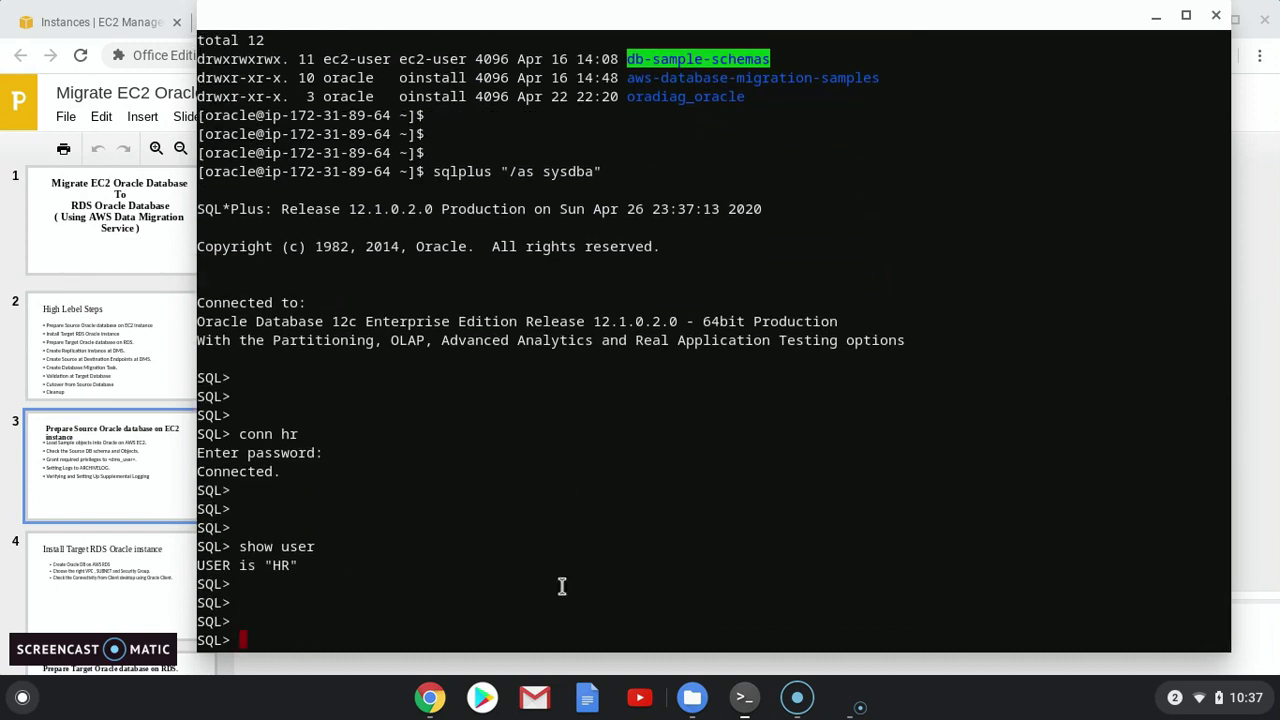
{"action": "type", "text": "exit"}
{"action": "key", "text": "Return"}
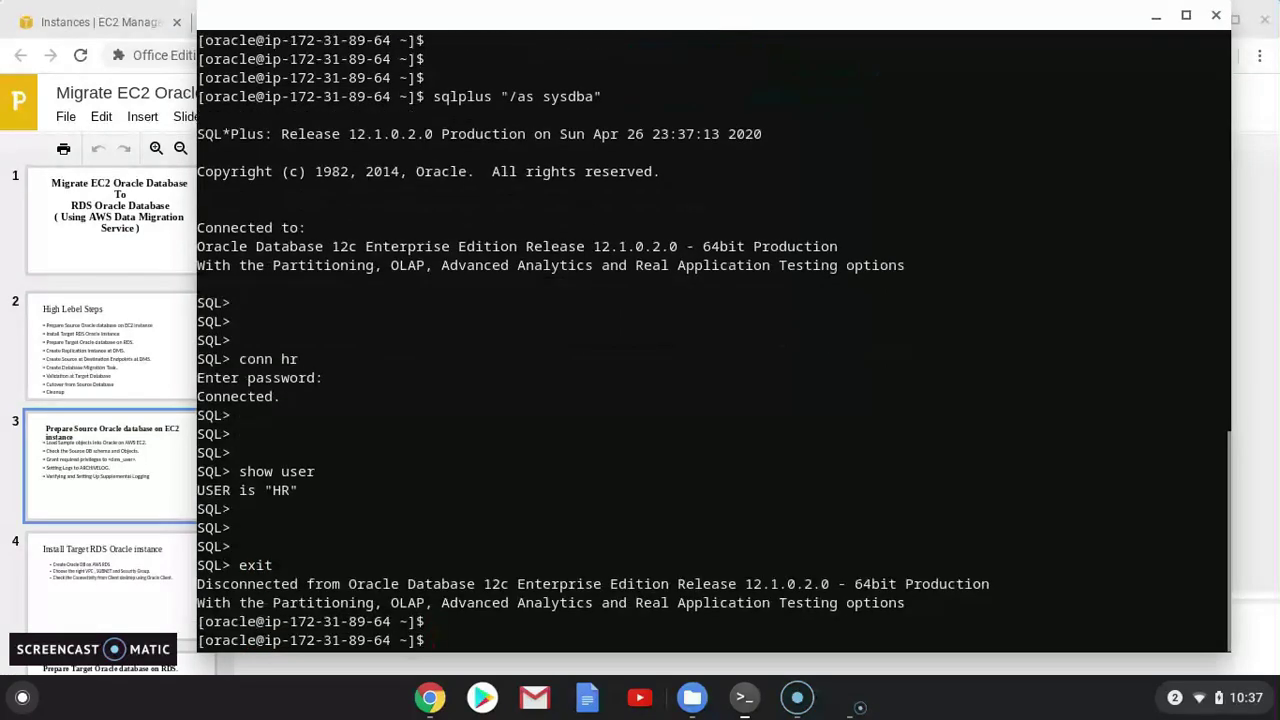
{"action": "key", "text": "Return"}
{"action": "type", "text": "sqlplus \"/as sysdba\""}
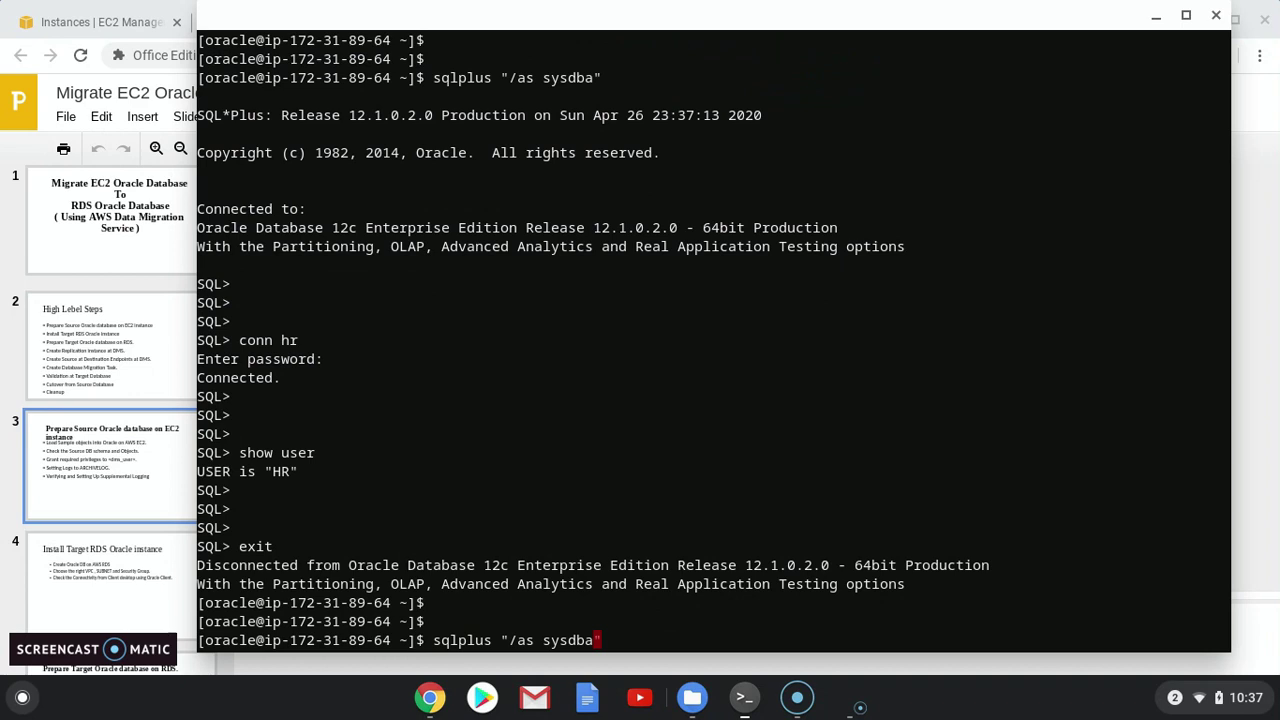
{"action": "key", "text": "Return"}
{"action": "key", "text": "Return"}
{"action": "key", "text": "Return"}
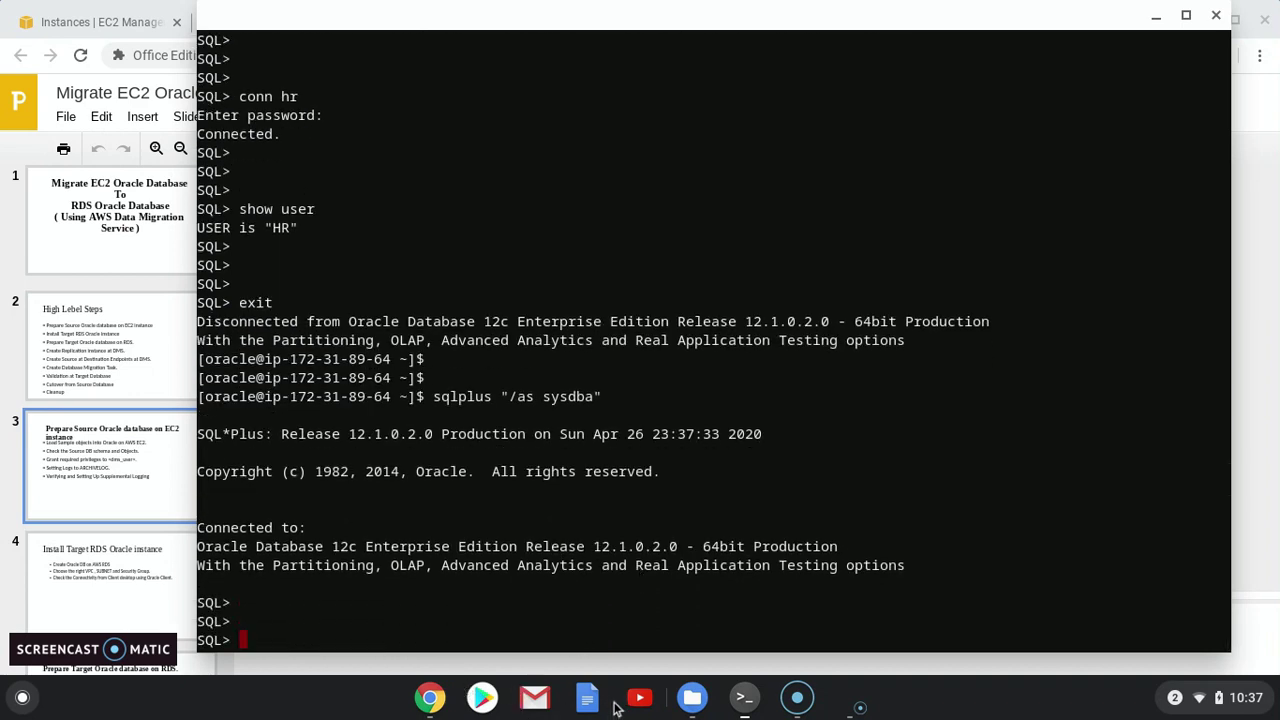
{"action": "left_click", "coordinate": [1156, 18]}
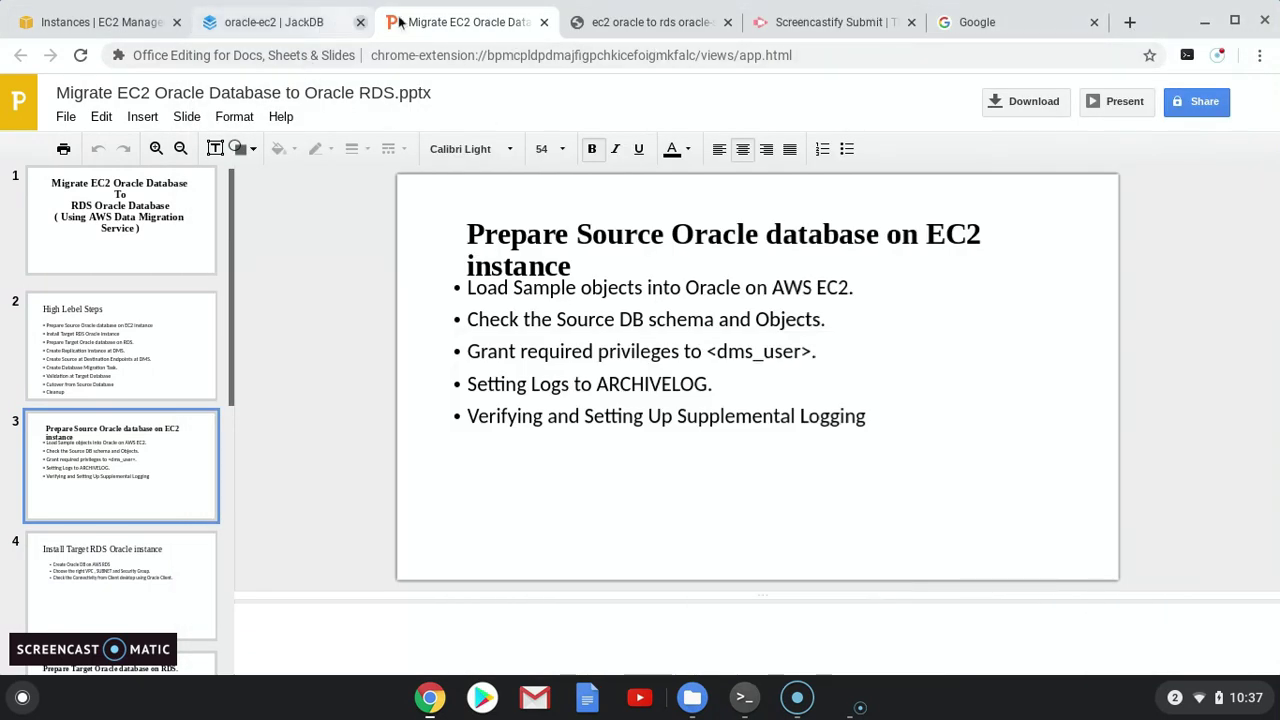
Copy the AWS DMS permissions URL from the steps notes file
{"action": "left_click", "coordinate": [615, 24]}
{"action": "scroll", "coordinate": [490, 390], "scroll_direction": "down", "scroll_amount": 5}
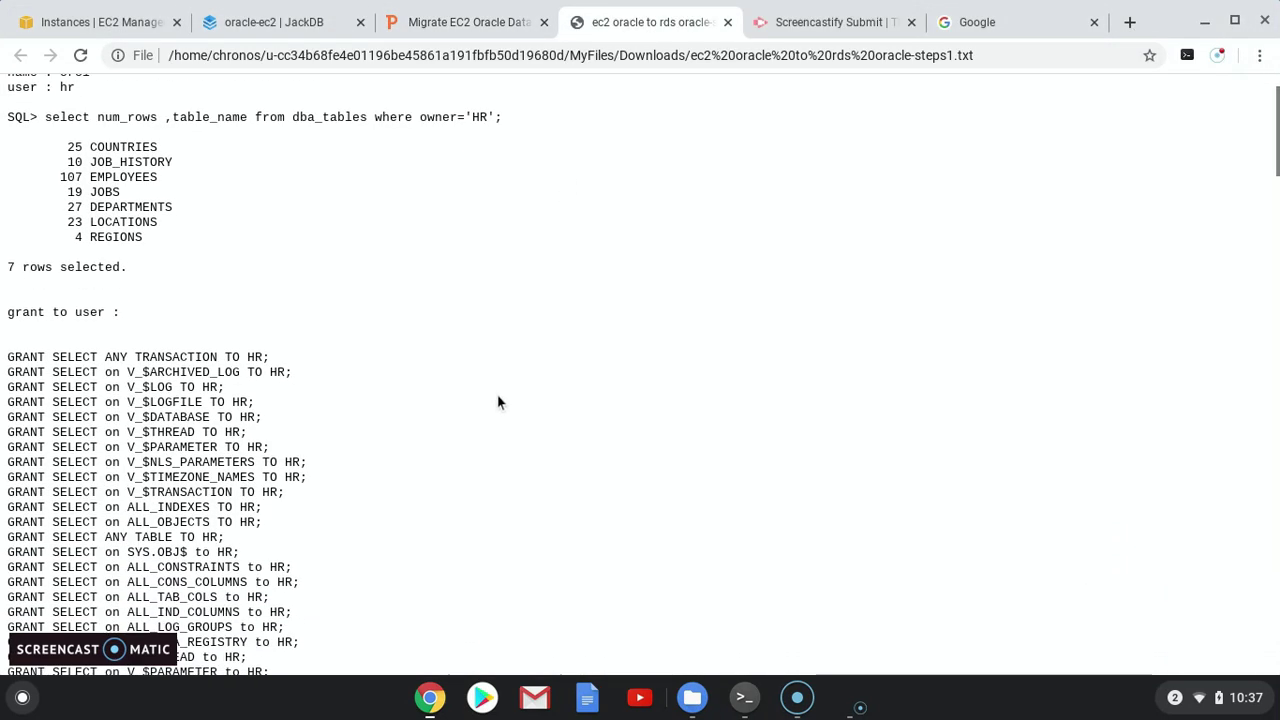
{"action": "scroll", "coordinate": [471, 437], "scroll_direction": "up", "scroll_amount": 2}
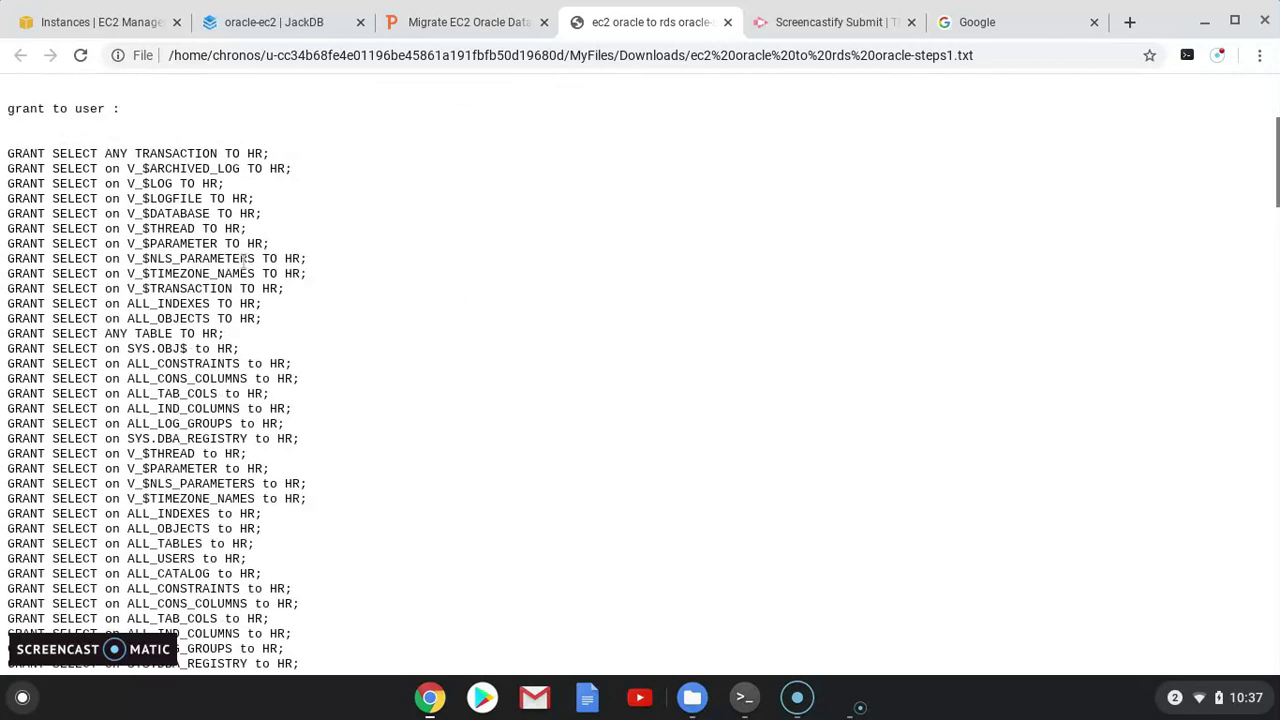
{"action": "scroll", "coordinate": [134, 310], "scroll_direction": "down", "scroll_amount": 3}
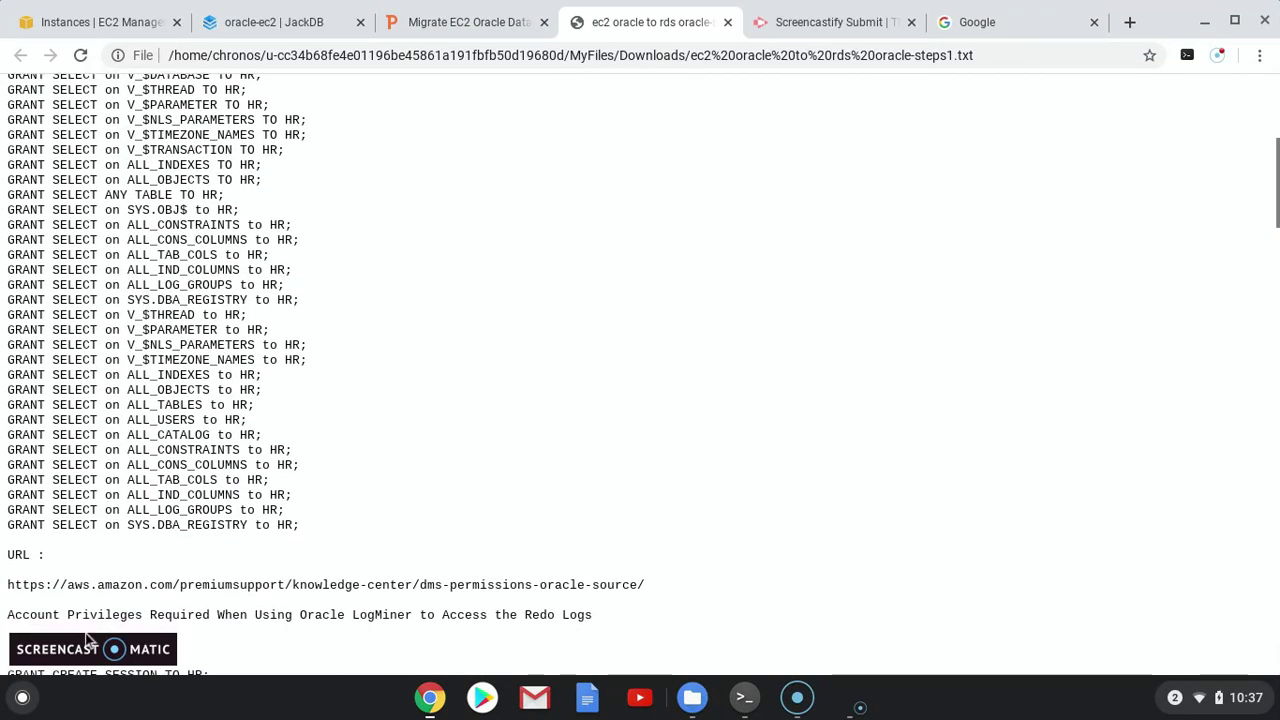
{"action": "left_click_drag", "start_coordinate": [8, 584], "coordinate": [644, 592]}
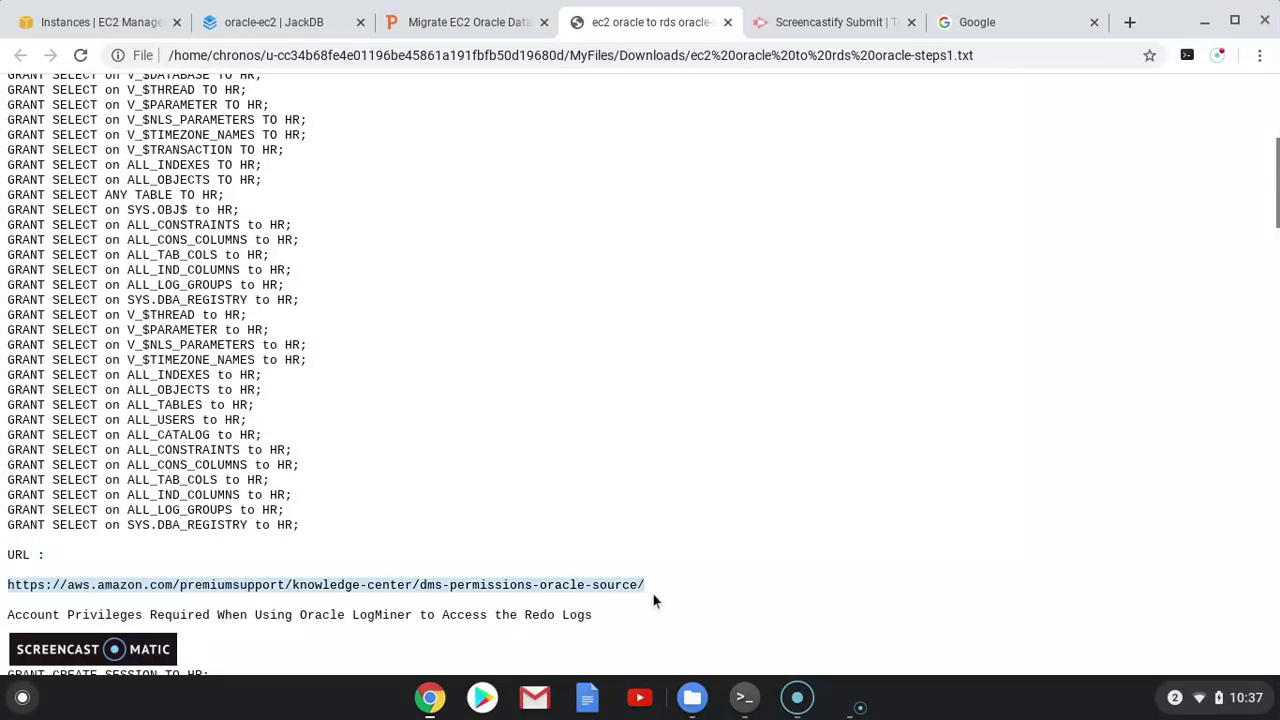
{"action": "key", "text": "ctrl+c"}
Run the first twelve SELECT GRANT statements for HR in SQL*Plus
{"action": "scroll", "coordinate": [300, 515], "scroll_direction": "up", "scroll_amount": 2}
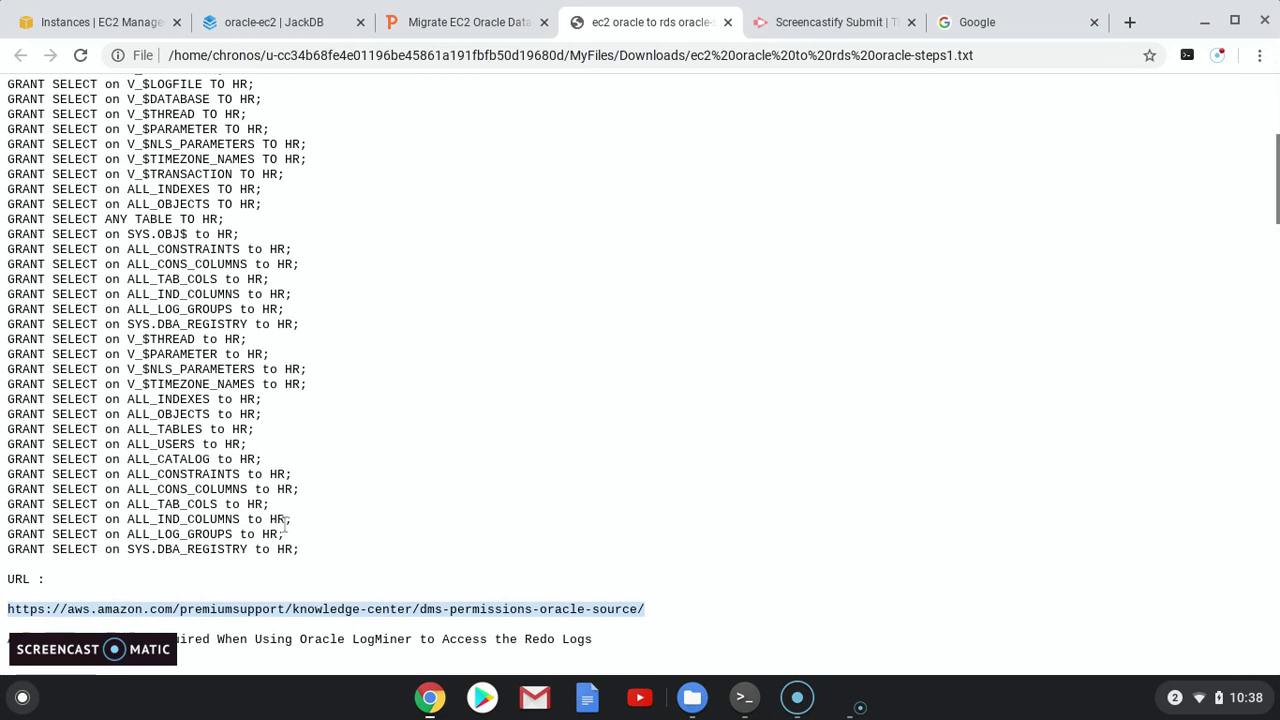
{"action": "scroll", "coordinate": [286, 534], "scroll_direction": "up", "scroll_amount": 1}
{"action": "scroll", "coordinate": [323, 583], "scroll_direction": "down", "scroll_amount": 1}
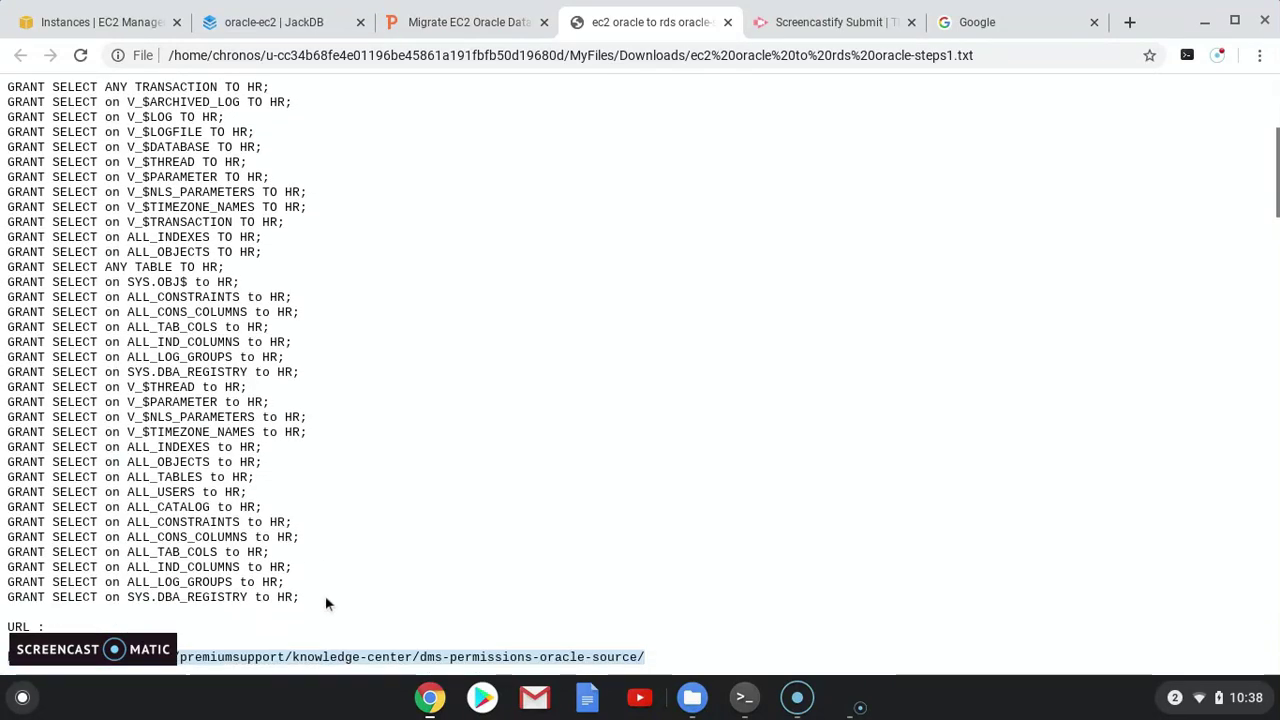
{"action": "scroll", "coordinate": [50, 120], "scroll_direction": "up", "scroll_amount": 1}
{"action": "left_click_drag", "start_coordinate": [8, 128], "coordinate": [321, 305]}
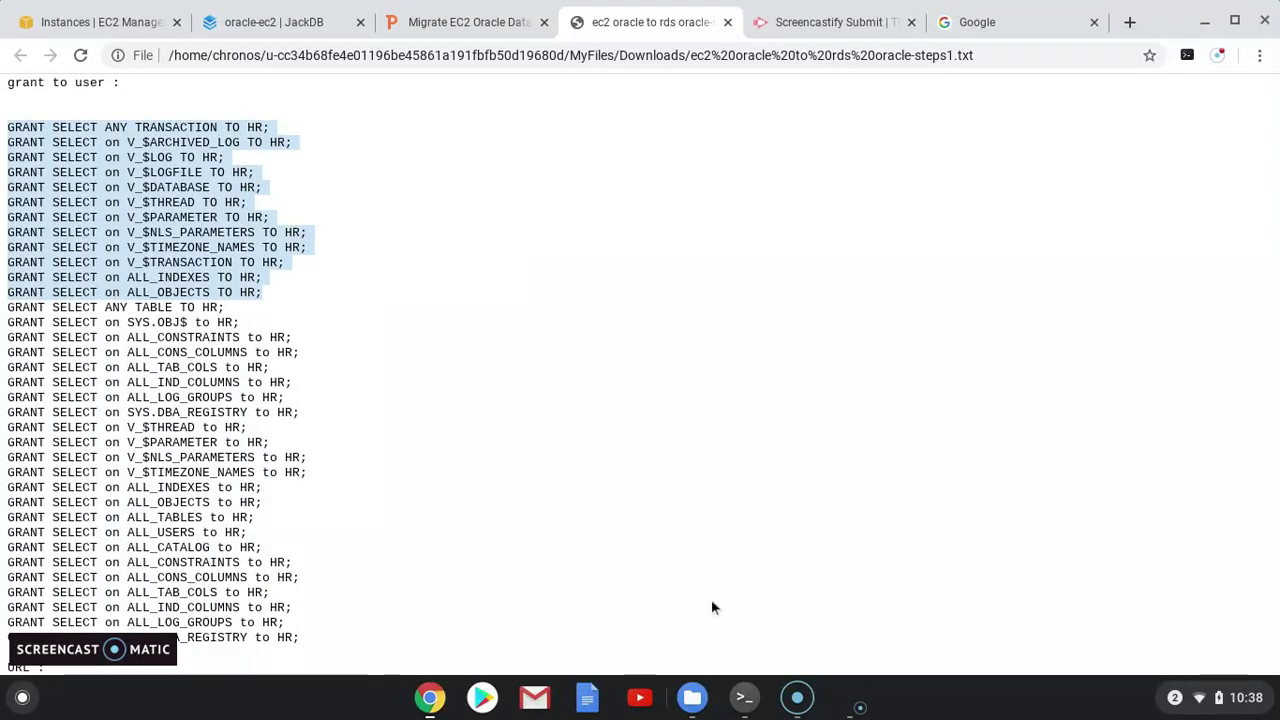
{"action": "left_click", "coordinate": [757, 700]}
{"action": "key", "text": "ctrl+shift+v"}
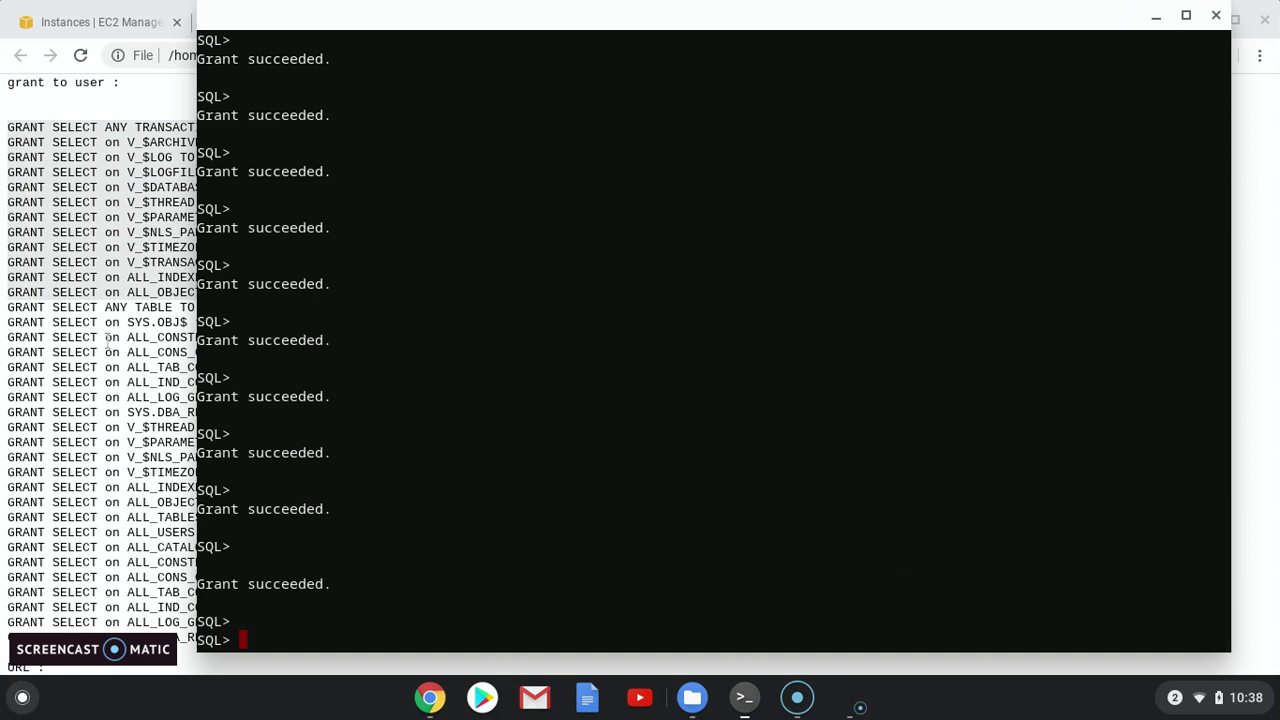
Run the remaining HR SELECT grants through SYS.DBA_REGISTRY, each returning Grant succeeded
{"action": "left_click", "coordinate": [24, 320]}
{"action": "left_click_drag", "start_coordinate": [8, 307], "coordinate": [500, 632]}
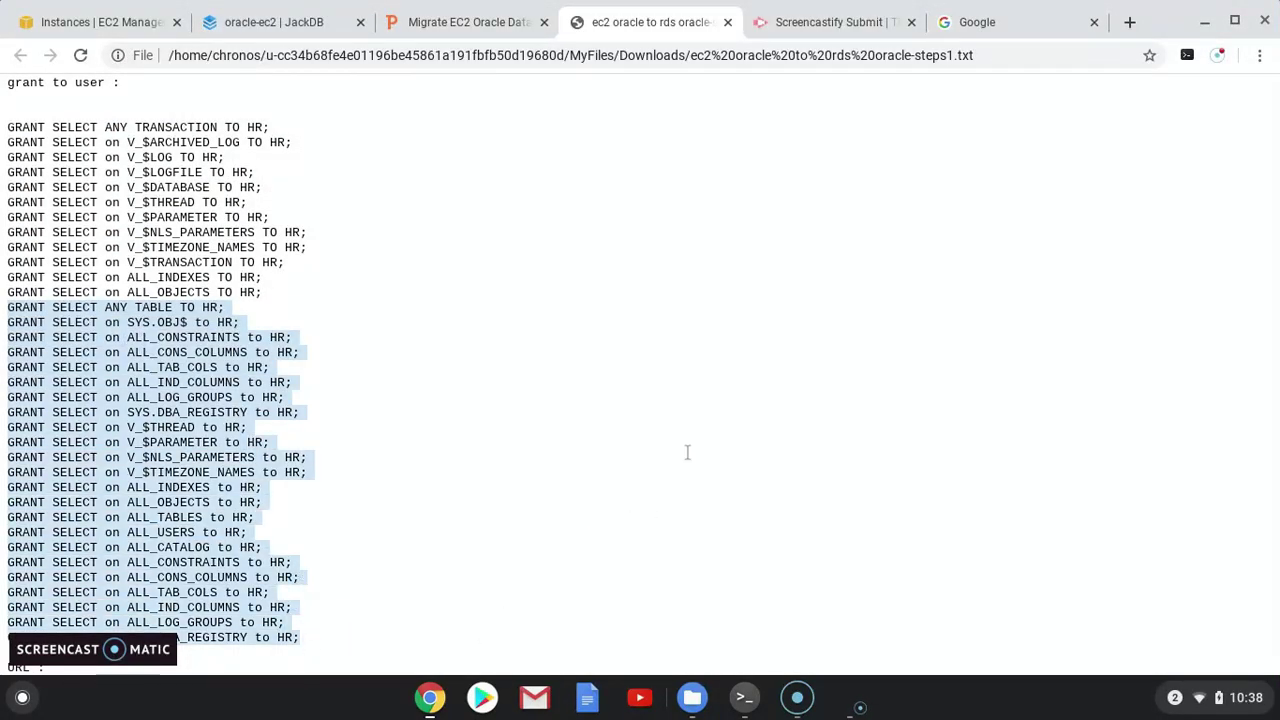
{"action": "key", "text": "alt+Tab"}
{"action": "key", "text": "ctrl+shift+v"}
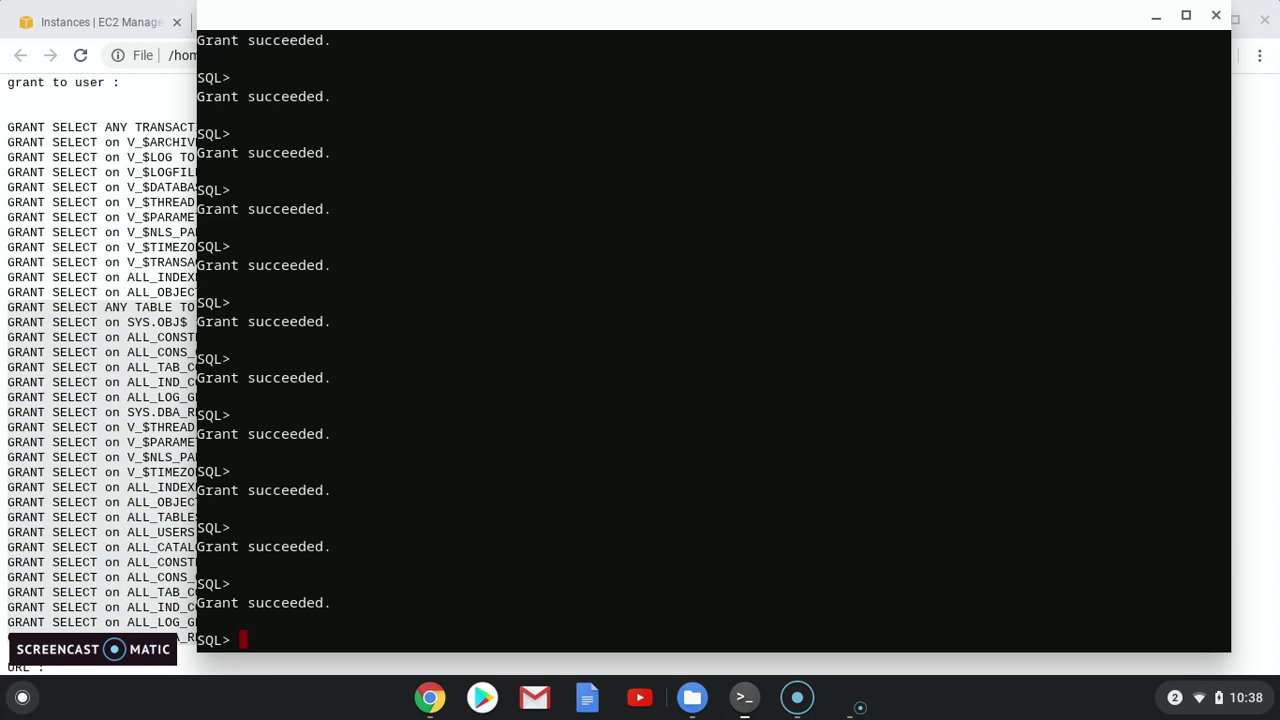
{"action": "left_click", "coordinate": [70, 355]}
{"action": "scroll", "coordinate": [178, 350], "scroll_direction": "down", "scroll_amount": 3}
{"action": "scroll", "coordinate": [183, 414], "scroll_direction": "down", "scroll_amount": 4}
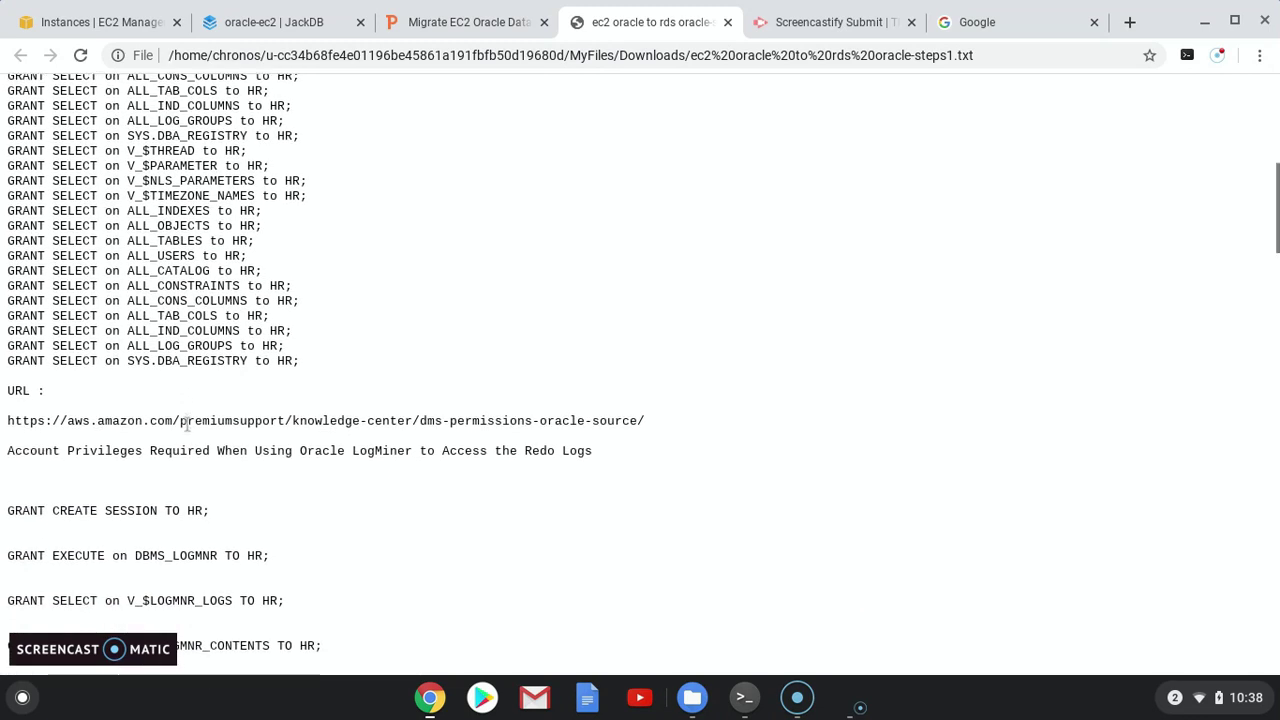
{"action": "scroll", "coordinate": [186, 424], "scroll_direction": "down", "scroll_amount": 1}
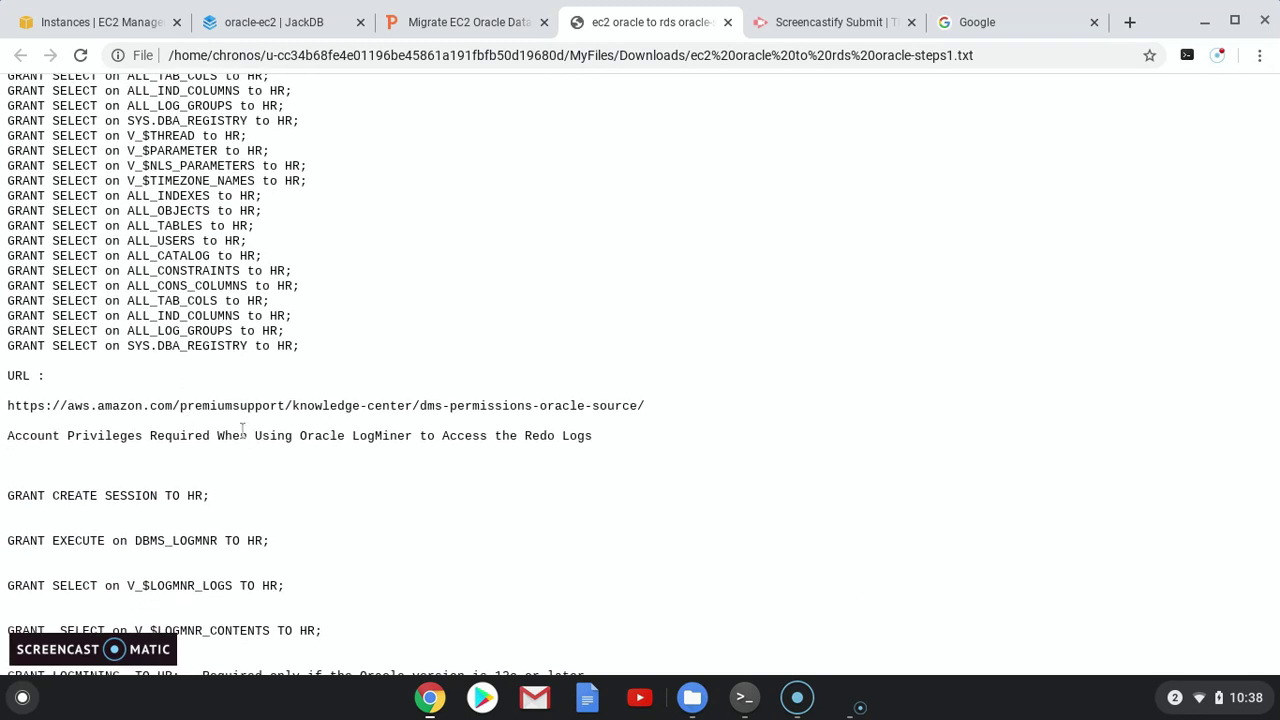
Paste and run the five LogMiner GRANT statements for HR, including LOGMINING, in SQL*Plus
{"action": "left_click_drag", "start_coordinate": [259, 435], "coordinate": [602, 436]}
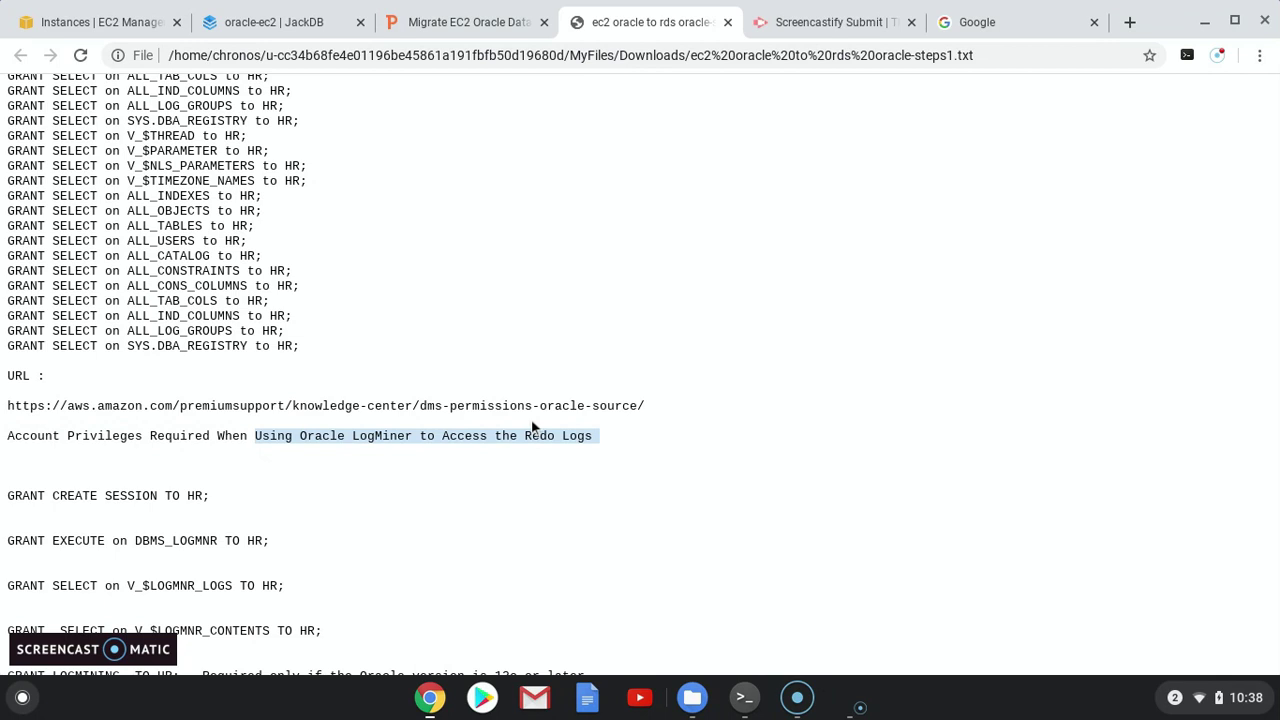
{"action": "scroll", "coordinate": [104, 558], "scroll_direction": "down", "scroll_amount": 2}
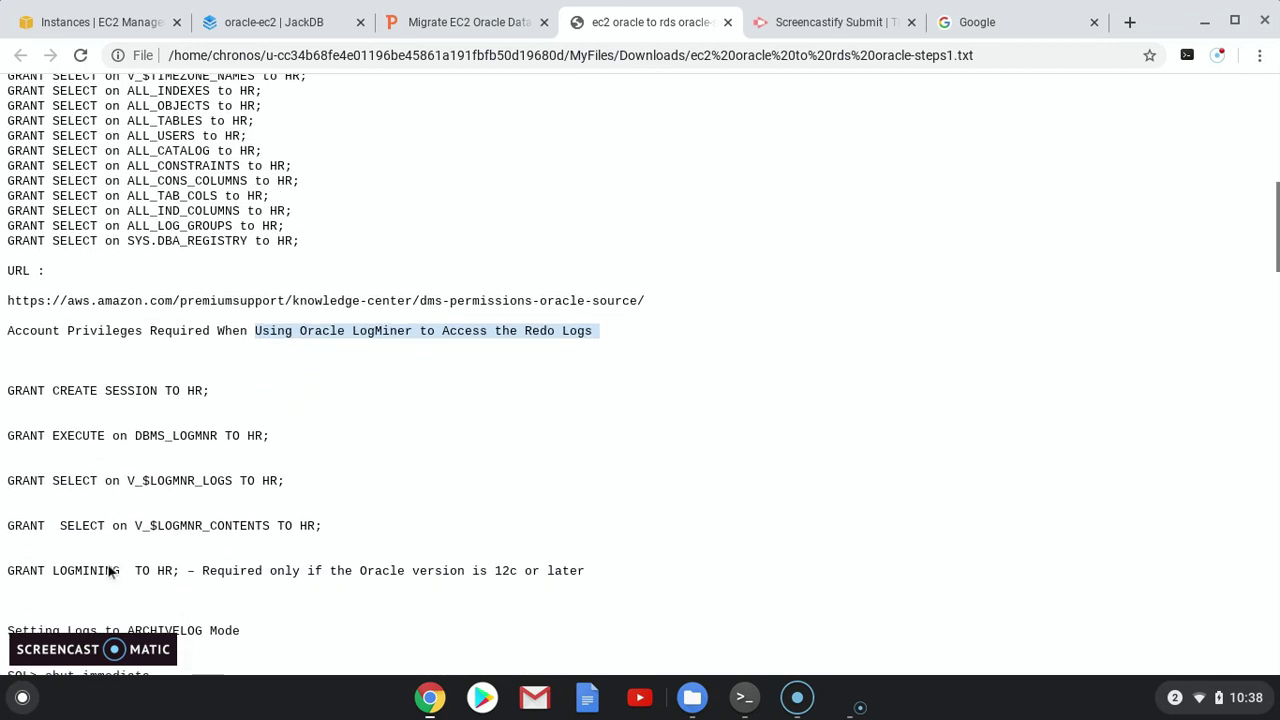
{"action": "left_click", "coordinate": [333, 535]}
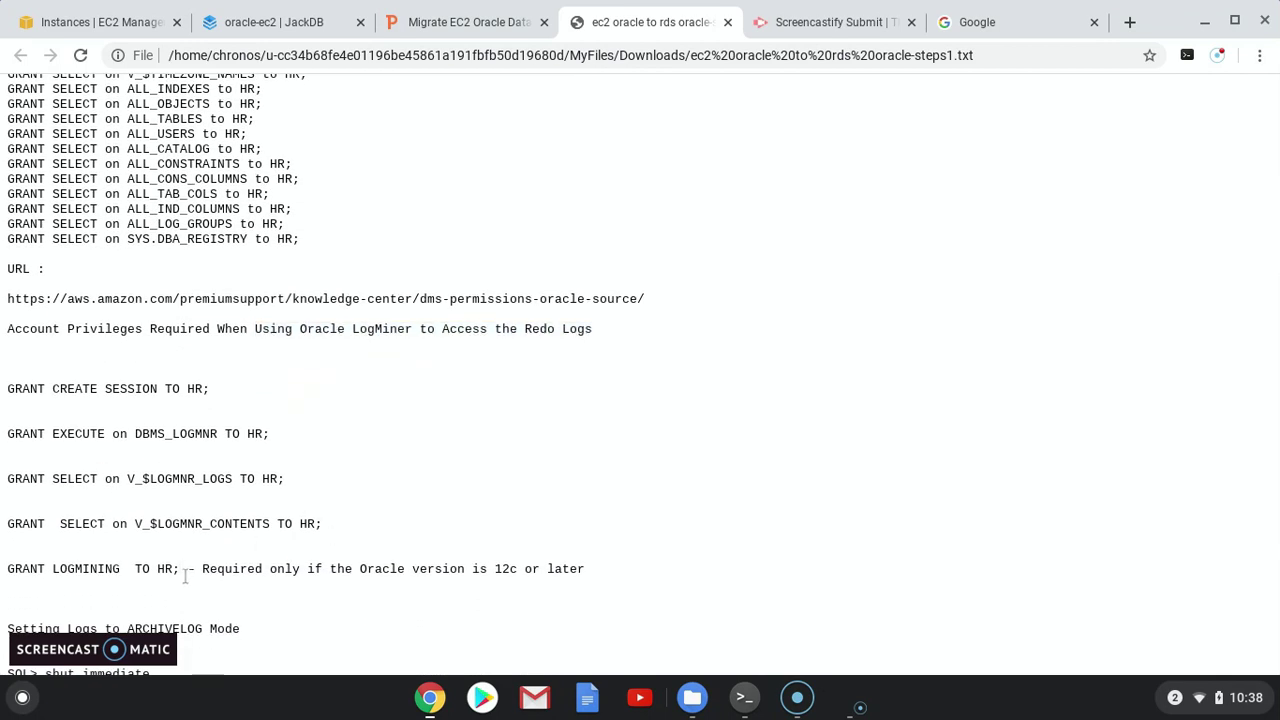
{"action": "left_click_drag", "start_coordinate": [178, 567], "coordinate": [12, 397]}
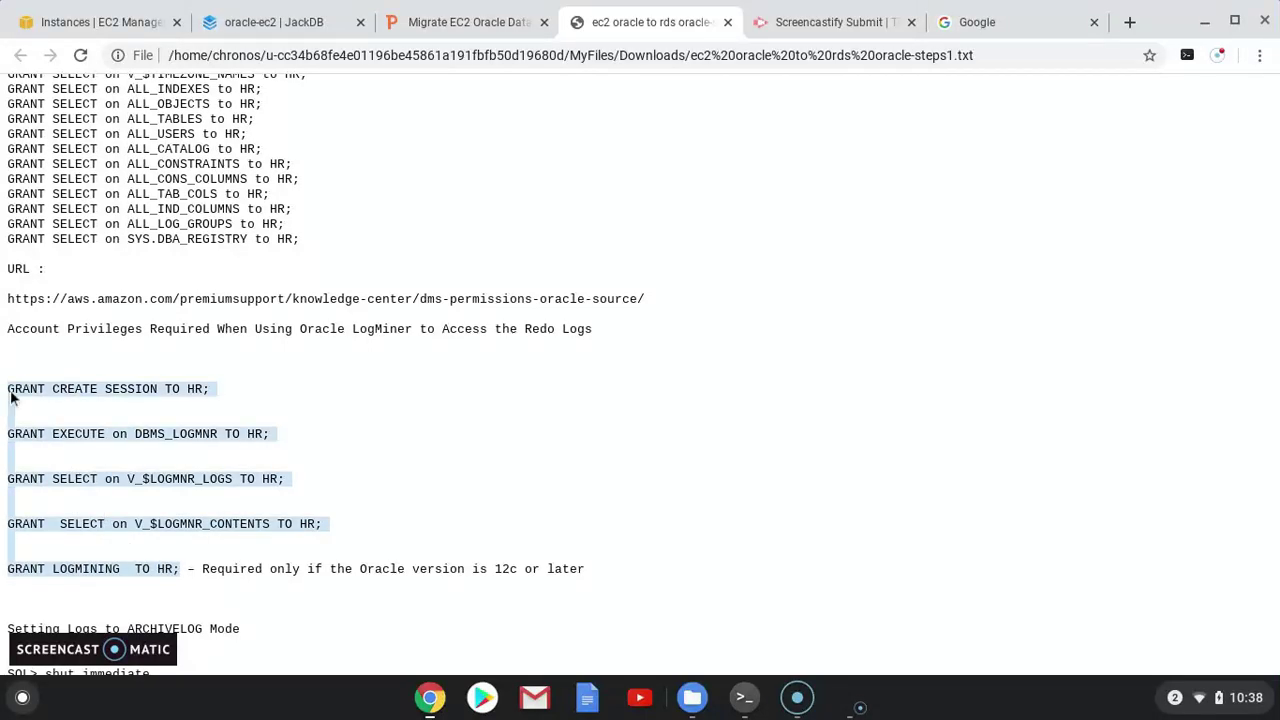
{"action": "left_click", "coordinate": [744, 697]}
{"action": "key", "text": "ctrl+shift+v"}
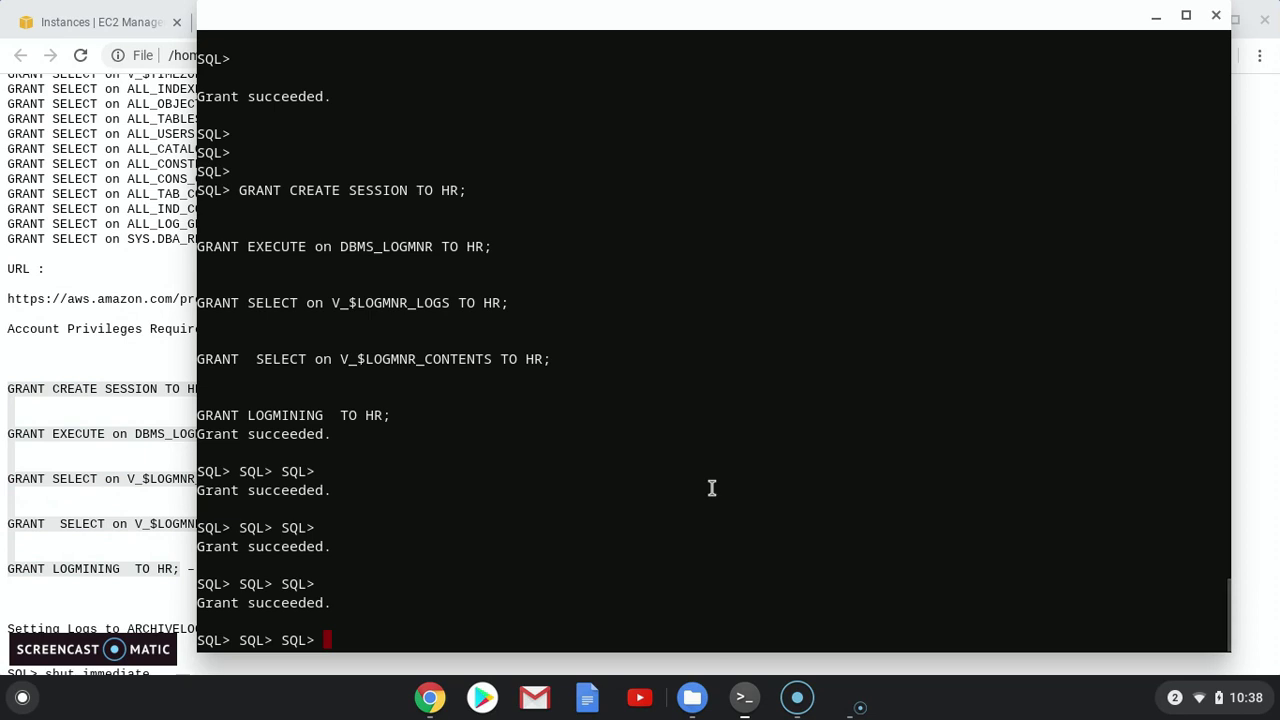
{"action": "key", "text": "Return"}
{"action": "key", "text": "Return"}
{"action": "key", "text": "Return"}
{"action": "key", "text": "Return"}
{"action": "key", "text": "Return"}
{"action": "key", "text": "Return"}
{"action": "key", "text": "Return"}
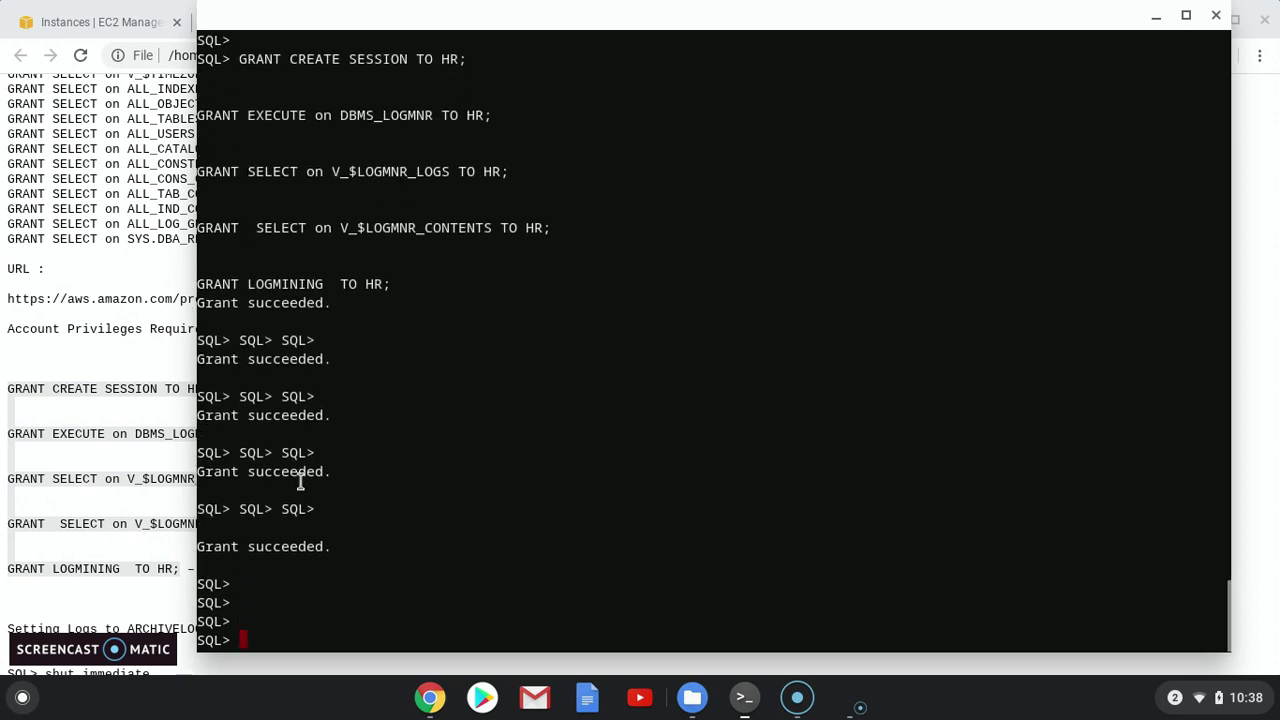
{"action": "left_click", "coordinate": [68, 465]}
{"action": "left_click", "coordinate": [113, 469]}
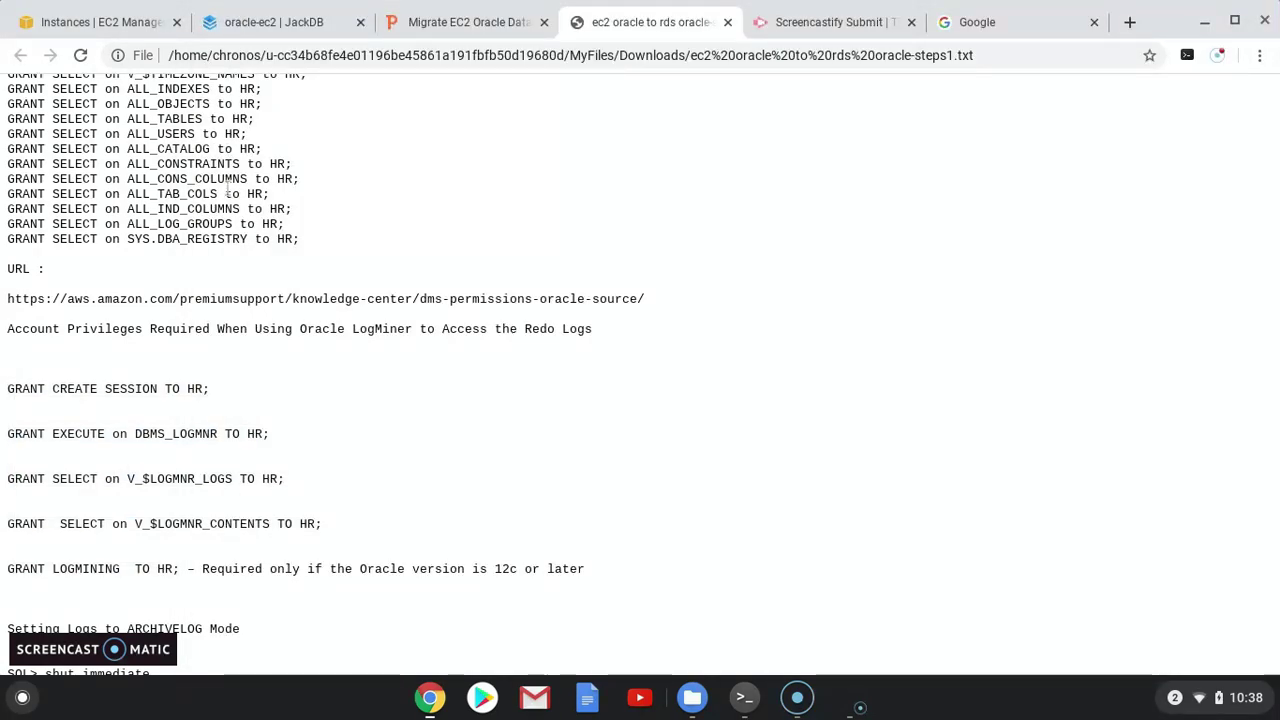
{"action": "scroll", "coordinate": [197, 365], "scroll_direction": "down", "scroll_amount": 2}
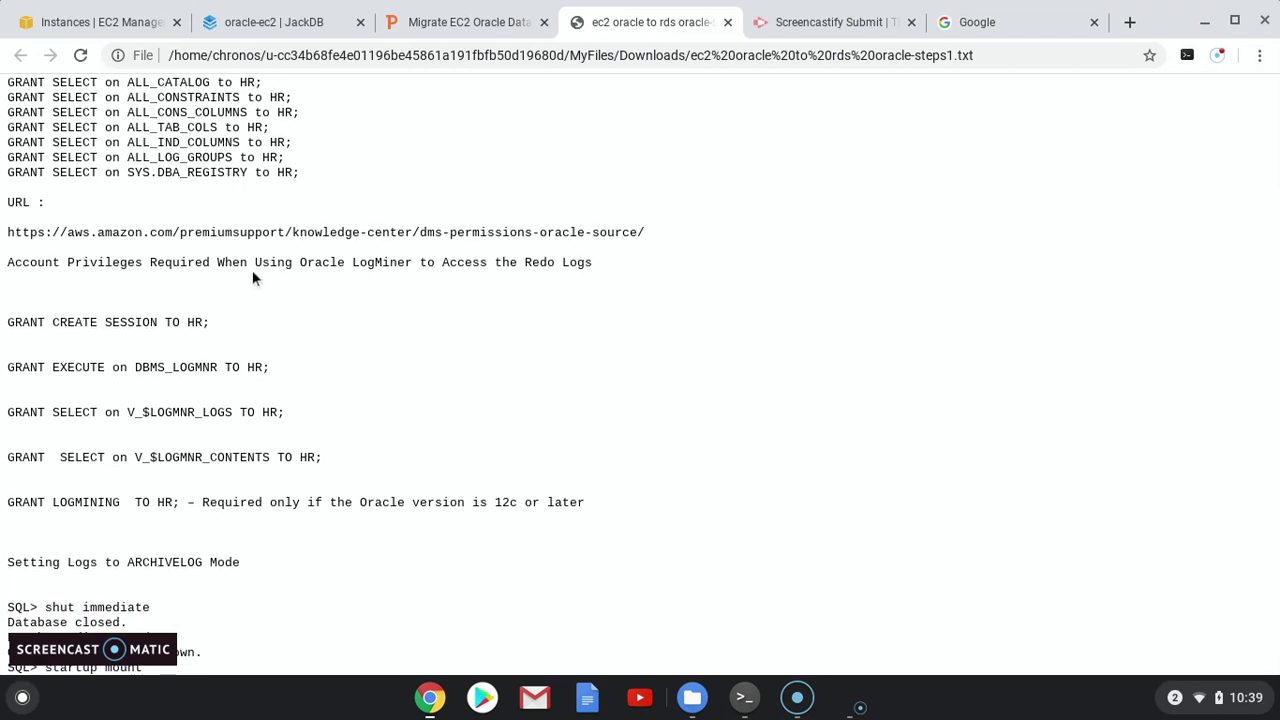
{"action": "scroll", "coordinate": [227, 312], "scroll_direction": "down", "scroll_amount": 1}
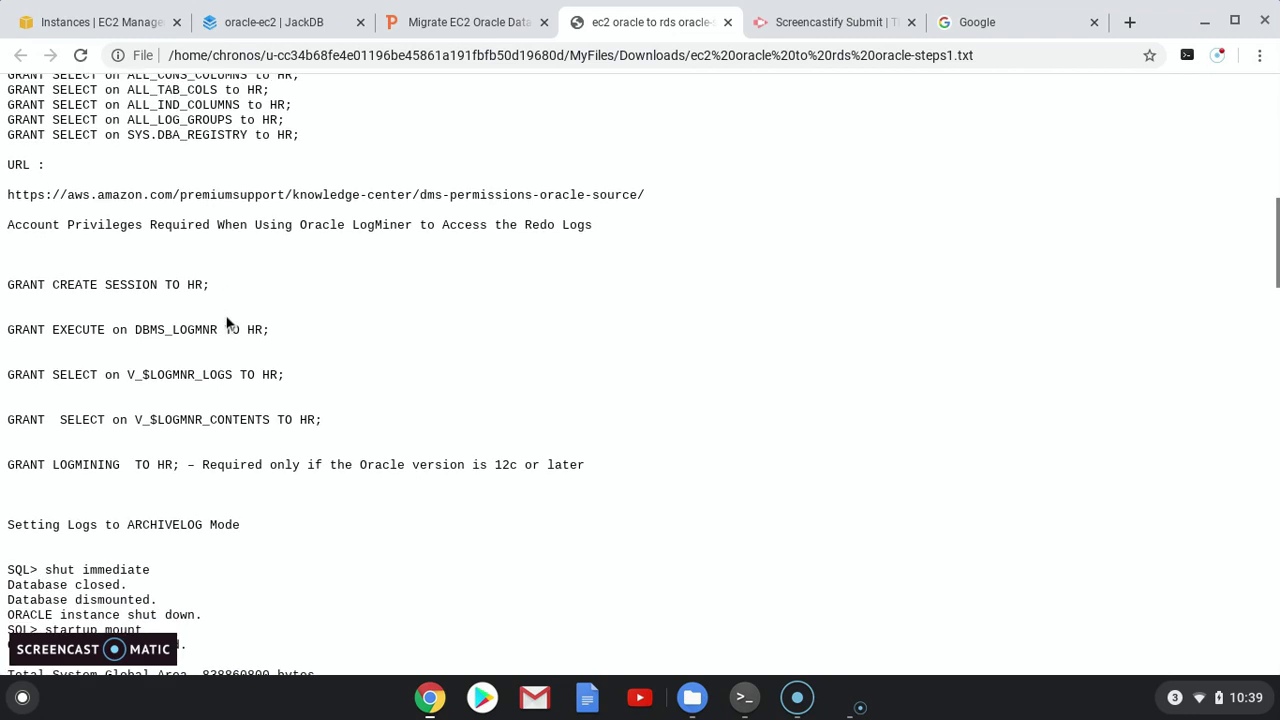
{"action": "scroll", "coordinate": [227, 323], "scroll_direction": "down", "scroll_amount": 2}
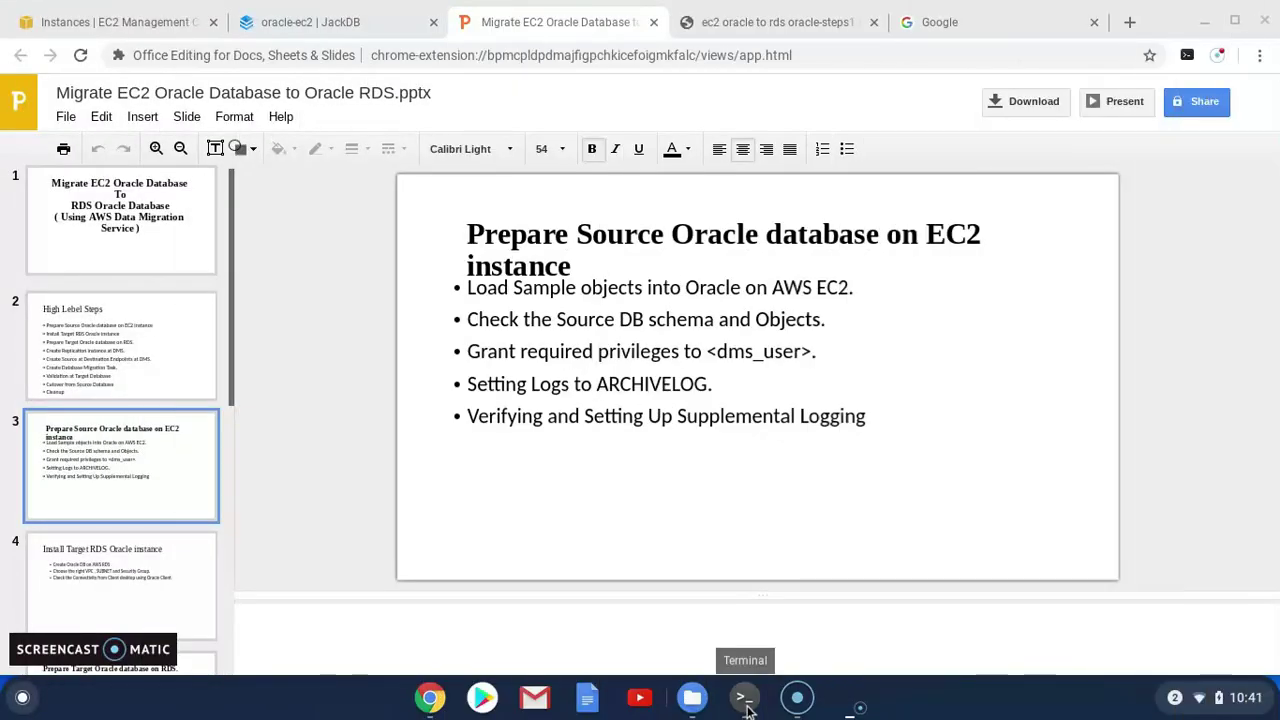
Run archive log list showing No Archive Mode, then shut the database down with shut immediate
{"action": "left_click", "coordinate": [745, 708]}
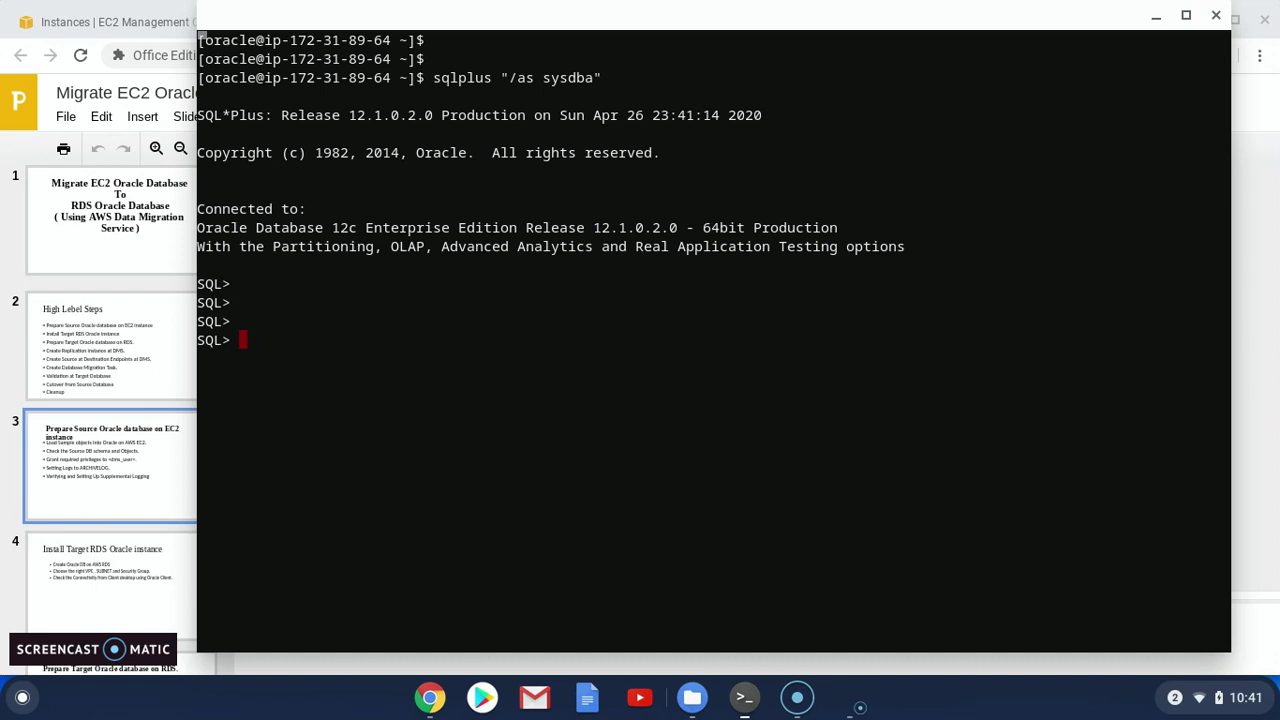
{"action": "type", "text": "archive log list;"}
{"action": "key", "text": "Return"}
{"action": "key", "text": "Return"}
{"action": "key", "text": "Return"}
{"action": "key", "text": "Return"}
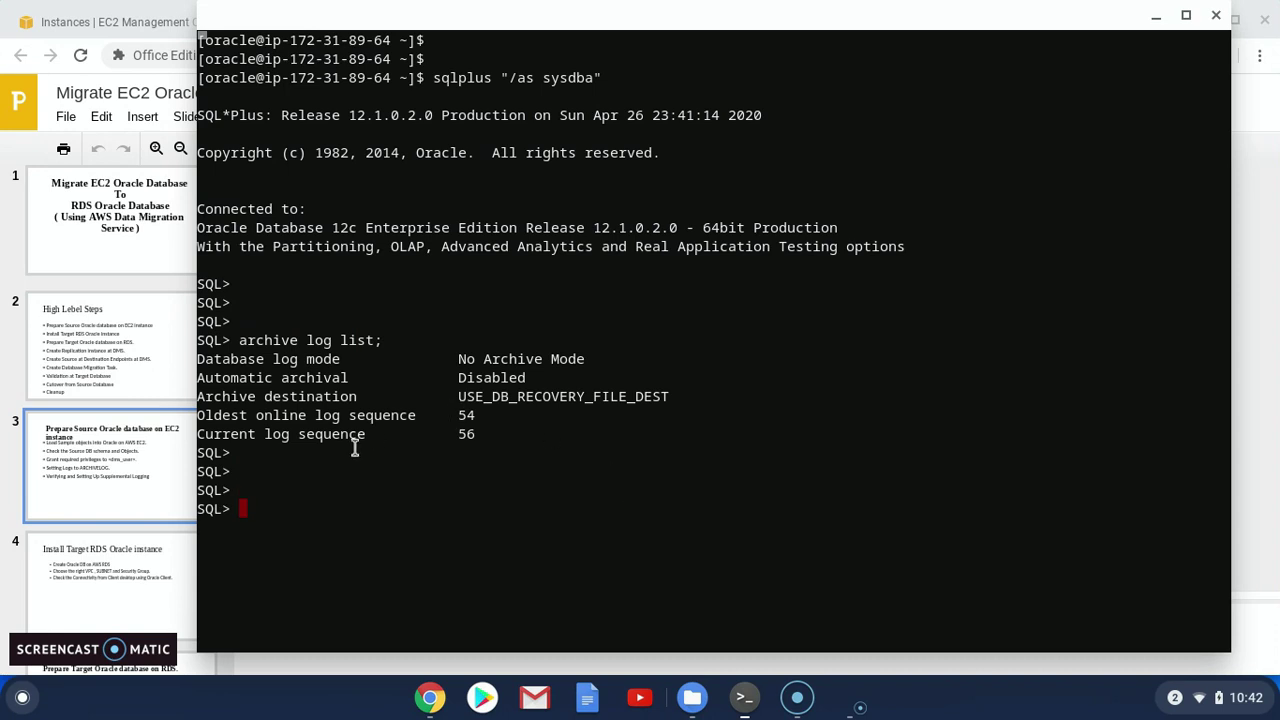
{"action": "type", "text": "shut"}
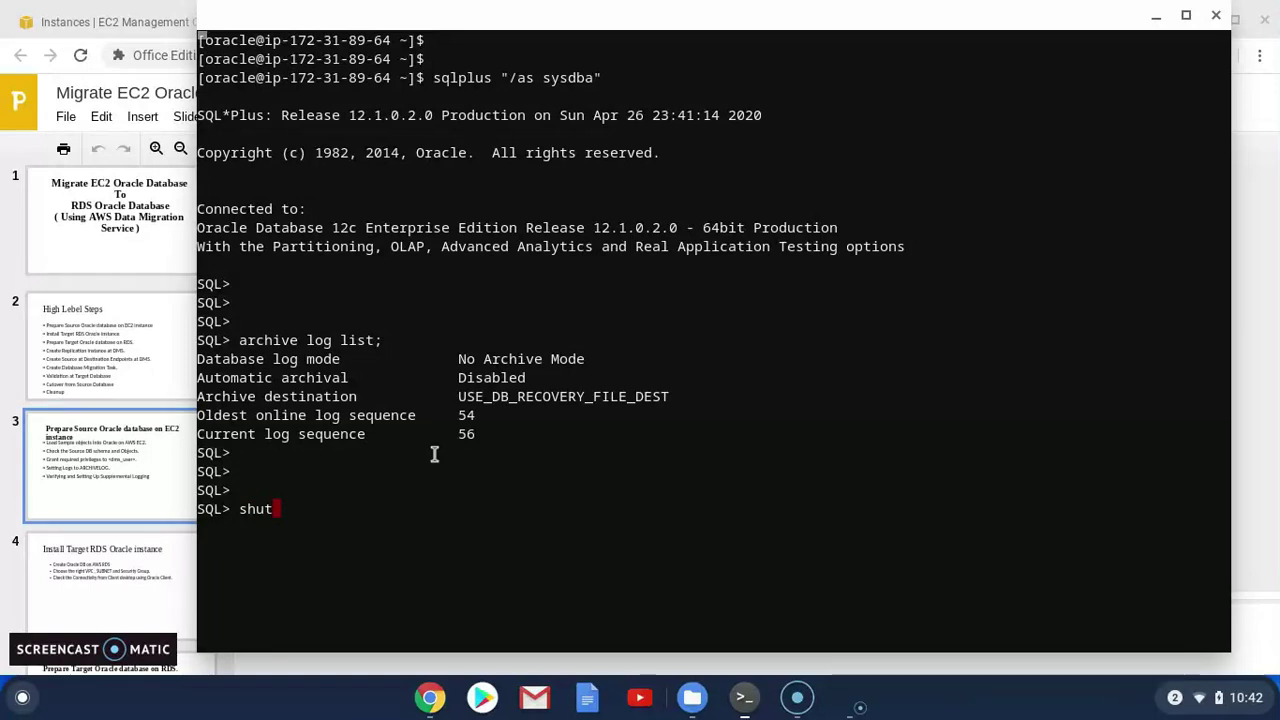
{"action": "type", "text": " immediate"}
{"action": "key", "text": "Return"}
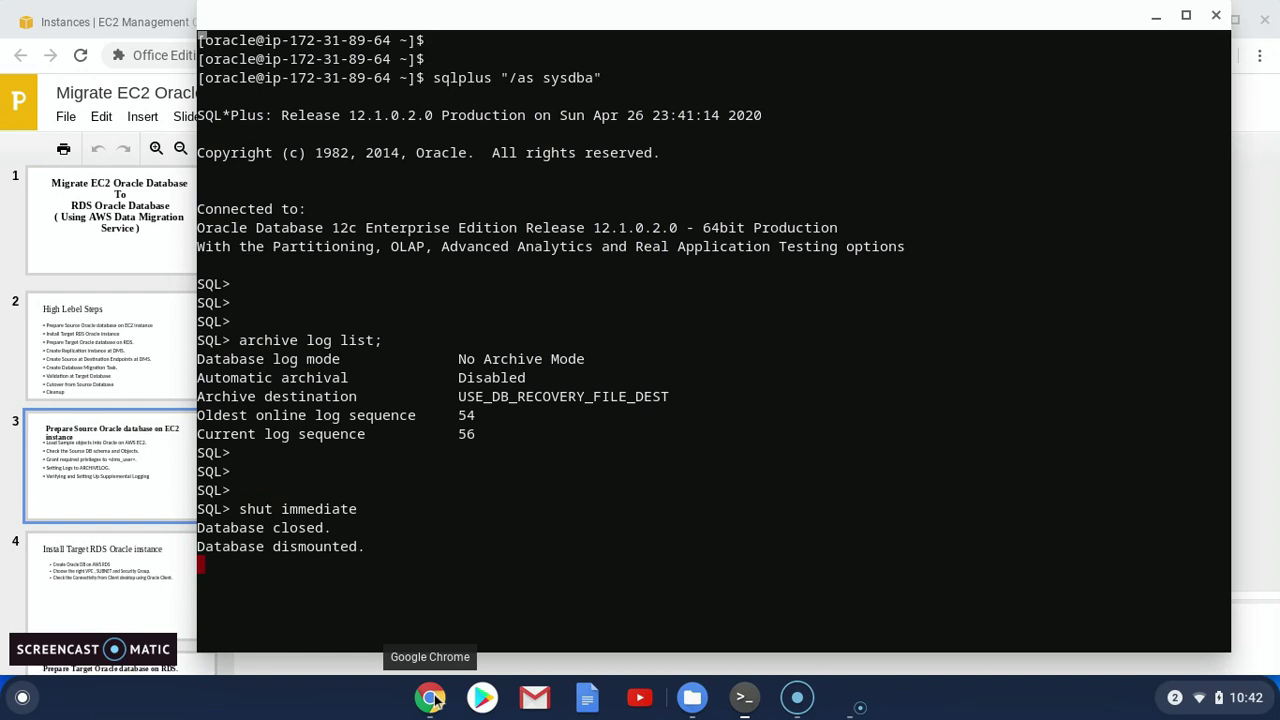
{"action": "left_click", "coordinate": [744, 697]}
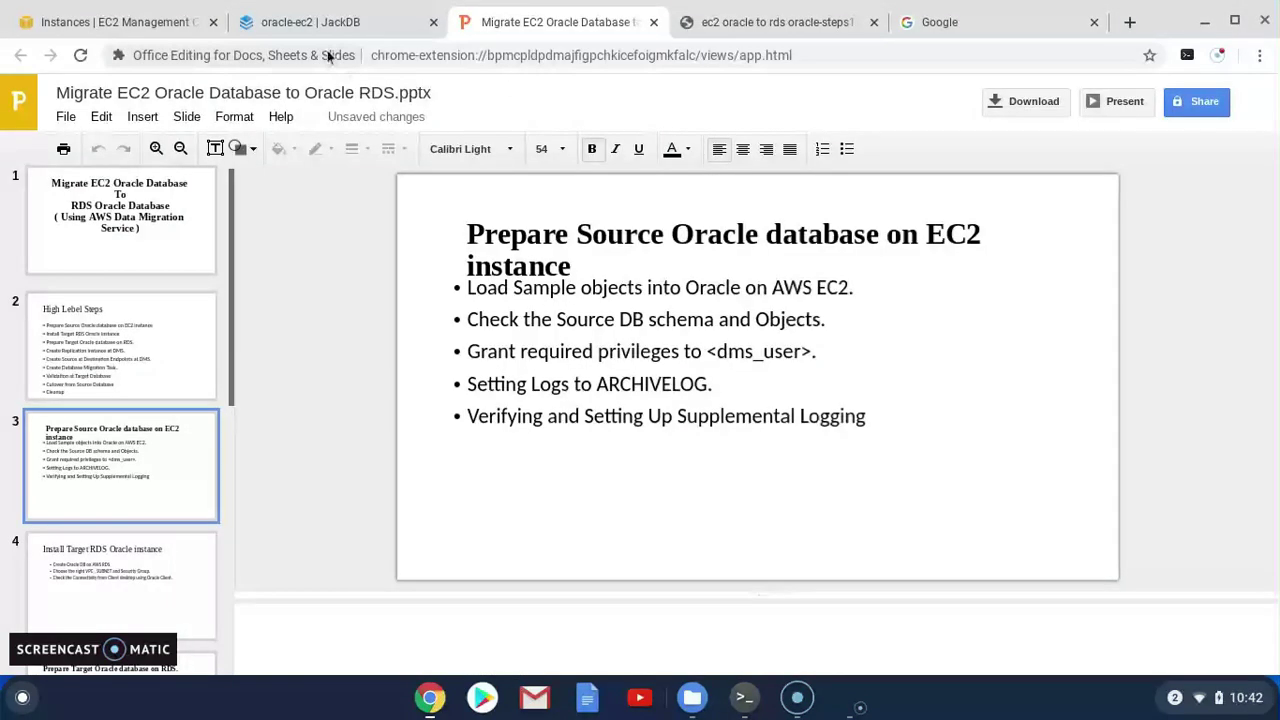
Restart the instance in mount mode with STARTUP MOUNT
{"action": "left_click", "coordinate": [690, 25]}
{"action": "scroll", "coordinate": [351, 417], "scroll_direction": "up", "scroll_amount": 2}
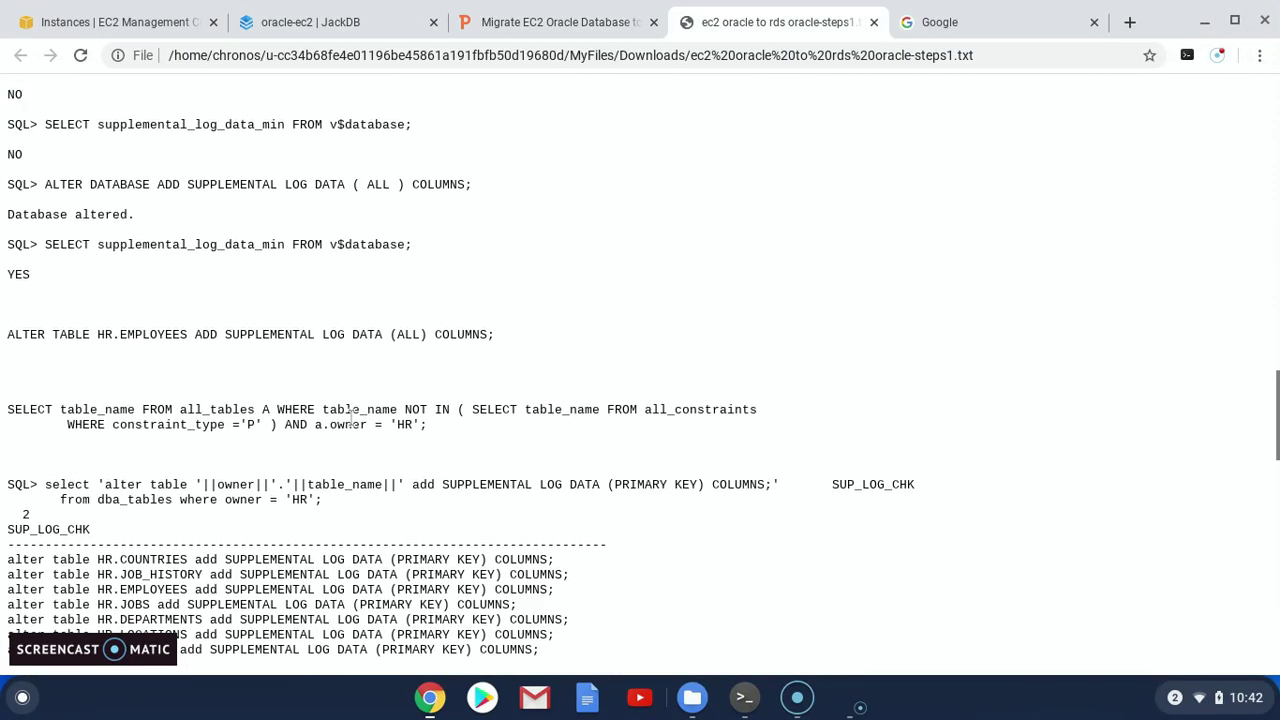
{"action": "scroll", "coordinate": [351, 417], "scroll_direction": "up", "scroll_amount": 5}
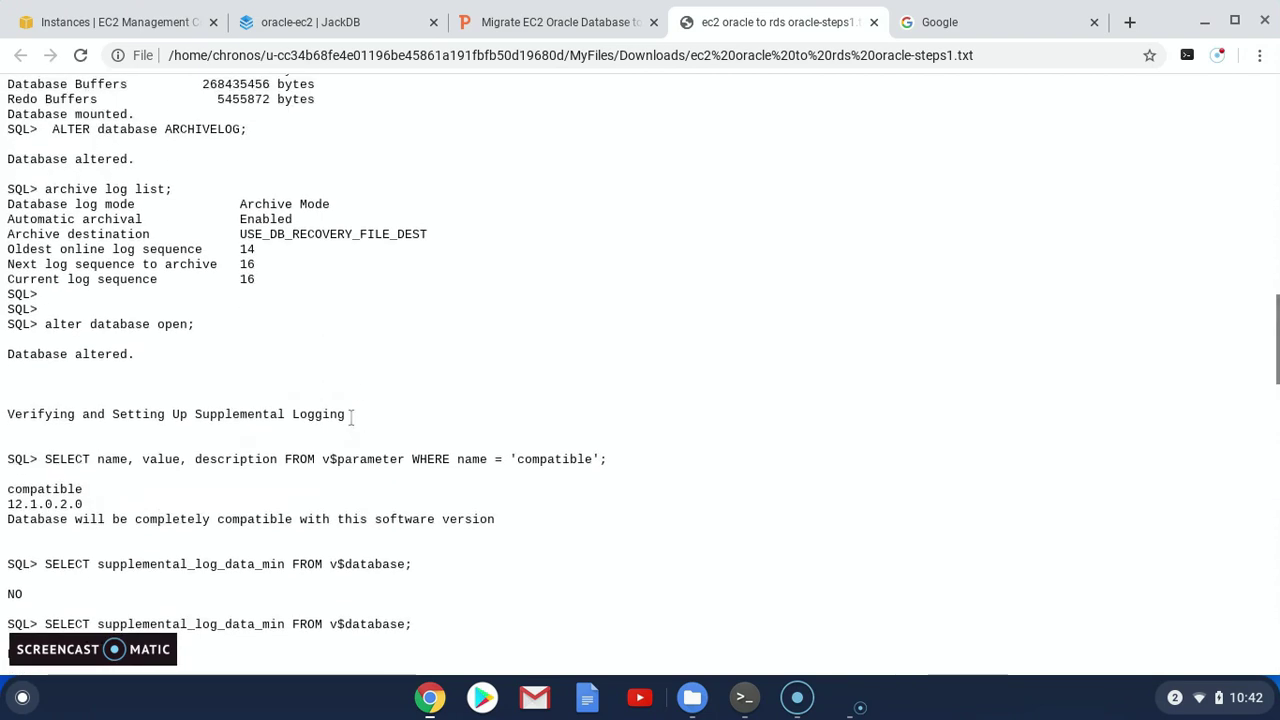
{"action": "key", "text": "alt+super"}
{"action": "key", "text": "alt+Tab"}
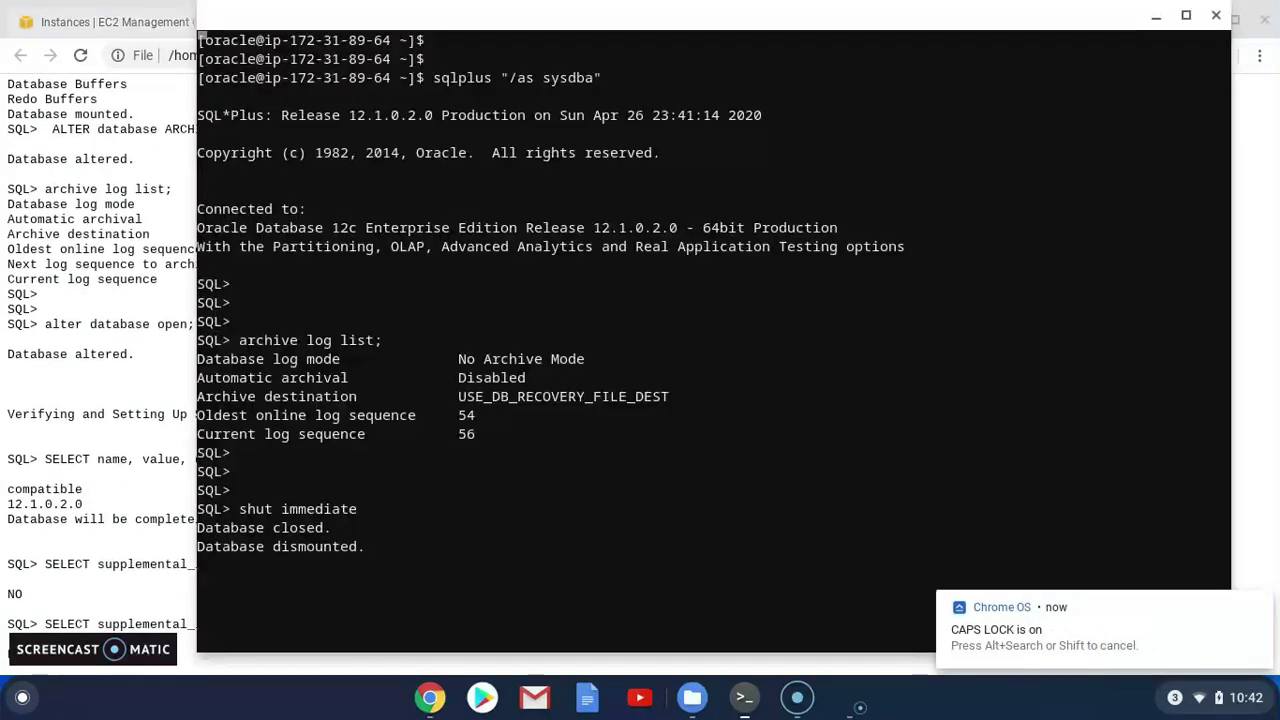
{"action": "left_click", "coordinate": [1259, 607]}
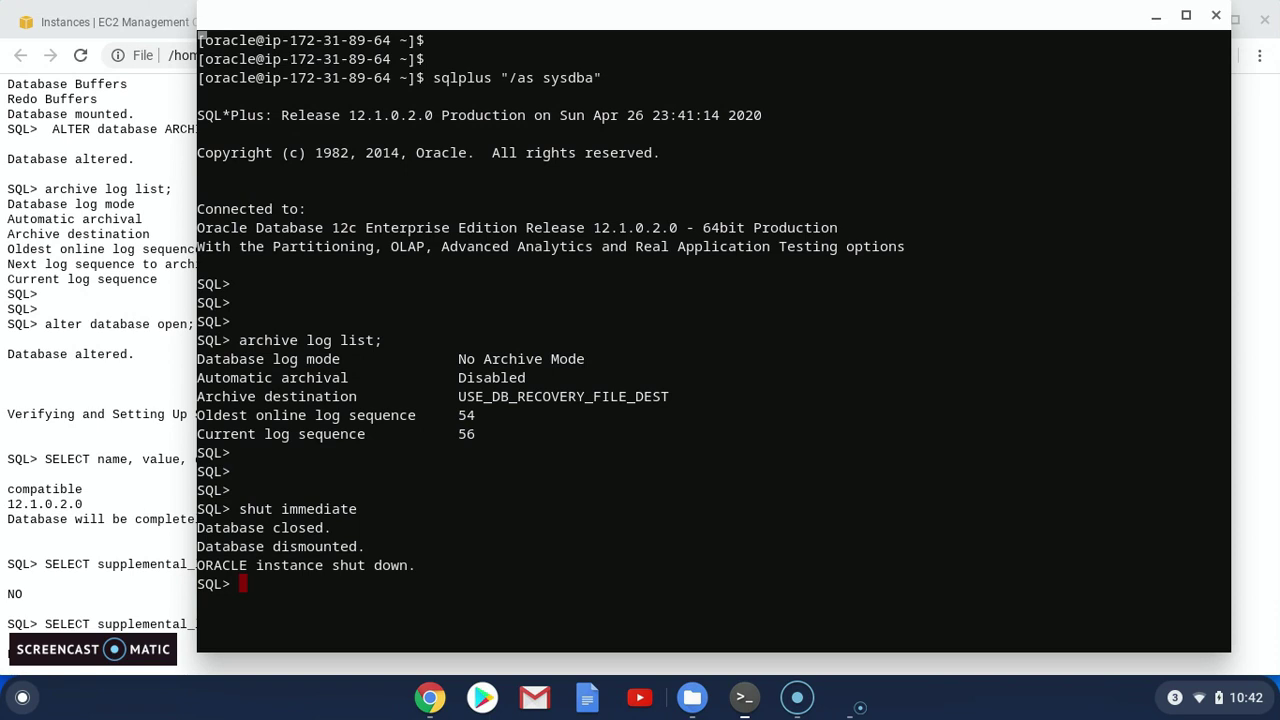
{"action": "type", "text": "STARTUP MOUNT"}
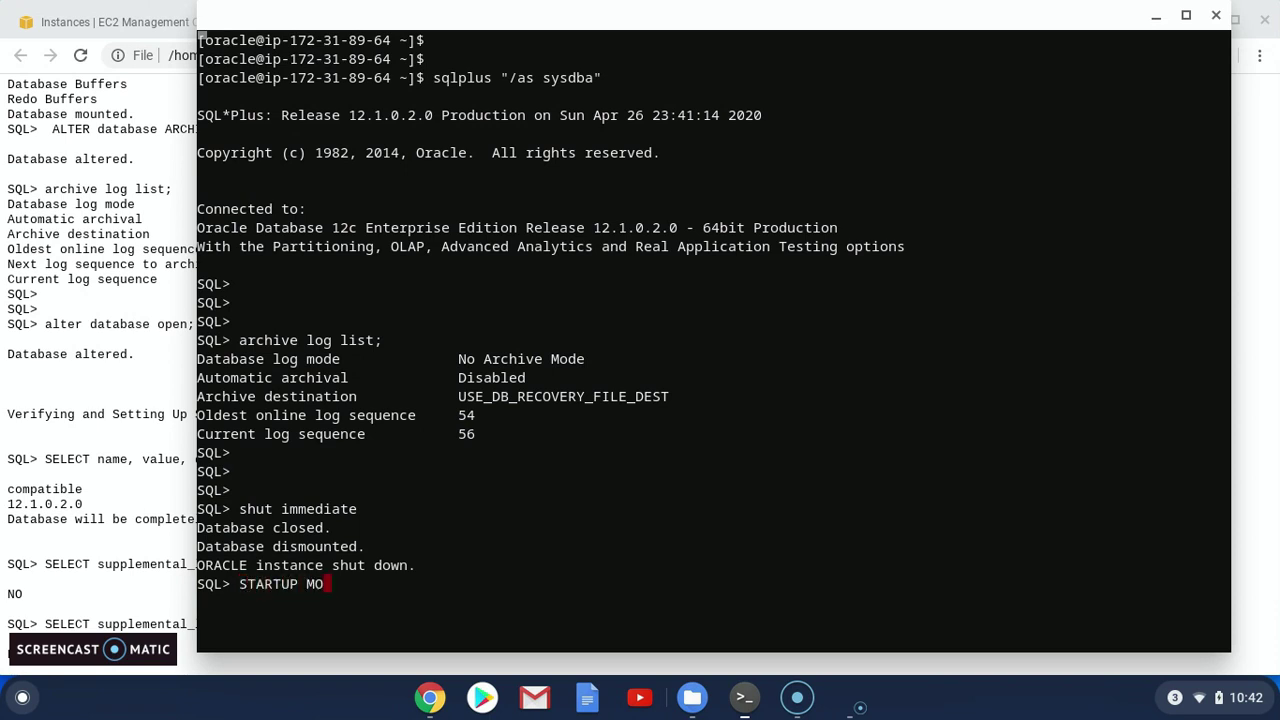
{"action": "key", "text": "Return"}
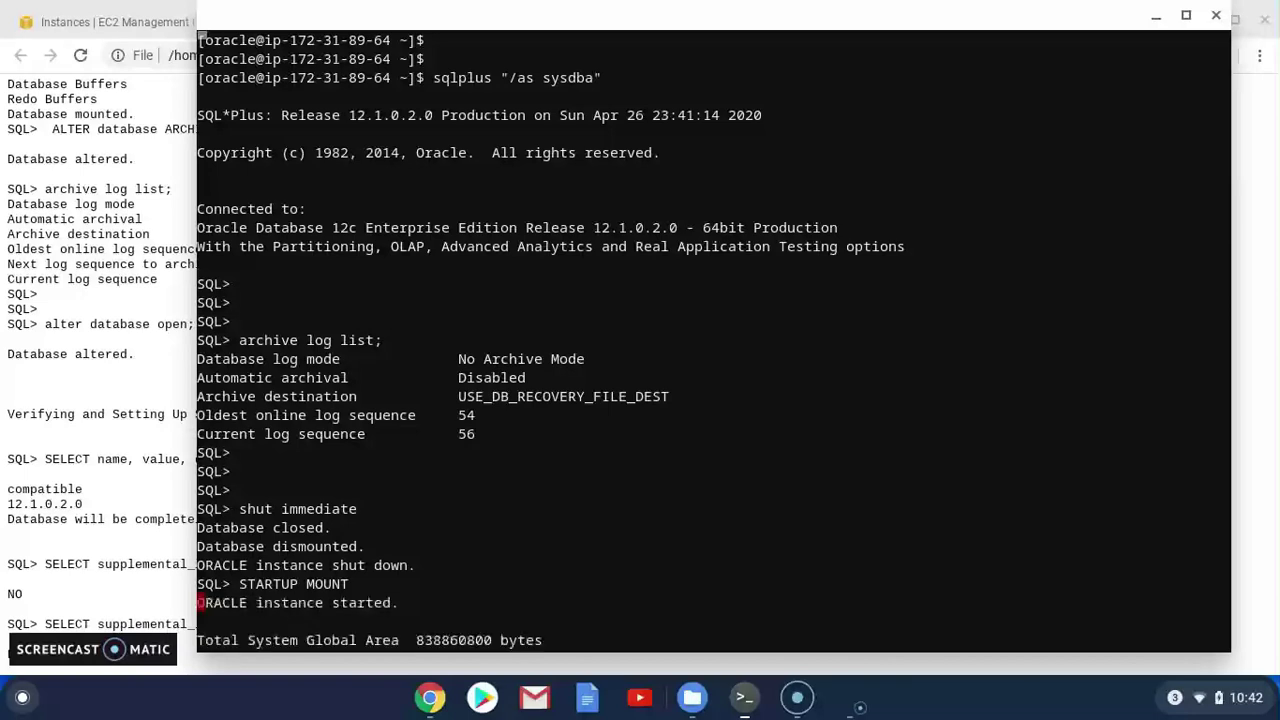
Enable archive logging with ALTER DATABASE ARCHIVELOG; so it returns Database altered
{"action": "key", "text": "super"}
{"action": "left_click", "coordinate": [759, 310]}
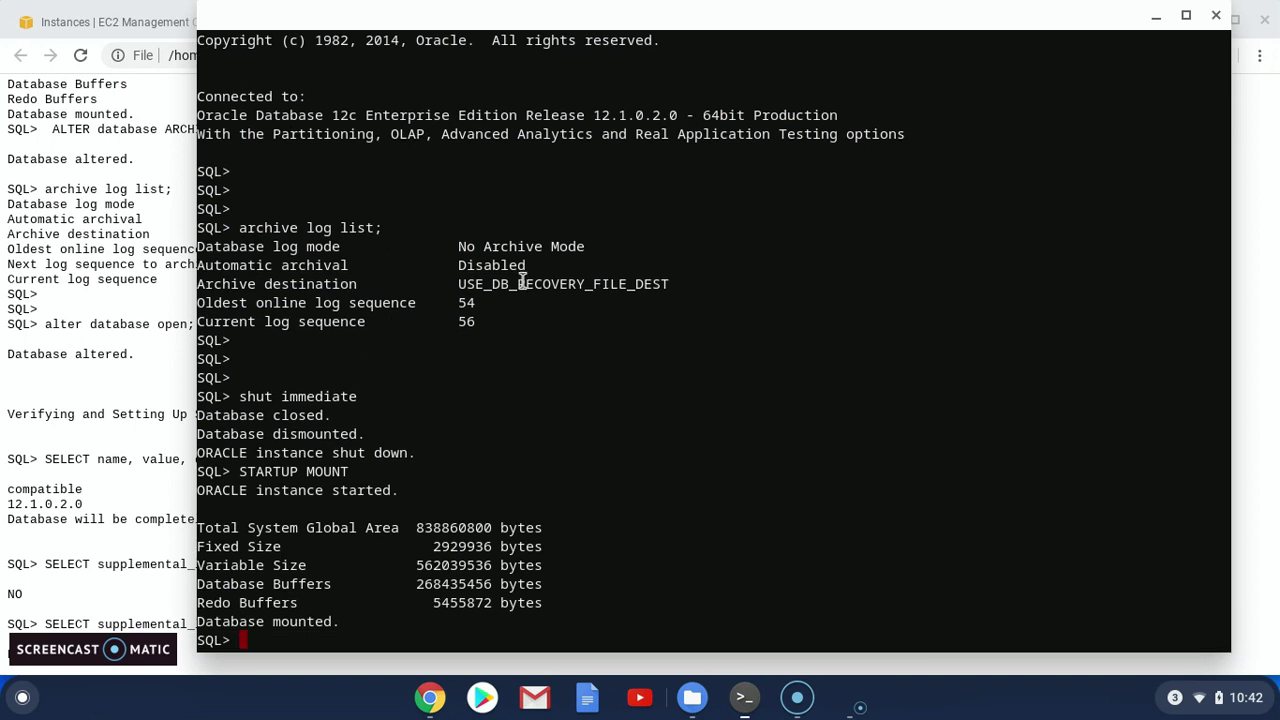
{"action": "type", "text": "ALTER"}
{"action": "key", "text": "BackSpace"}
{"action": "key", "text": "BackSpace"}
{"action": "key", "text": "BackSpace"}
{"action": "key", "text": "BackSpace"}
{"action": "key", "text": "BackSpace"}
{"action": "key", "text": "BackSpace"}
{"action": "key", "text": "super"}
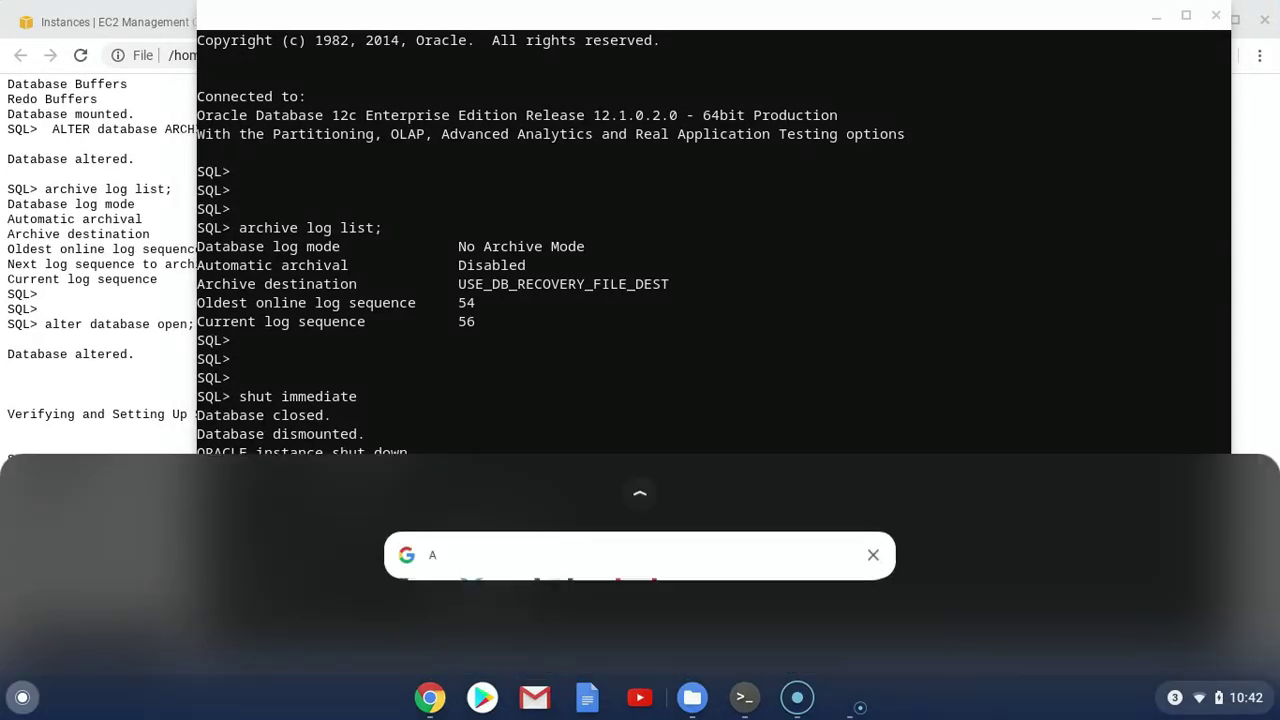
{"action": "type", "text": "A"}
{"action": "left_click", "coordinate": [980, 114]}
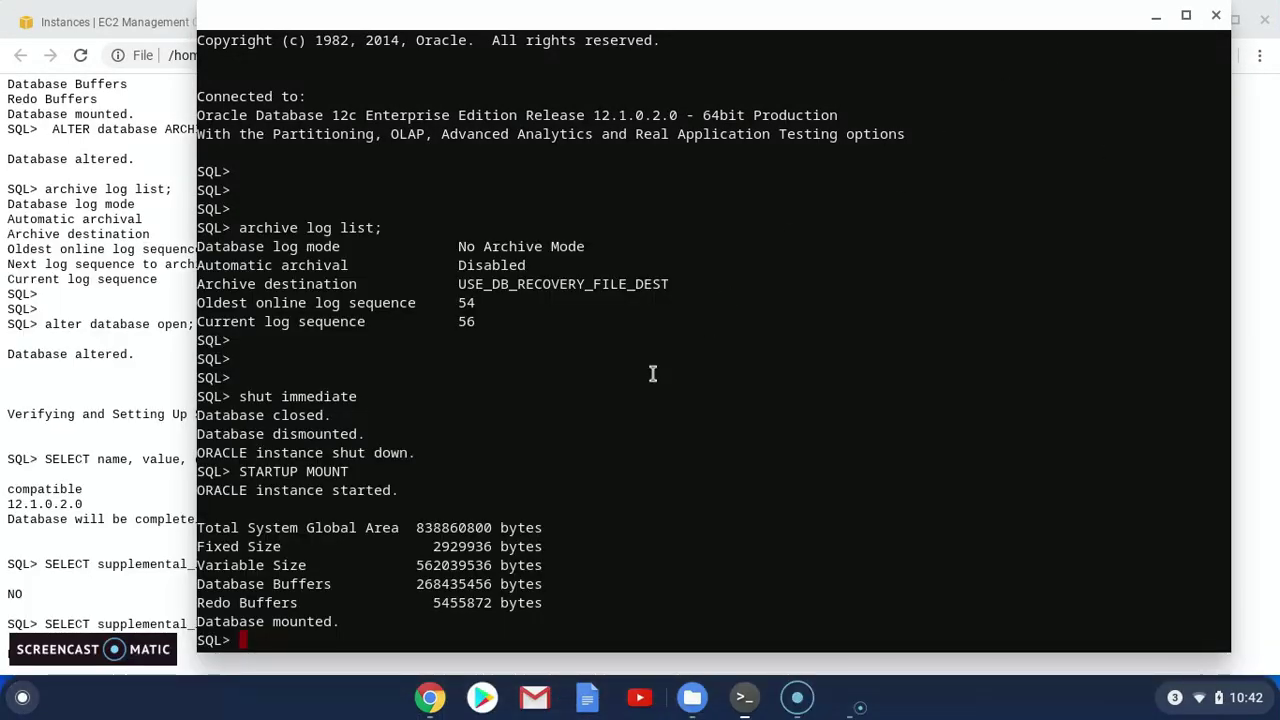
{"action": "type", "text": "ALTER DATABASE "}
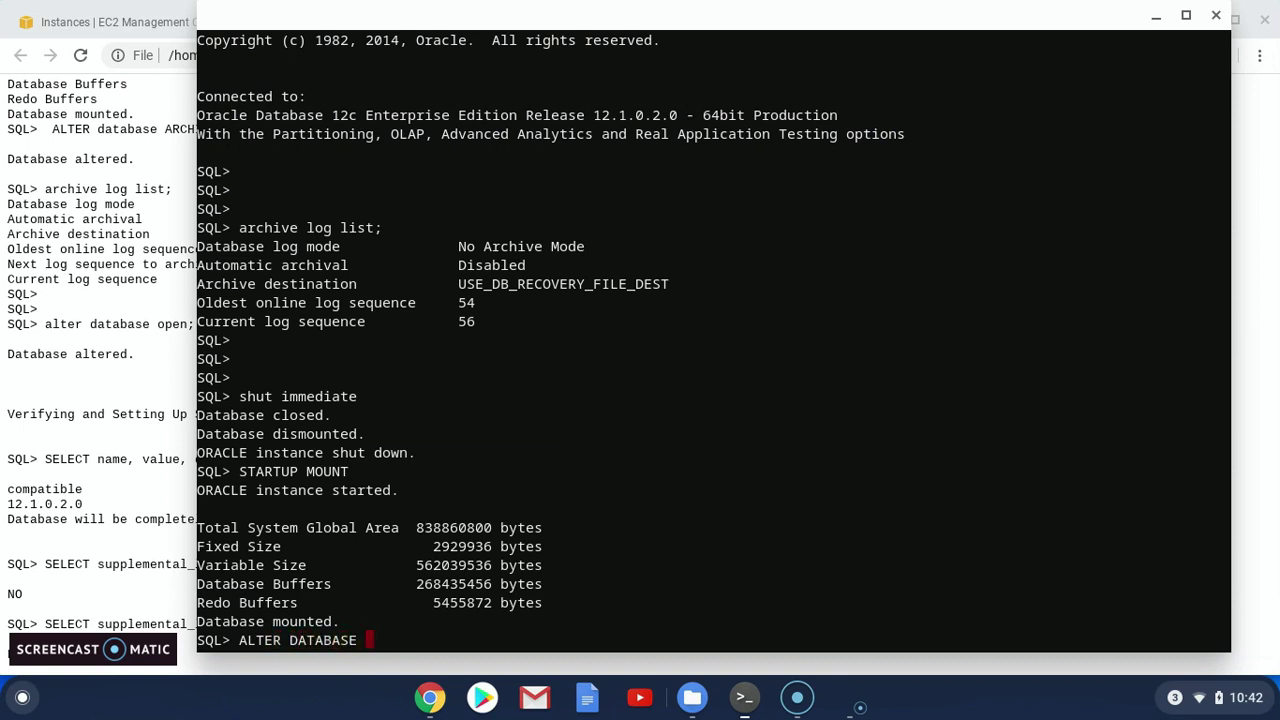
{"action": "type", "text": "ARCHIVELOG"}
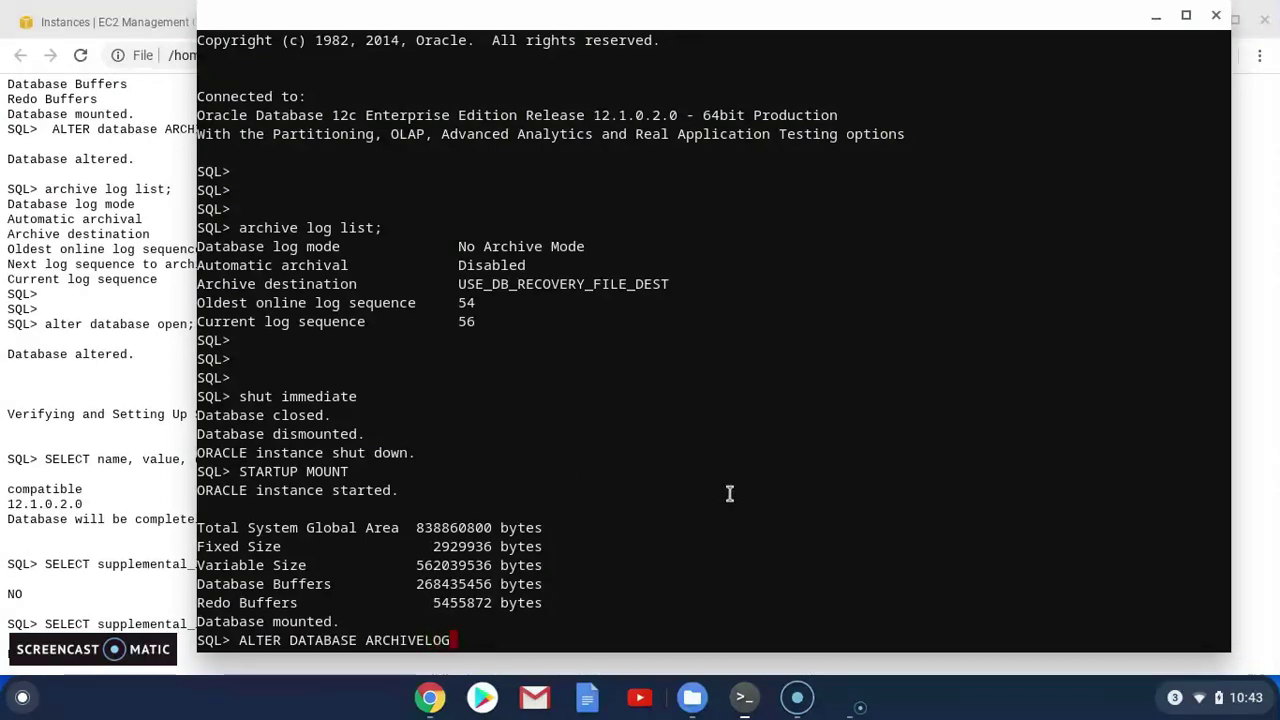
{"action": "type", "text": ";"}
{"action": "key", "text": "Return"}
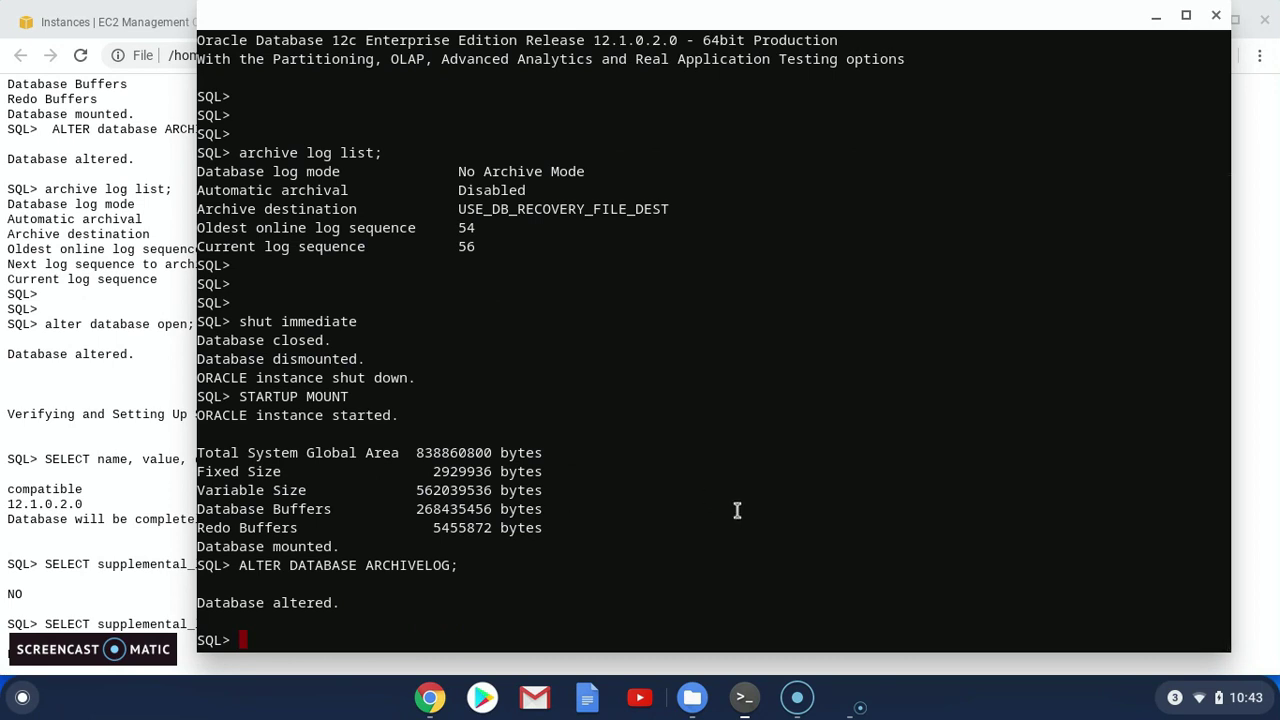
Run archive log list to confirm archive mode is now enabled
{"action": "type", "text": "a"}
{"action": "key", "text": "BackSpace"}
{"action": "type", "text": "alter database"}
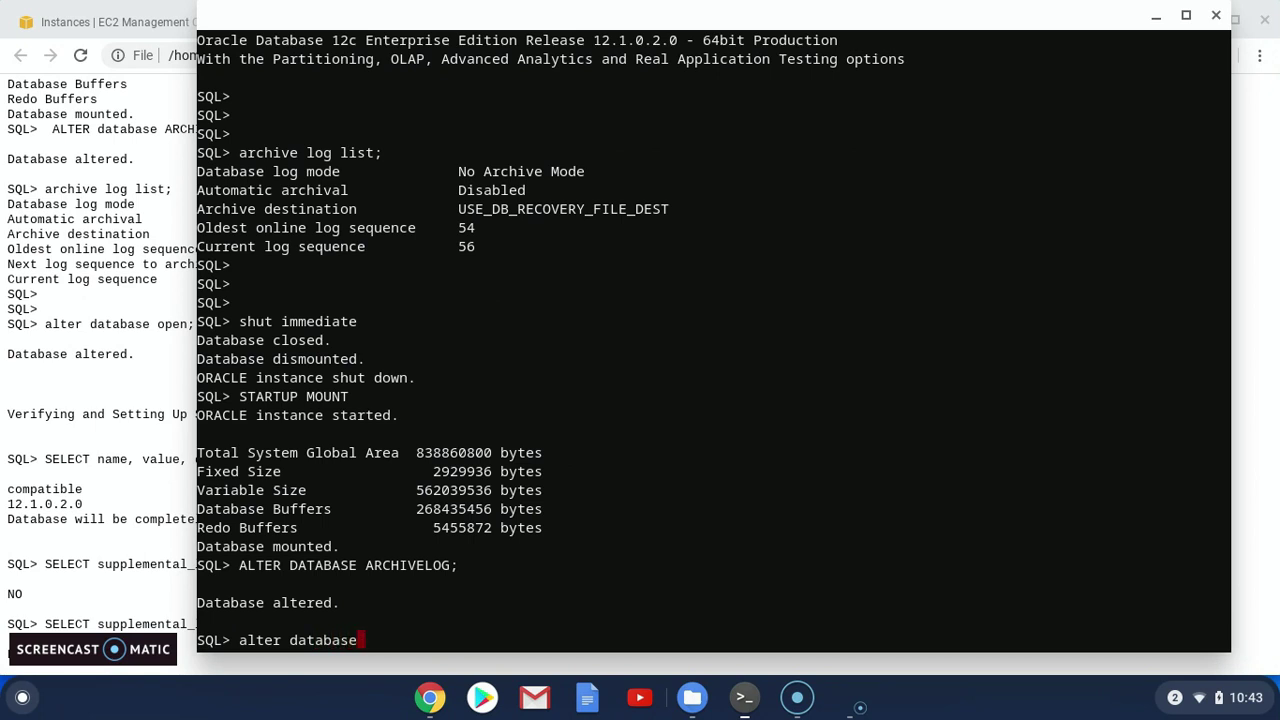
{"action": "key", "text": "BackSpace"}
{"action": "key", "text": "BackSpace"}
{"action": "key", "text": "BackSpace"}
{"action": "key", "text": "BackSpace"}
{"action": "key", "text": "BackSpace"}
{"action": "key", "text": "BackSpace"}
{"action": "key", "text": "BackSpace"}
{"action": "key", "text": "BackSpace"}
{"action": "key", "text": "BackSpace"}
{"action": "key", "text": "BackSpace"}
{"action": "key", "text": "BackSpace"}
{"action": "key", "text": "BackSpace"}
{"action": "key", "text": "BackSpace"}
{"action": "key", "text": "BackSpace"}
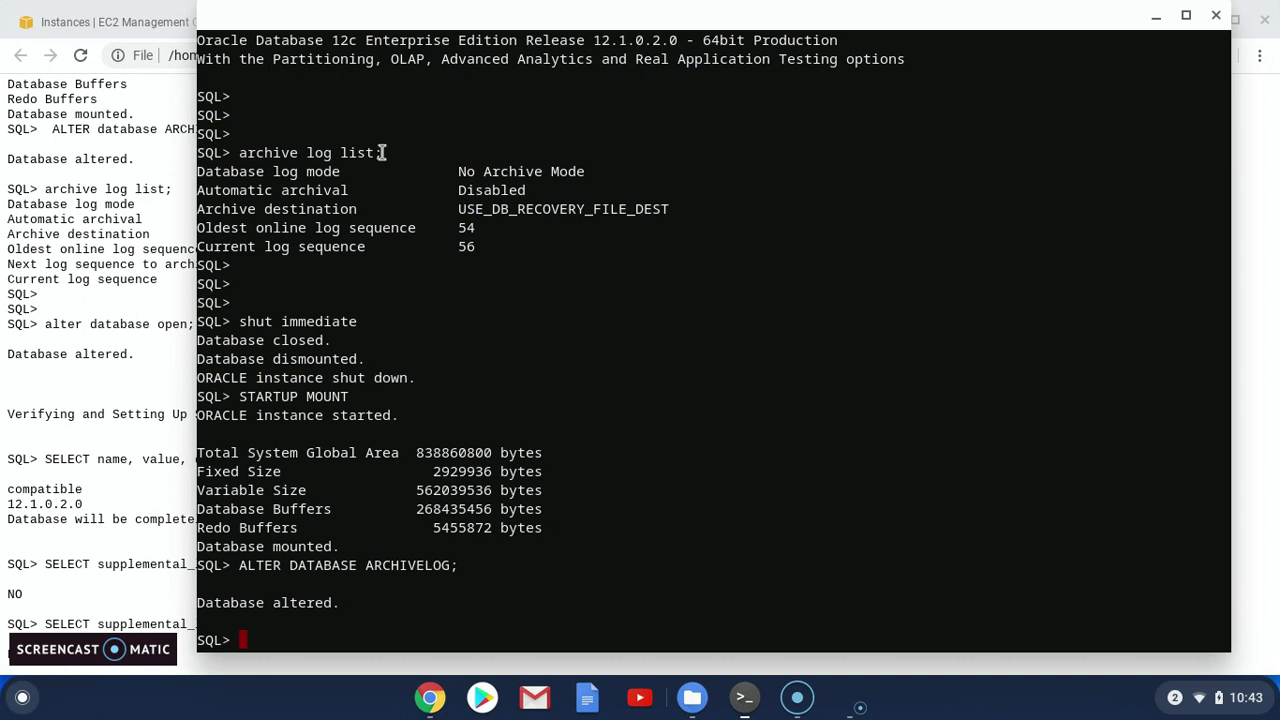
{"action": "type", "text": "archive log list;"}
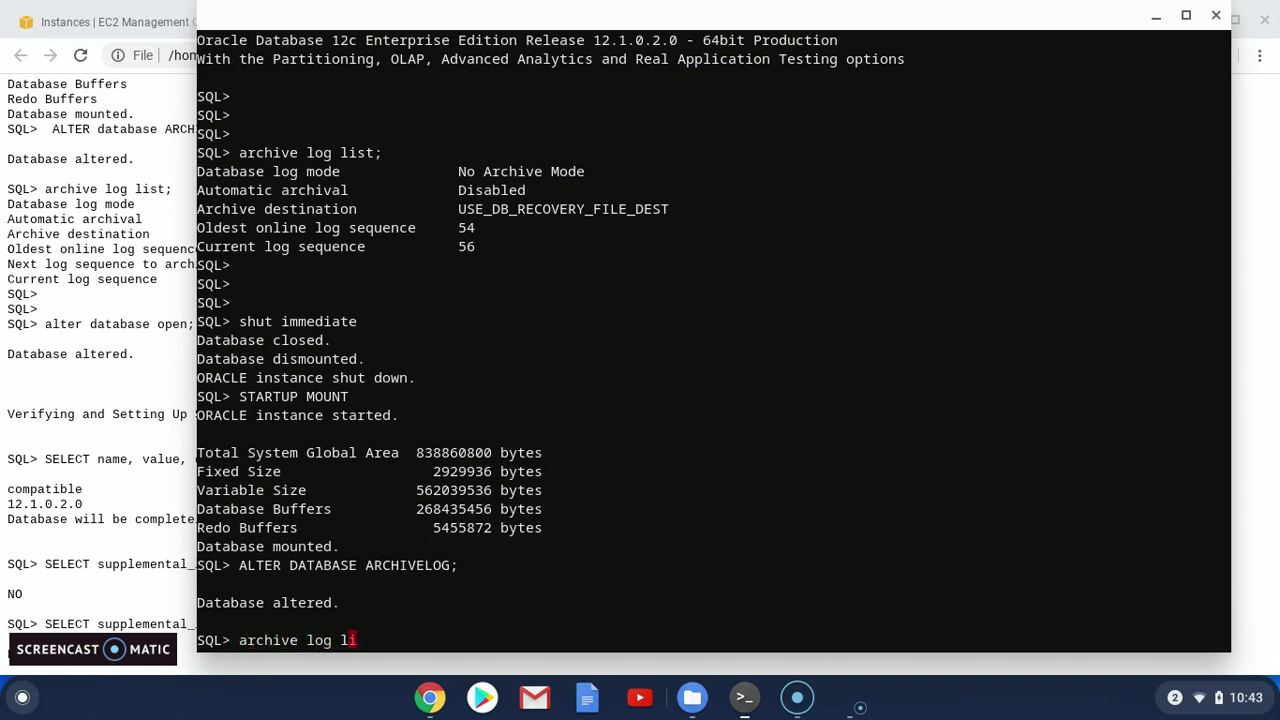
{"action": "key", "text": "Return"}
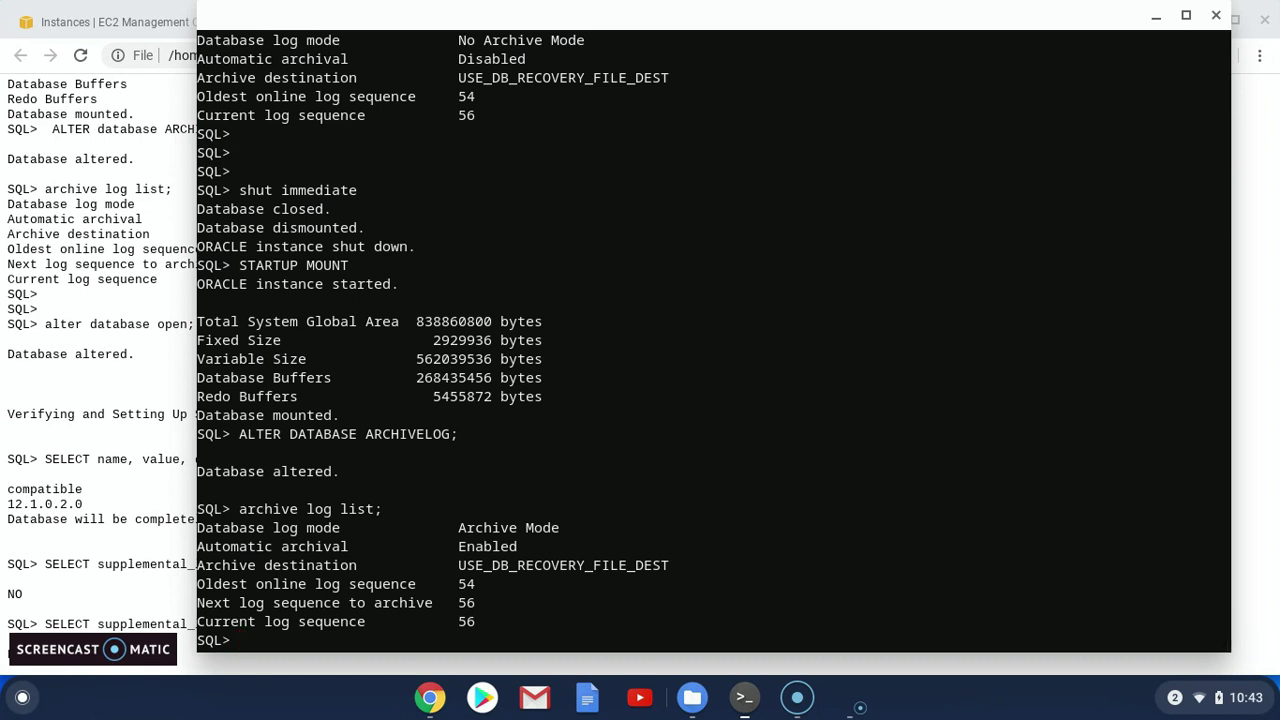
Open the database with alter database open; getting Database altered
{"action": "key", "text": "Return"}
{"action": "key", "text": "Return"}
{"action": "type", "text": "alter d"}
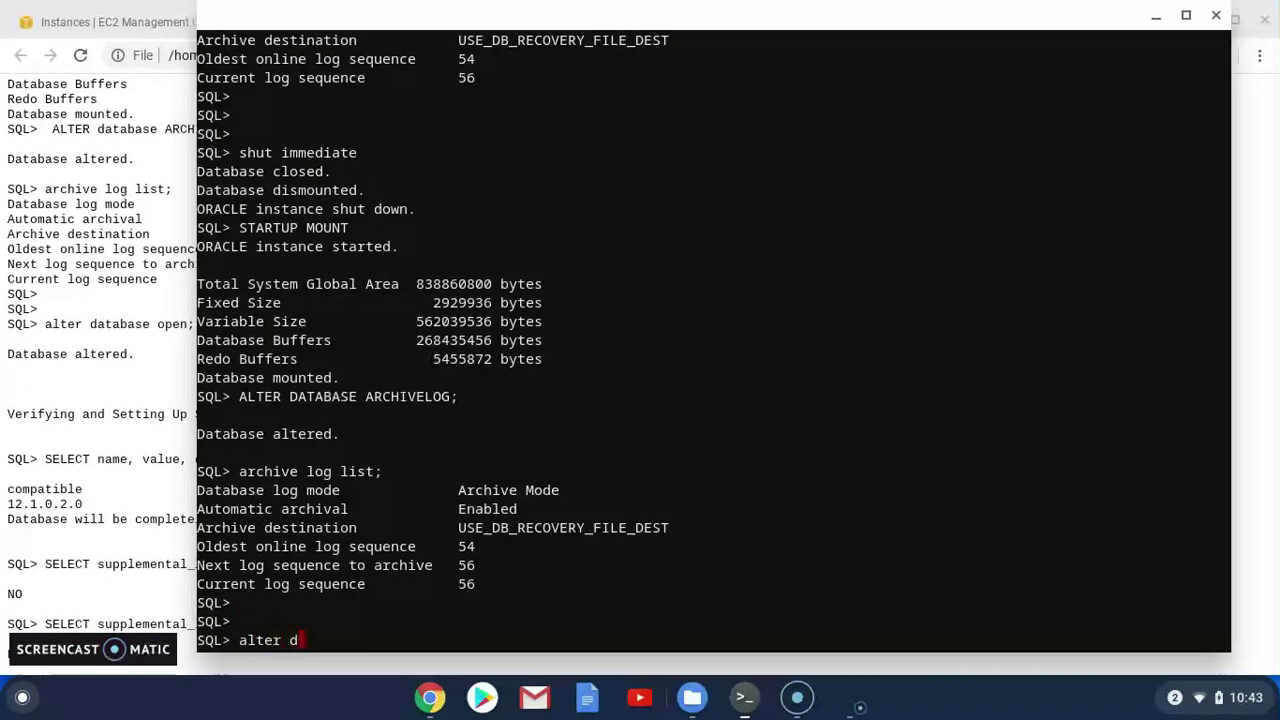
{"action": "type", "text": "atabase open;"}
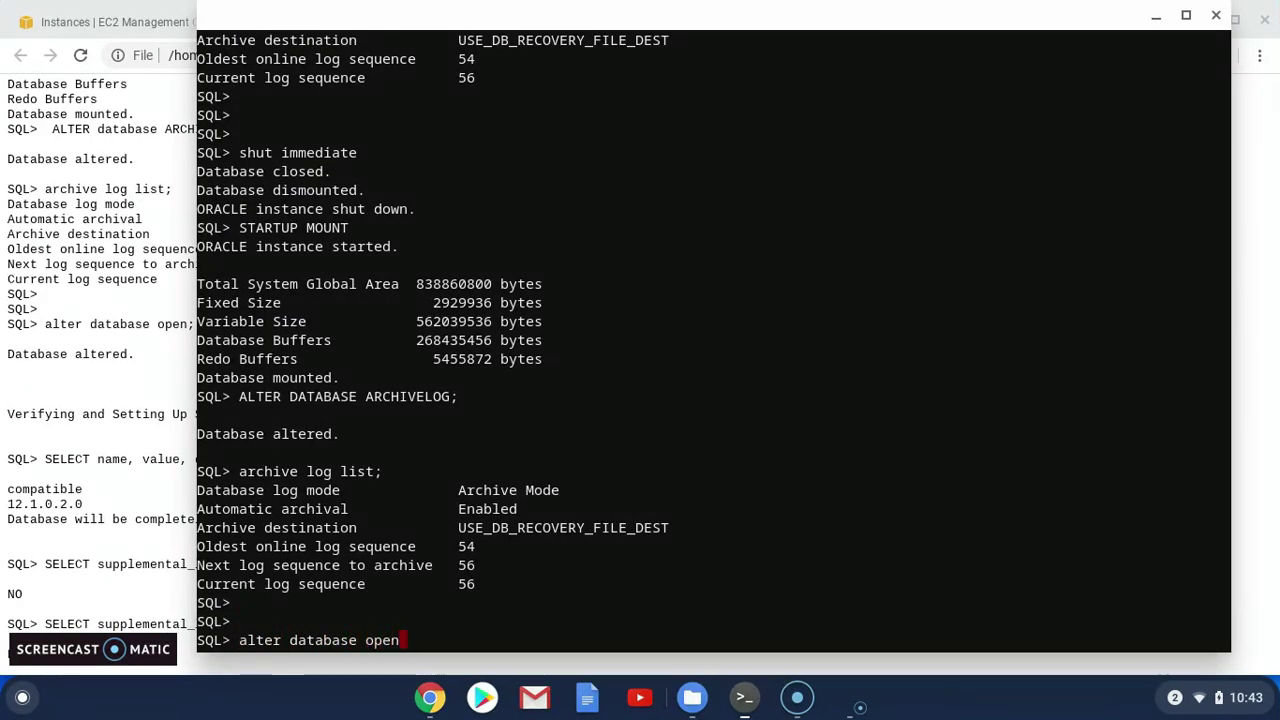
{"action": "key", "text": "Return"}
{"action": "key", "text": "Return"}
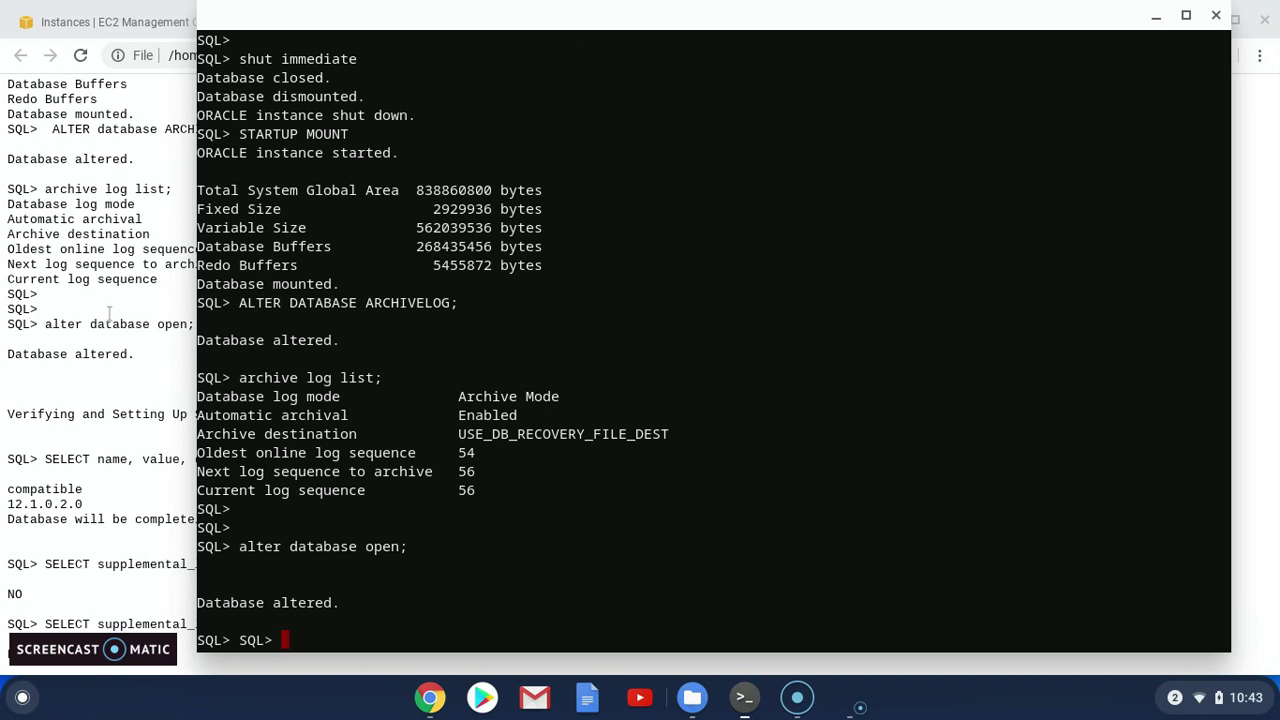
{"action": "left_click", "coordinate": [118, 318]}
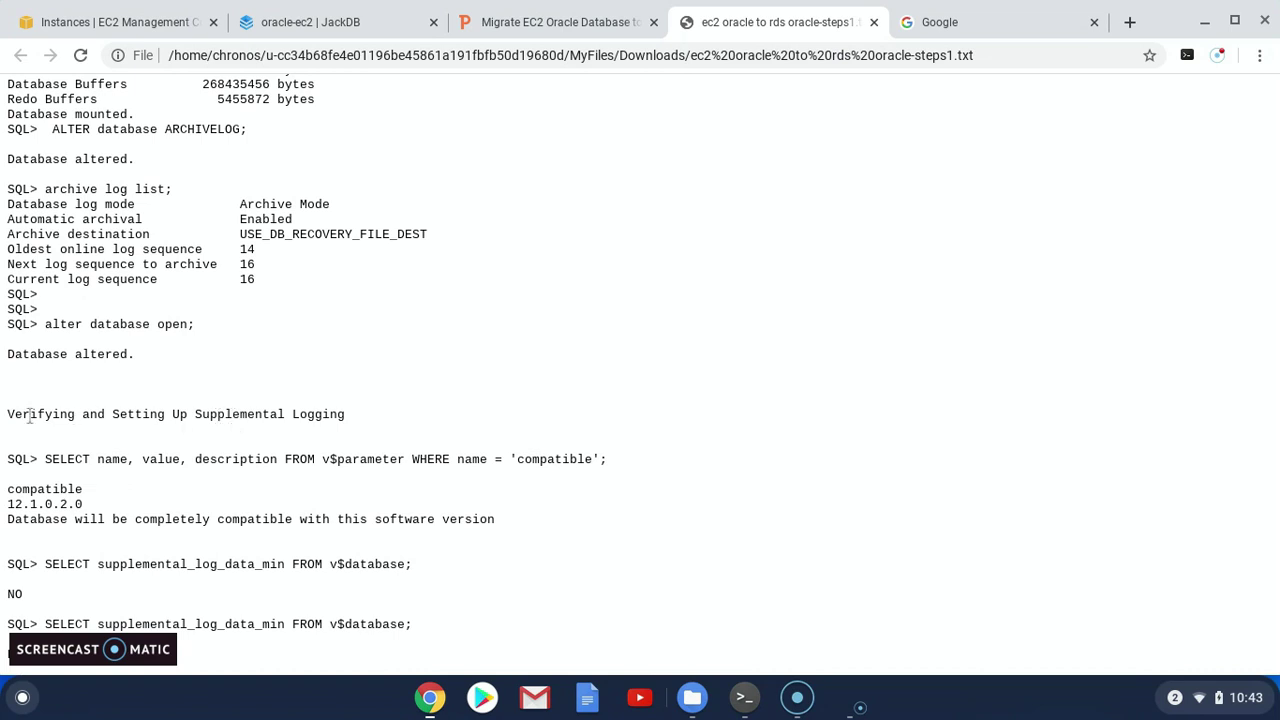
Grant HR the five session and LogMiner privileges in SQL*Plus
{"action": "left_click_drag", "start_coordinate": [7, 418], "coordinate": [64, 414]}
{"action": "left_click", "coordinate": [222, 411]}
{"action": "key", "text": "alt+Tab"}
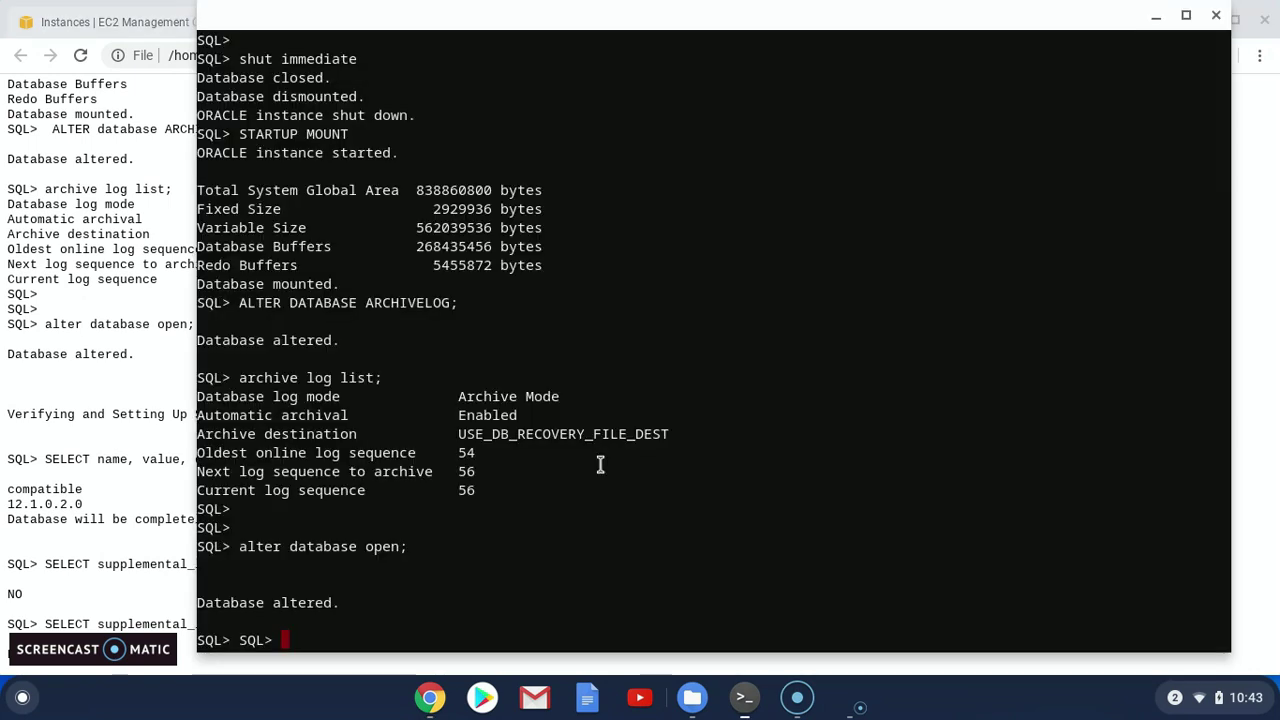
{"action": "type", "text": "GRANT CREATE SESSION TO HR;   GRANT EXECUTE on DBMS_LOGMNR TO HR;   GRANT SELECT on V_$LOGMNR_LOGS TO HR;   GRANT  SELECT on V_$LOGMNR_CONTENTS TO HR;   GRANT LOGMINING  TO HR;"}
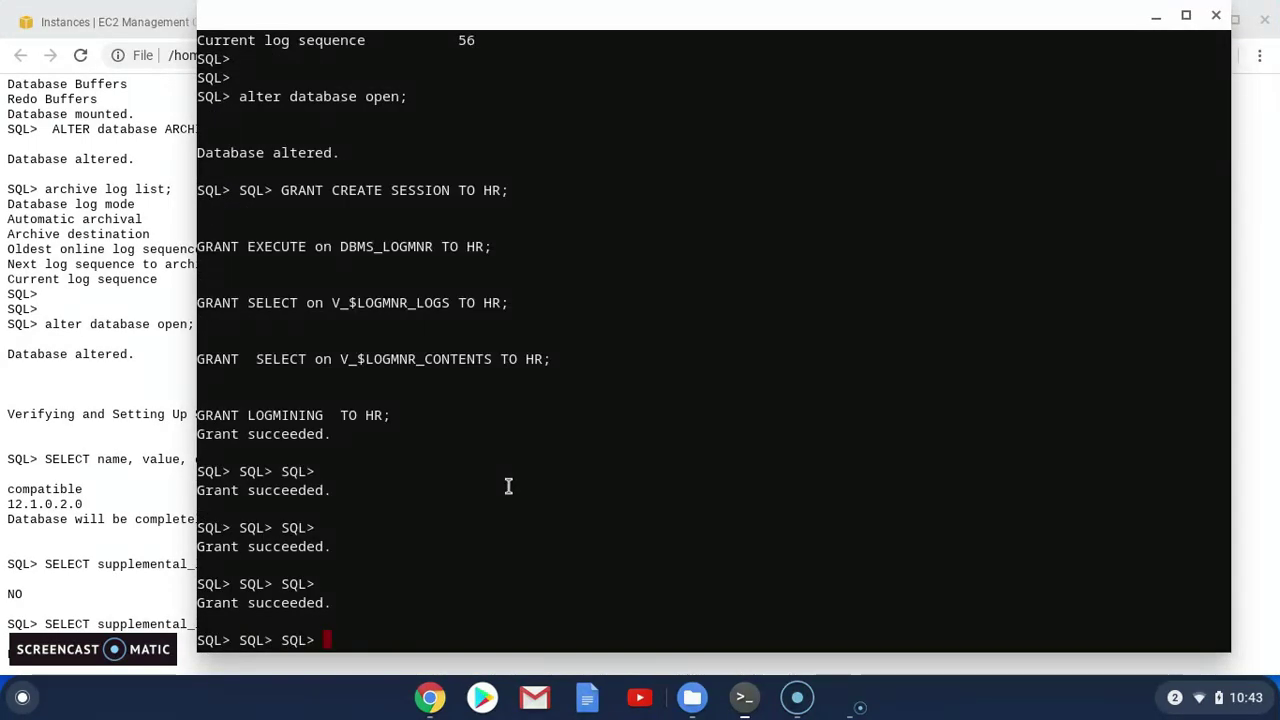
Copy the v$parameter 'compatible' query from the steps file and run it in SQL*Plus
{"action": "left_click", "coordinate": [143, 488]}
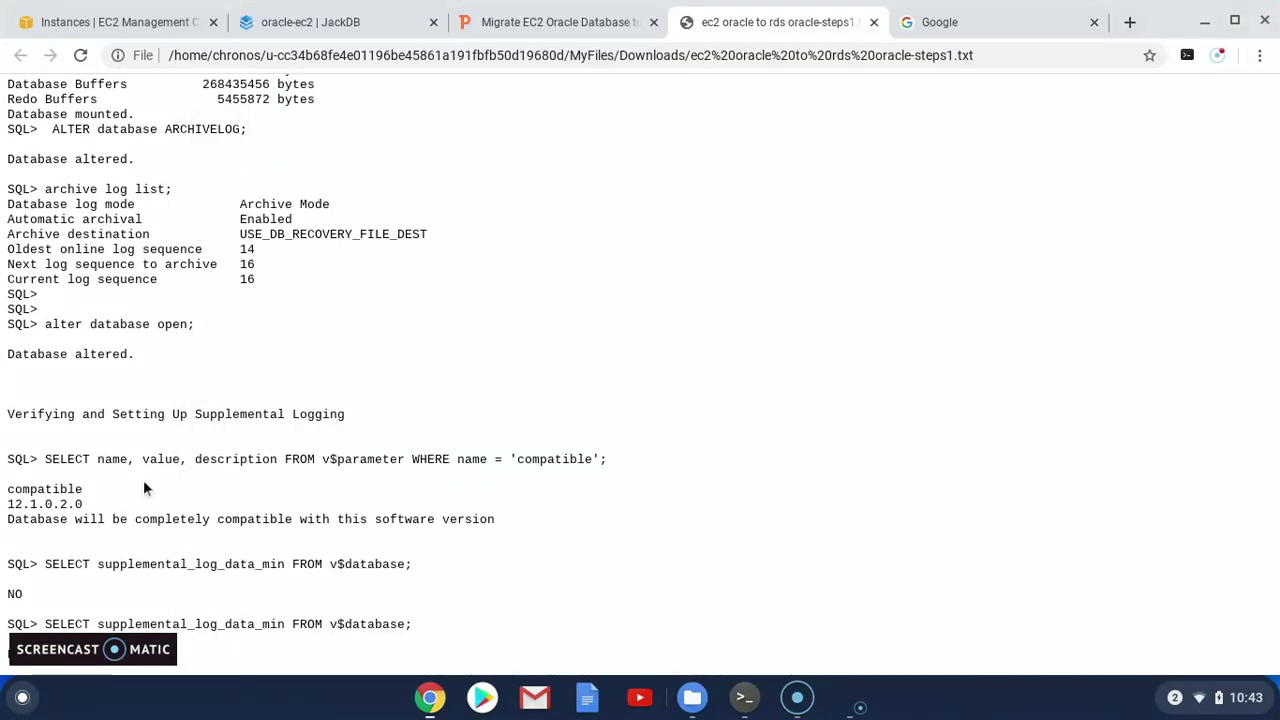
{"action": "triple_click", "coordinate": [374, 458]}
{"action": "left_click", "coordinate": [624, 468]}
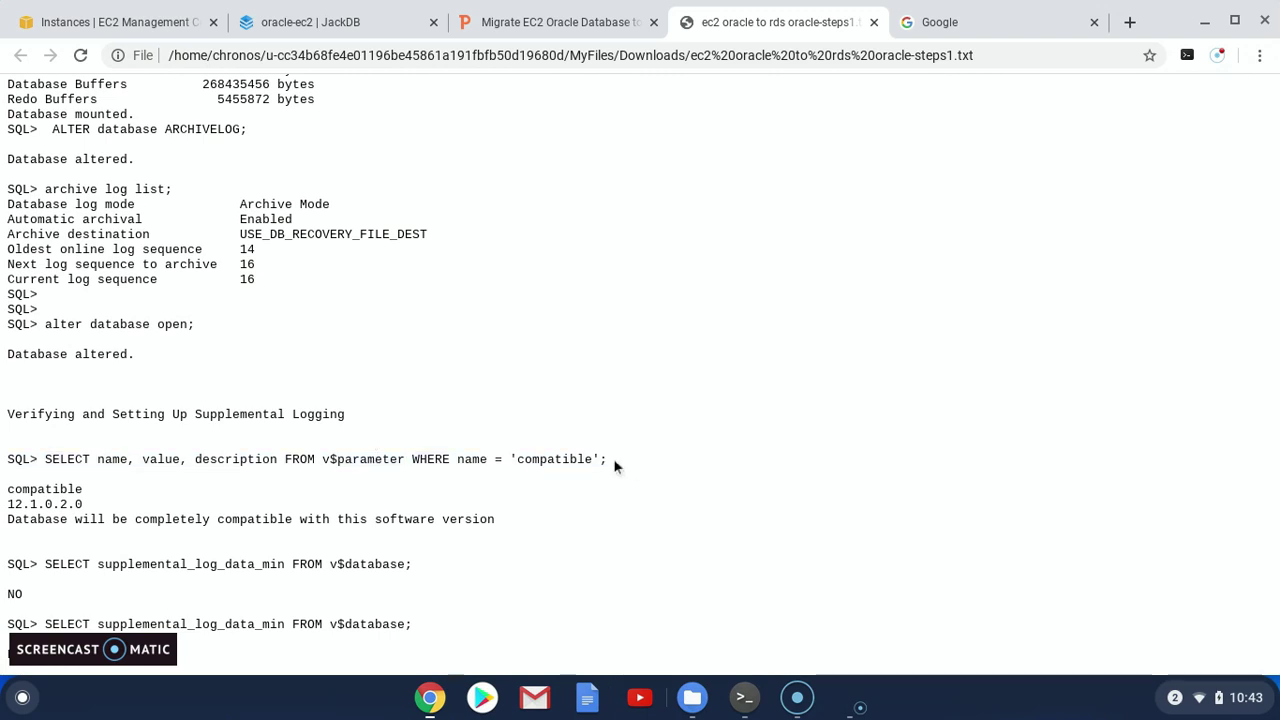
{"action": "triple_click", "coordinate": [605, 458]}
{"action": "left_click", "coordinate": [36, 457]}
{"action": "left_click_drag", "start_coordinate": [45, 459], "coordinate": [607, 458]}
{"action": "key", "text": "ctrl+c"}
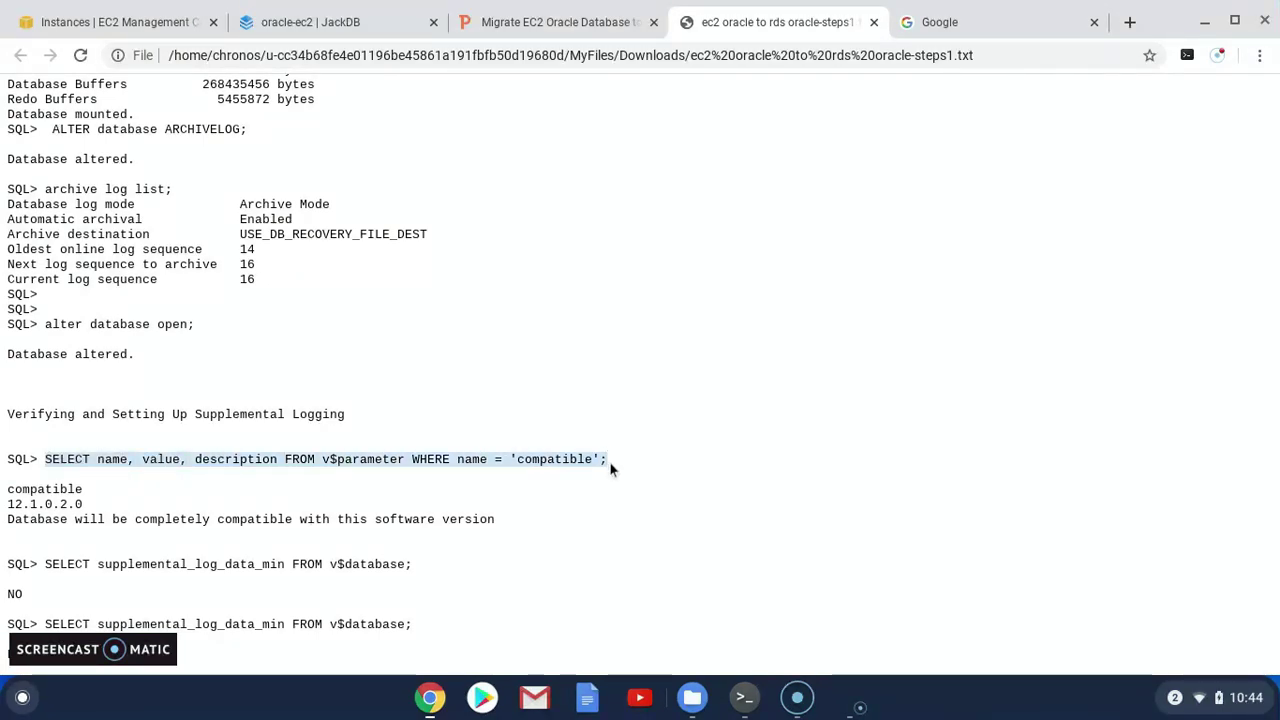
{"action": "key", "text": "alt+Tab"}
{"action": "key", "text": "ctrl+shift+v"}
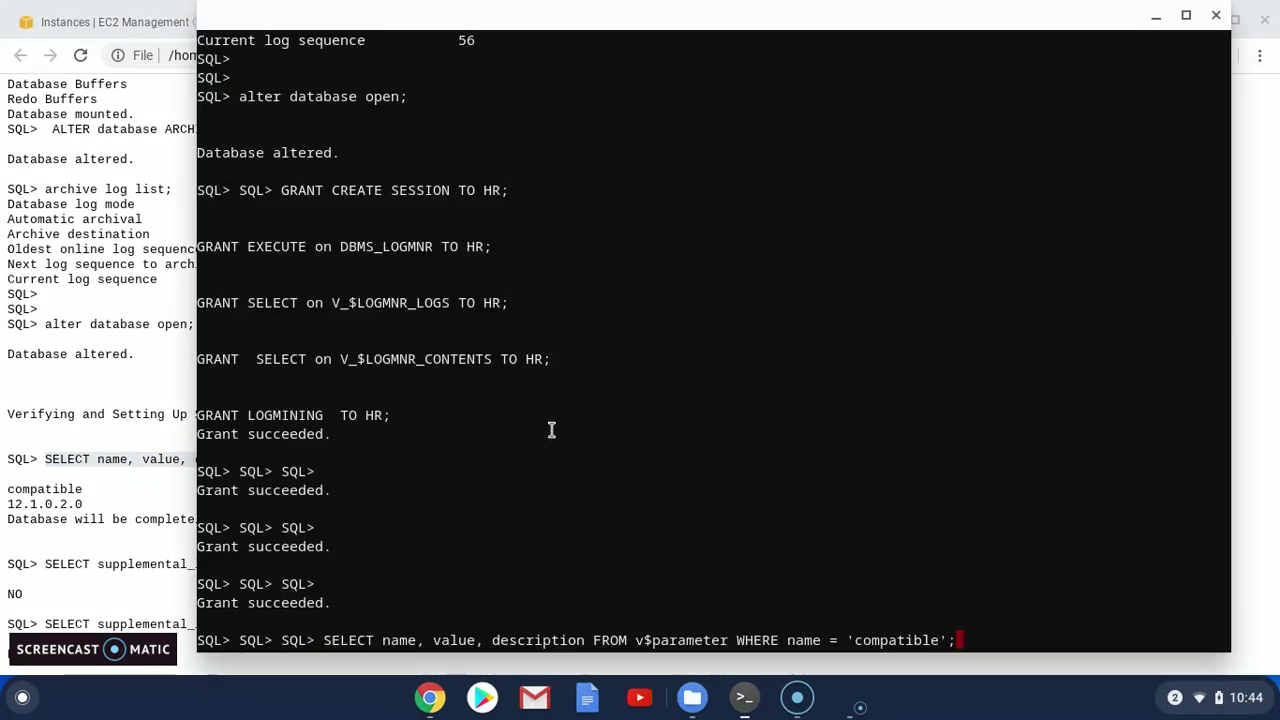
{"action": "key", "text": "Return"}
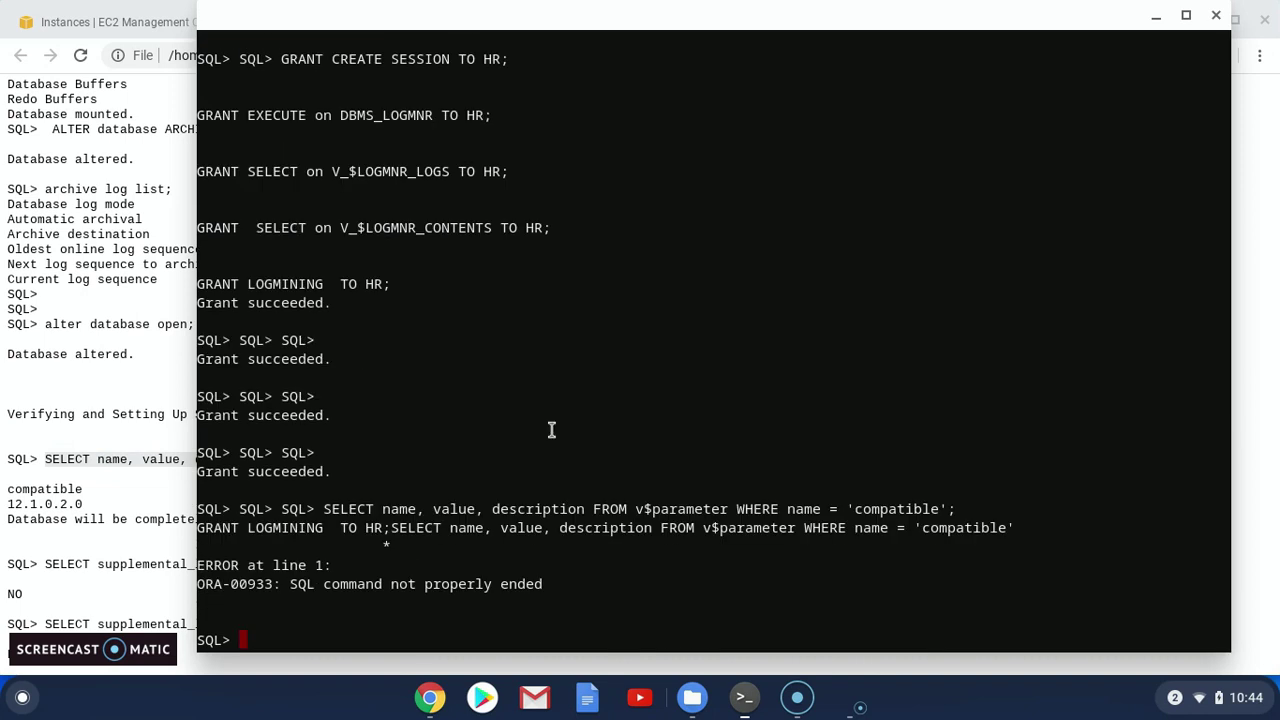
Re-paste and complete the compatible query so it returns 12.1.0.2.0
{"action": "left_click_drag", "start_coordinate": [330, 509], "coordinate": [950, 510]}
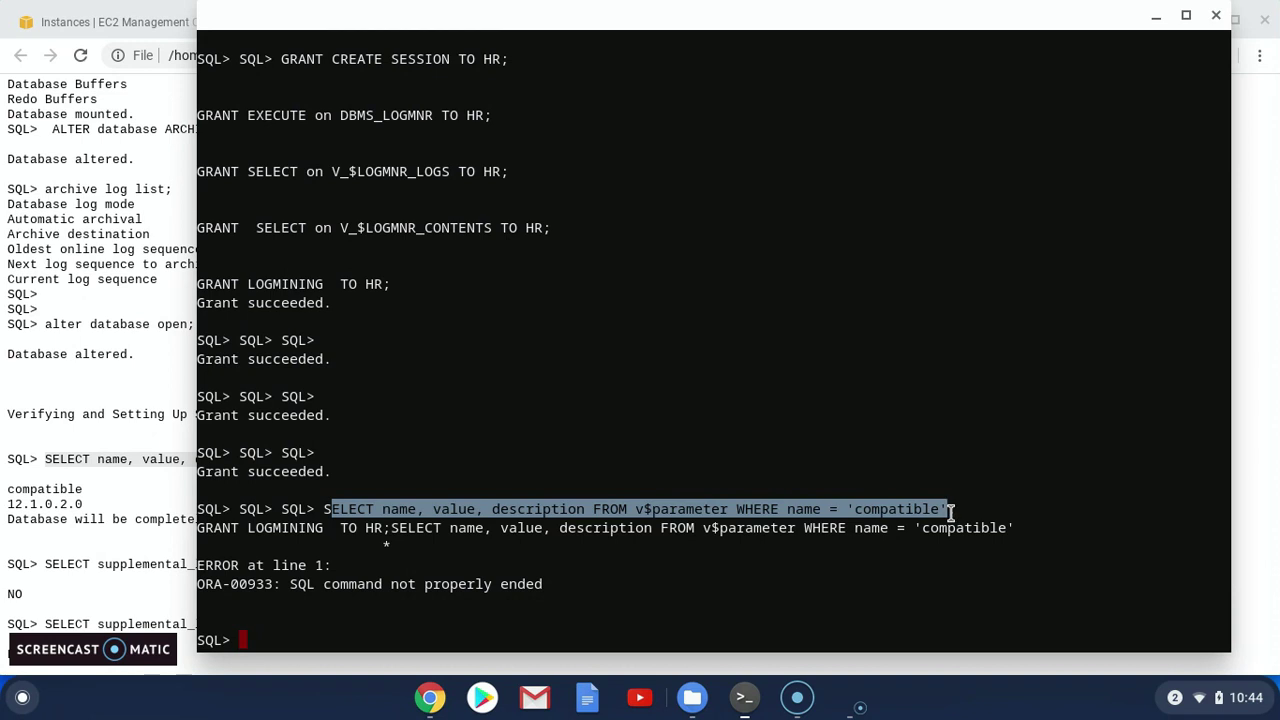
{"action": "type", "text": "ELECT name, value, description FROM v$parameter WHERE name = 'compatible';"}
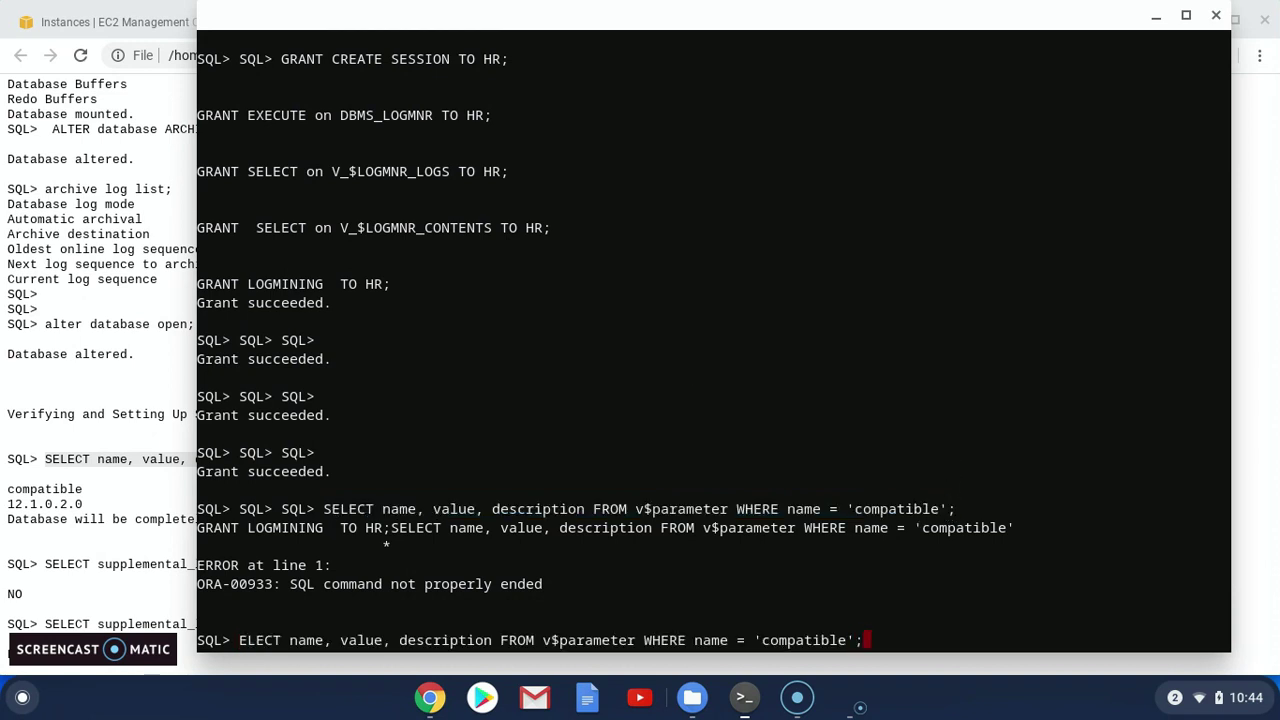
{"action": "key", "text": "Return"}
{"action": "key", "text": "Return"}
{"action": "key", "text": "Return"}
{"action": "key", "text": "Return"}
{"action": "key", "text": "Return"}
{"action": "type", "text": "s"}
{"action": "type", "text": "ELECT name, value, description FROM v$parameter WHERE name = 'compatible'"}
{"action": "key", "text": "Return"}
{"action": "type", "text": ";"}
{"action": "key", "text": "Return"}
{"action": "key", "text": "Return"}
{"action": "key", "text": "Return"}
{"action": "key", "text": "Return"}
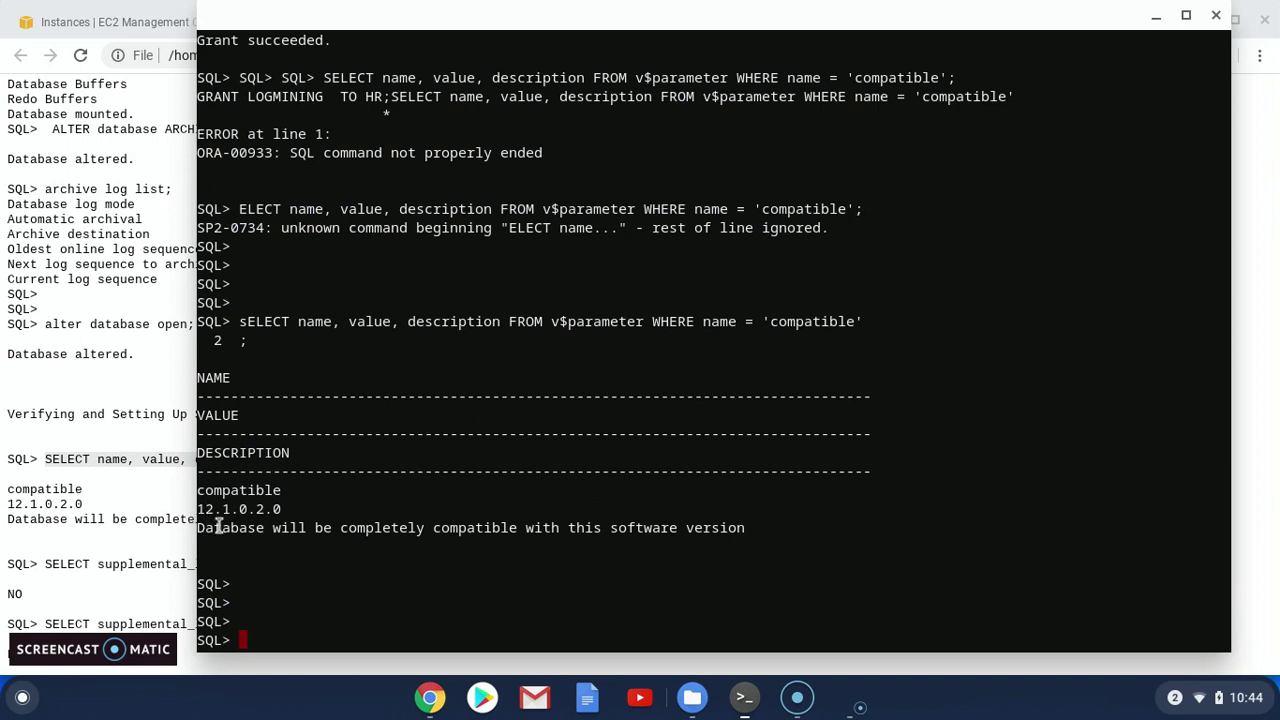
{"action": "left_click", "coordinate": [89, 512]}
{"action": "scroll", "coordinate": [71, 571], "scroll_direction": "down", "scroll_amount": 2}
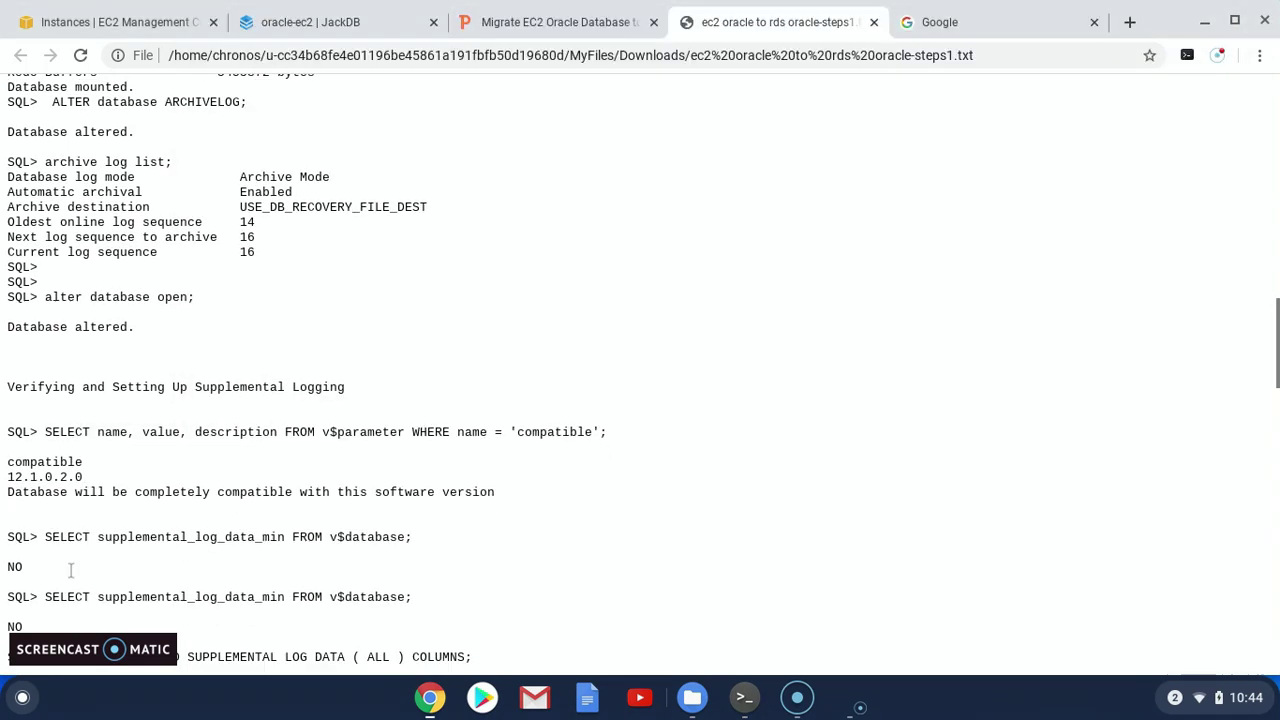
Run SELECT supplemental_log_data_min FROM v$database; twice in SQL*Plus to confirm it reports YES
{"action": "scroll", "coordinate": [71, 571], "scroll_direction": "down", "scroll_amount": 1}
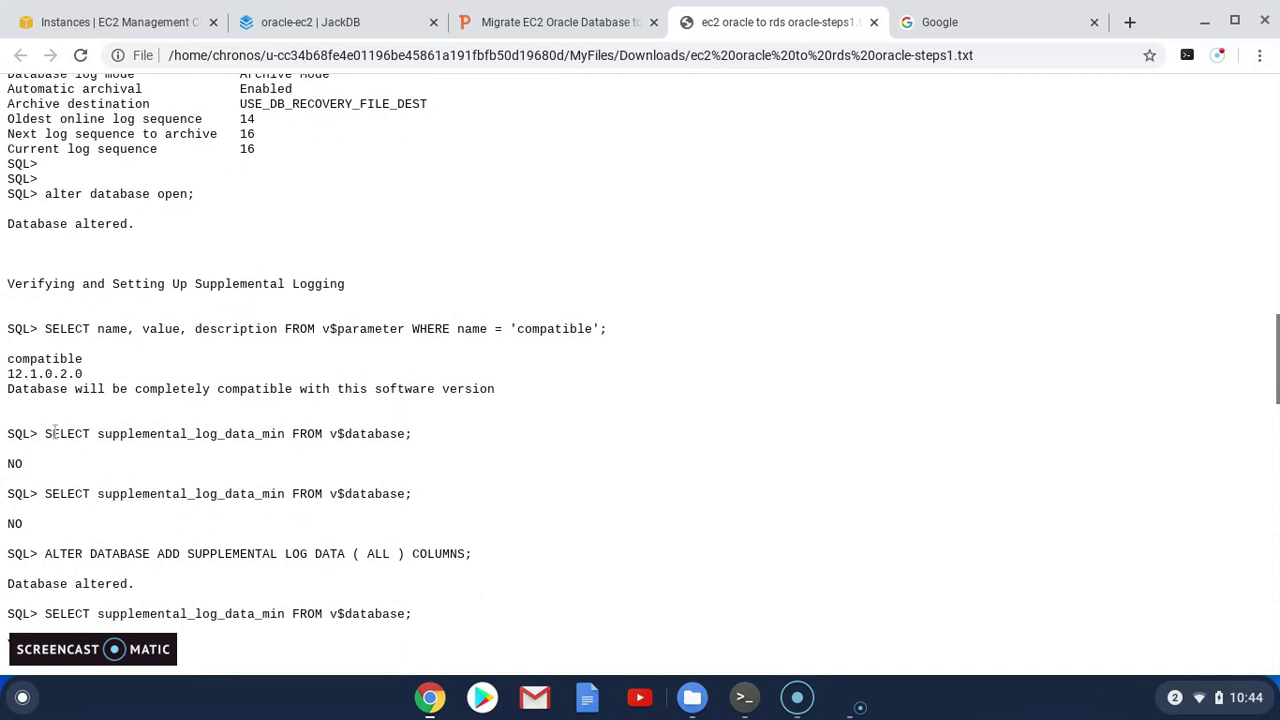
{"action": "left_click_drag", "start_coordinate": [46, 433], "coordinate": [413, 434]}
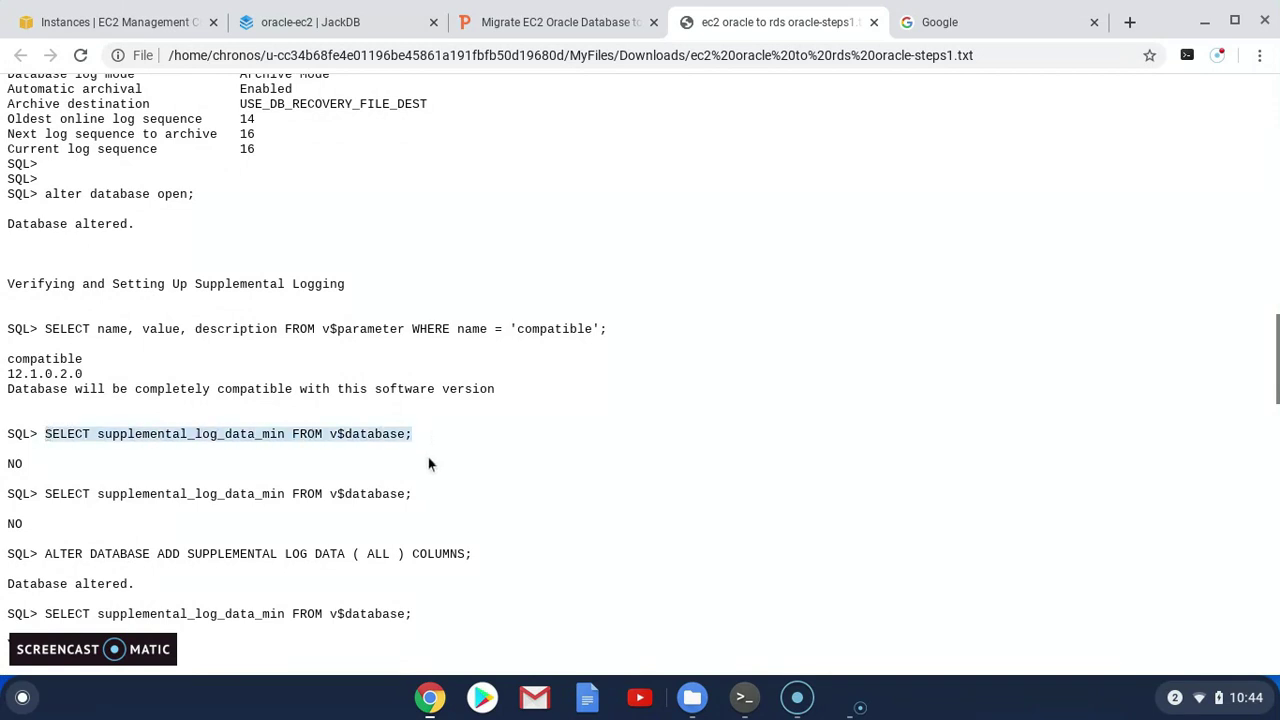
{"action": "key", "text": "ctrl+c"}
{"action": "key", "text": "alt+Tab"}
{"action": "key", "text": "ctrl+shift+v"}
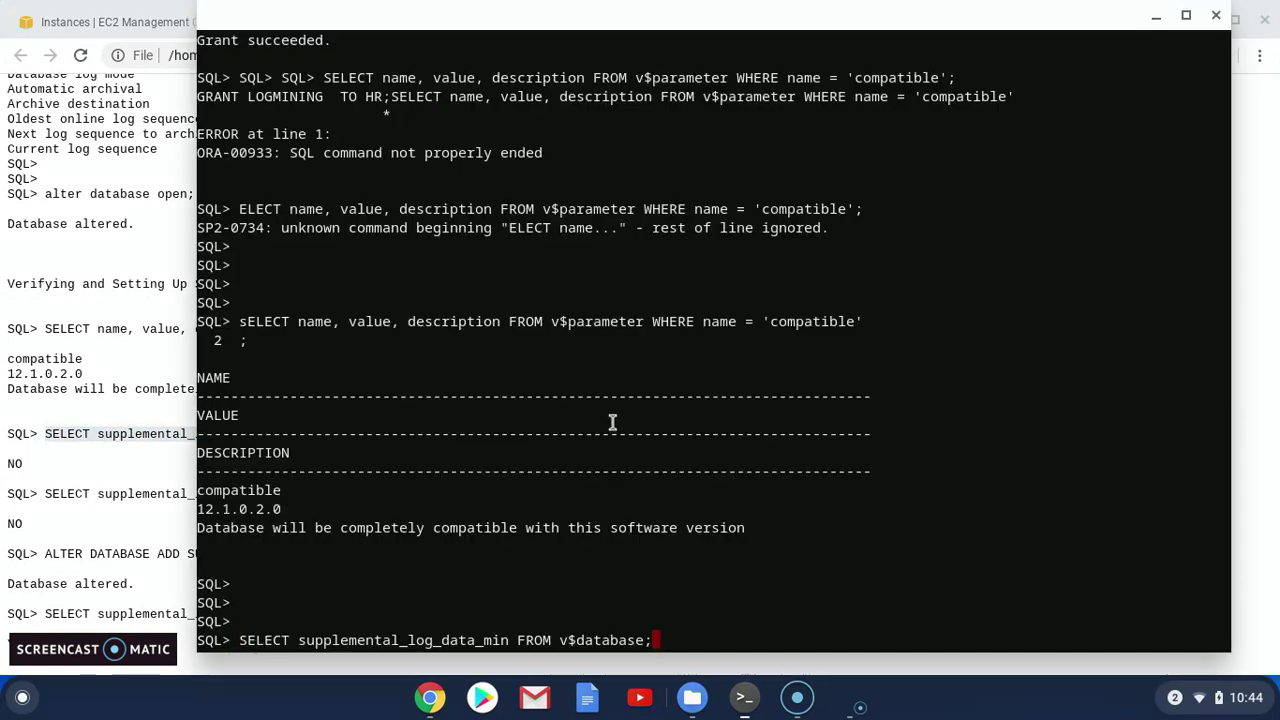
{"action": "key", "text": "Return"}
{"action": "key", "text": "Return"}
{"action": "key", "text": "Return"}
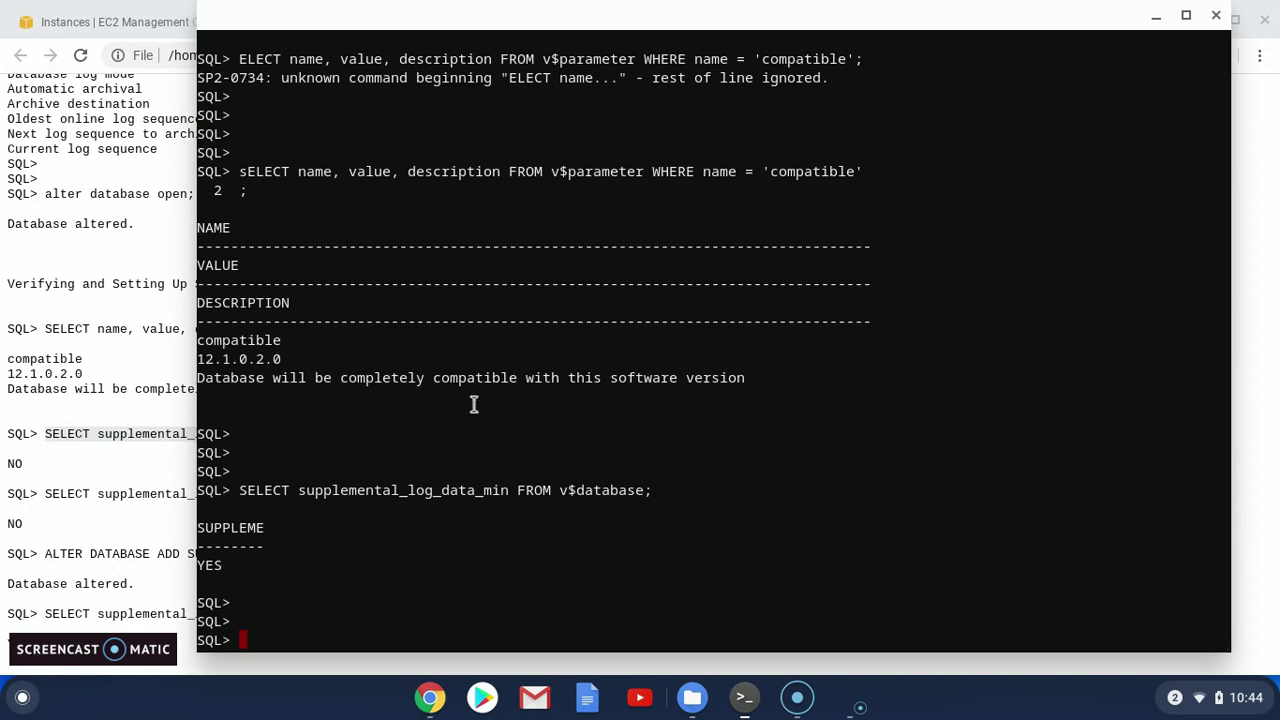
{"action": "key", "text": "alt+Tab"}
{"action": "left_click_drag", "start_coordinate": [46, 495], "coordinate": [456, 497]}
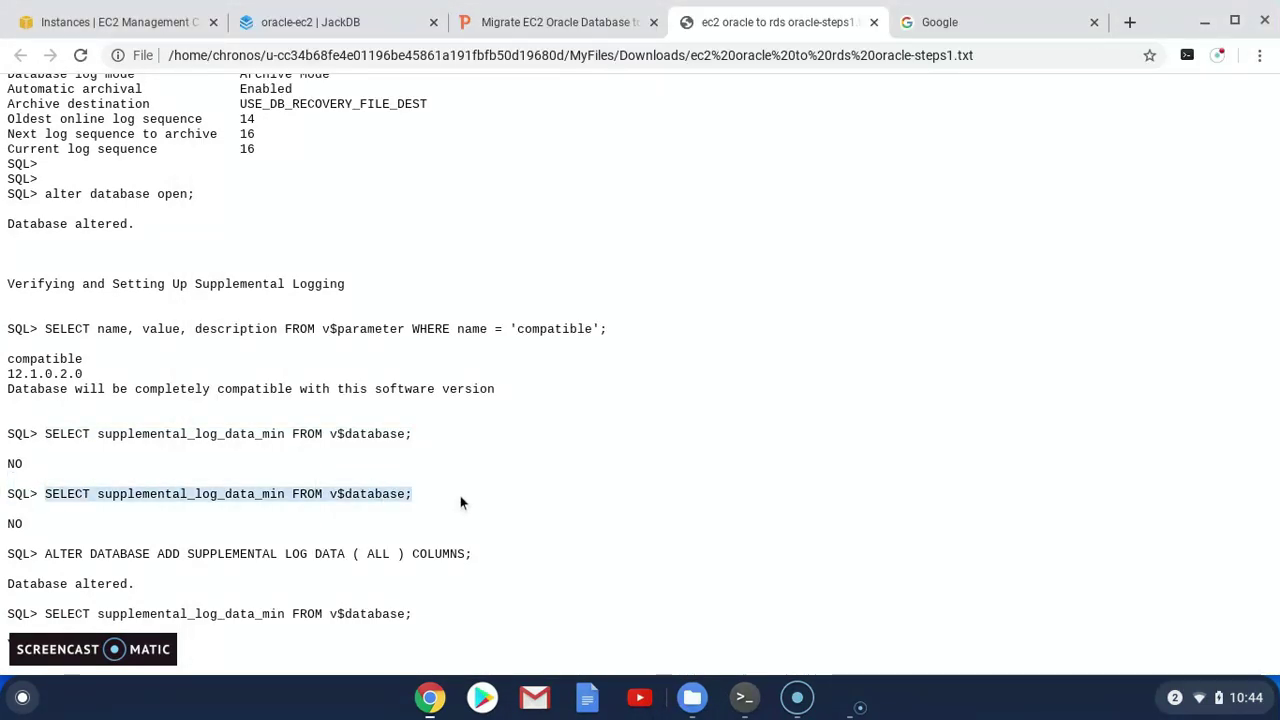
{"action": "key", "text": "alt+Tab"}
{"action": "key", "text": "ctrl+shift+v"}
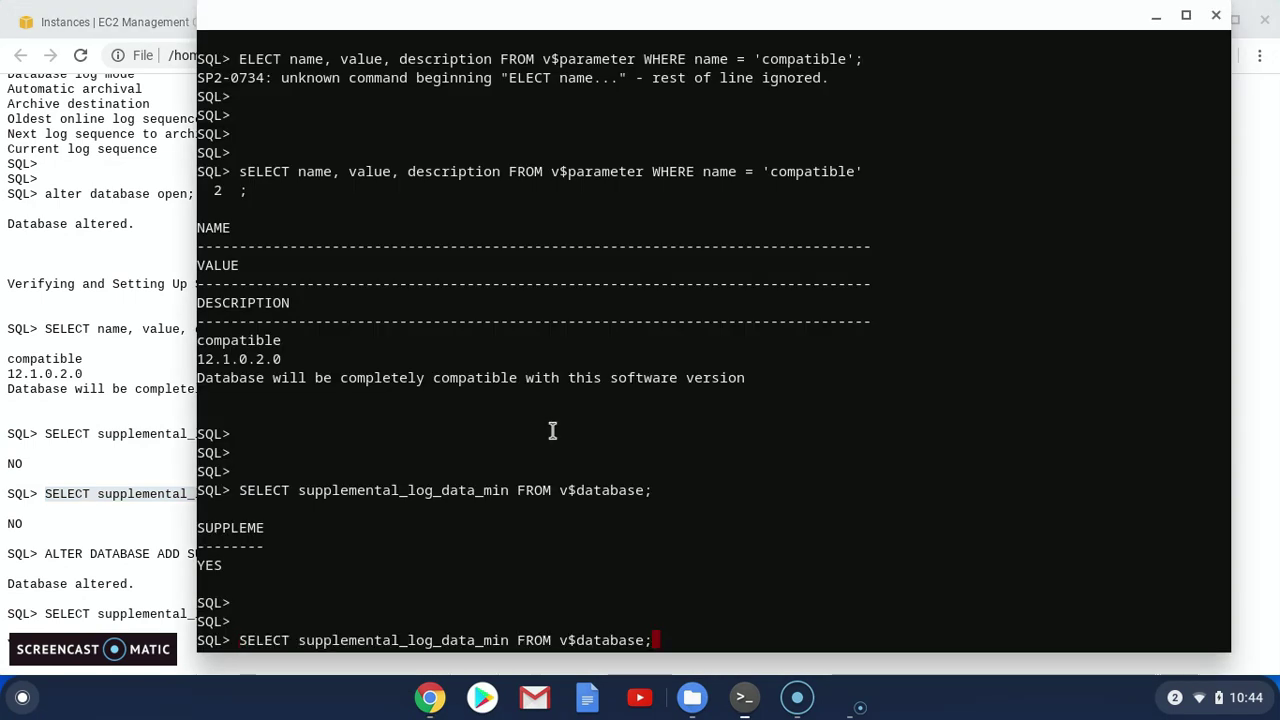
{"action": "key", "text": "Return"}
Select the ADD SUPPLEMENTAL LOG DATA command in the notes file
{"action": "key", "text": "alt+Tab"}
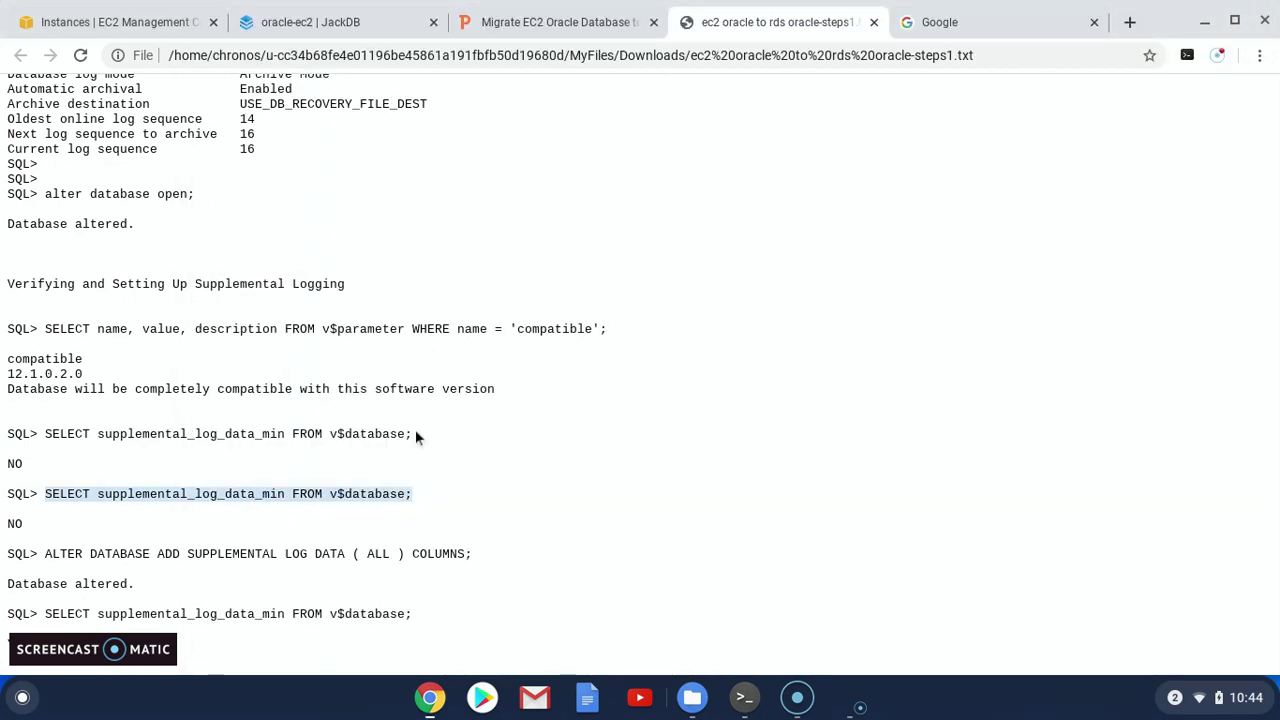
{"action": "scroll", "coordinate": [102, 540], "scroll_direction": "down", "scroll_amount": 1}
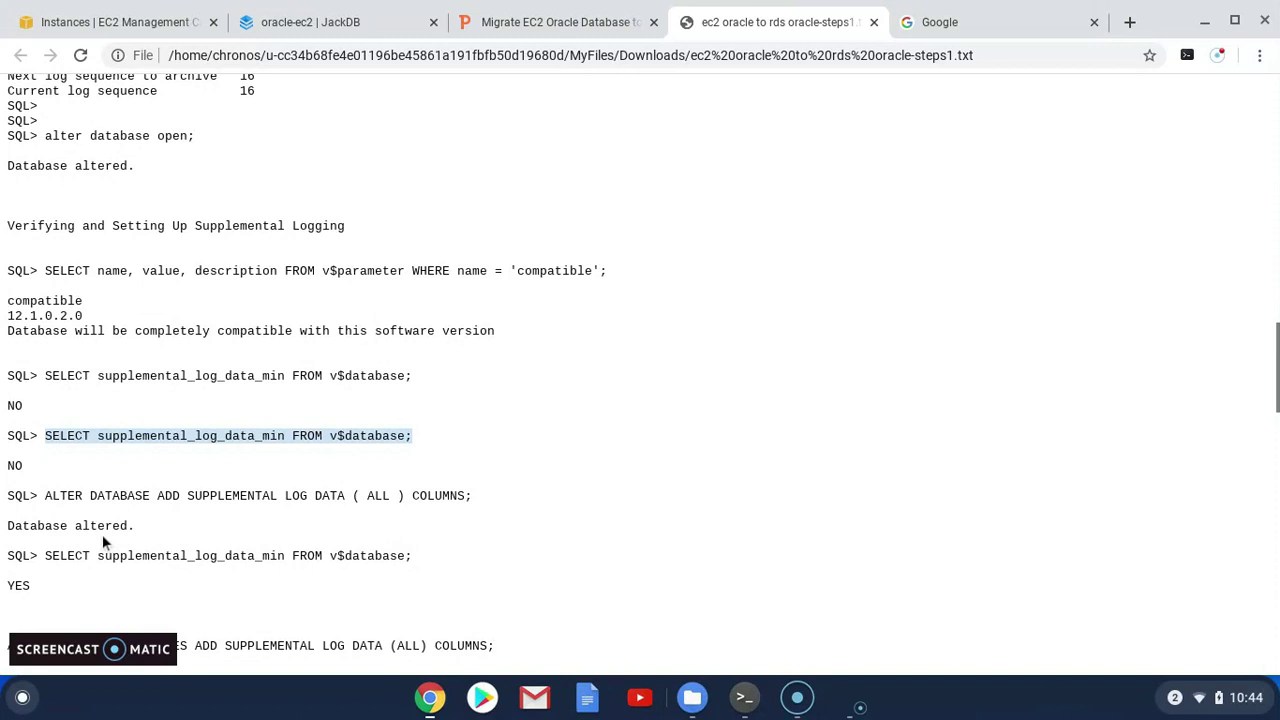
{"action": "scroll", "coordinate": [102, 534], "scroll_direction": "down", "scroll_amount": 1}
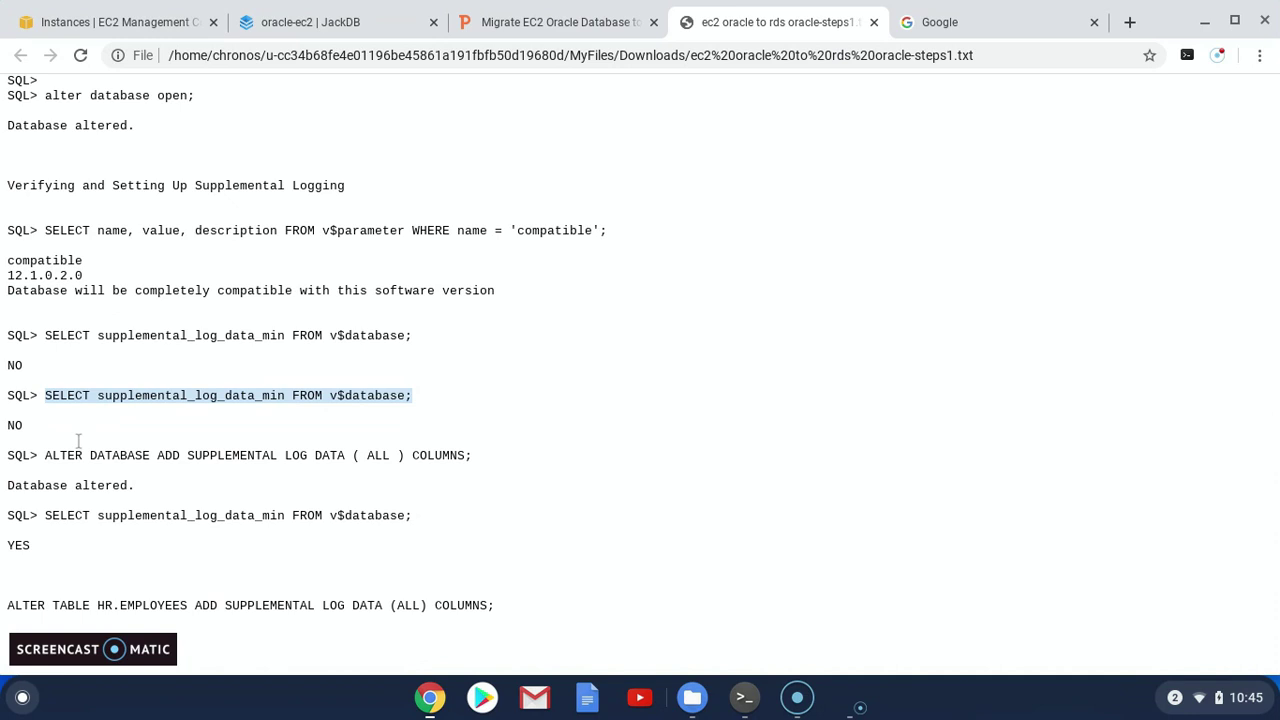
{"action": "left_click_drag", "start_coordinate": [47, 460], "coordinate": [470, 452]}
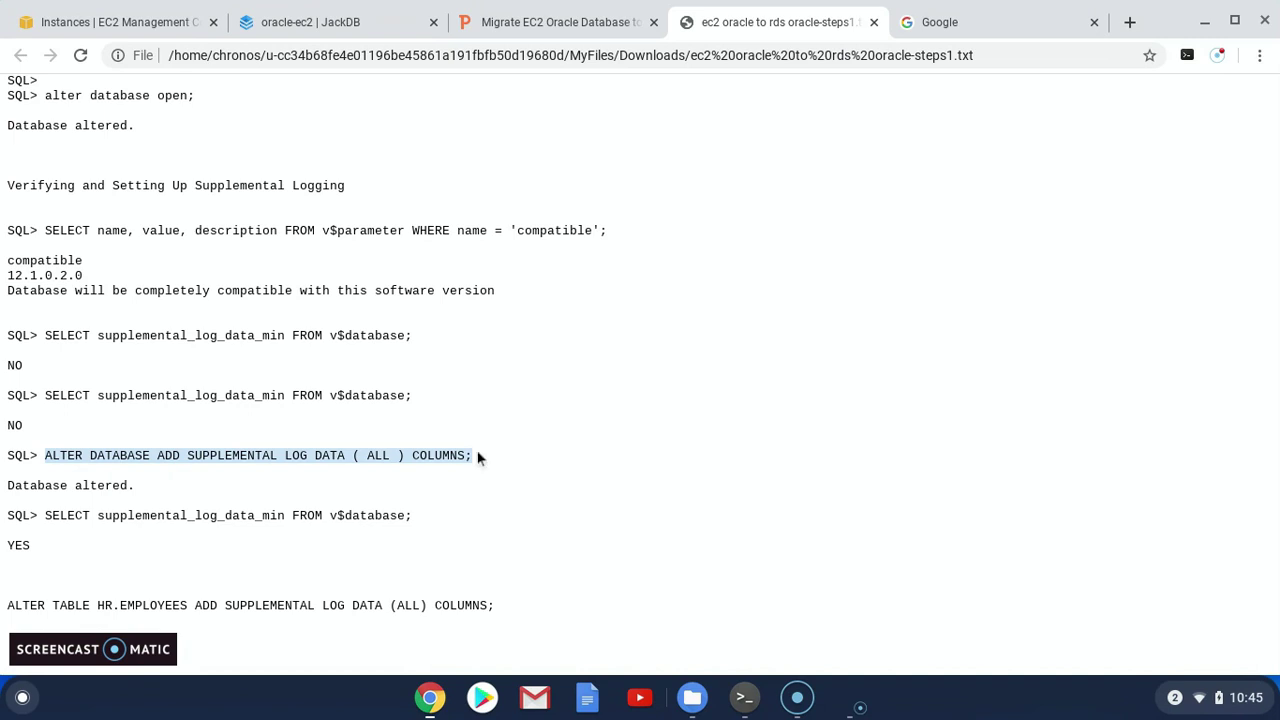
Run ALTER DATABASE ADD SUPPLEMENTAL LOG DATA (ALL) COLUMNS; in SQL*Plus
{"action": "key", "text": "alt+Tab"}
{"action": "key", "text": "alt+Tab"}
{"action": "key", "text": "alt+Tab"}
{"action": "key", "text": "ctrl+shift+v"}
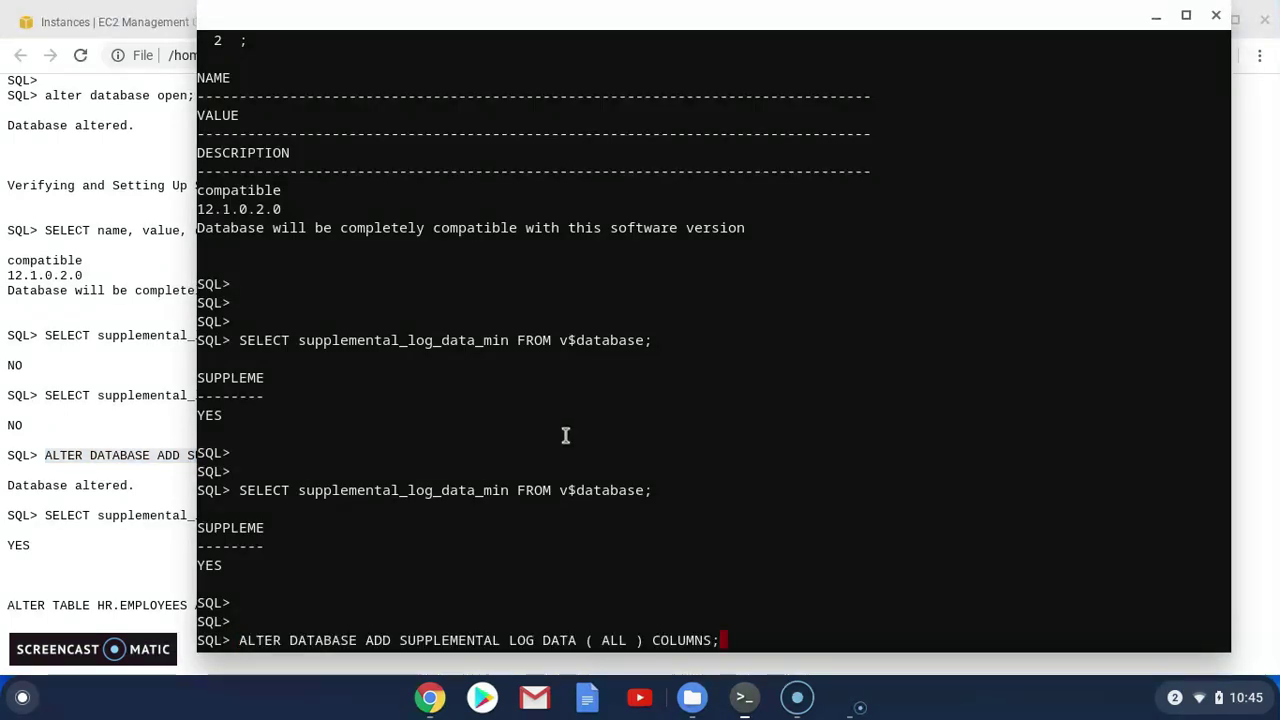
{"action": "key", "text": "Return"}
Select the ALTER TABLE HR.EMPLOYEES statement and then the alter-table generator query in the notes
{"action": "key", "text": "alt+Tab"}
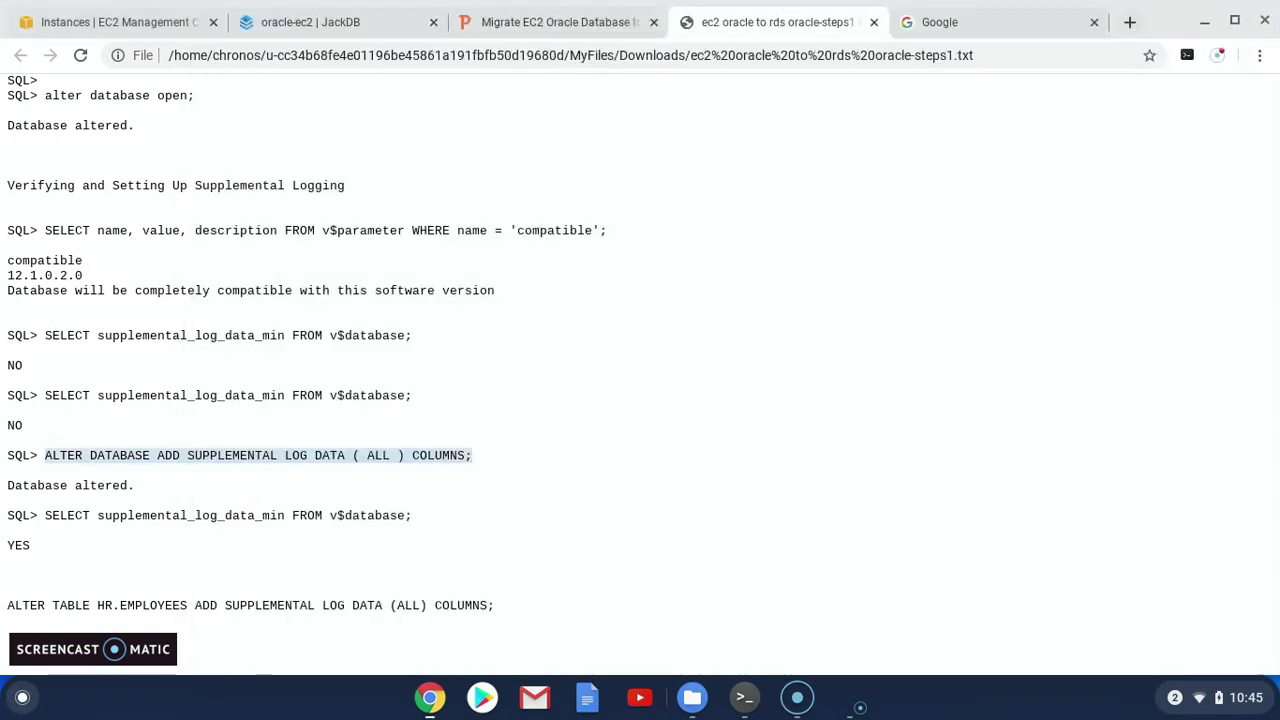
{"action": "scroll", "coordinate": [426, 497], "scroll_direction": "down", "scroll_amount": 1}
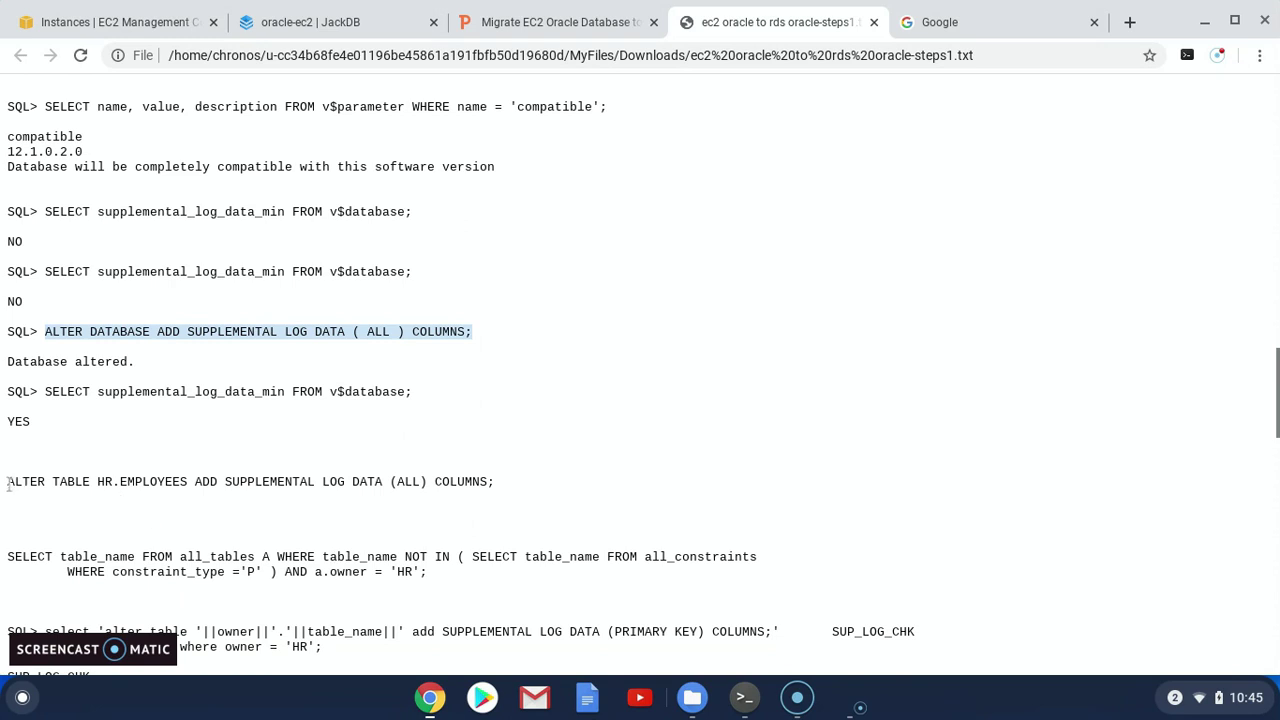
{"action": "left_click", "coordinate": [9, 489]}
{"action": "left_click_drag", "start_coordinate": [9, 489], "coordinate": [471, 478]}
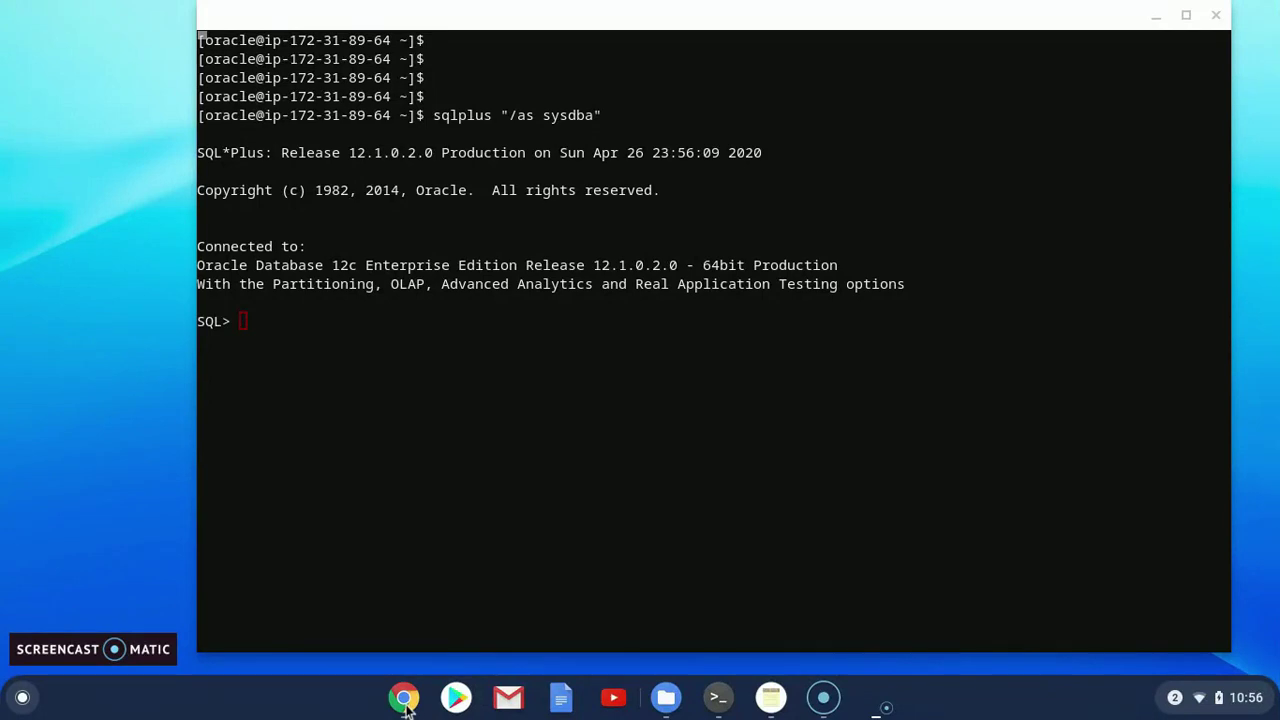
{"action": "left_click", "coordinate": [404, 700]}
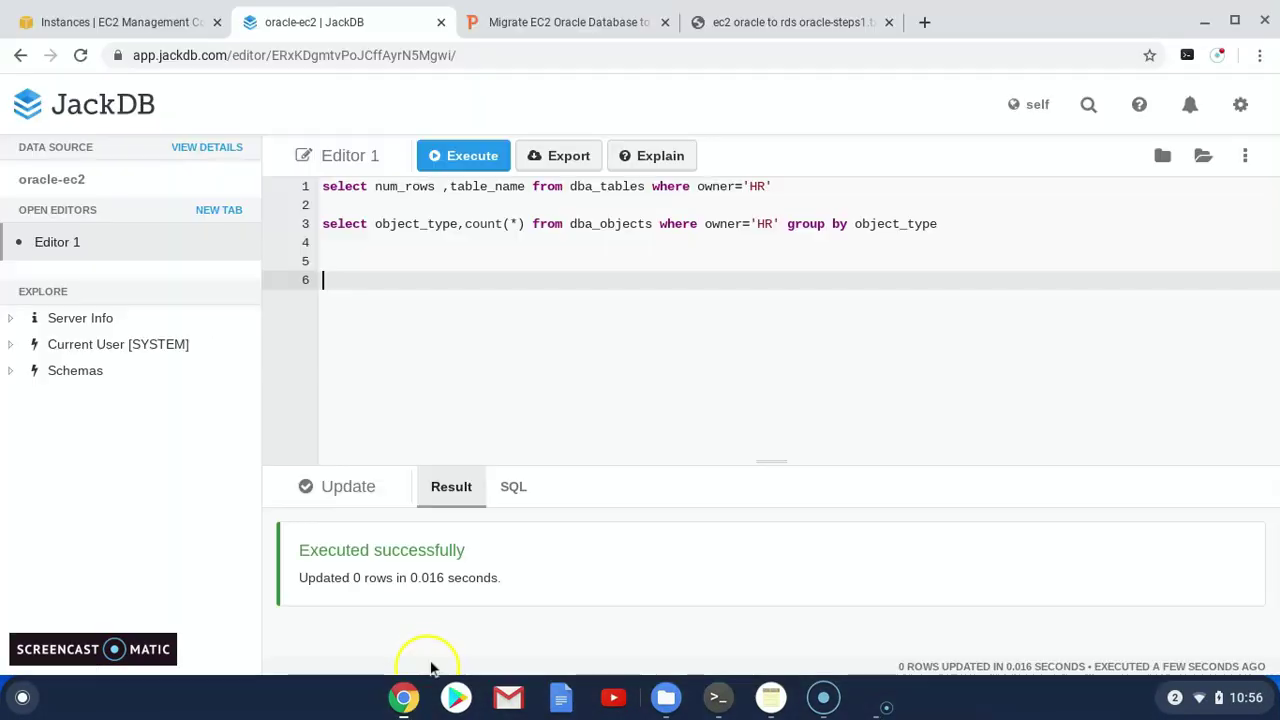
{"action": "left_click", "coordinate": [760, 22]}
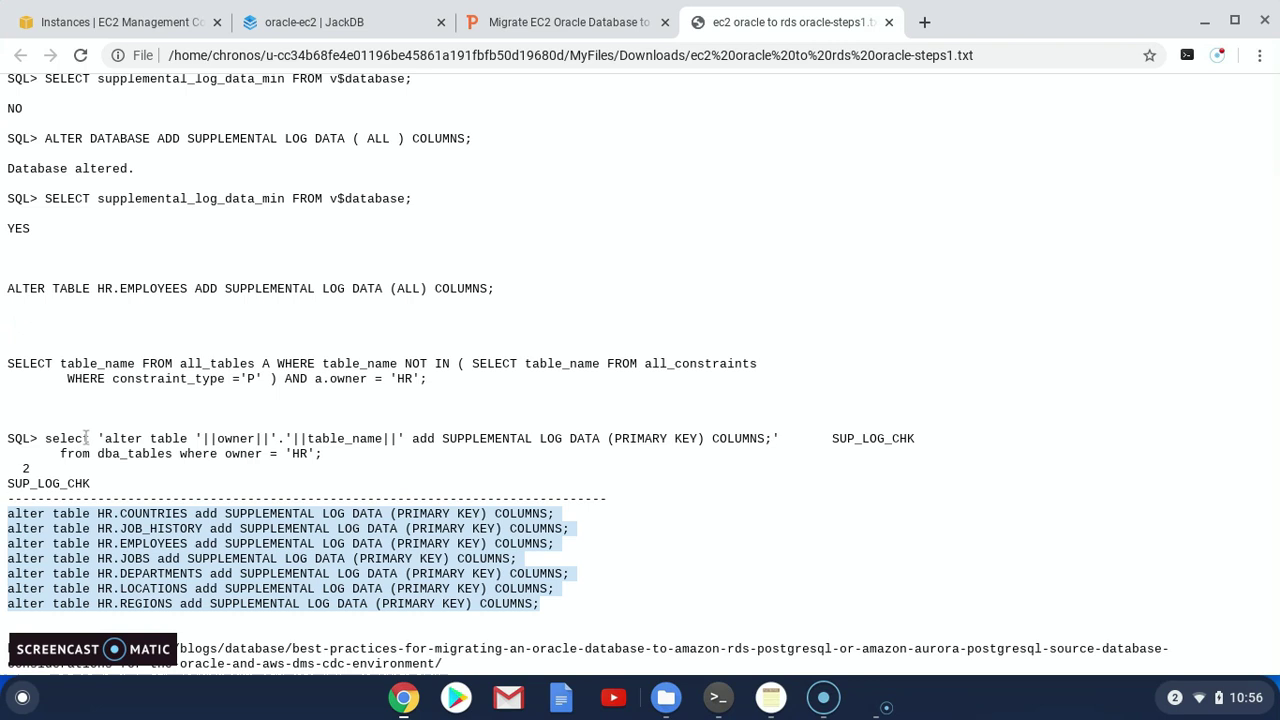
{"action": "left_click_drag", "start_coordinate": [45, 440], "coordinate": [779, 432]}
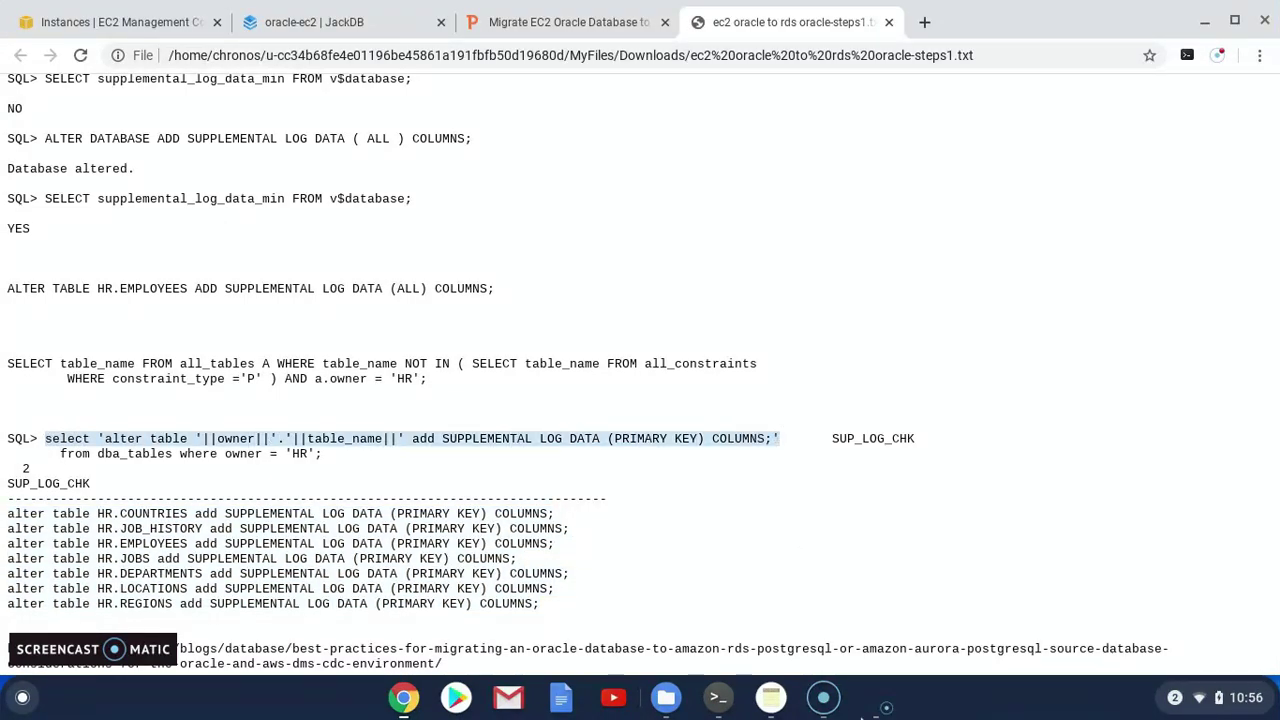
Paste the generator query with its WHERE constraint_type ='P' clause into SQL*Plus and run it
{"action": "left_click", "coordinate": [718, 697]}
{"action": "key", "text": "ctrl+shift+v"}
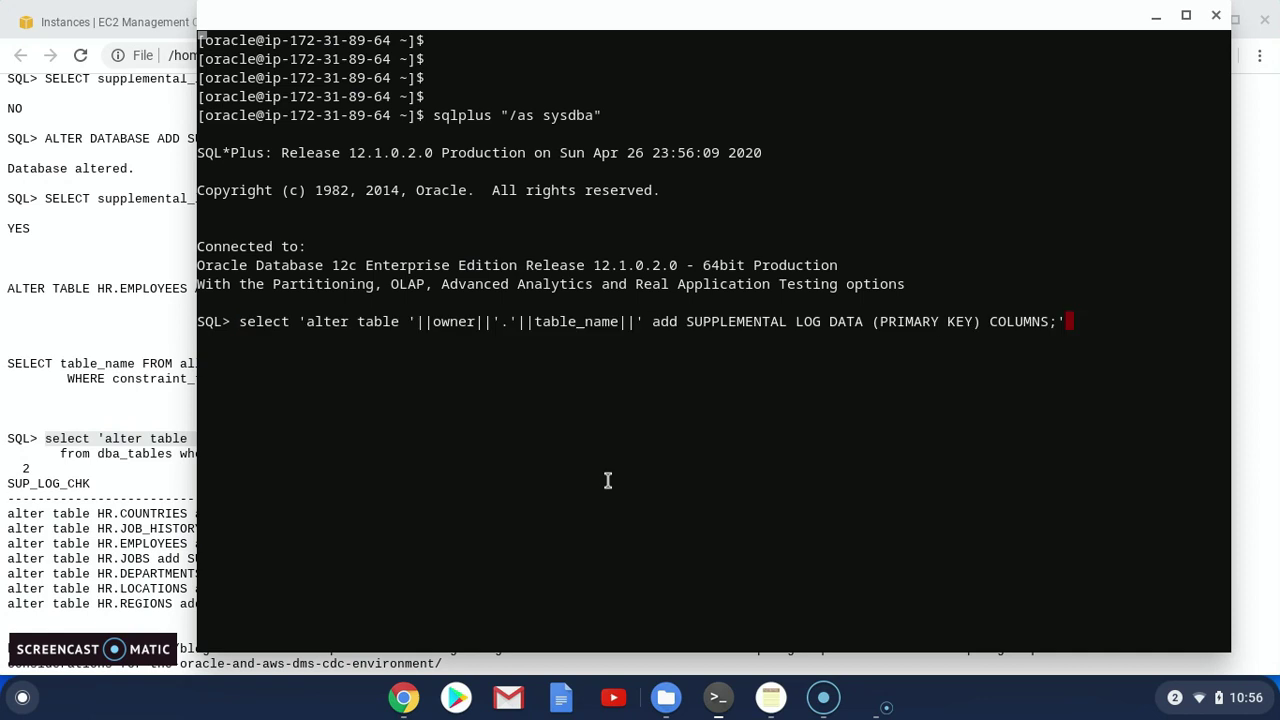
{"action": "left_click", "coordinate": [70, 388]}
{"action": "left_click_drag", "start_coordinate": [64, 376], "coordinate": [608, 374]}
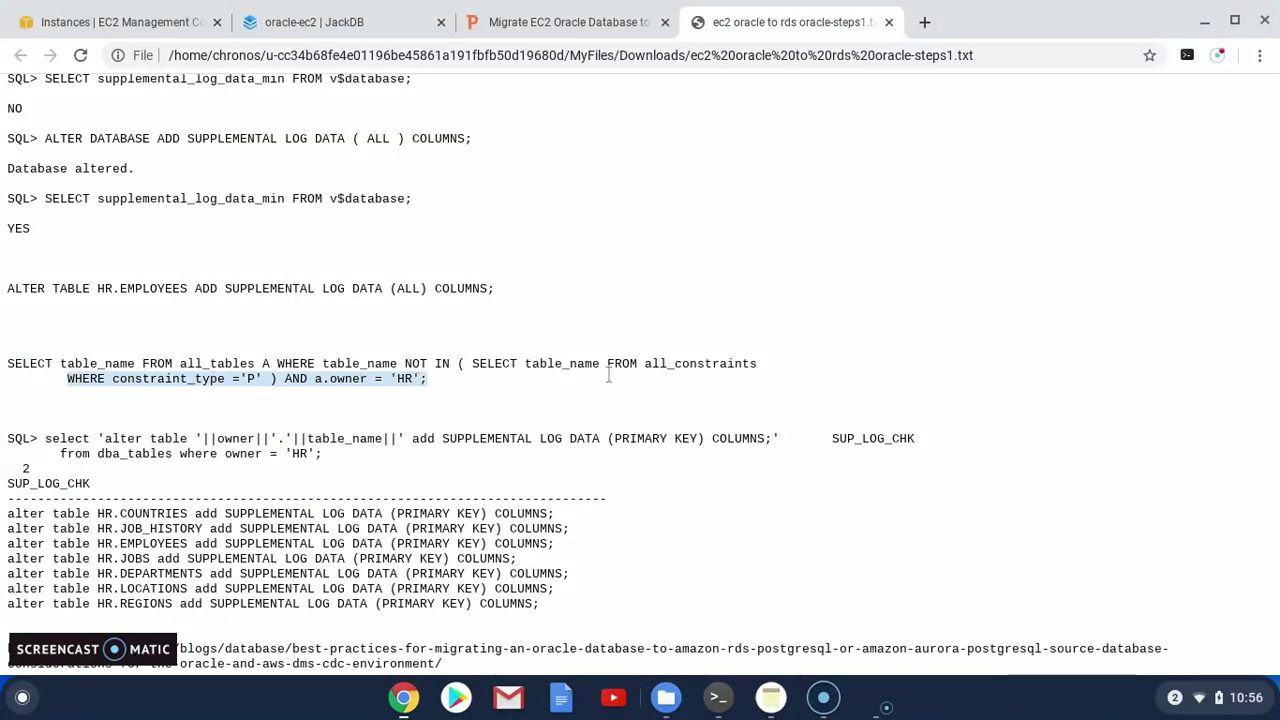
{"action": "key", "text": "alt+Tab"}
{"action": "key", "text": "ctrl+shift+v"}
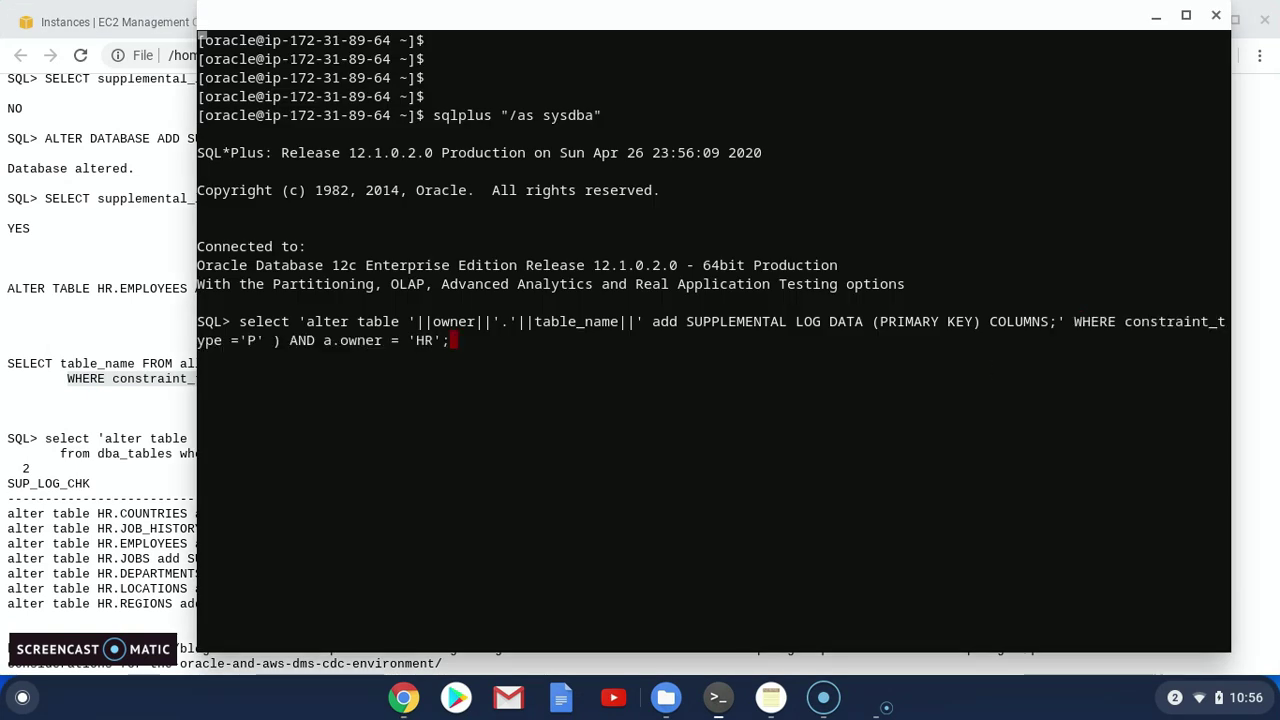
{"action": "key", "text": "Return"}
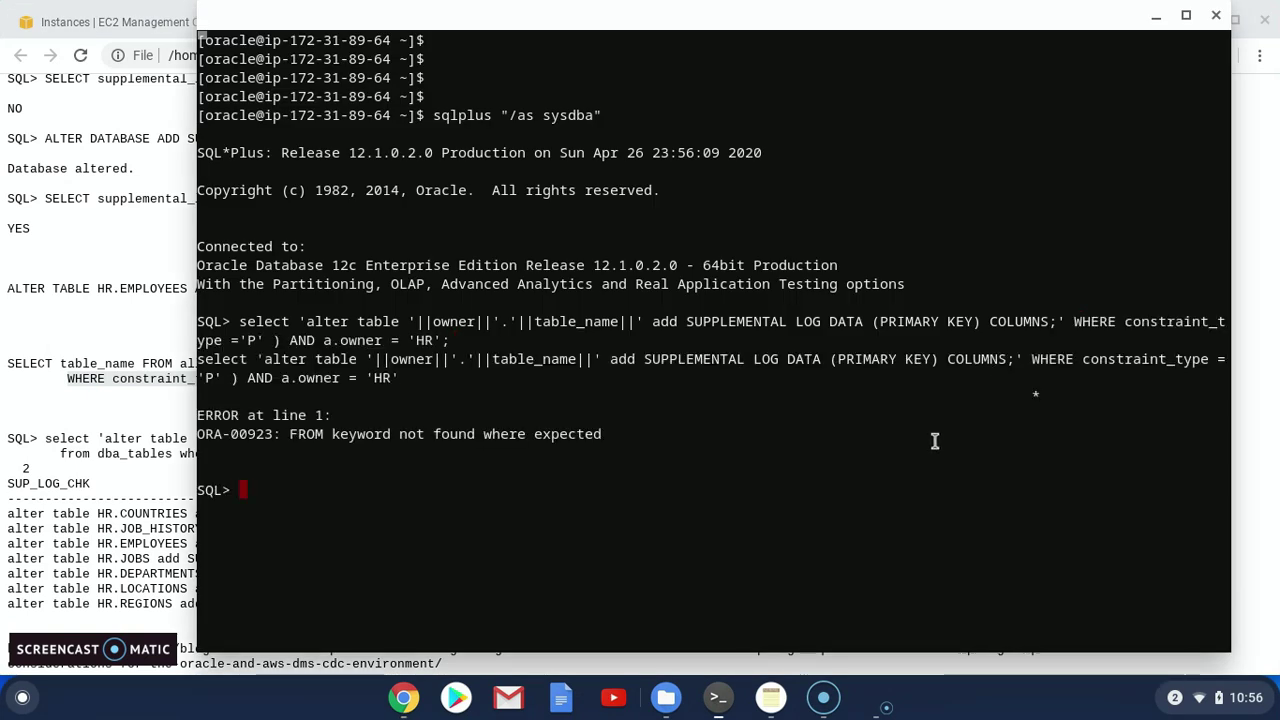
Run the generator select with from dba_tables where owner = 'HR' to list the ALTER TABLE statements
{"action": "key", "text": "alt+Tab"}
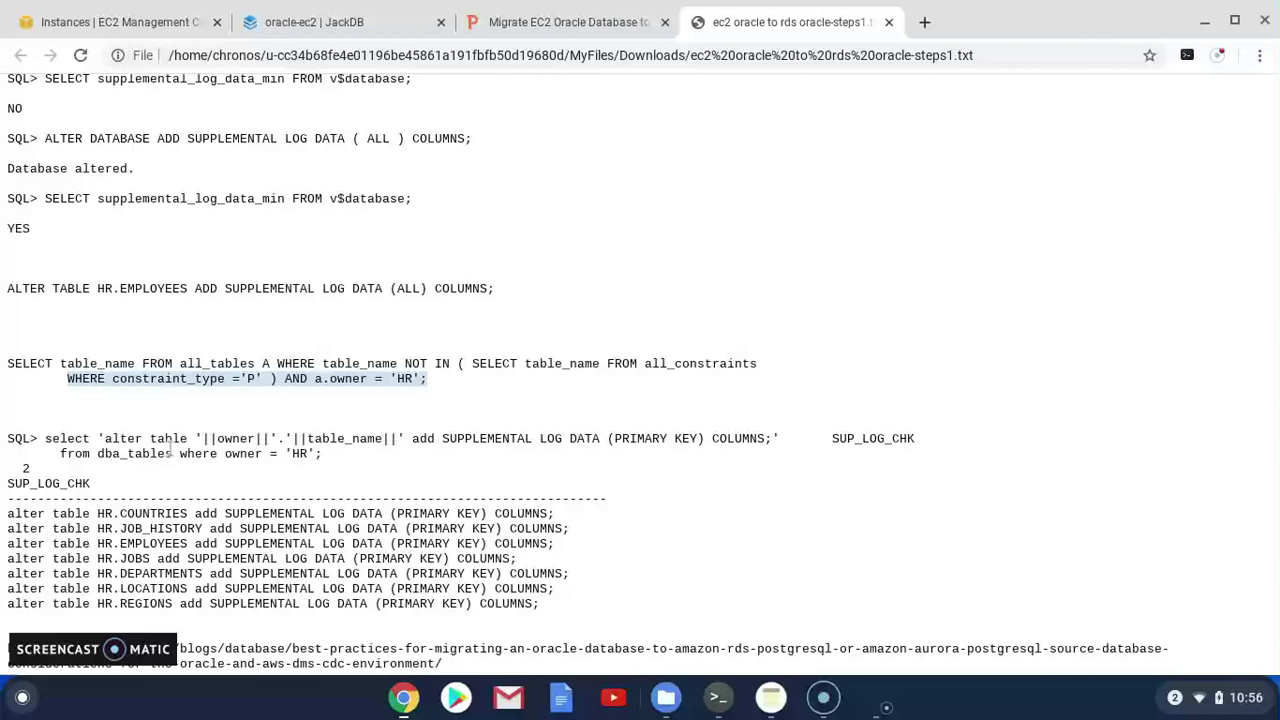
{"action": "left_click", "coordinate": [47, 440]}
{"action": "left_click_drag", "start_coordinate": [47, 440], "coordinate": [787, 446]}
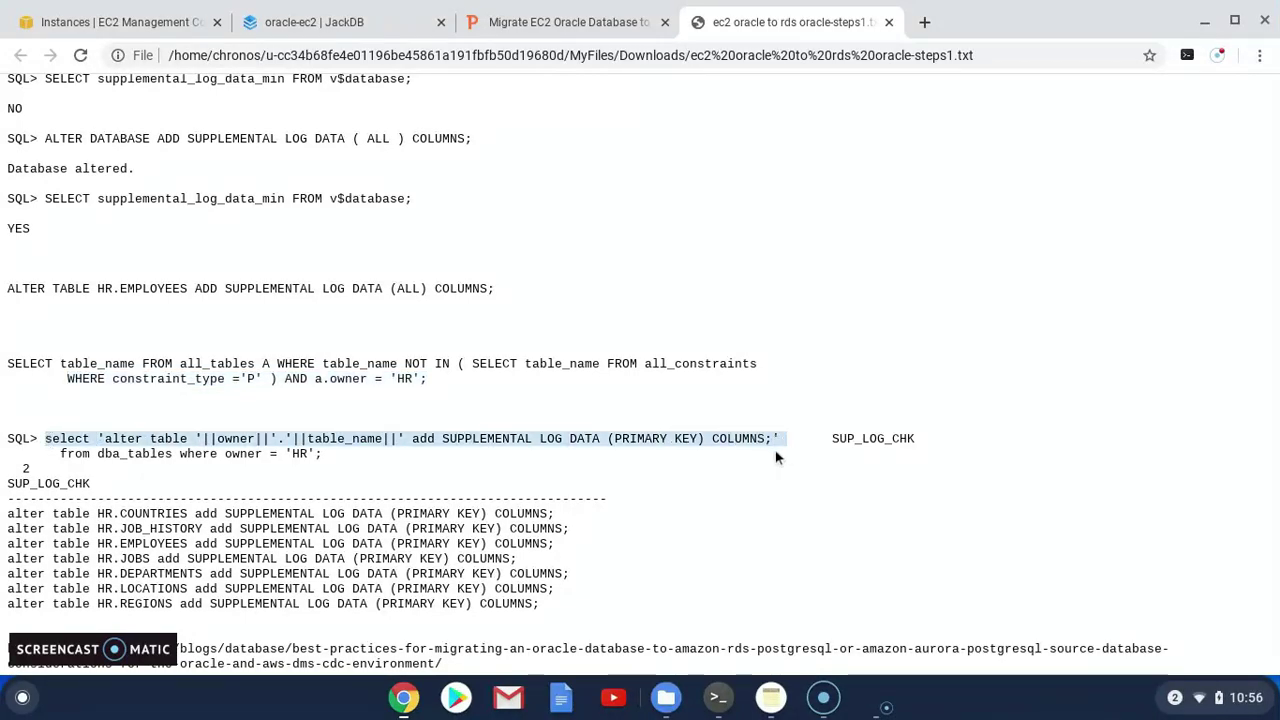
{"action": "key", "text": "ctrl+c"}
{"action": "key", "text": "alt+Tab"}
{"action": "right_click", "coordinate": [588, 418]}
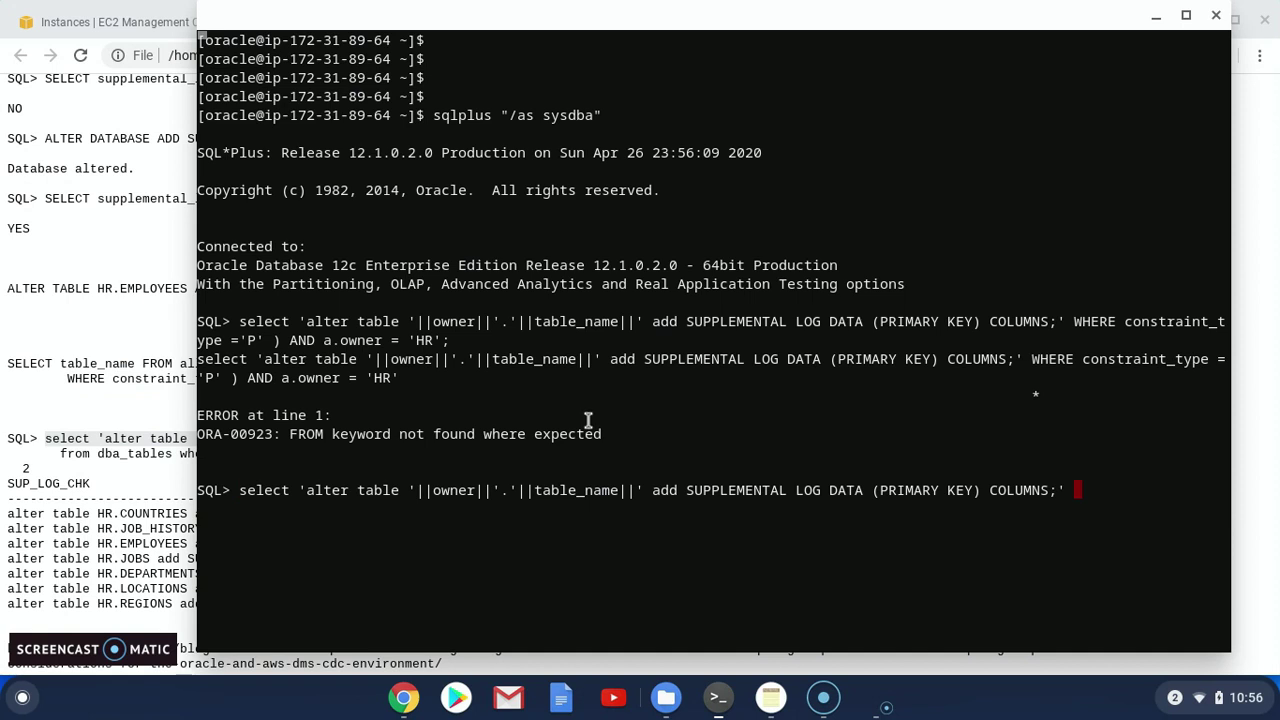
{"action": "key", "text": "alt+Tab"}
{"action": "left_click", "coordinate": [66, 455]}
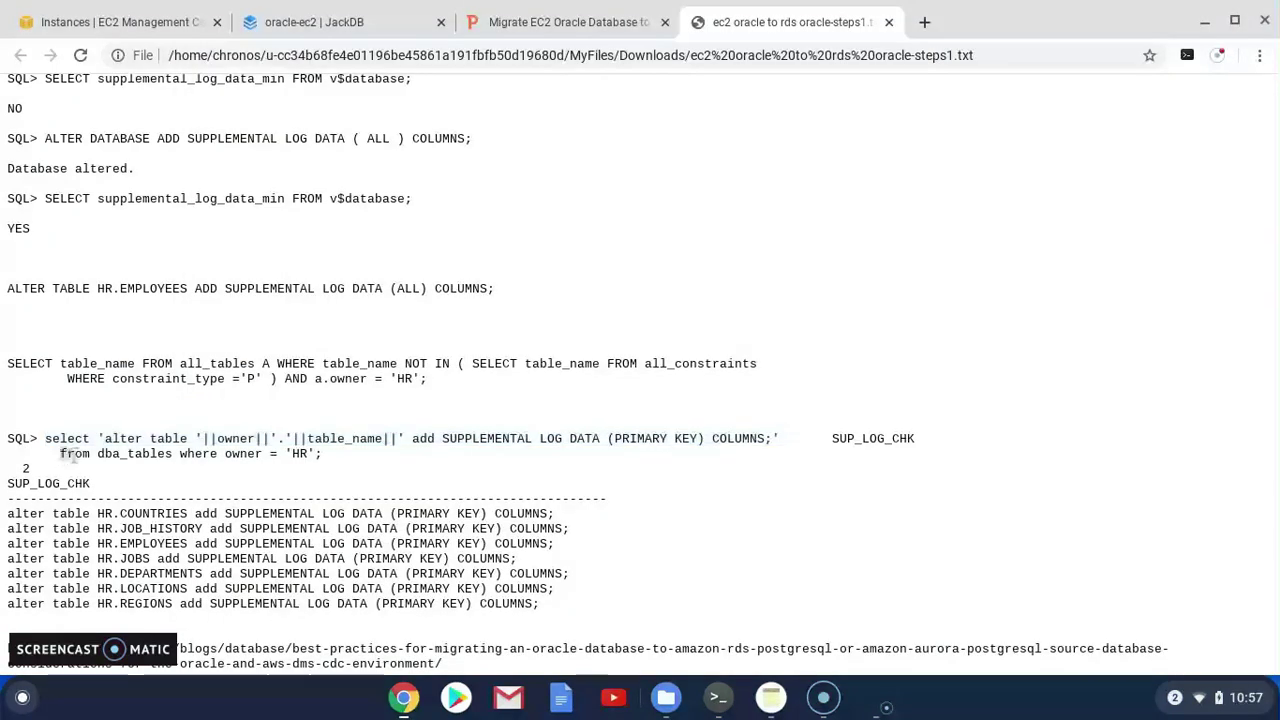
{"action": "left_click_drag", "start_coordinate": [61, 455], "coordinate": [322, 455]}
{"action": "key", "text": "ctrl+c"}
{"action": "key", "text": "alt+Tab"}
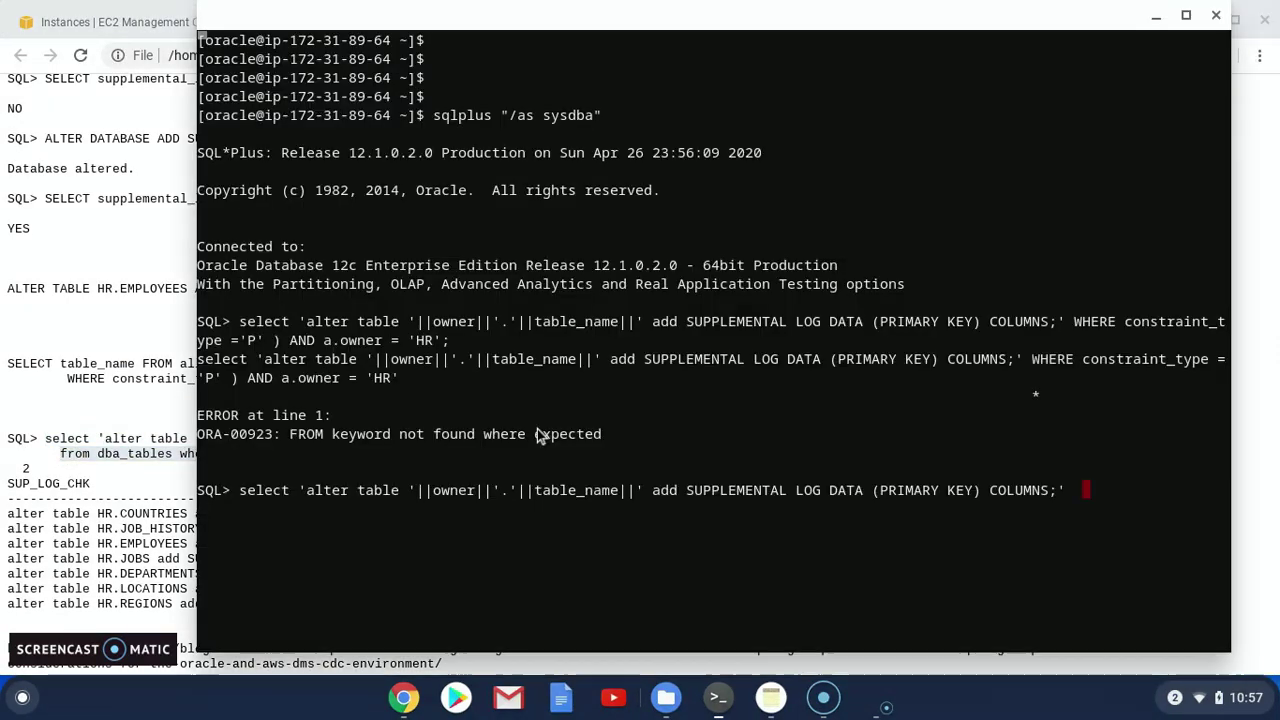
{"action": "right_click", "coordinate": [697, 333]}
{"action": "key", "text": "Return"}
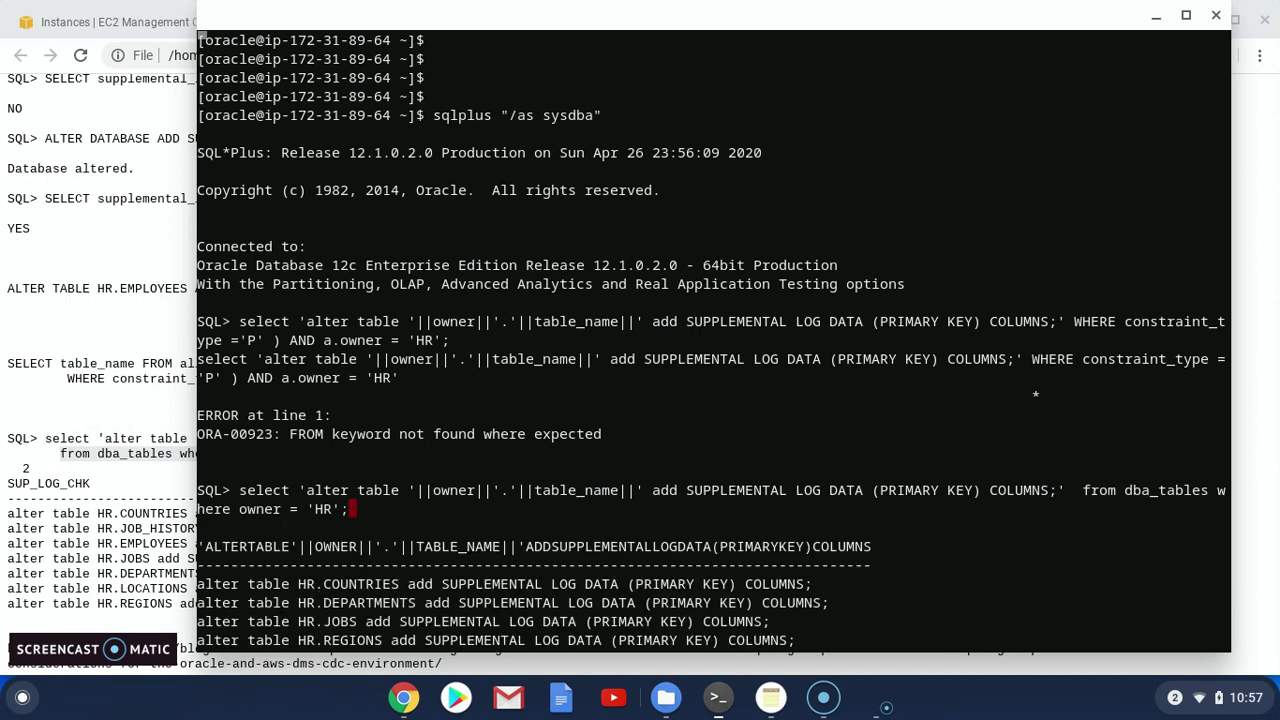
Paste and run the seven generated PRIMARY KEY supplemental logging statements, each returning Table altered
{"action": "key", "text": "Return"}
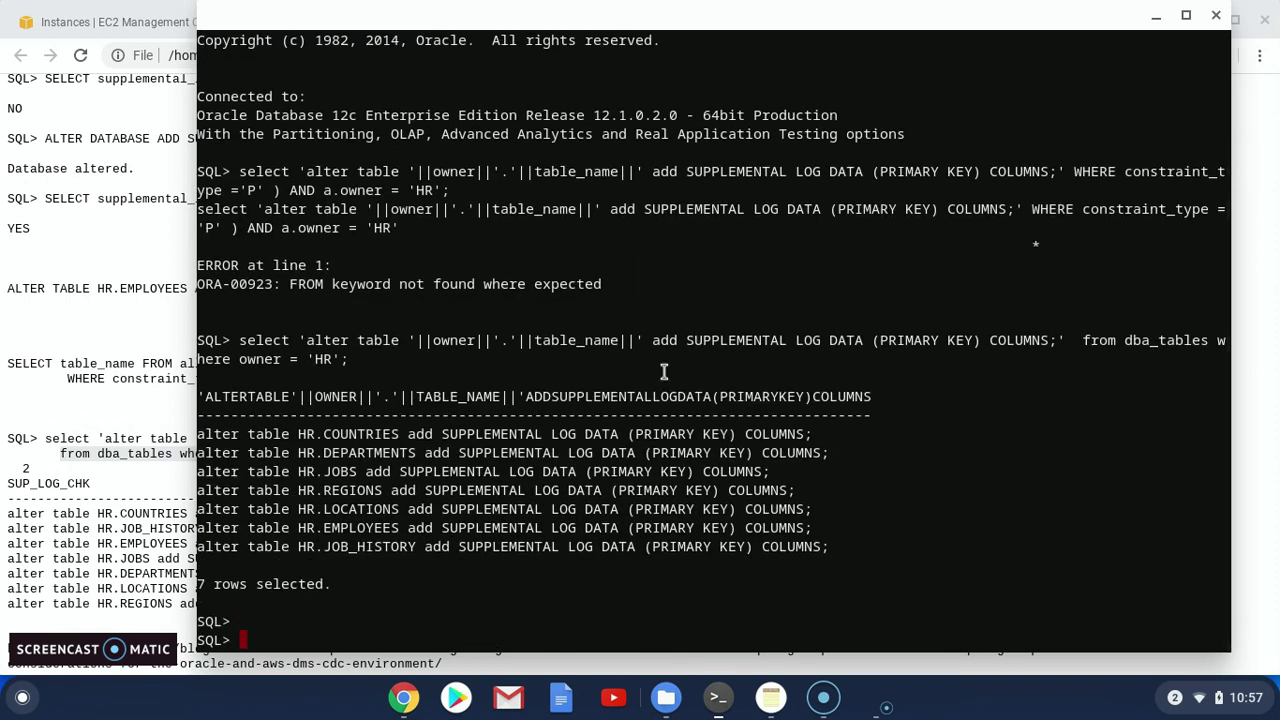
{"action": "left_click_drag", "start_coordinate": [851, 549], "coordinate": [200, 434]}
{"action": "key", "text": "ctrl+shift+v"}
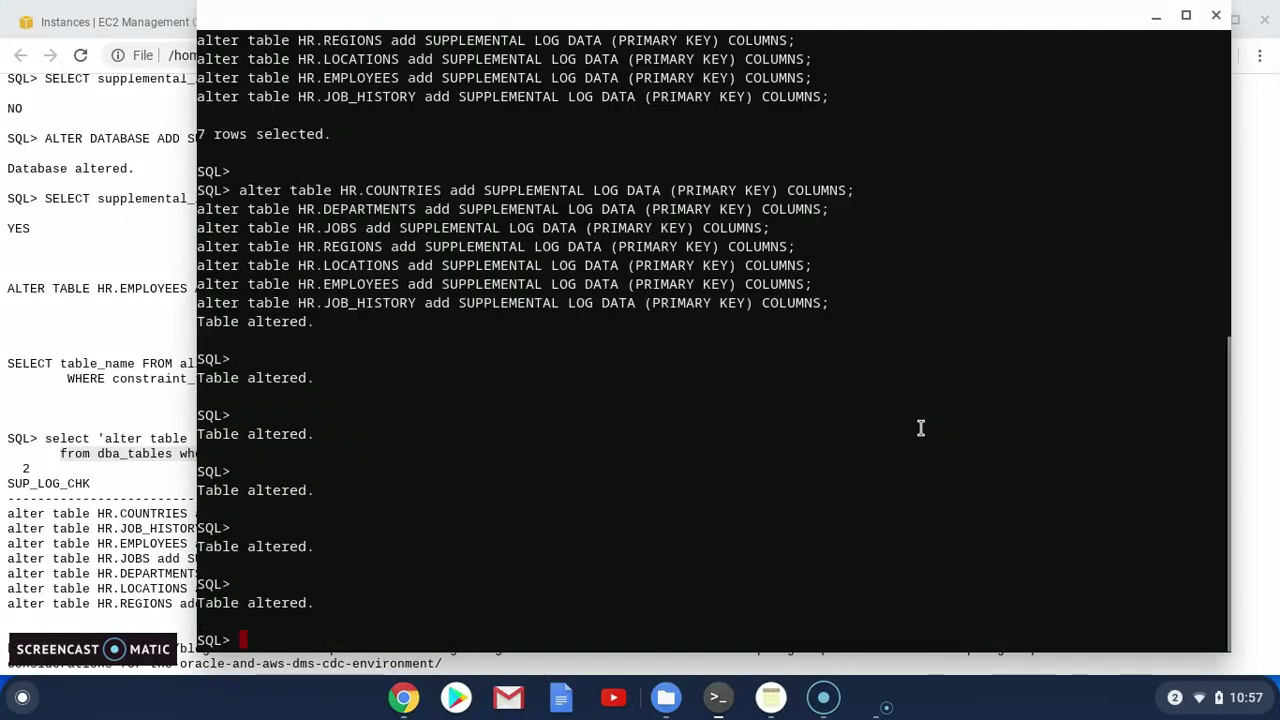
{"action": "key", "text": "Return"}
{"action": "key", "text": "Return"}
{"action": "key", "text": "Return"}
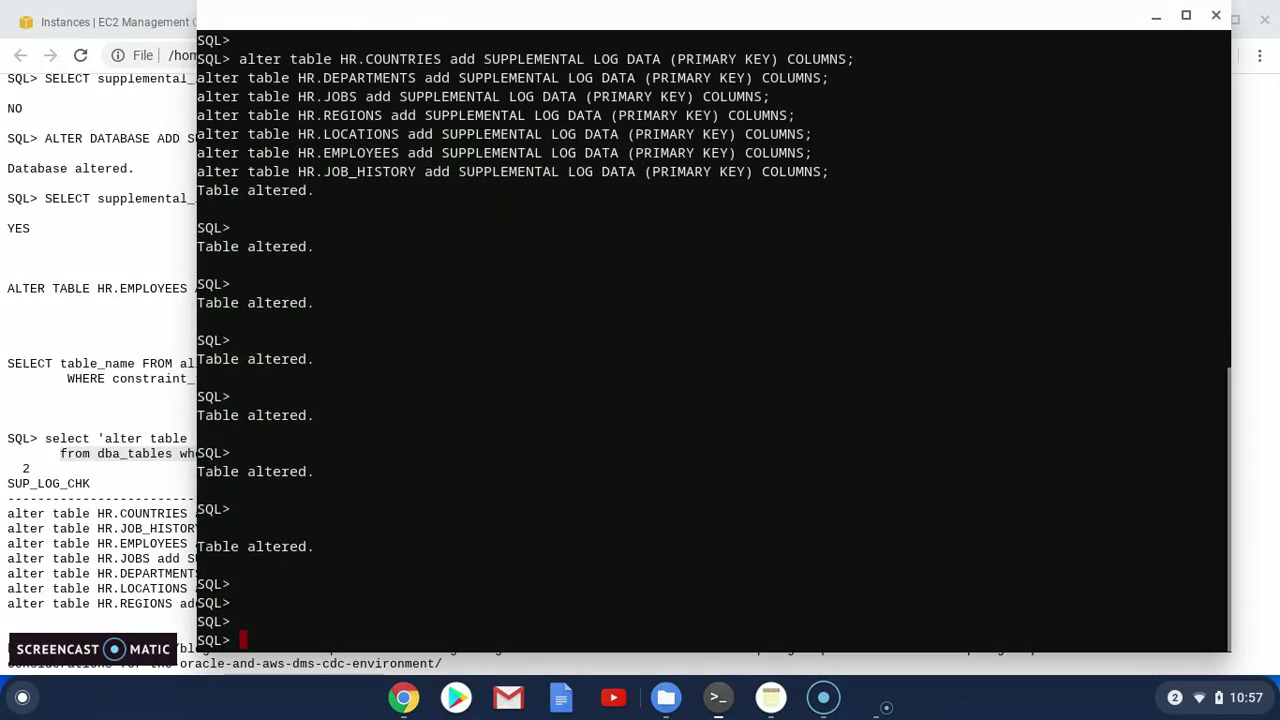
{"action": "left_click", "coordinate": [135, 508]}
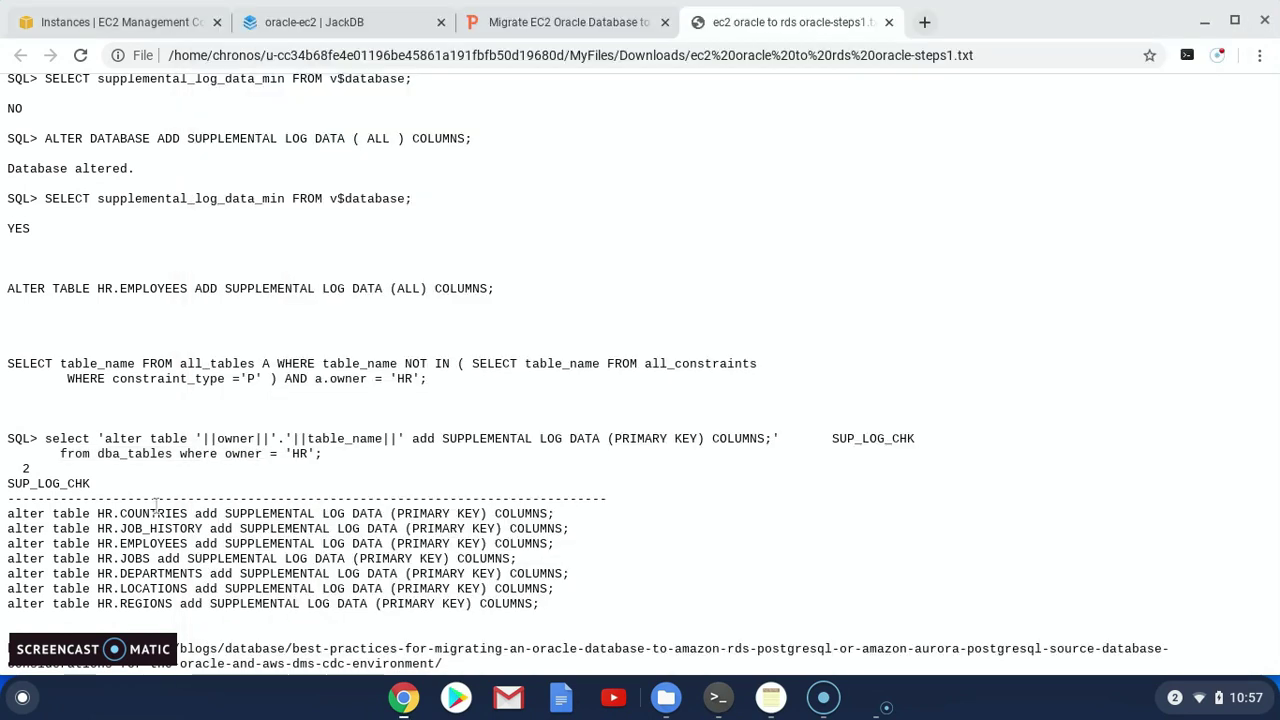
Scroll the notes to the Target RDS oracle section and switch to the Migrate EC2 Oracle Database slide deck
{"action": "scroll", "coordinate": [355, 514], "scroll_direction": "down", "scroll_amount": 1}
{"action": "scroll", "coordinate": [355, 514], "scroll_direction": "down", "scroll_amount": 5}
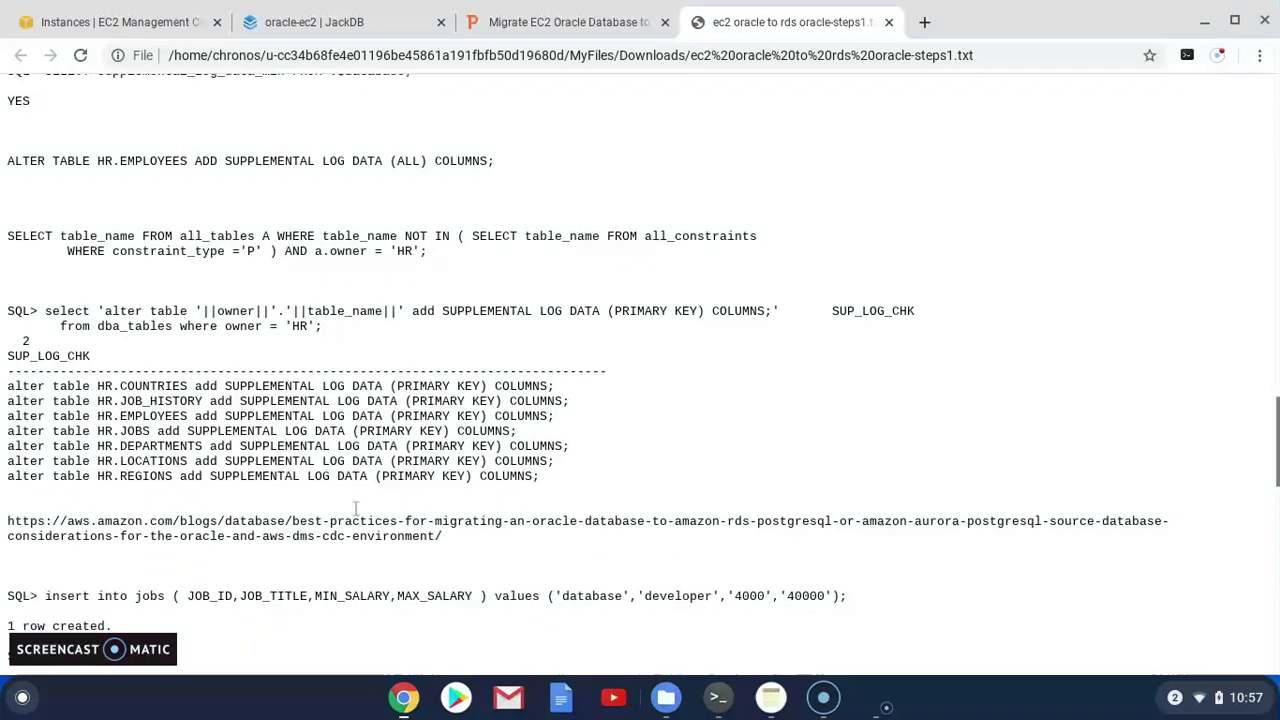
{"action": "scroll", "coordinate": [355, 508], "scroll_direction": "down", "scroll_amount": 12}
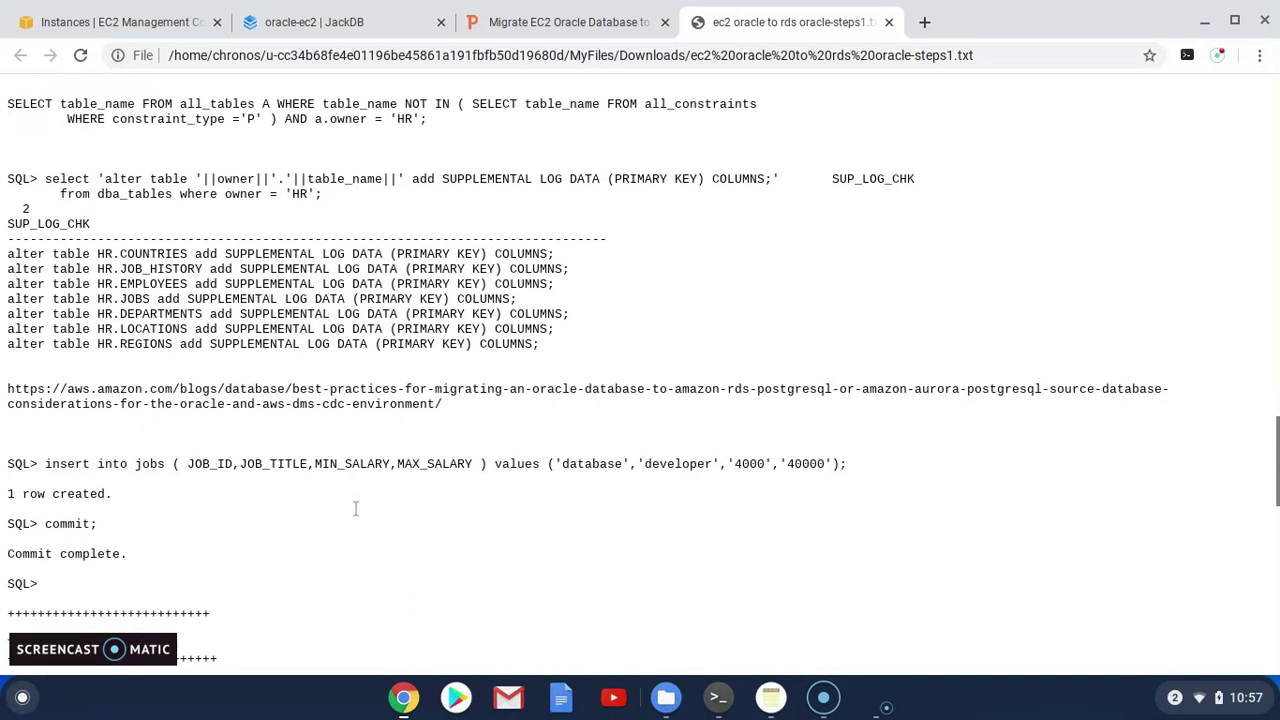
{"action": "left_click", "coordinate": [540, 22]}
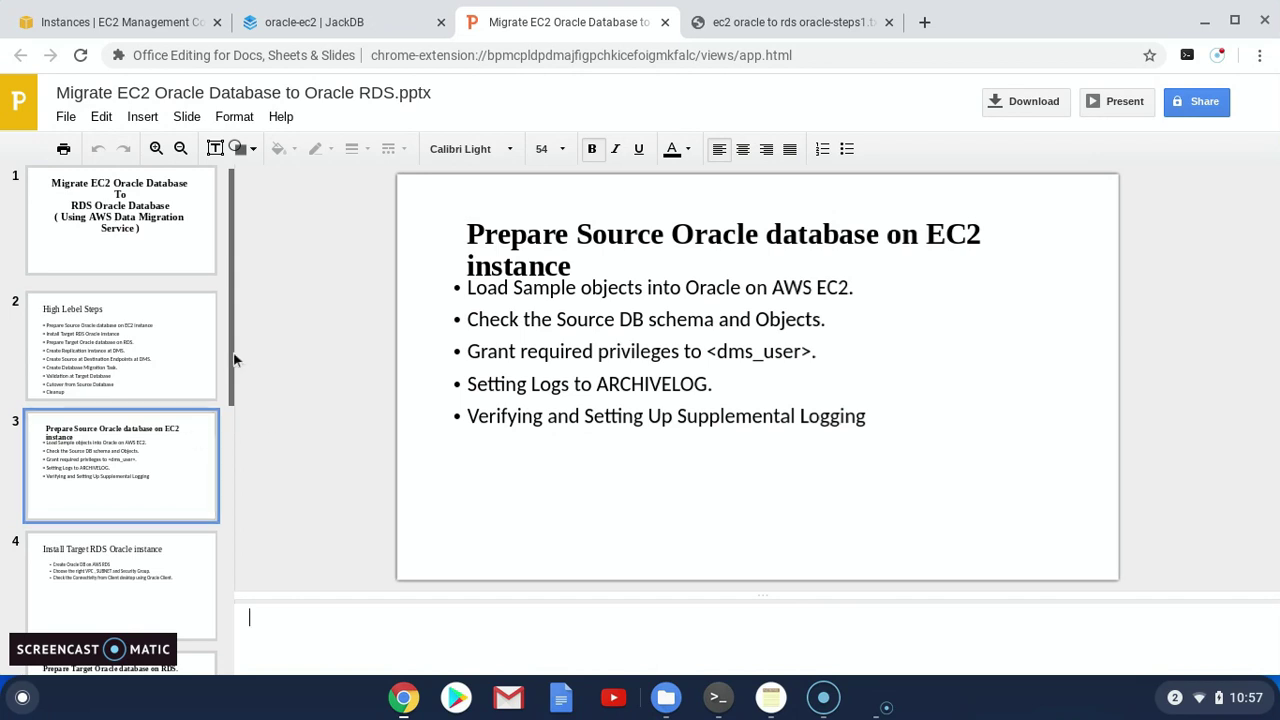
View slide 4, Install Target RDS Oracle instance, then return to the EC2 Instances console
{"action": "left_click", "coordinate": [130, 560]}
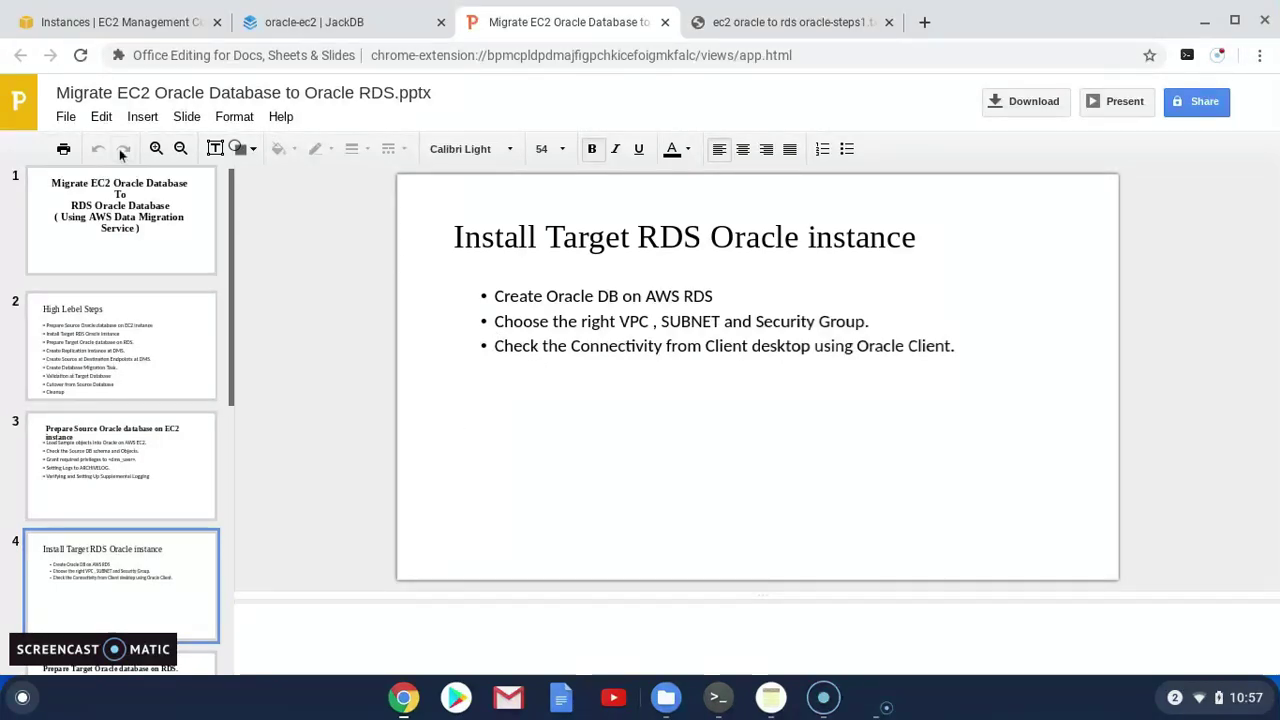
{"action": "left_click", "coordinate": [120, 22]}
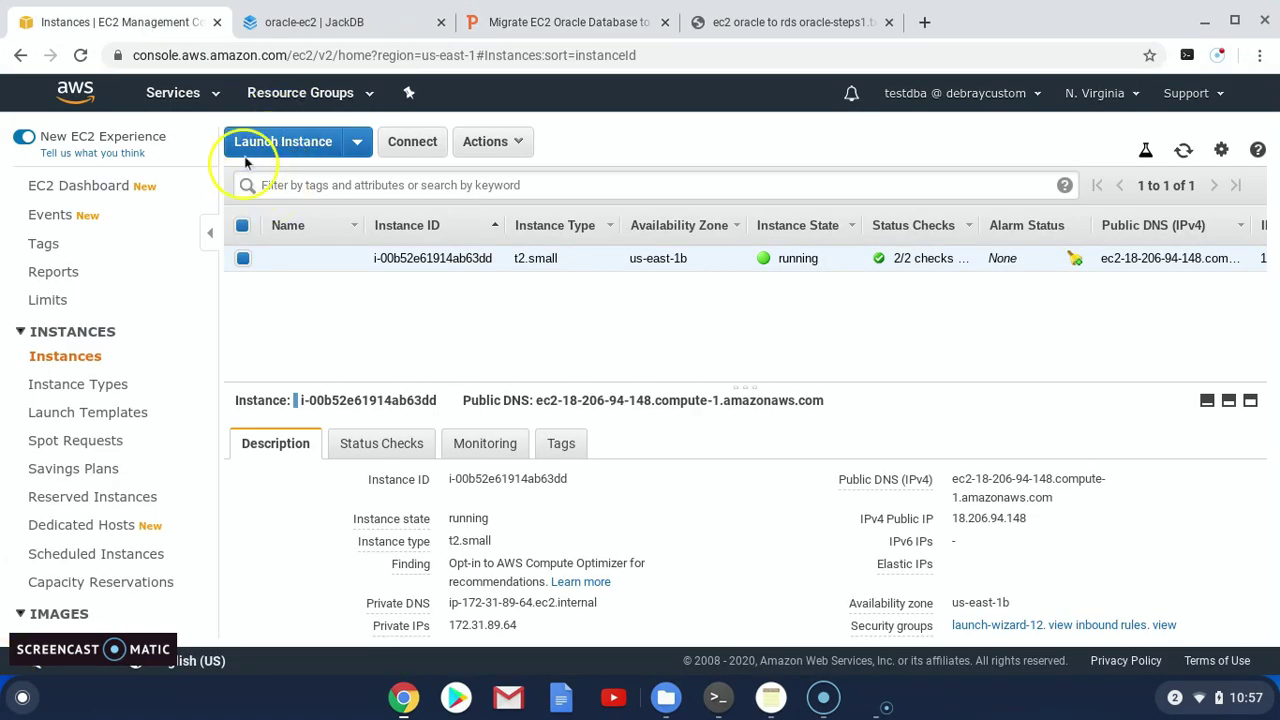
Go to RDS from the Services menu history and start Create database
{"action": "left_click", "coordinate": [214, 96]}
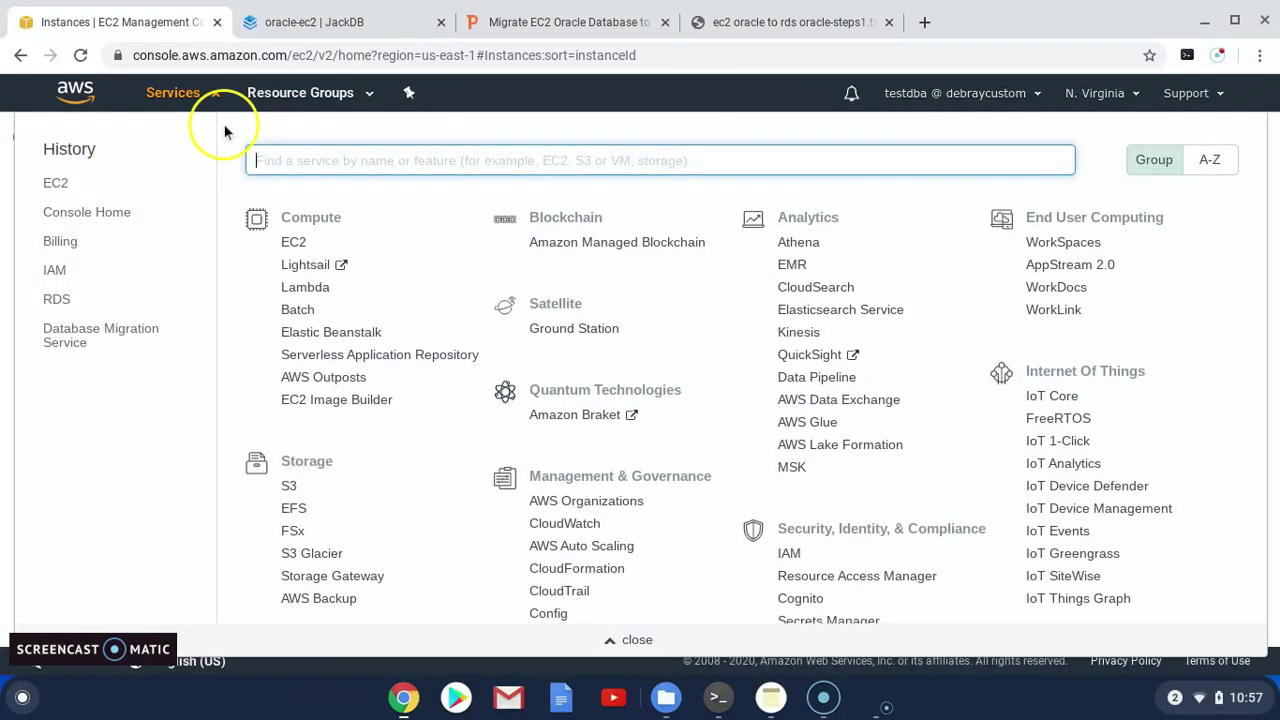
{"action": "left_click", "coordinate": [64, 302]}
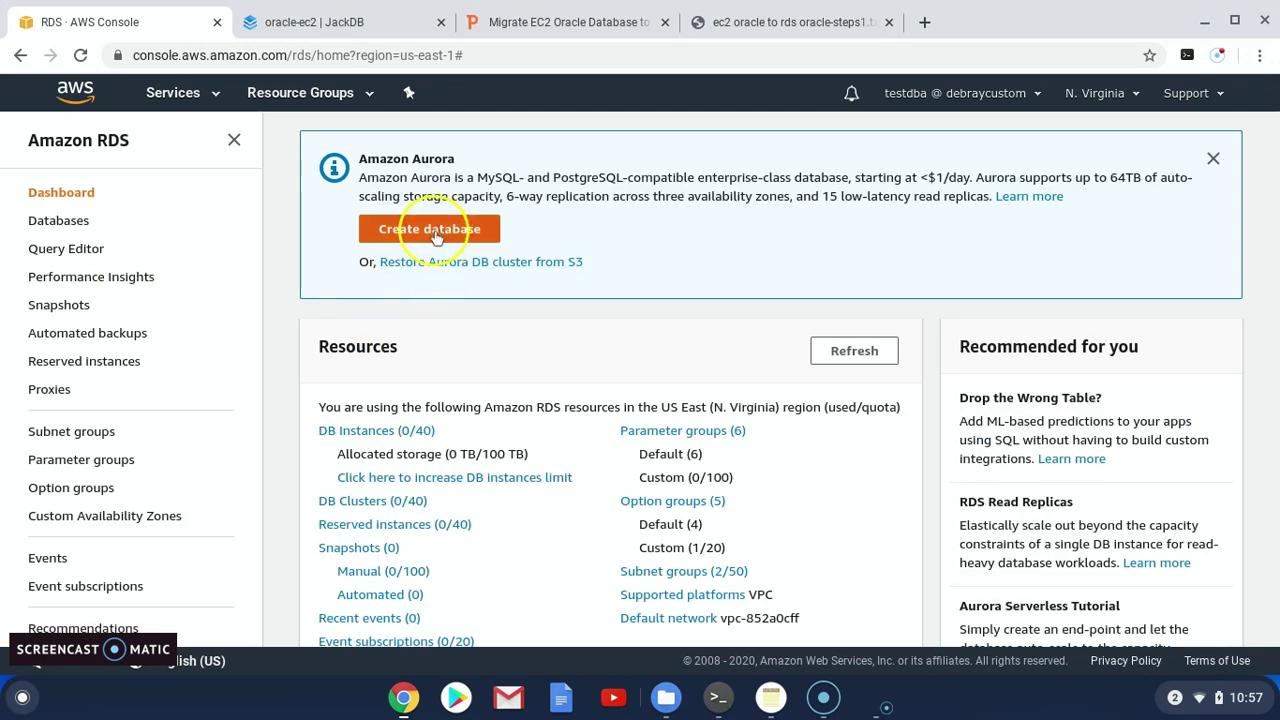
{"action": "left_click", "coordinate": [430, 235]}
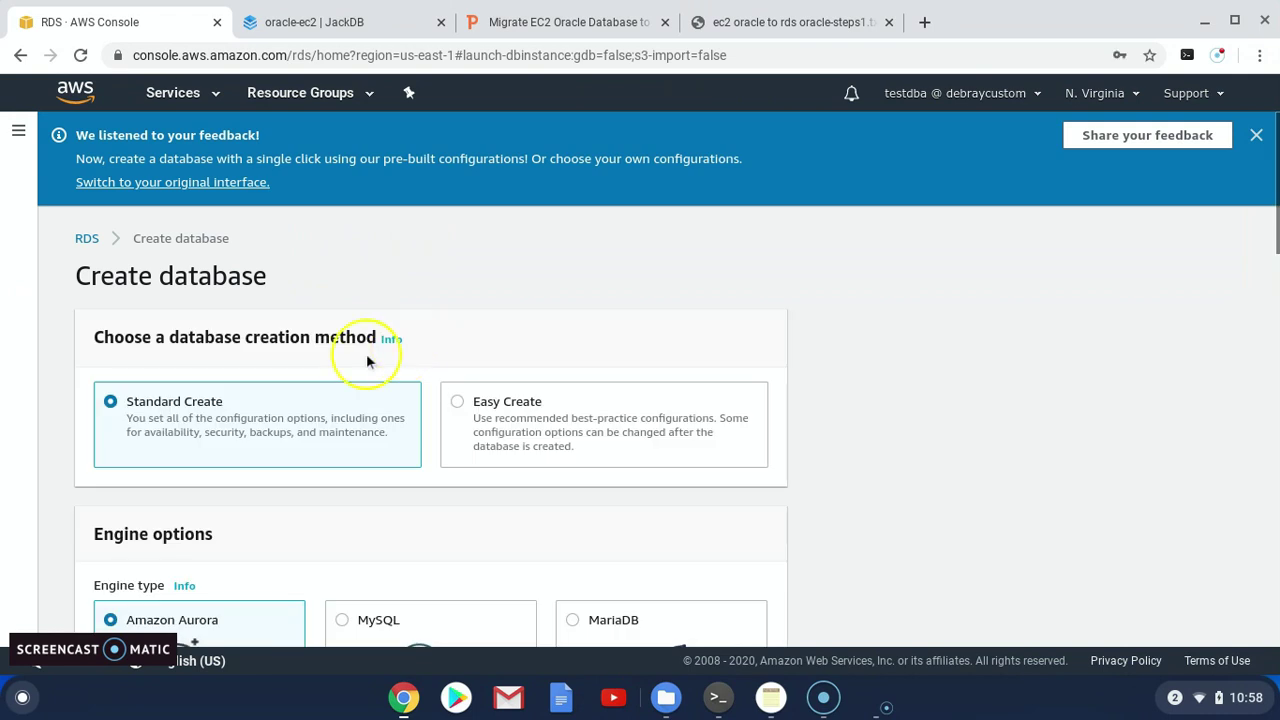
Choose Oracle as the engine, keeping Enterprise Edition
{"action": "scroll", "coordinate": [366, 355], "scroll_direction": "down", "scroll_amount": 1}
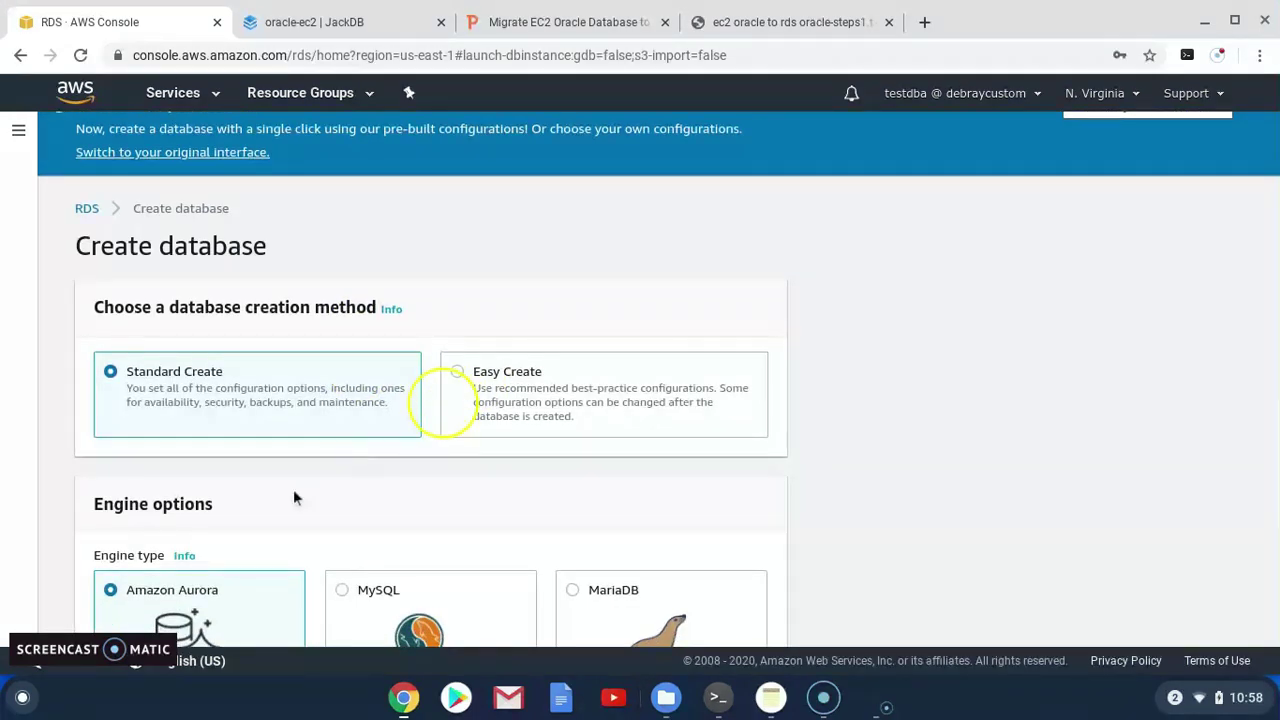
{"action": "scroll", "coordinate": [1260, 220], "scroll_direction": "down", "scroll_amount": 1}
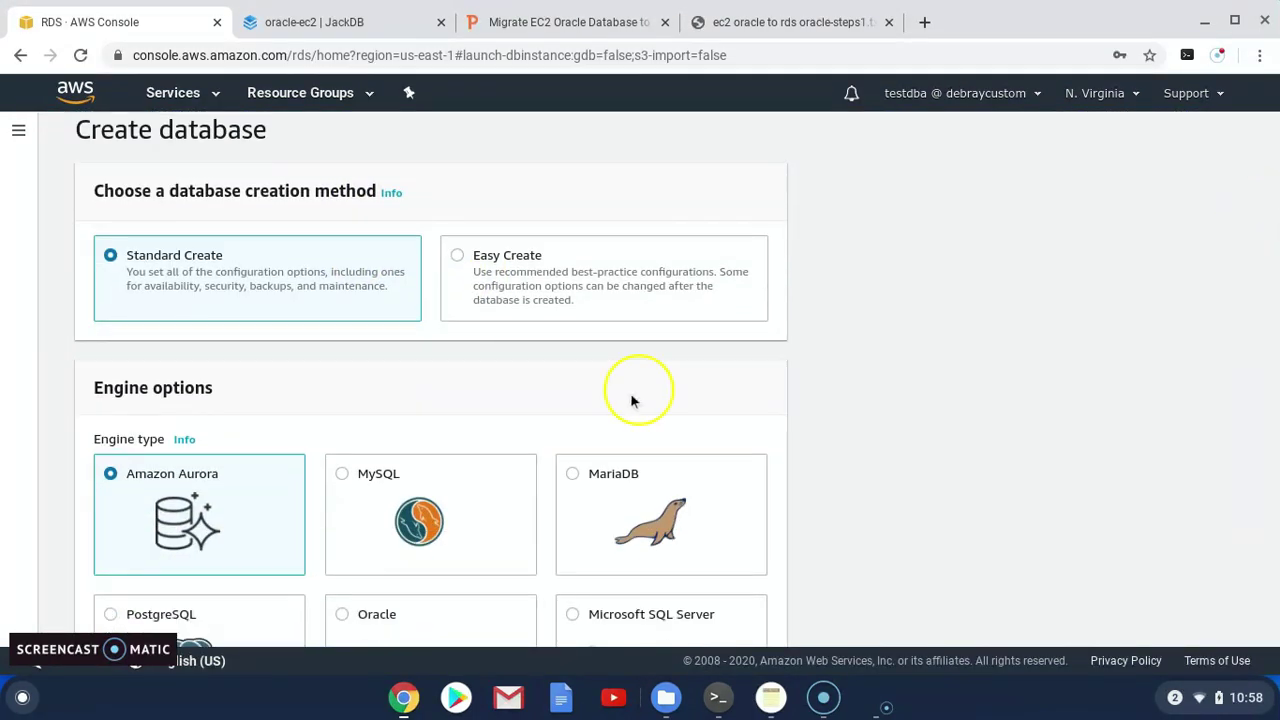
{"action": "scroll", "coordinate": [735, 459], "scroll_direction": "down", "scroll_amount": 1}
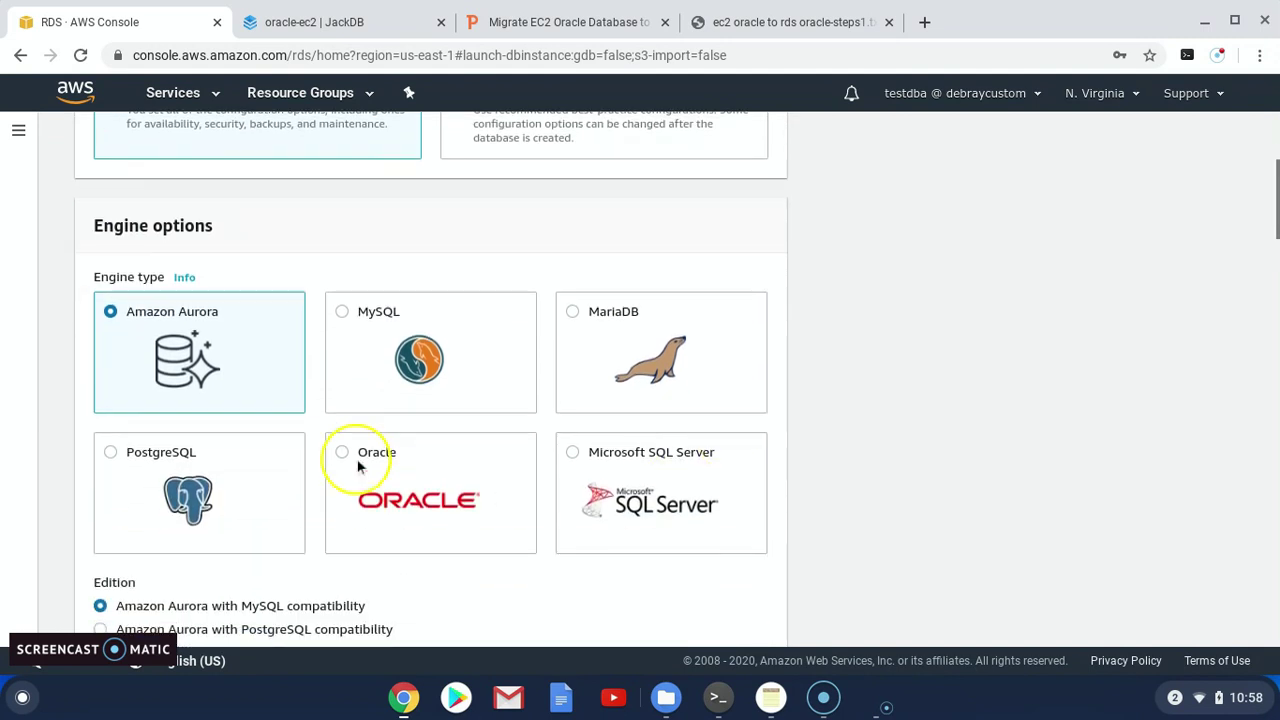
{"action": "left_click", "coordinate": [448, 481]}
{"action": "scroll", "coordinate": [448, 481], "scroll_direction": "down", "scroll_amount": 1}
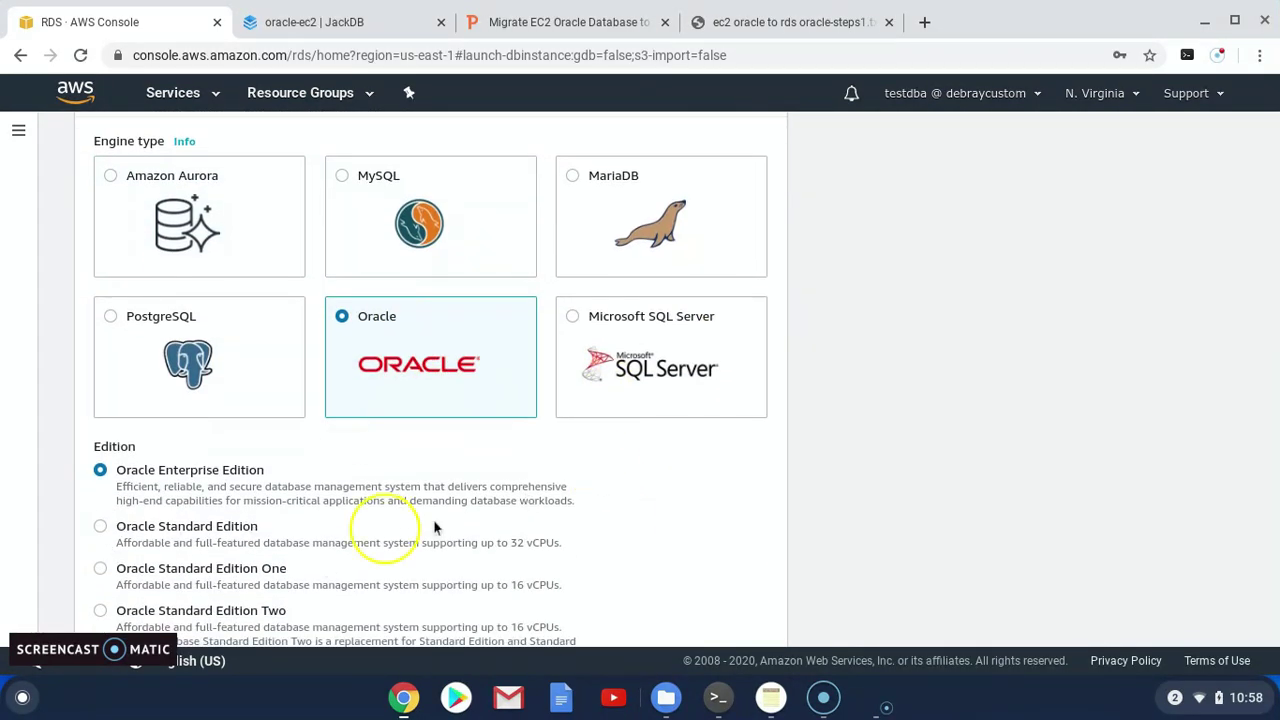
{"action": "scroll", "coordinate": [371, 537], "scroll_direction": "down", "scroll_amount": 1}
{"action": "scroll", "coordinate": [1277, 228], "scroll_direction": "down", "scroll_amount": 4}
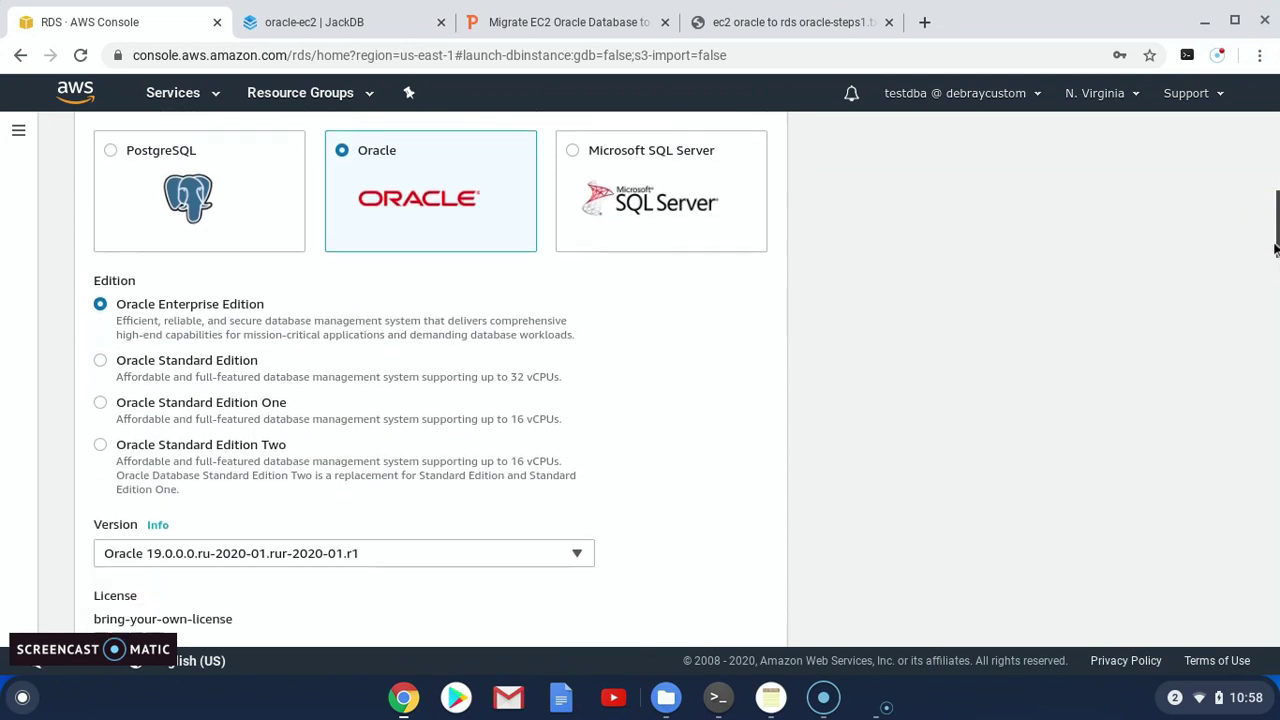
Set the Oracle version to 12.1.0.2.v19 and select the Free tier template
{"action": "left_click", "coordinate": [345, 350]}
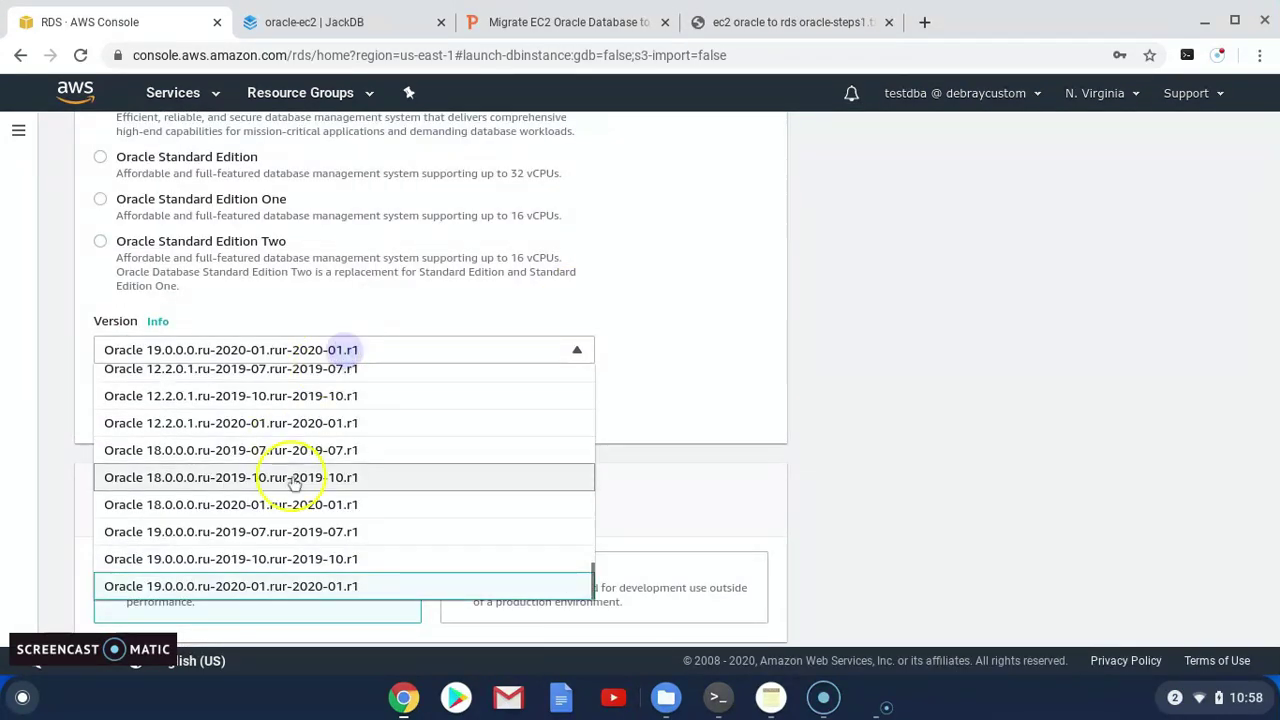
{"action": "scroll", "coordinate": [283, 457], "scroll_direction": "up", "scroll_amount": 3}
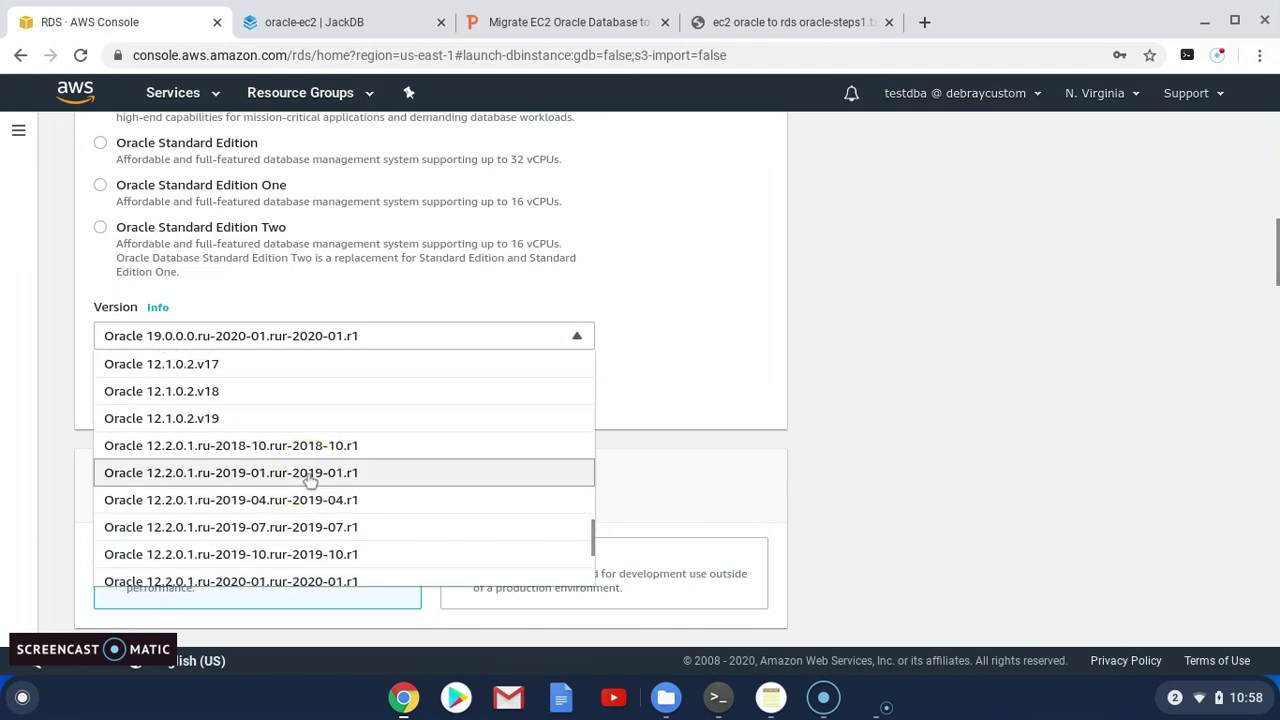
{"action": "left_click", "coordinate": [205, 420]}
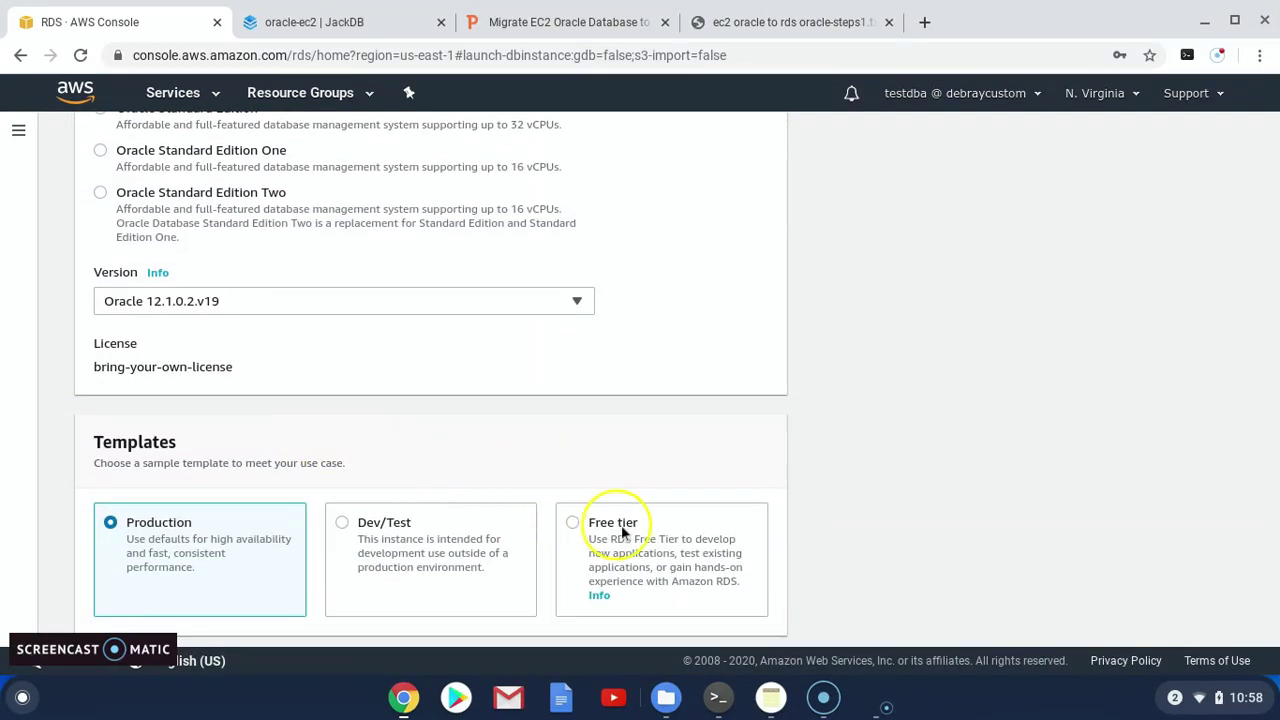
{"action": "left_click", "coordinate": [582, 522]}
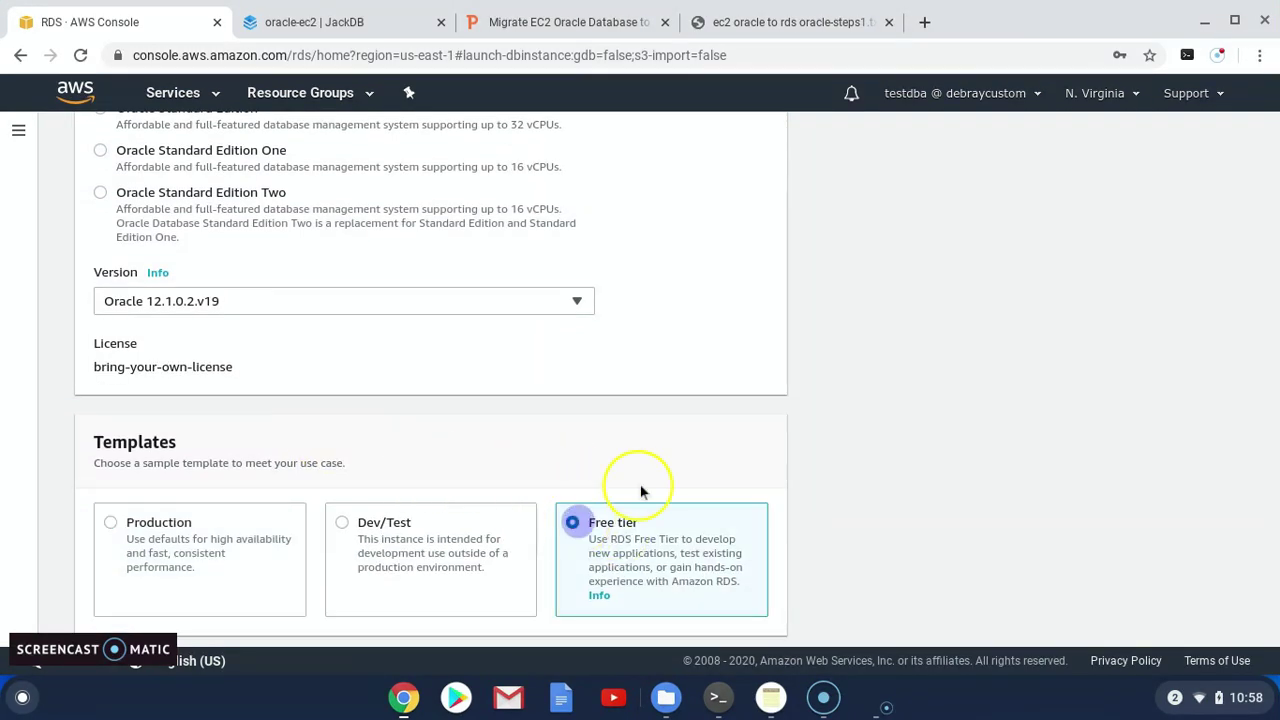
{"action": "scroll", "coordinate": [634, 493], "scroll_direction": "down", "scroll_amount": 1}
{"action": "scroll", "coordinate": [634, 493], "scroll_direction": "down", "scroll_amount": 6}
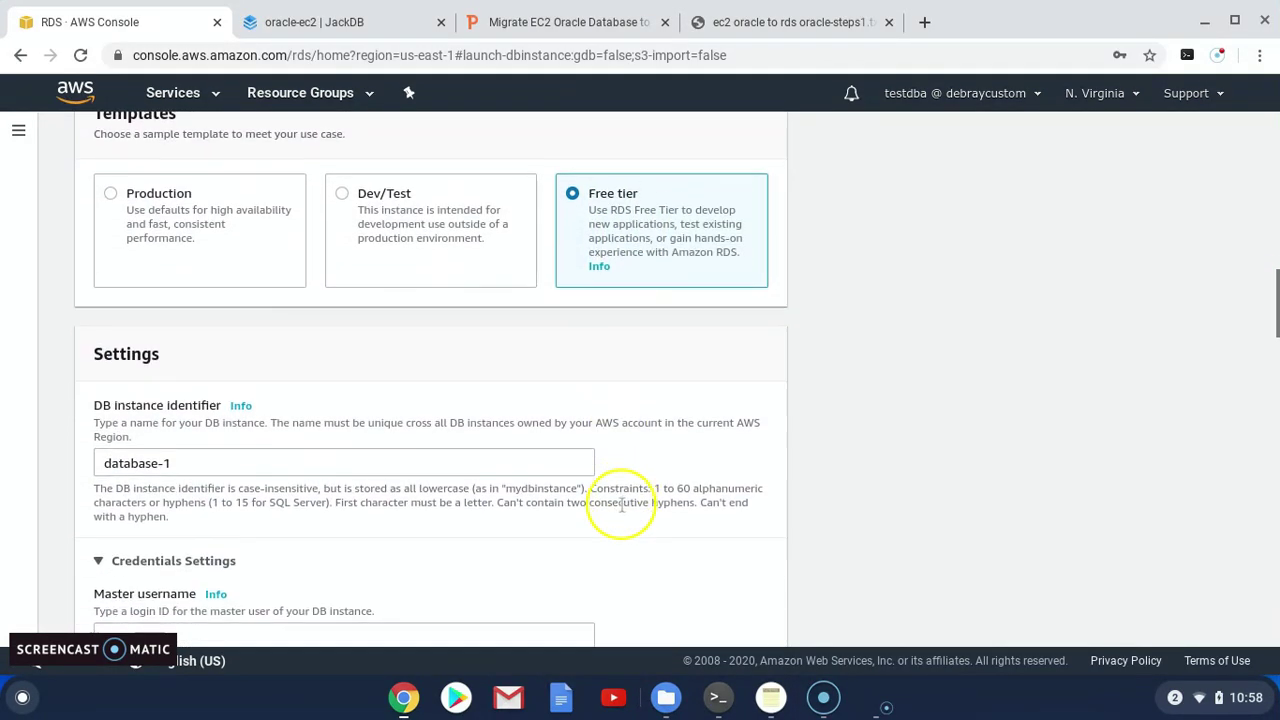
Set the master username and enter the master password and its confirmation
{"action": "left_click_drag", "start_coordinate": [200, 367], "coordinate": [63, 367]}
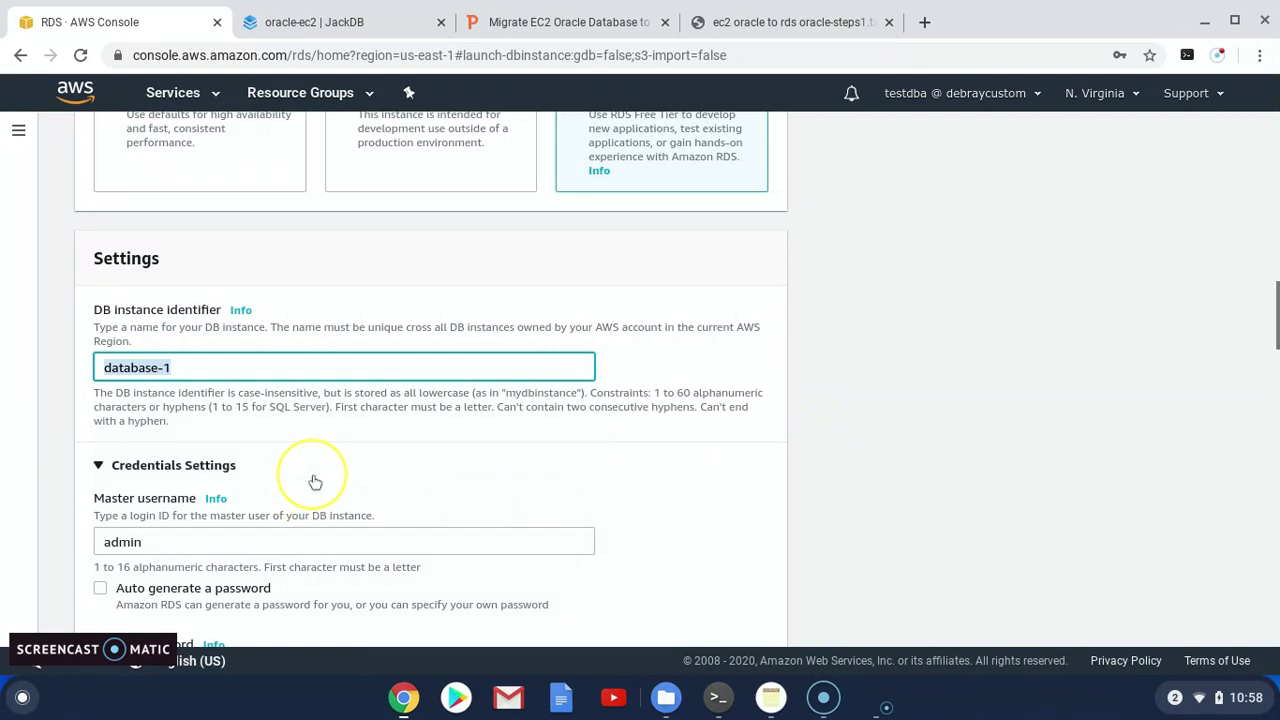
{"action": "scroll", "coordinate": [314, 480], "scroll_direction": "down", "scroll_amount": 1}
{"action": "scroll", "coordinate": [314, 482], "scroll_direction": "down", "scroll_amount": 1}
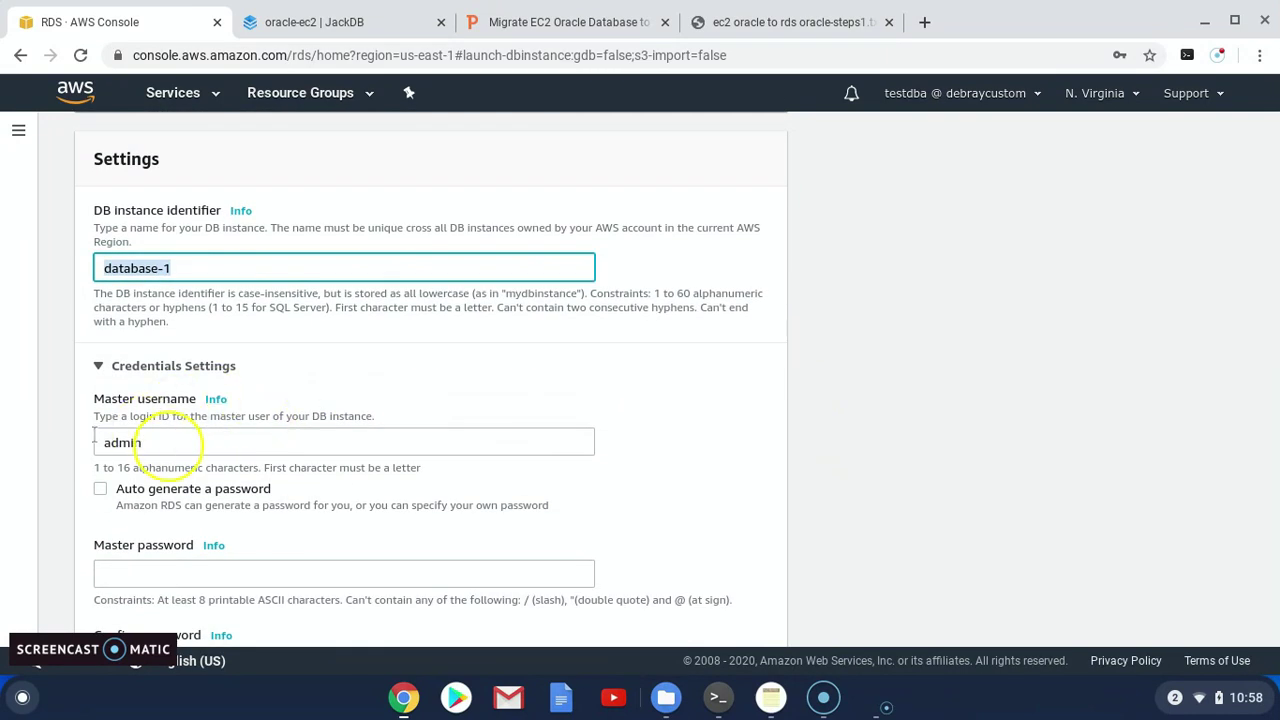
{"action": "left_click", "coordinate": [171, 443]}
{"action": "left_click_drag", "start_coordinate": [171, 443], "coordinate": [90, 442]}
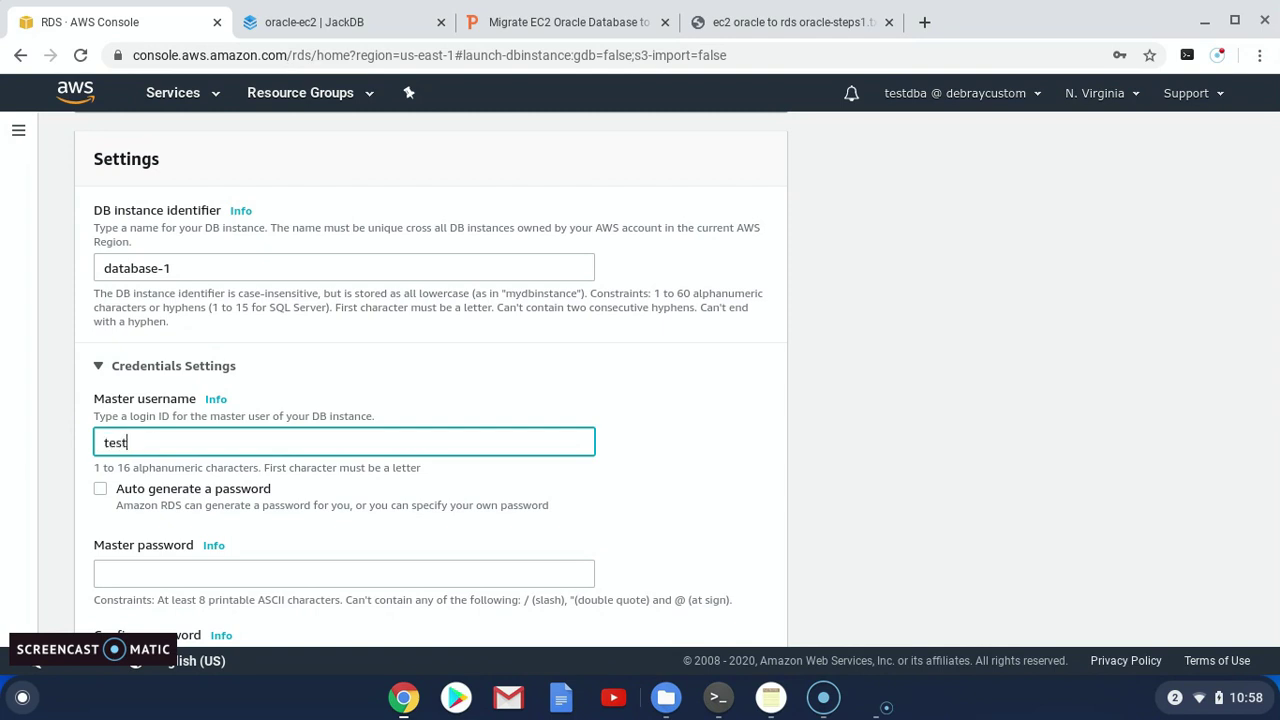
{"action": "left_click", "coordinate": [160, 571]}
{"action": "type", "text": "••"}
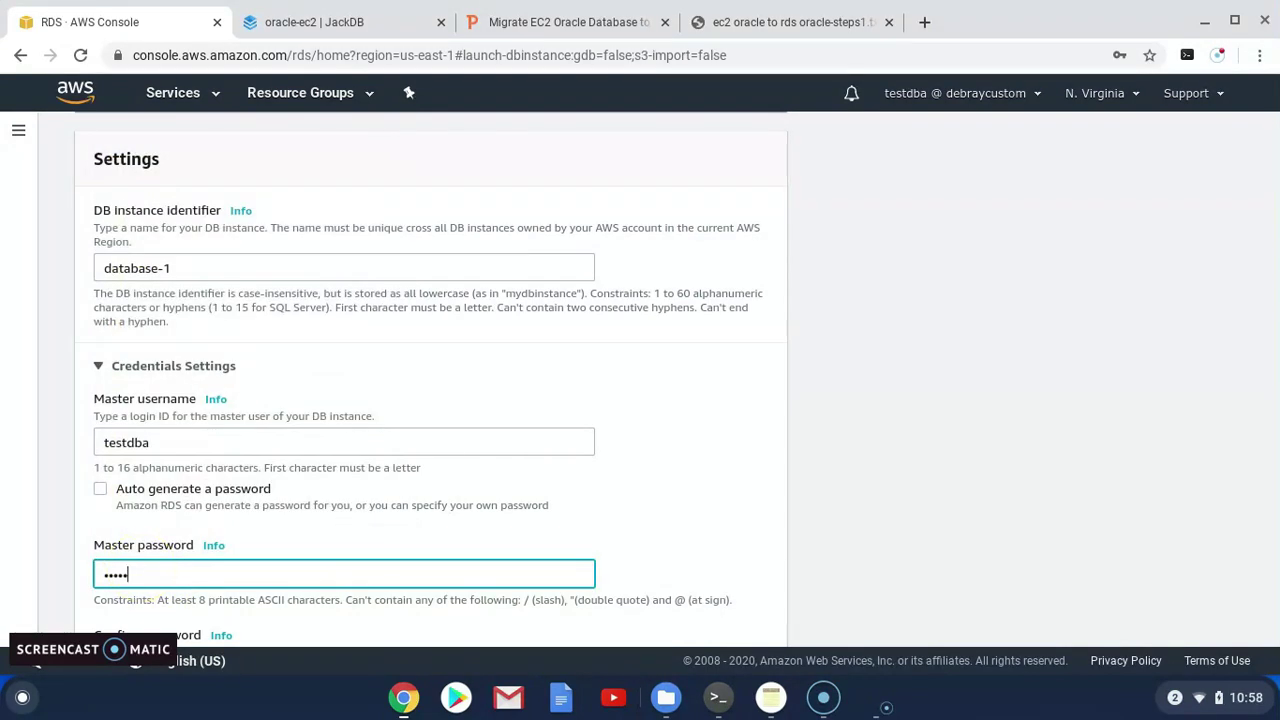
{"action": "scroll", "coordinate": [145, 555], "scroll_direction": "down", "scroll_amount": 2}
{"action": "left_click", "coordinate": [140, 555]}
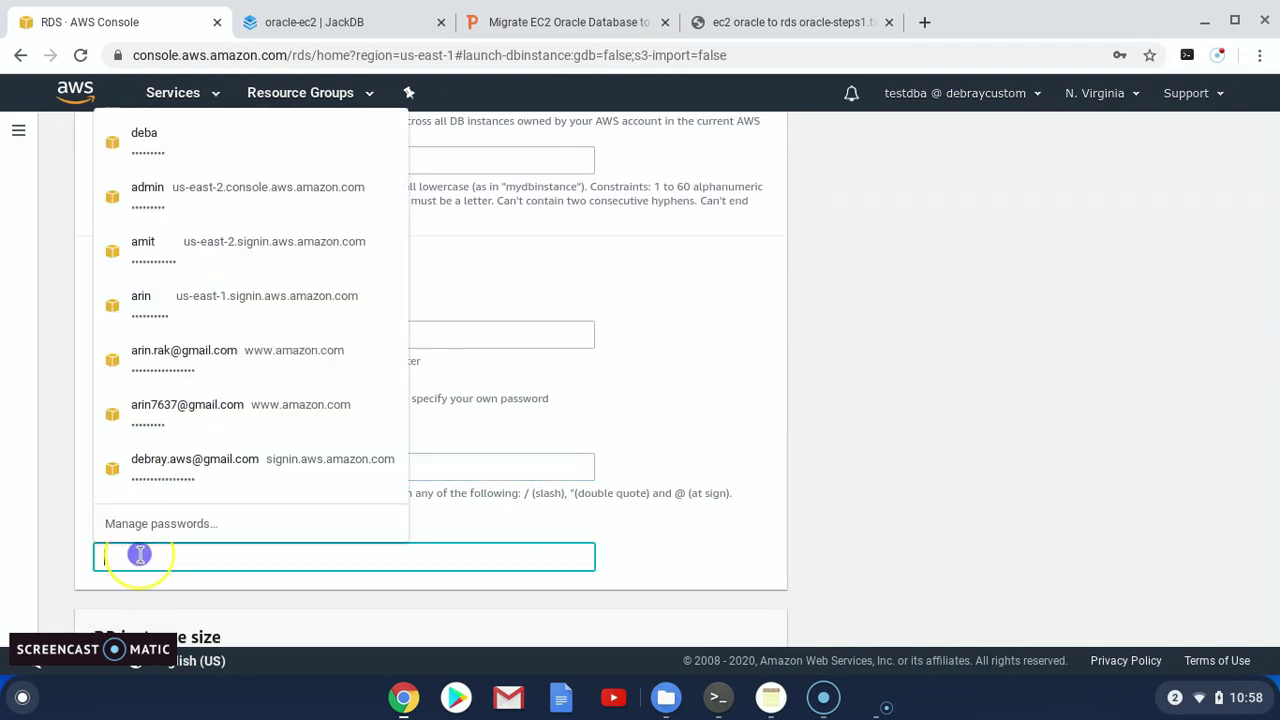
{"action": "type", "text": "•••"}
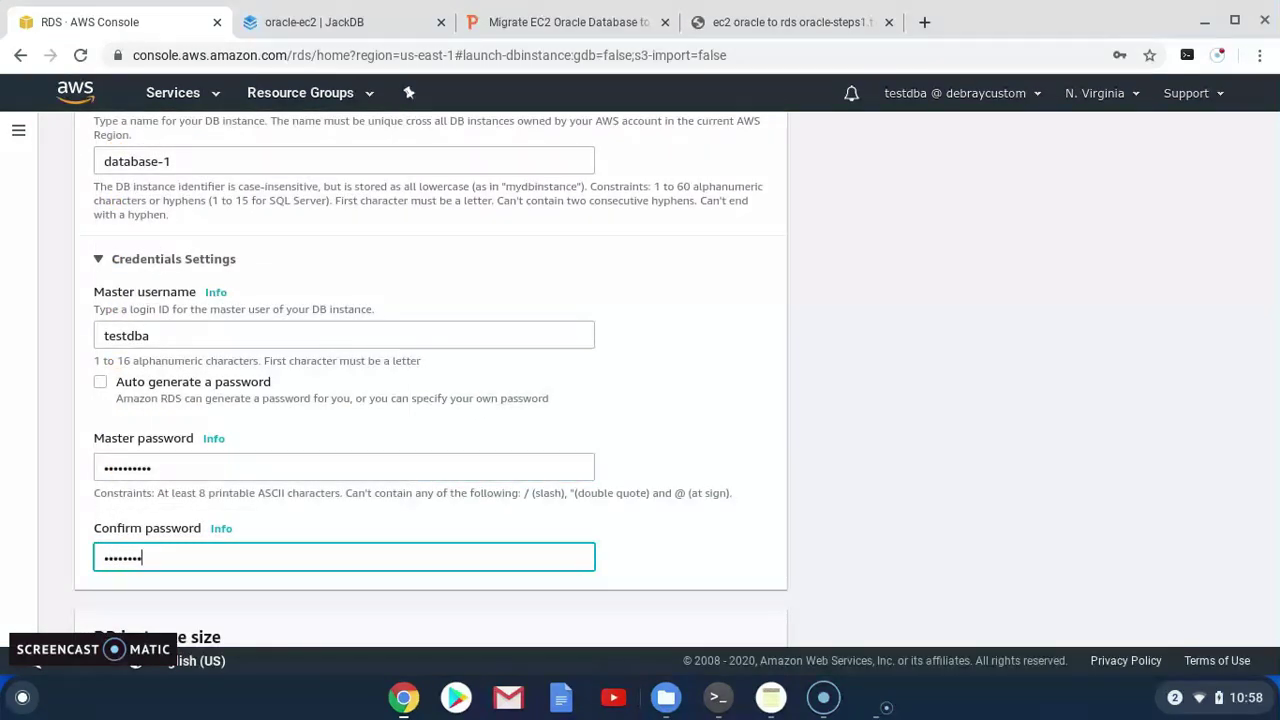
Keep the db.t3.micro instance class and 20 GiB allocated storage
{"action": "scroll", "coordinate": [200, 485], "scroll_direction": "down", "scroll_amount": 3}
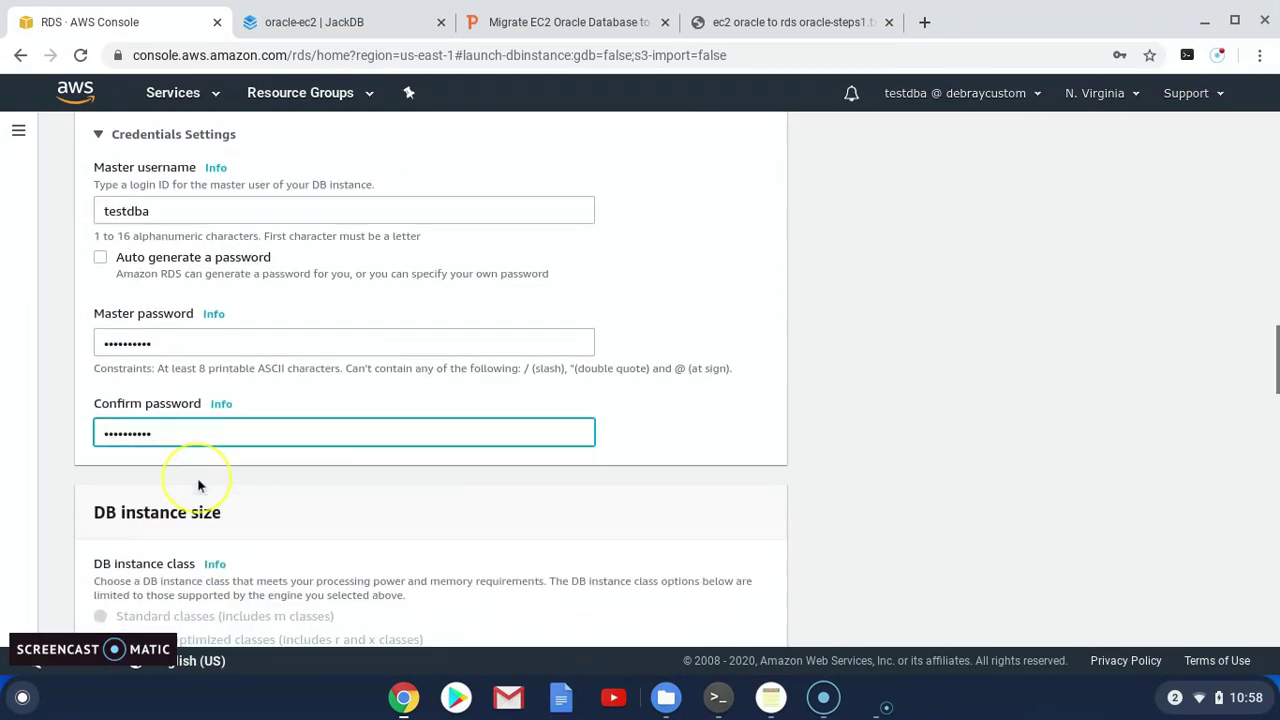
{"action": "scroll", "coordinate": [195, 480], "scroll_direction": "down", "scroll_amount": 2}
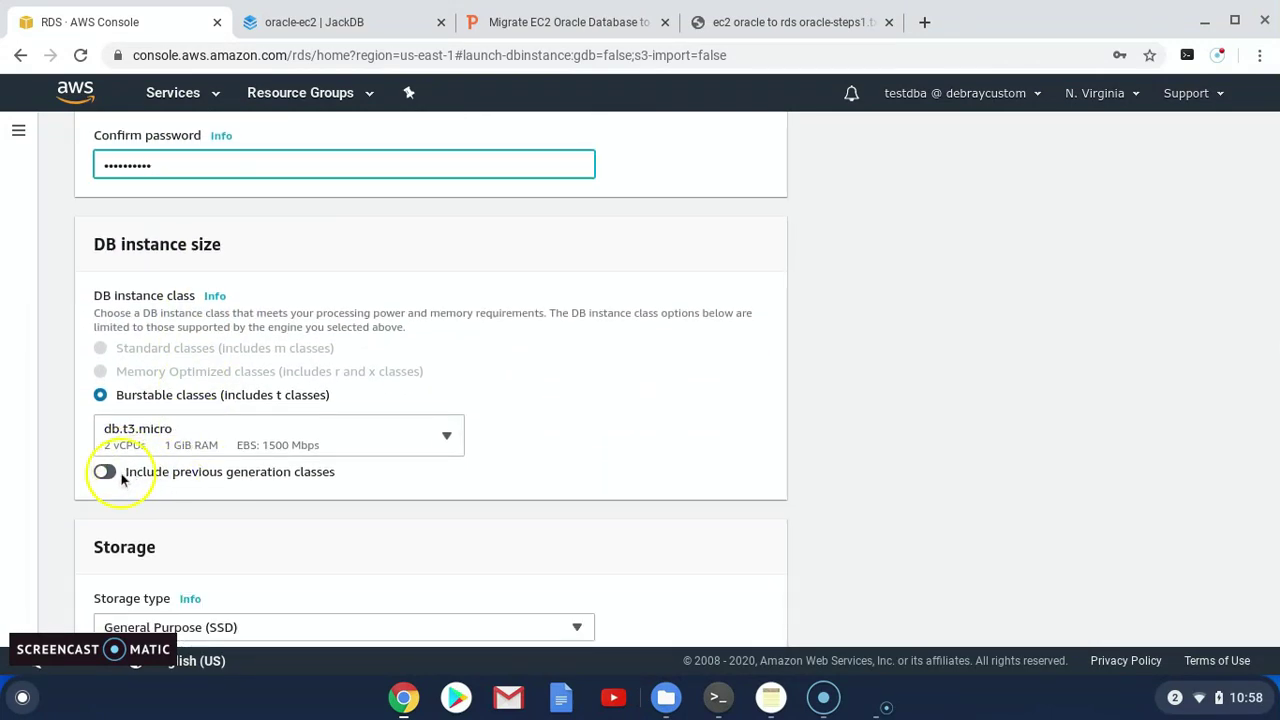
{"action": "left_click", "coordinate": [437, 435]}
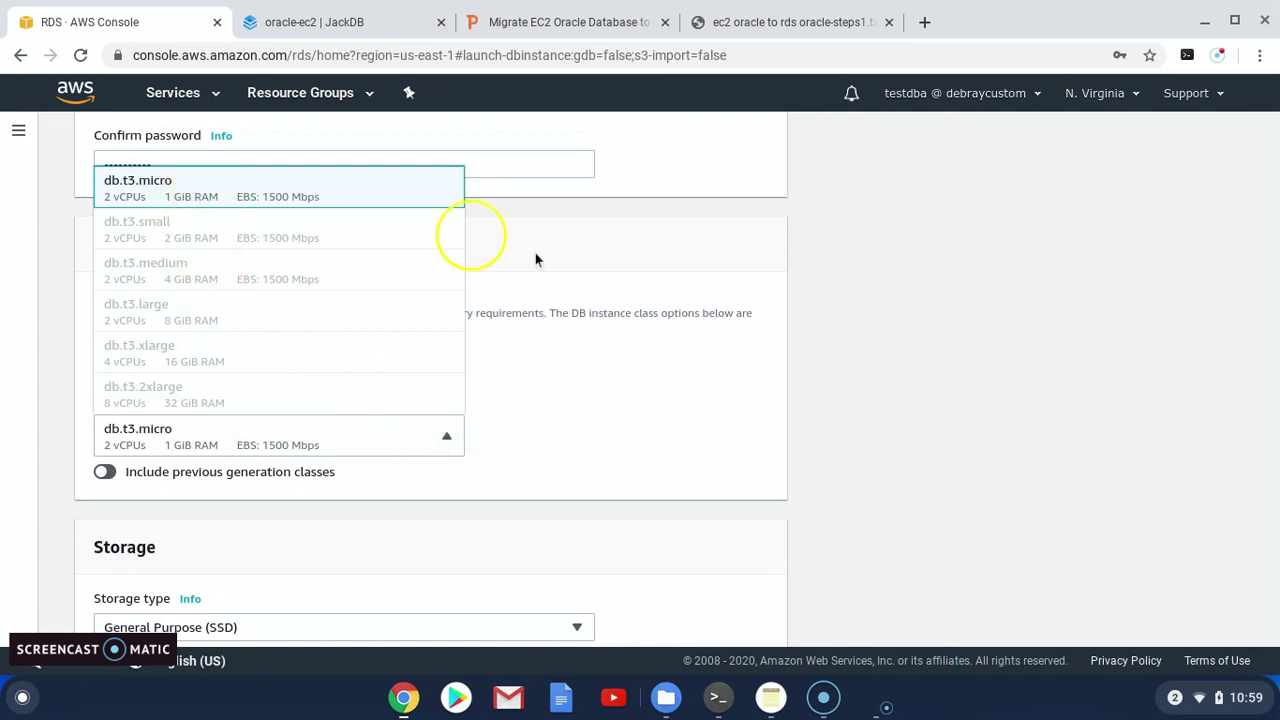
{"action": "left_click", "coordinate": [837, 348]}
{"action": "scroll", "coordinate": [192, 511], "scroll_direction": "down", "scroll_amount": 1}
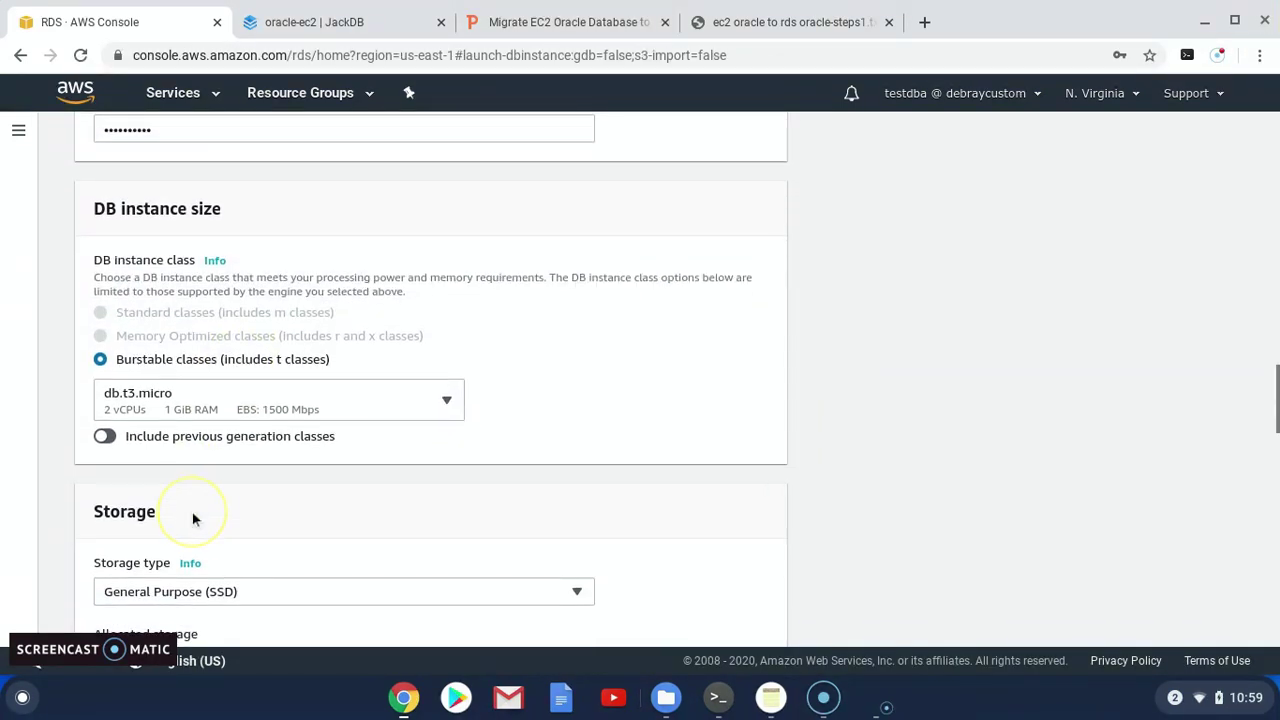
{"action": "scroll", "coordinate": [195, 520], "scroll_direction": "down", "scroll_amount": 1}
{"action": "left_click", "coordinate": [194, 514]}
{"action": "left_click", "coordinate": [107, 537]}
{"action": "left_click", "coordinate": [112, 536]}
{"action": "double_click", "coordinate": [112, 536]}
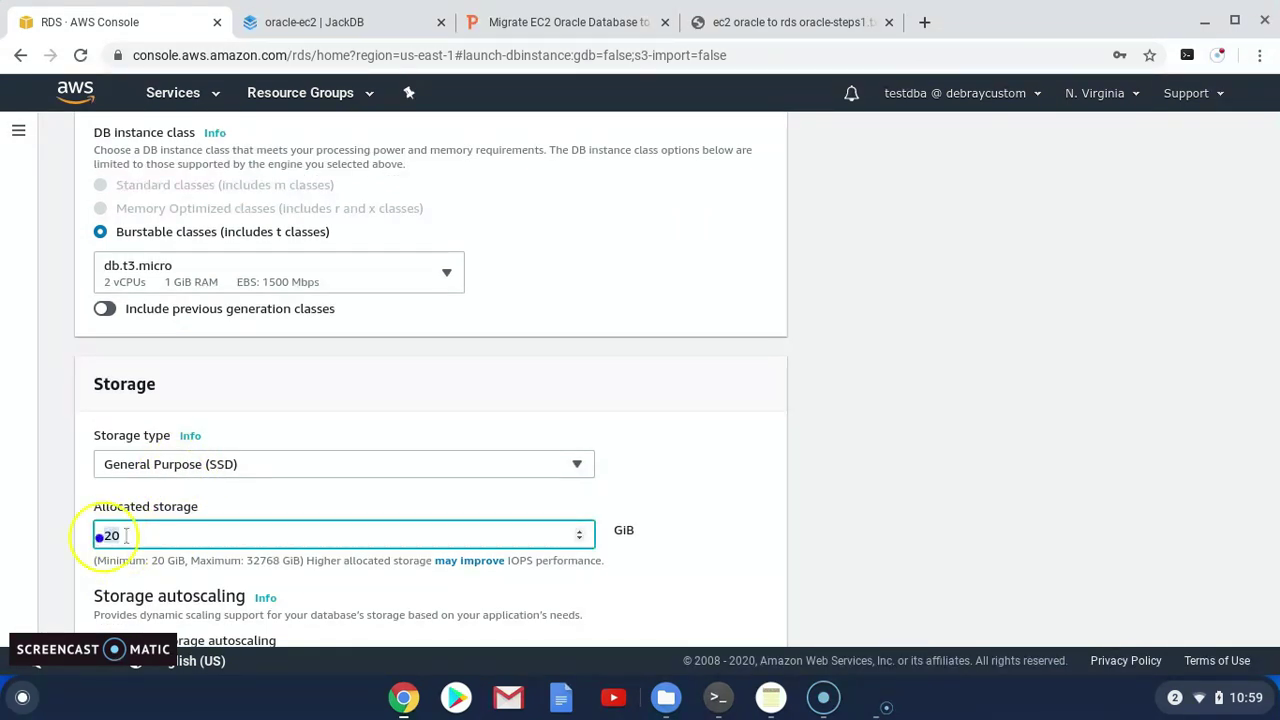
{"action": "scroll", "coordinate": [167, 456], "scroll_direction": "down", "scroll_amount": 1}
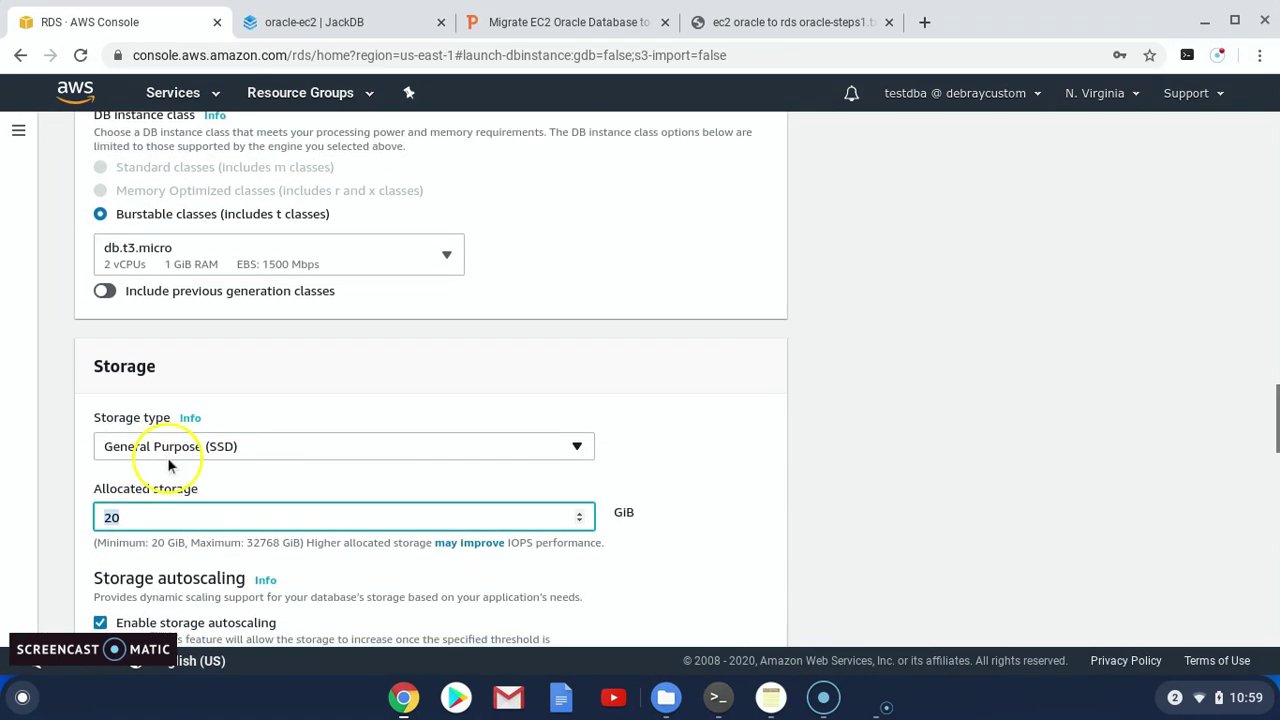
{"action": "scroll", "coordinate": [171, 458], "scroll_direction": "down", "scroll_amount": 1}
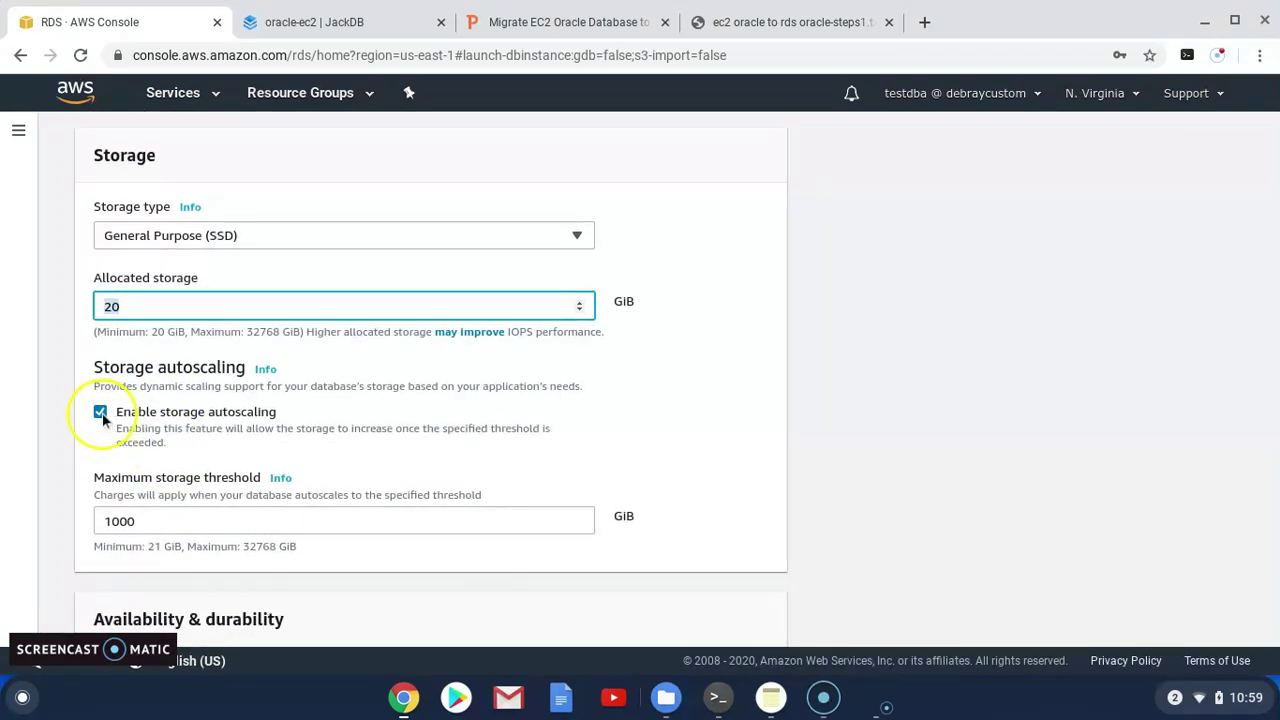
Disable storage autoscaling and place the database in my-vpc
{"action": "left_click", "coordinate": [100, 411]}
{"action": "scroll", "coordinate": [216, 468], "scroll_direction": "down", "scroll_amount": 4}
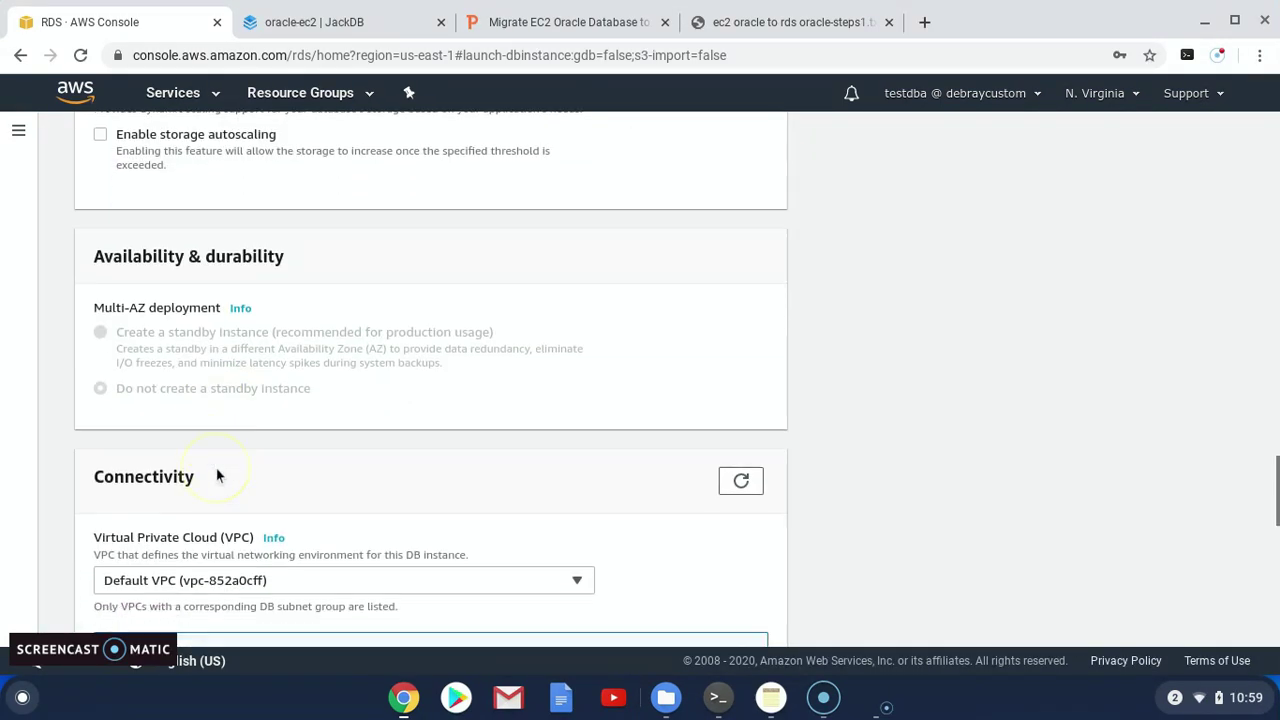
{"action": "left_click", "coordinate": [250, 483]}
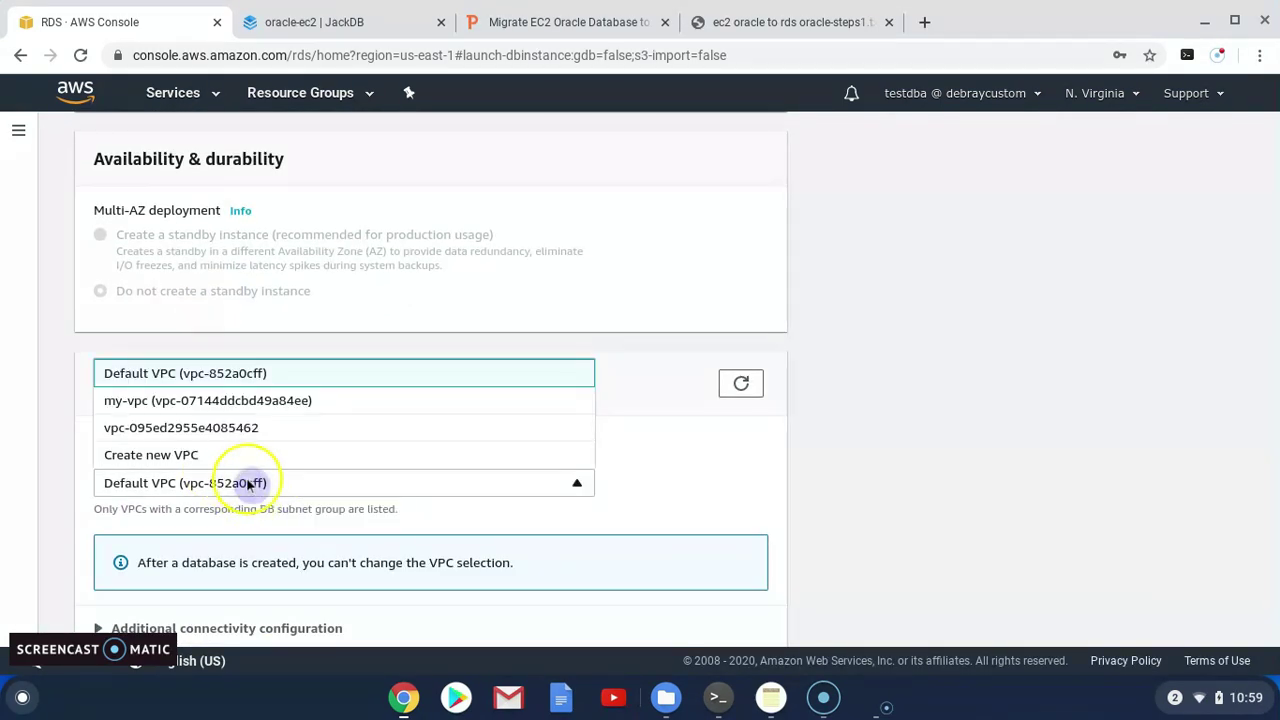
{"action": "left_click", "coordinate": [216, 401]}
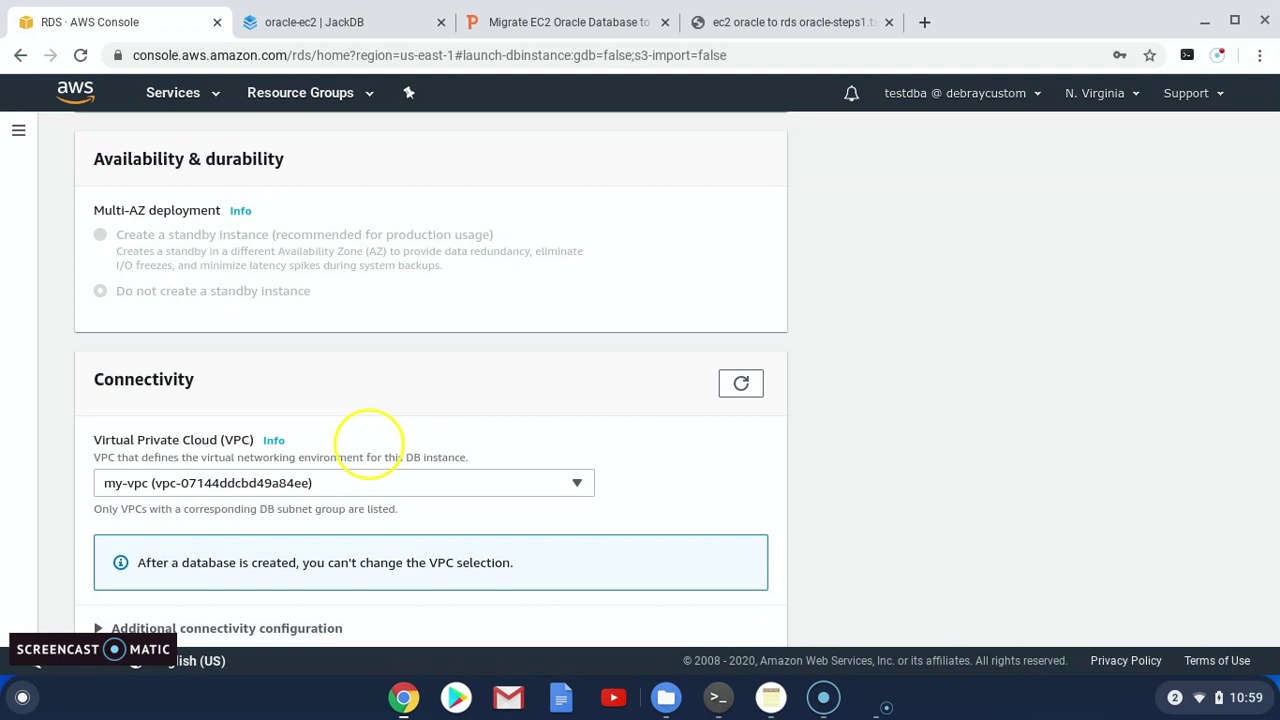
{"action": "scroll", "coordinate": [360, 446], "scroll_direction": "down", "scroll_amount": 3}
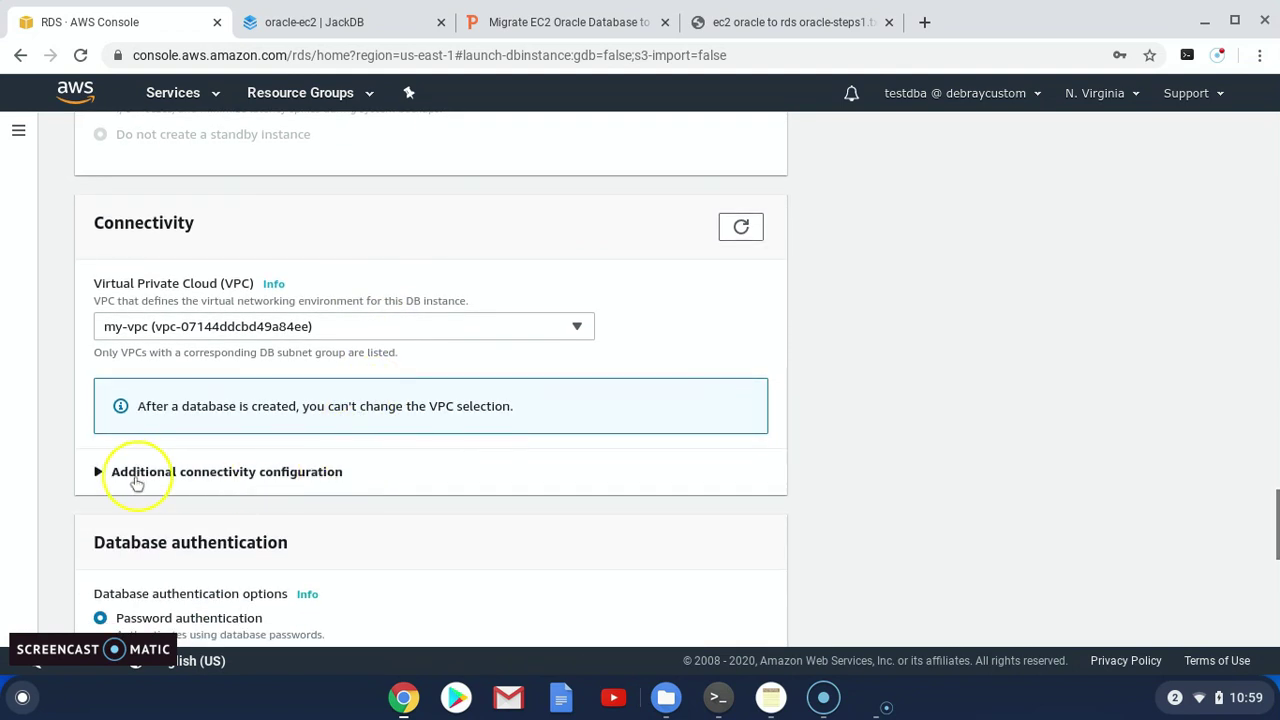
Expand additional connectivity settings and make the database publicly accessible
{"action": "left_click", "coordinate": [91, 472]}
{"action": "scroll", "coordinate": [330, 487], "scroll_direction": "down", "scroll_amount": 1}
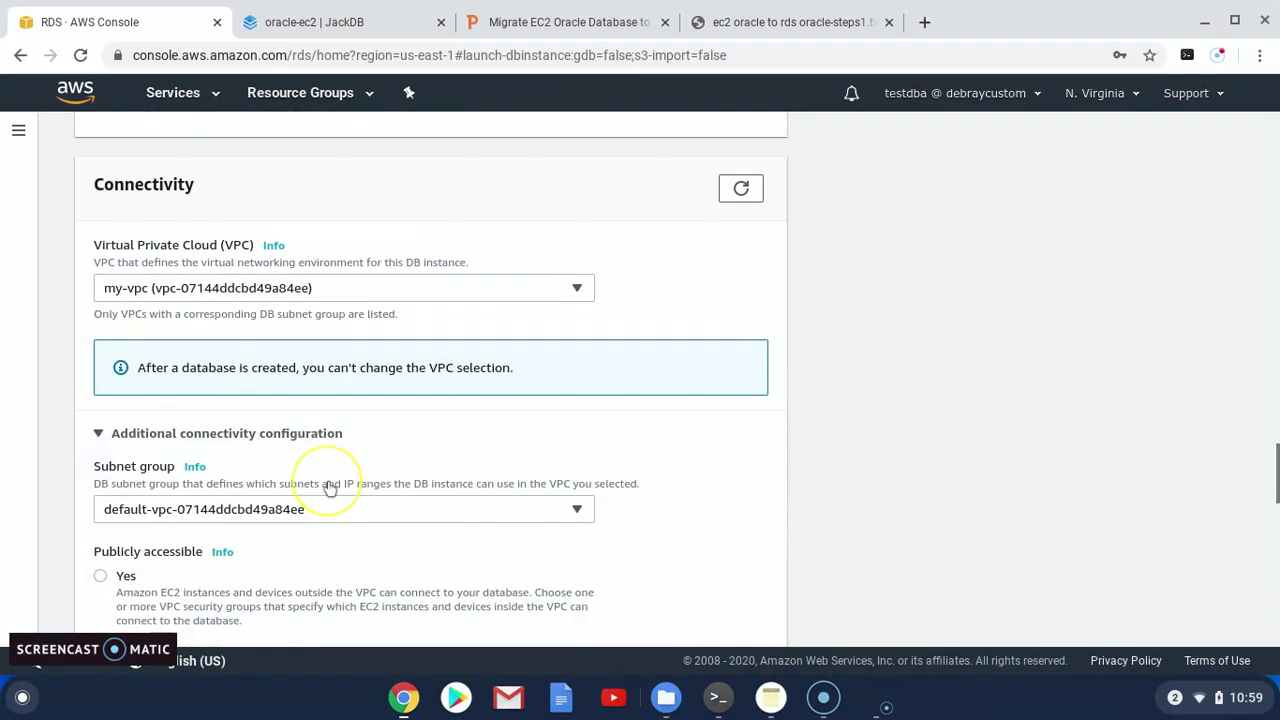
{"action": "scroll", "coordinate": [330, 487], "scroll_direction": "down", "scroll_amount": 4}
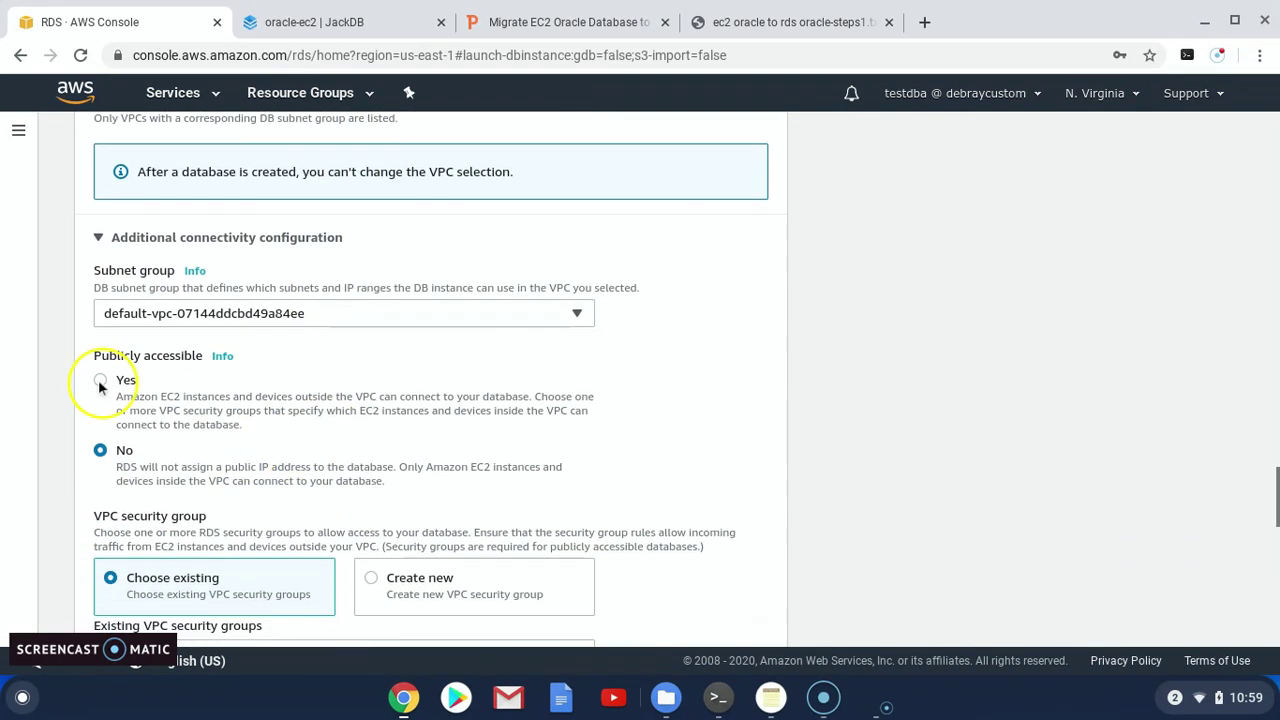
{"action": "left_click", "coordinate": [100, 381]}
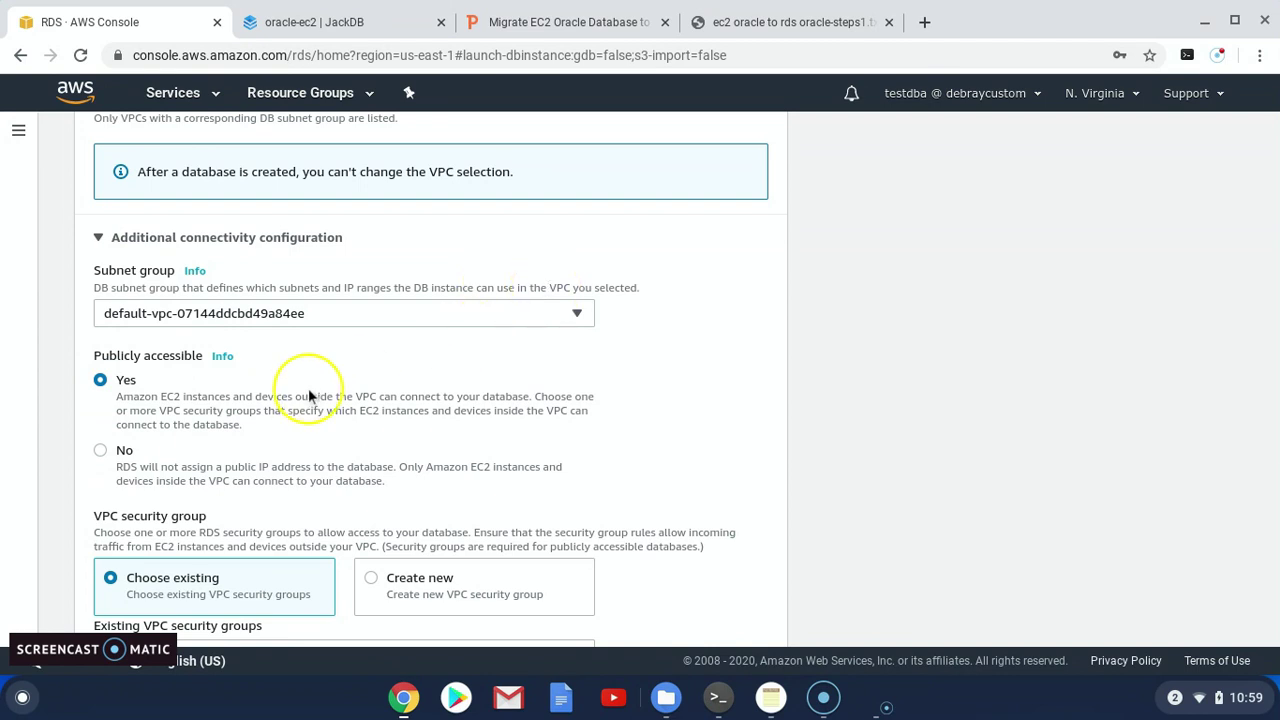
{"action": "scroll", "coordinate": [310, 397], "scroll_direction": "down", "scroll_amount": 3}
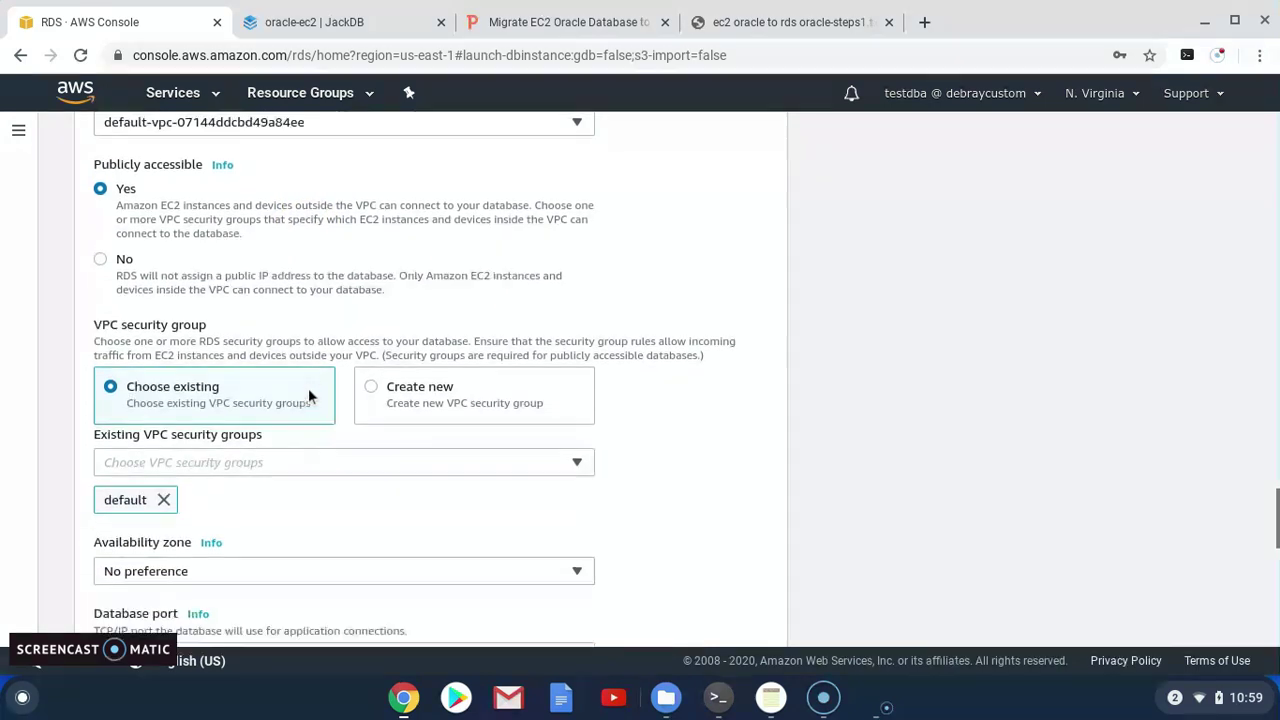
Remove the default security group and try picking dbsg from the existing security groups list
{"action": "left_click", "coordinate": [163, 498]}
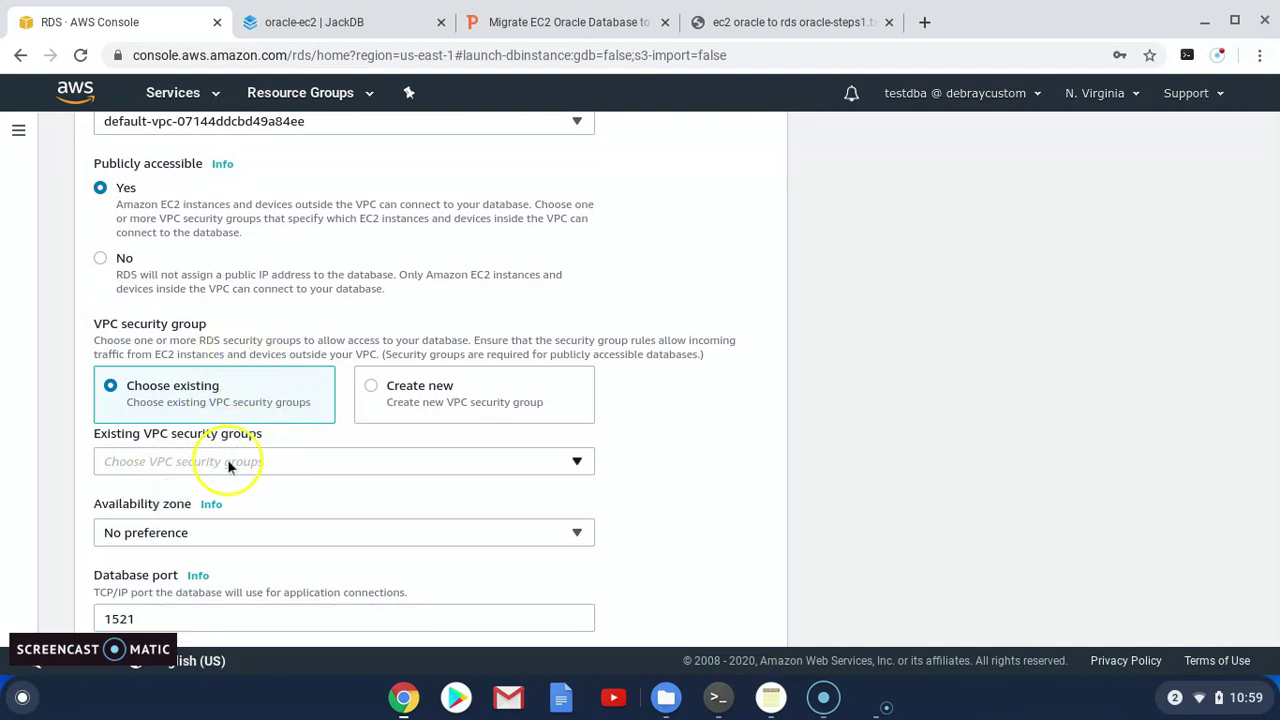
{"action": "left_click", "coordinate": [229, 460]}
{"action": "left_click", "coordinate": [155, 547]}
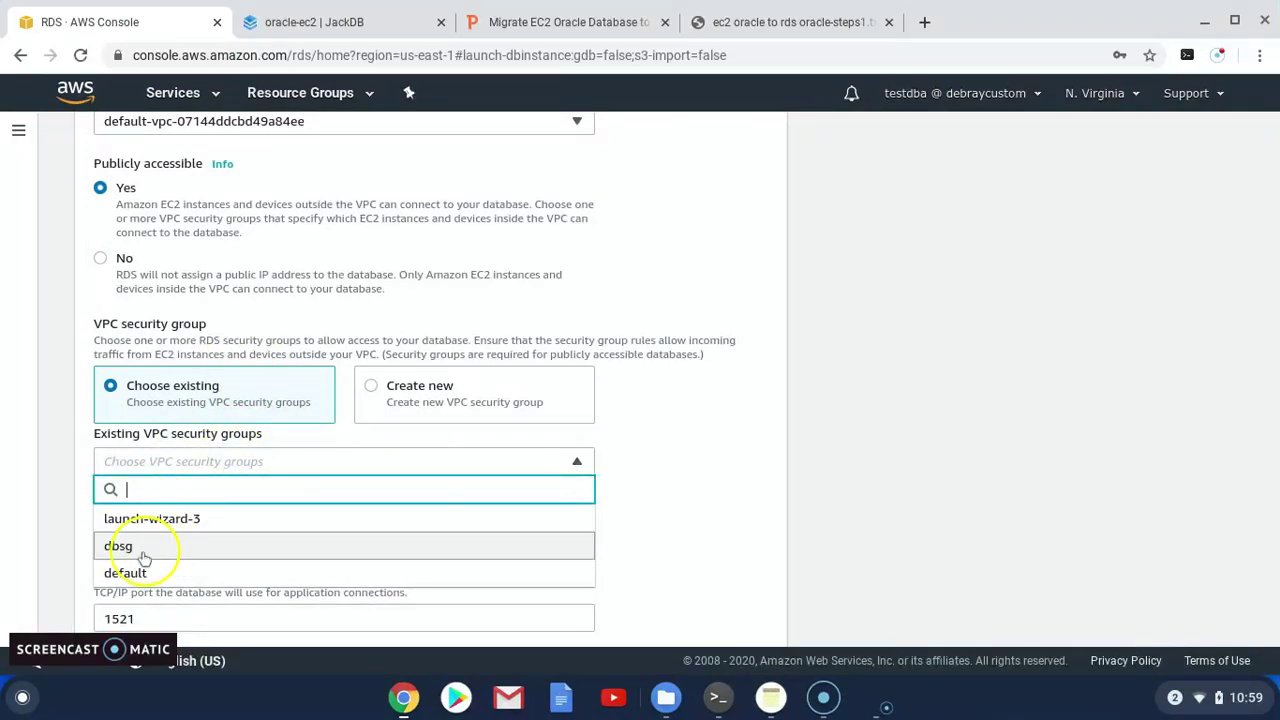
{"action": "left_click", "coordinate": [183, 548]}
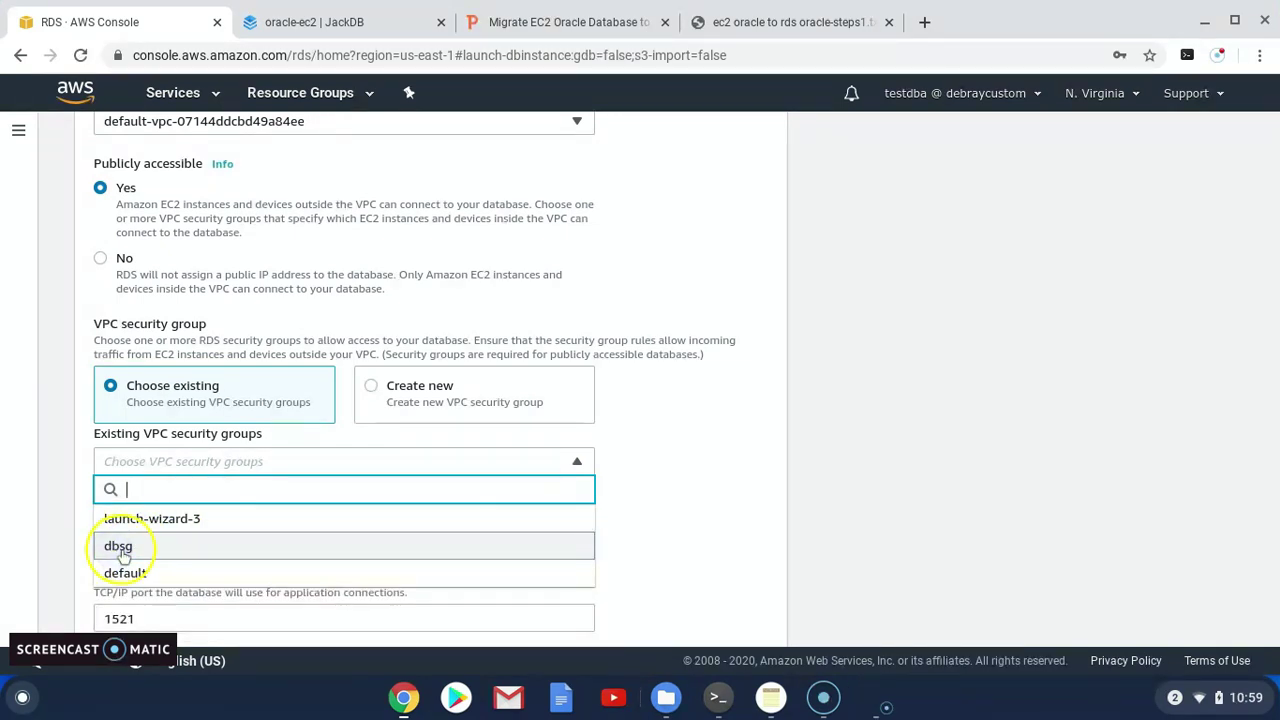
{"action": "scroll", "coordinate": [140, 495], "scroll_direction": "down", "scroll_amount": 2}
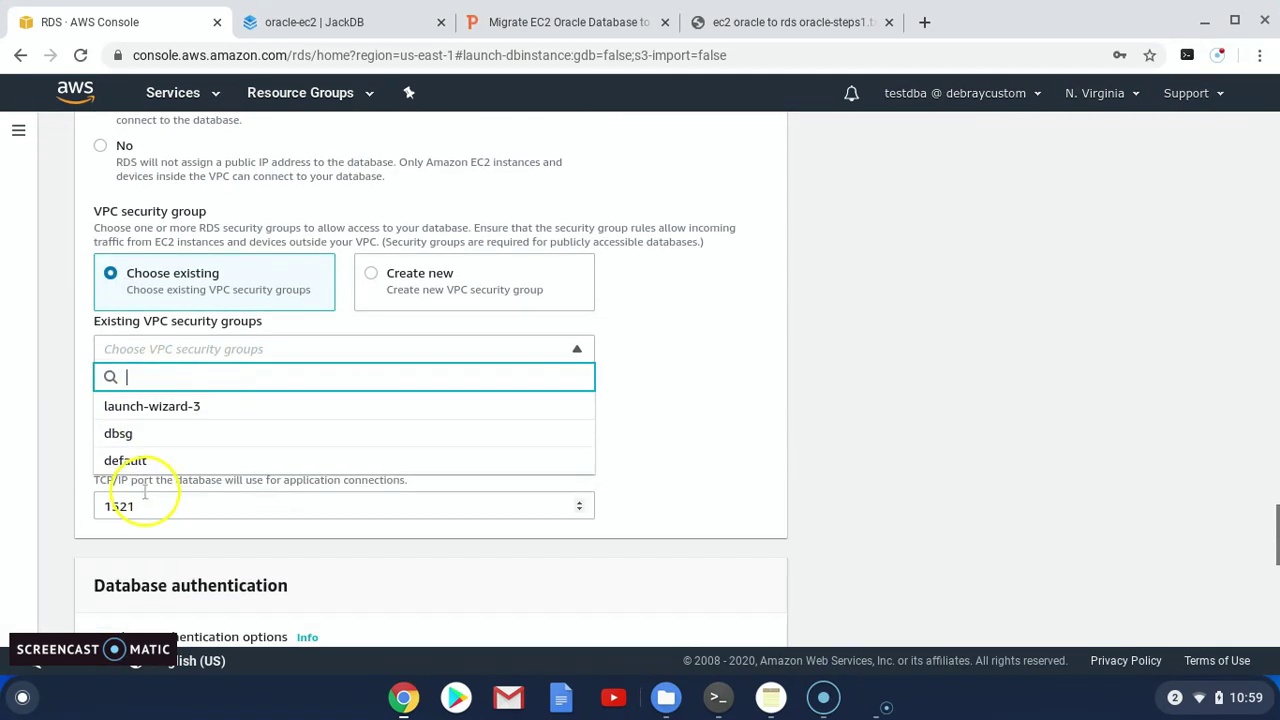
{"action": "left_click", "coordinate": [119, 434]}
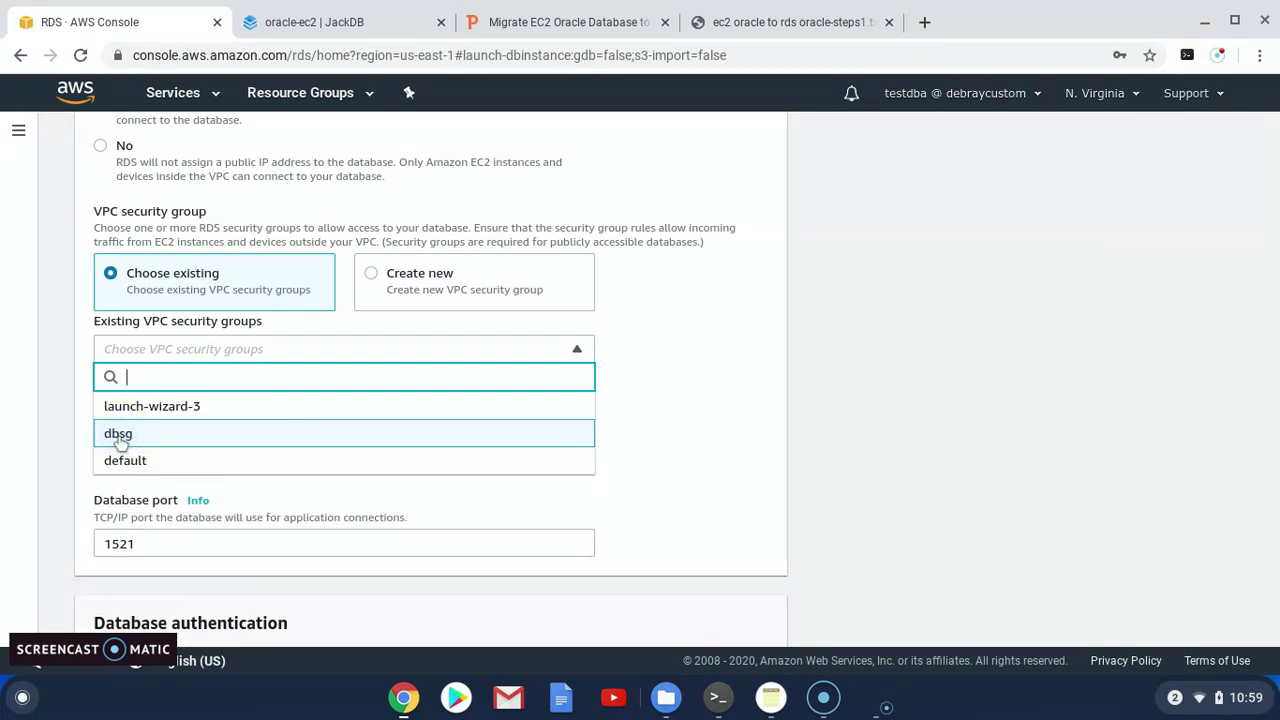
{"action": "left_click", "coordinate": [771, 426]}
{"action": "left_click", "coordinate": [208, 430]}
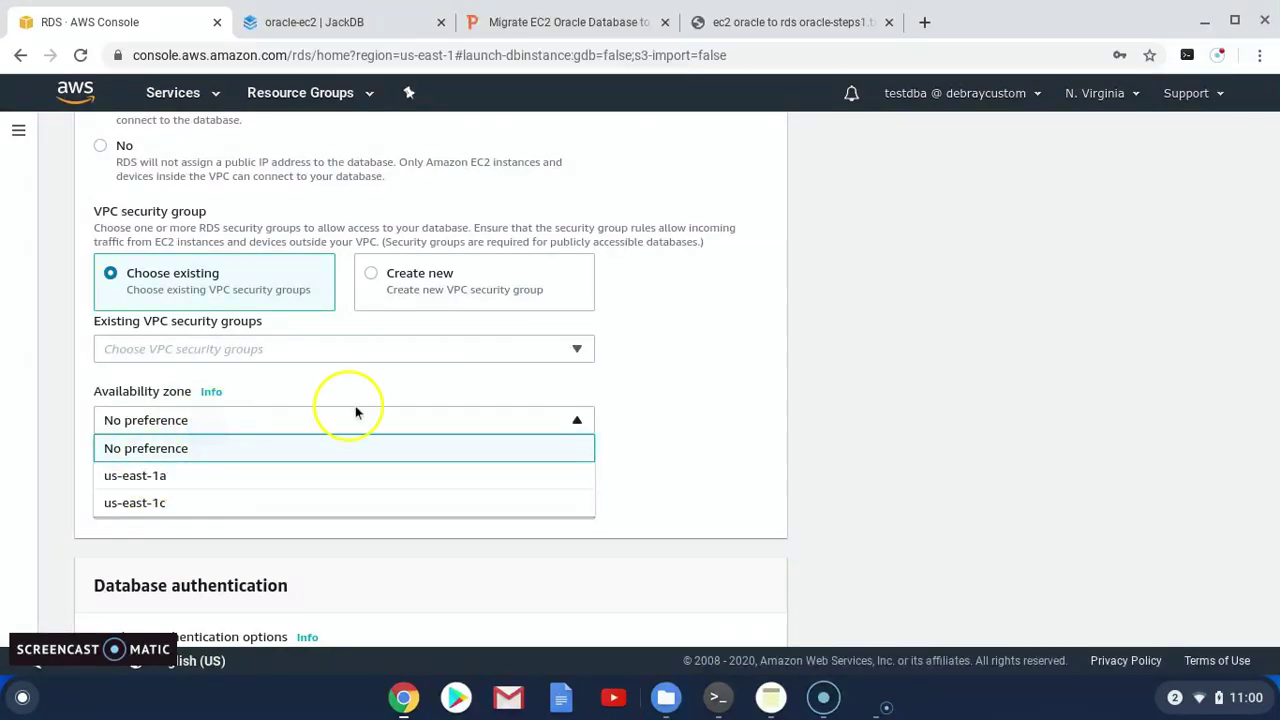
{"action": "left_click", "coordinate": [223, 434]}
{"action": "left_click", "coordinate": [258, 352]}
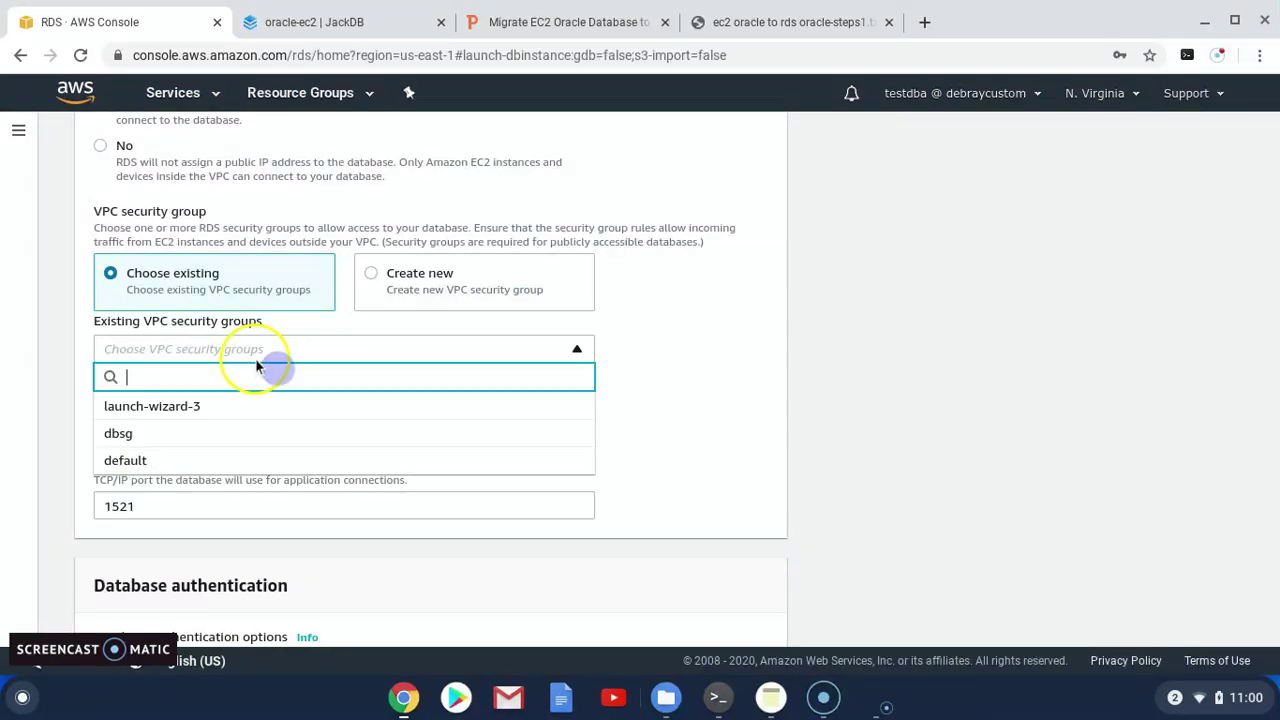
{"action": "left_click", "coordinate": [118, 433]}
{"action": "left_click", "coordinate": [750, 432]}
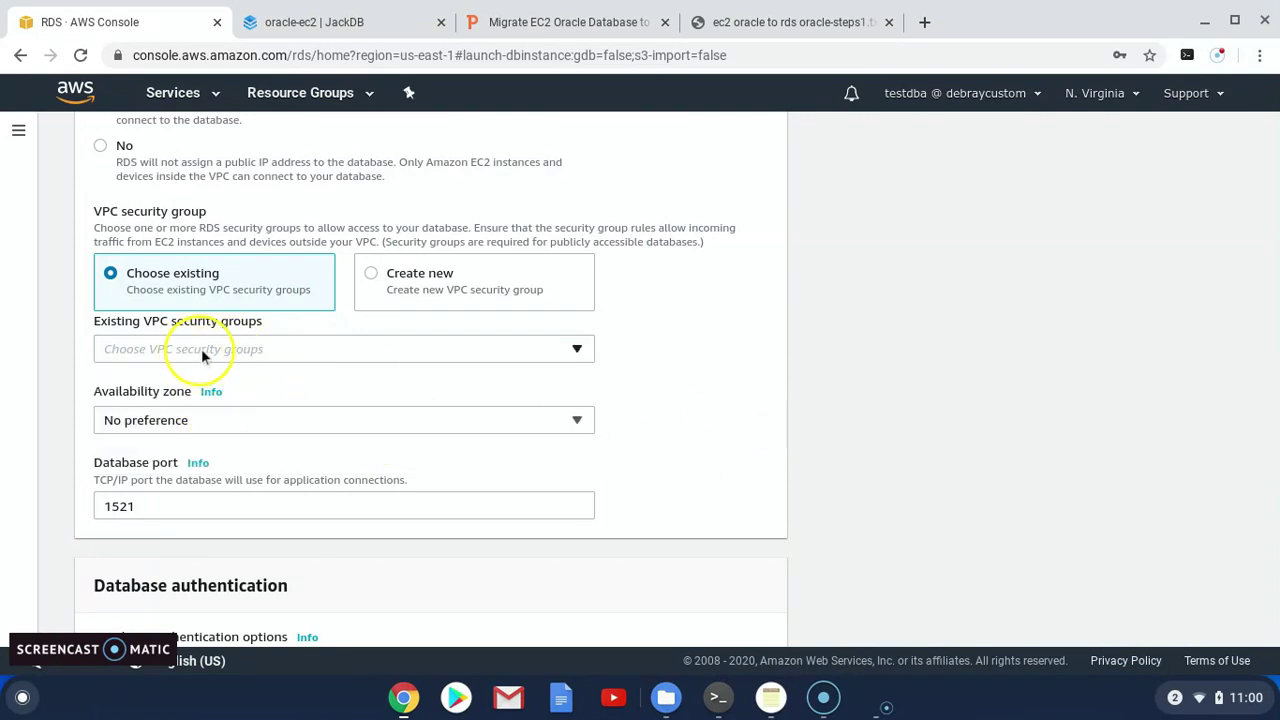
{"action": "left_click", "coordinate": [201, 348]}
{"action": "left_click", "coordinate": [118, 434]}
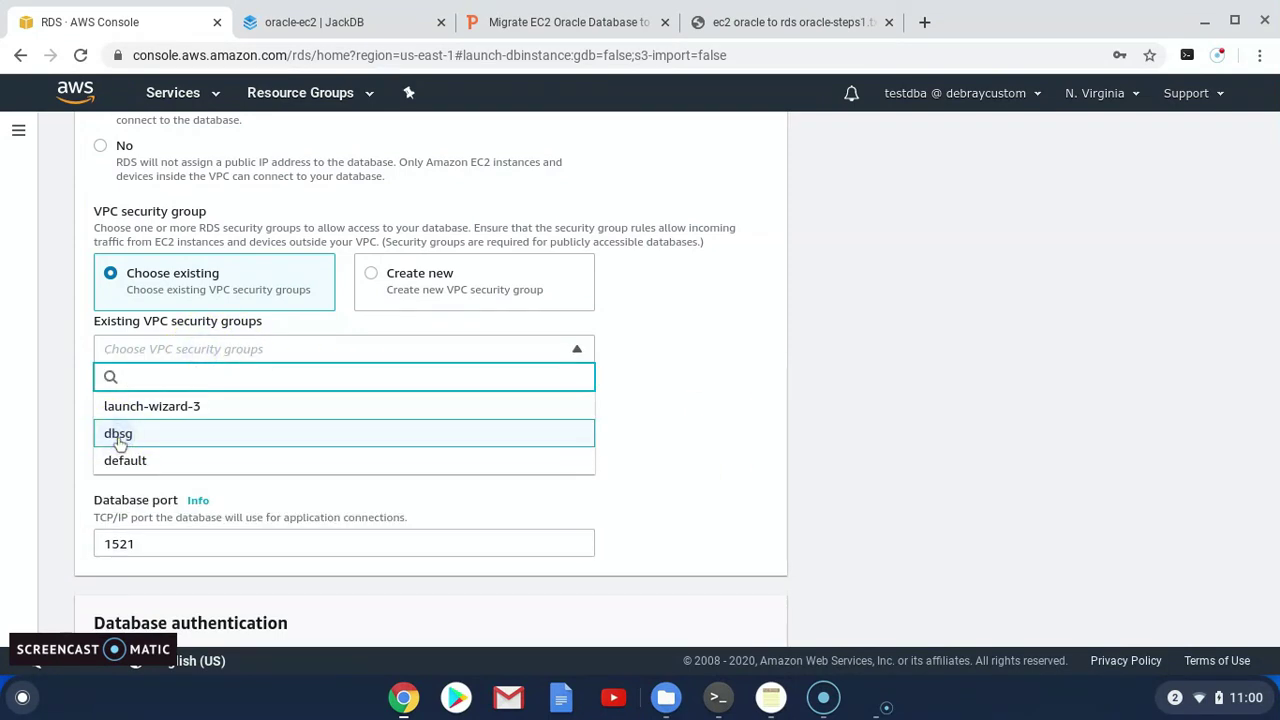
Search the security groups for 'db' and add dbsg to the database
{"action": "left_click", "coordinate": [114, 356]}
{"action": "left_click", "coordinate": [157, 354]}
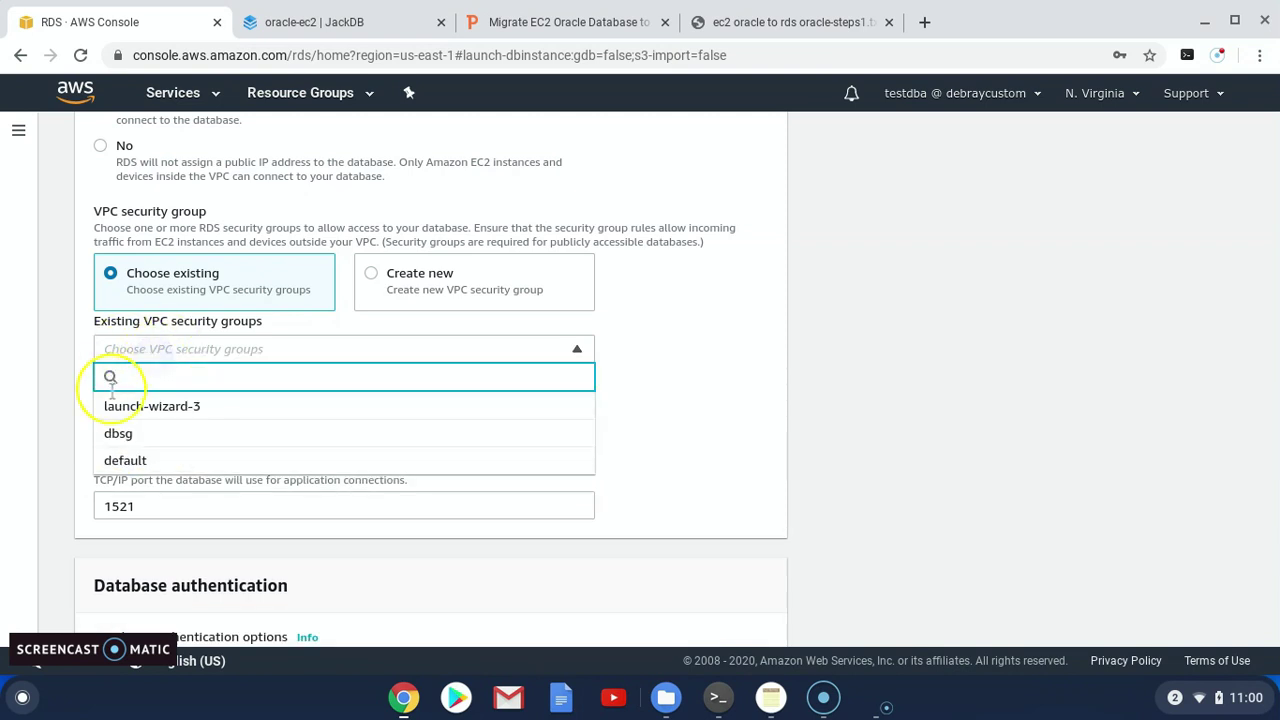
{"action": "type", "text": "dbsg"}
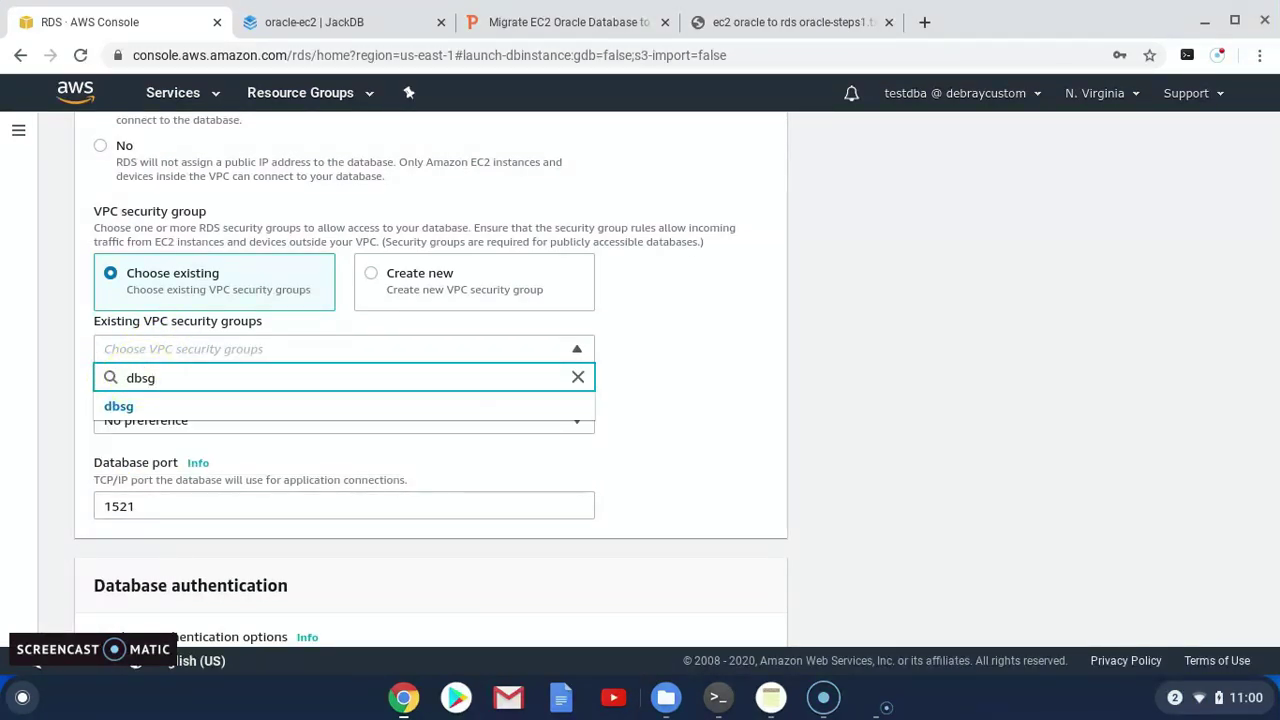
{"action": "left_click", "coordinate": [118, 406]}
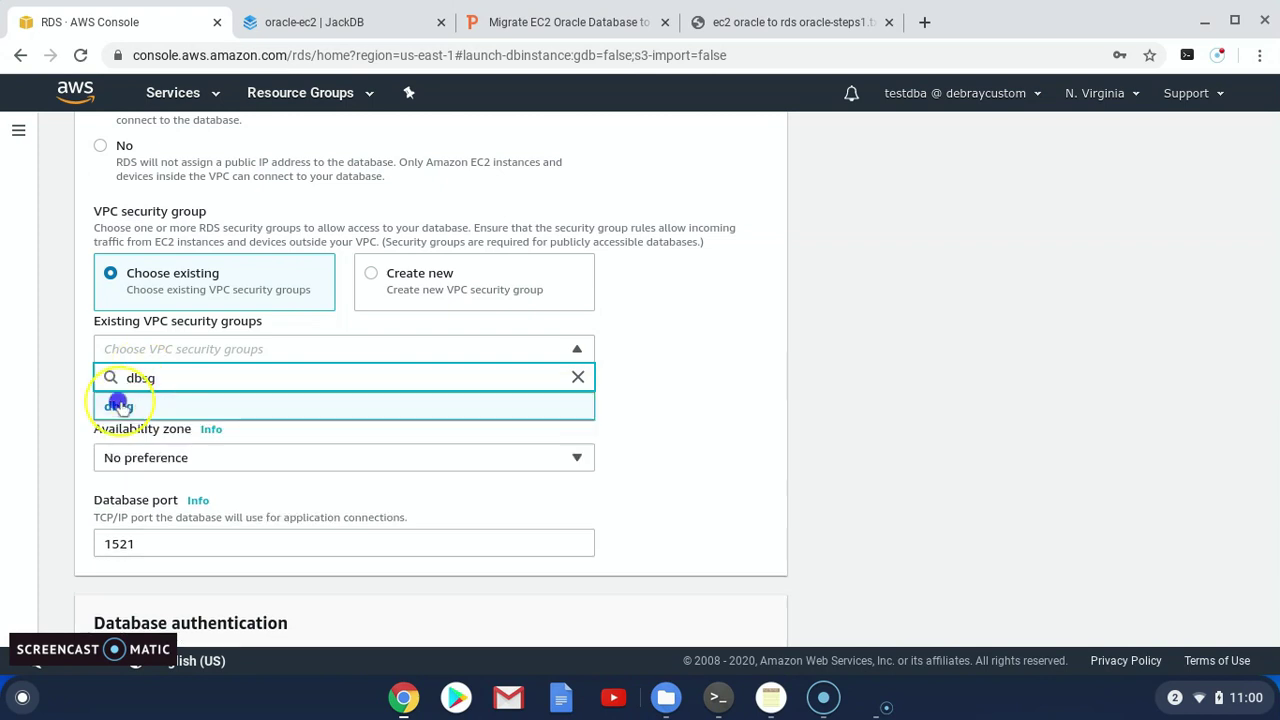
{"action": "left_click", "coordinate": [763, 344]}
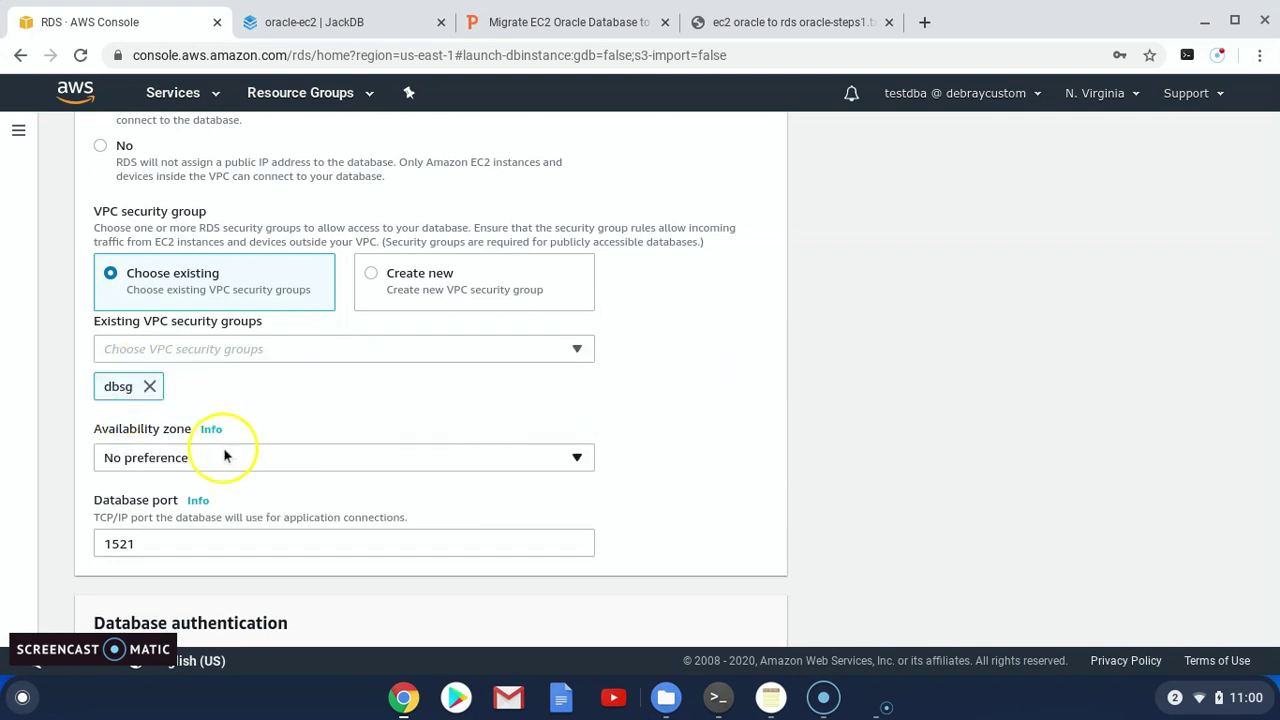
{"action": "scroll", "coordinate": [210, 500], "scroll_direction": "down", "scroll_amount": 1}
Expand Additional configuration and set the initial database name to orcl
{"action": "scroll", "coordinate": [194, 525], "scroll_direction": "down", "scroll_amount": 3}
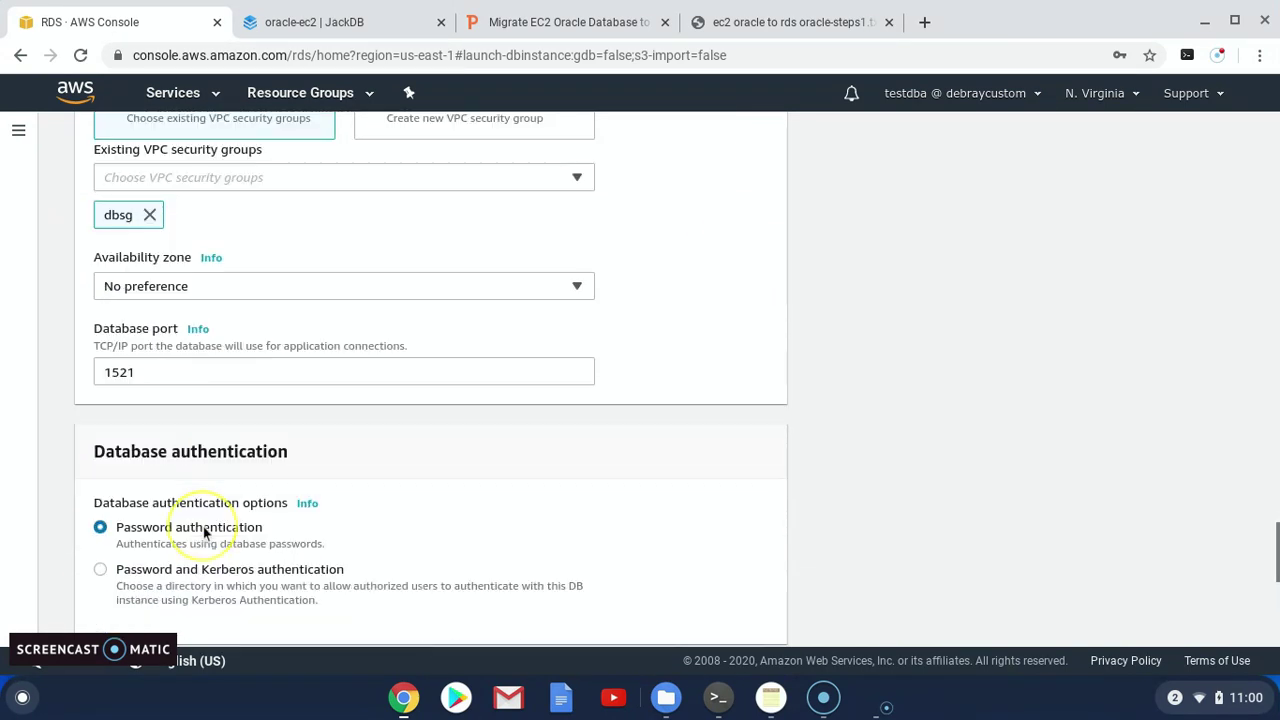
{"action": "scroll", "coordinate": [203, 533], "scroll_direction": "down", "scroll_amount": 2}
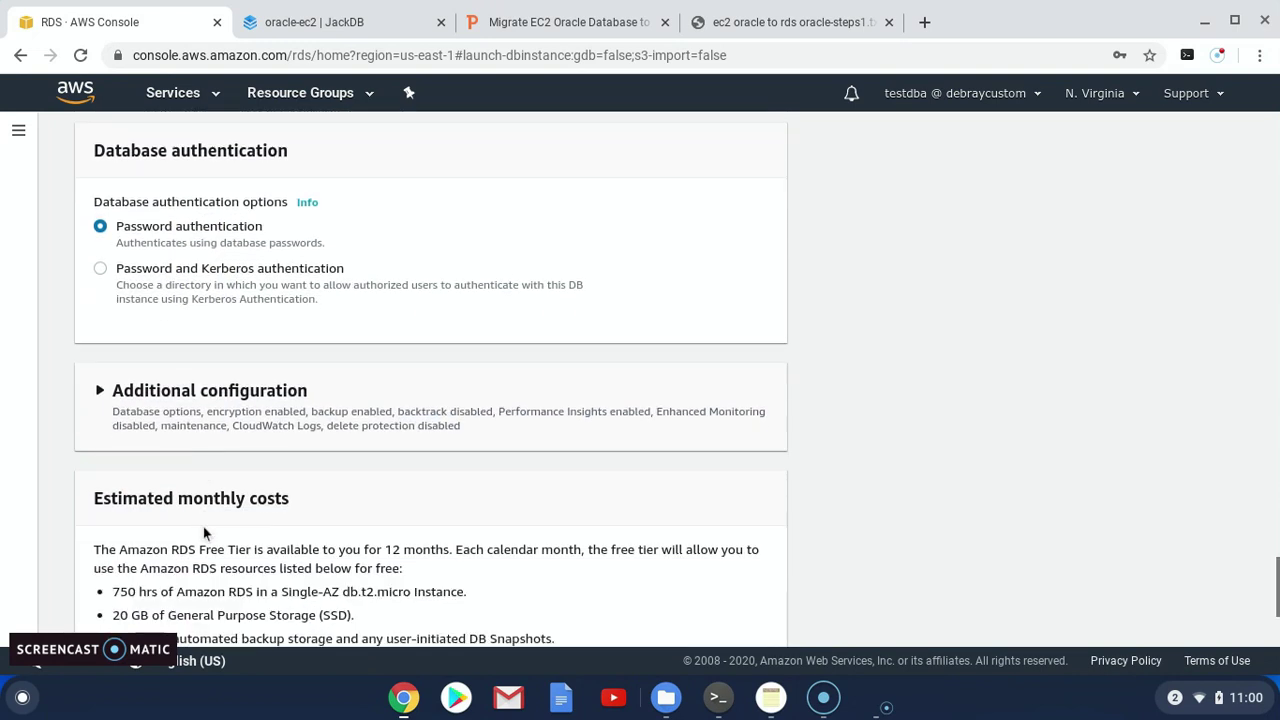
{"action": "left_click", "coordinate": [105, 395]}
{"action": "scroll", "coordinate": [257, 528], "scroll_direction": "down", "scroll_amount": 1}
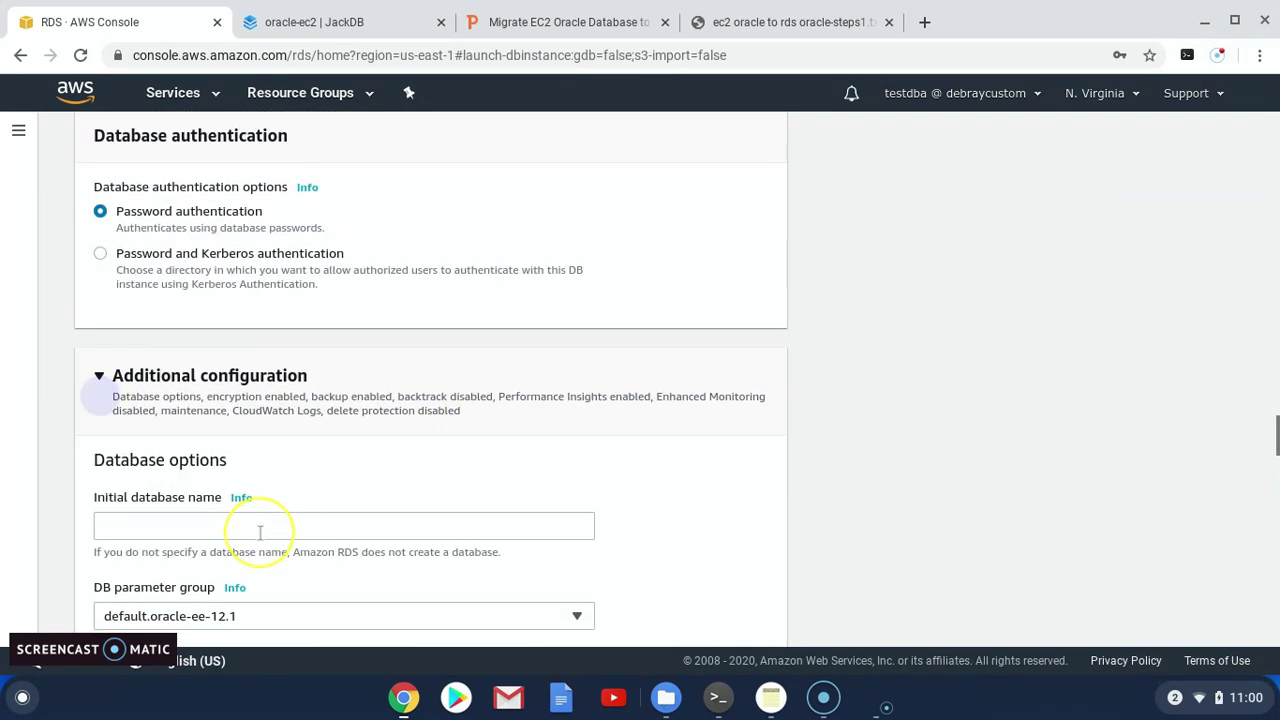
{"action": "left_click", "coordinate": [155, 504]}
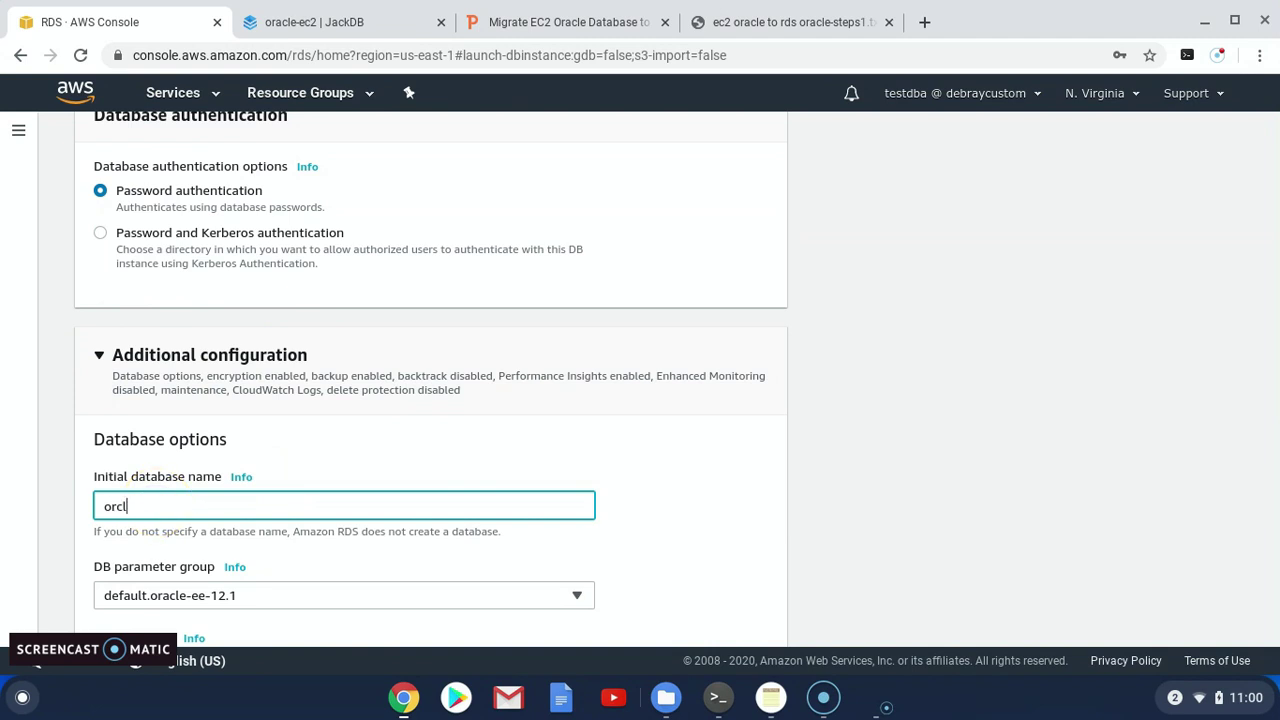
Turn off automatic backups, encryption and Performance Insights
{"action": "scroll", "coordinate": [214, 480], "scroll_direction": "down", "scroll_amount": 1}
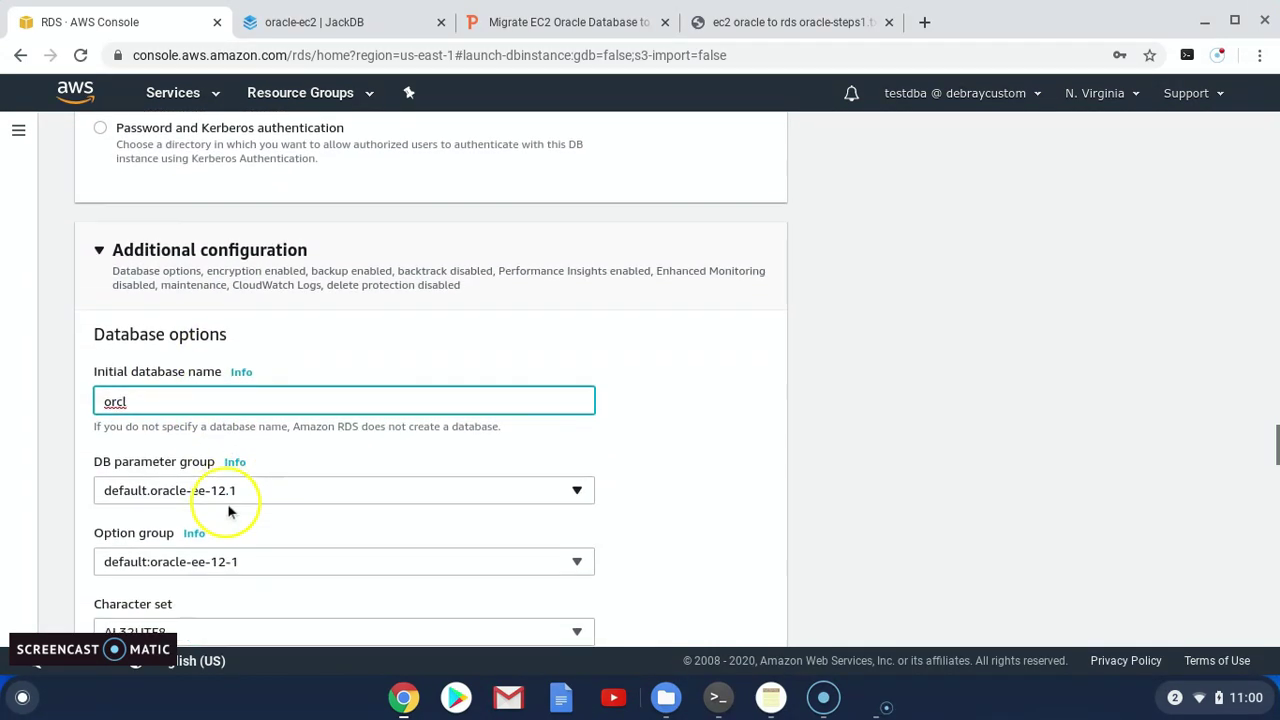
{"action": "scroll", "coordinate": [229, 511], "scroll_direction": "down", "scroll_amount": 2}
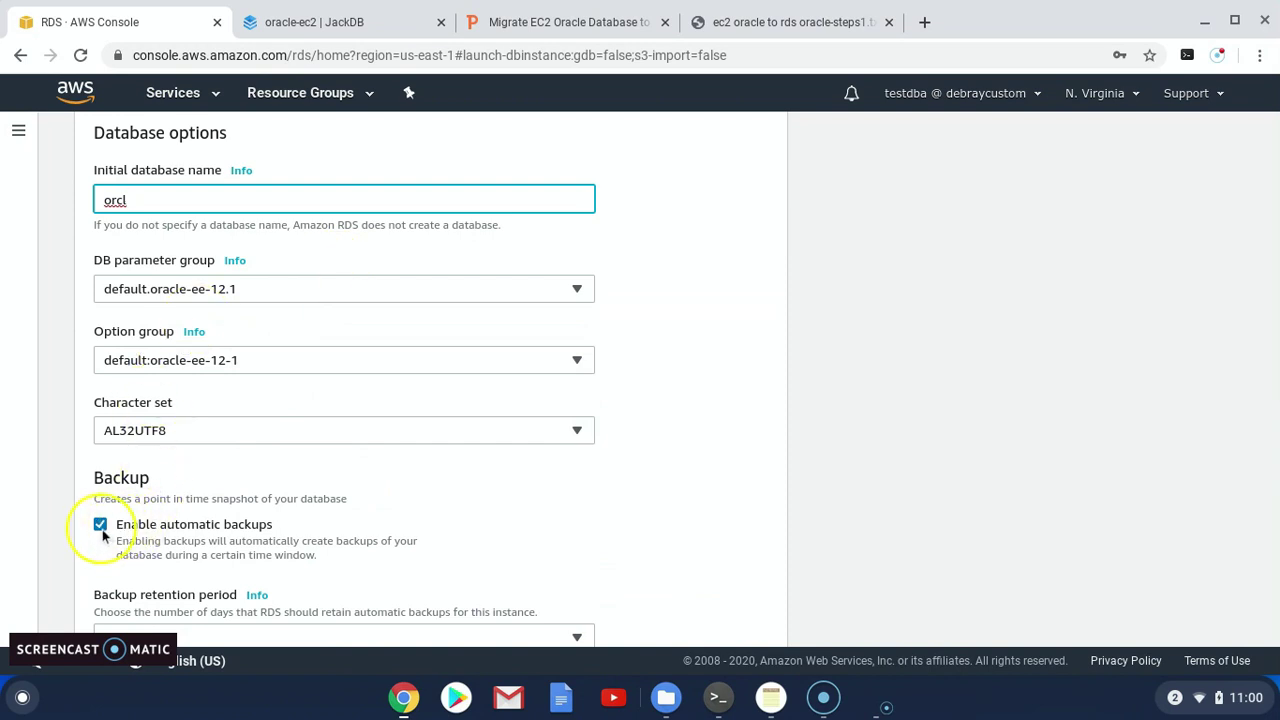
{"action": "scroll", "coordinate": [243, 502], "scroll_direction": "down", "scroll_amount": 2}
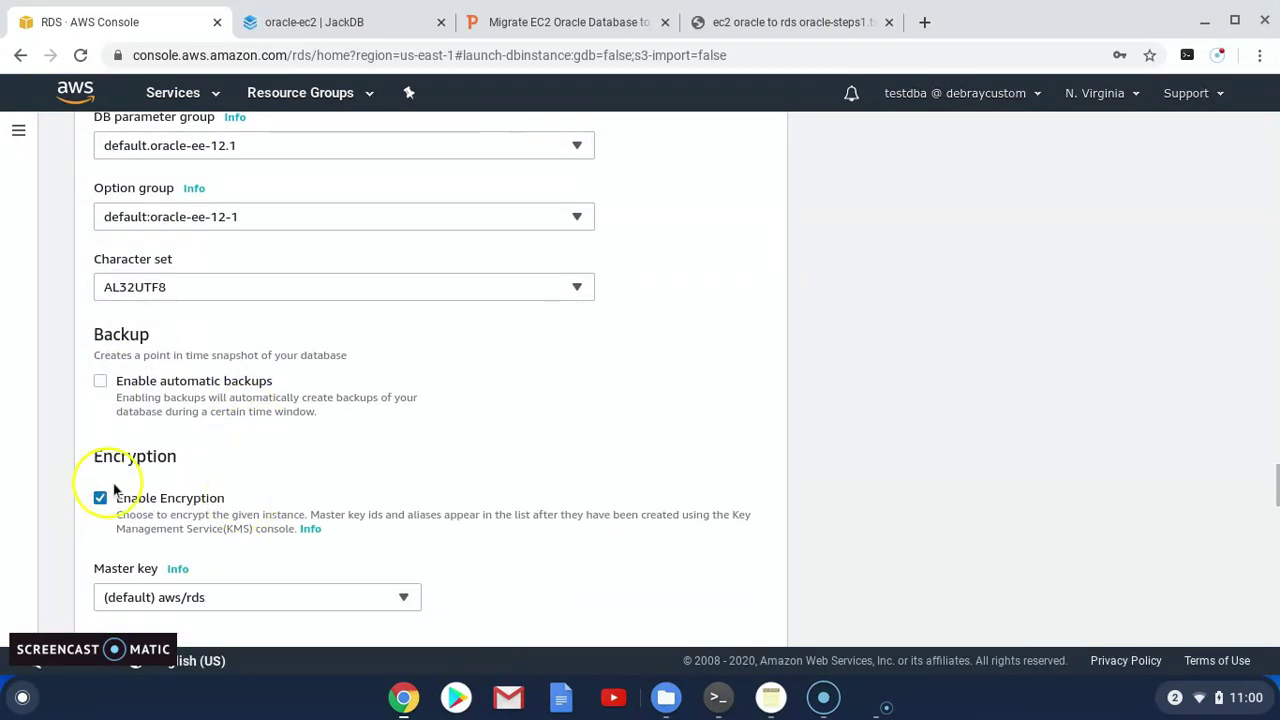
{"action": "left_click", "coordinate": [100, 498]}
{"action": "scroll", "coordinate": [298, 492], "scroll_direction": "down", "scroll_amount": 1}
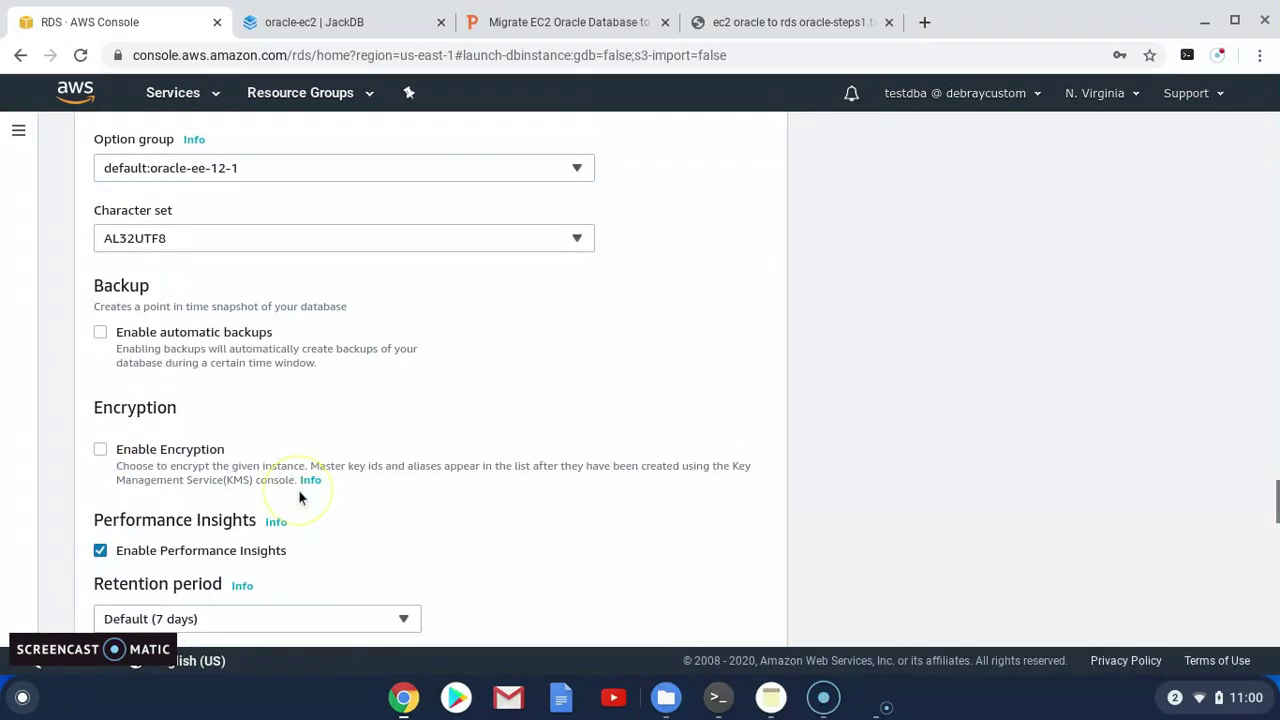
{"action": "scroll", "coordinate": [300, 497], "scroll_direction": "down", "scroll_amount": 1}
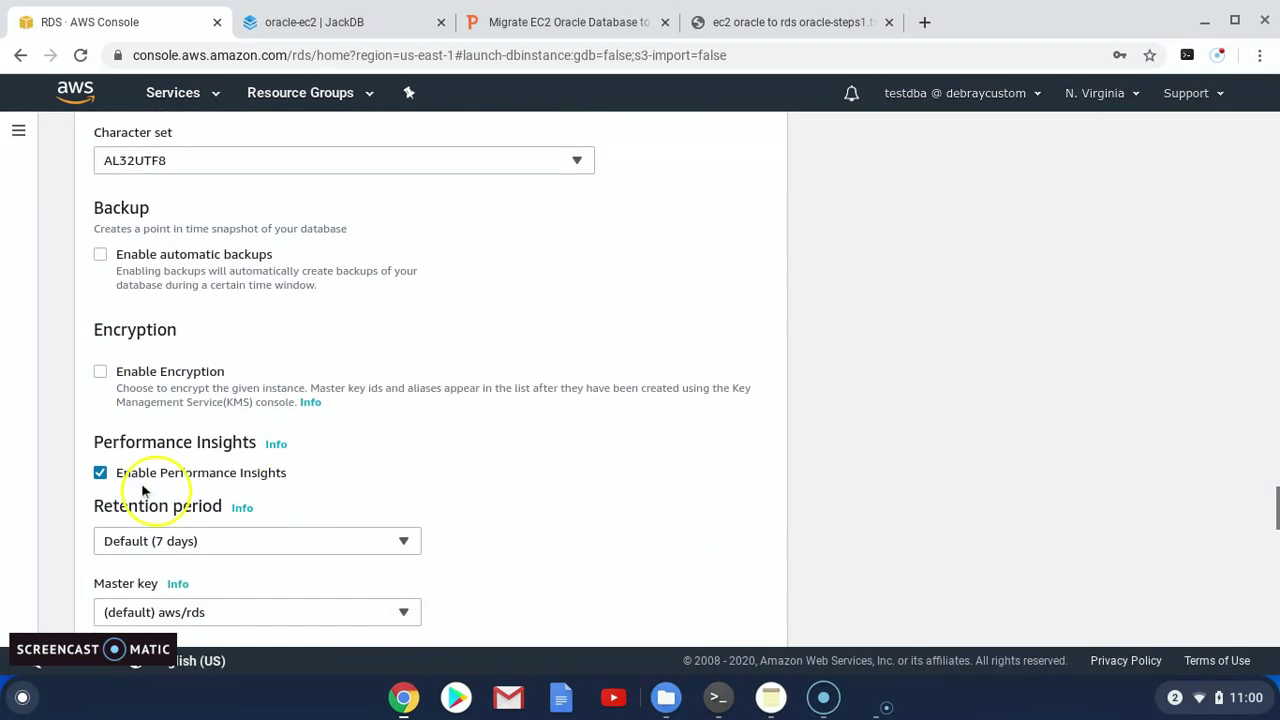
{"action": "left_click", "coordinate": [378, 475]}
Create the Oracle database-1 instance with these settings
{"action": "scroll", "coordinate": [378, 478], "scroll_direction": "down", "scroll_amount": 5}
{"action": "scroll", "coordinate": [378, 484], "scroll_direction": "down", "scroll_amount": 5}
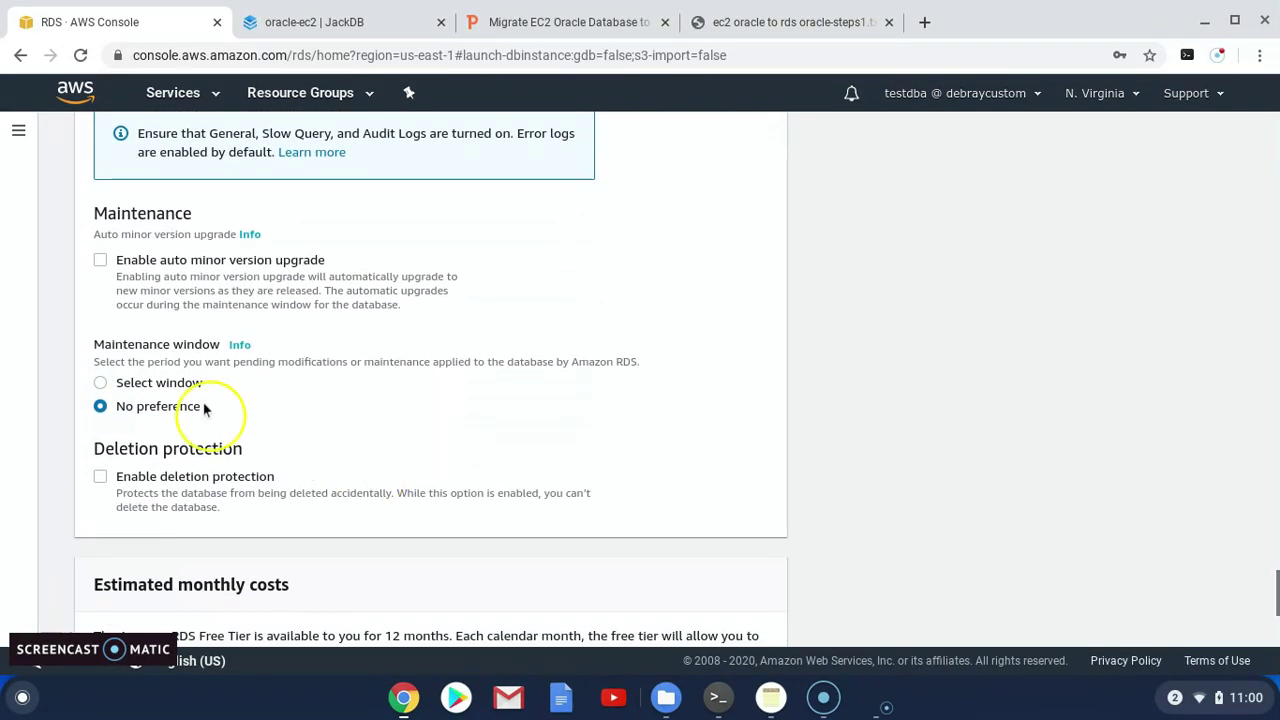
{"action": "scroll", "coordinate": [245, 452], "scroll_direction": "down", "scroll_amount": 3}
{"action": "scroll", "coordinate": [238, 458], "scroll_direction": "down", "scroll_amount": 3}
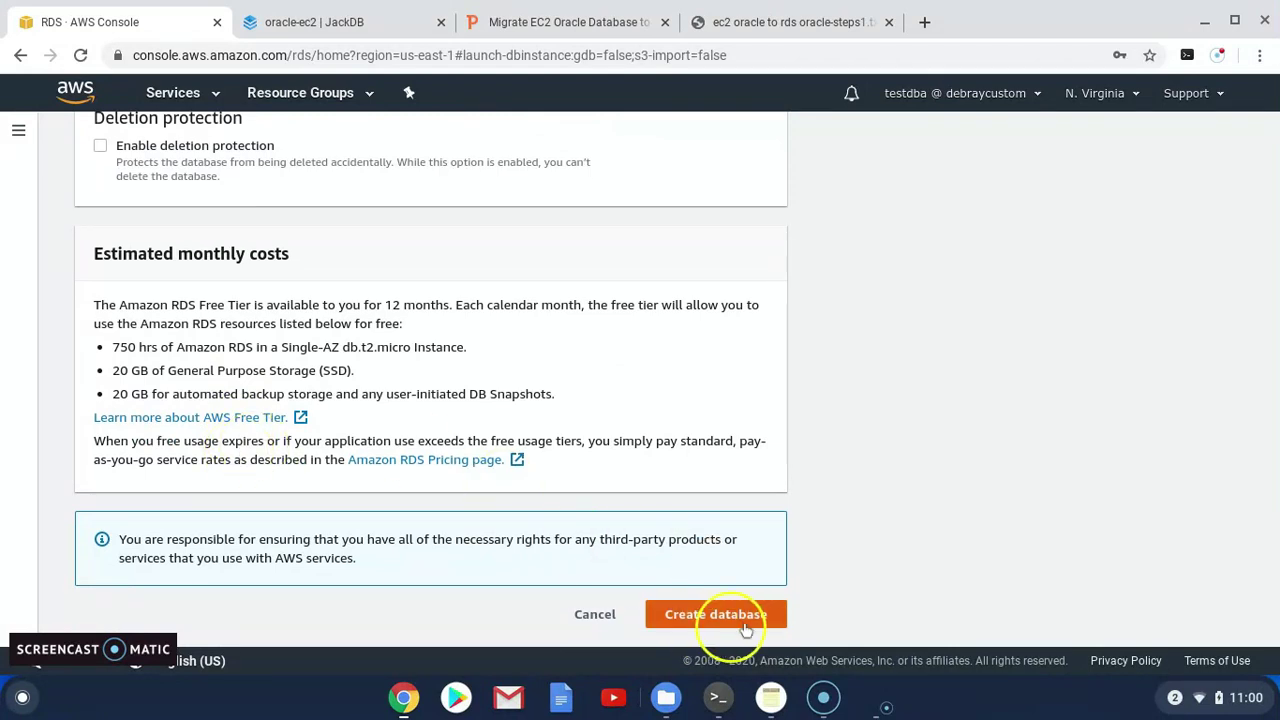
{"action": "left_click", "coordinate": [732, 613]}
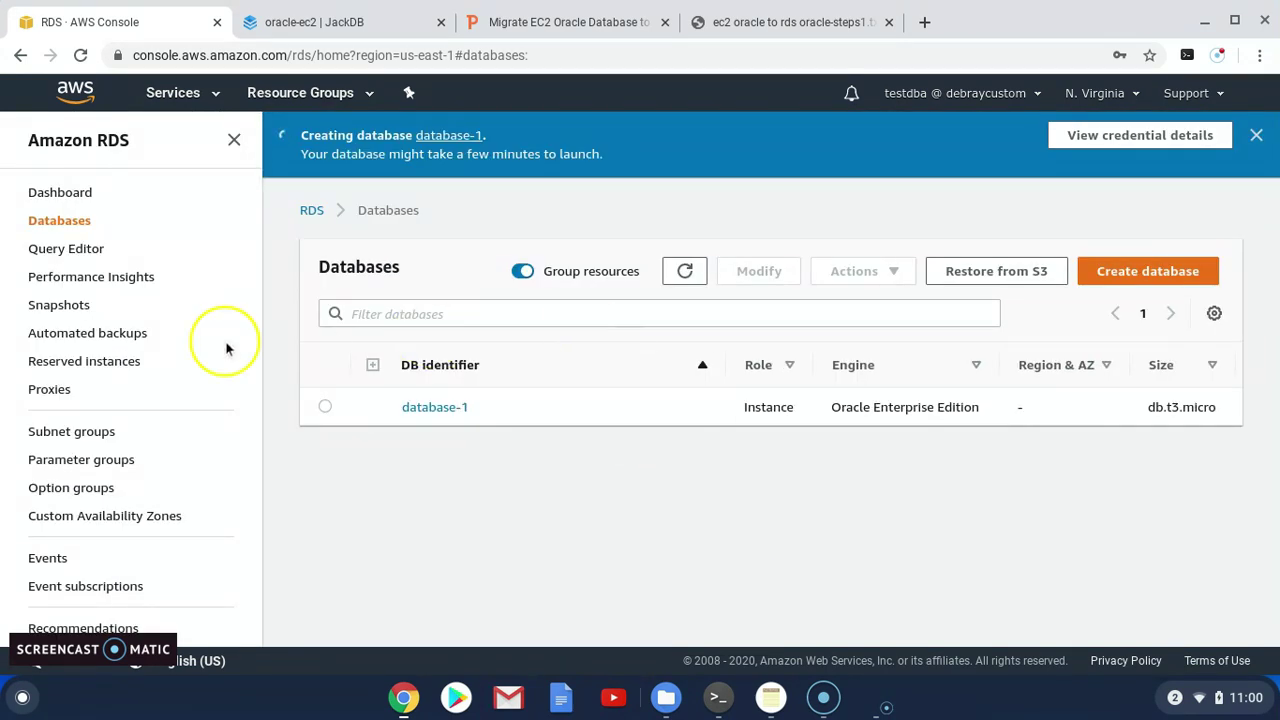
Switch from RDS to the EC2 dashboard through the Services menu
{"action": "left_click", "coordinate": [214, 95]}
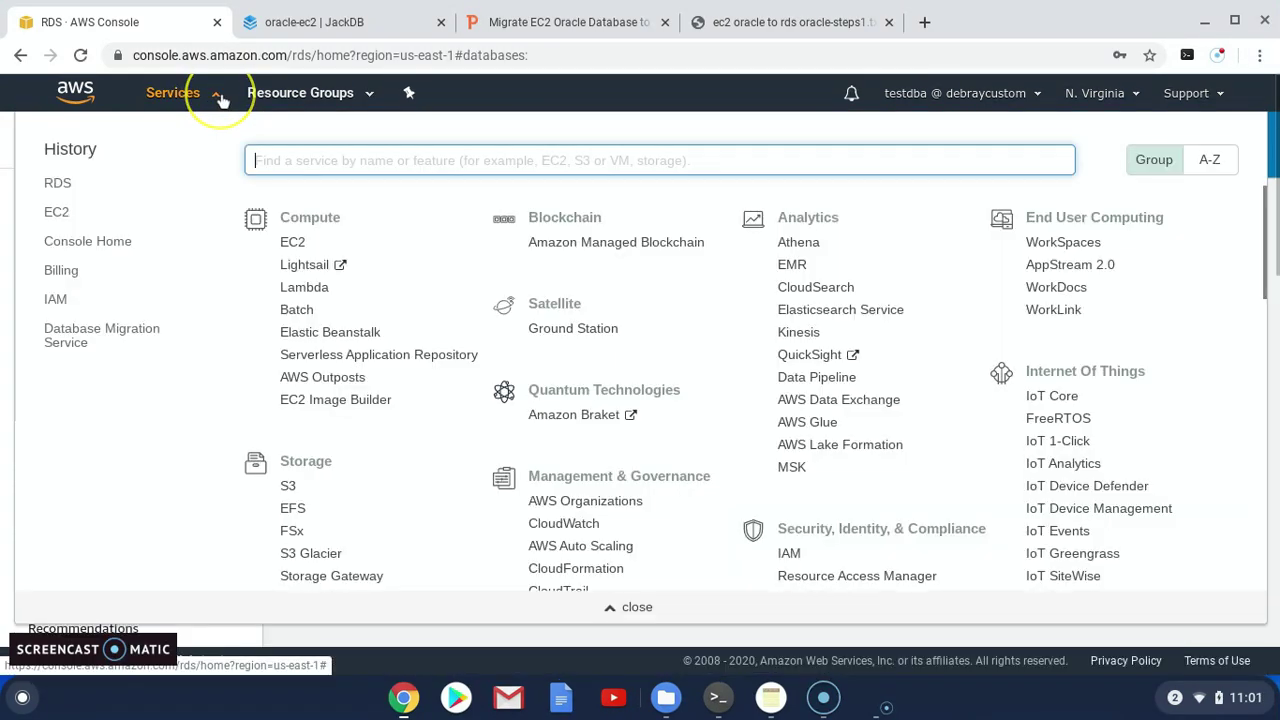
{"action": "left_click", "coordinate": [57, 212]}
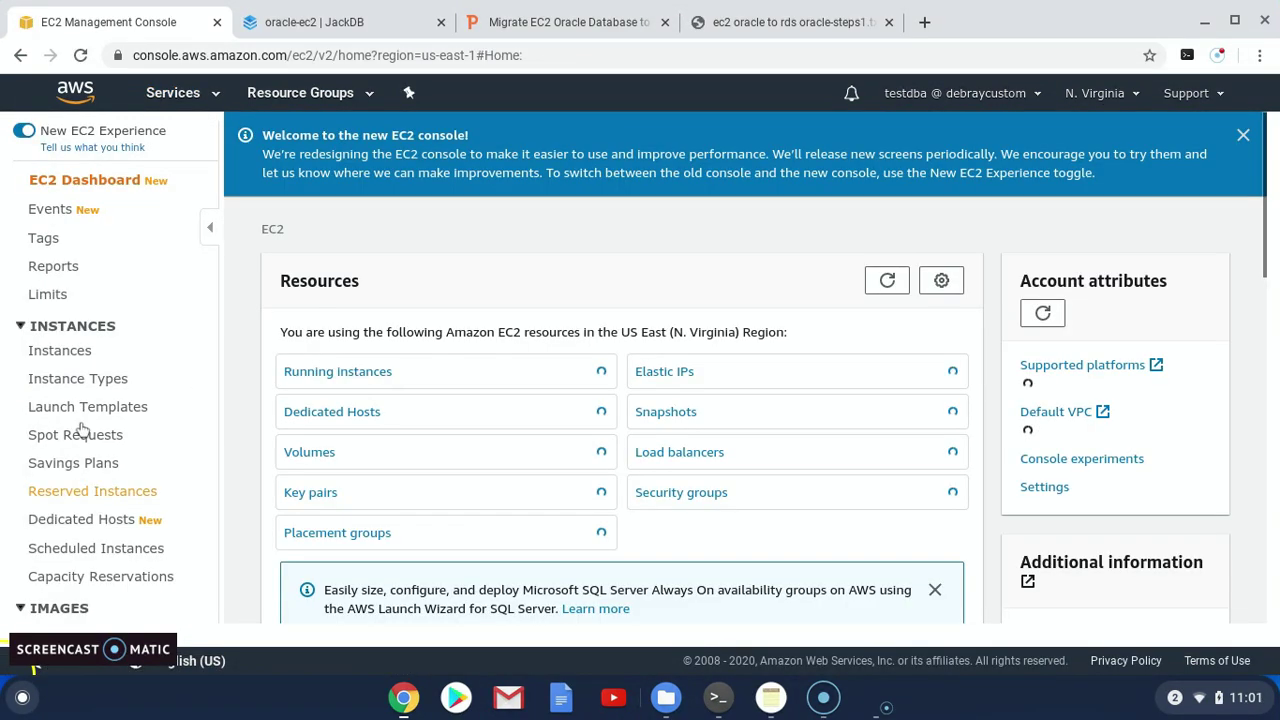
{"action": "left_click", "coordinate": [88, 393]}
Filter the EC2 security groups to dbsg and open its details
{"action": "scroll", "coordinate": [88, 408], "scroll_direction": "down", "scroll_amount": 5}
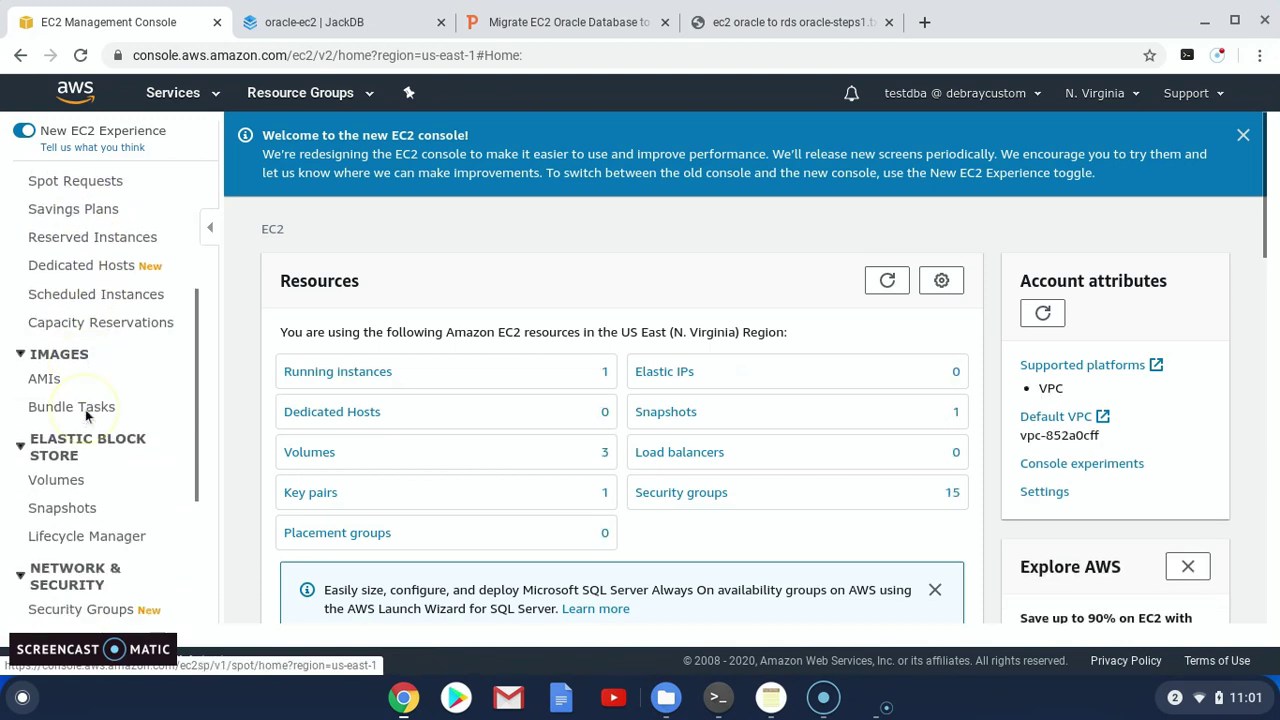
{"action": "scroll", "coordinate": [85, 409], "scroll_direction": "down", "scroll_amount": 1}
{"action": "left_click", "coordinate": [105, 463]}
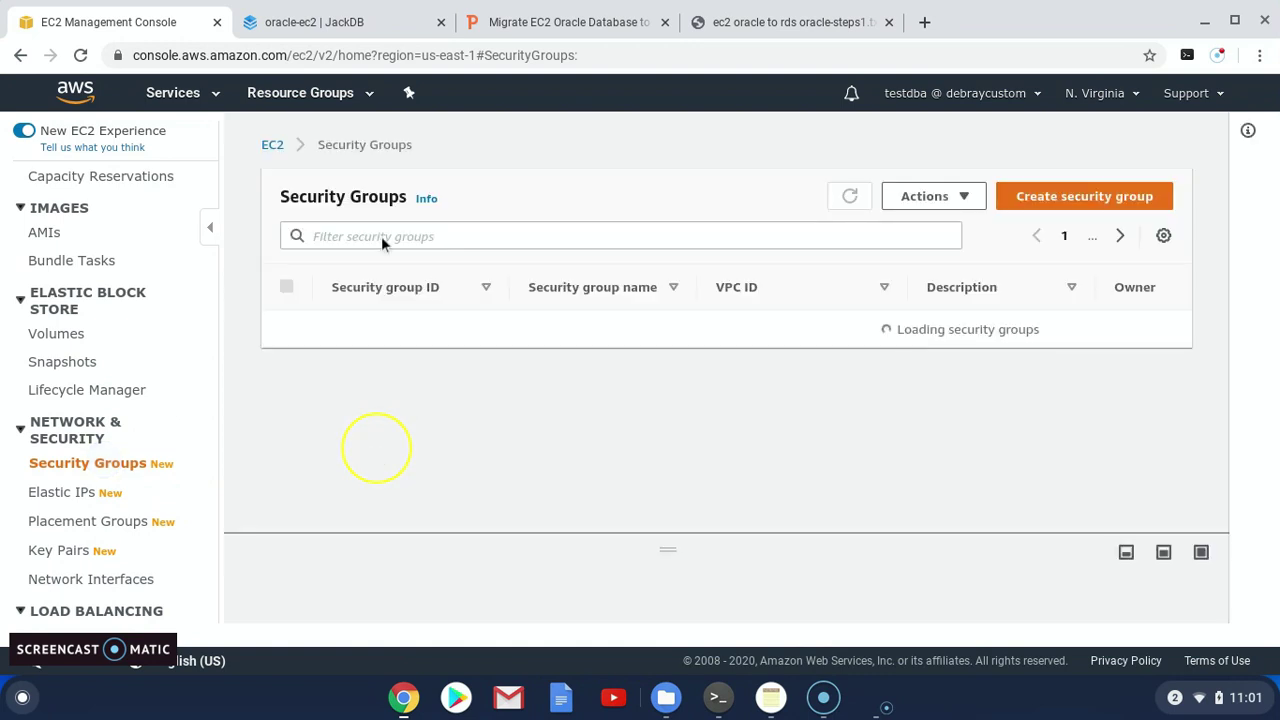
{"action": "left_click", "coordinate": [380, 236]}
{"action": "type", "text": "dbsg"}
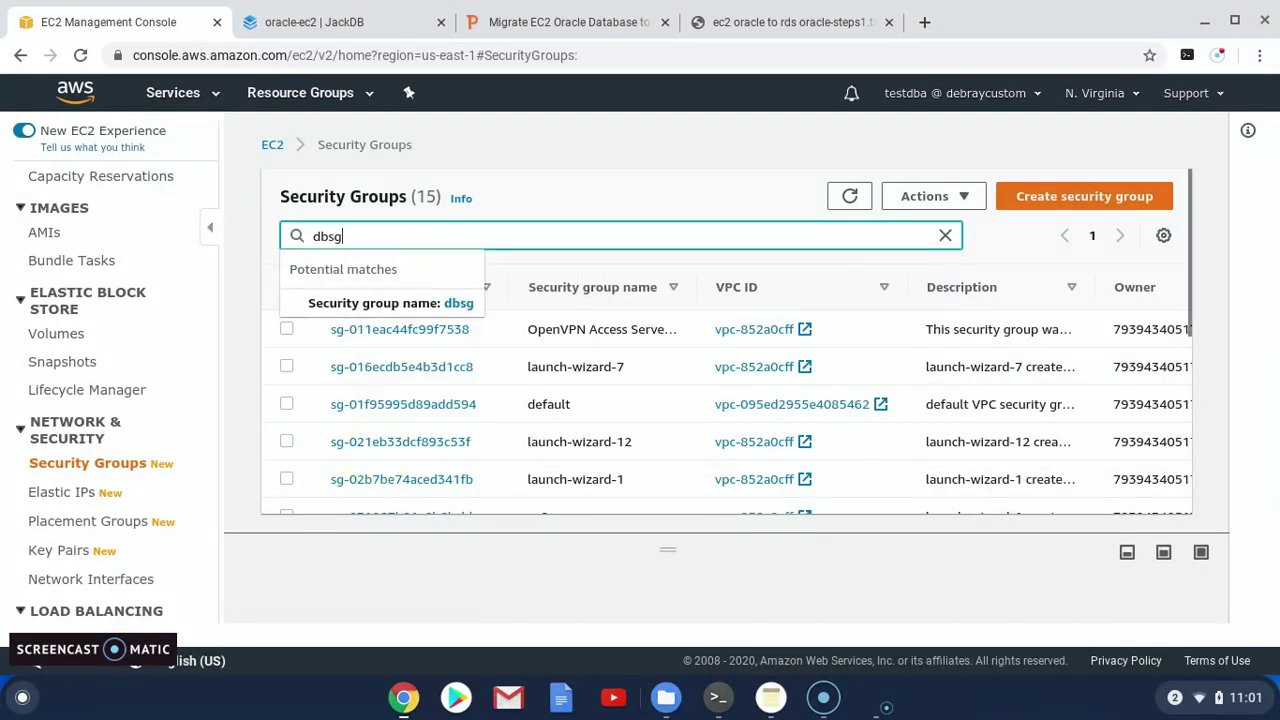
{"action": "left_click", "coordinate": [457, 295]}
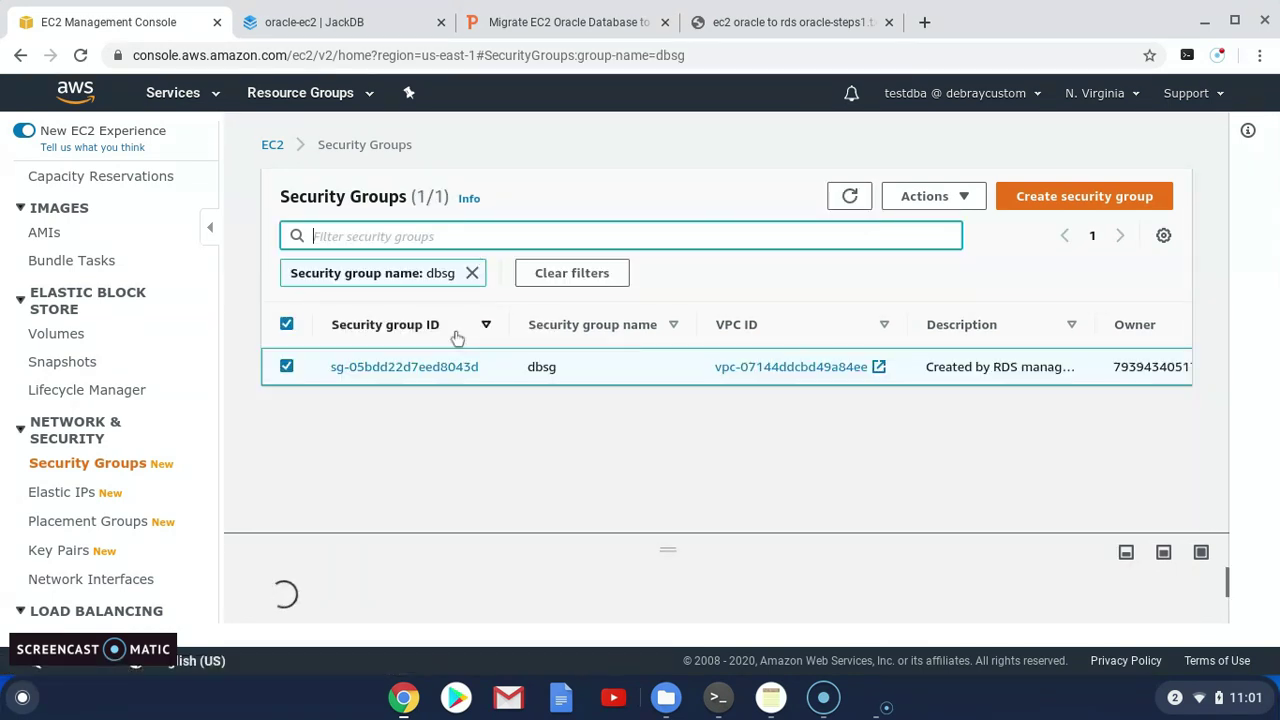
{"action": "left_click", "coordinate": [413, 370]}
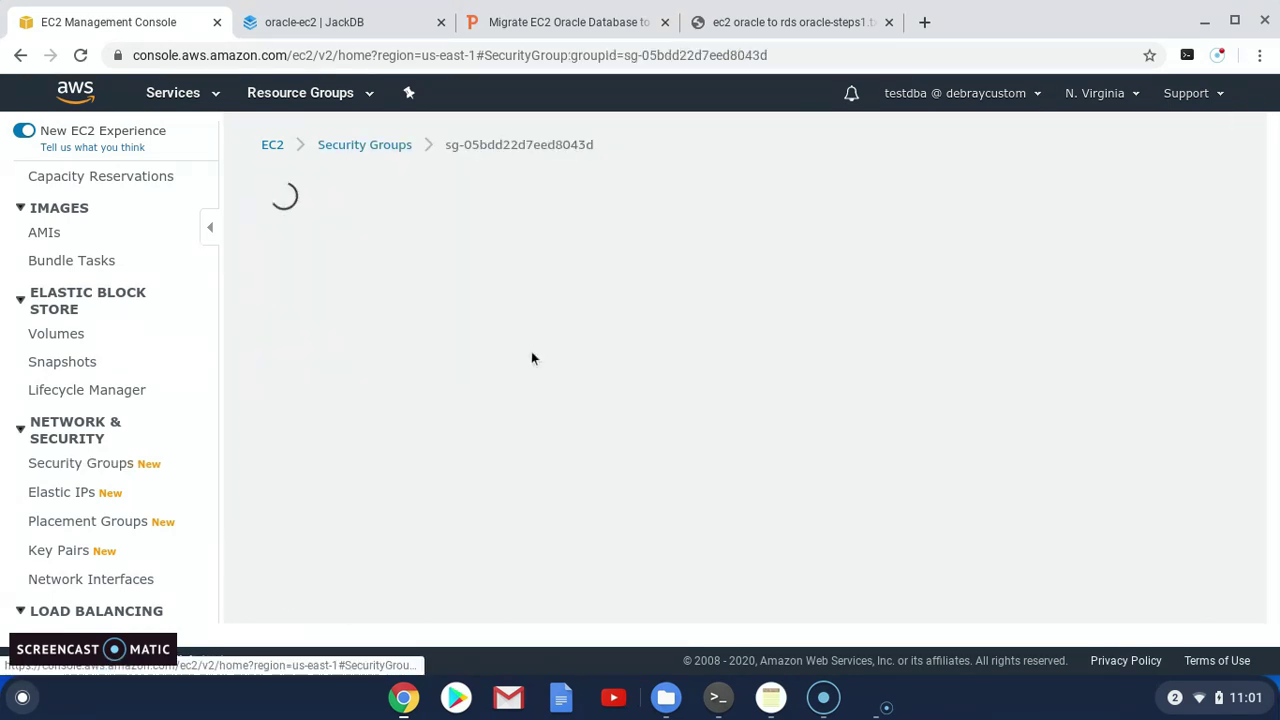
Confirm dbsg's inbound and outbound rules allow all traffic
{"action": "scroll", "coordinate": [555, 385], "scroll_direction": "down", "scroll_amount": 1}
{"action": "scroll", "coordinate": [578, 403], "scroll_direction": "down", "scroll_amount": 1}
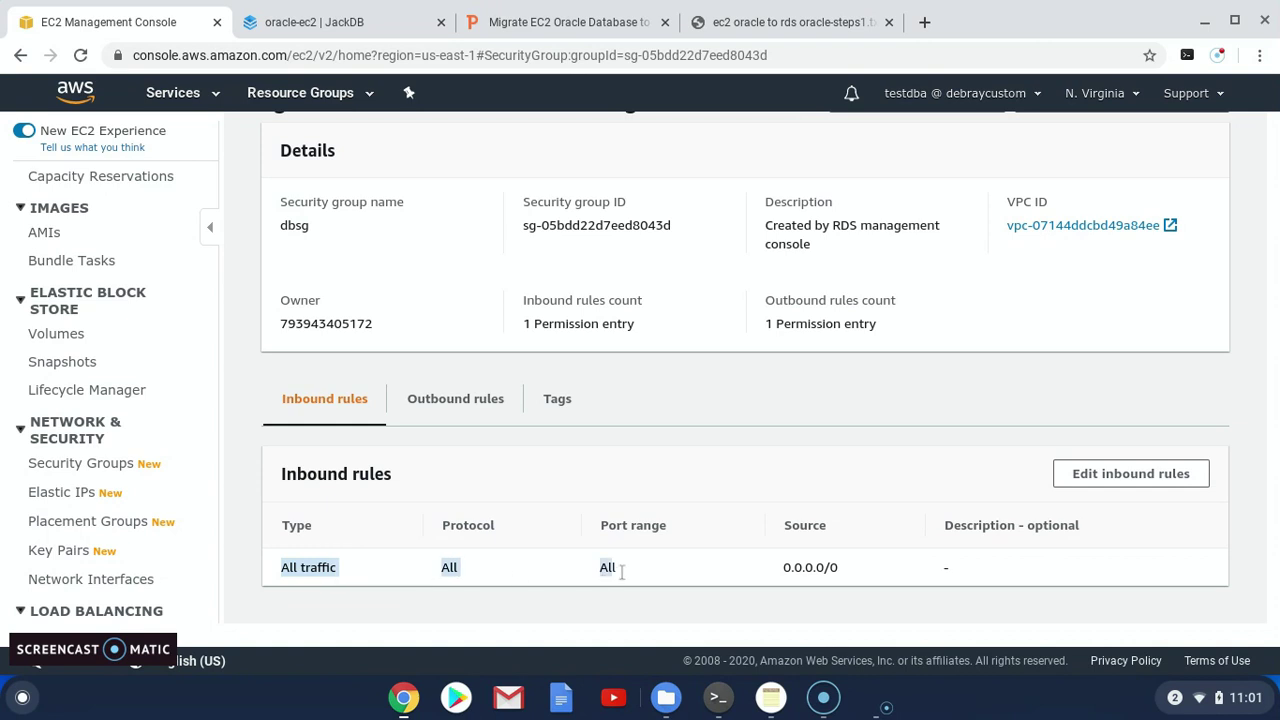
{"action": "left_click_drag", "start_coordinate": [621, 572], "coordinate": [832, 584]}
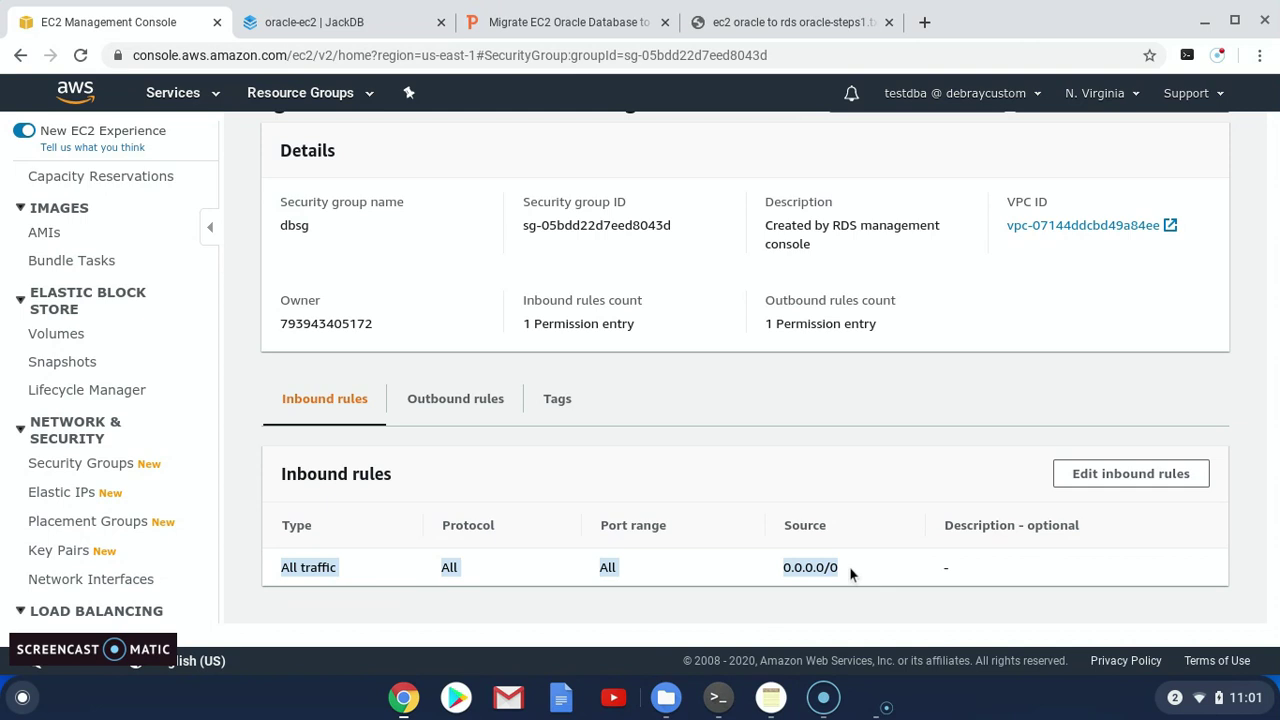
{"action": "left_click", "coordinate": [286, 570]}
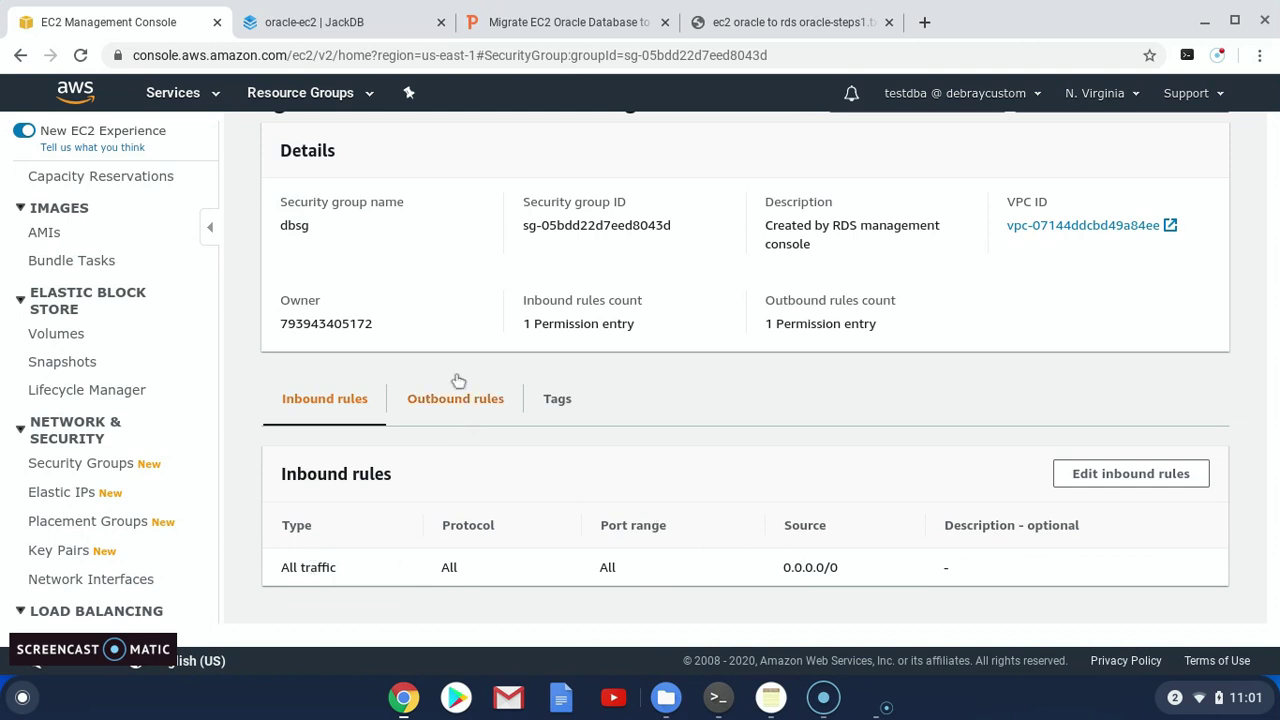
{"action": "left_click", "coordinate": [440, 403]}
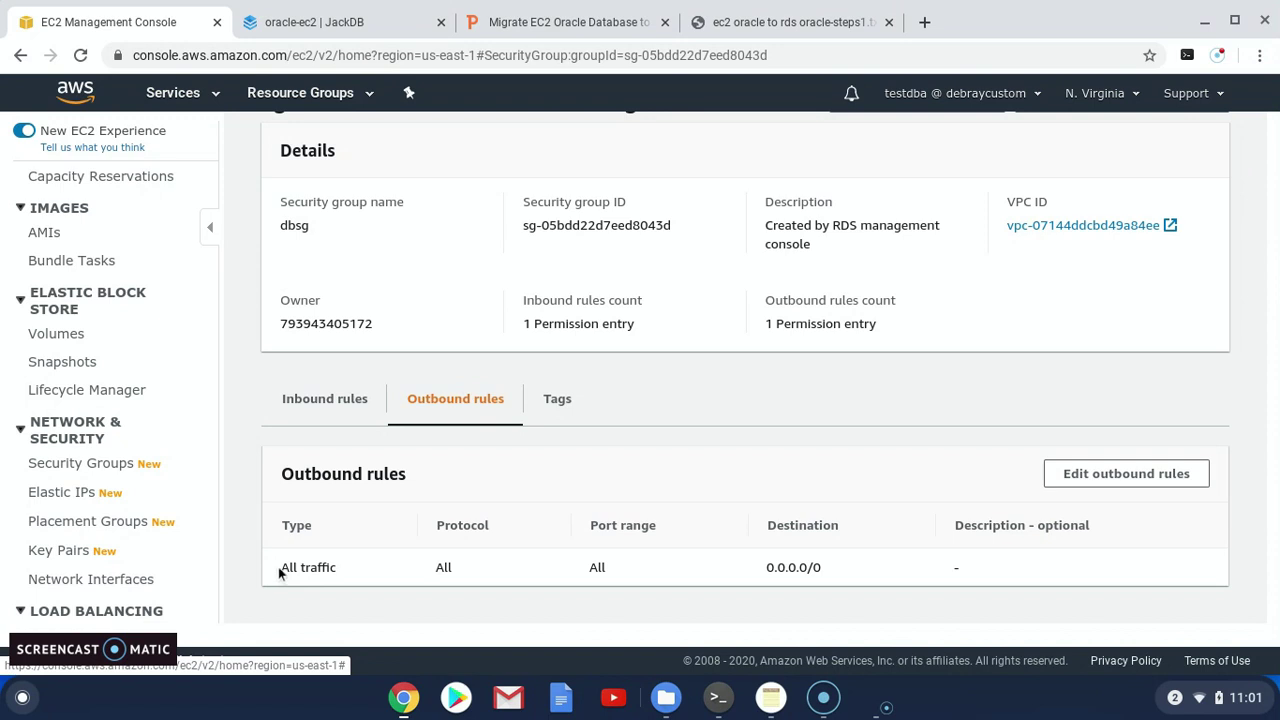
{"action": "left_click_drag", "start_coordinate": [279, 571], "coordinate": [748, 556]}
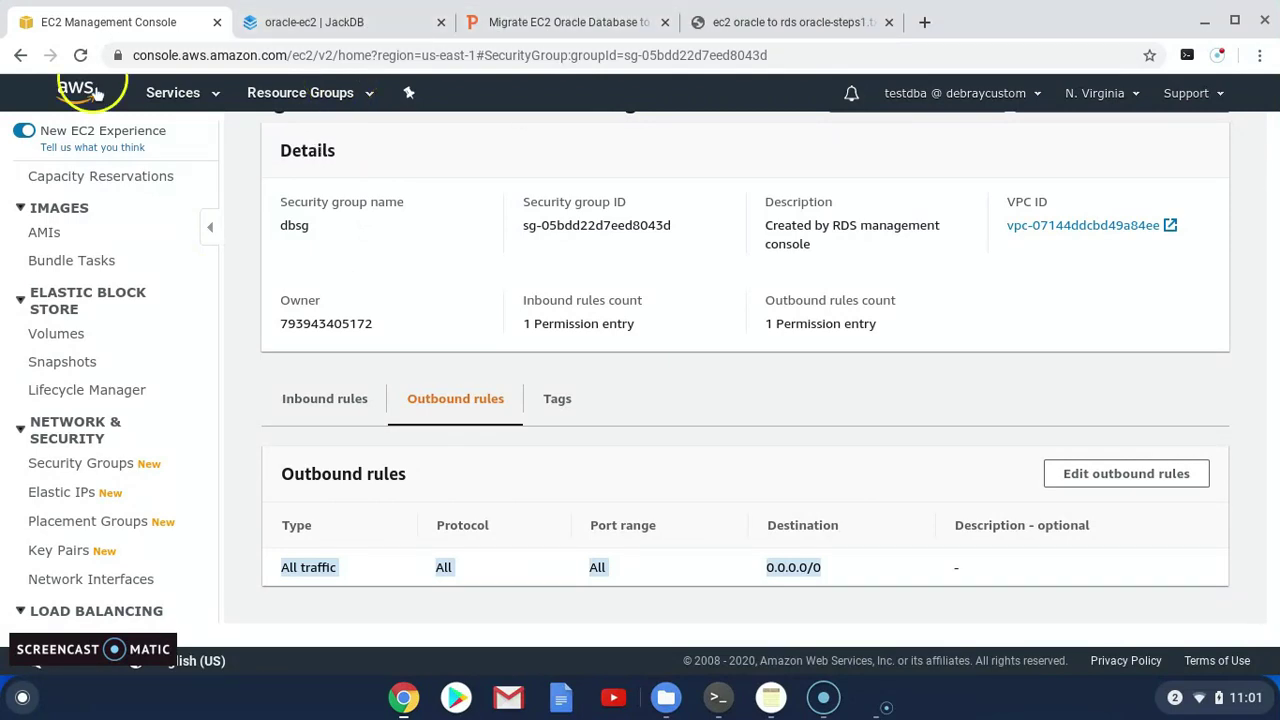
Return to database-1's details in the RDS console
{"action": "scroll", "coordinate": [186, 300], "scroll_direction": "up", "scroll_amount": 1}
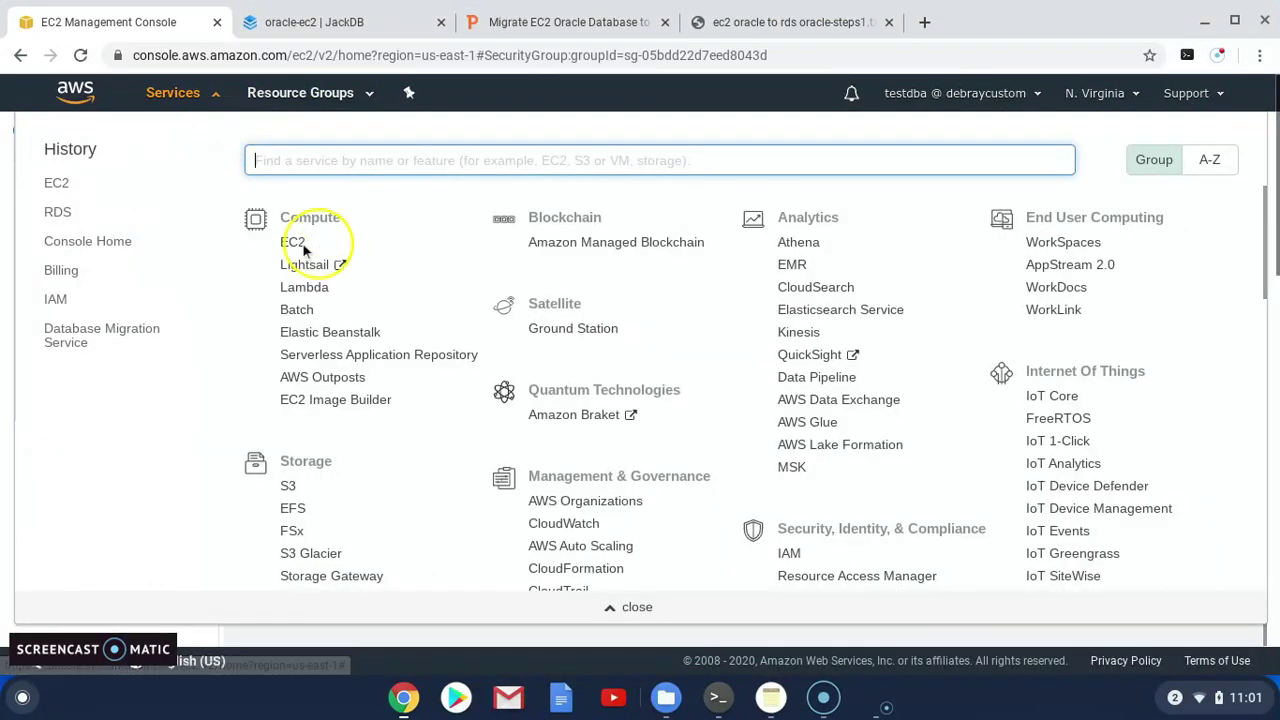
{"action": "left_click", "coordinate": [56, 212]}
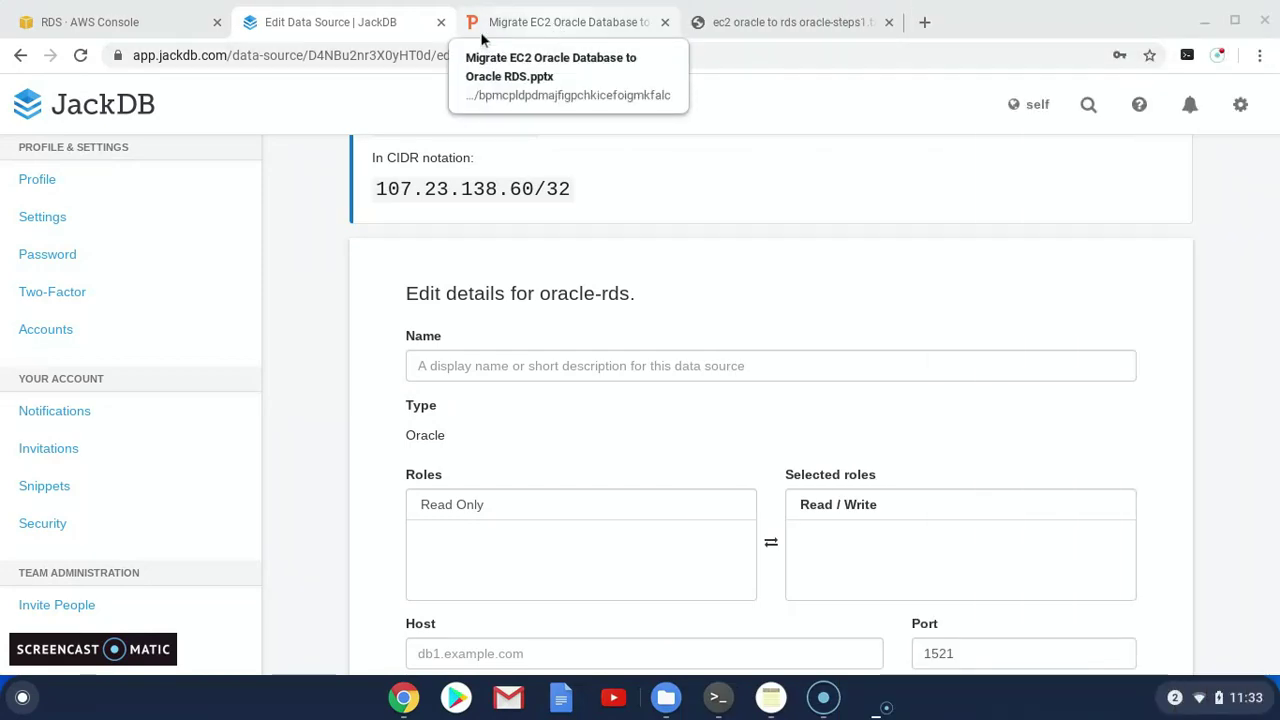
{"action": "left_click", "coordinate": [103, 22]}
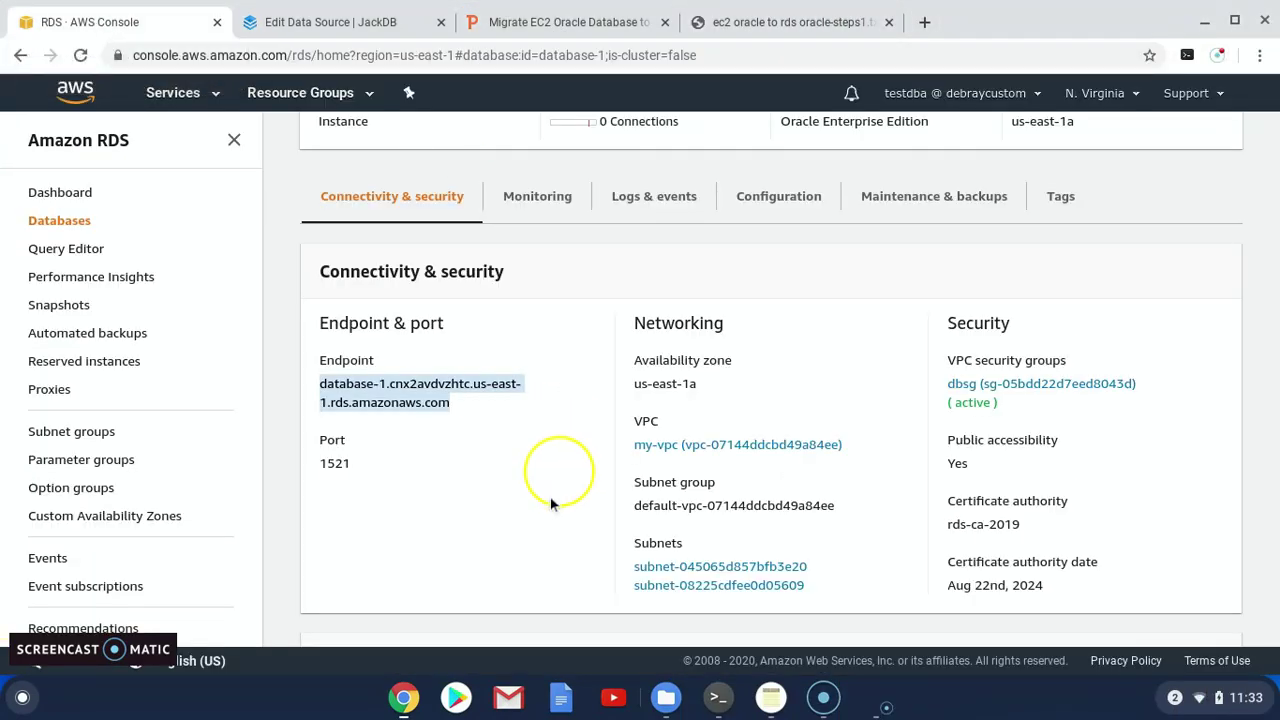
Copy the endpoint database-1.cnx2avdvzhtc.us-east-1.rds.amazonaws.com and return to JackDB's data source form
{"action": "scroll", "coordinate": [561, 470], "scroll_direction": "up", "scroll_amount": 3}
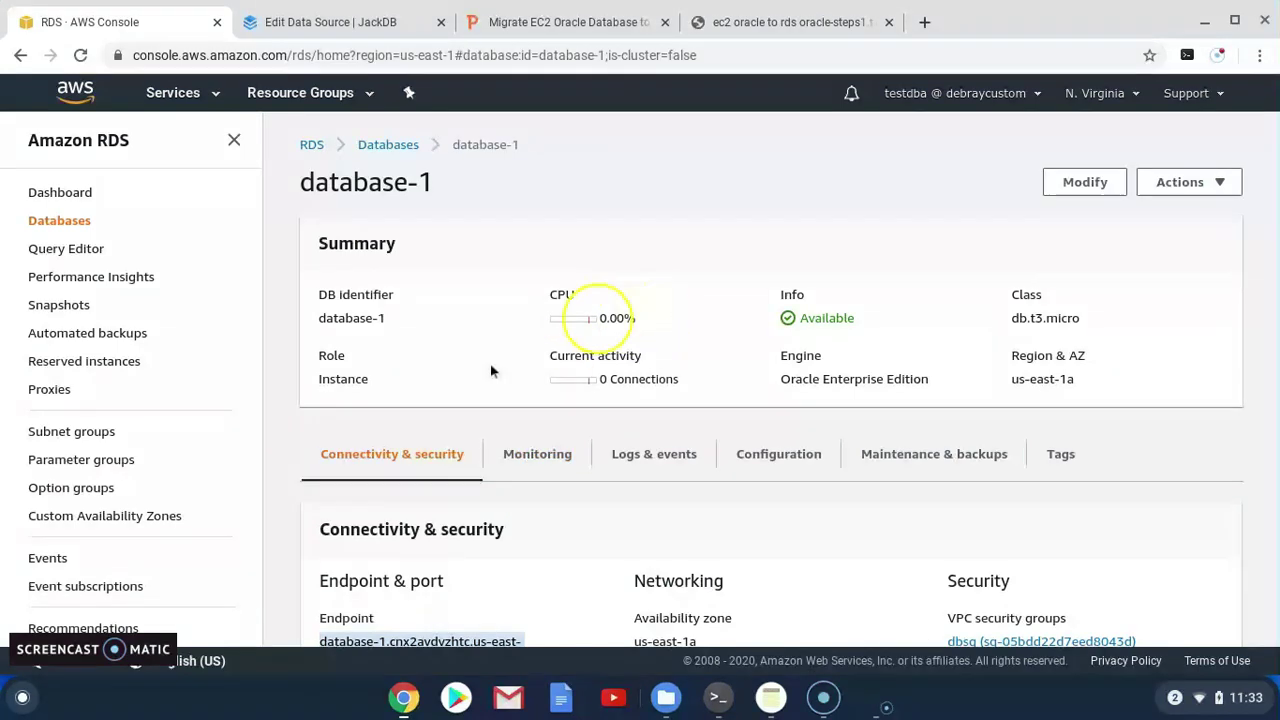
{"action": "scroll", "coordinate": [456, 363], "scroll_direction": "down", "scroll_amount": 3}
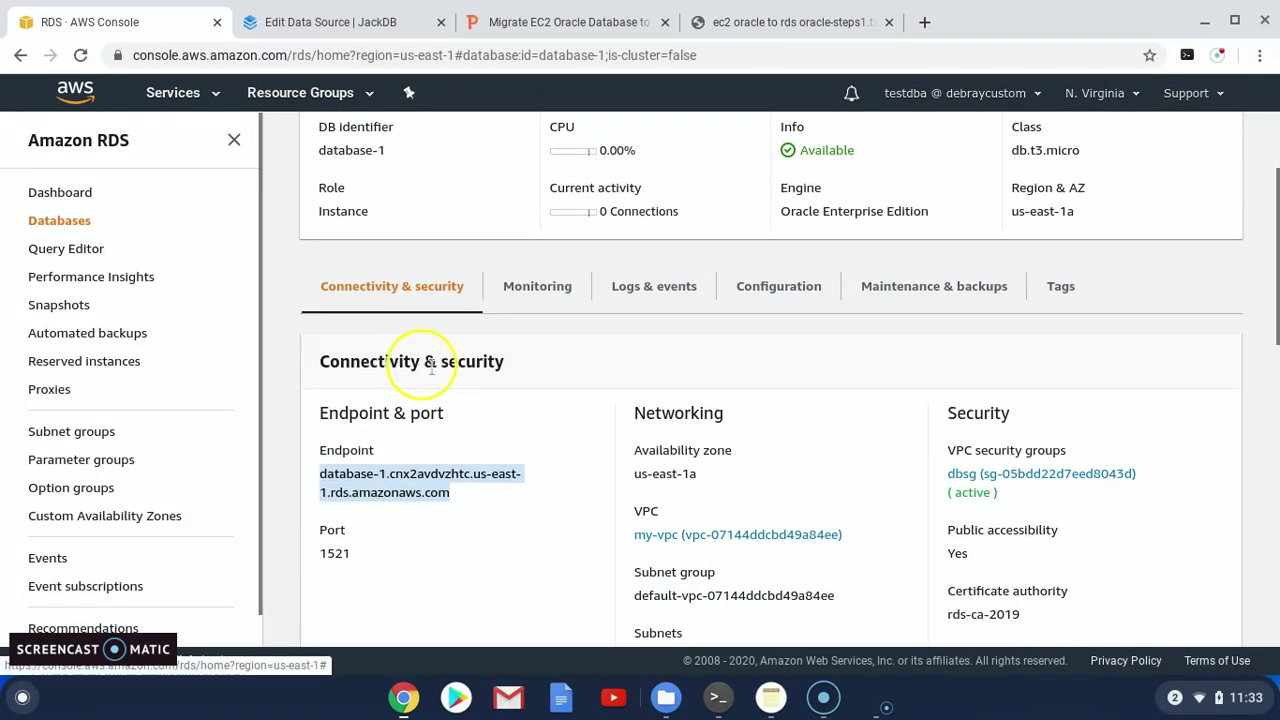
{"action": "left_click", "coordinate": [1210, 362]}
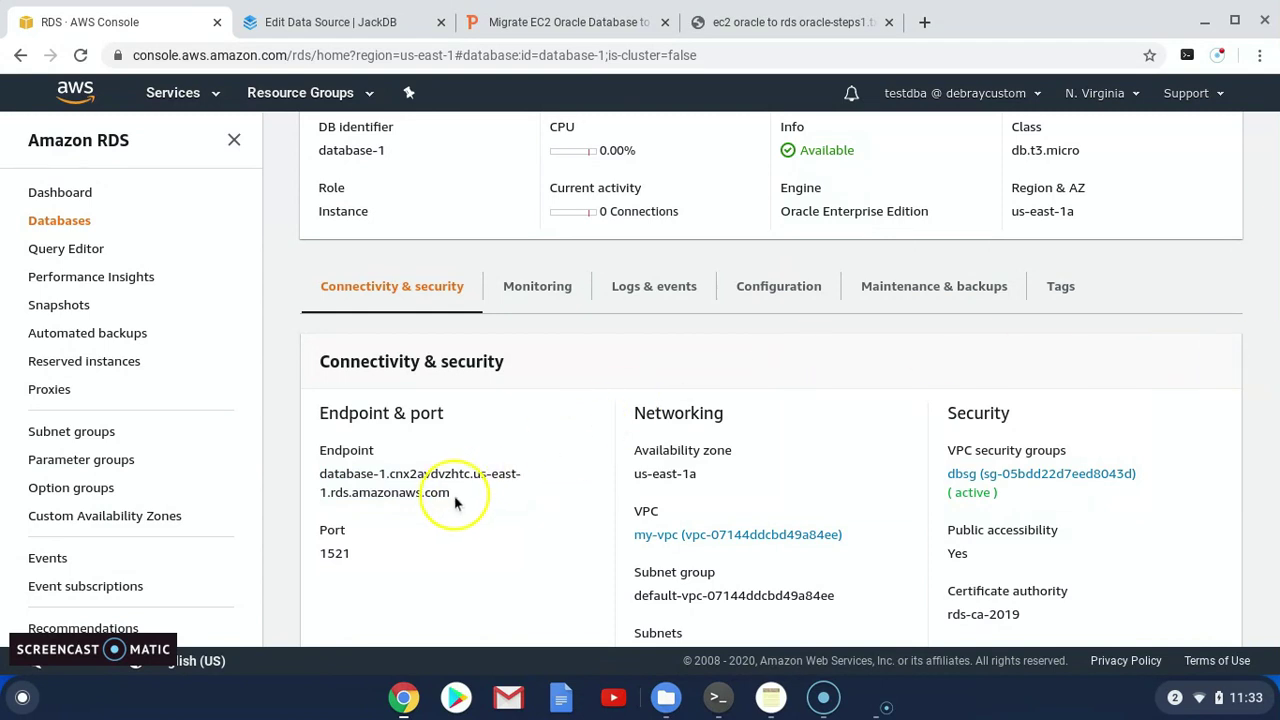
{"action": "scroll", "coordinate": [414, 488], "scroll_direction": "up", "scroll_amount": 1}
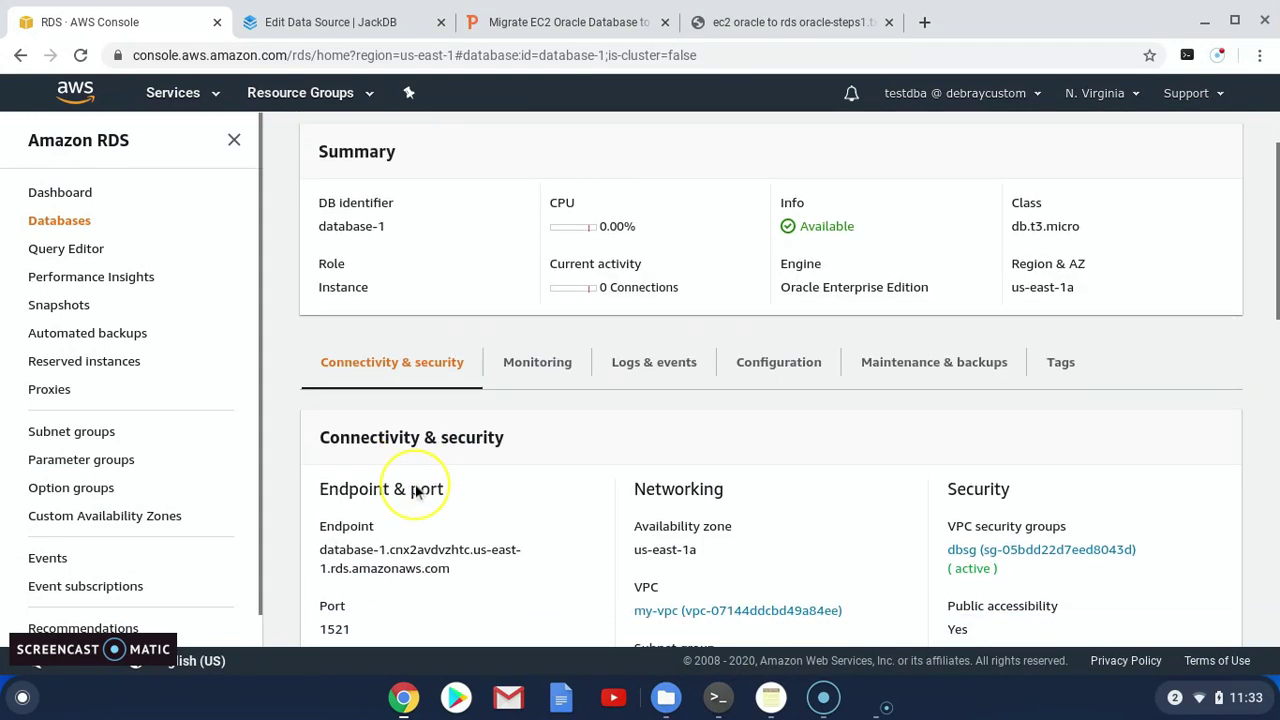
{"action": "scroll", "coordinate": [415, 484], "scroll_direction": "down", "scroll_amount": 1}
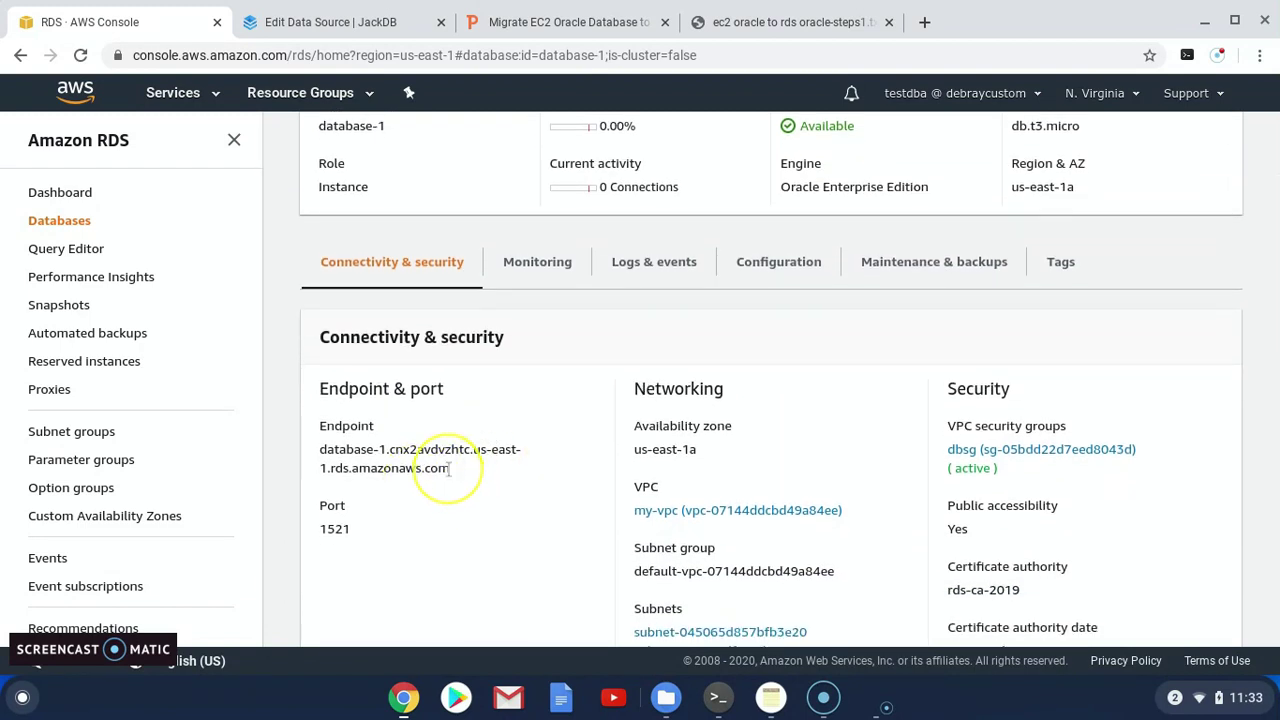
{"action": "left_click_drag", "start_coordinate": [453, 478], "coordinate": [318, 447]}
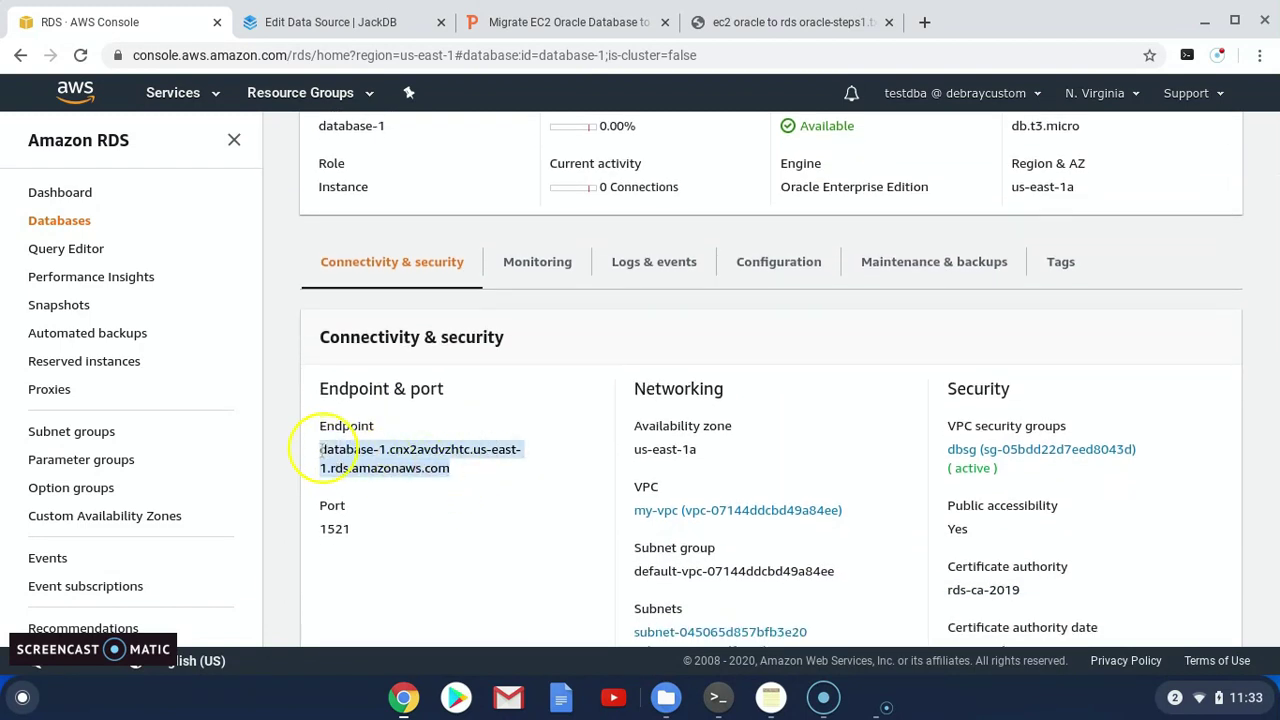
{"action": "left_click", "coordinate": [352, 26]}
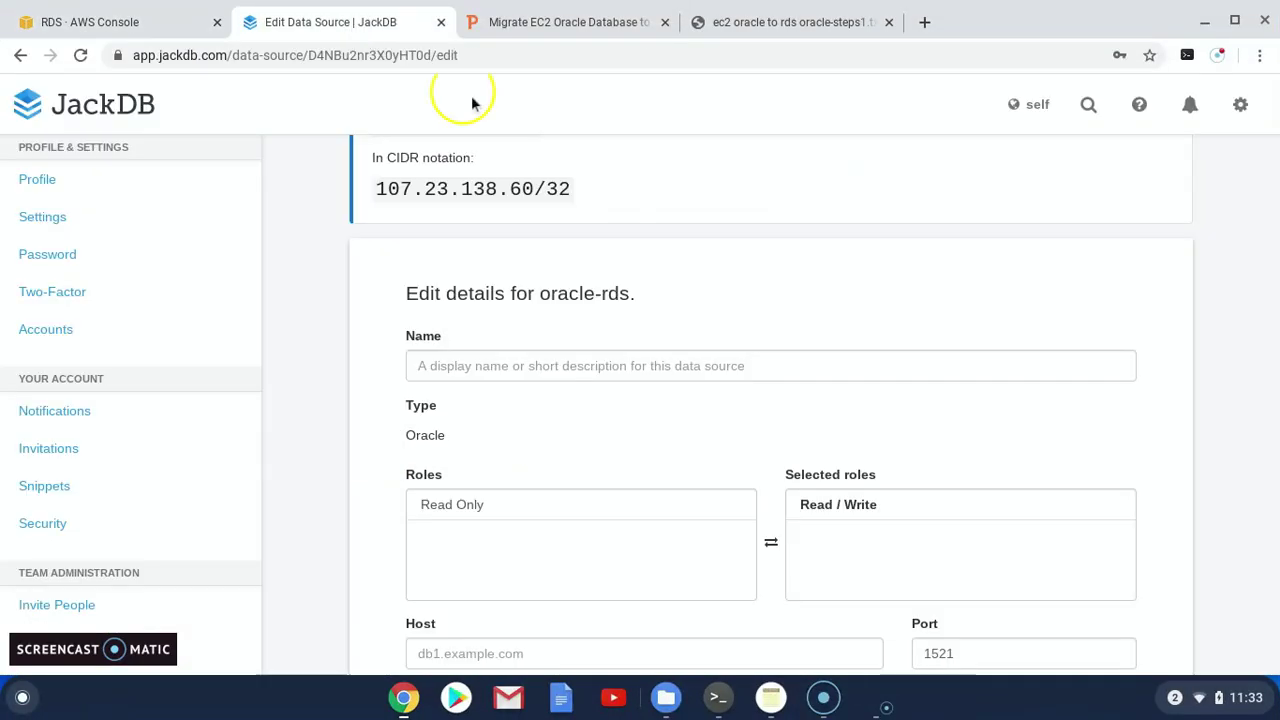
Name the data source oracle-rds and set its host to the RDS endpoint
{"action": "left_click", "coordinate": [511, 373]}
{"action": "type", "text": "oracle-rds"}
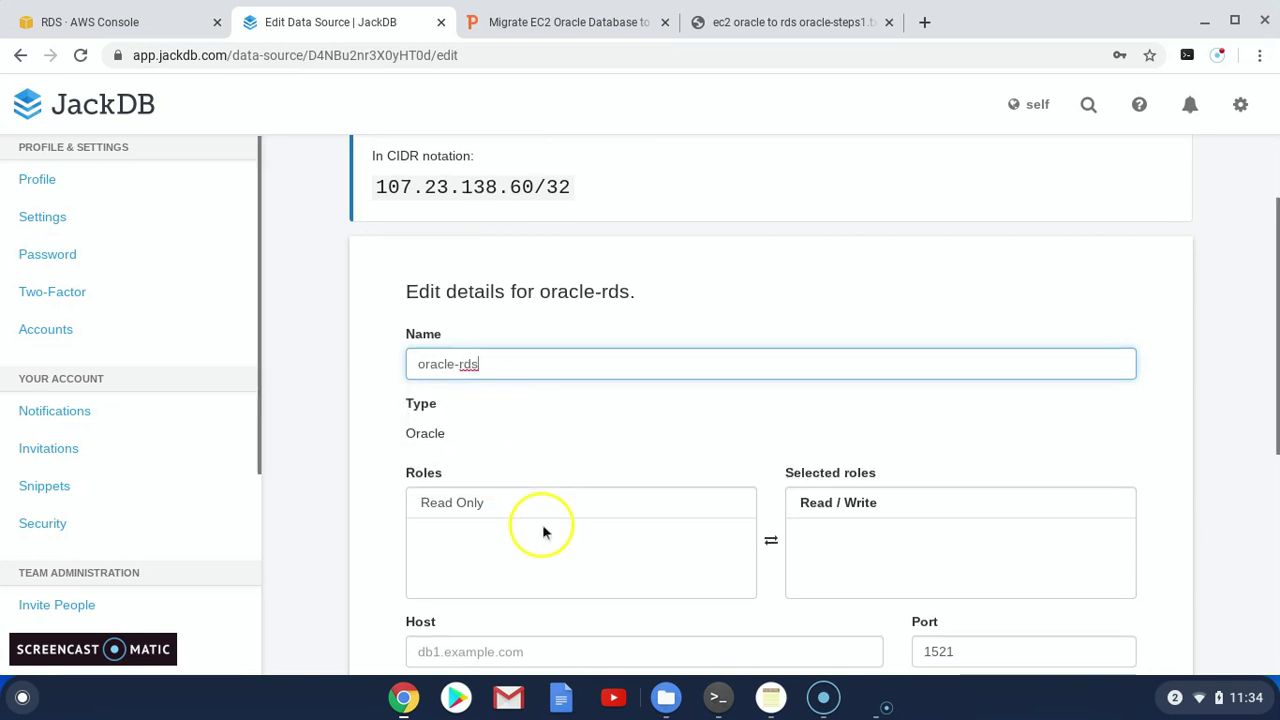
{"action": "scroll", "coordinate": [895, 517], "scroll_direction": "down", "scroll_amount": 1}
{"action": "scroll", "coordinate": [630, 549], "scroll_direction": "down", "scroll_amount": 1}
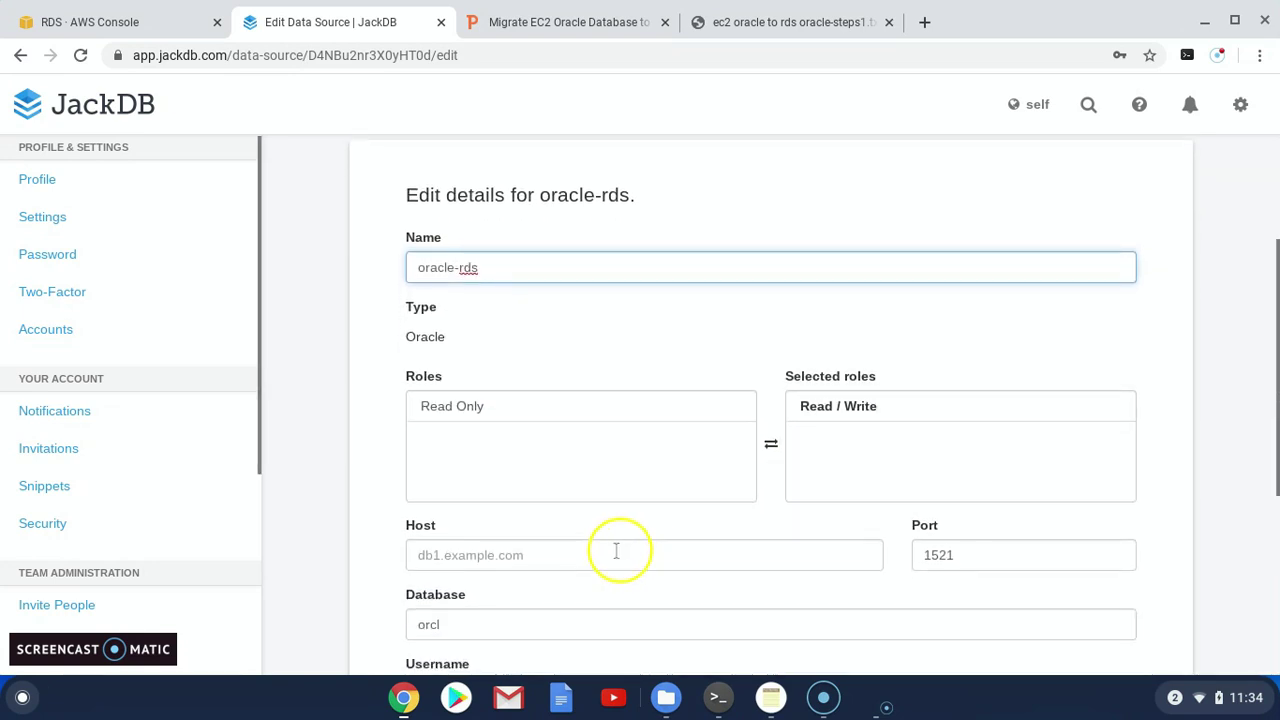
{"action": "left_click", "coordinate": [466, 556]}
{"action": "left_click", "coordinate": [665, 513]}
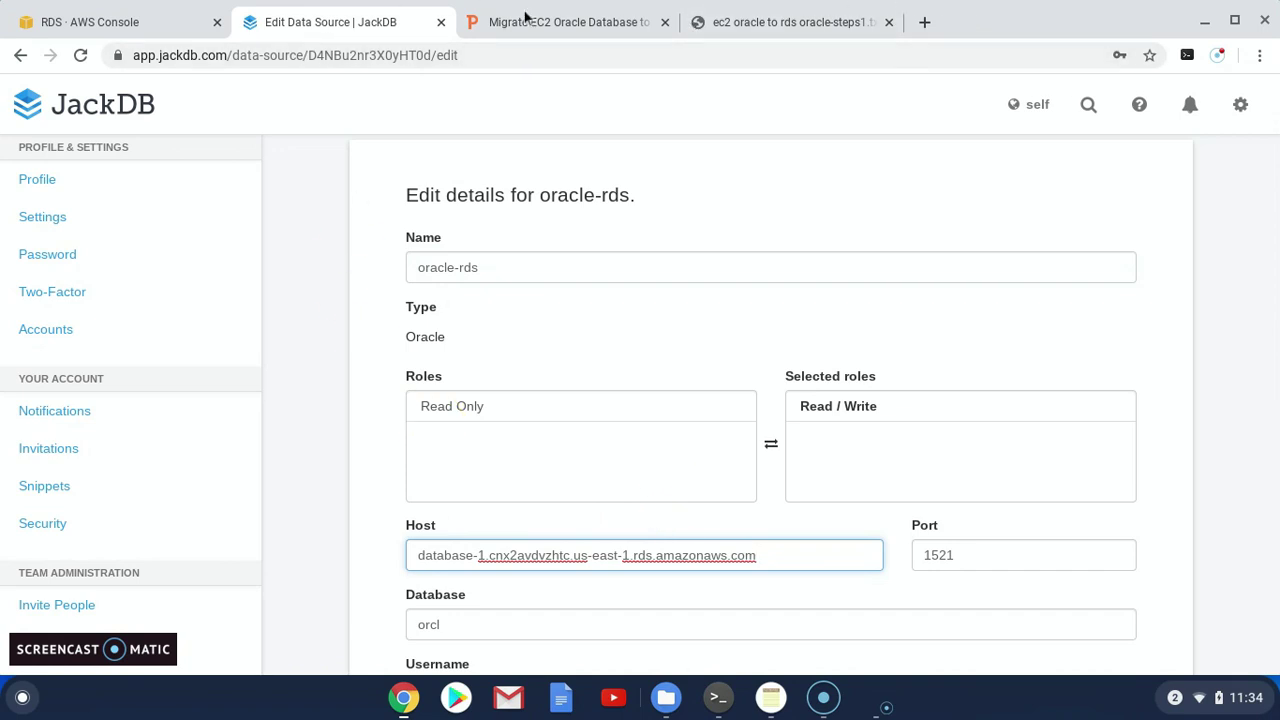
Enter the DBA username and password, then update the oracle-rds data source
{"action": "scroll", "coordinate": [971, 471], "scroll_direction": "down", "scroll_amount": 2}
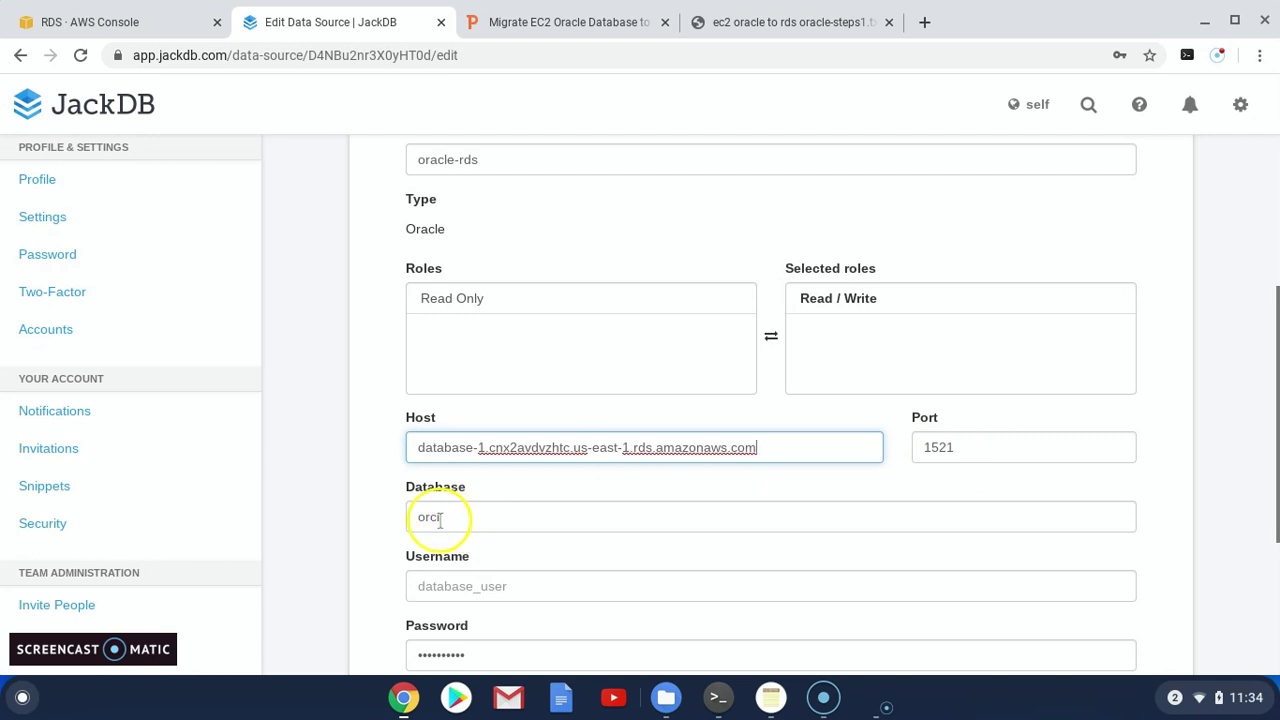
{"action": "left_click", "coordinate": [505, 588]}
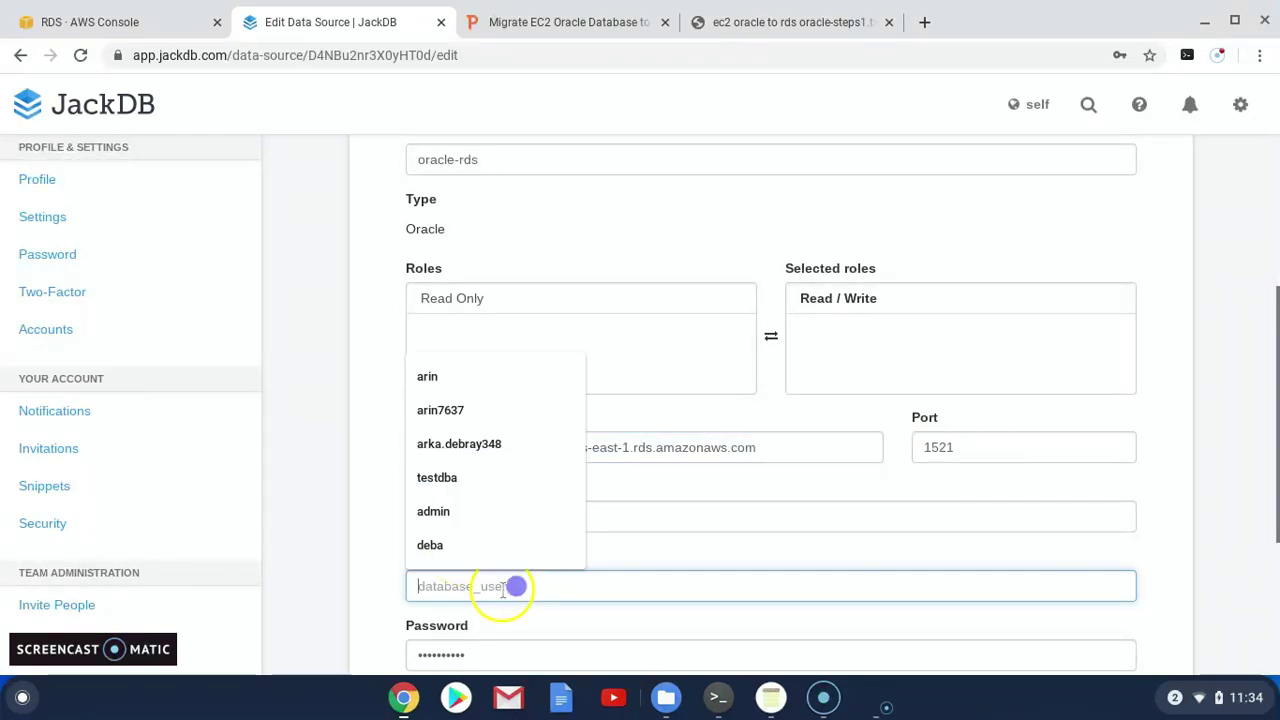
{"action": "type", "text": "testdba"}
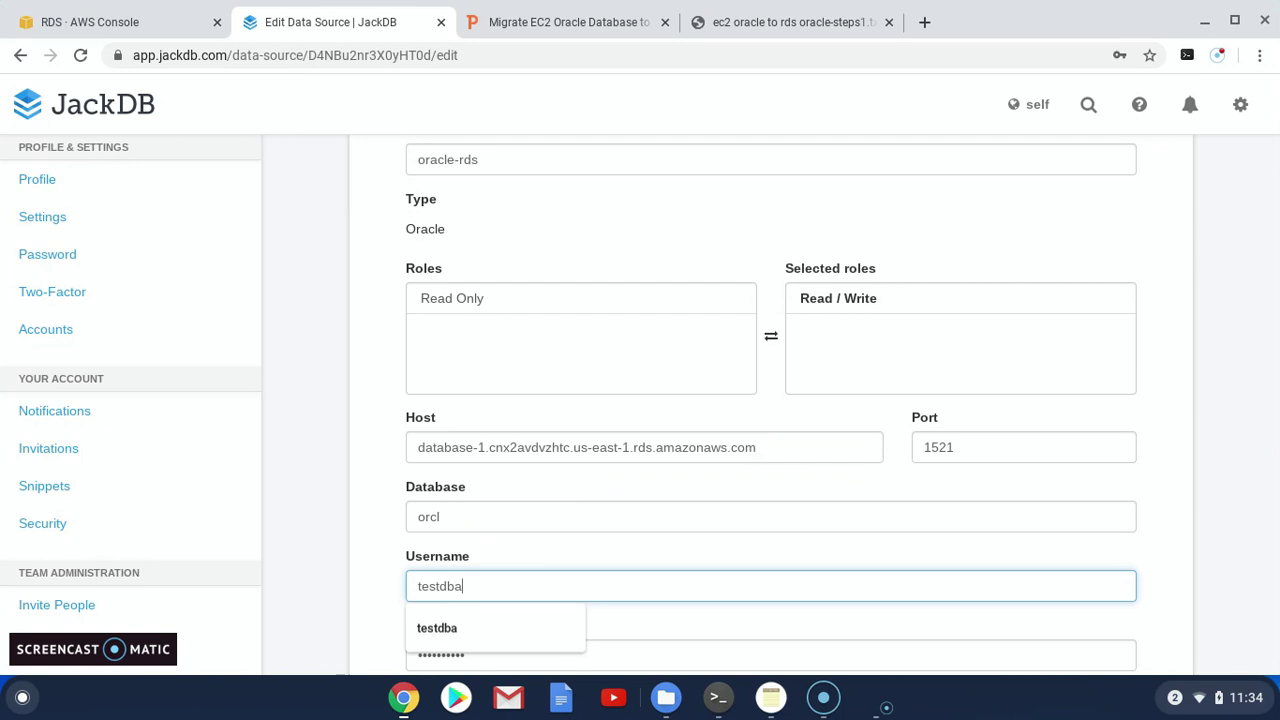
{"action": "left_click", "coordinate": [480, 586]}
{"action": "double_click", "coordinate": [491, 652]}
{"action": "type", "text": "t"}
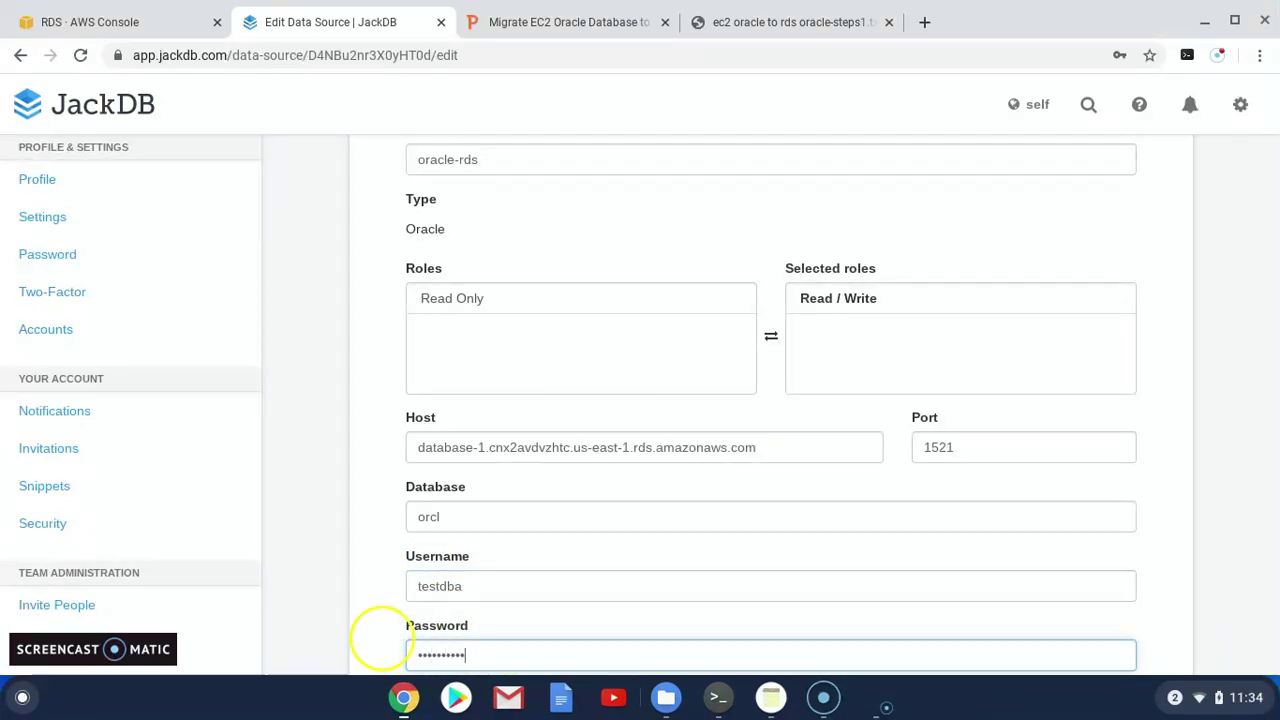
{"action": "scroll", "coordinate": [400, 606], "scroll_direction": "down", "scroll_amount": 2}
{"action": "scroll", "coordinate": [440, 578], "scroll_direction": "down", "scroll_amount": 1}
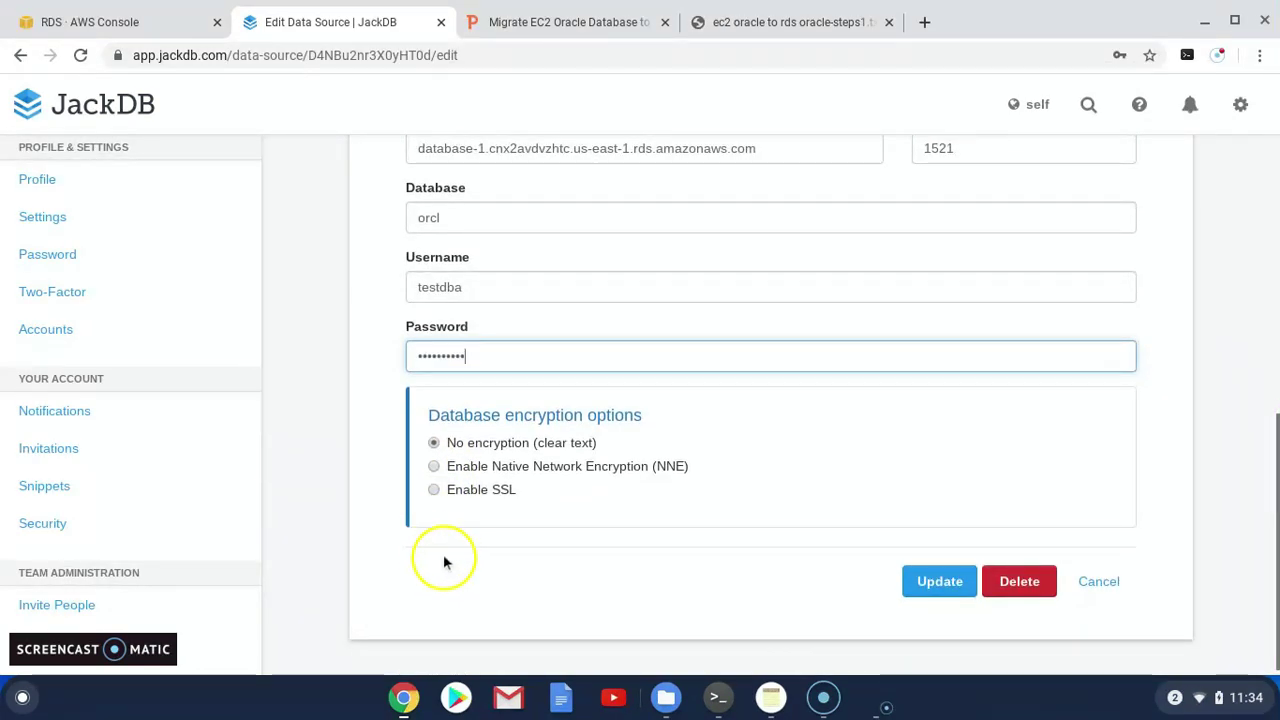
{"action": "left_click", "coordinate": [948, 587]}
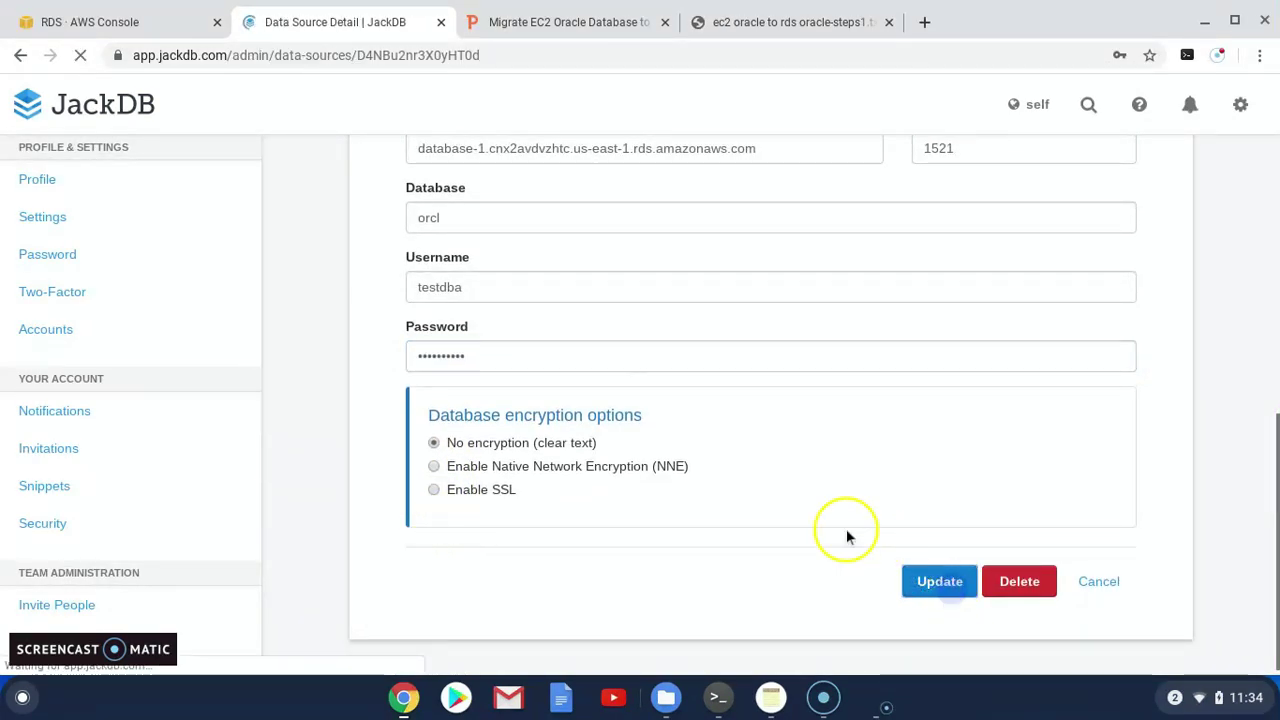
{"action": "left_click", "coordinate": [1124, 258]}
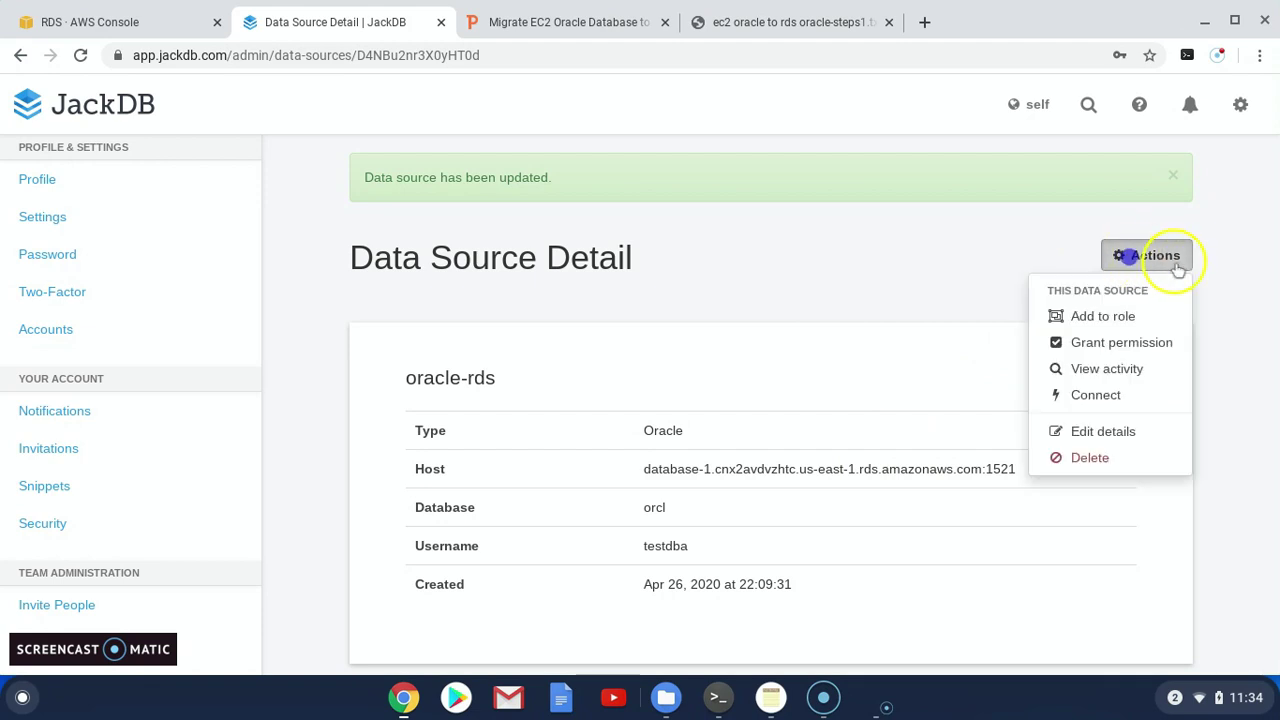
Connect to oracle-rds and run select name,open_mode from v$database, returning ORCL READ WRITE
{"action": "left_click", "coordinate": [1096, 395]}
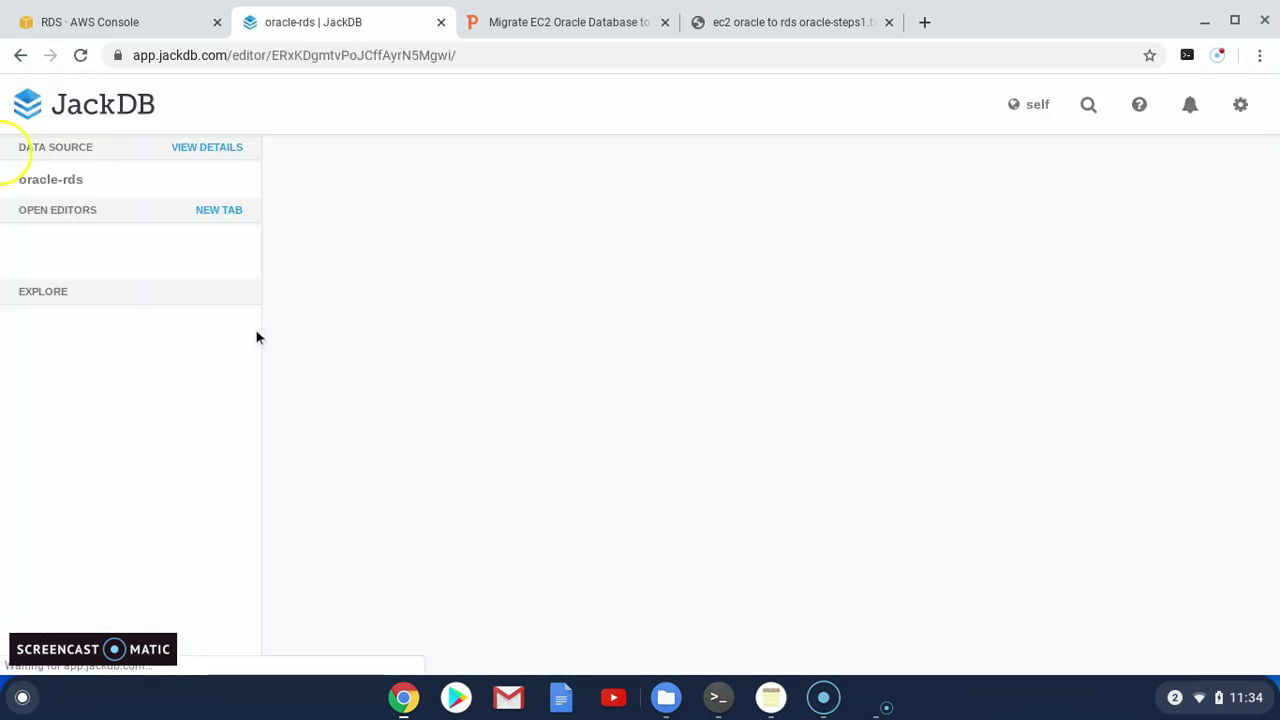
{"action": "left_click", "coordinate": [380, 220]}
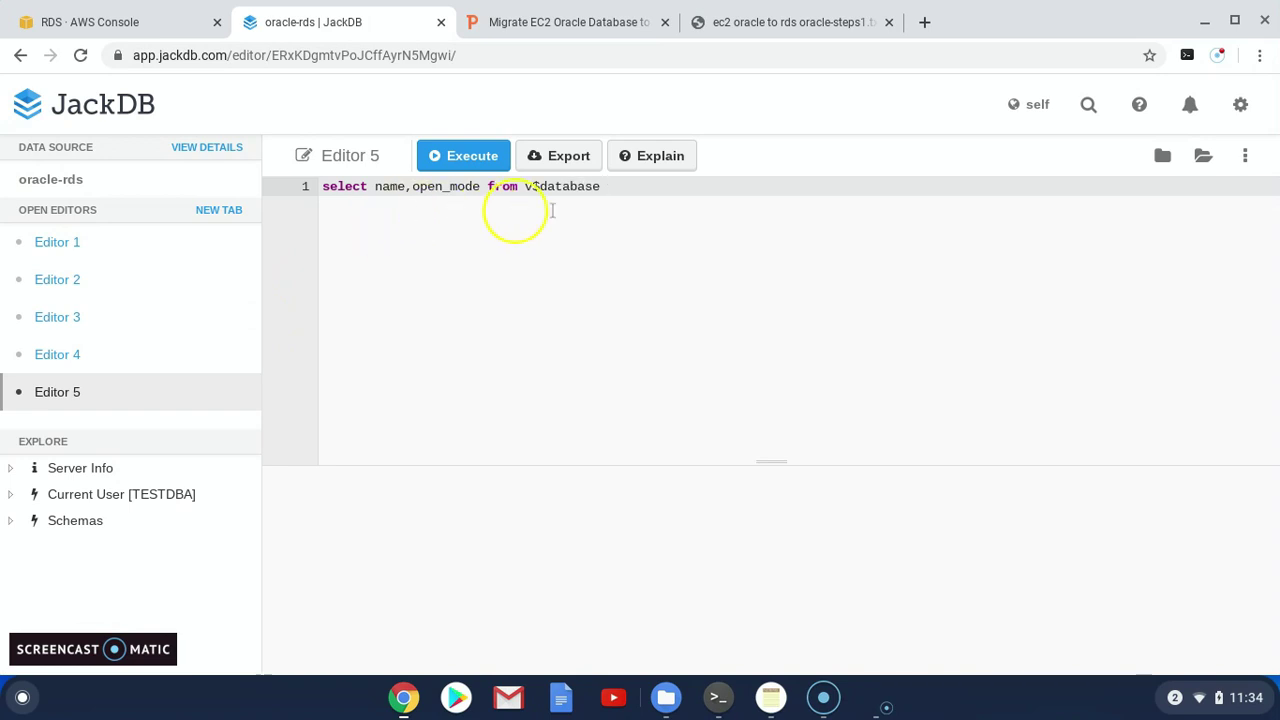
{"action": "left_click_drag", "start_coordinate": [600, 186], "coordinate": [300, 185]}
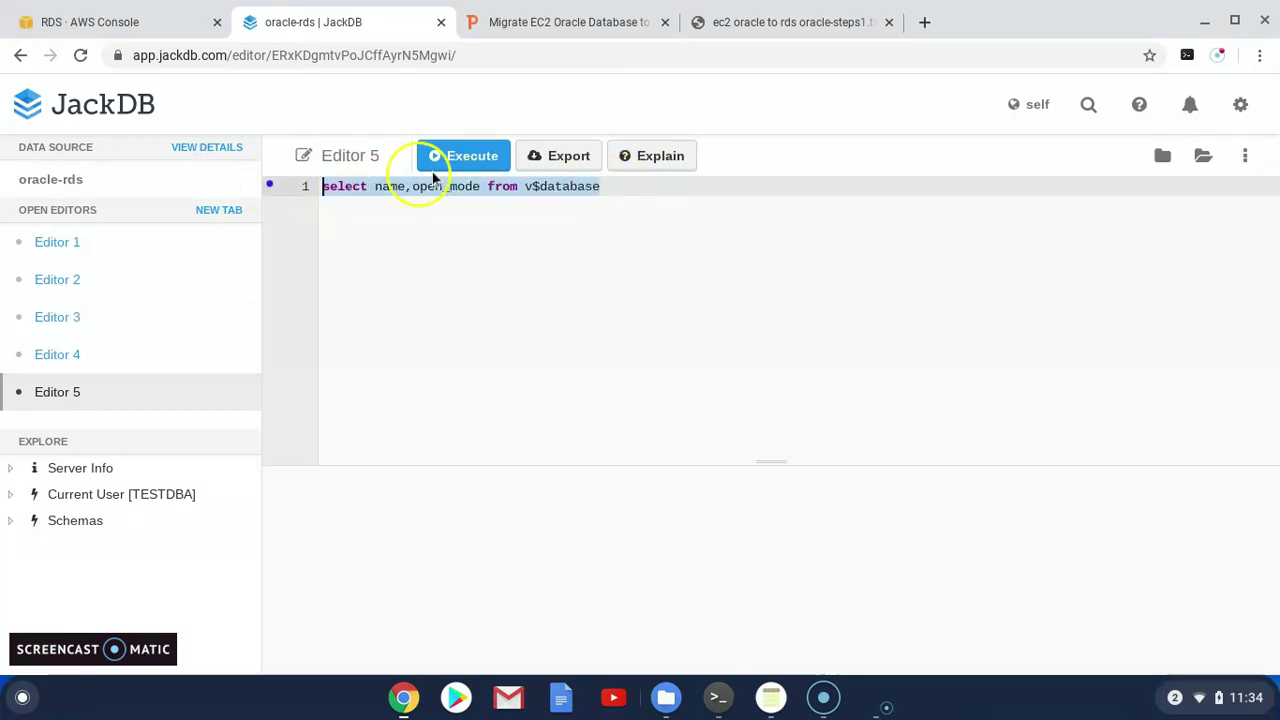
{"action": "left_click", "coordinate": [470, 157]}
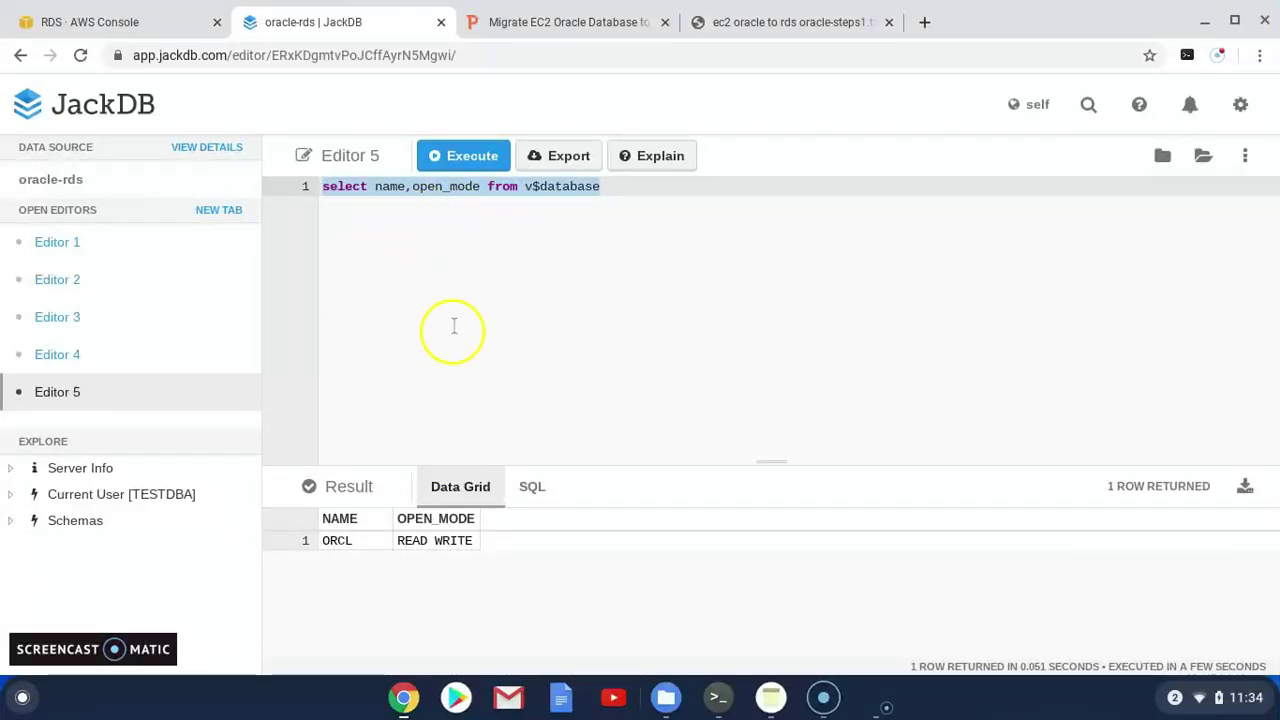
{"action": "left_click", "coordinate": [585, 23]}
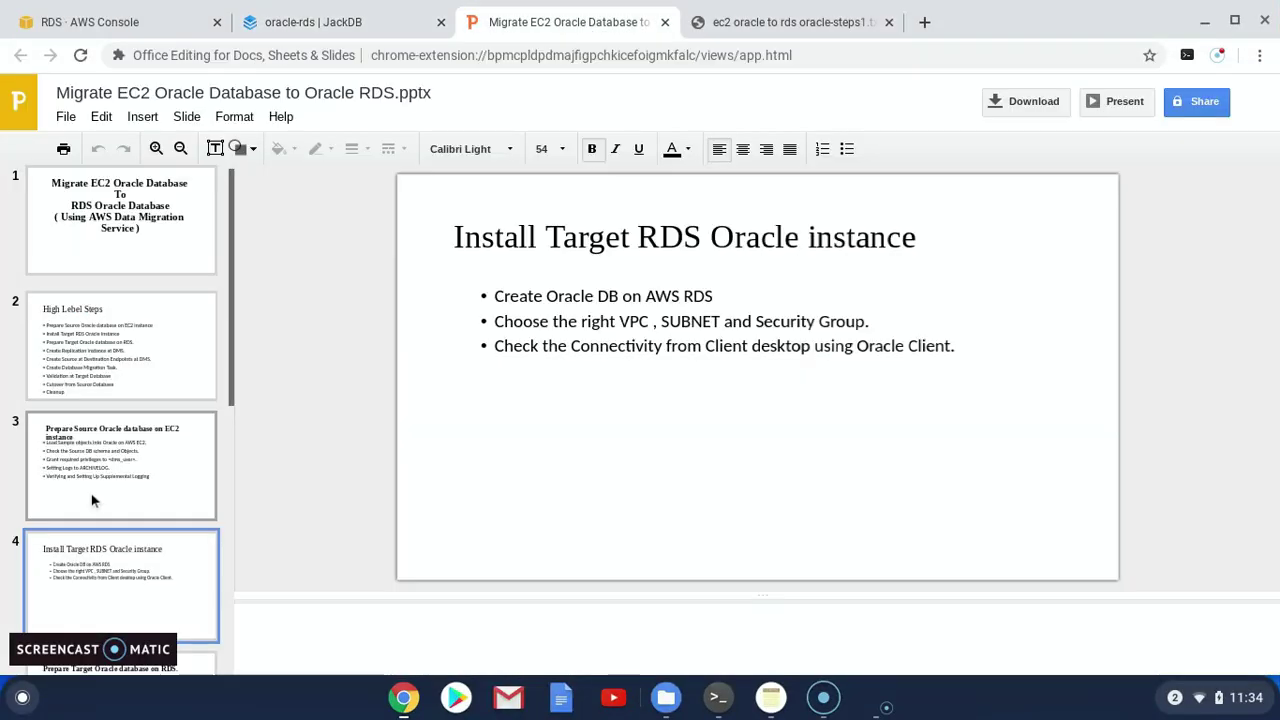
View slide 5 on preparing the target, then the steps file's Target RDS oracle commands
{"action": "scroll", "coordinate": [92, 500], "scroll_direction": "down", "scroll_amount": 1}
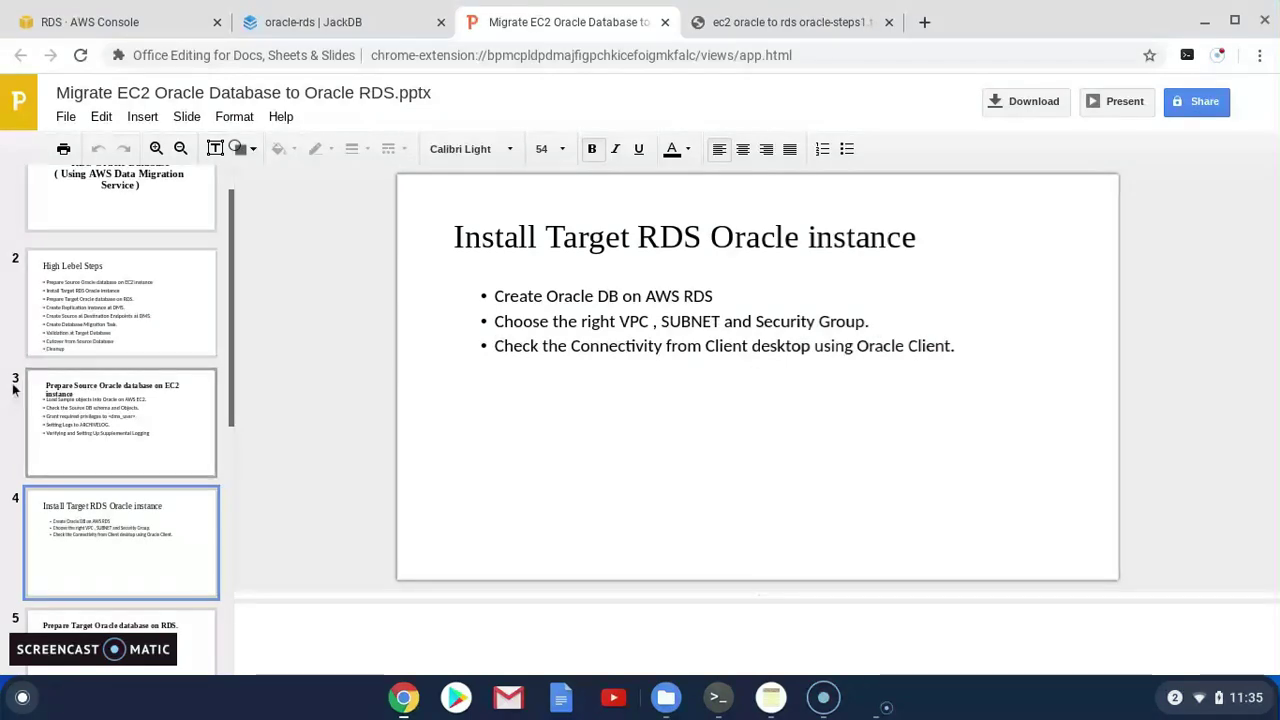
{"action": "scroll", "coordinate": [38, 500], "scroll_direction": "down", "scroll_amount": 2}
{"action": "left_click", "coordinate": [40, 520]}
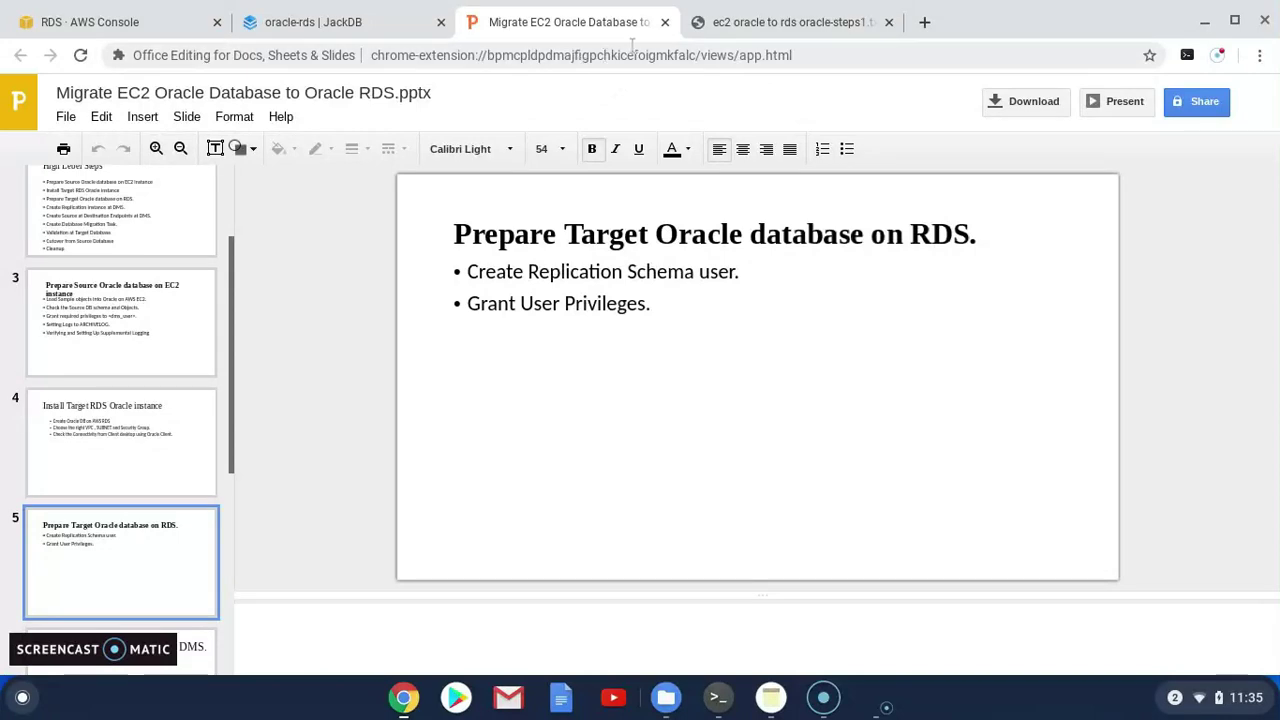
{"action": "left_click", "coordinate": [757, 28]}
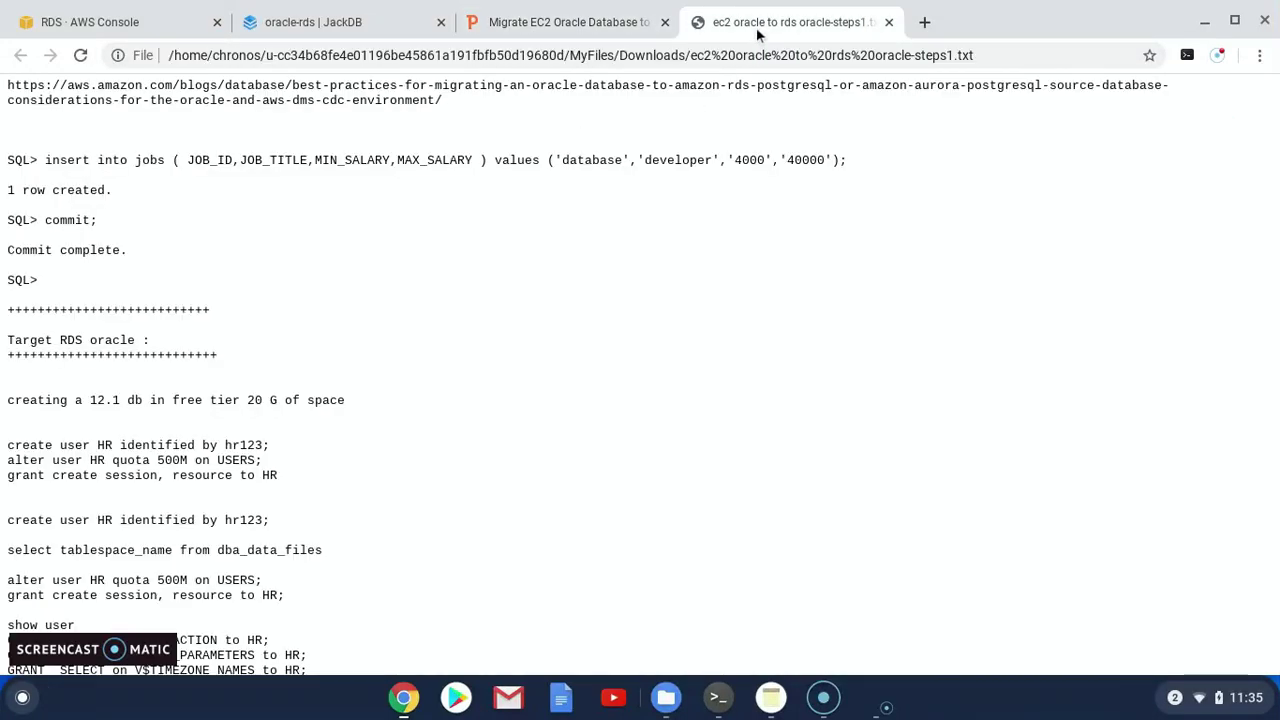
Copy the create user HR statement into the JackDB editor and run it
{"action": "scroll", "coordinate": [302, 330], "scroll_direction": "down", "scroll_amount": 4}
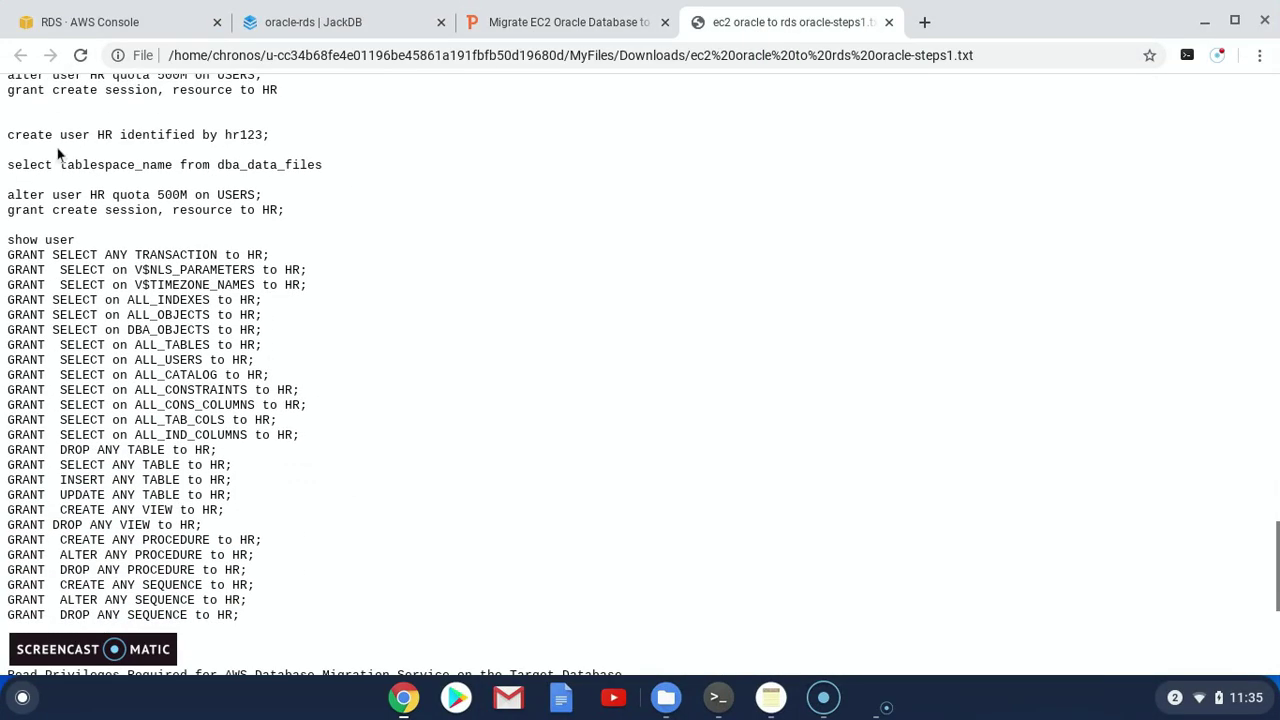
{"action": "left_click_drag", "start_coordinate": [11, 137], "coordinate": [258, 135]}
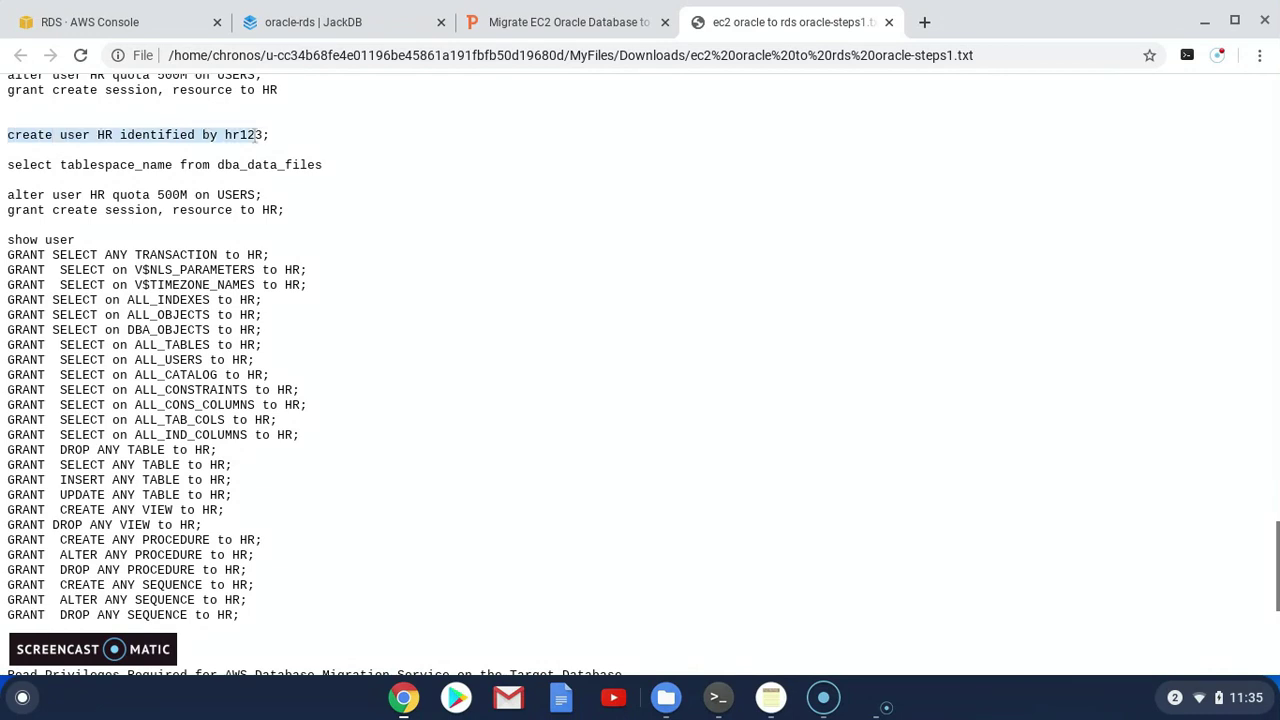
{"action": "left_click", "coordinate": [382, 26]}
{"action": "left_click", "coordinate": [686, 198]}
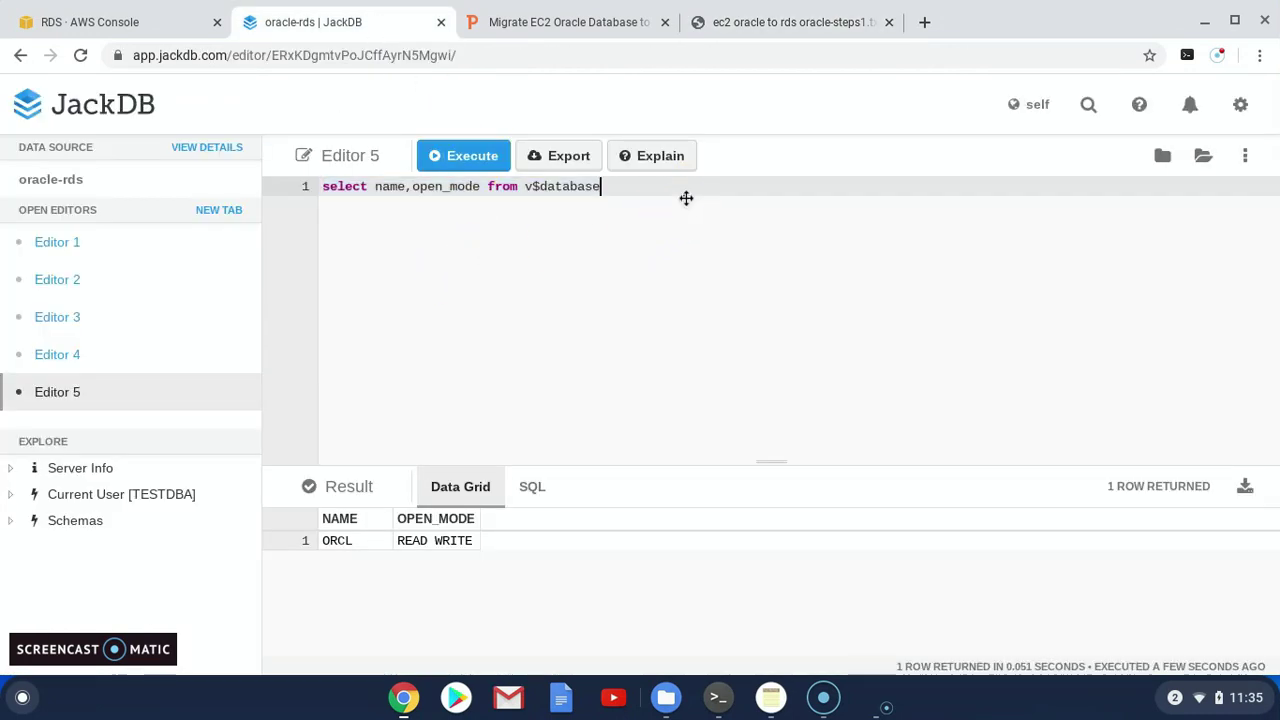
{"action": "key", "text": "Return"}
{"action": "key", "text": "Return"}
{"action": "type", "text": "create user HR identified by hr123;"}
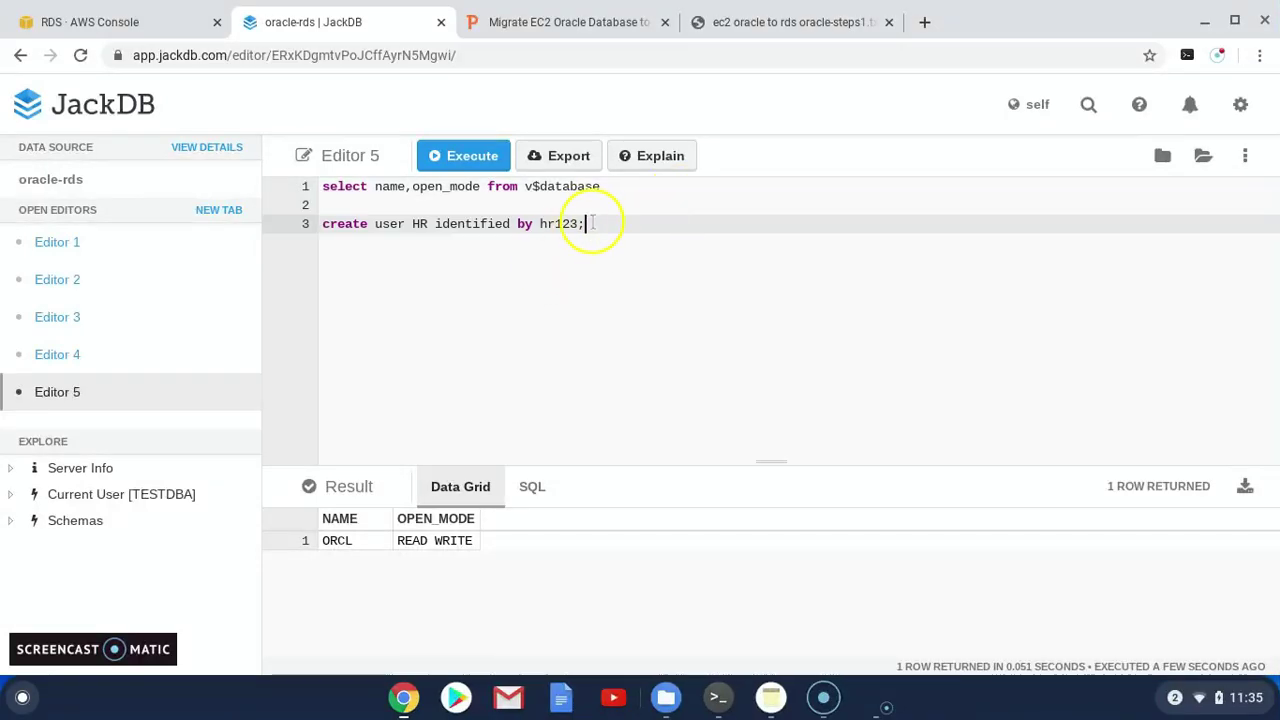
{"action": "left_click_drag", "start_coordinate": [590, 223], "coordinate": [236, 232]}
{"action": "left_click", "coordinate": [465, 158]}
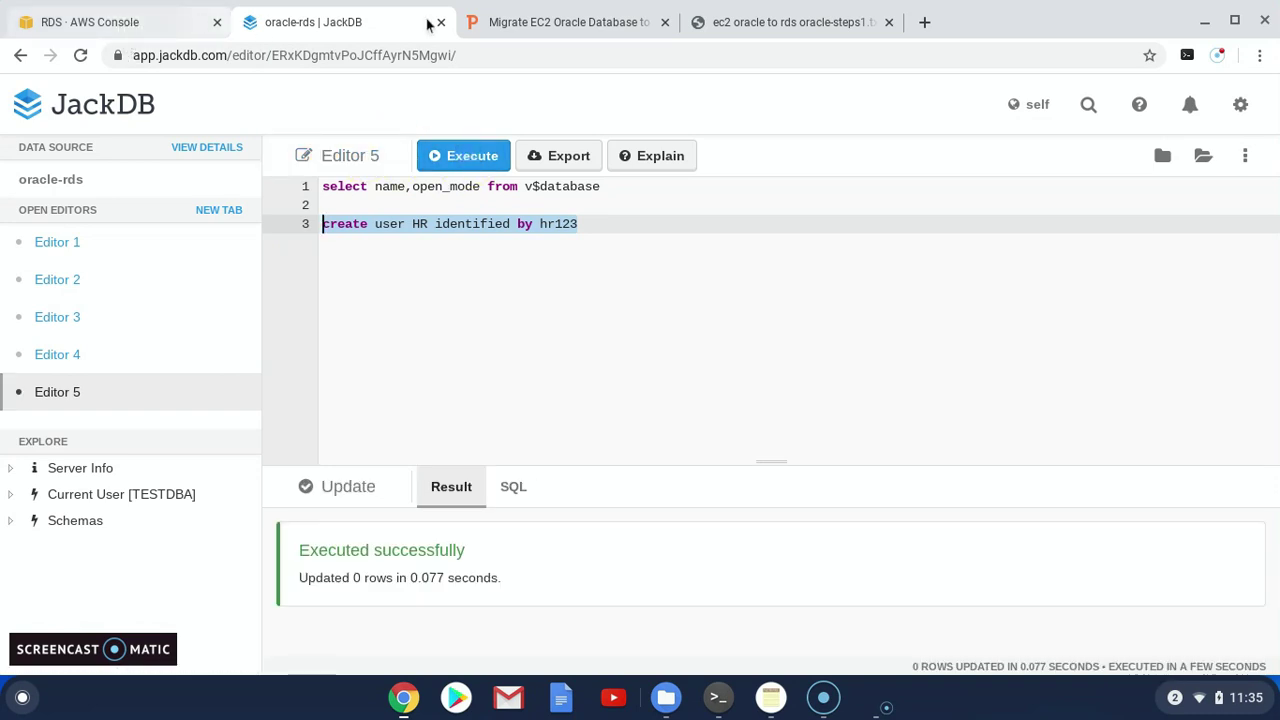
Add and run the 500M USERS quota statement for HR, removing its semicolon
{"action": "left_click", "coordinate": [790, 22]}
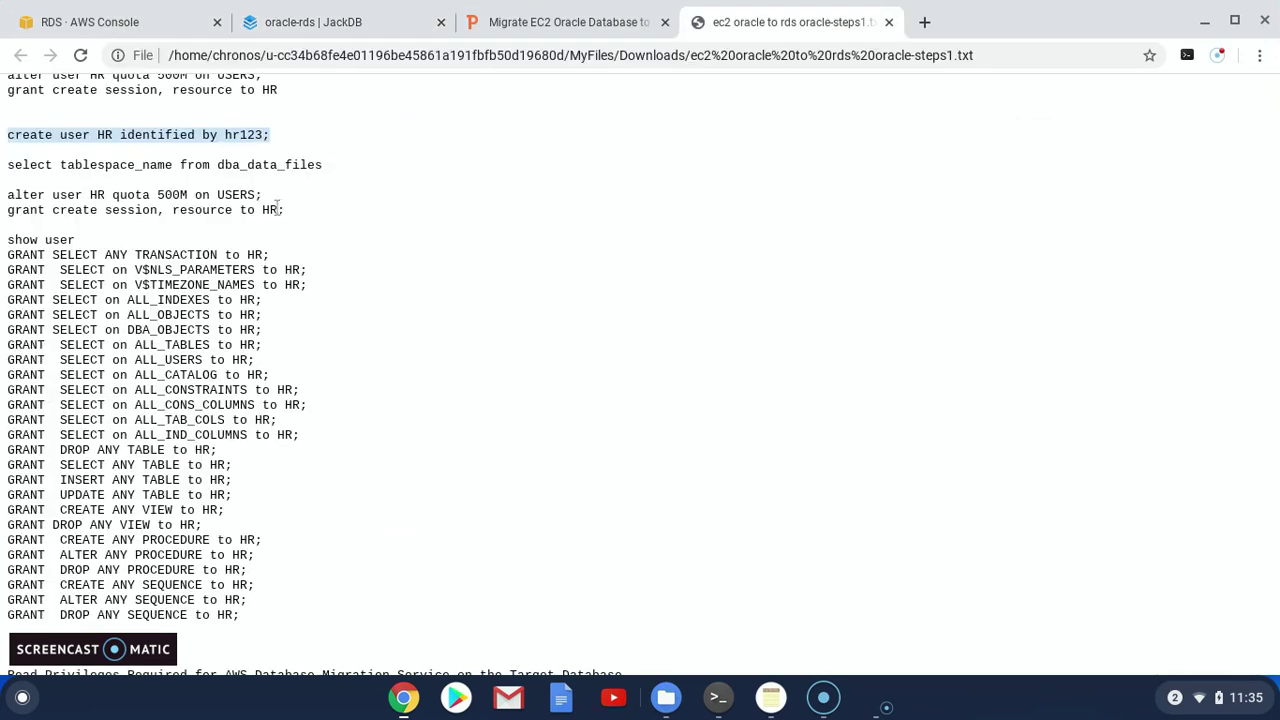
{"action": "left_click_drag", "start_coordinate": [278, 197], "coordinate": [77, 197]}
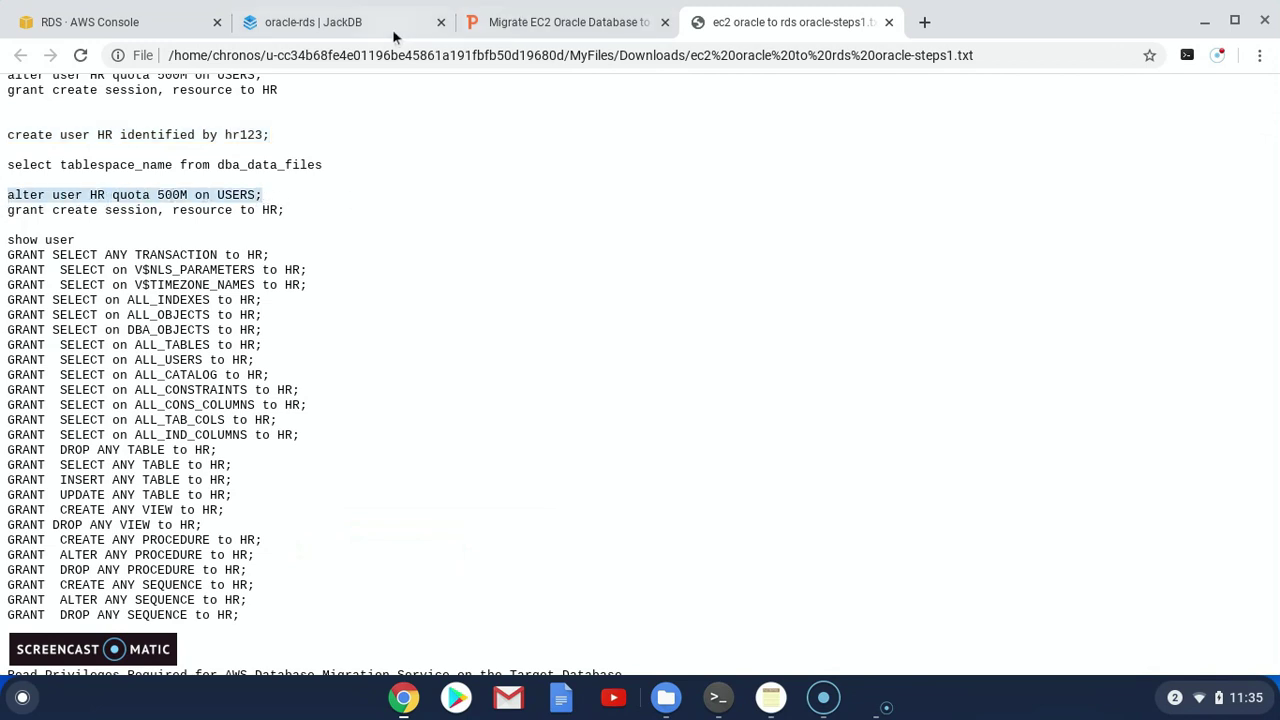
{"action": "left_click", "coordinate": [356, 28]}
{"action": "left_click", "coordinate": [611, 245]}
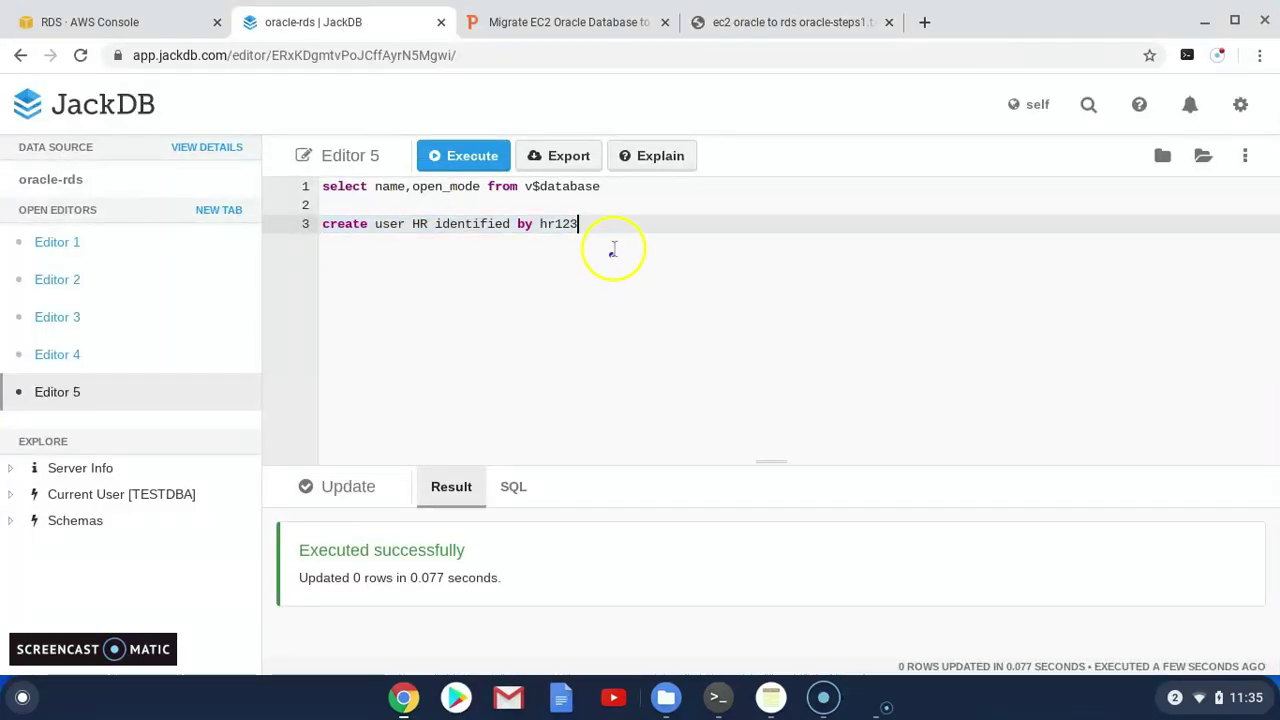
{"action": "key", "text": "Return"}
{"action": "type", "text": "alter user HR quota 500M on USERS;"}
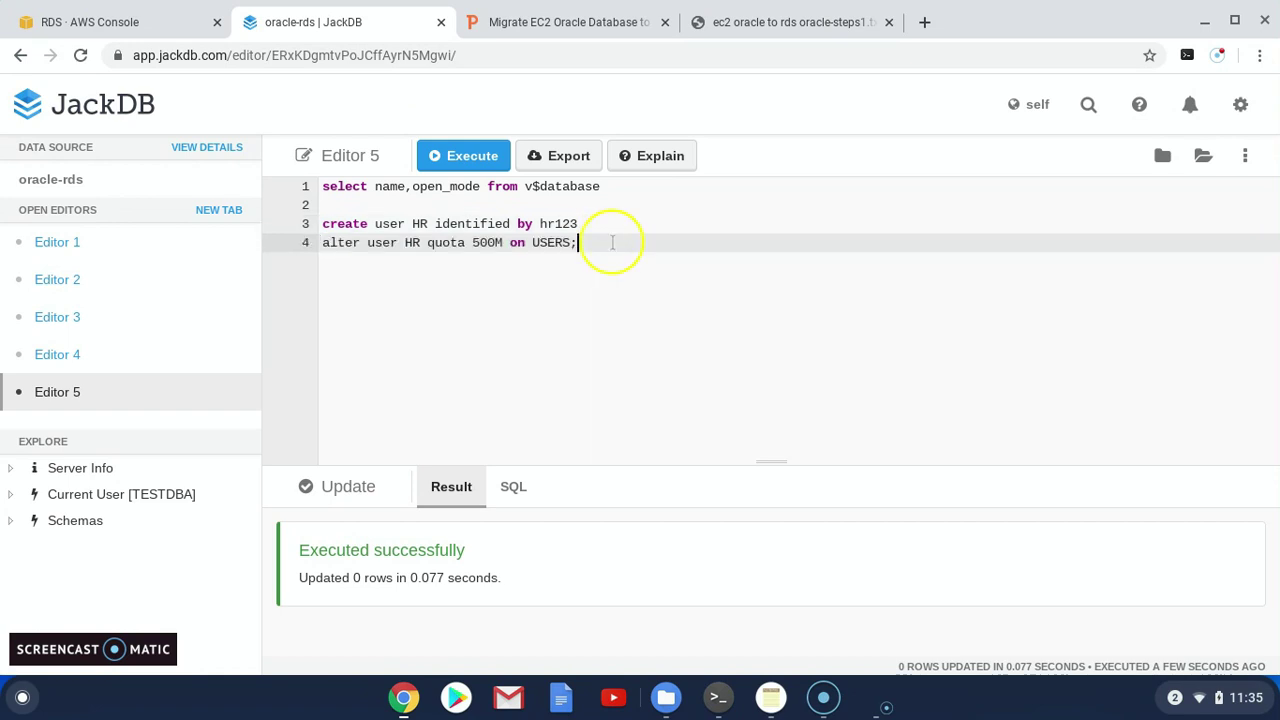
{"action": "left_click_drag", "start_coordinate": [598, 254], "coordinate": [322, 243]}
{"action": "left_click", "coordinate": [475, 163]}
{"action": "left_click", "coordinate": [585, 243]}
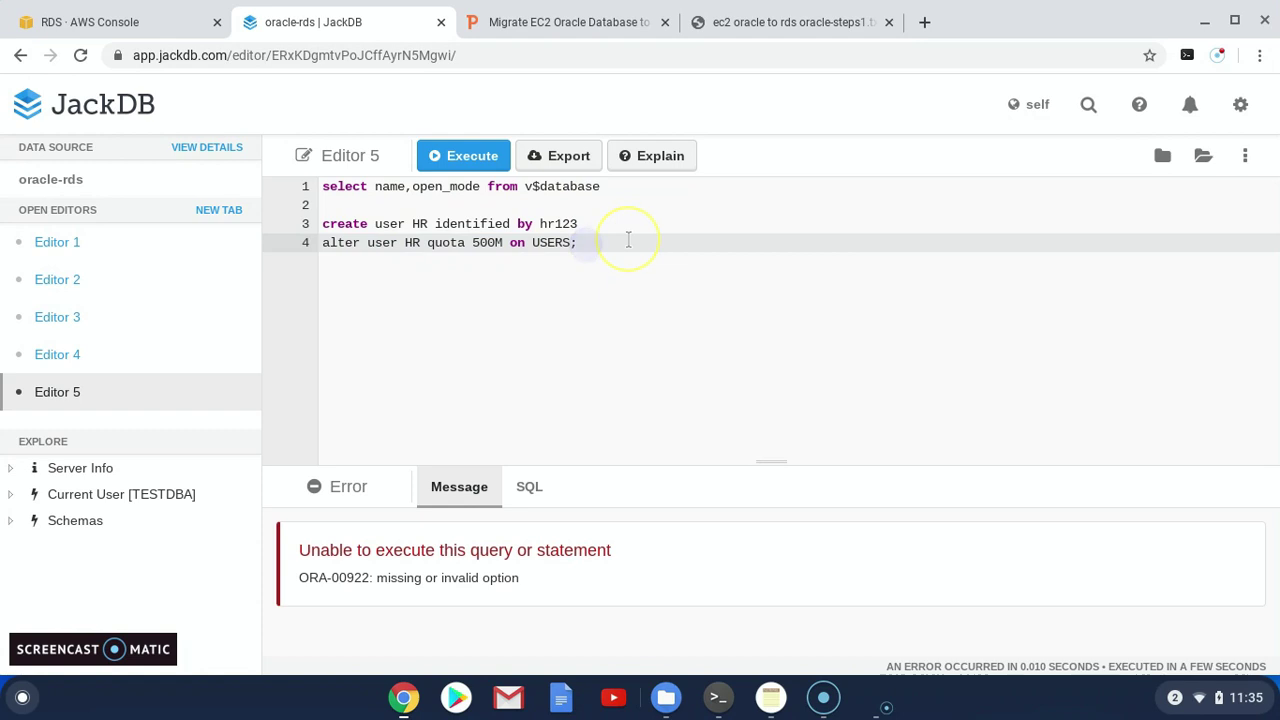
{"action": "key", "text": "shift+Home"}
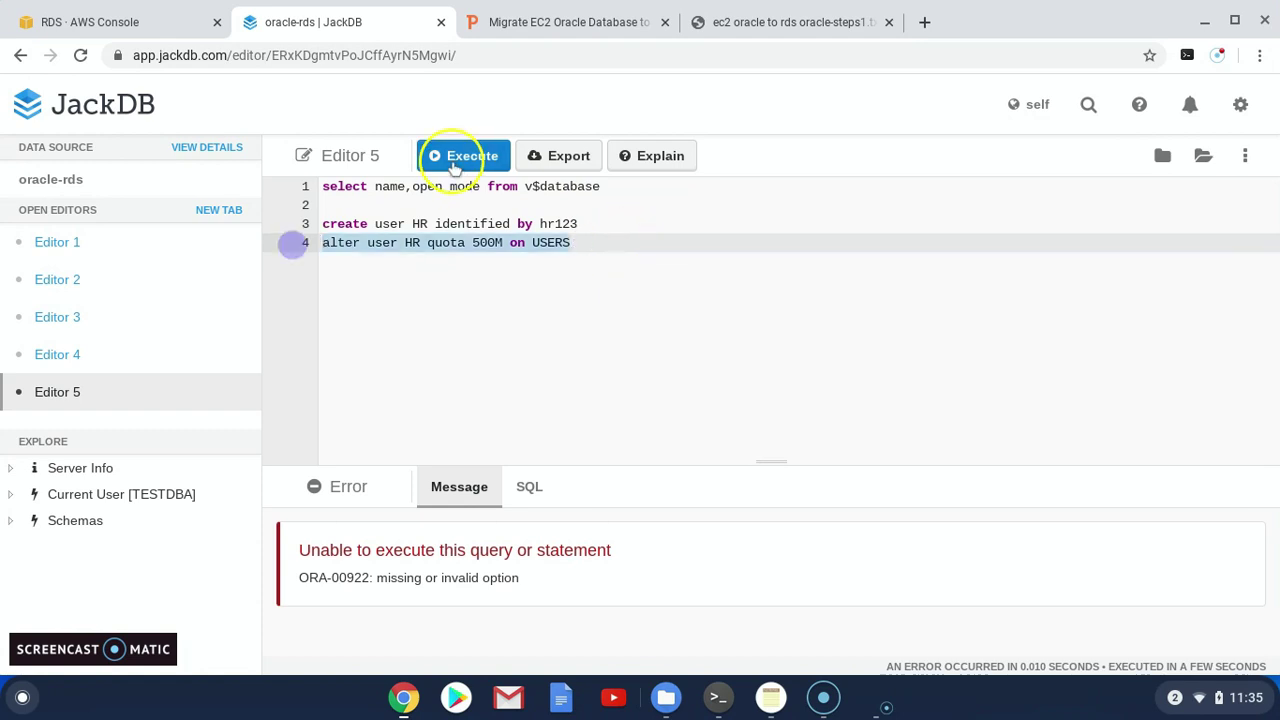
{"action": "left_click", "coordinate": [460, 158]}
Paste and run the grant create session, resource to HR statement
{"action": "left_click", "coordinate": [720, 22]}
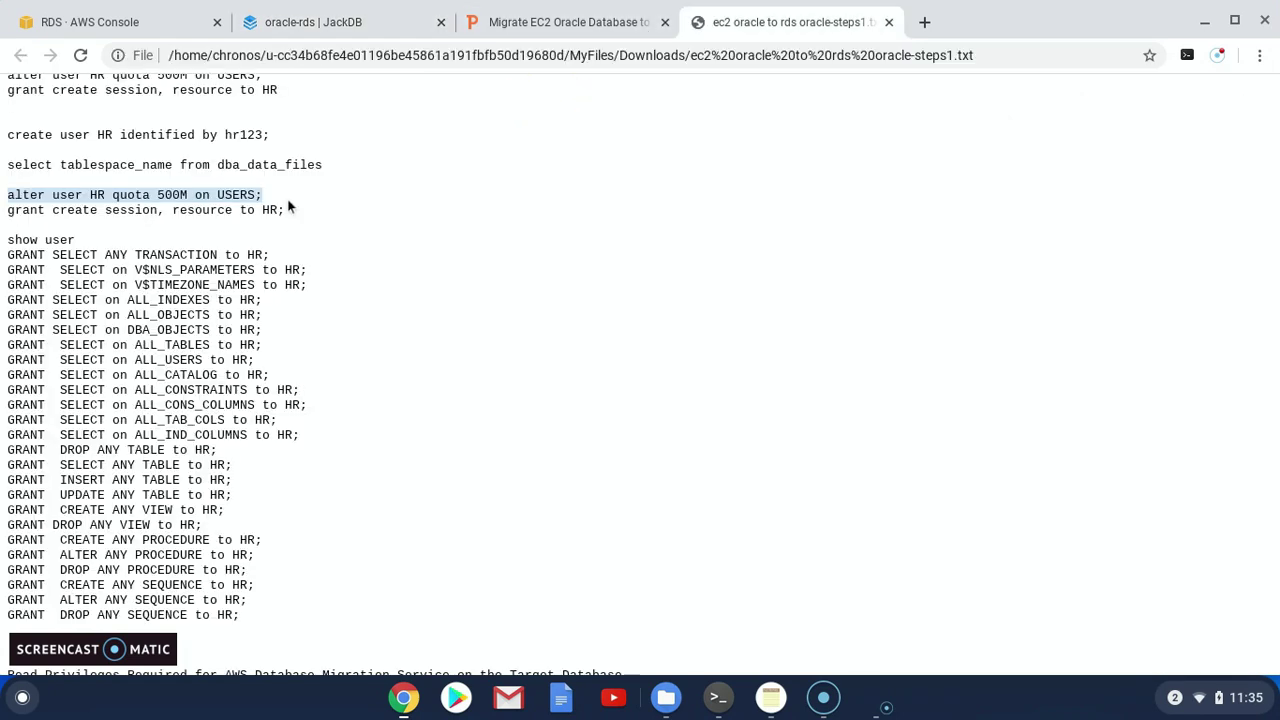
{"action": "left_click_drag", "start_coordinate": [277, 209], "coordinate": [52, 209]}
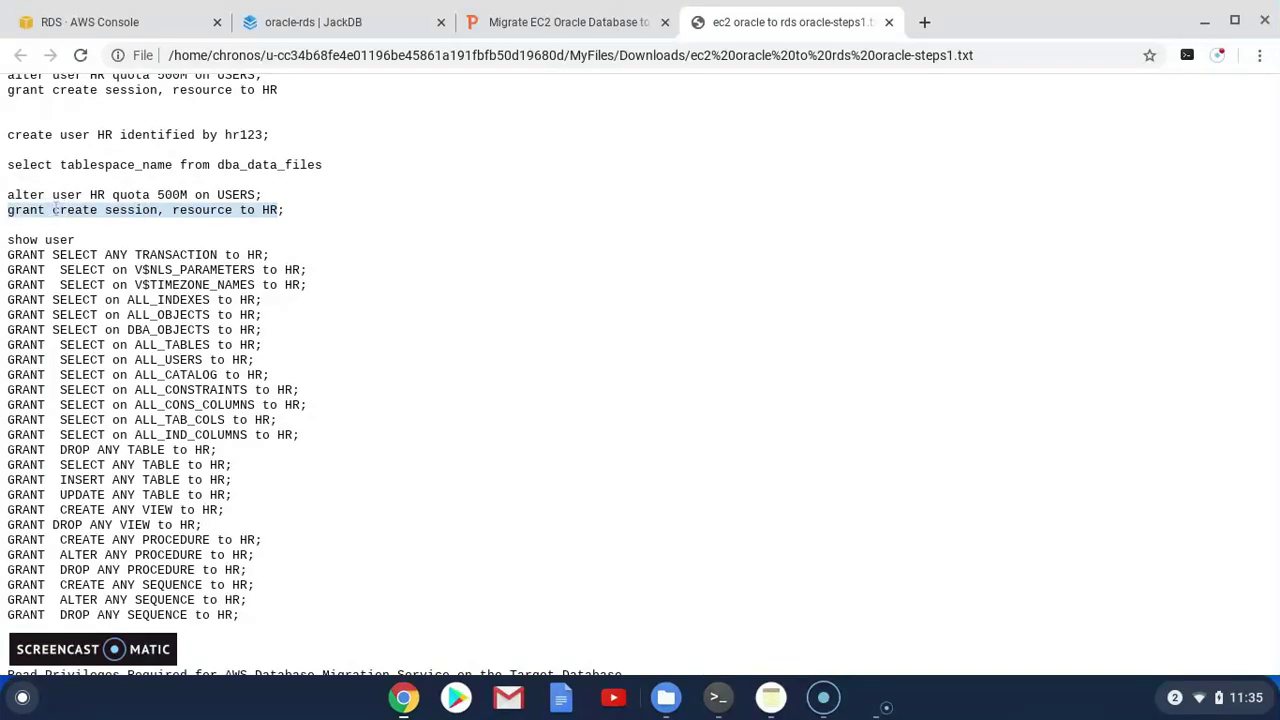
{"action": "left_click", "coordinate": [386, 28]}
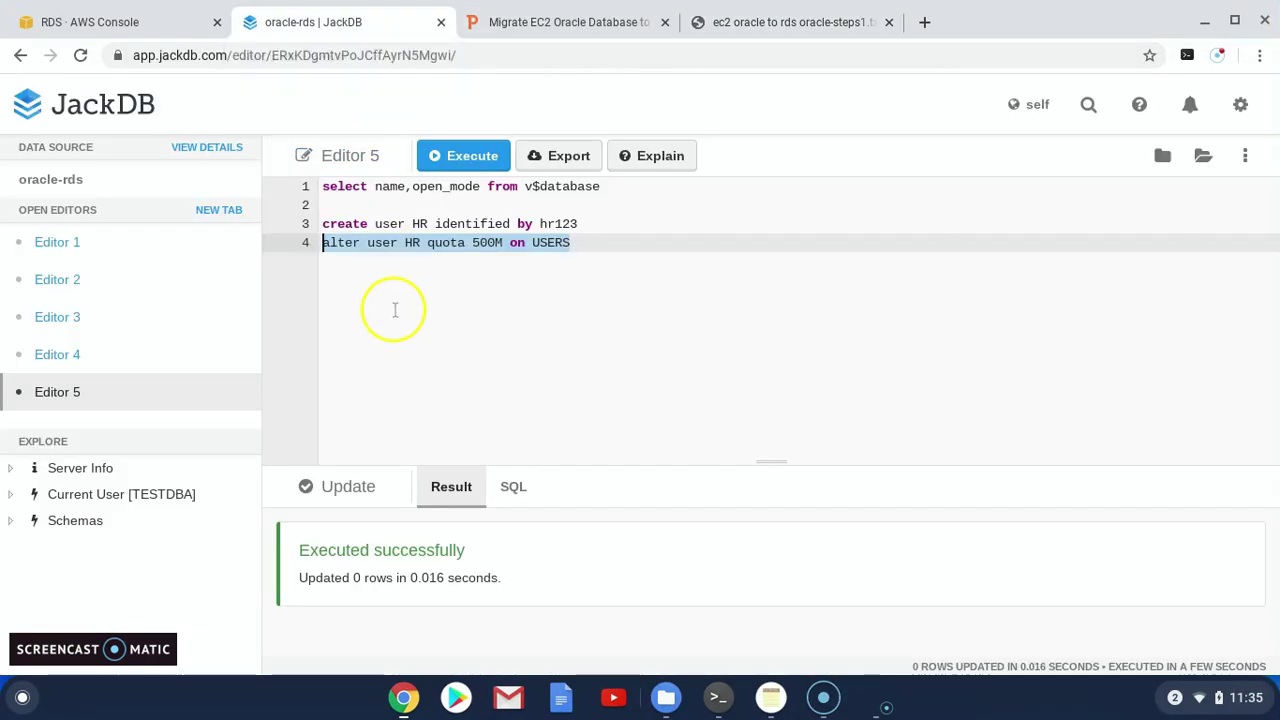
{"action": "left_click", "coordinate": [599, 246]}
{"action": "key", "text": "Return"}
{"action": "key", "text": "Return"}
{"action": "type", "text": "grant create session, resource to HR"}
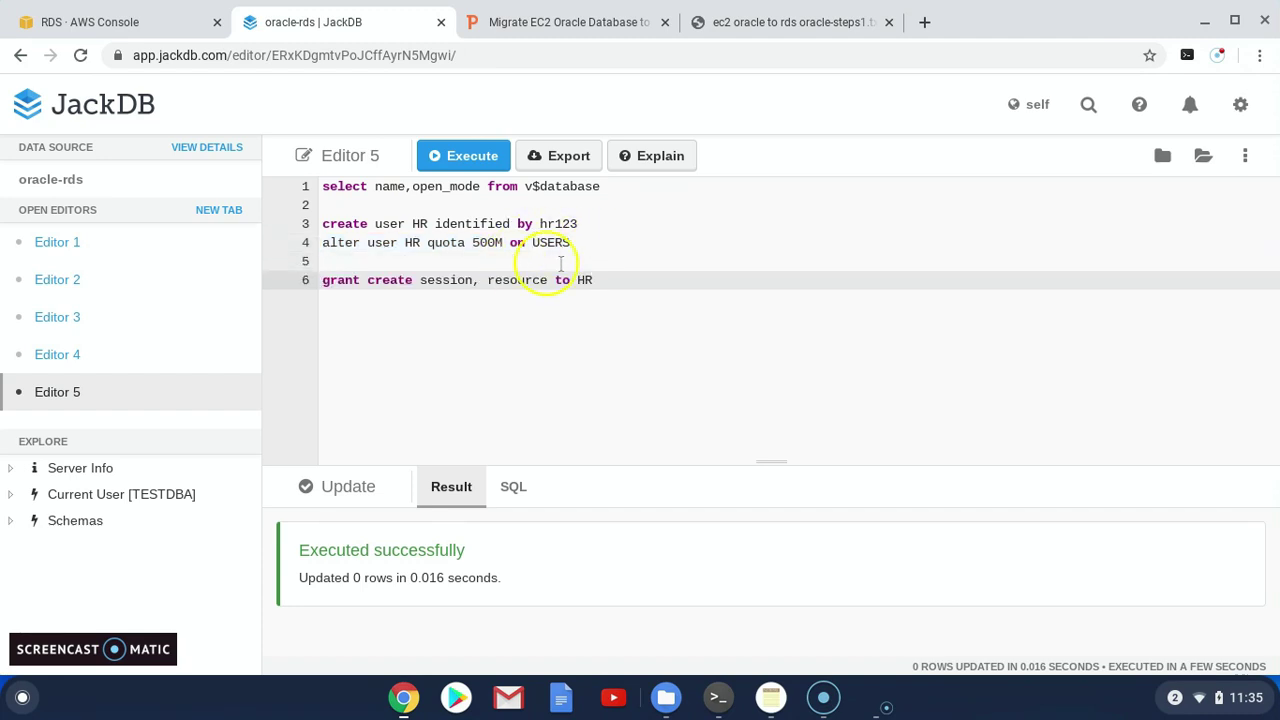
{"action": "left_click", "coordinate": [463, 157]}
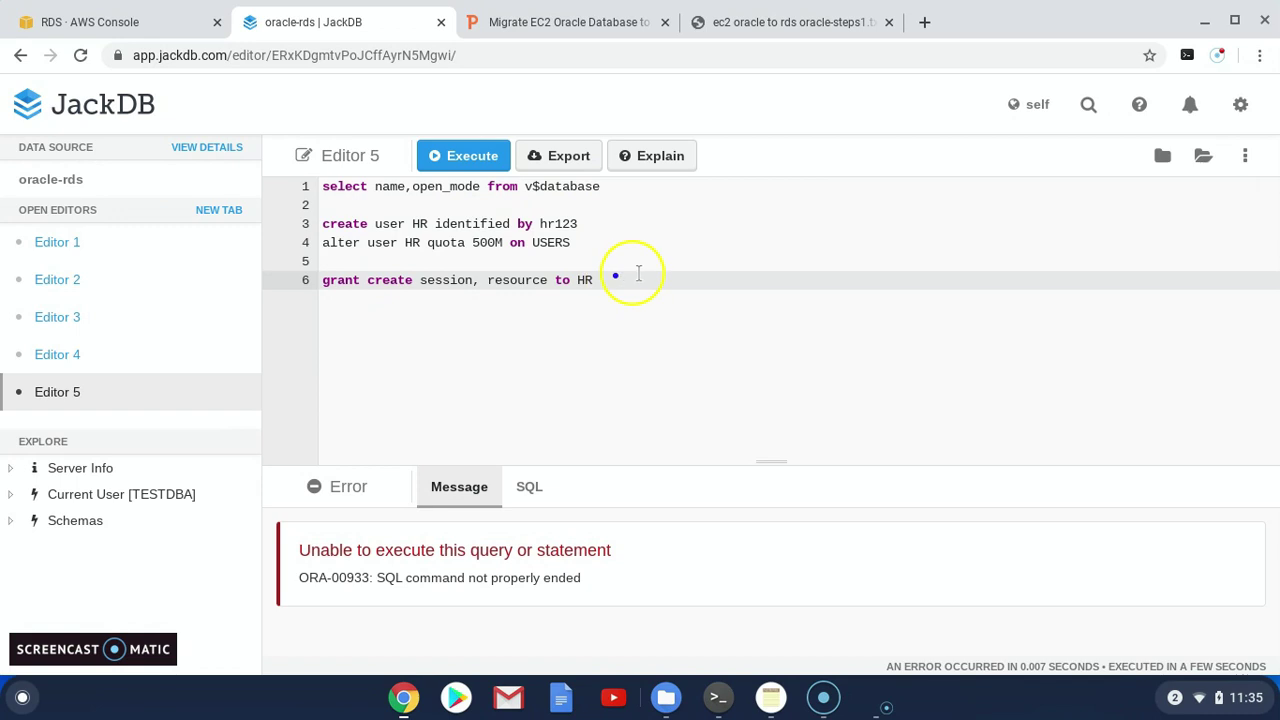
{"action": "left_click_drag", "start_coordinate": [598, 280], "coordinate": [322, 280]}
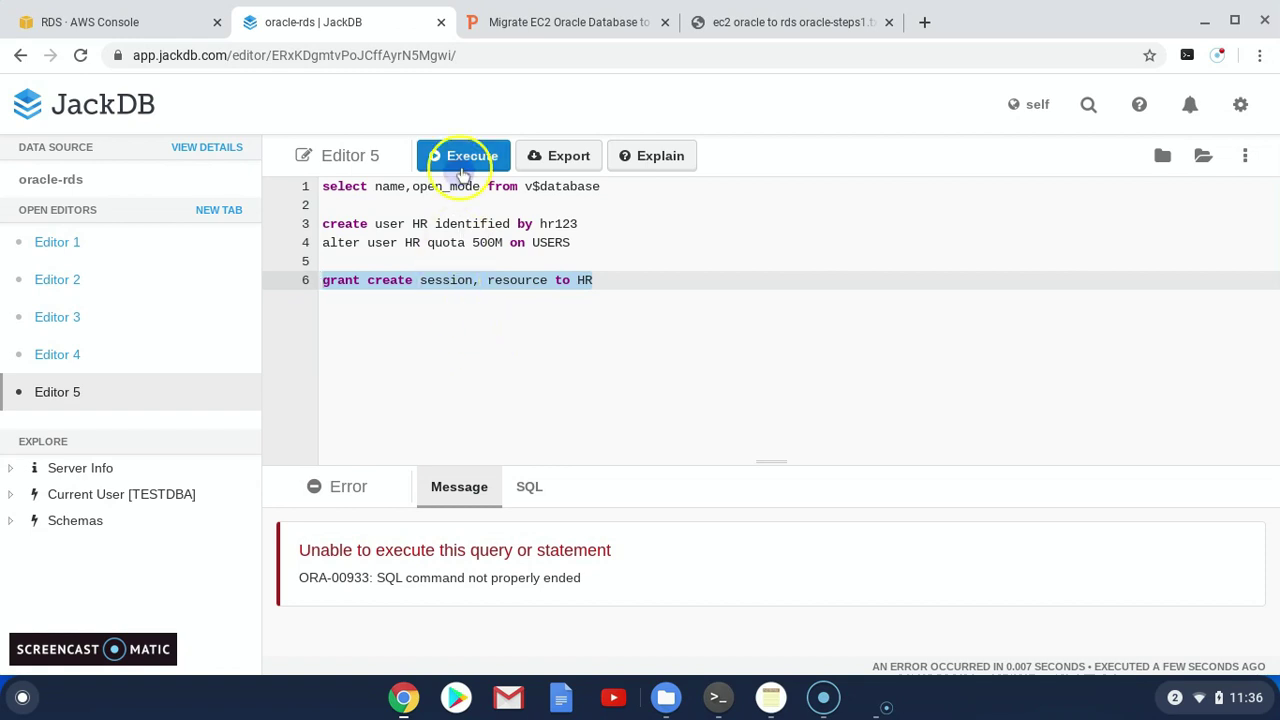
{"action": "left_click", "coordinate": [462, 160]}
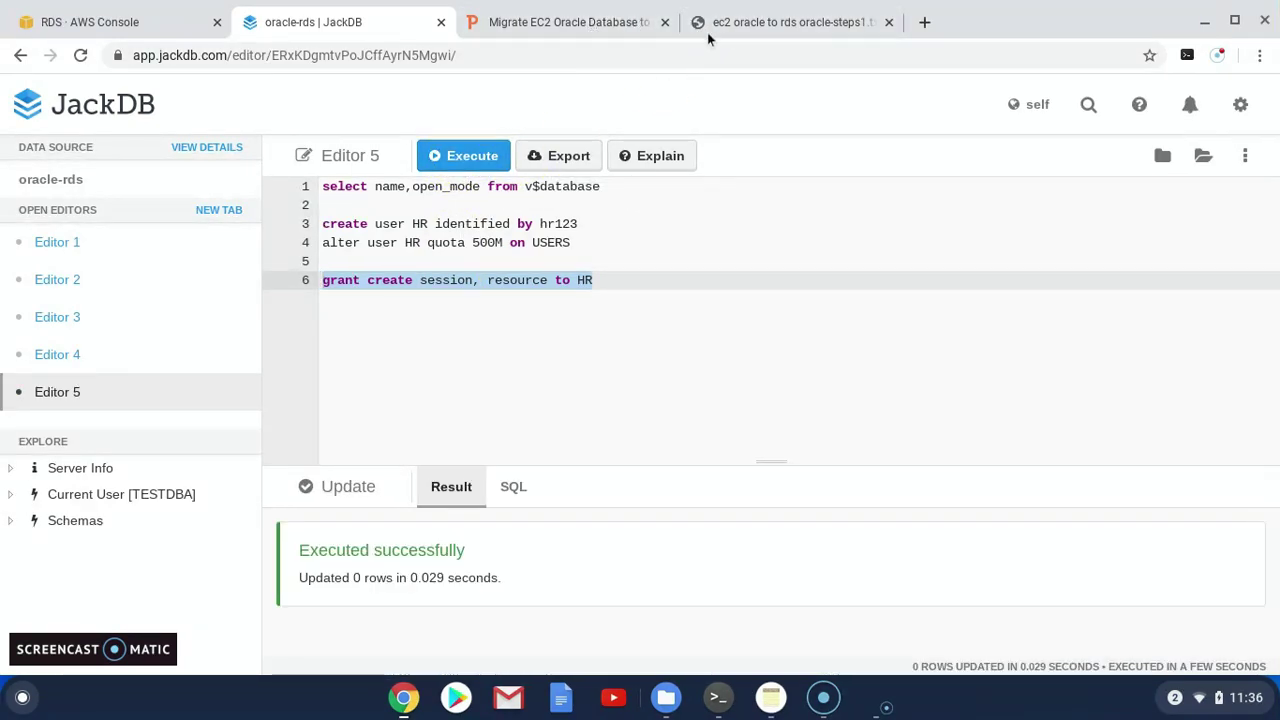
Copy the whole block of HR GRANT statements from the steps file below line 6 in Editor 5
{"action": "left_click", "coordinate": [745, 28]}
{"action": "scroll", "coordinate": [278, 548], "scroll_direction": "down", "scroll_amount": 1}
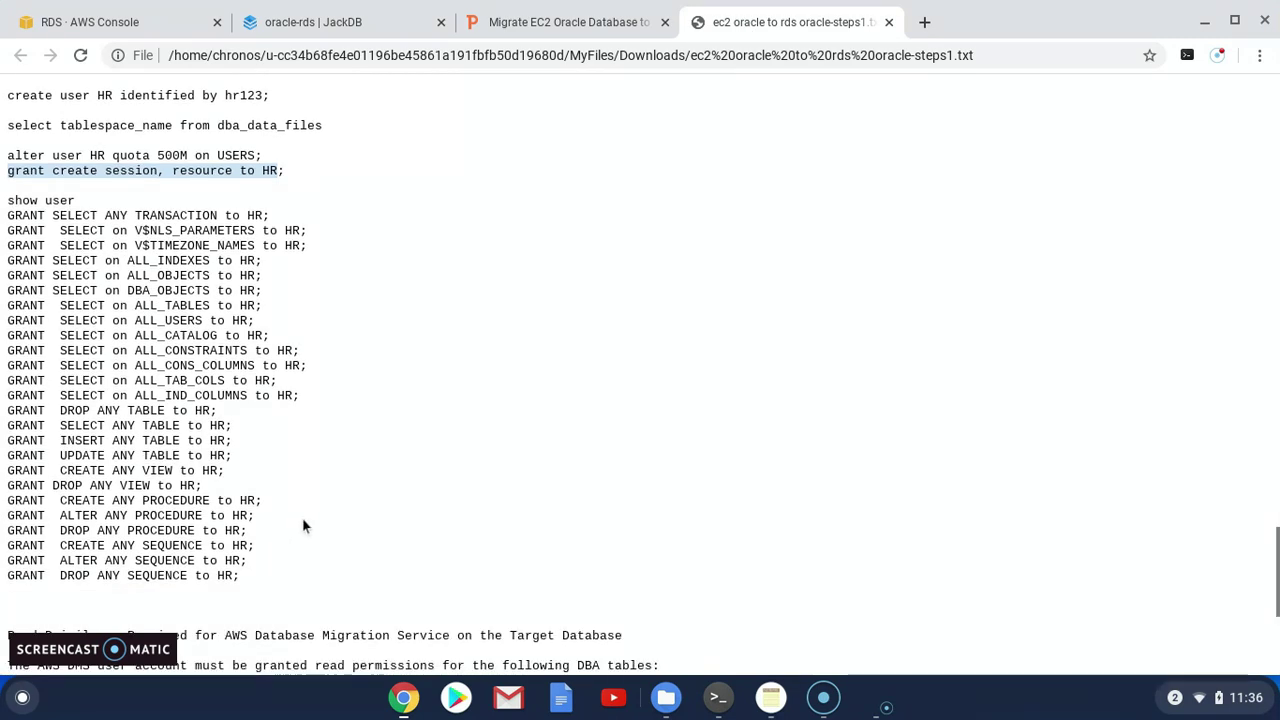
{"action": "left_click", "coordinate": [241, 585]}
{"action": "left_click_drag", "start_coordinate": [240, 577], "coordinate": [8, 215]}
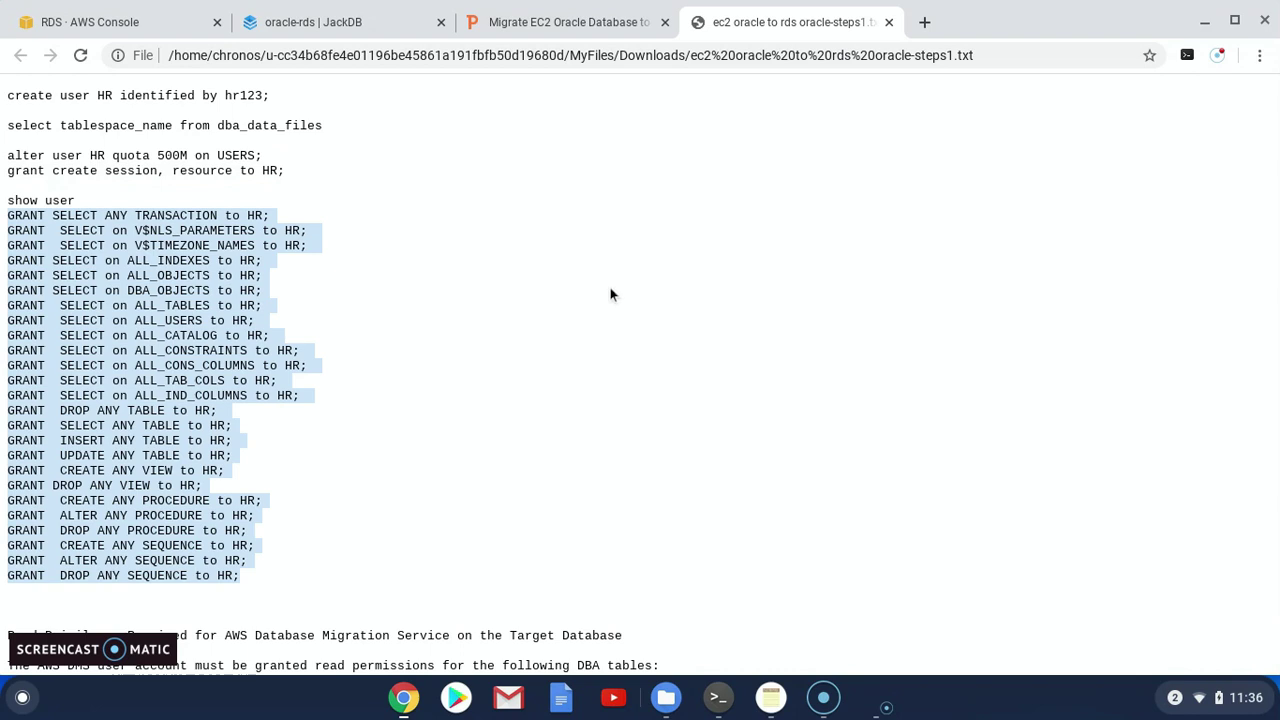
{"action": "left_click", "coordinate": [360, 22]}
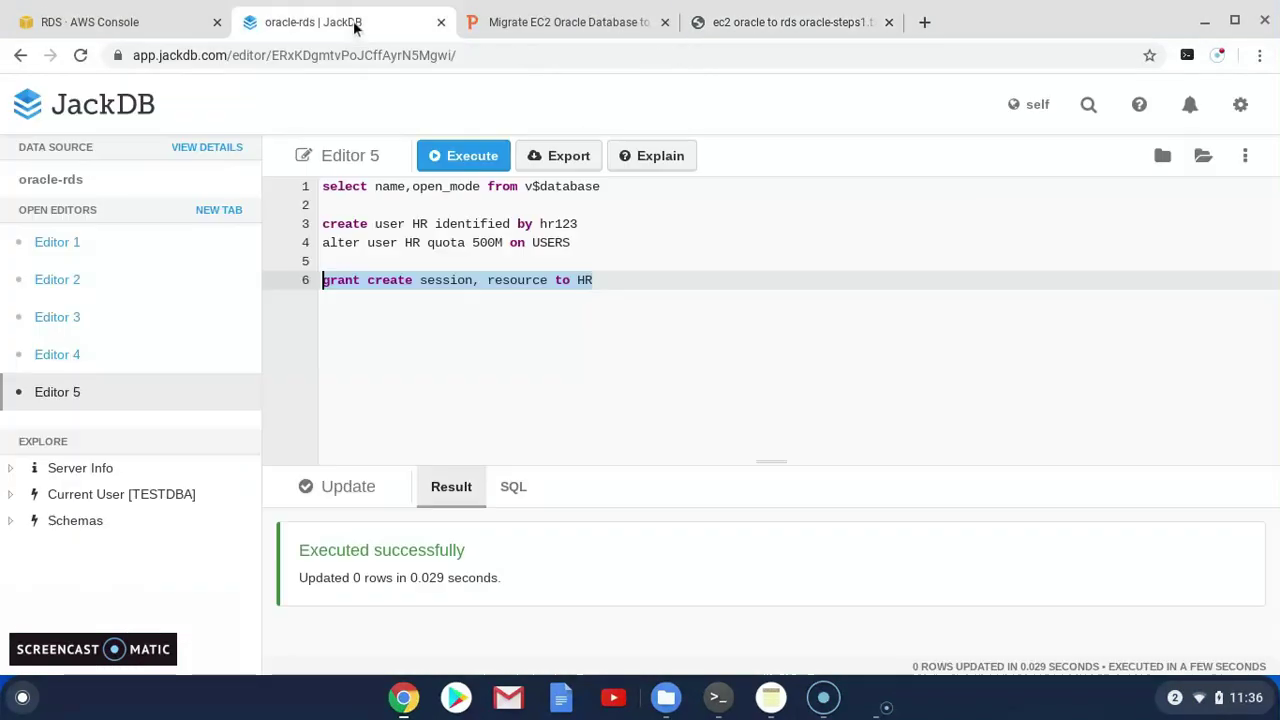
{"action": "left_click", "coordinate": [640, 280]}
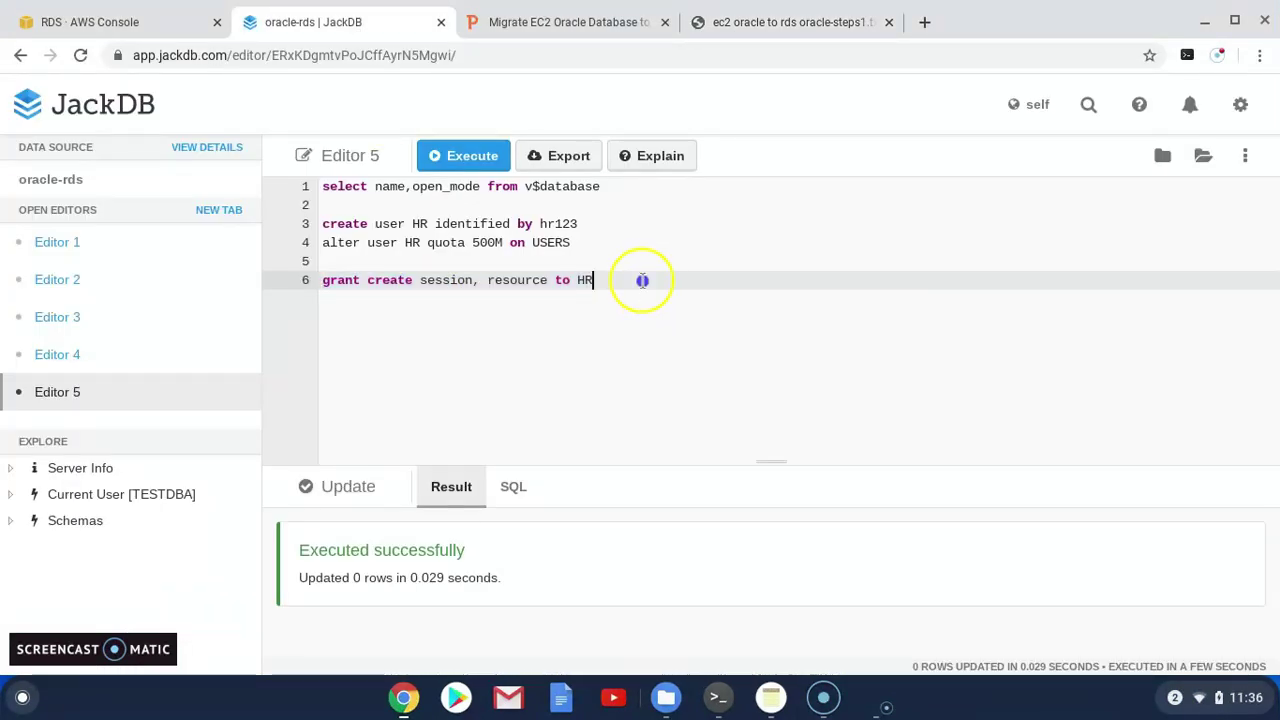
{"action": "key", "text": "ctrl+v"}
{"action": "scroll", "coordinate": [661, 285], "scroll_direction": "up", "scroll_amount": 5}
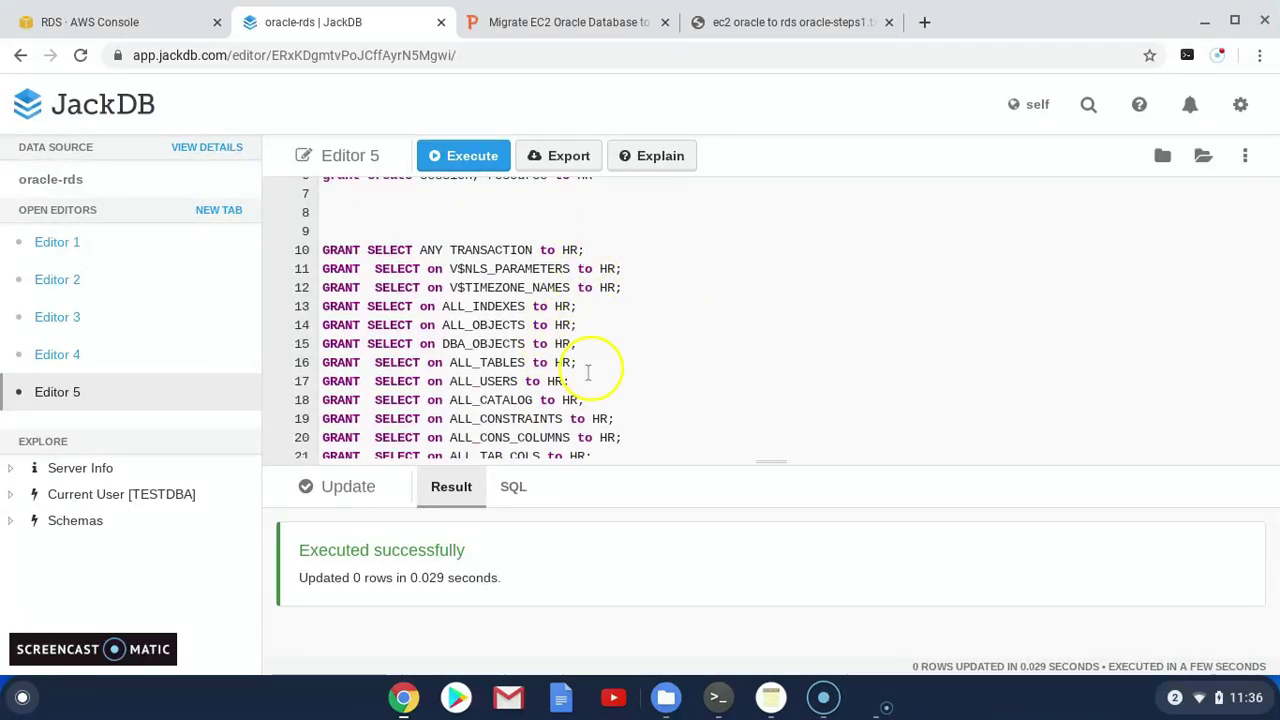
{"action": "scroll", "coordinate": [423, 383], "scroll_direction": "down", "scroll_amount": 1}
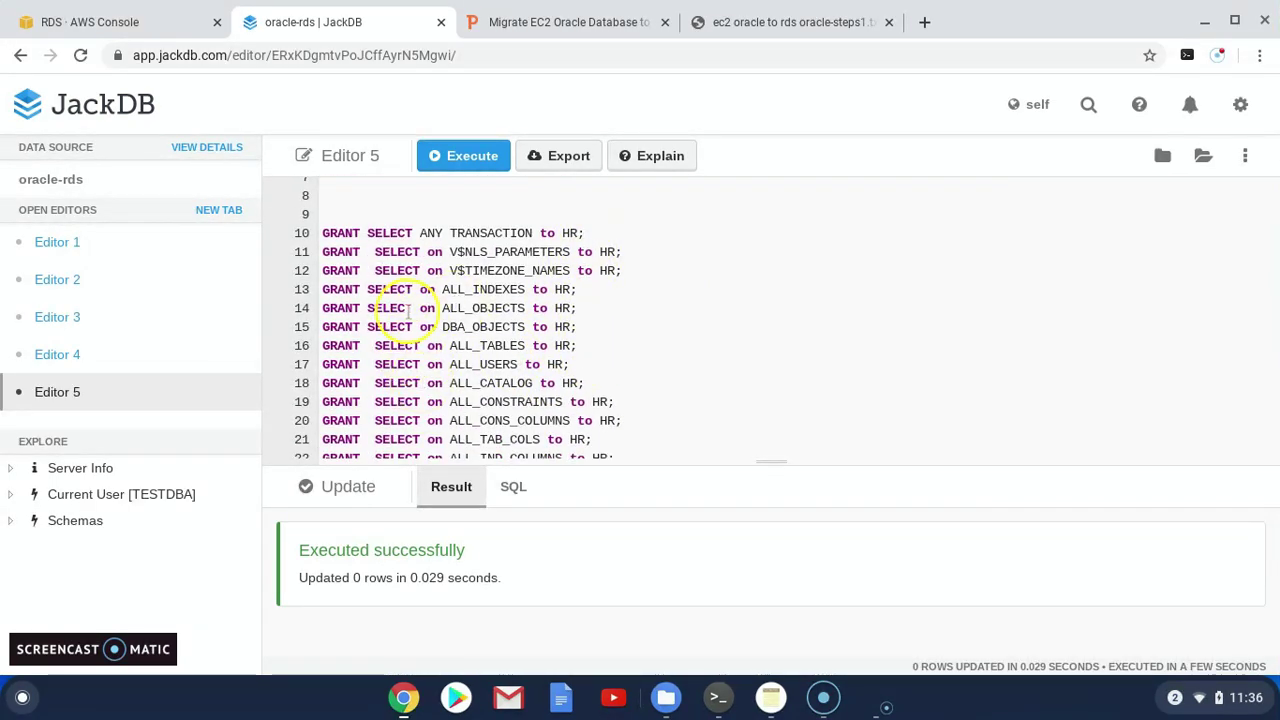
{"action": "scroll", "coordinate": [420, 310], "scroll_direction": "up", "scroll_amount": 1}
Run the HR grants for SELECT ANY TRANSACTION, V$NLS_PARAMETERS, V$TIMEZONE_NAMES, ALL_INDEXES and ALL_OBJECTS
{"action": "left_click_drag", "start_coordinate": [580, 250], "coordinate": [318, 250]}
{"action": "left_click", "coordinate": [468, 156]}
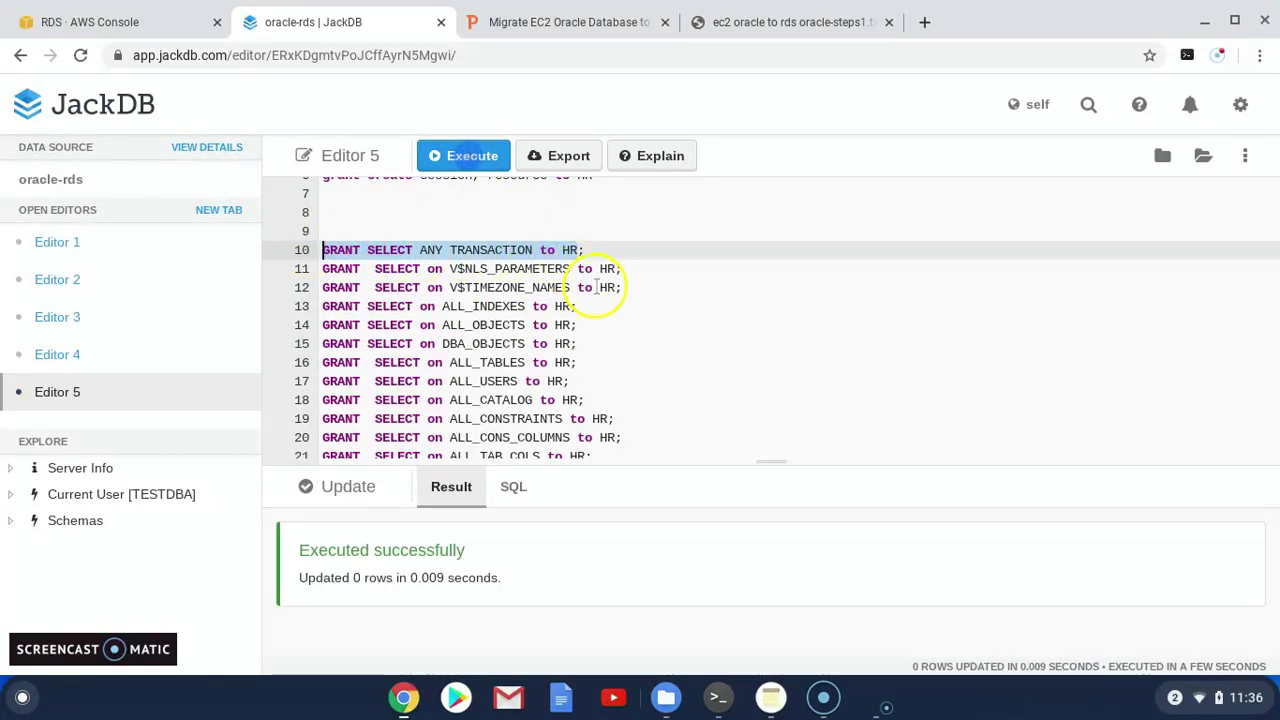
{"action": "left_click_drag", "start_coordinate": [618, 270], "coordinate": [322, 268]}
{"action": "left_click", "coordinate": [468, 156]}
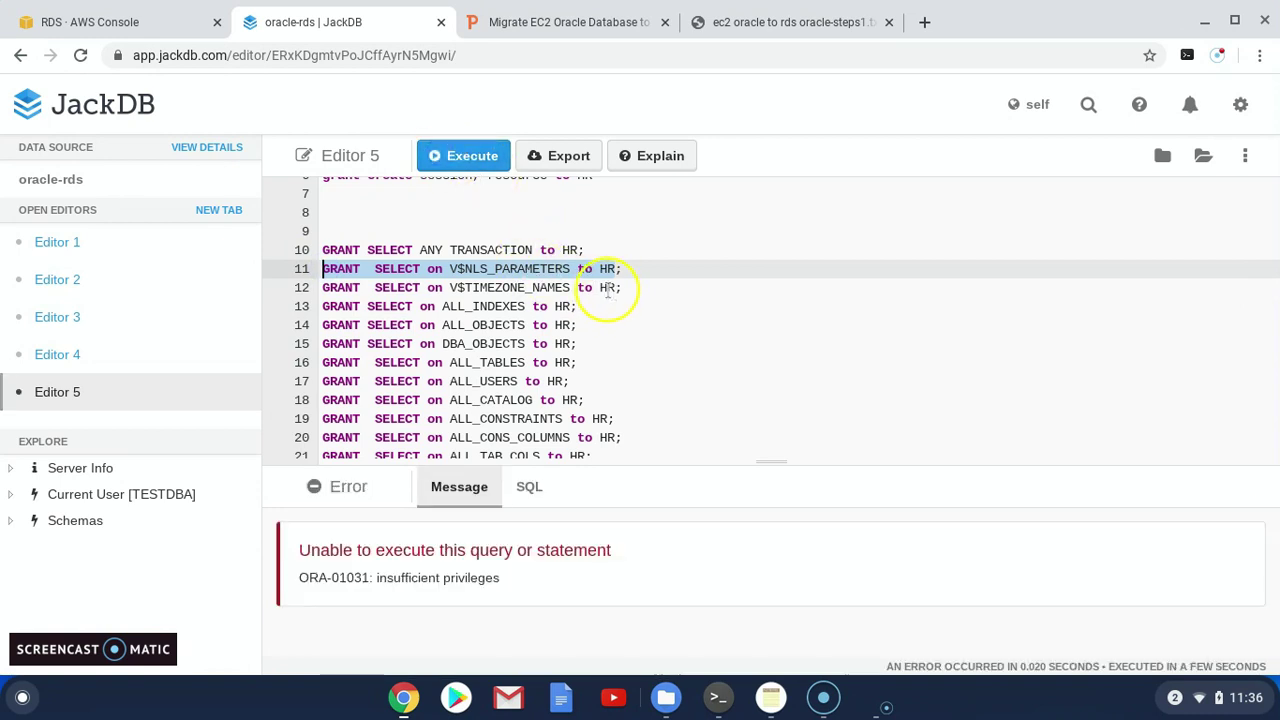
{"action": "left_click_drag", "start_coordinate": [616, 288], "coordinate": [313, 287]}
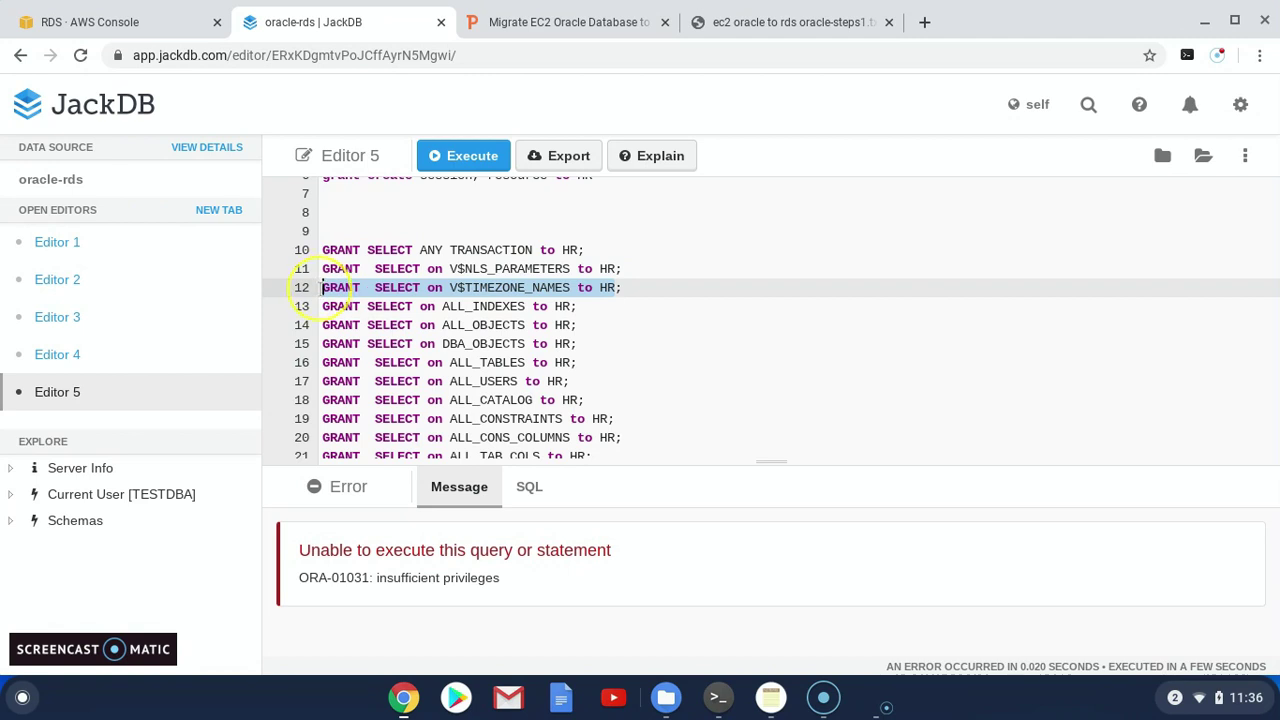
{"action": "left_click", "coordinate": [465, 156]}
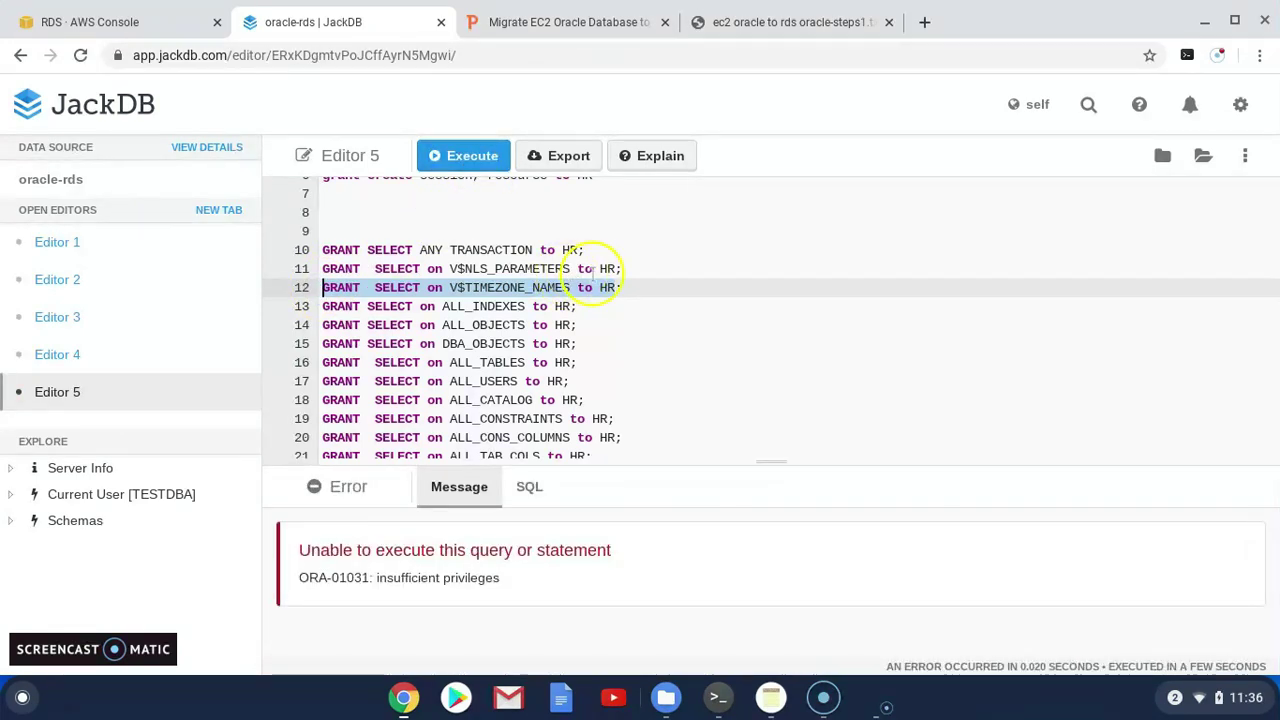
{"action": "left_click_drag", "start_coordinate": [576, 306], "coordinate": [313, 309]}
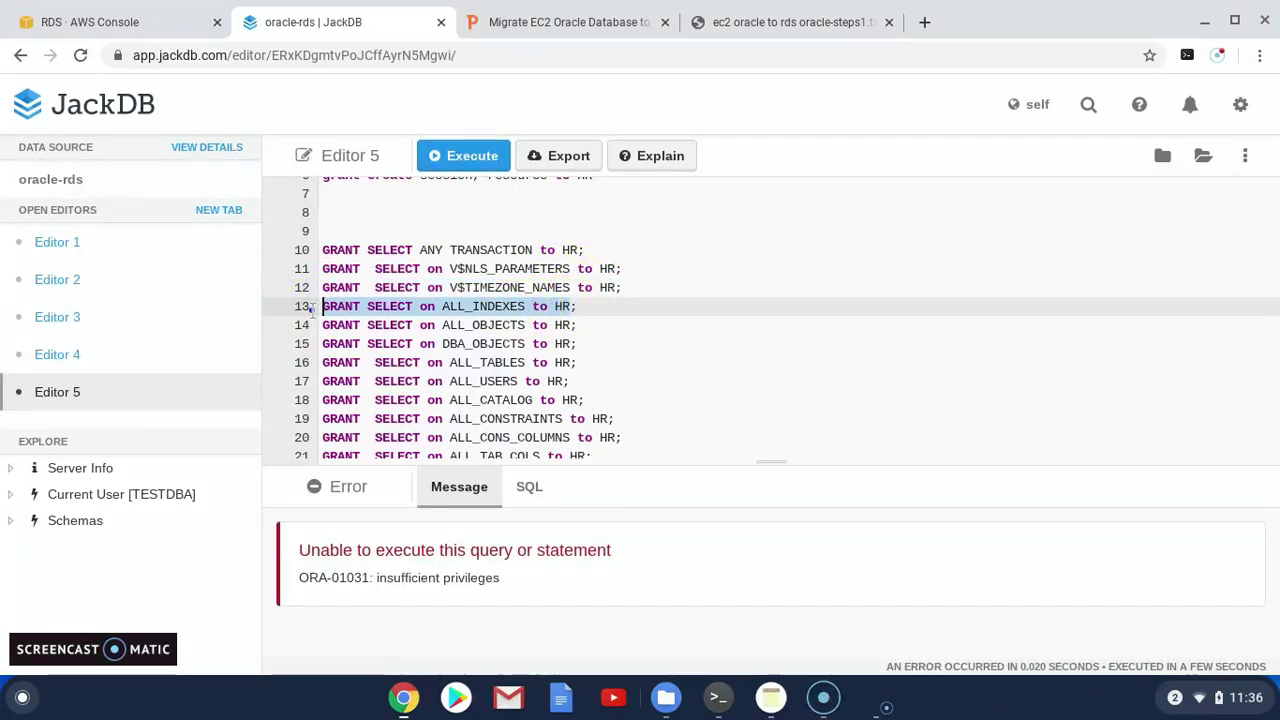
{"action": "left_click", "coordinate": [465, 156]}
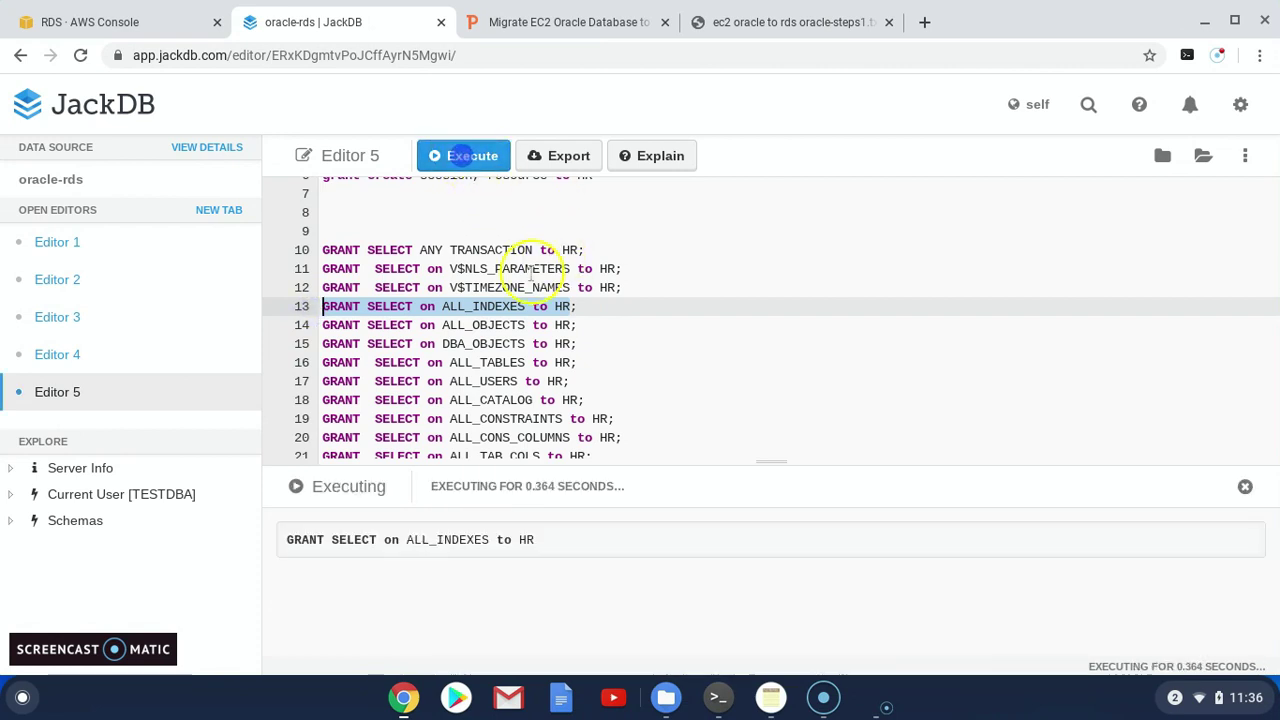
{"action": "left_click_drag", "start_coordinate": [571, 328], "coordinate": [330, 325]}
{"action": "key", "text": "ctrl+Return"}
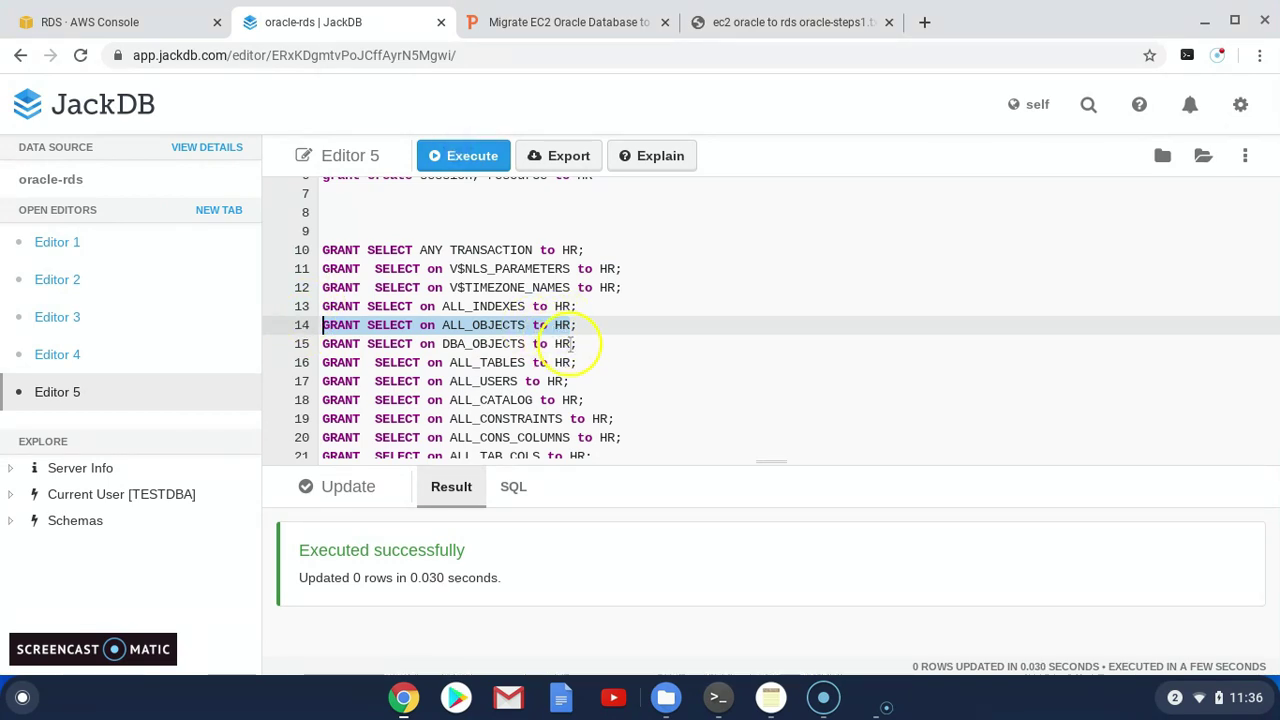
Attempt the DBA_OBJECTS grant twice, hitting ORA-01031, then run the ALL_TABLES grant
{"action": "left_click_drag", "start_coordinate": [576, 343], "coordinate": [338, 343]}
{"action": "left_click", "coordinate": [475, 156]}
{"action": "left_click", "coordinate": [561, 325]}
{"action": "left_click_drag", "start_coordinate": [600, 343], "coordinate": [344, 343]}
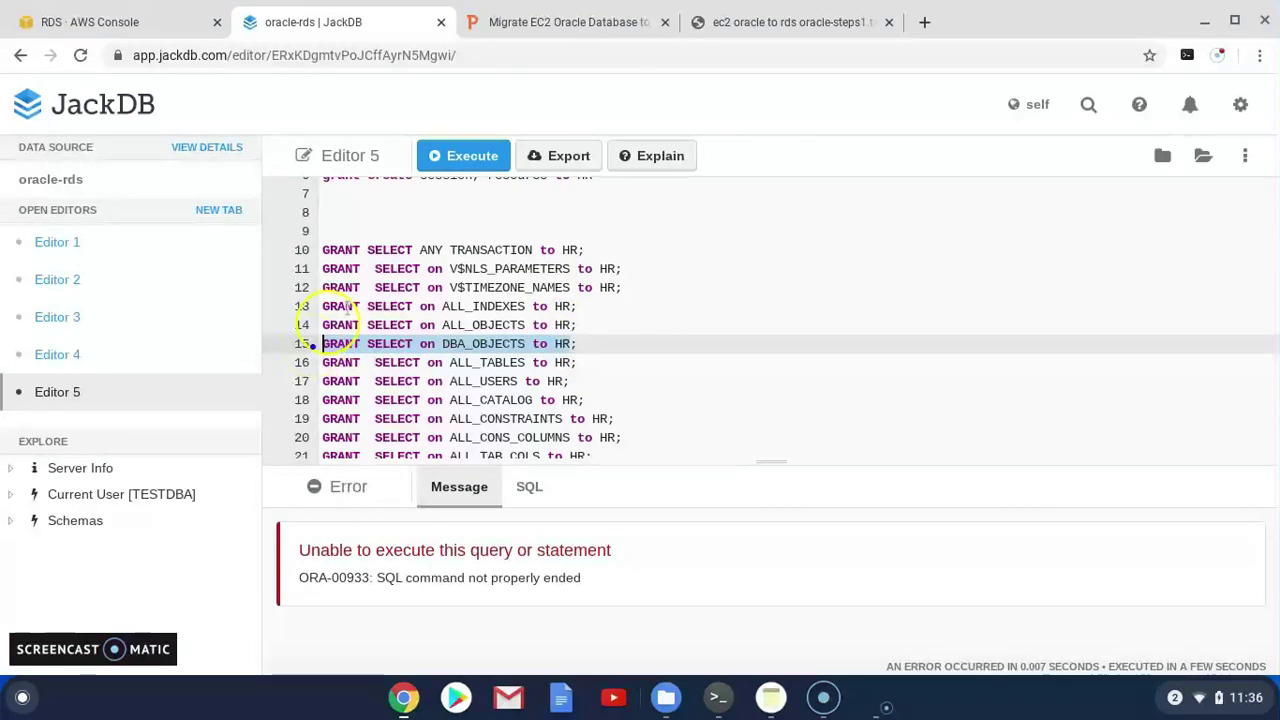
{"action": "left_click", "coordinate": [450, 155]}
{"action": "left_click", "coordinate": [572, 362]}
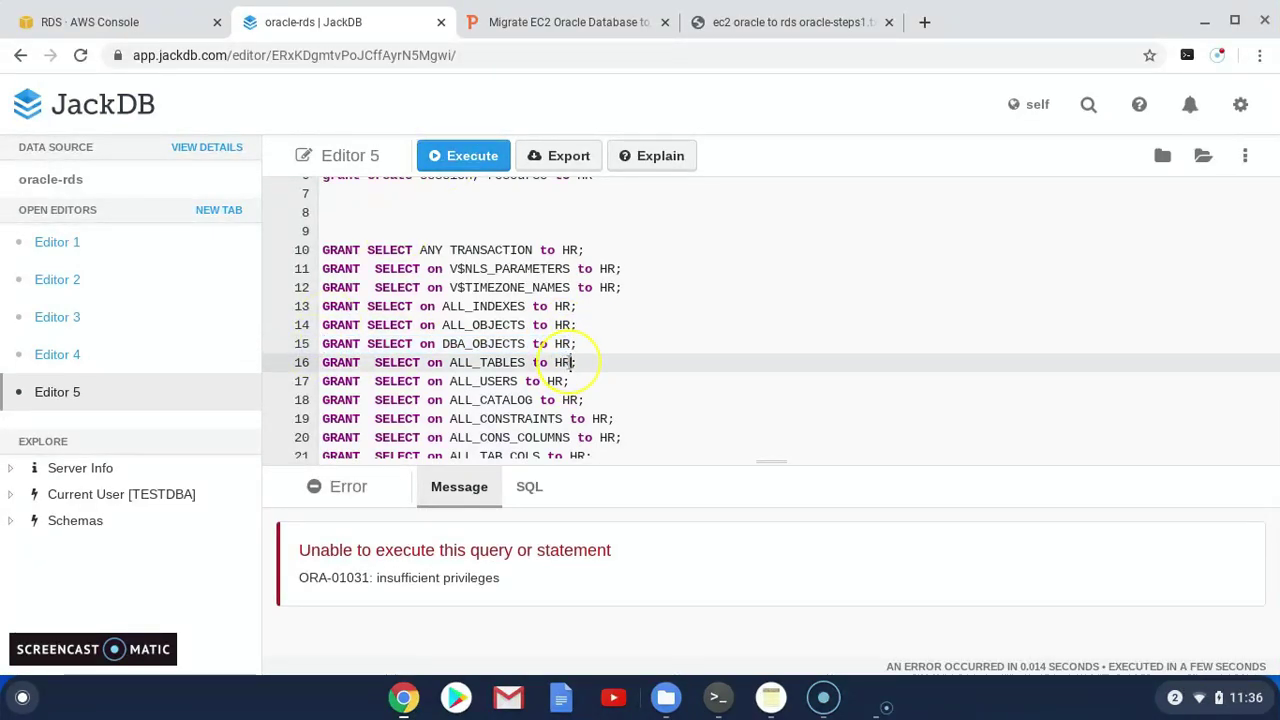
{"action": "left_click_drag", "start_coordinate": [525, 362], "coordinate": [322, 363]}
{"action": "left_click", "coordinate": [463, 158]}
Grant HR SELECT on ALL_USERS, ALL_CATALOG and ALL_CONSTRAINTS, running each statement separately
{"action": "scroll", "coordinate": [575, 360], "scroll_direction": "down", "scroll_amount": 1}
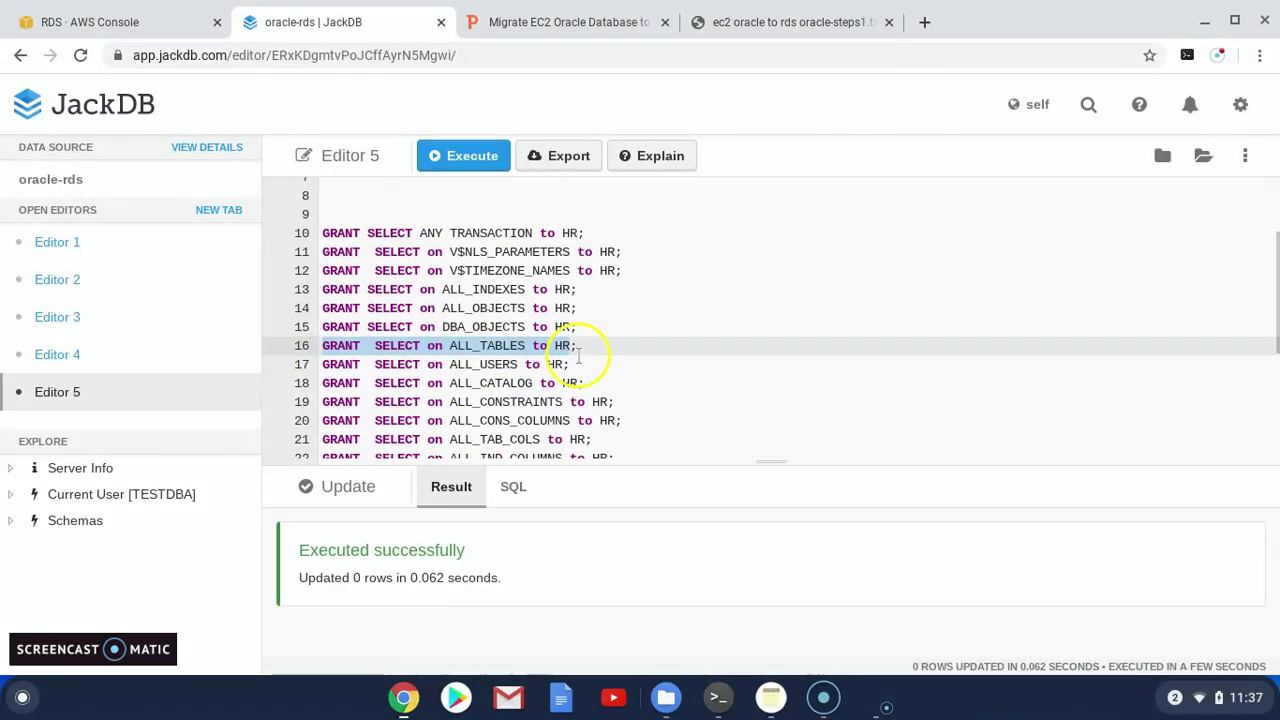
{"action": "left_click_drag", "start_coordinate": [565, 366], "coordinate": [329, 366]}
{"action": "key", "text": "ctrl+Return"}
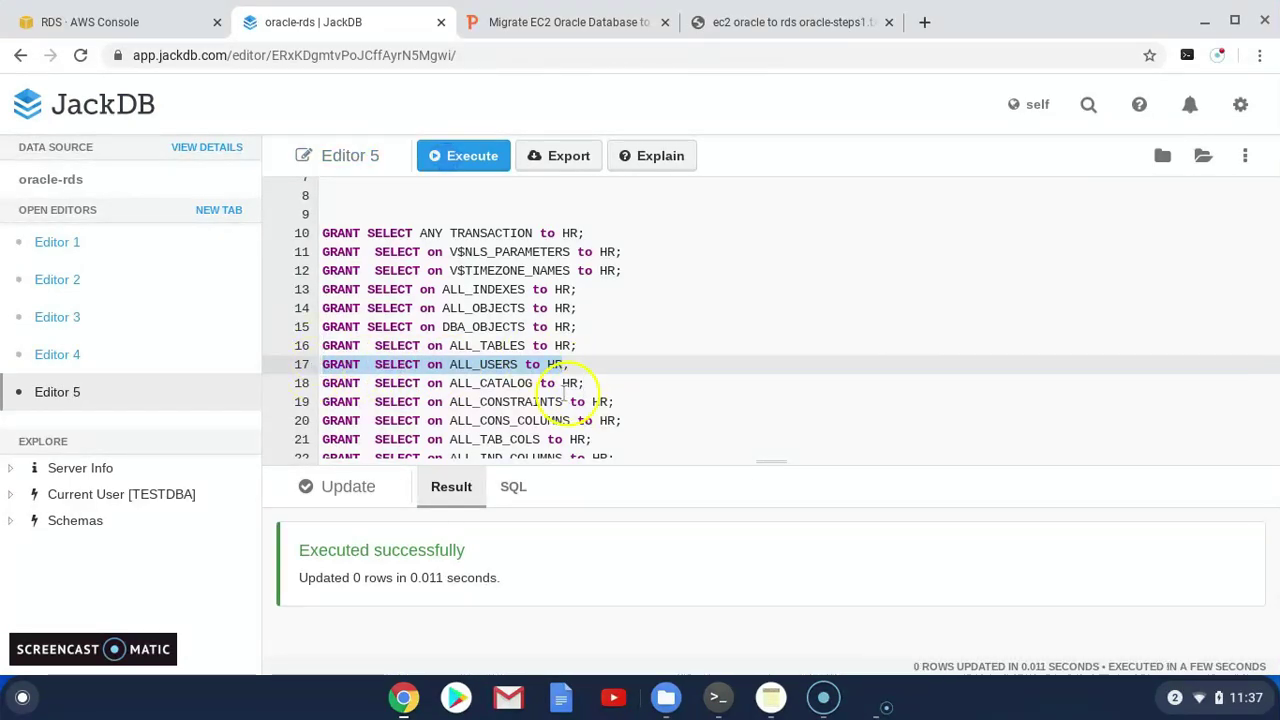
{"action": "left_click_drag", "start_coordinate": [583, 383], "coordinate": [323, 383]}
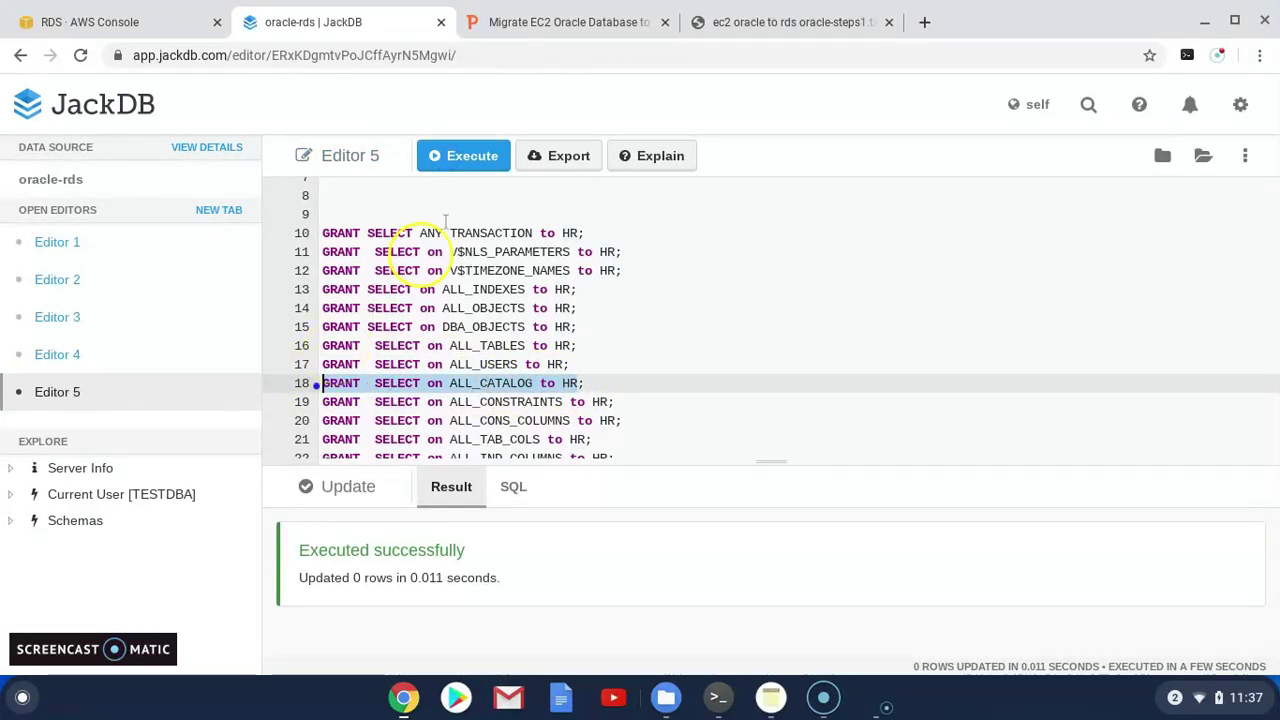
{"action": "left_click", "coordinate": [470, 162]}
{"action": "left_click_drag", "start_coordinate": [610, 402], "coordinate": [330, 402]}
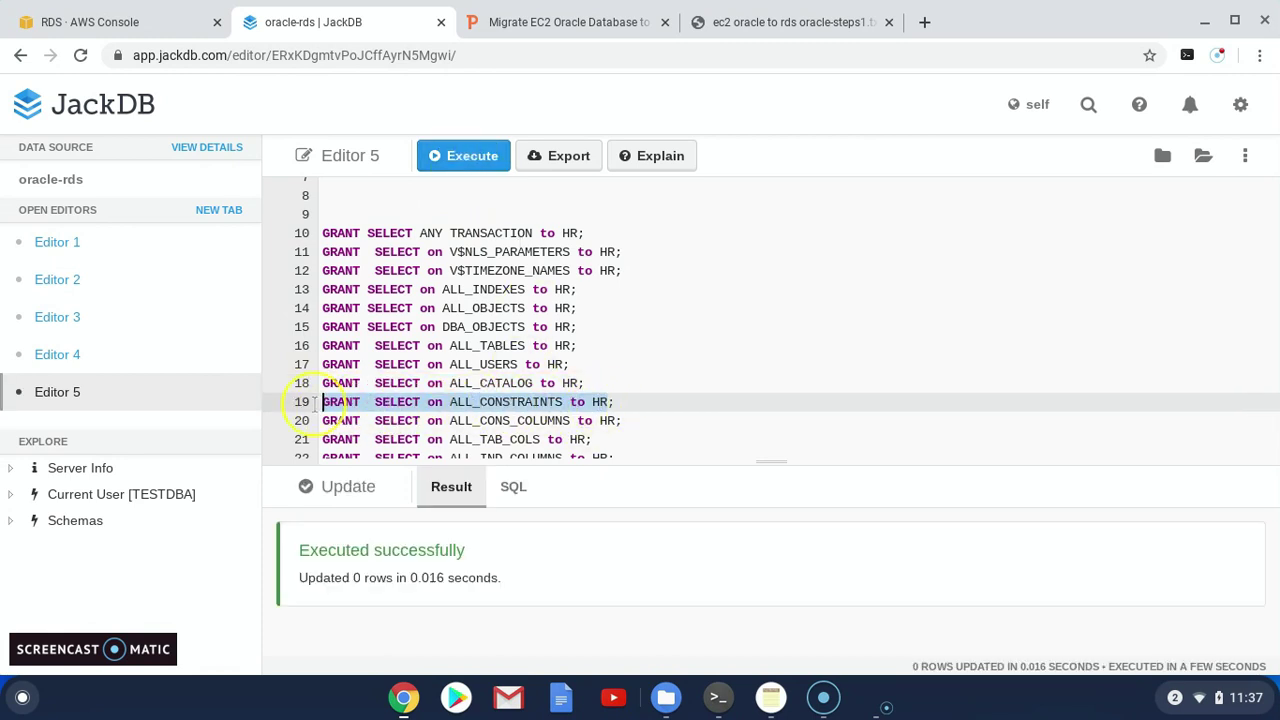
{"action": "scroll", "coordinate": [457, 189], "scroll_direction": "down", "scroll_amount": 2}
{"action": "left_click", "coordinate": [463, 158]}
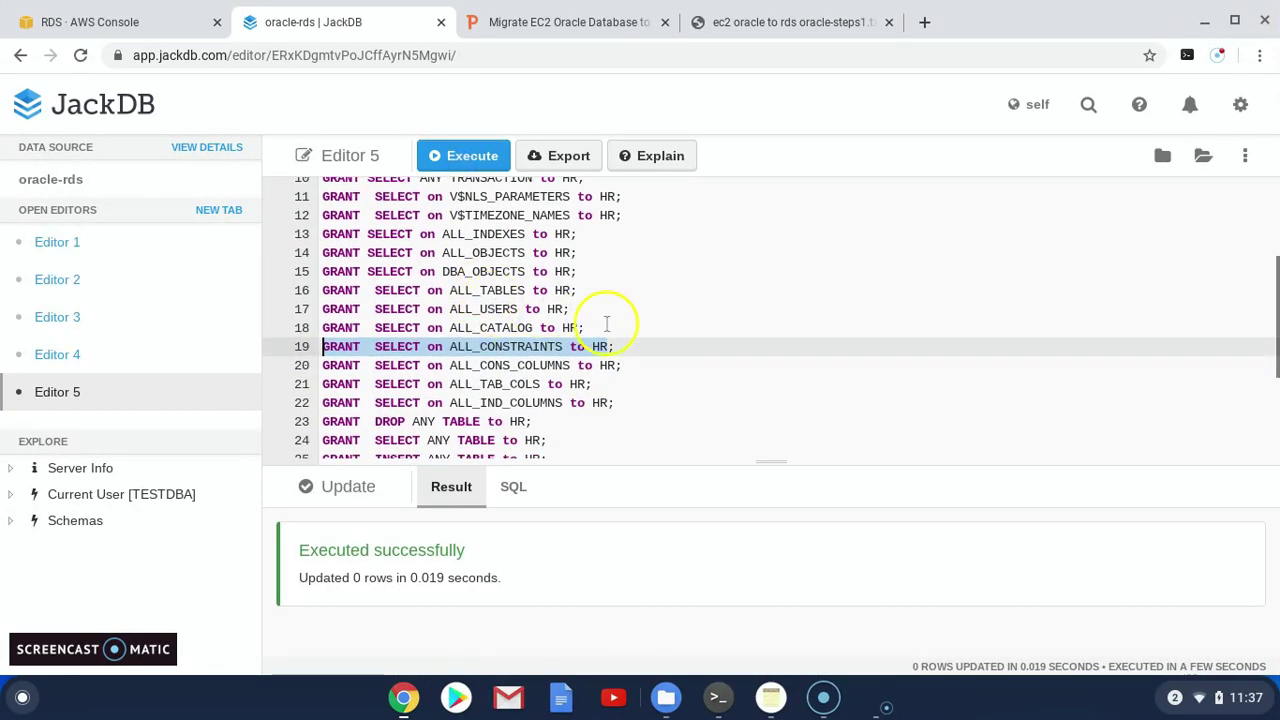
Grant HR SELECT on ALL_CONS_COLUMNS, ALL_TAB_COLS and ALL_IND_COLUMNS, one statement at a time
{"action": "left_click_drag", "start_coordinate": [618, 365], "coordinate": [322, 365]}
{"action": "left_click", "coordinate": [462, 155]}
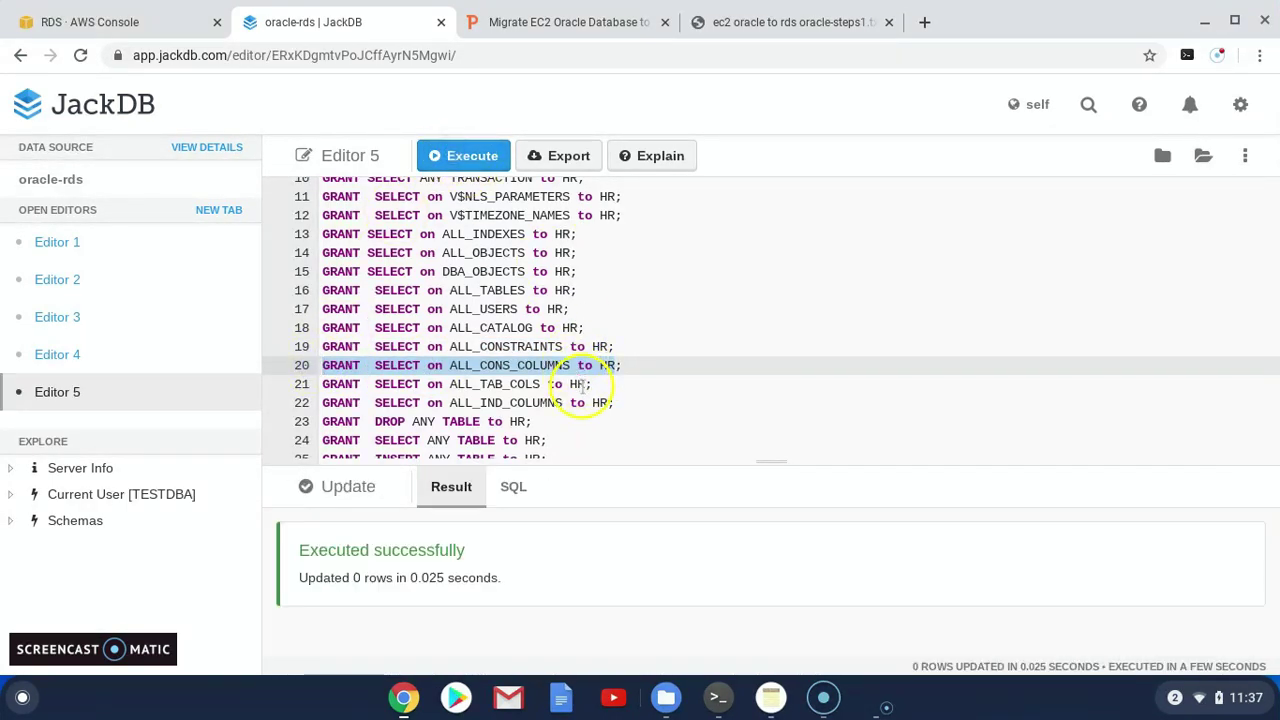
{"action": "left_click_drag", "start_coordinate": [590, 384], "coordinate": [361, 384]}
{"action": "left_click", "coordinate": [463, 155]}
{"action": "left_click", "coordinate": [608, 403]}
{"action": "left_click_drag", "start_coordinate": [608, 403], "coordinate": [344, 403]}
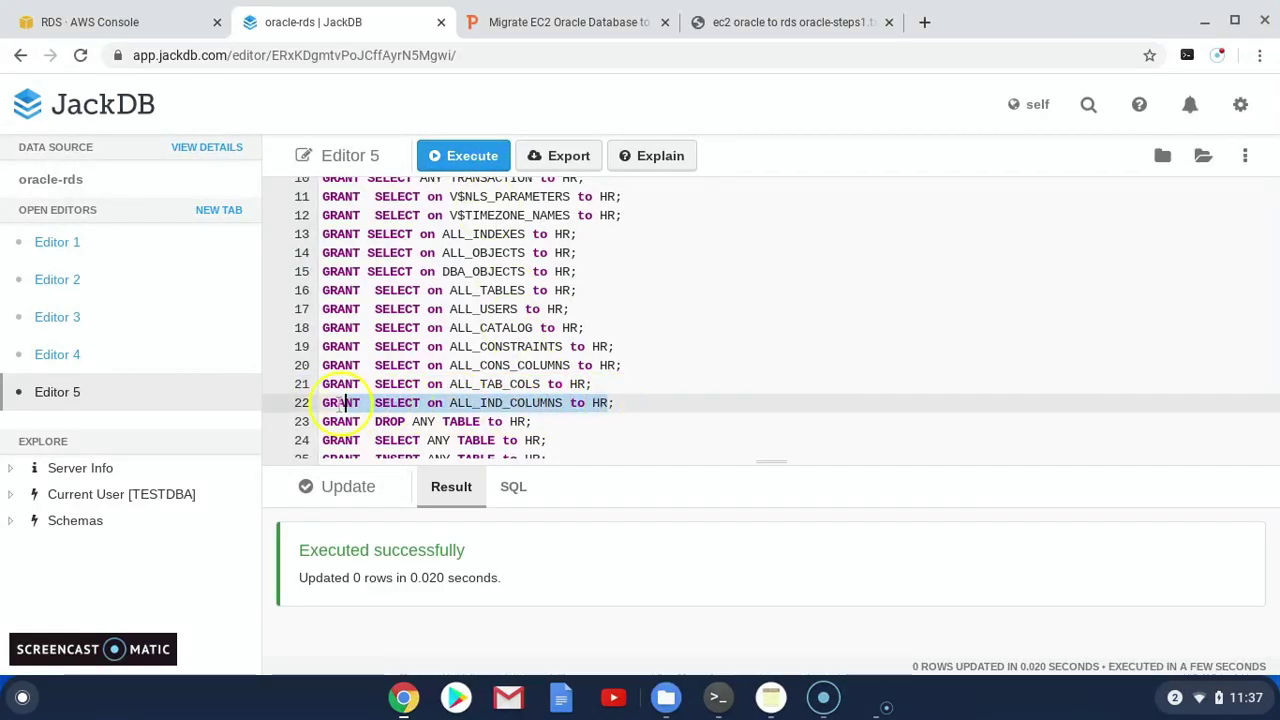
{"action": "left_click", "coordinate": [463, 155]}
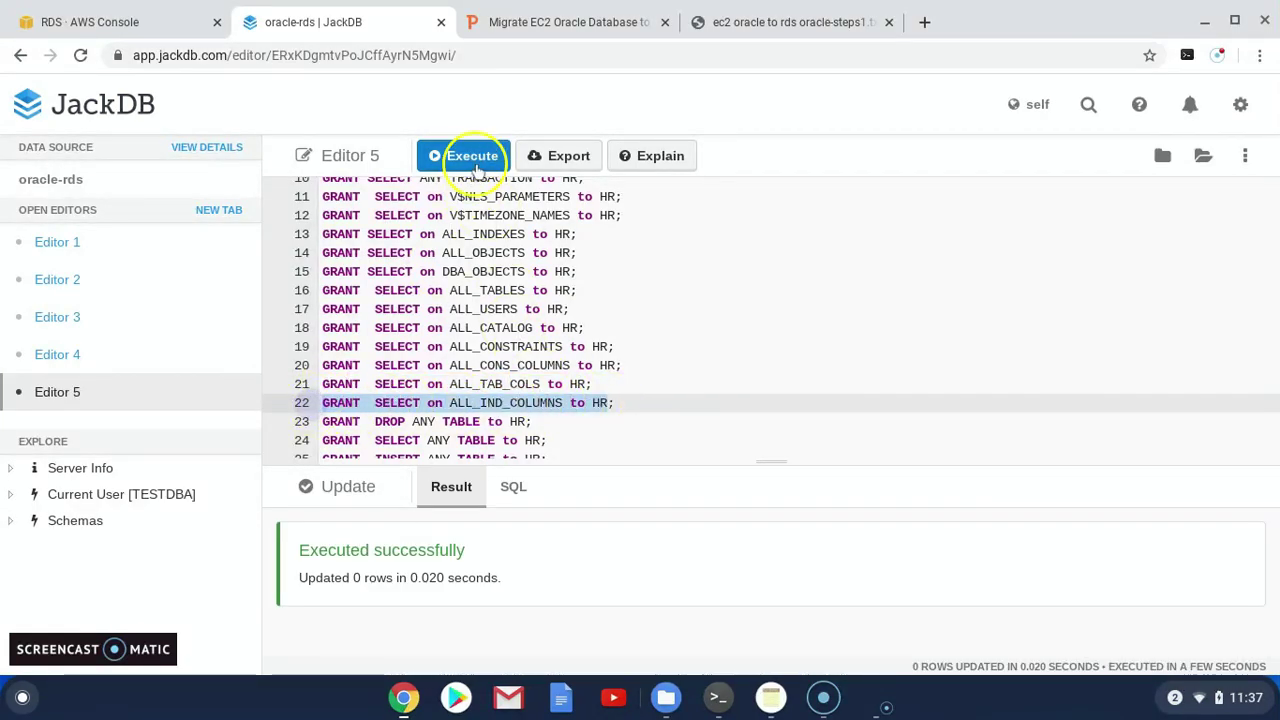
Grant HR DROP, SELECT, INSERT and UPDATE ANY TABLE, executing each grant individually
{"action": "left_click_drag", "start_coordinate": [527, 421], "coordinate": [322, 421]}
{"action": "left_click", "coordinate": [457, 155]}
{"action": "scroll", "coordinate": [440, 300], "scroll_direction": "down", "scroll_amount": 3}
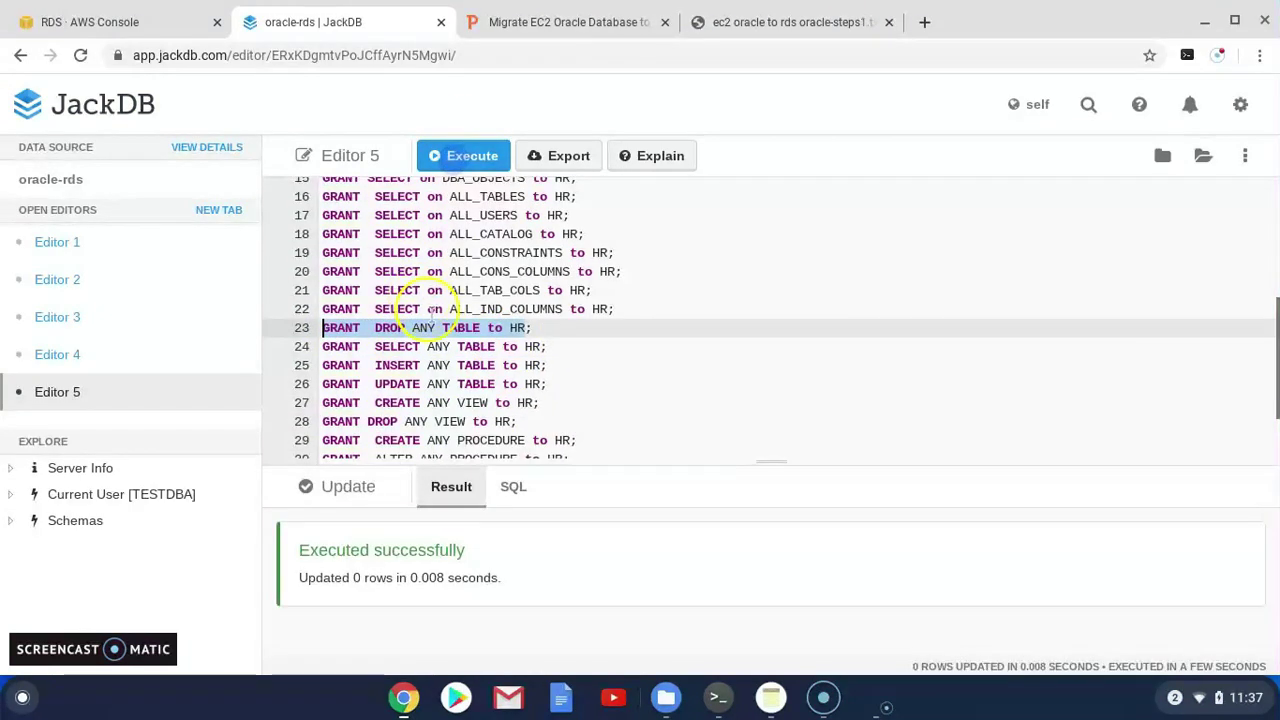
{"action": "left_click_drag", "start_coordinate": [538, 346], "coordinate": [322, 346]}
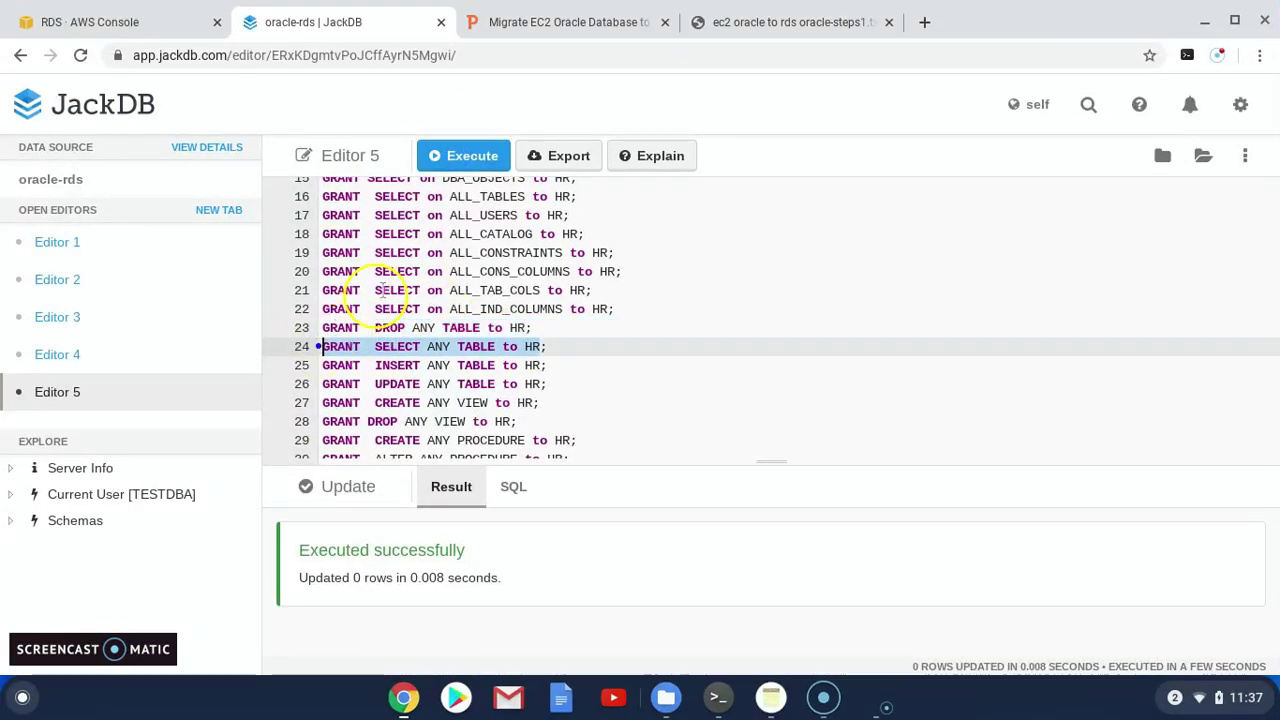
{"action": "left_click", "coordinate": [470, 155]}
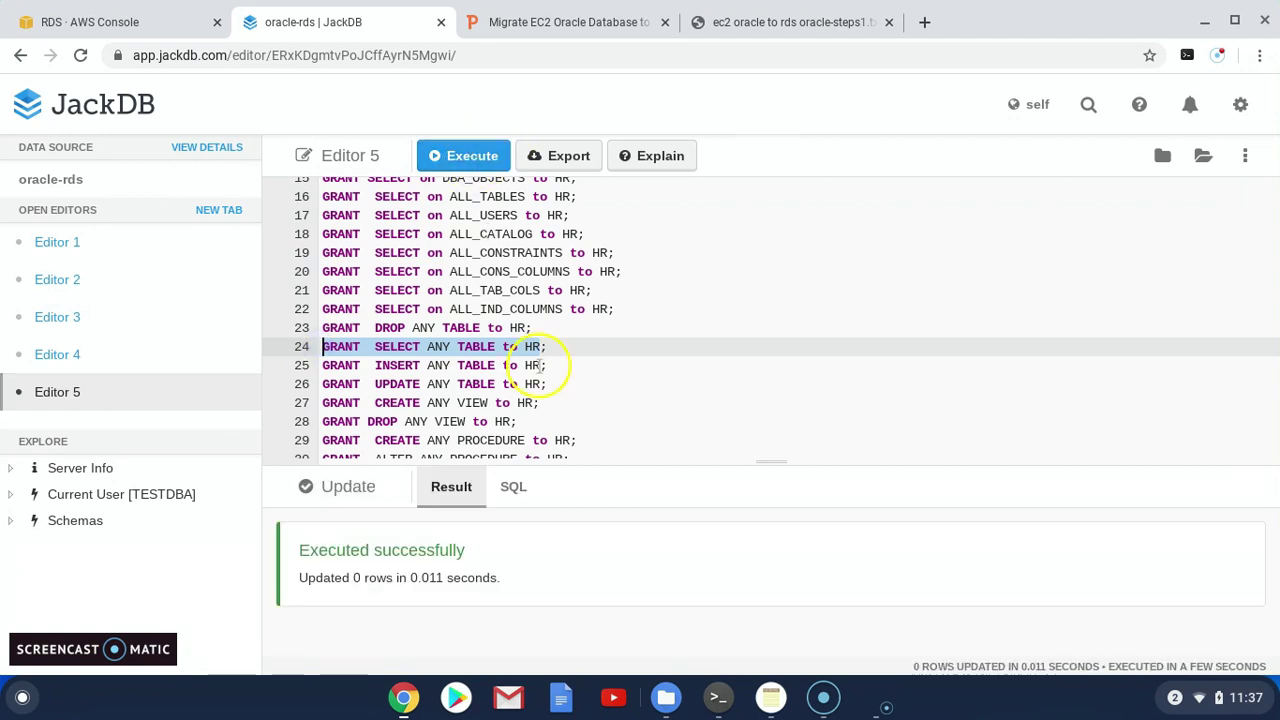
{"action": "left_click_drag", "start_coordinate": [541, 366], "coordinate": [322, 366]}
{"action": "left_click", "coordinate": [470, 156]}
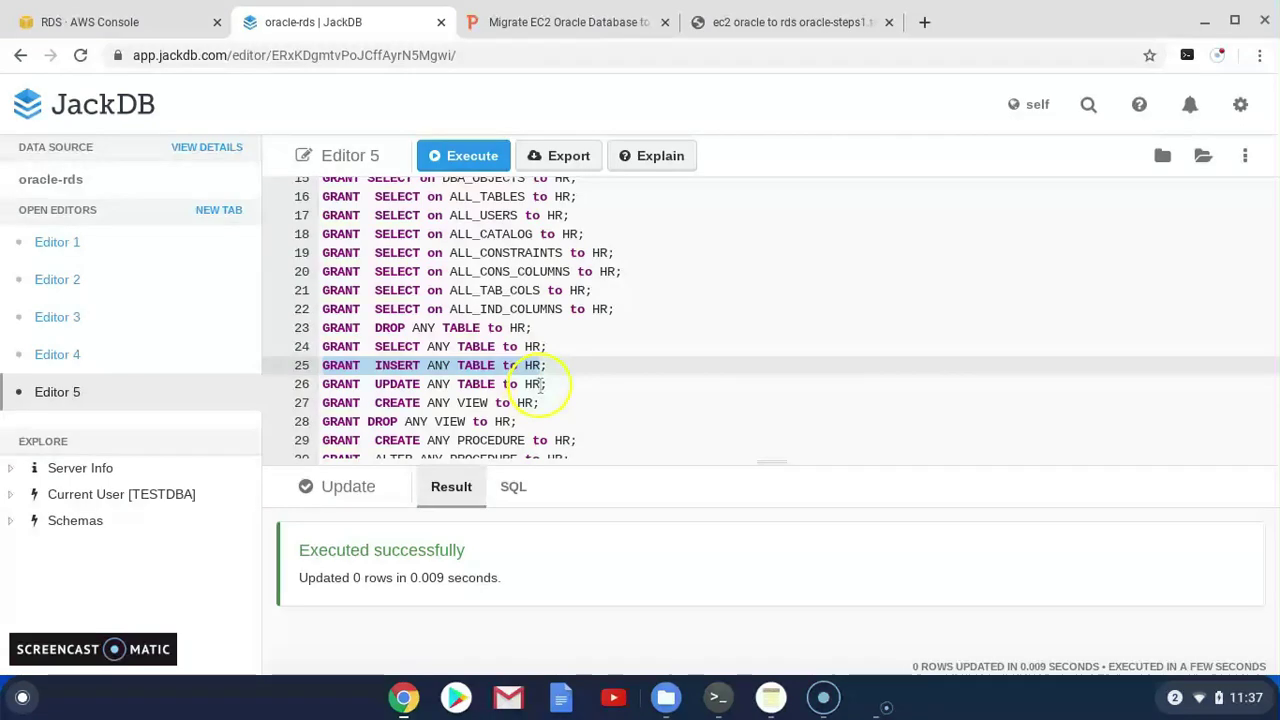
{"action": "left_click_drag", "start_coordinate": [541, 384], "coordinate": [322, 385]}
{"action": "left_click", "coordinate": [470, 155]}
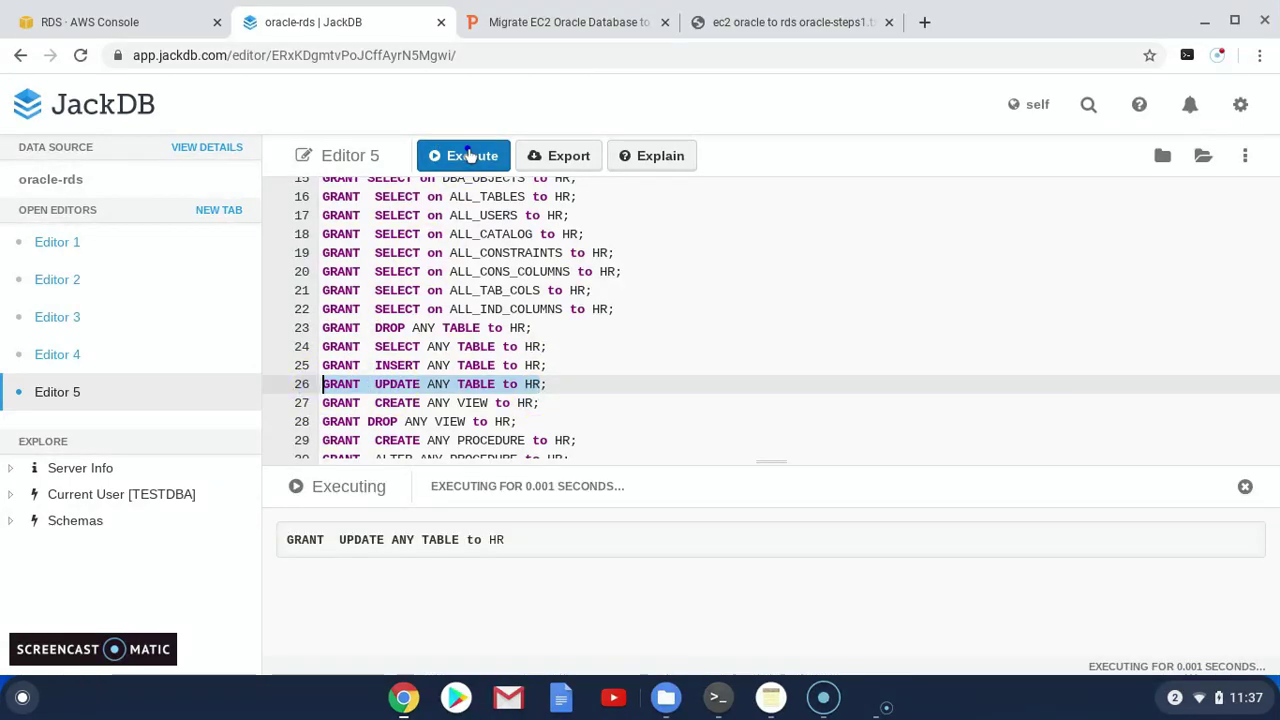
Grant HR CREATE ANY VIEW and DROP ANY VIEW, each executed separately
{"action": "left_click_drag", "start_coordinate": [541, 403], "coordinate": [330, 403]}
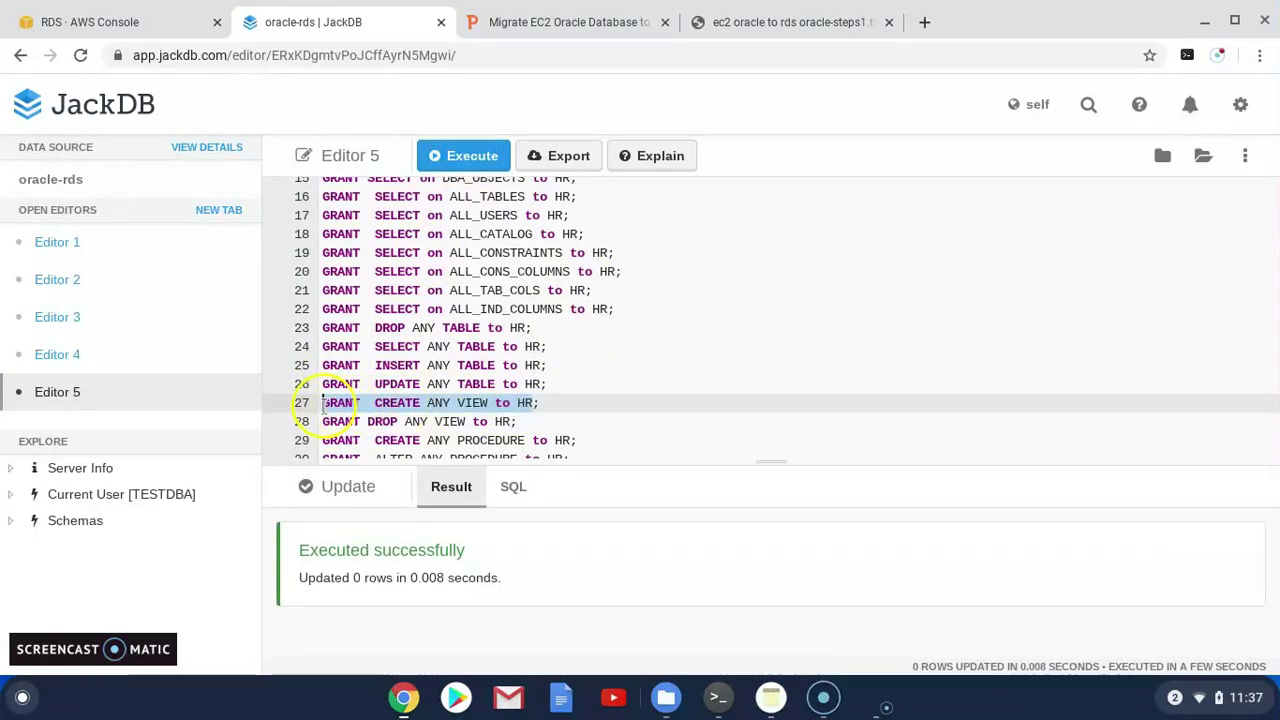
{"action": "left_click", "coordinate": [468, 156]}
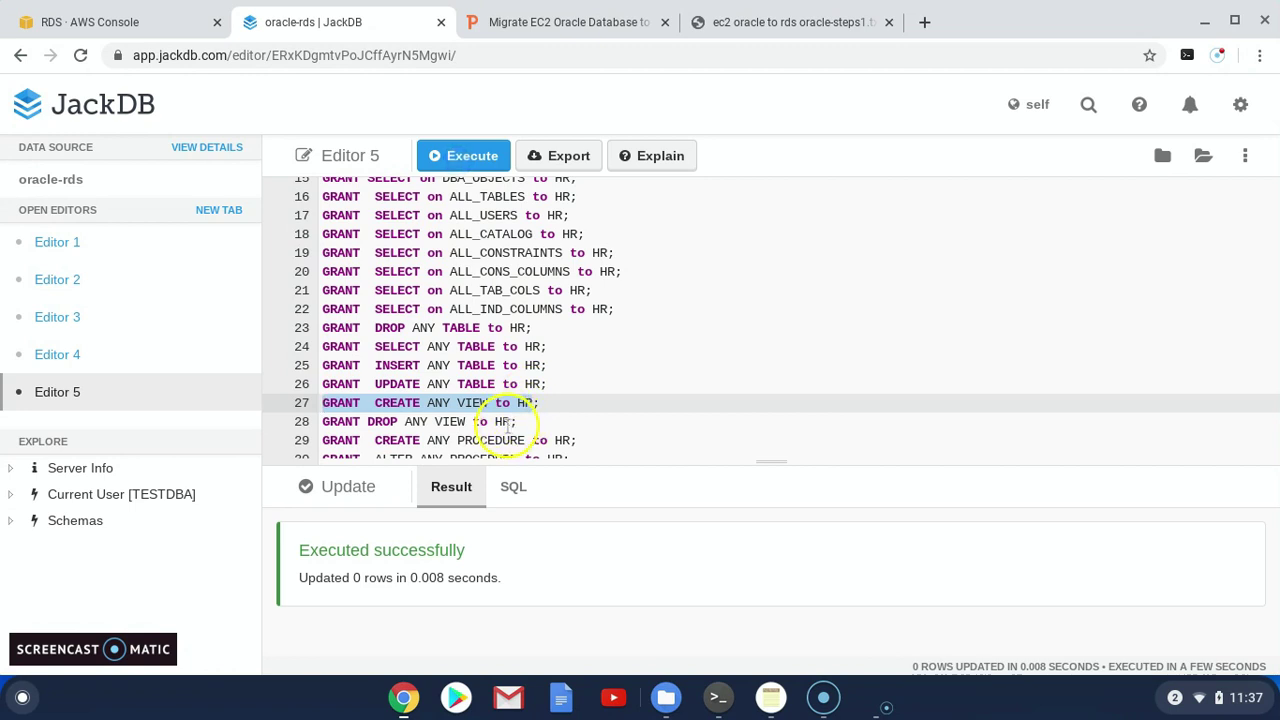
{"action": "left_click", "coordinate": [513, 421]}
{"action": "left_click_drag", "start_coordinate": [513, 421], "coordinate": [305, 421]}
{"action": "left_click", "coordinate": [470, 155]}
{"action": "scroll", "coordinate": [600, 366], "scroll_direction": "down", "scroll_amount": 2}
{"action": "left_click", "coordinate": [594, 358]}
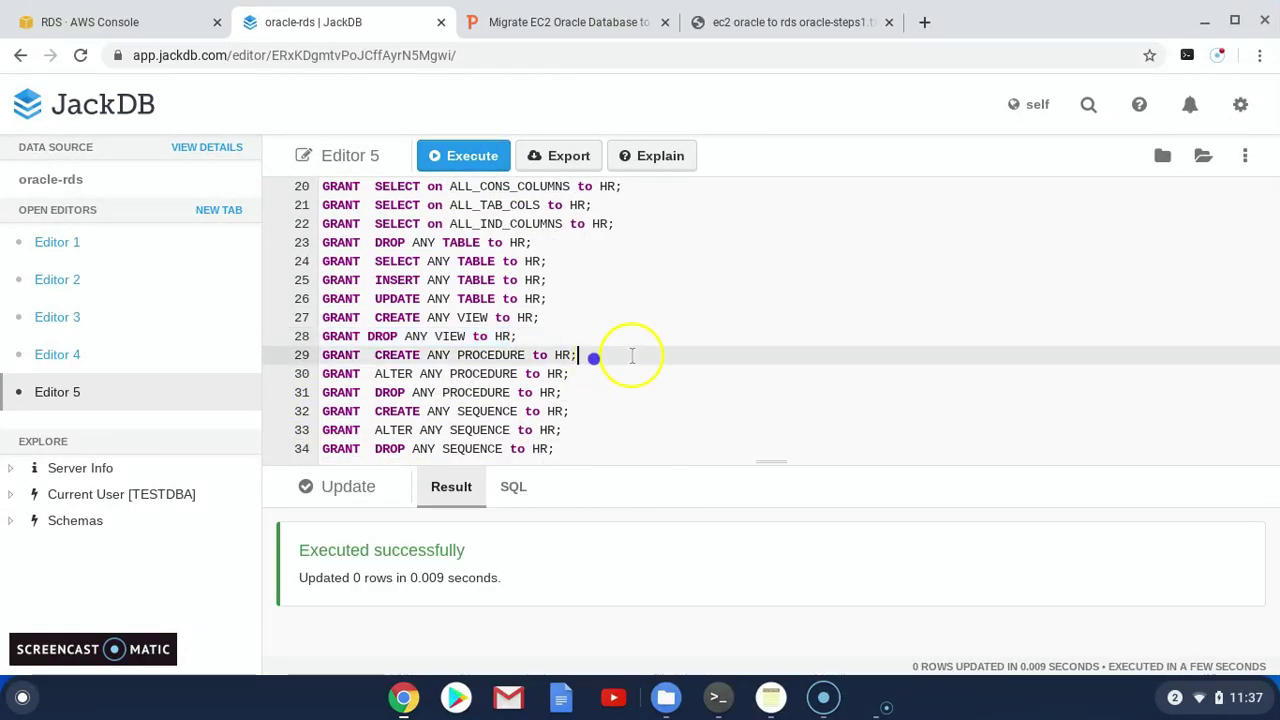
Remove the trailing semicolons from the six procedure and sequence grant lines
{"action": "key", "text": "BackSpace"}
{"action": "left_click", "coordinate": [569, 373]}
{"action": "key", "text": "BackSpace"}
{"action": "left_click", "coordinate": [565, 392]}
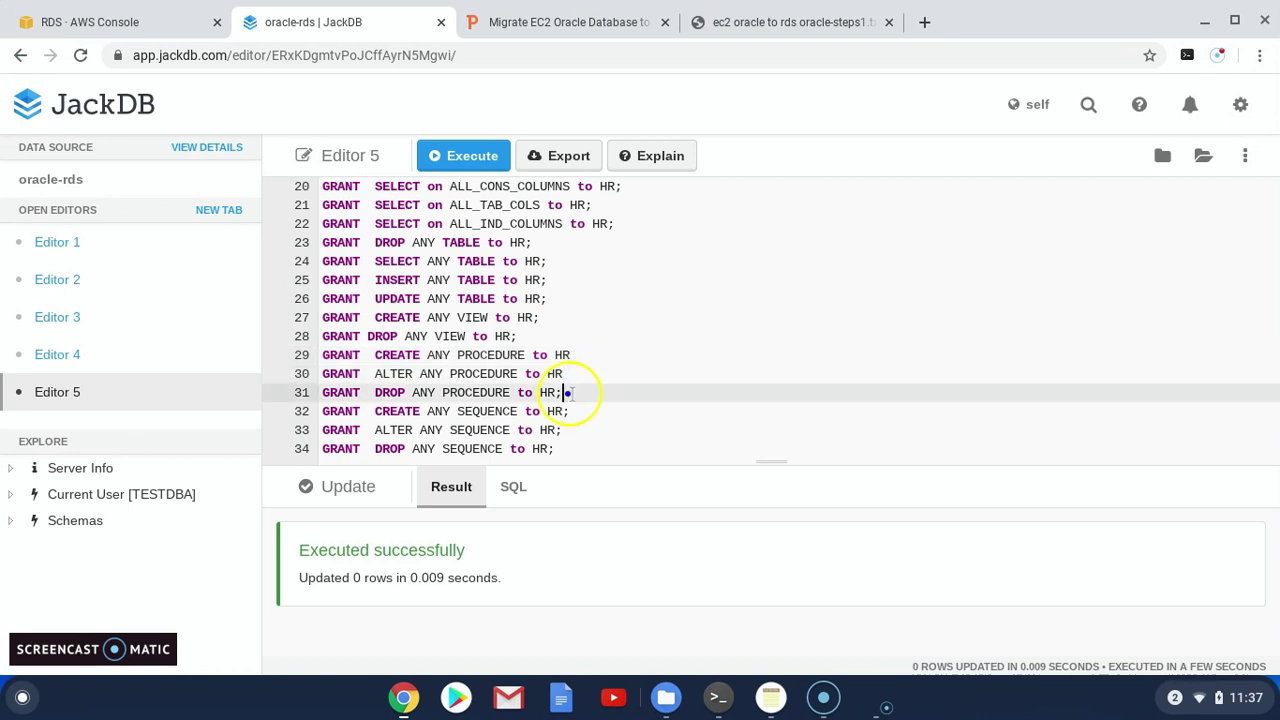
{"action": "left_click", "coordinate": [568, 411]}
{"action": "key", "text": "BackSpace"}
{"action": "left_click", "coordinate": [560, 430]}
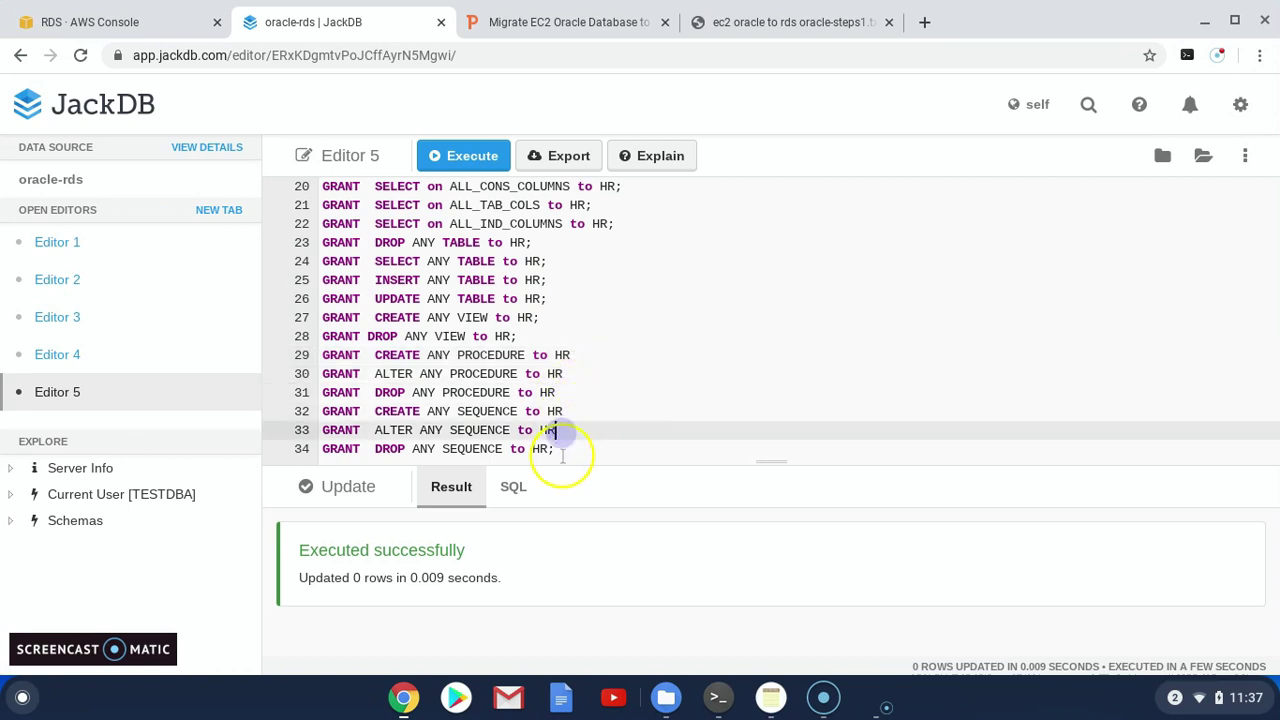
{"action": "key", "text": "BackSpace"}
{"action": "left_click", "coordinate": [563, 449]}
{"action": "key", "text": "BackSpace"}
After the six-grant batch fails, grant CREATE, ALTER and DROP ANY PROCEDURE individually
{"action": "left_click_drag", "start_coordinate": [560, 450], "coordinate": [318, 355]}
{"action": "left_click", "coordinate": [466, 152]}
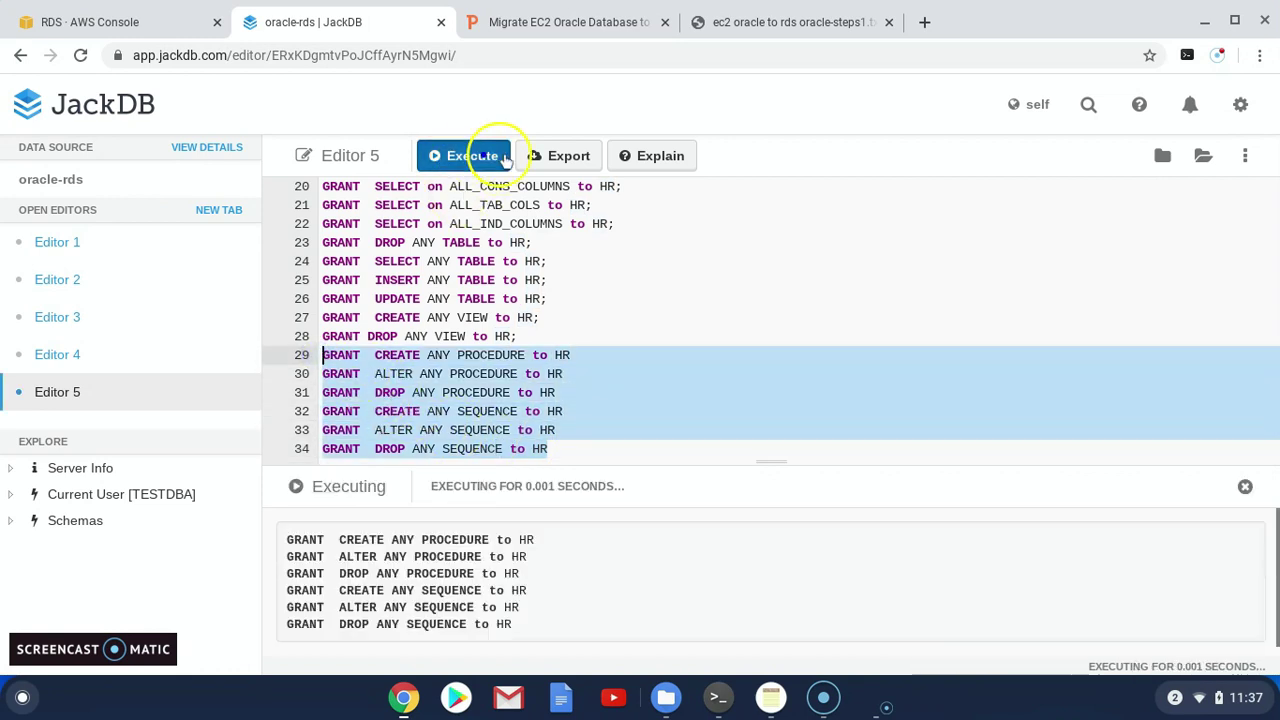
{"action": "left_click", "coordinate": [591, 340]}
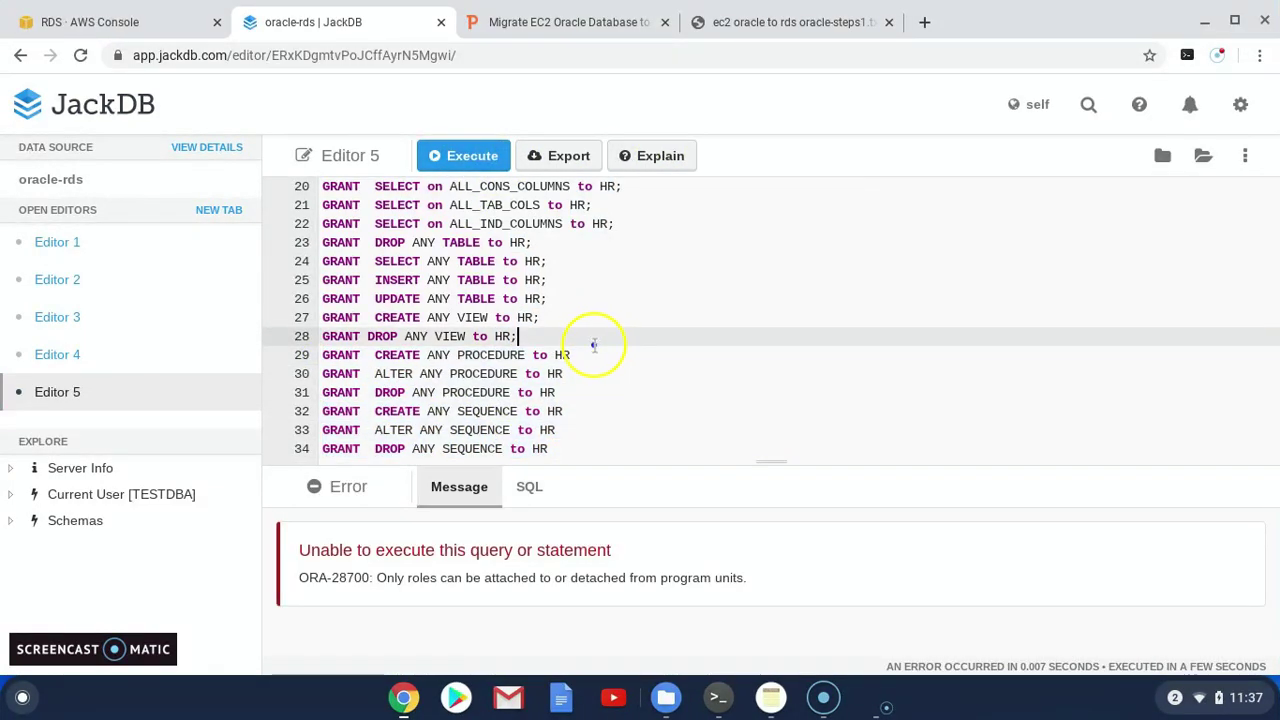
{"action": "left_click_drag", "start_coordinate": [591, 349], "coordinate": [322, 355]}
{"action": "key", "text": "ctrl+Return"}
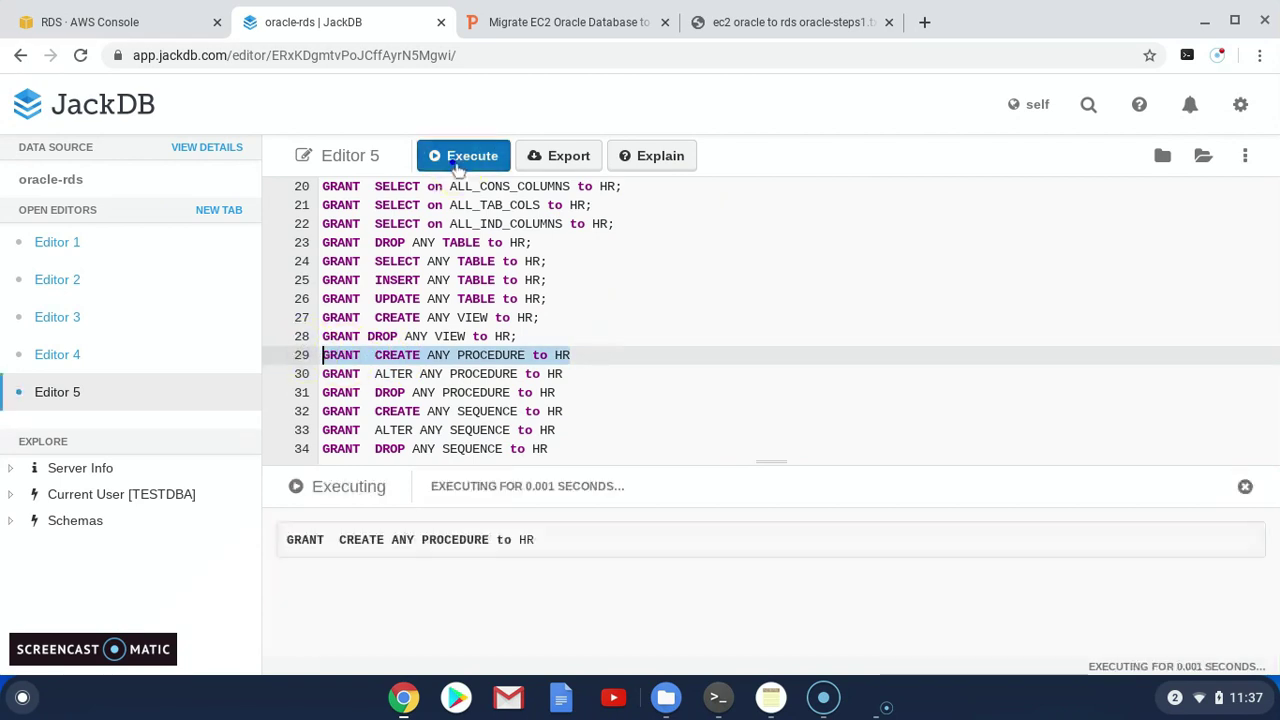
{"action": "left_click_drag", "start_coordinate": [566, 374], "coordinate": [322, 374]}
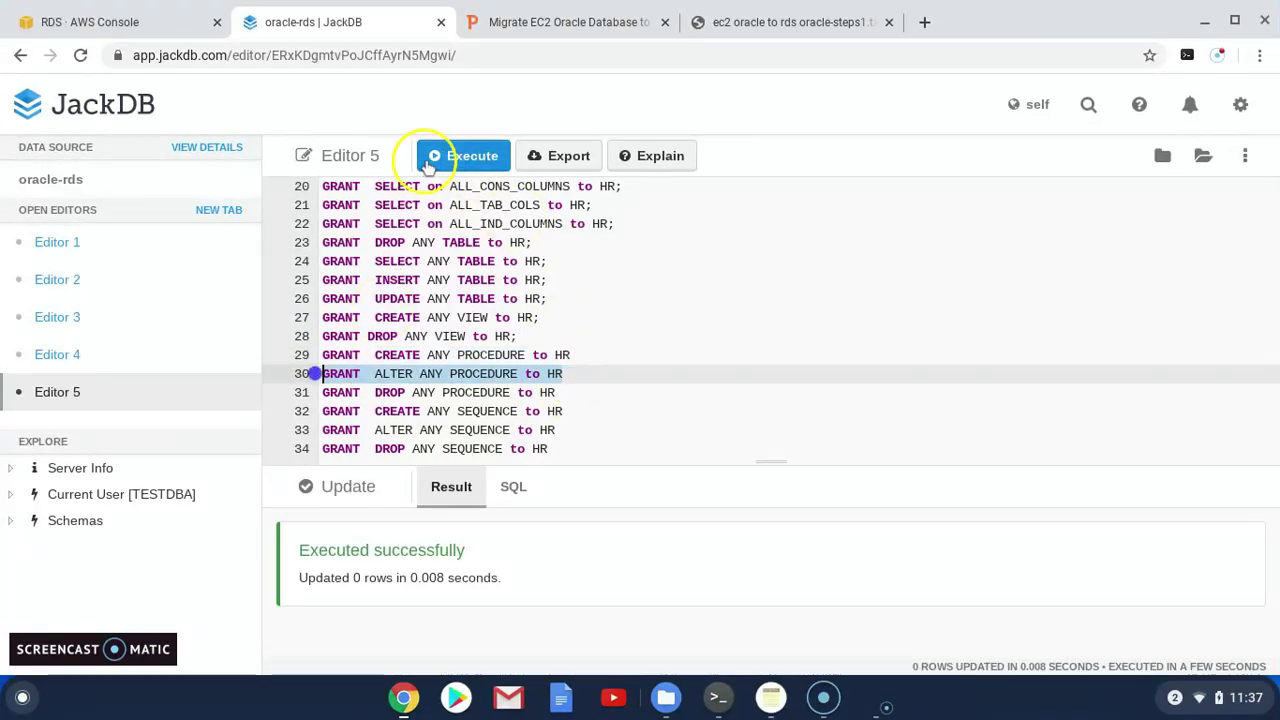
{"action": "left_click", "coordinate": [466, 155]}
{"action": "left_click_drag", "start_coordinate": [558, 392], "coordinate": [322, 392]}
{"action": "left_click", "coordinate": [466, 155]}
Grant HR CREATE, ALTER and DROP ANY SEQUENCE, each statement run on its own
{"action": "left_click_drag", "start_coordinate": [566, 411], "coordinate": [322, 411]}
{"action": "left_click", "coordinate": [443, 160]}
{"action": "left_click_drag", "start_coordinate": [562, 430], "coordinate": [322, 430]}
{"action": "left_click", "coordinate": [468, 158]}
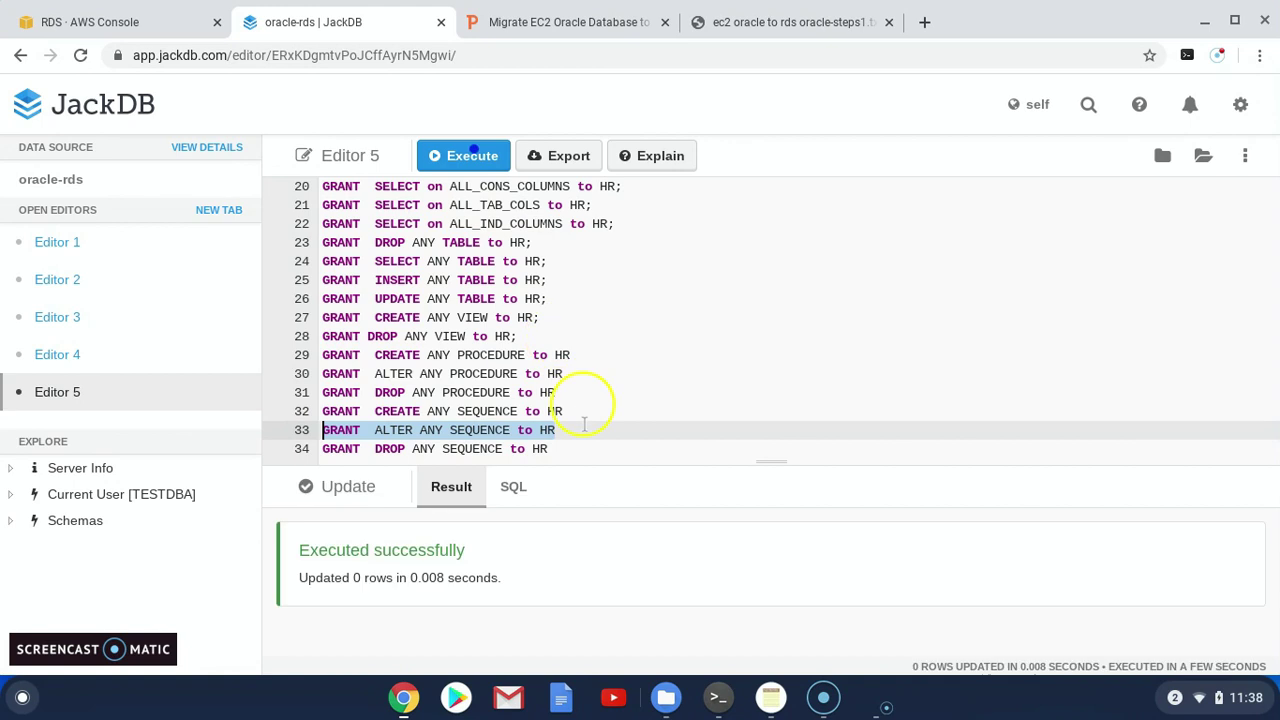
{"action": "left_click", "coordinate": [556, 448]}
{"action": "left_click_drag", "start_coordinate": [558, 448], "coordinate": [309, 449]}
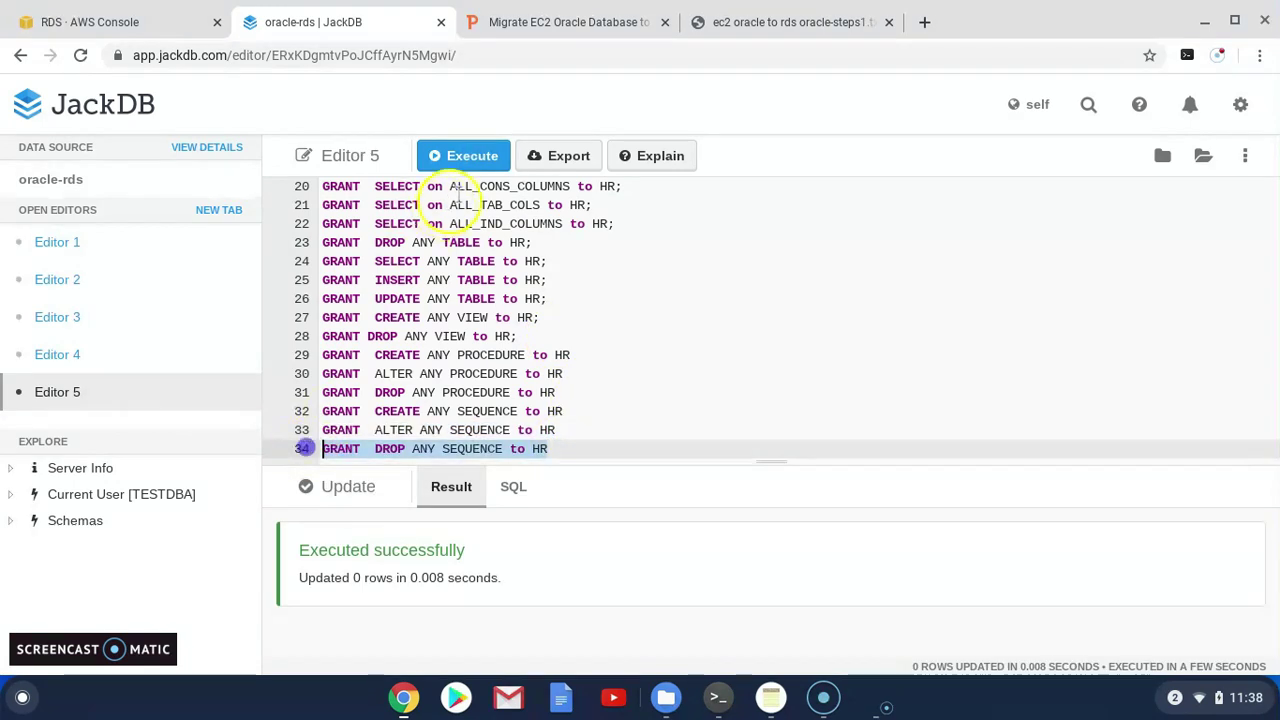
{"action": "left_click", "coordinate": [600, 24]}
{"action": "key", "text": "ctrl+Tab"}
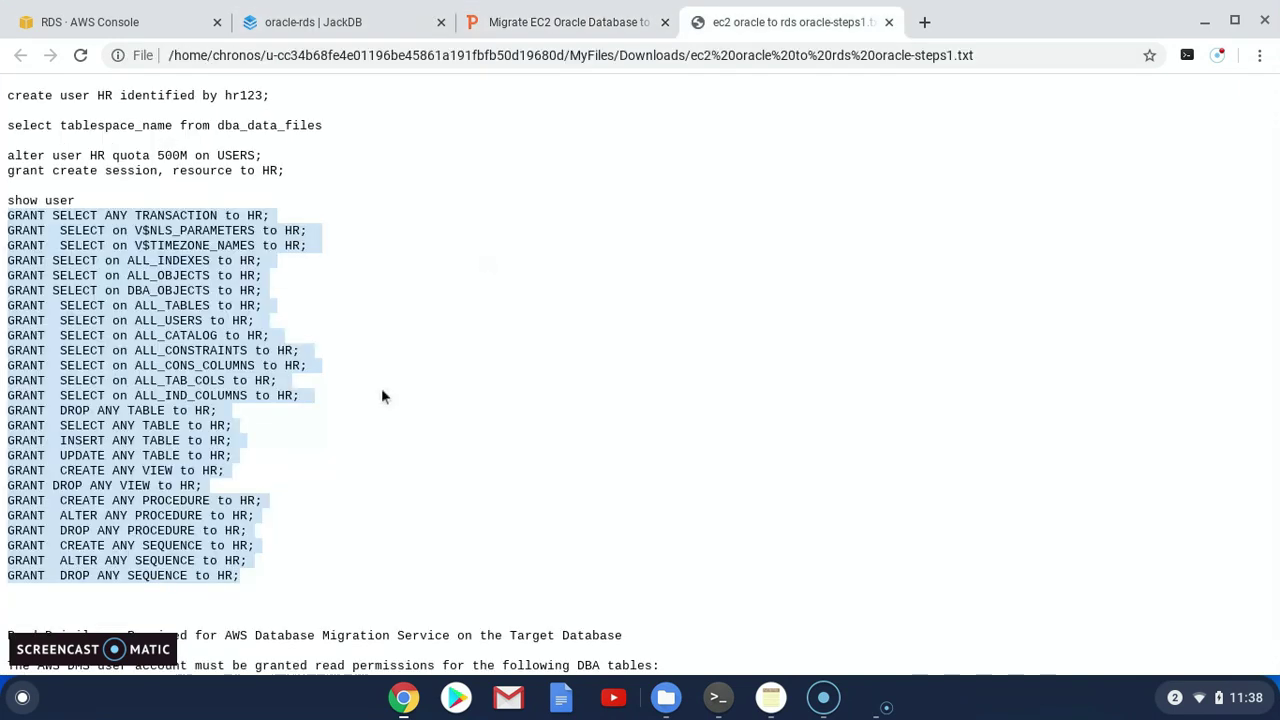
{"action": "scroll", "coordinate": [370, 400], "scroll_direction": "down", "scroll_amount": 1}
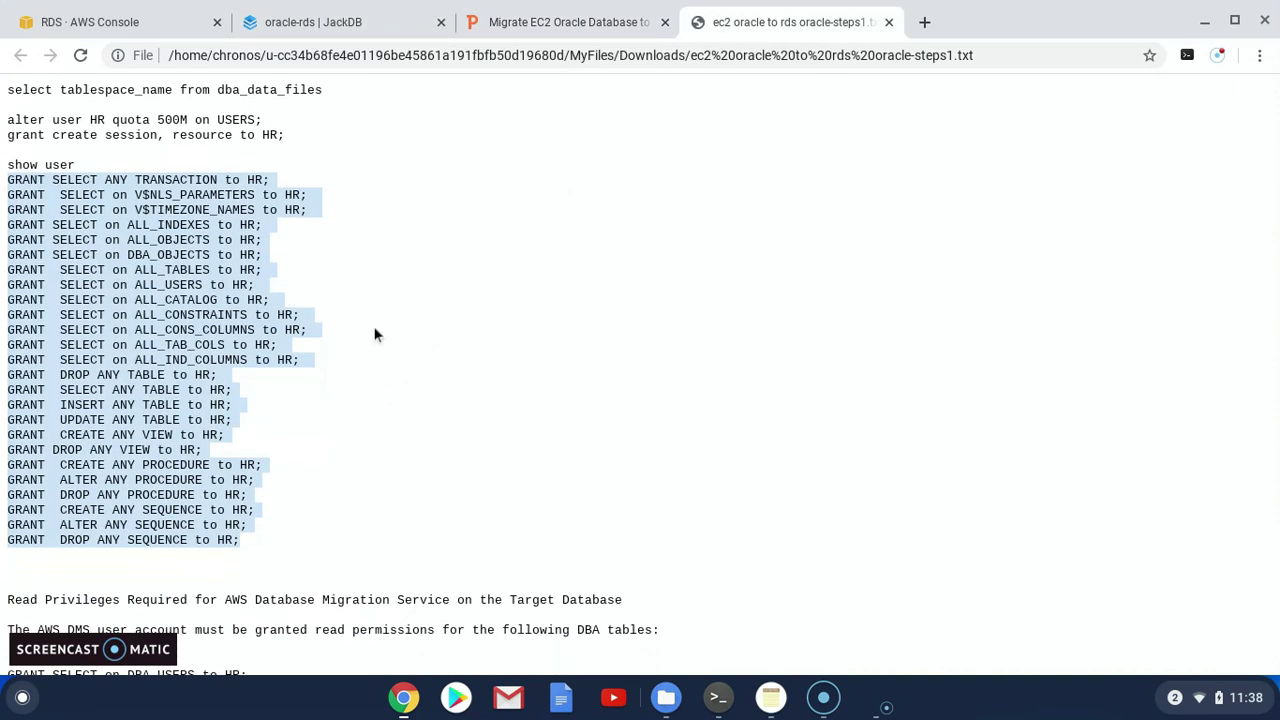
{"action": "left_click", "coordinate": [362, 30]}
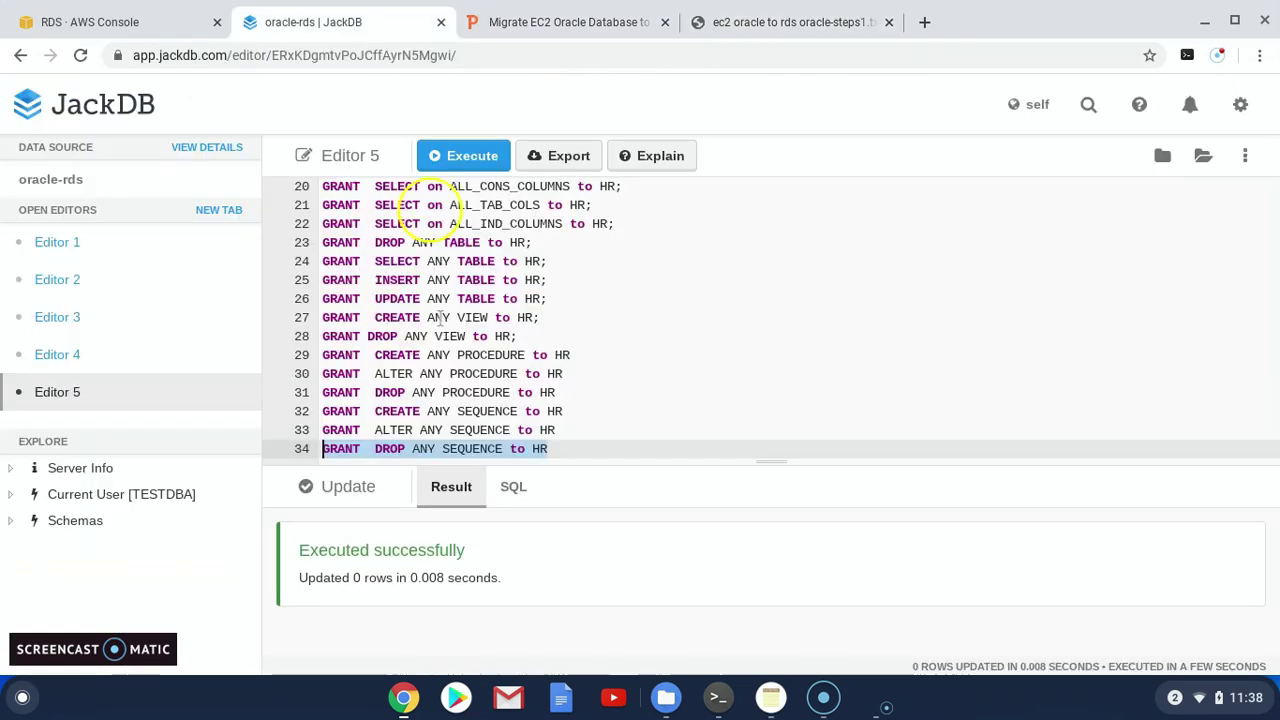
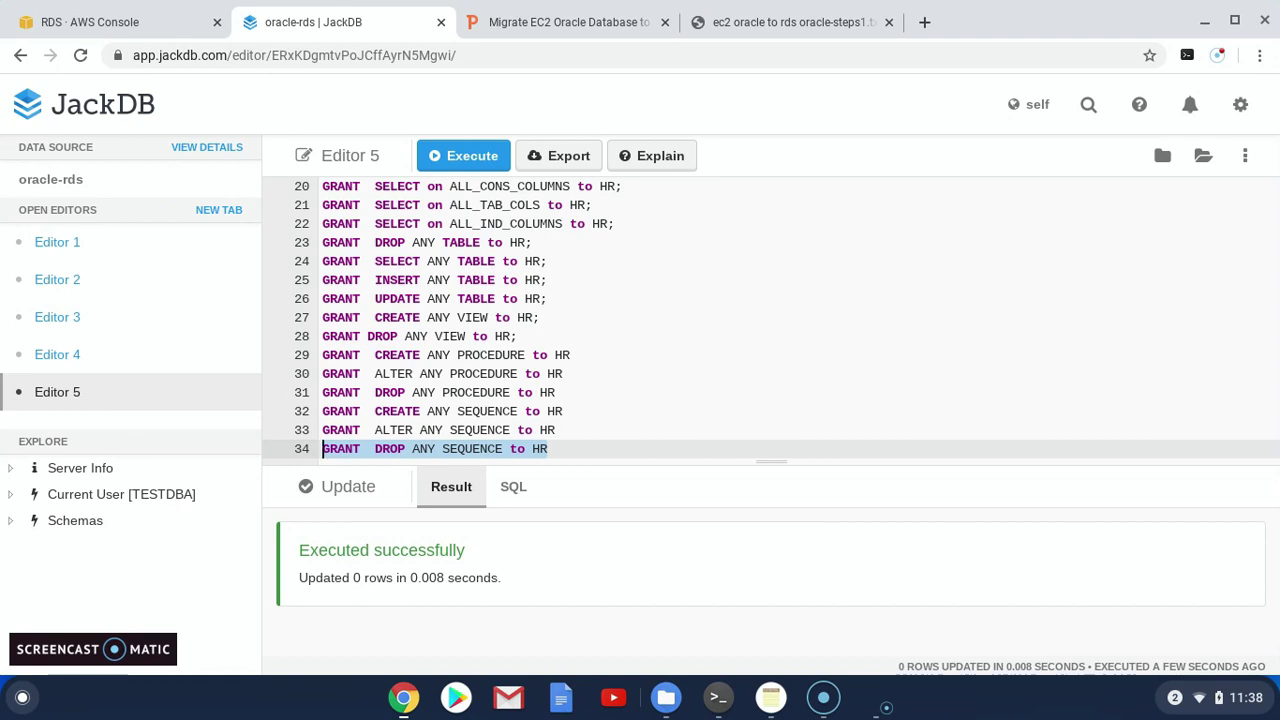
Review slide 6, 'Create Replication instance at DMS', then return to the RDS database-1 page
{"action": "left_click", "coordinate": [563, 20]}
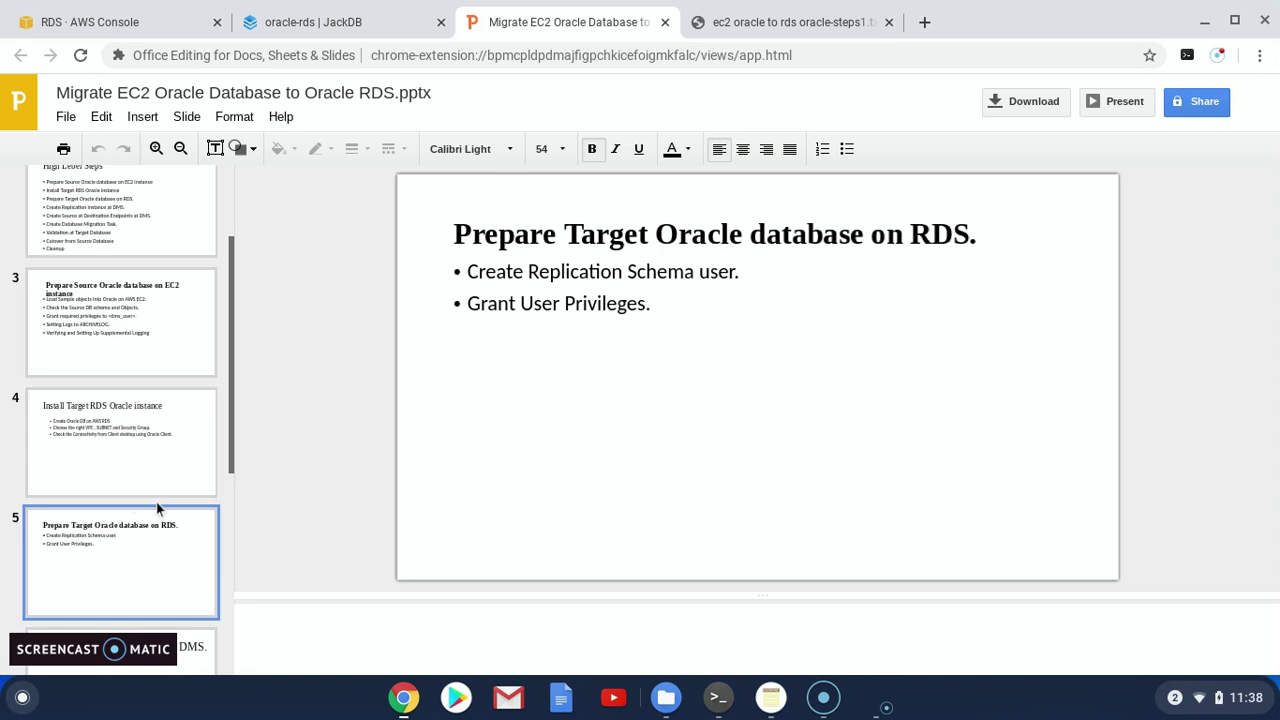
{"action": "scroll", "coordinate": [149, 512], "scroll_direction": "down", "scroll_amount": 1}
{"action": "scroll", "coordinate": [149, 517], "scroll_direction": "down", "scroll_amount": 4}
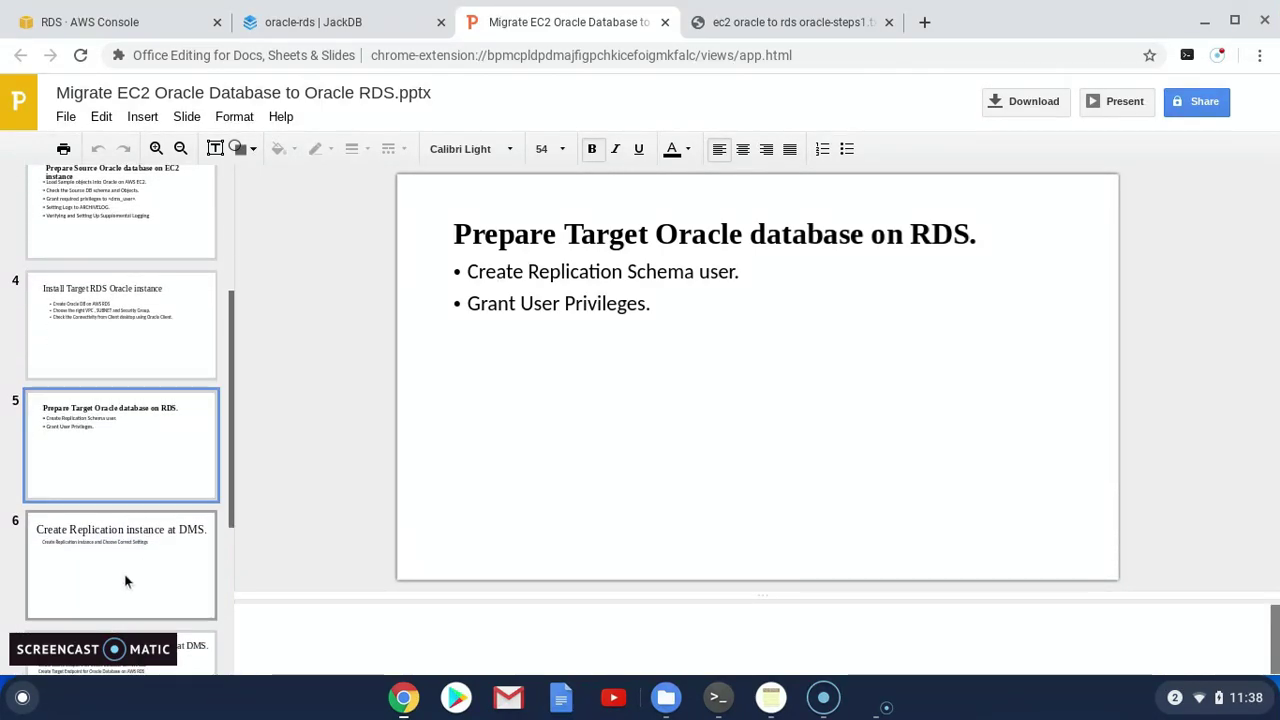
{"action": "left_click", "coordinate": [120, 560]}
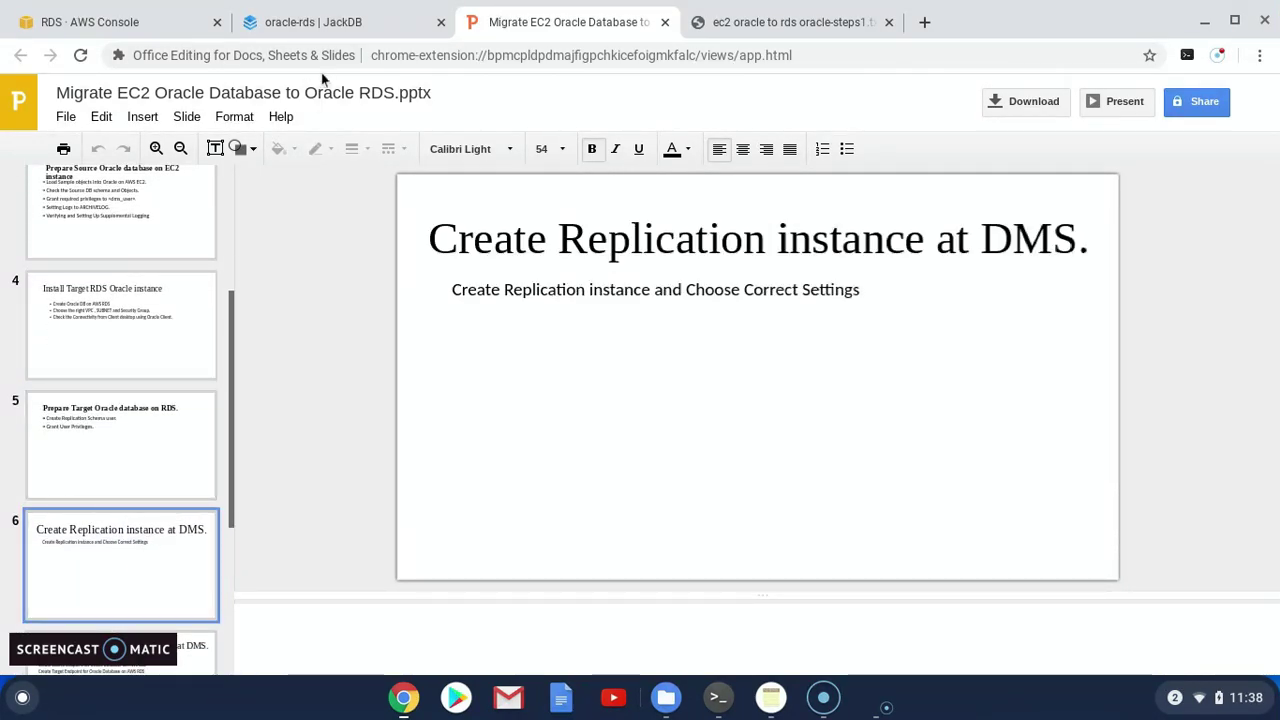
{"action": "left_click", "coordinate": [147, 22]}
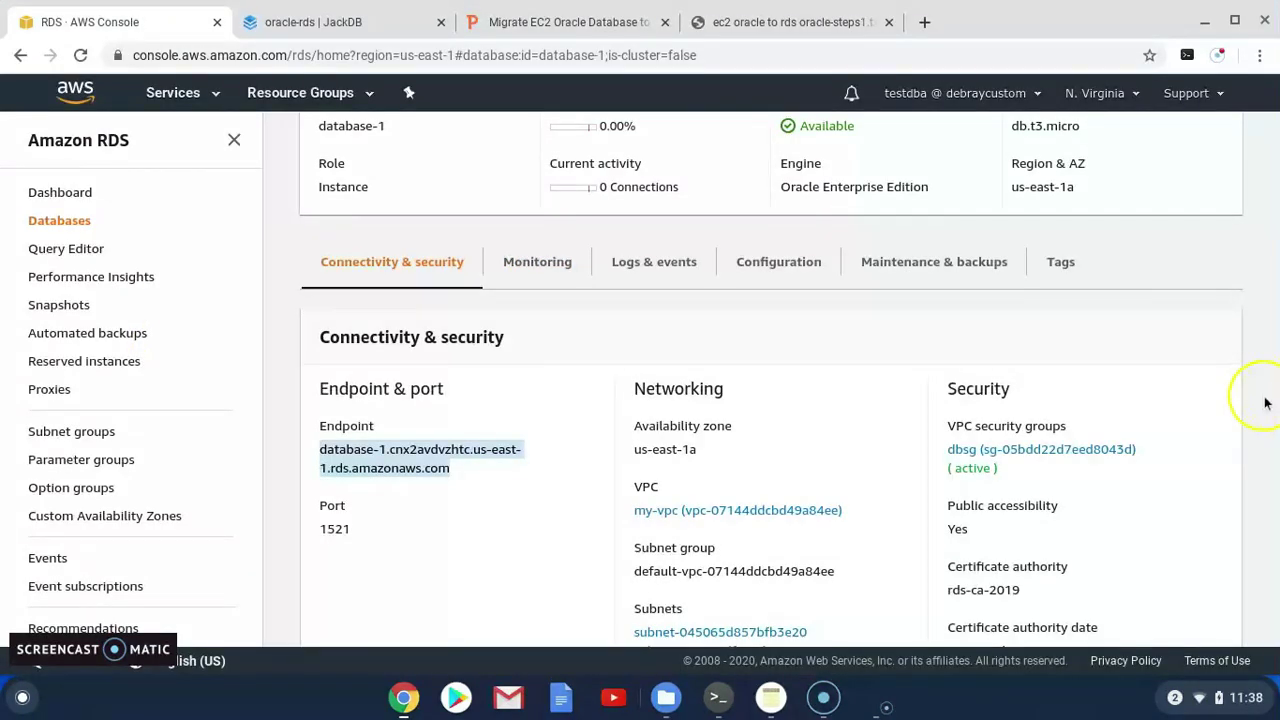
Go to Database Migration Service from the services history and open Replication instances
{"action": "left_click", "coordinate": [175, 92]}
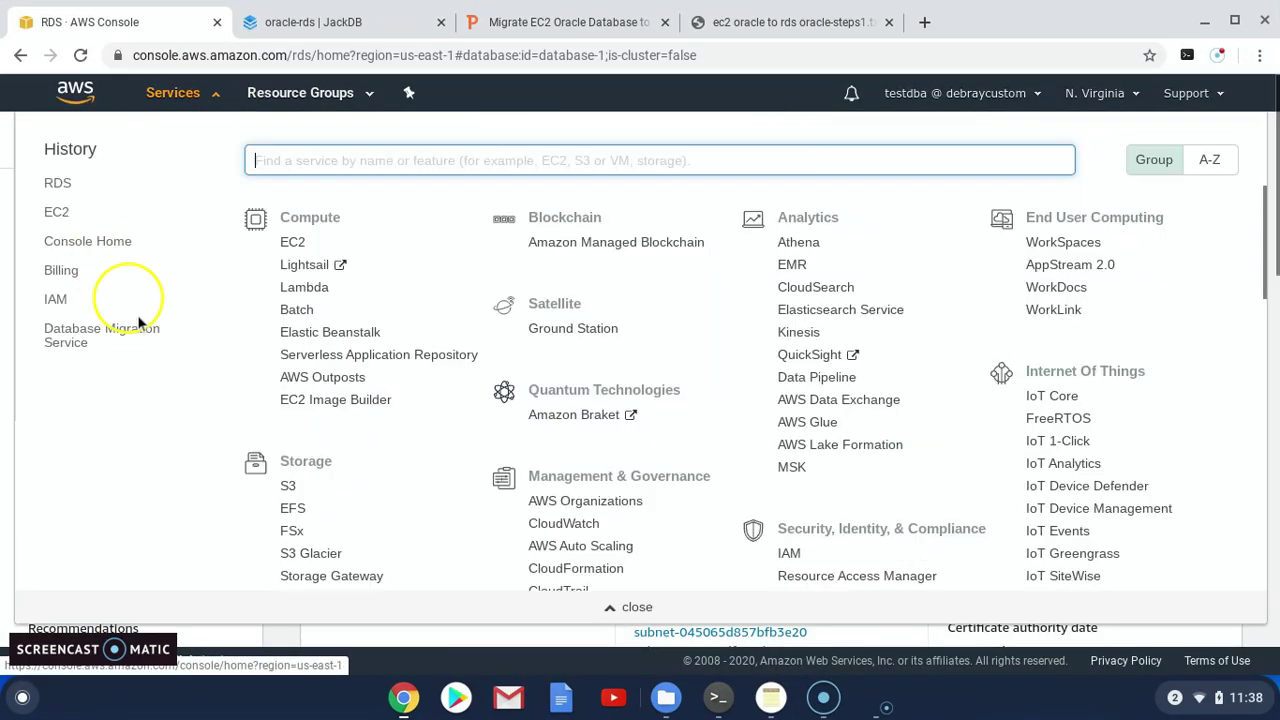
{"action": "left_click", "coordinate": [97, 329]}
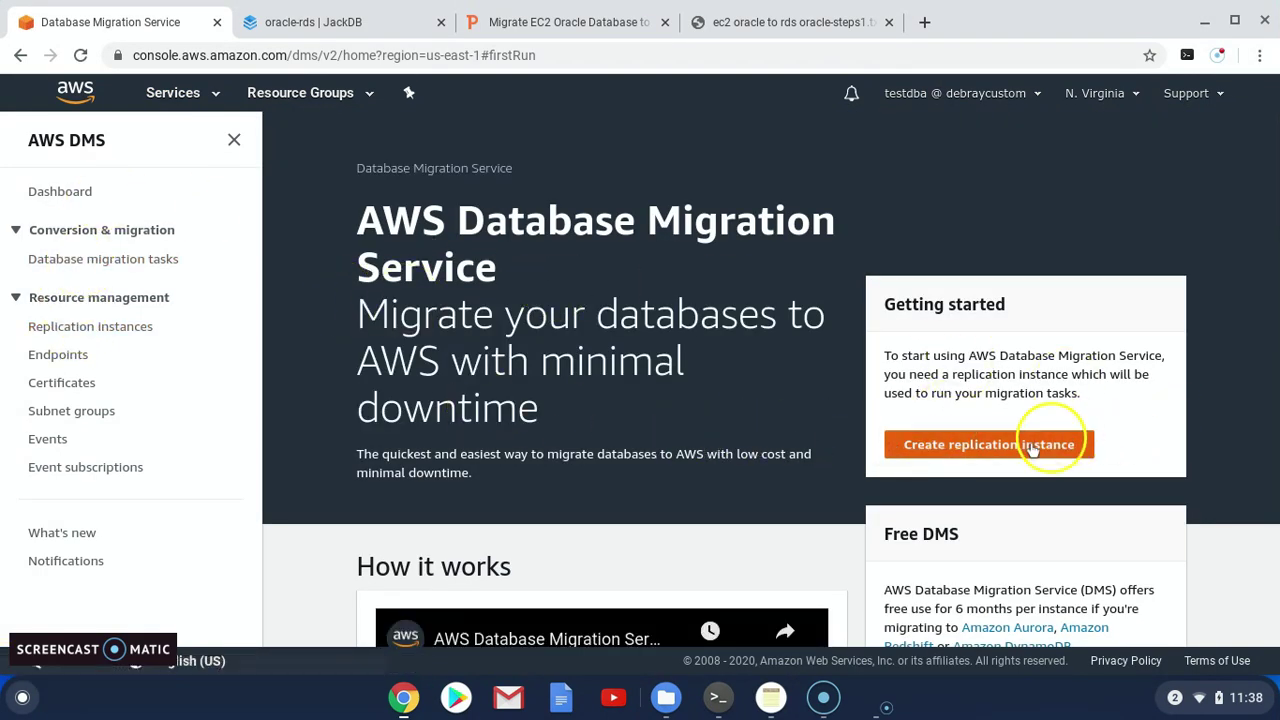
{"action": "left_click", "coordinate": [120, 337]}
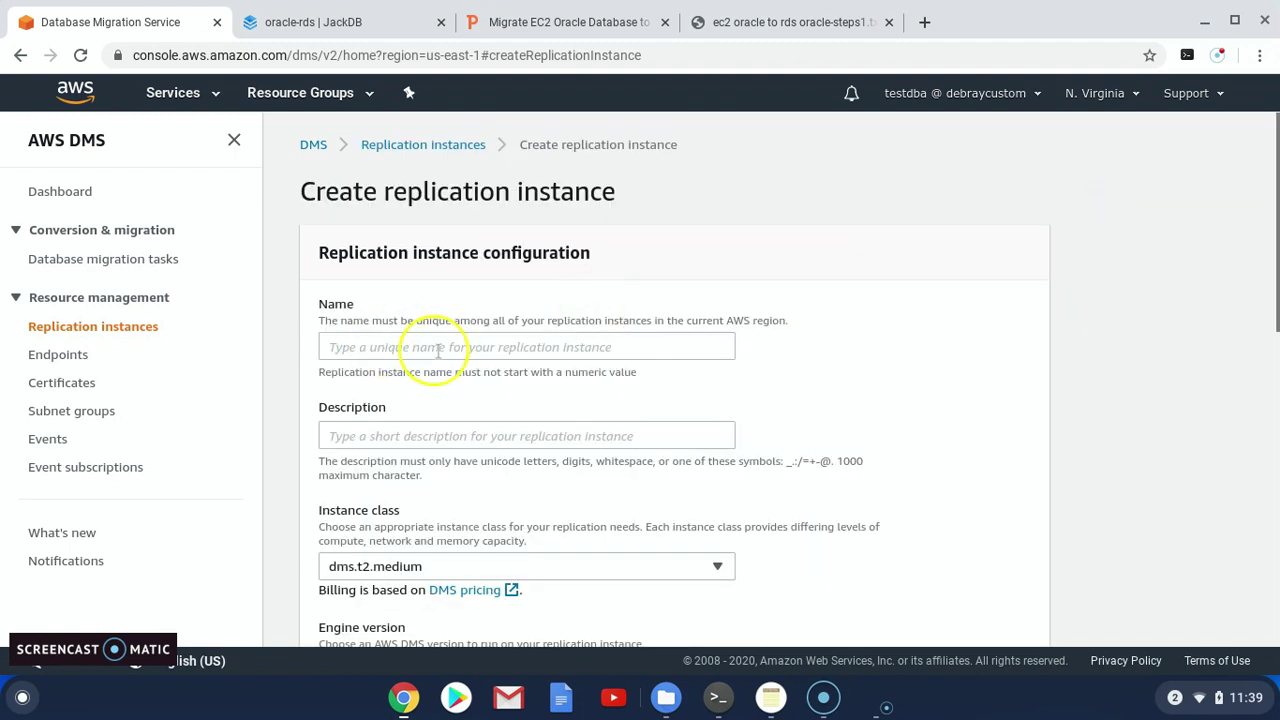
Start a new replication instance named oracle-replication, reusing that text as its description
{"action": "left_click", "coordinate": [440, 348]}
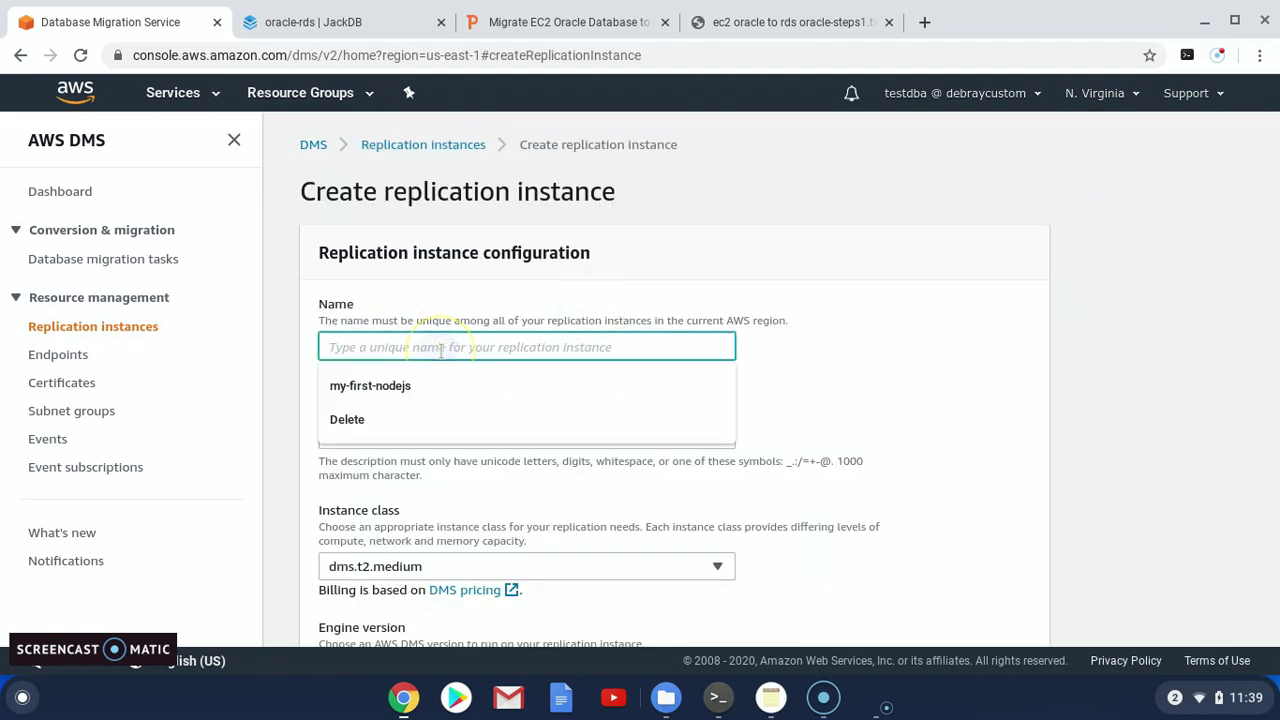
{"action": "type", "text": "repl"}
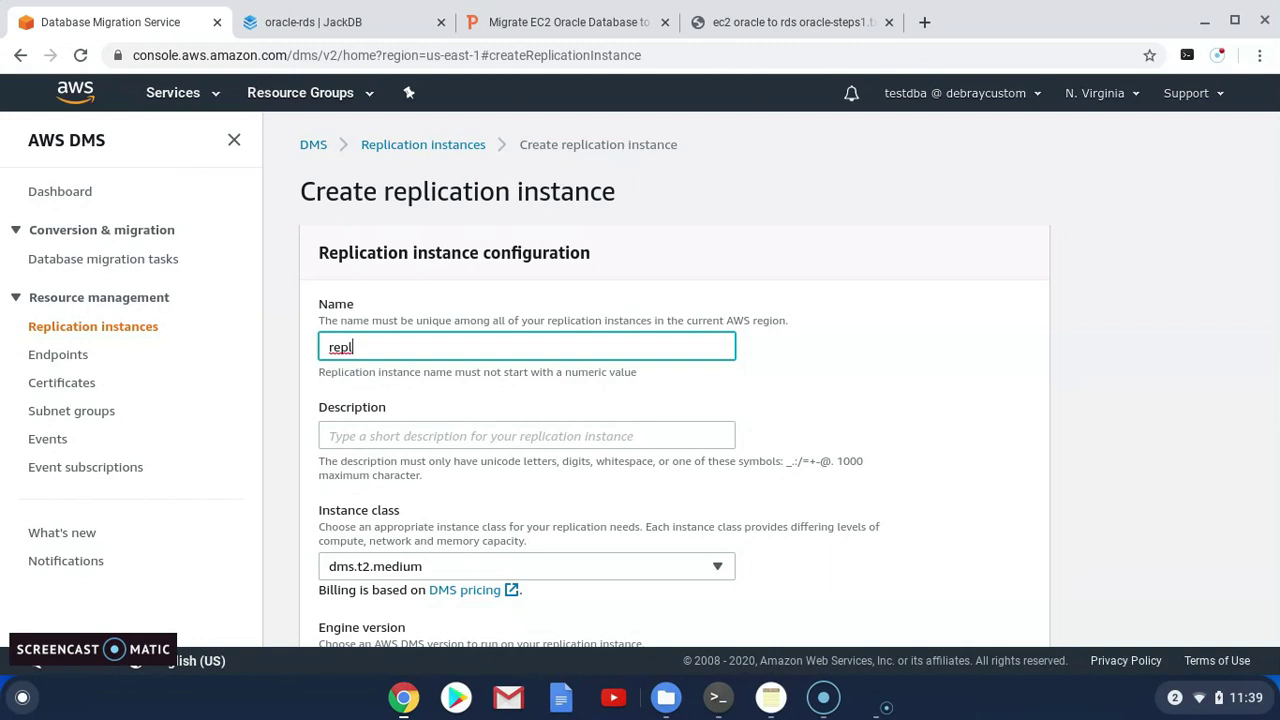
{"action": "type", "text": "p"}
{"action": "key", "text": "BackSpace"}
{"action": "key", "text": "BackSpace"}
{"action": "key", "text": "BackSpace"}
{"action": "type", "text": "my"}
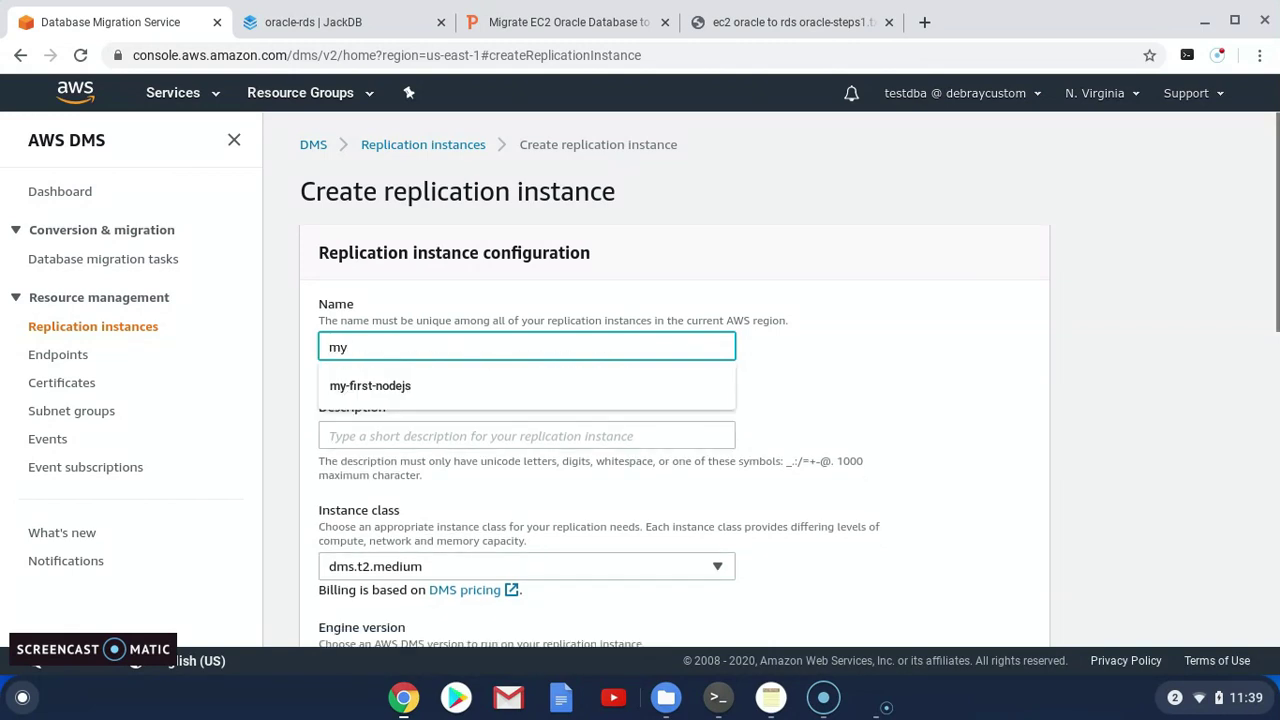
{"action": "key", "text": "BackSpace"}
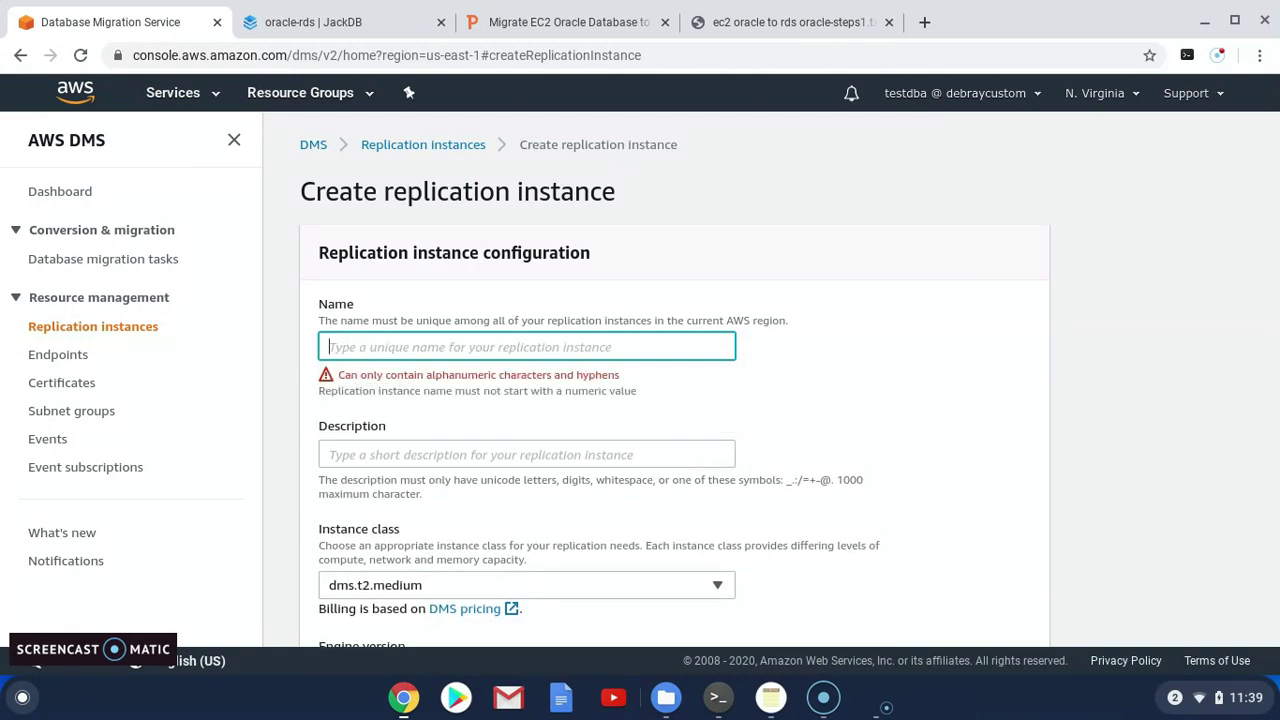
{"action": "type", "text": "oracle-replication"}
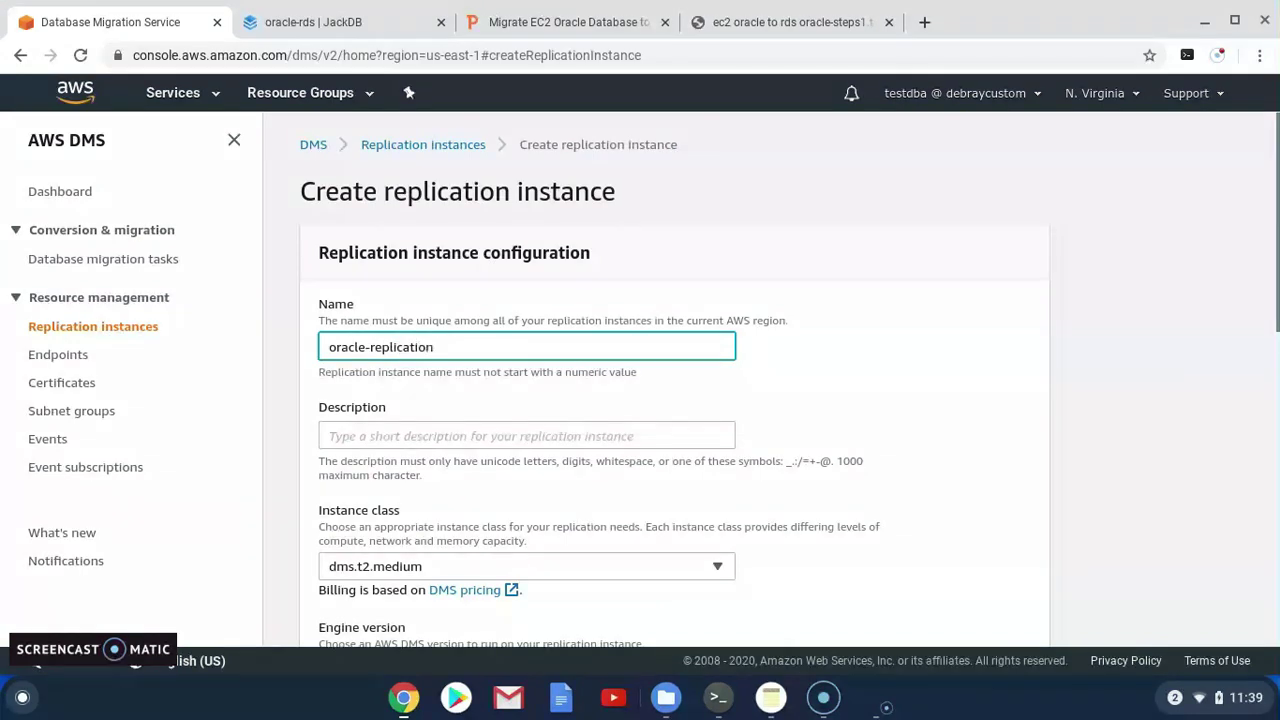
{"action": "left_click_drag", "start_coordinate": [440, 347], "coordinate": [366, 347]}
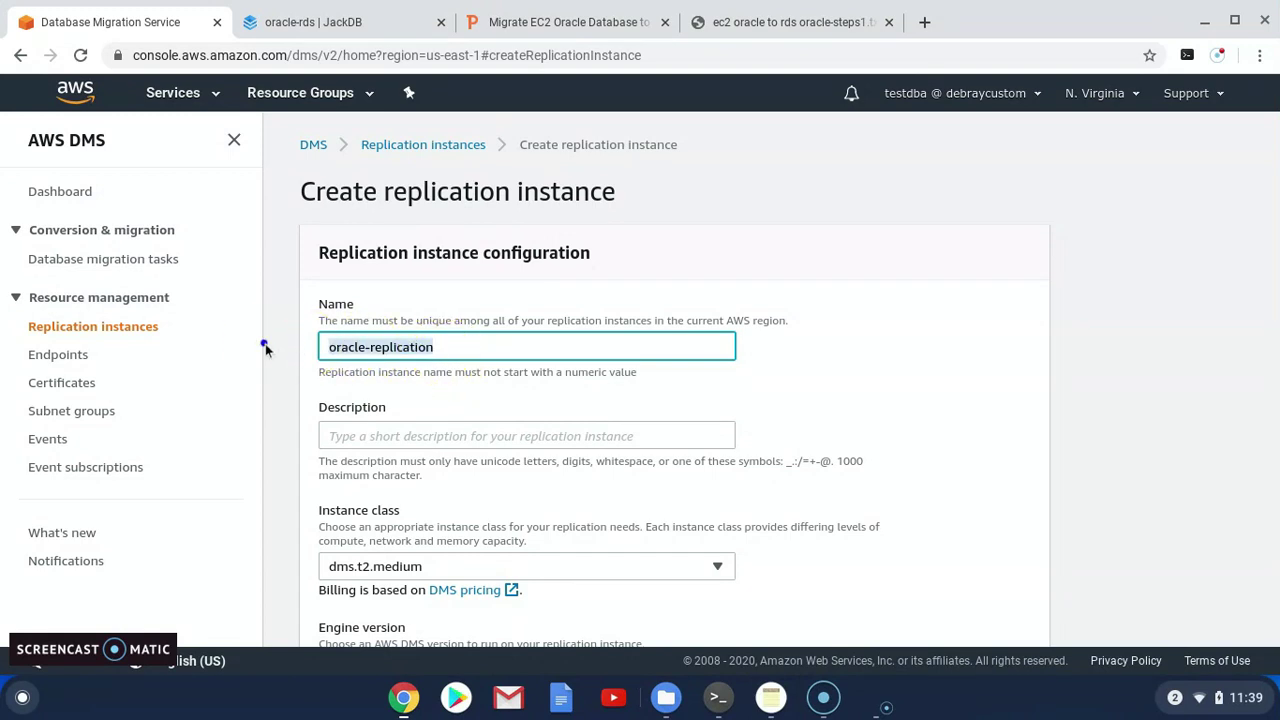
{"action": "left_click", "coordinate": [440, 436]}
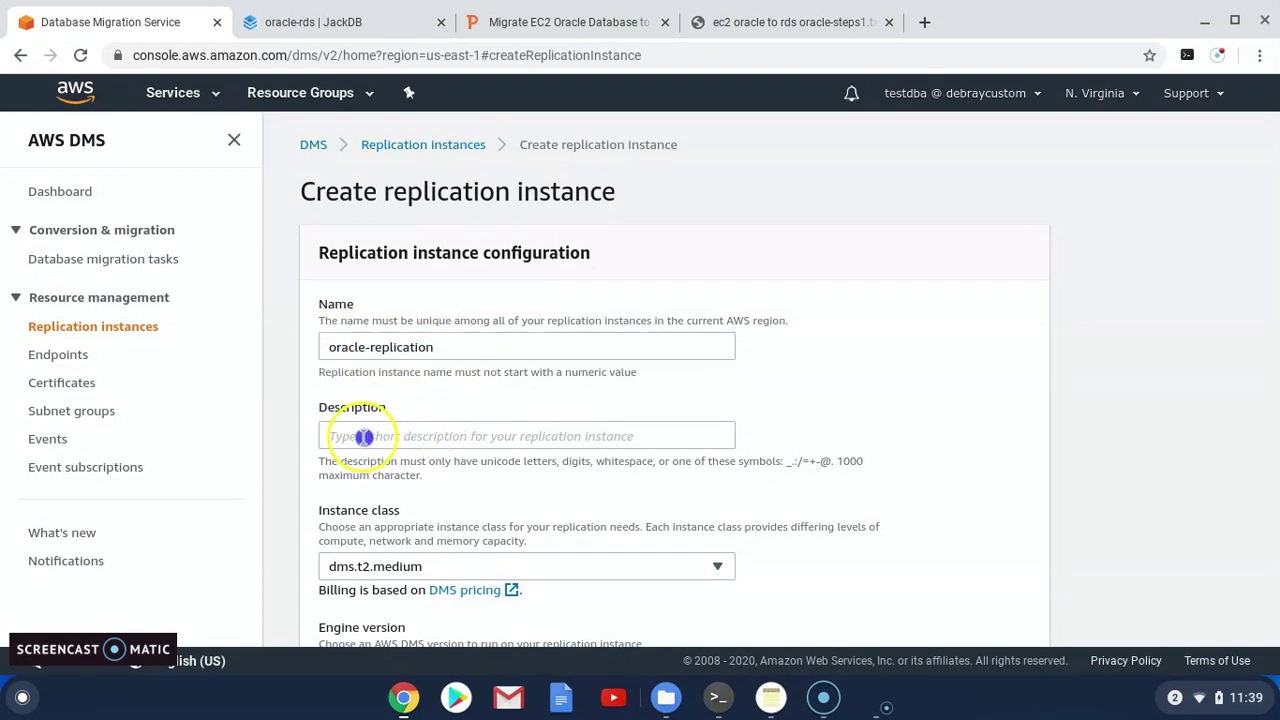
{"action": "type", "text": "oracle-replication"}
Choose the dms.t2.small instance class
{"action": "scroll", "coordinate": [397, 485], "scroll_direction": "down", "scroll_amount": 1}
{"action": "scroll", "coordinate": [435, 523], "scroll_direction": "down", "scroll_amount": 1}
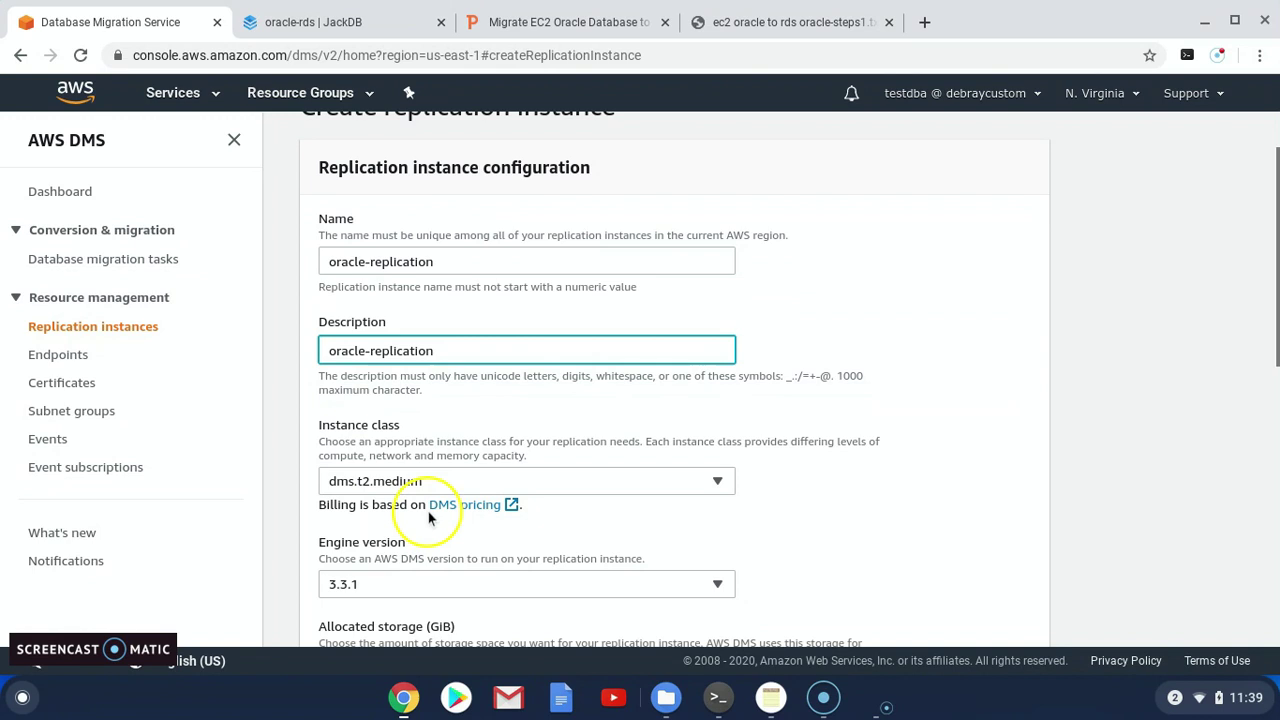
{"action": "left_click", "coordinate": [434, 529]}
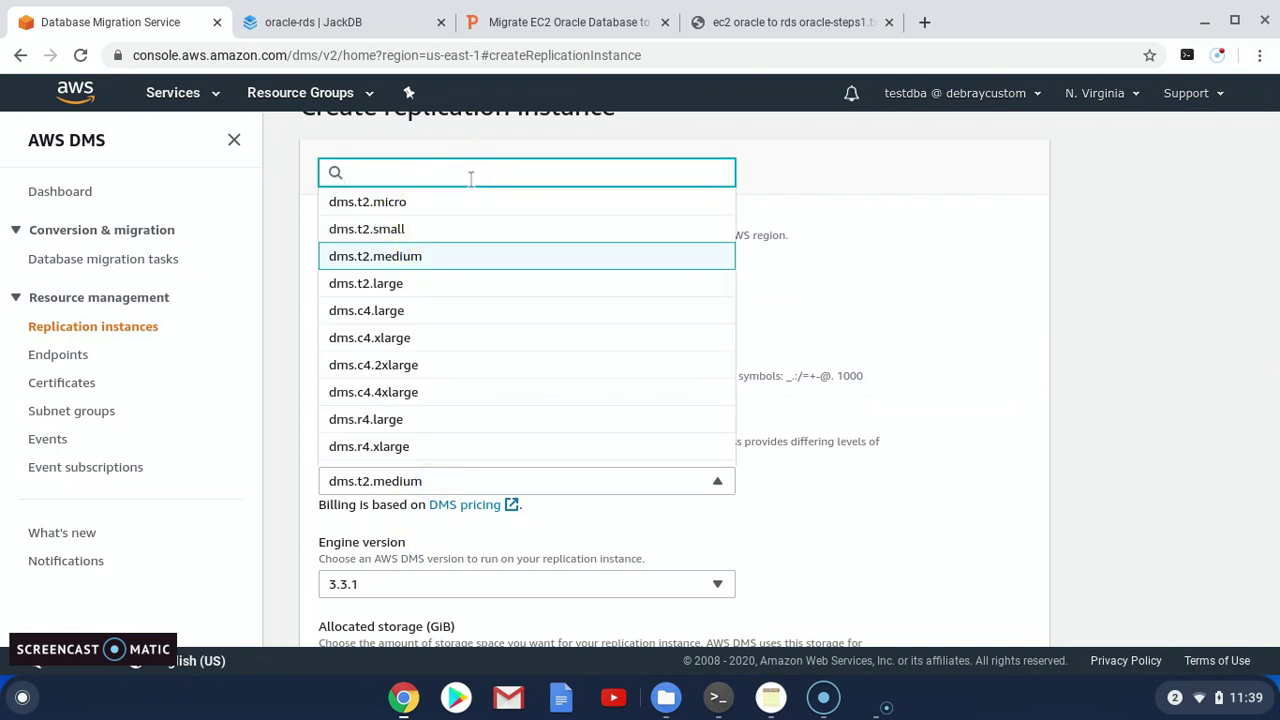
{"action": "left_click", "coordinate": [512, 232]}
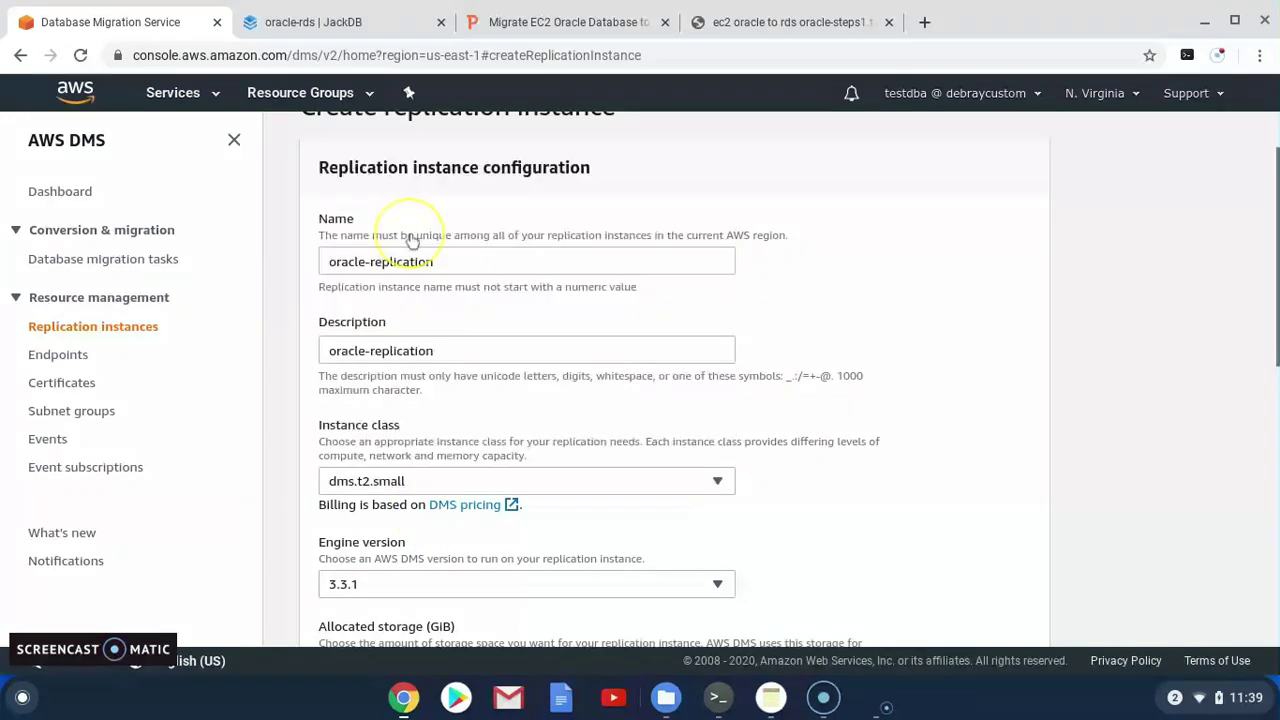
{"action": "scroll", "coordinate": [487, 548], "scroll_direction": "down", "scroll_amount": 2}
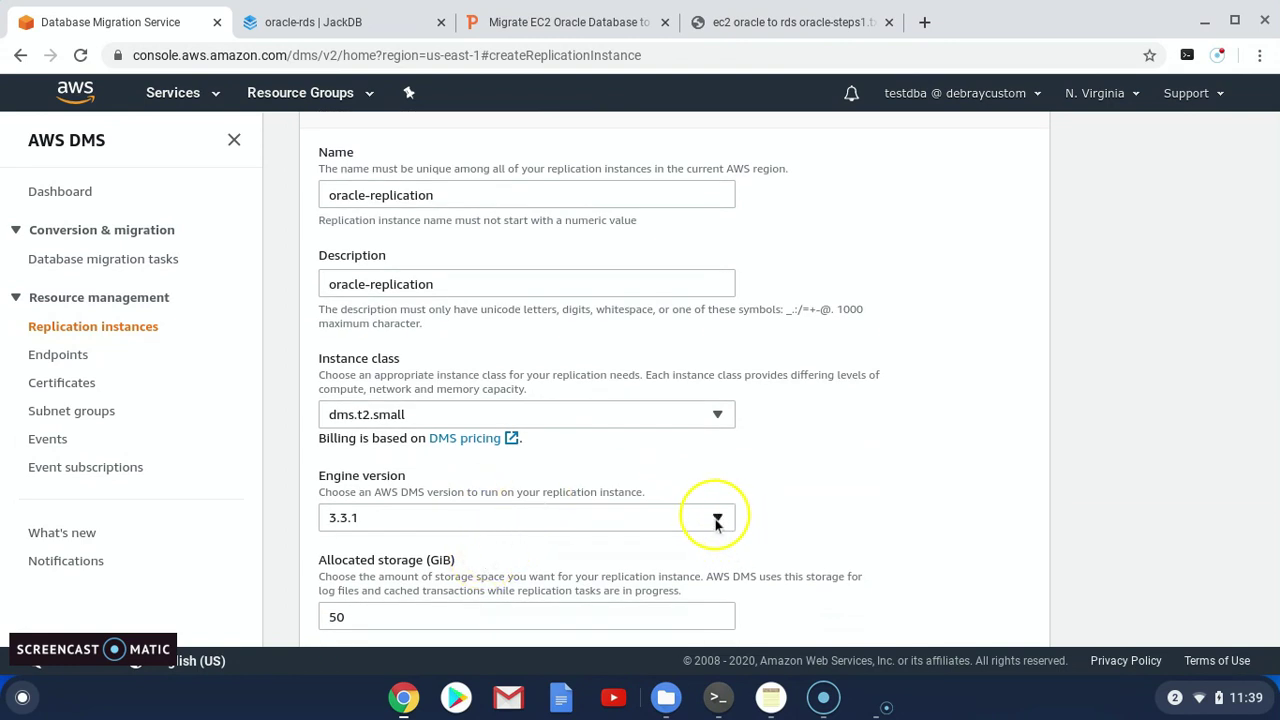
Change the allocated storage from 50 to 30 GiB
{"action": "scroll", "coordinate": [420, 551], "scroll_direction": "down", "scroll_amount": 1}
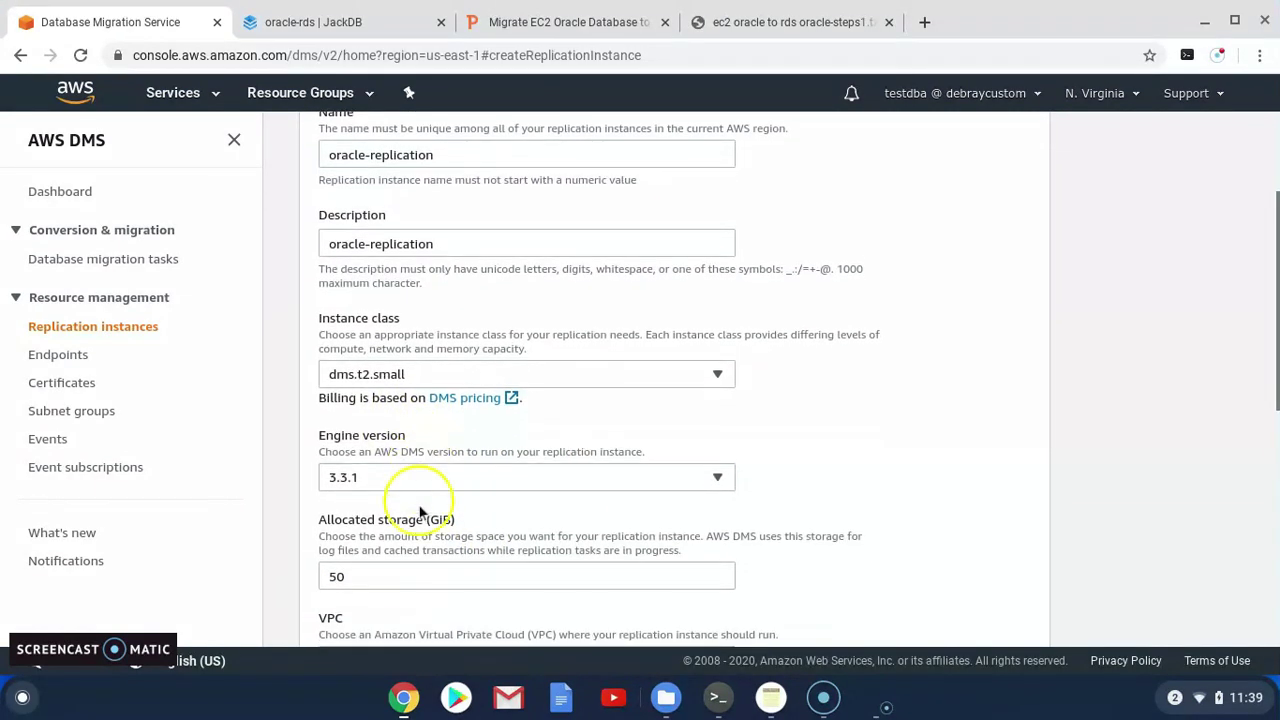
{"action": "left_click", "coordinate": [373, 578]}
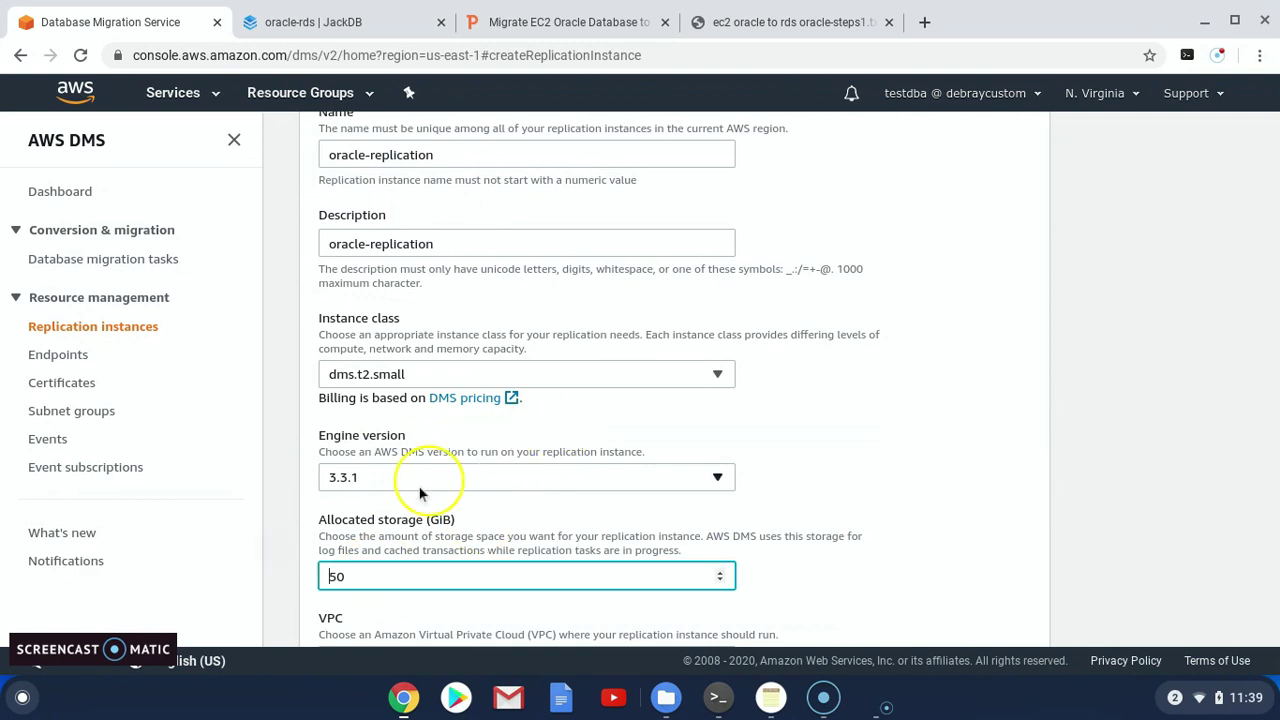
{"action": "left_click_drag", "start_coordinate": [371, 580], "coordinate": [298, 578]}
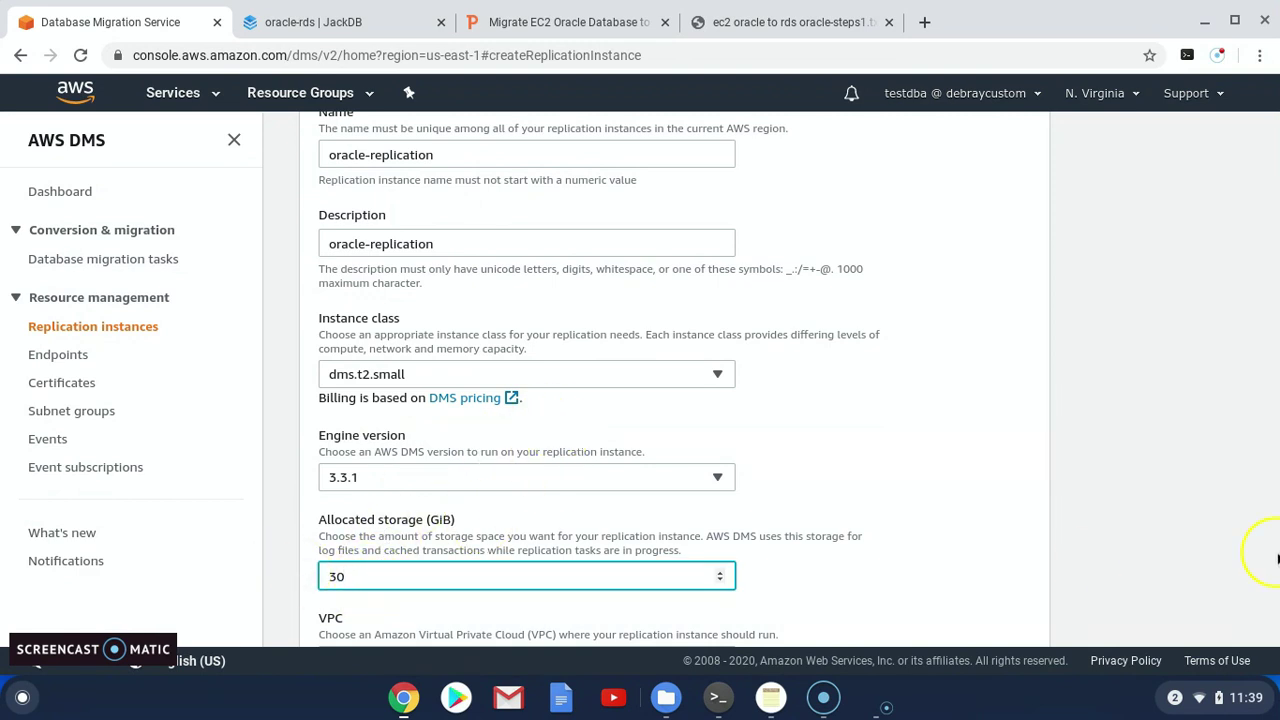
{"action": "scroll", "coordinate": [1094, 563], "scroll_direction": "down", "scroll_amount": 5}
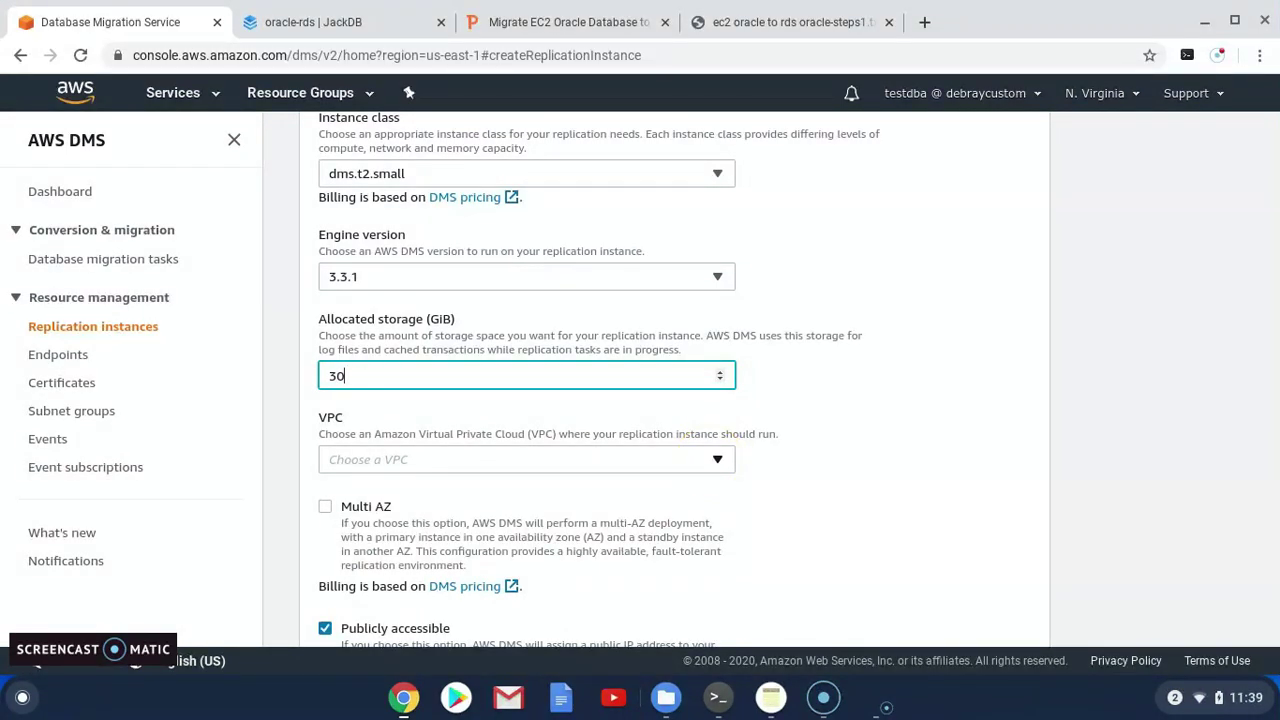
Place the instance in VPC vpc-07144ddcbd49a84ee - my-vpc, keeping it publicly accessible
{"action": "left_click", "coordinate": [712, 460]}
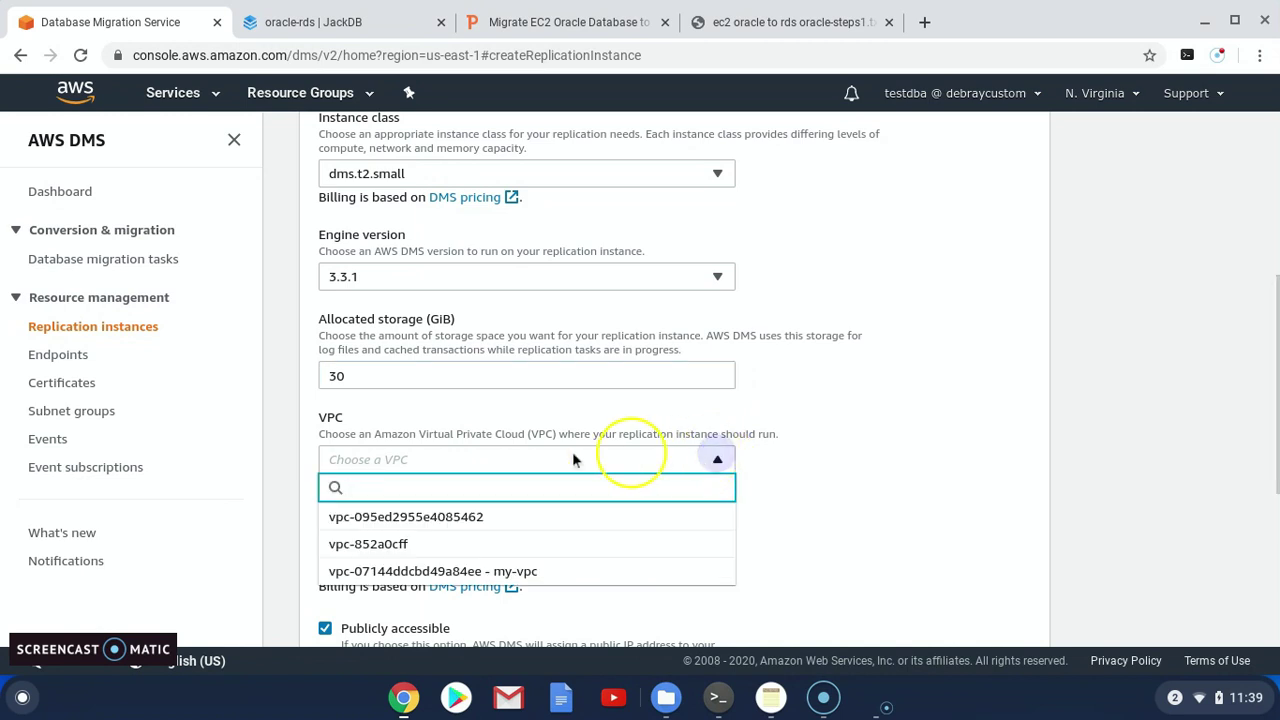
{"action": "left_click", "coordinate": [490, 571]}
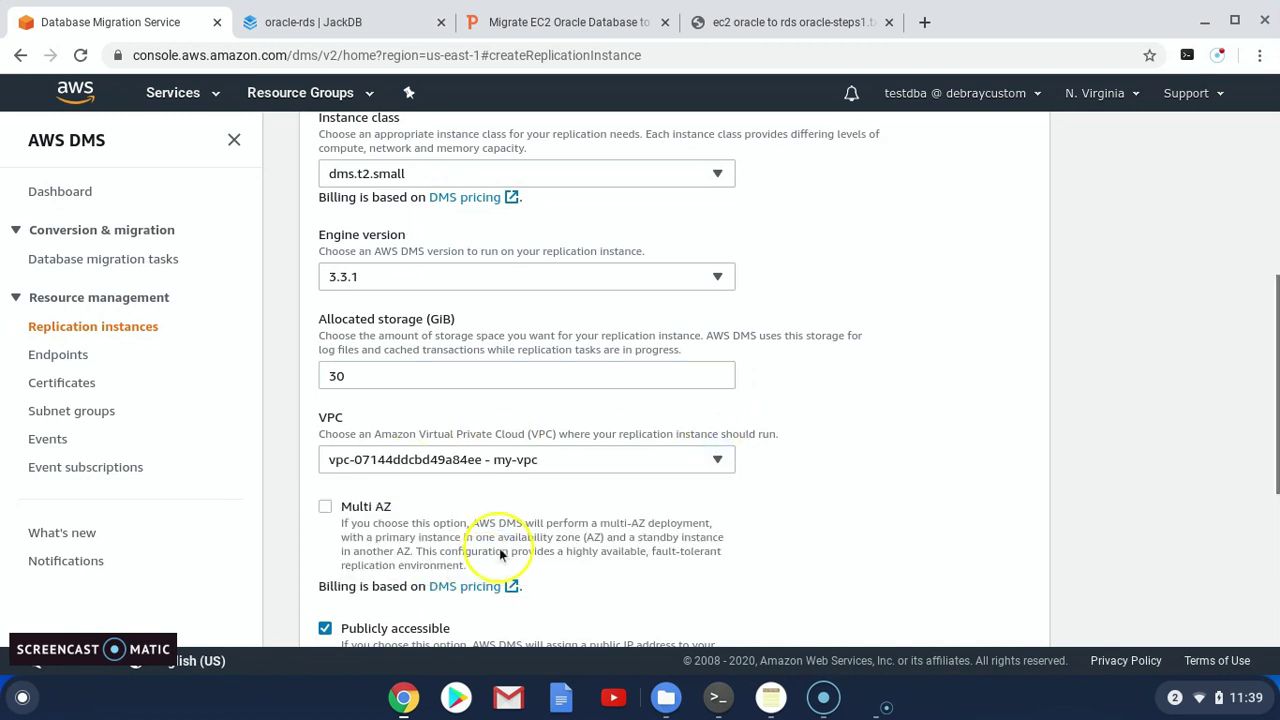
{"action": "scroll", "coordinate": [503, 550], "scroll_direction": "down", "scroll_amount": 2}
{"action": "scroll", "coordinate": [499, 543], "scroll_direction": "down", "scroll_amount": 2}
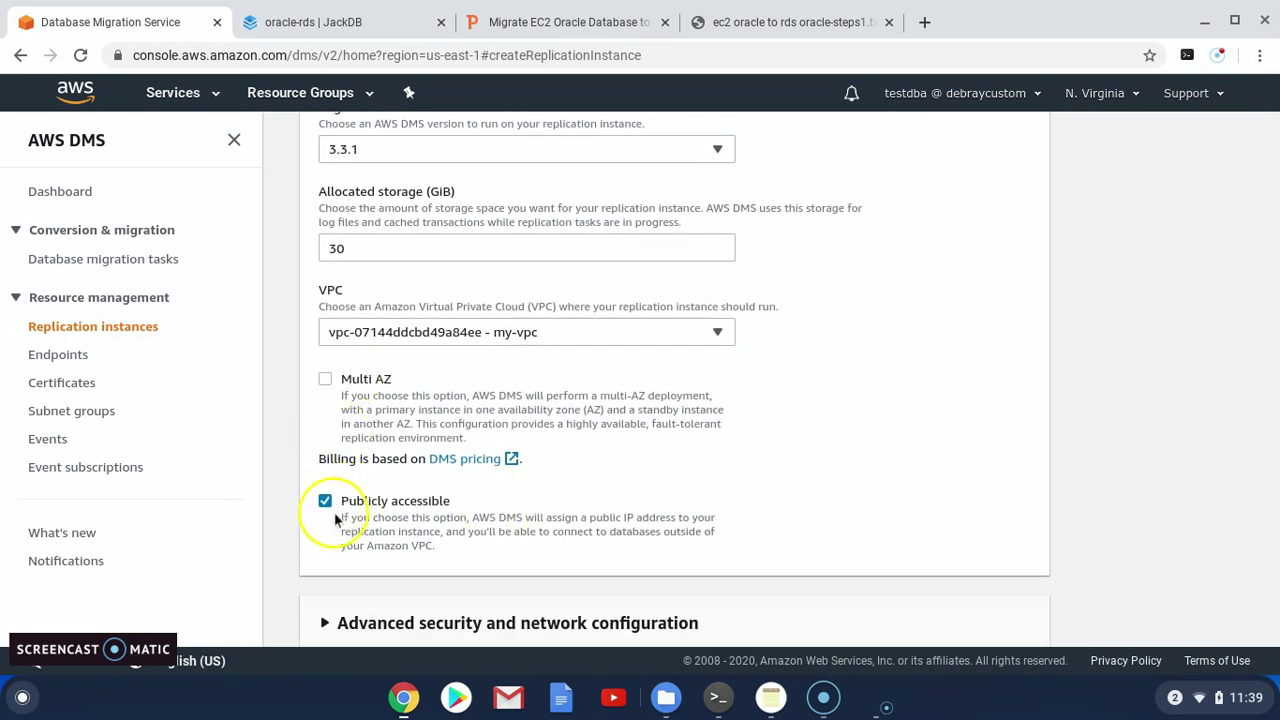
{"action": "scroll", "coordinate": [378, 450], "scroll_direction": "down", "scroll_amount": 3}
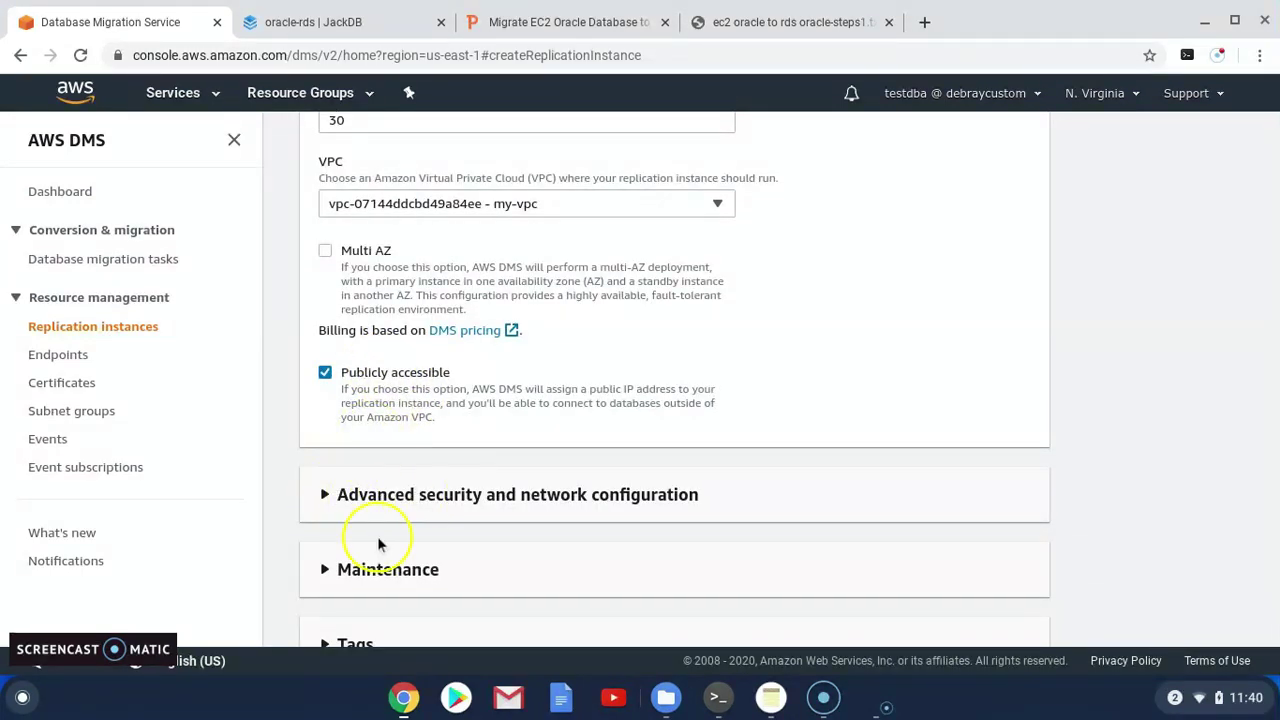
{"action": "scroll", "coordinate": [377, 545], "scroll_direction": "down", "scroll_amount": 1}
{"action": "scroll", "coordinate": [371, 537], "scroll_direction": "down", "scroll_amount": 1}
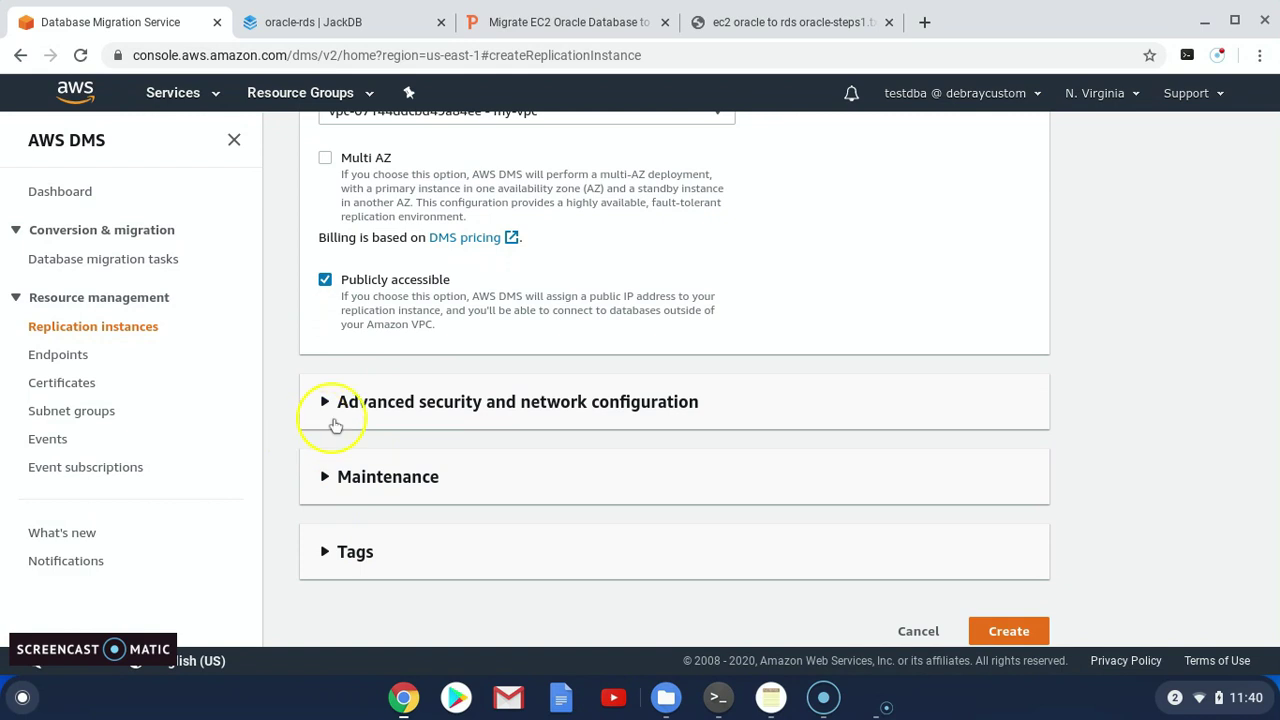
Under advanced settings, select dbsg as the VPC security group
{"action": "left_click", "coordinate": [322, 405]}
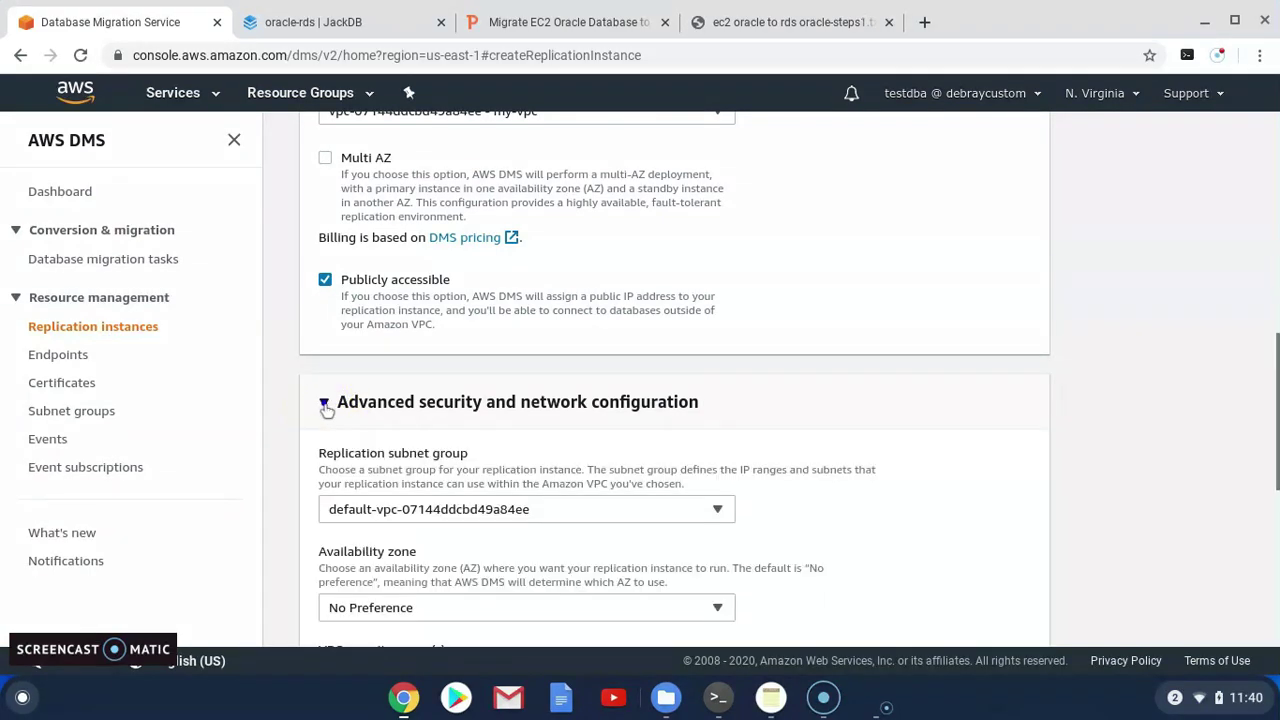
{"action": "scroll", "coordinate": [512, 540], "scroll_direction": "down", "scroll_amount": 1}
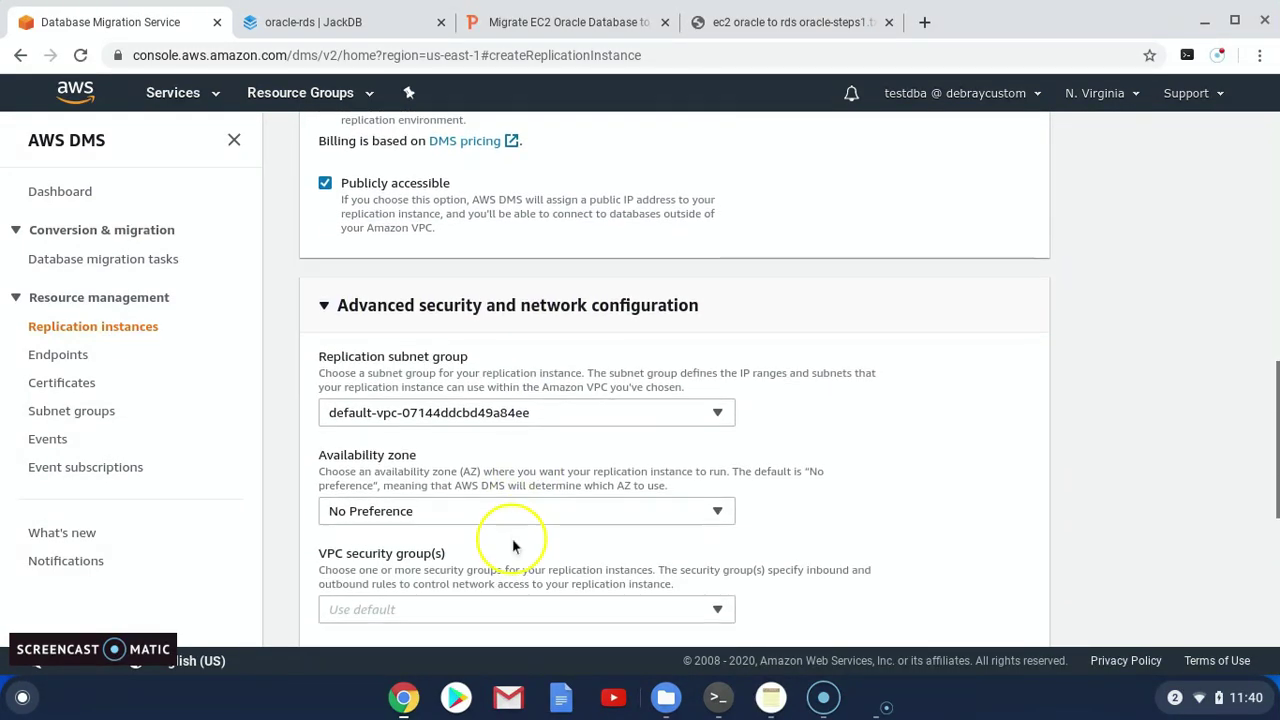
{"action": "scroll", "coordinate": [410, 505], "scroll_direction": "down", "scroll_amount": 2}
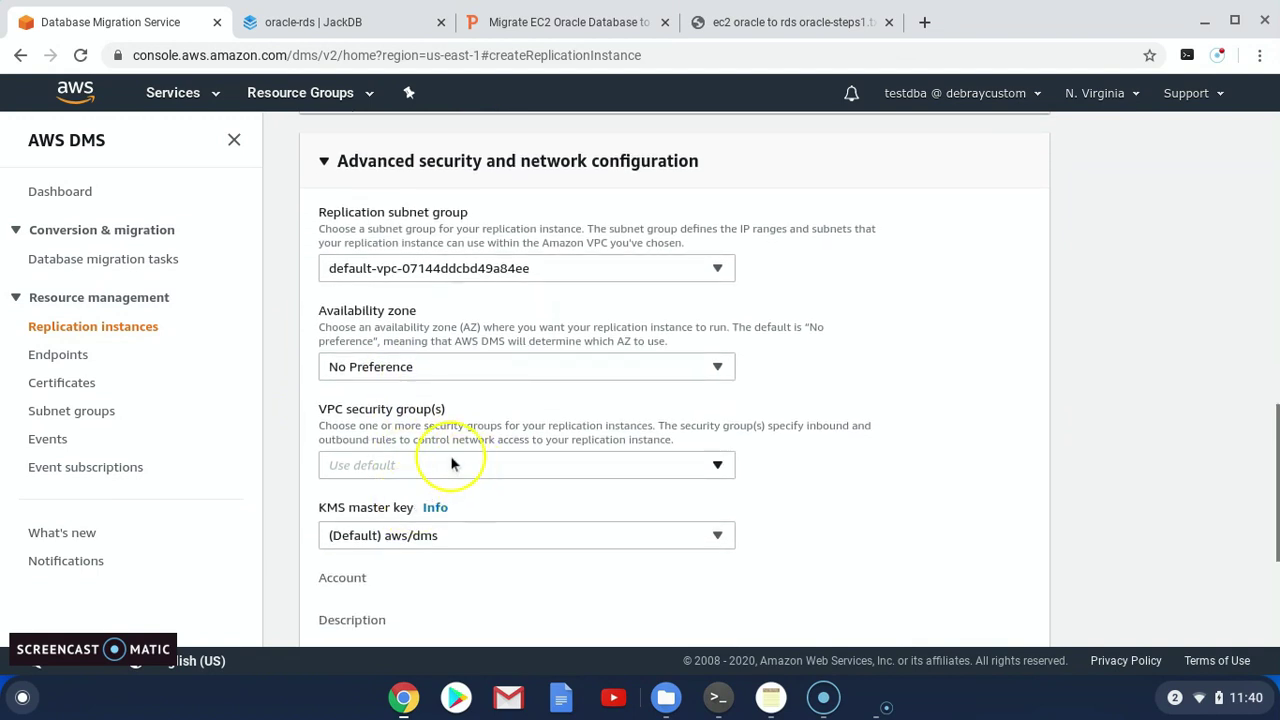
{"action": "left_click", "coordinate": [451, 464]}
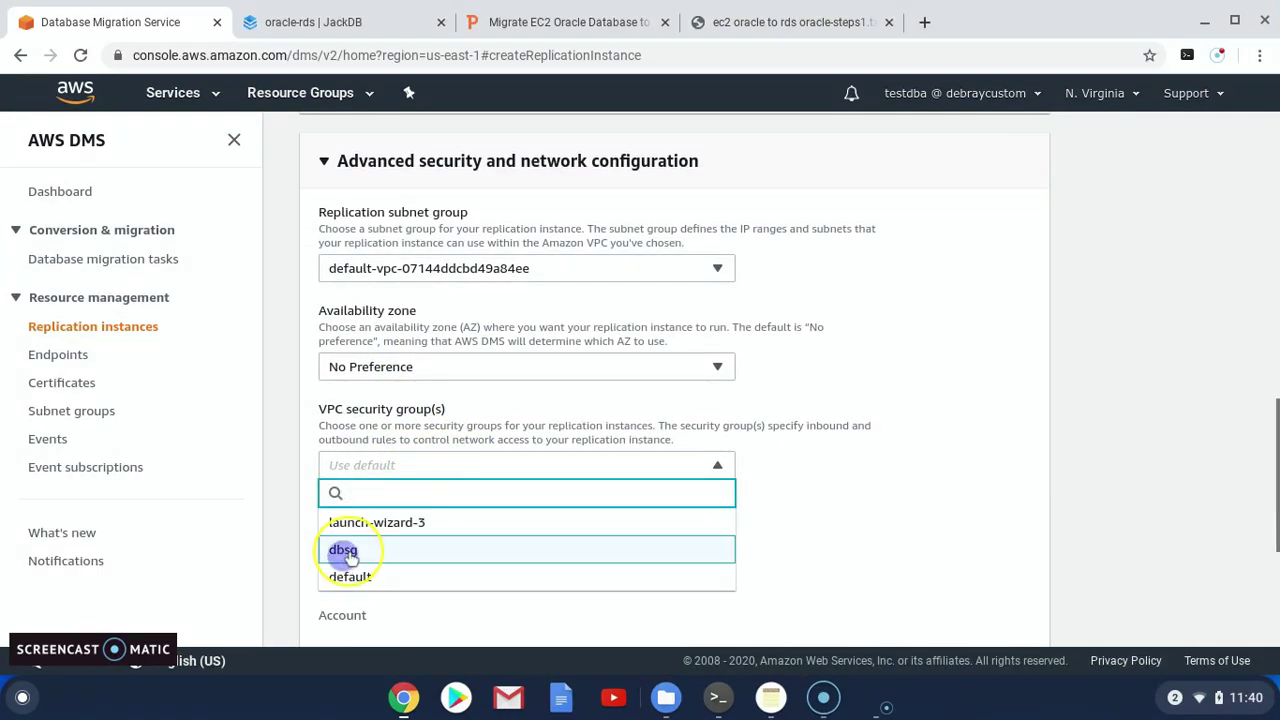
{"action": "left_click", "coordinate": [351, 555]}
{"action": "type", "text": "dbs"}
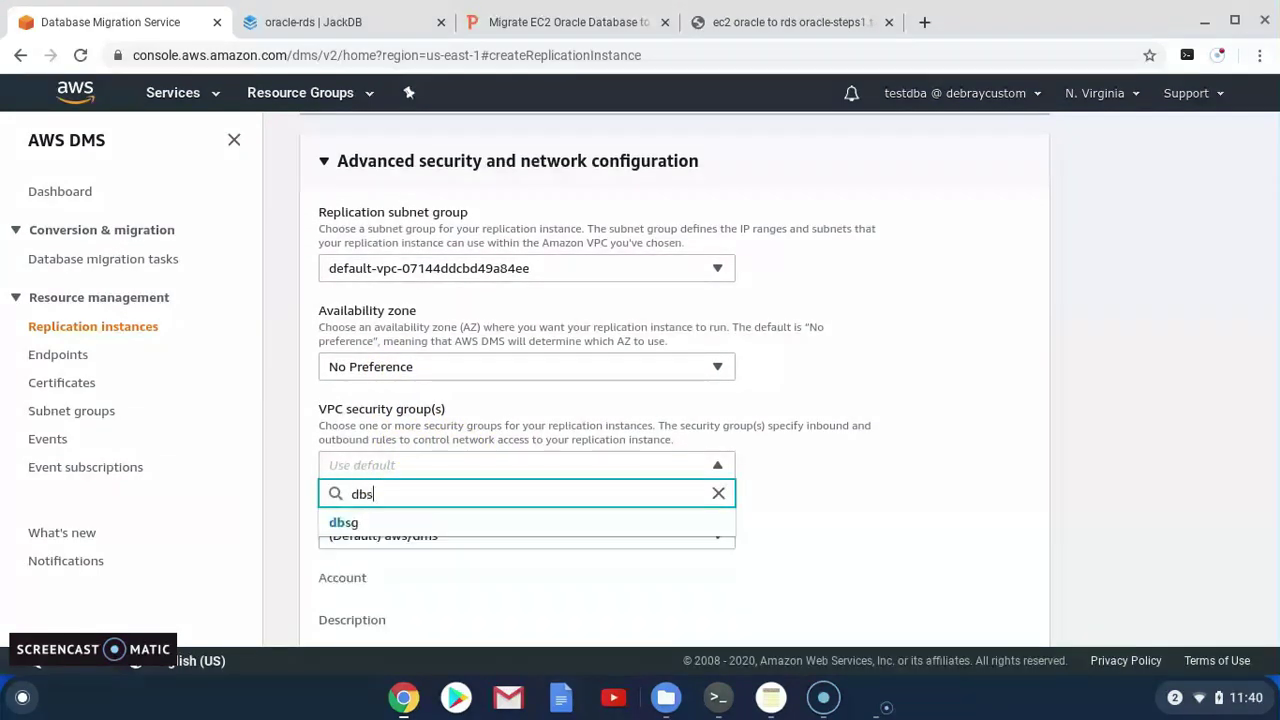
{"action": "type", "text": "g"}
{"action": "left_click", "coordinate": [333, 523]}
{"action": "left_click", "coordinate": [913, 496]}
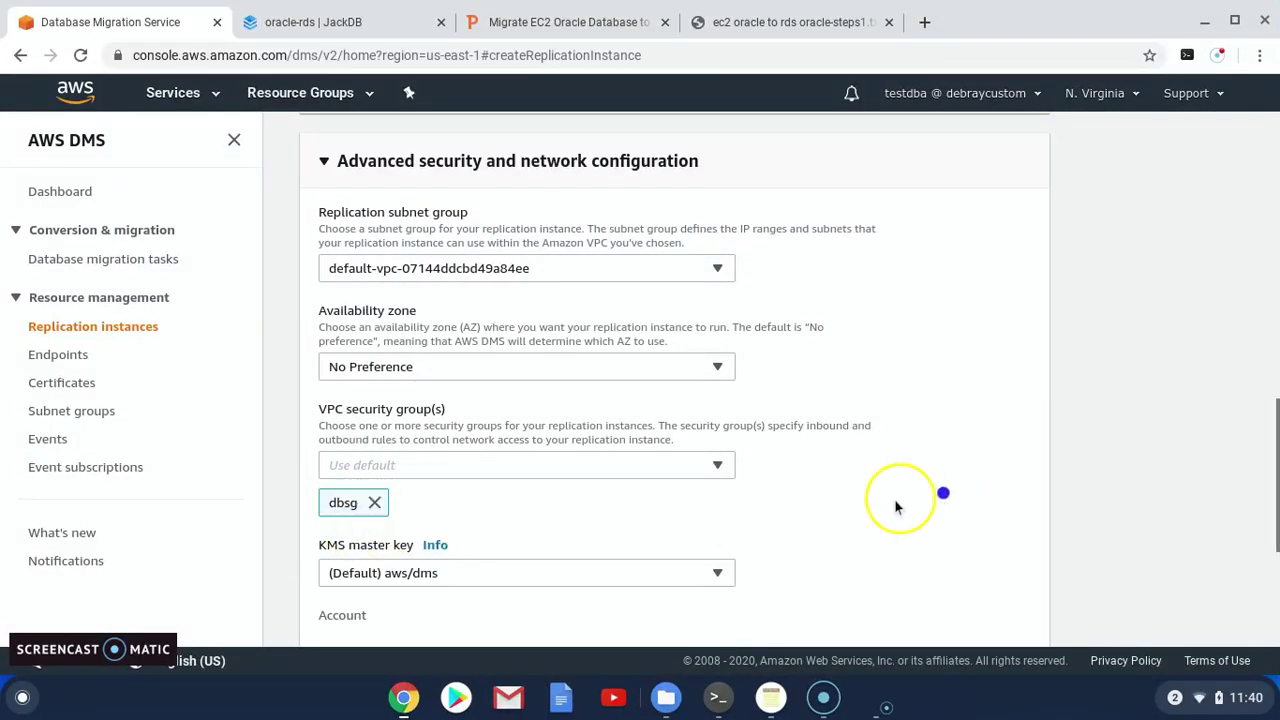
Expand the Maintenance and Tags sections to review them, leaving defaults
{"action": "scroll", "coordinate": [562, 536], "scroll_direction": "down", "scroll_amount": 3}
{"action": "scroll", "coordinate": [490, 570], "scroll_direction": "down", "scroll_amount": 2}
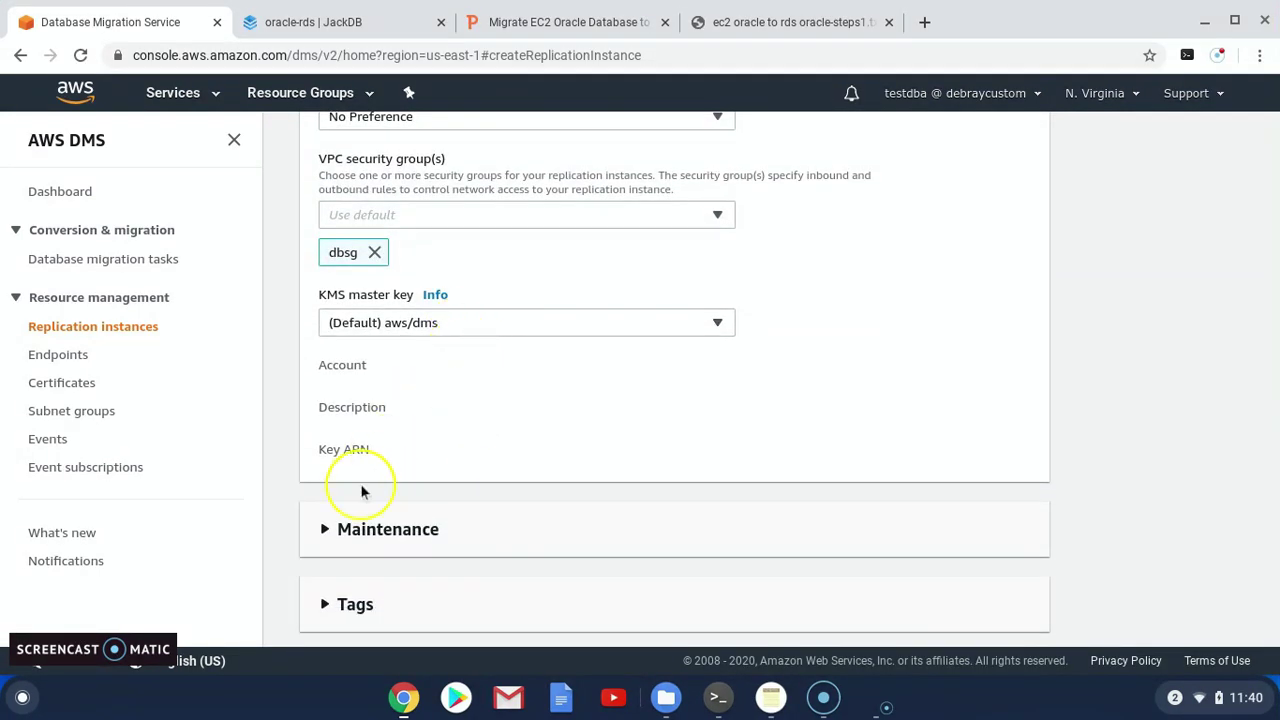
{"action": "left_click", "coordinate": [329, 535]}
{"action": "scroll", "coordinate": [449, 509], "scroll_direction": "down", "scroll_amount": 1}
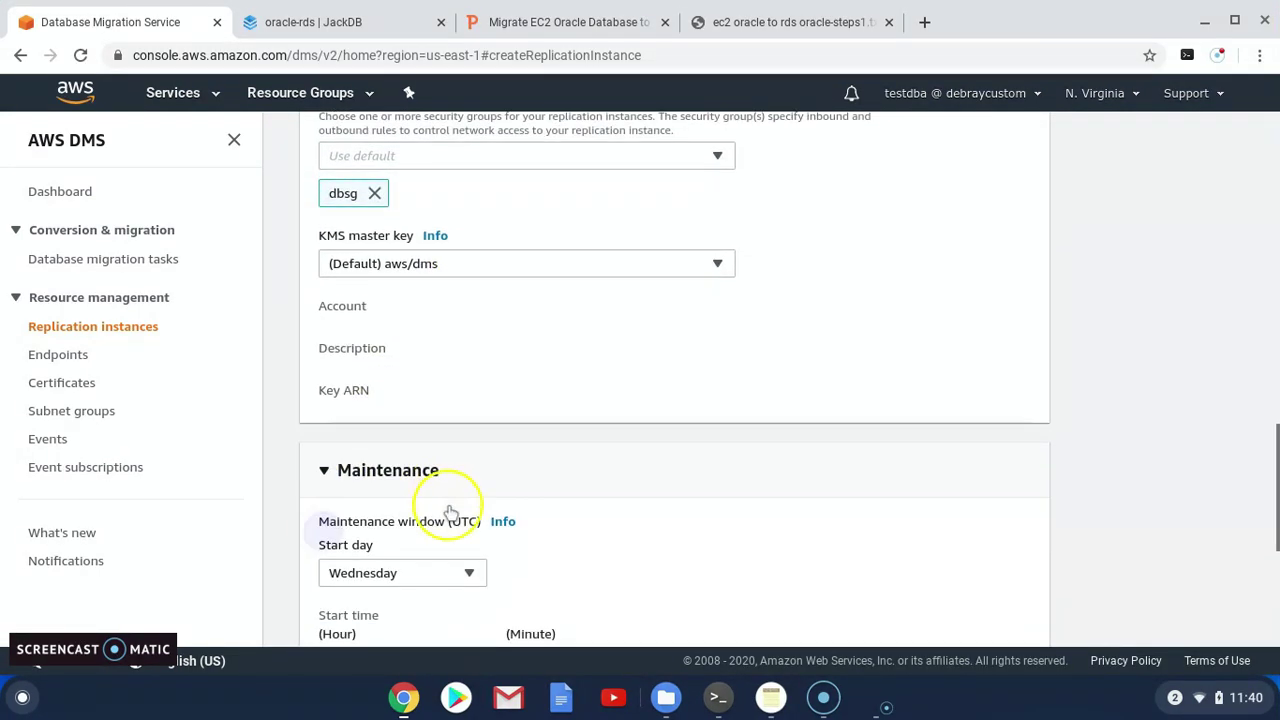
{"action": "scroll", "coordinate": [452, 510], "scroll_direction": "down", "scroll_amount": 2}
{"action": "scroll", "coordinate": [452, 510], "scroll_direction": "down", "scroll_amount": 4}
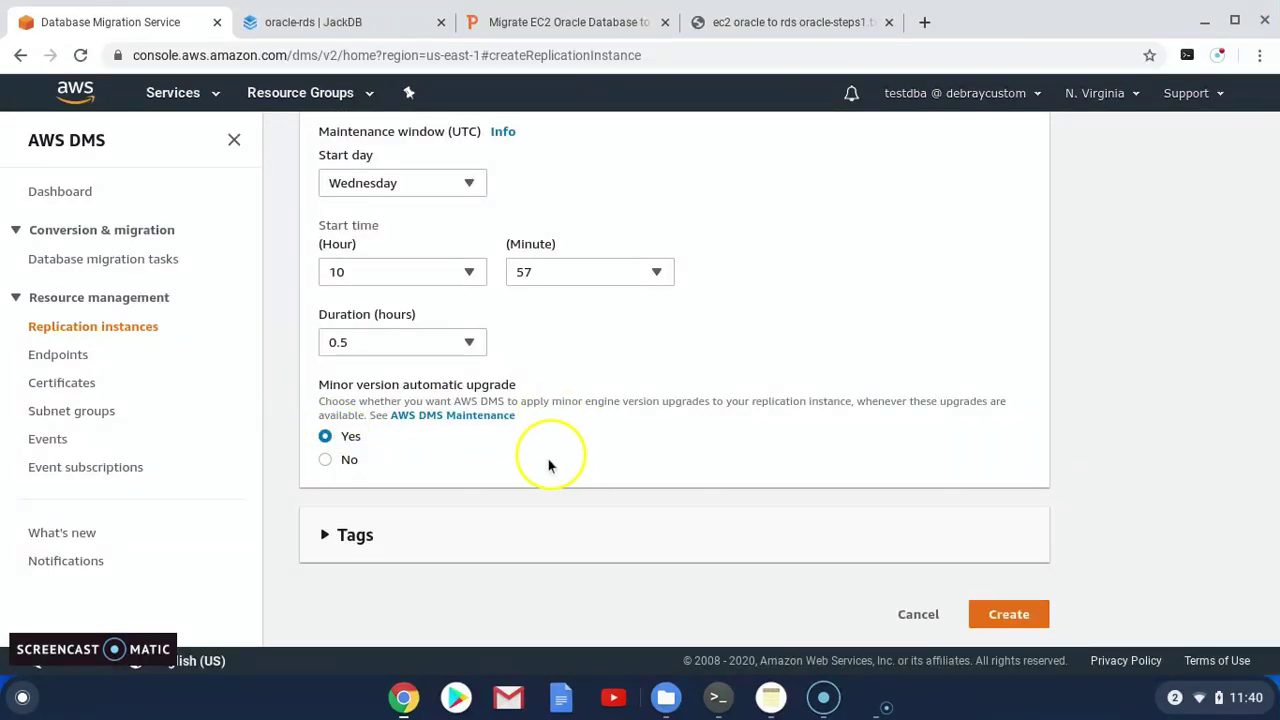
{"action": "left_click", "coordinate": [344, 540]}
{"action": "scroll", "coordinate": [463, 517], "scroll_direction": "down", "scroll_amount": 2}
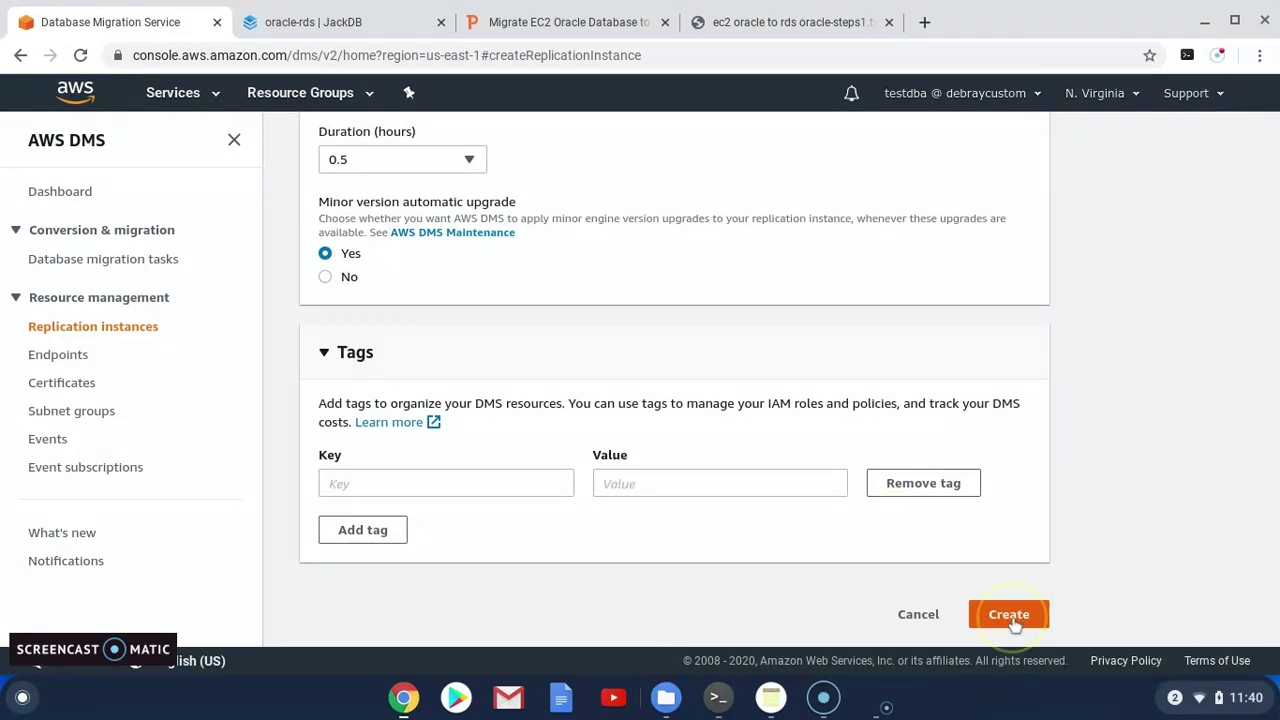
Create the oracle-replication instance and refresh the list to see it Creating
{"action": "left_click", "coordinate": [1010, 617]}
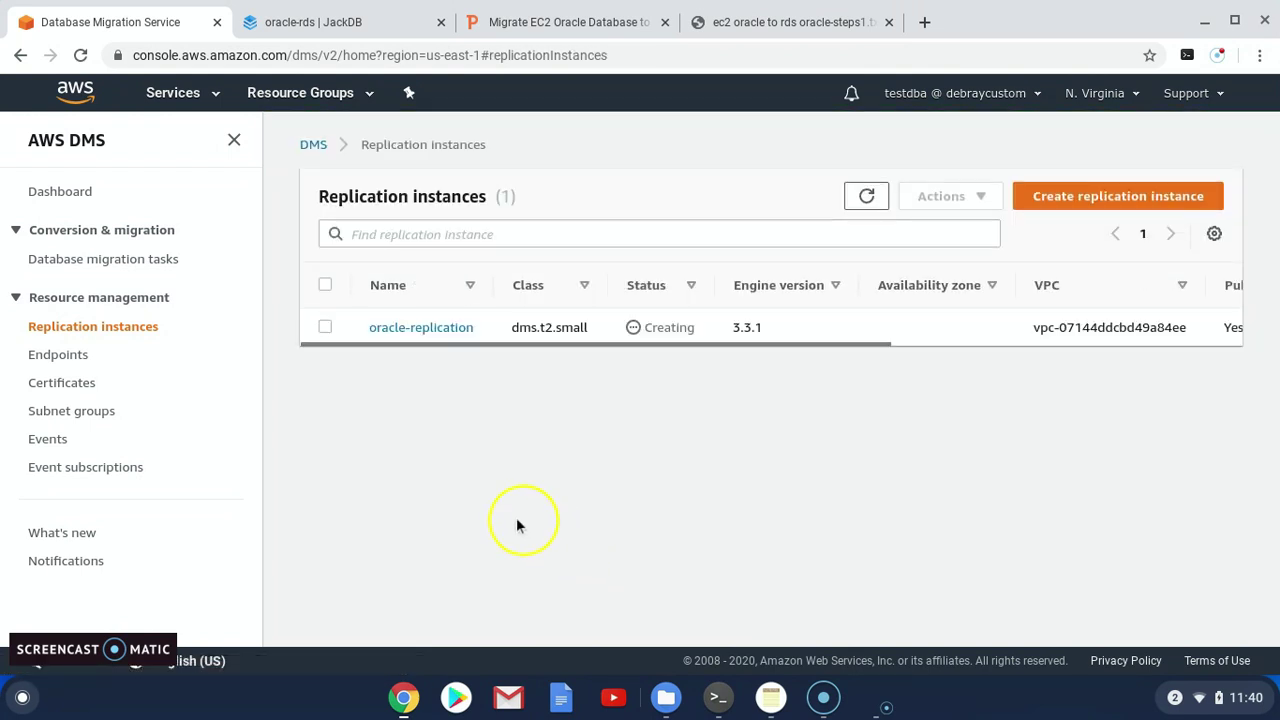
{"action": "left_click", "coordinate": [869, 197]}
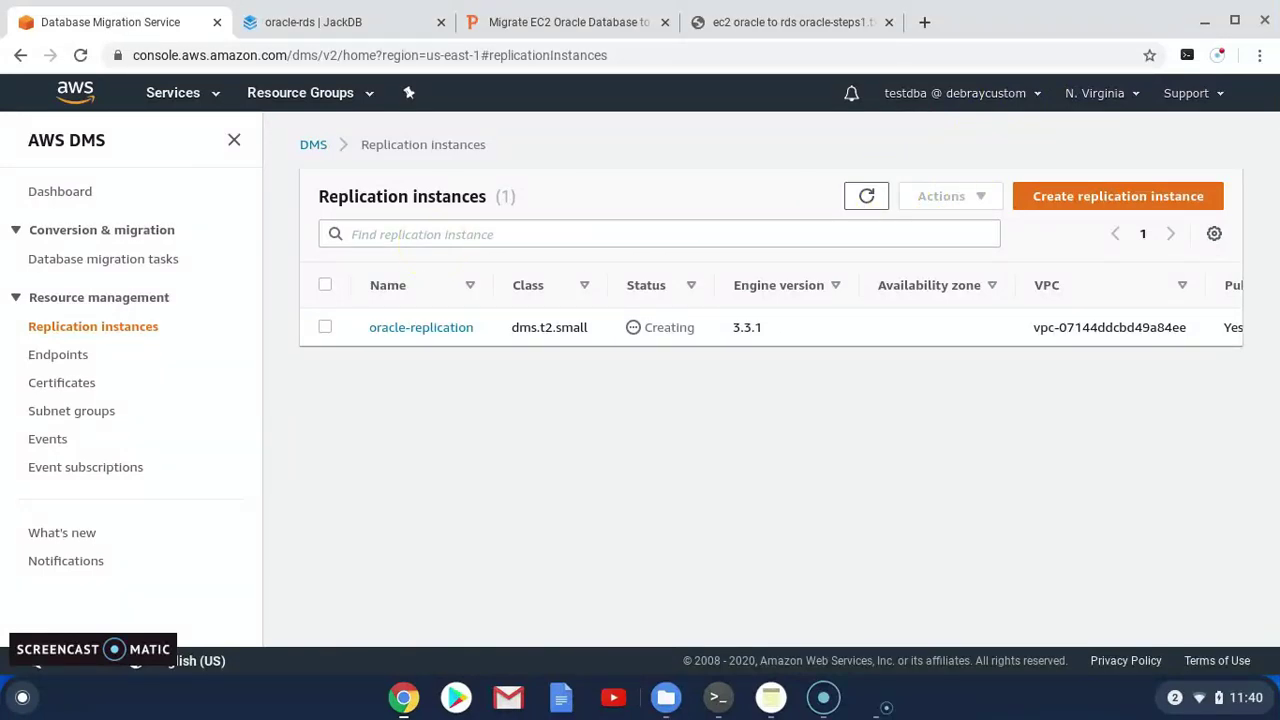
Review slide 7 on creating endpoints, then open the empty DMS Endpoints list
{"action": "left_click", "coordinate": [549, 22]}
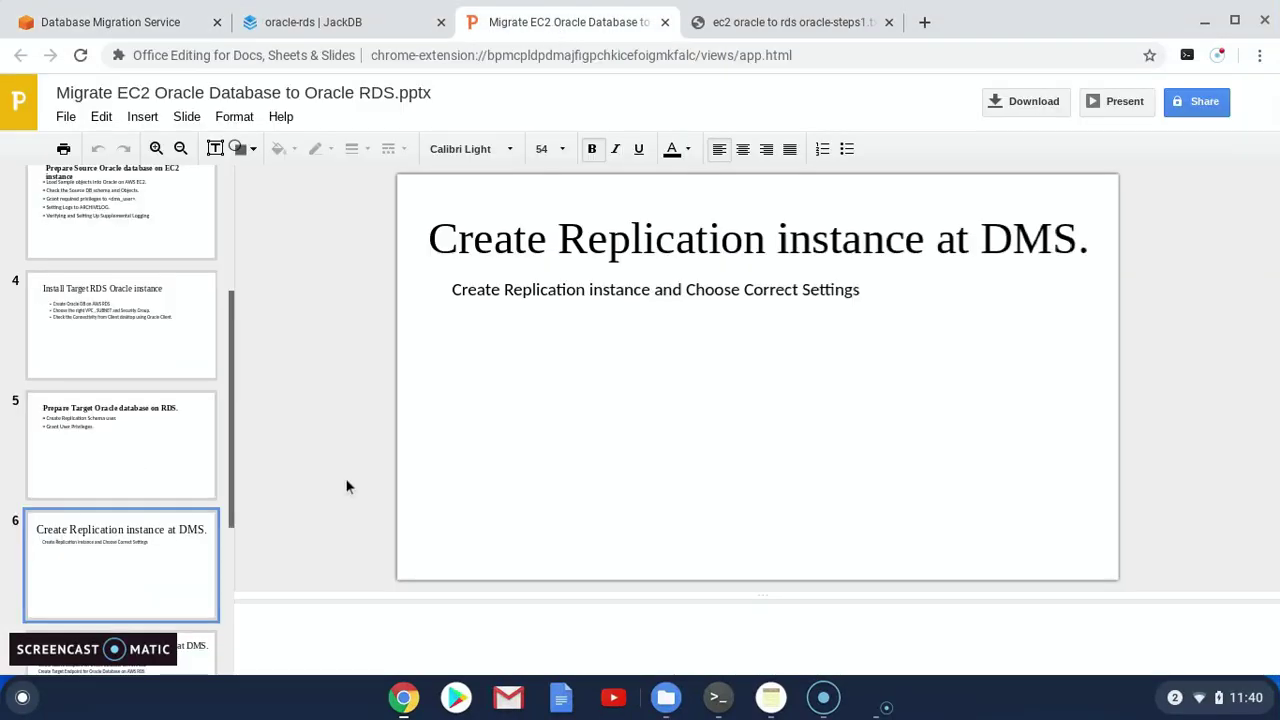
{"action": "scroll", "coordinate": [130, 550], "scroll_direction": "down", "scroll_amount": 1}
{"action": "scroll", "coordinate": [138, 522], "scroll_direction": "down", "scroll_amount": 2}
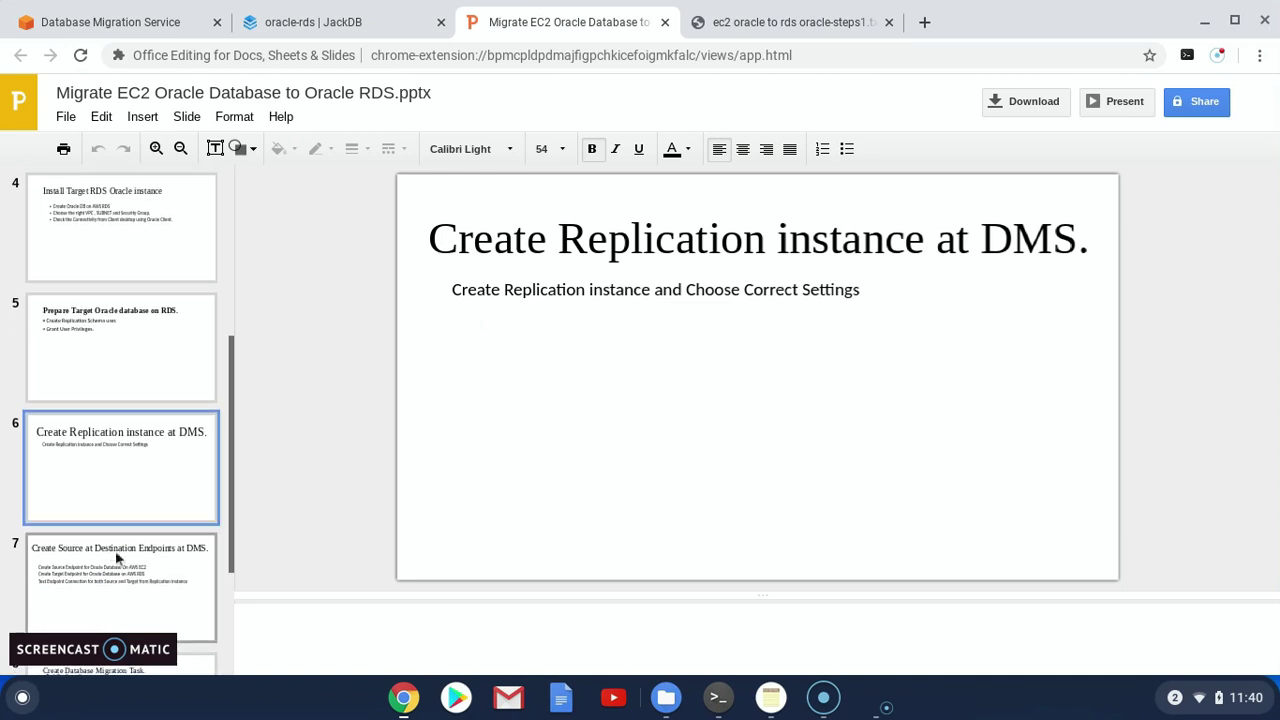
{"action": "left_click", "coordinate": [115, 550]}
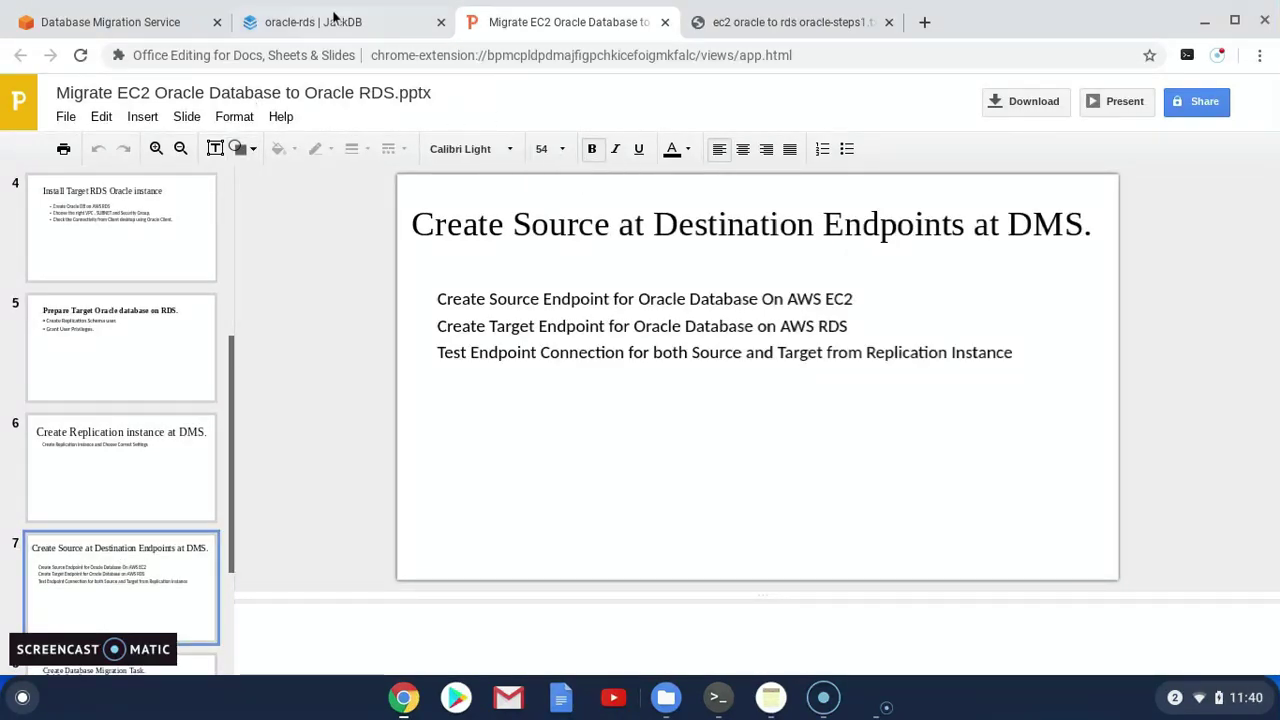
{"action": "left_click", "coordinate": [137, 24]}
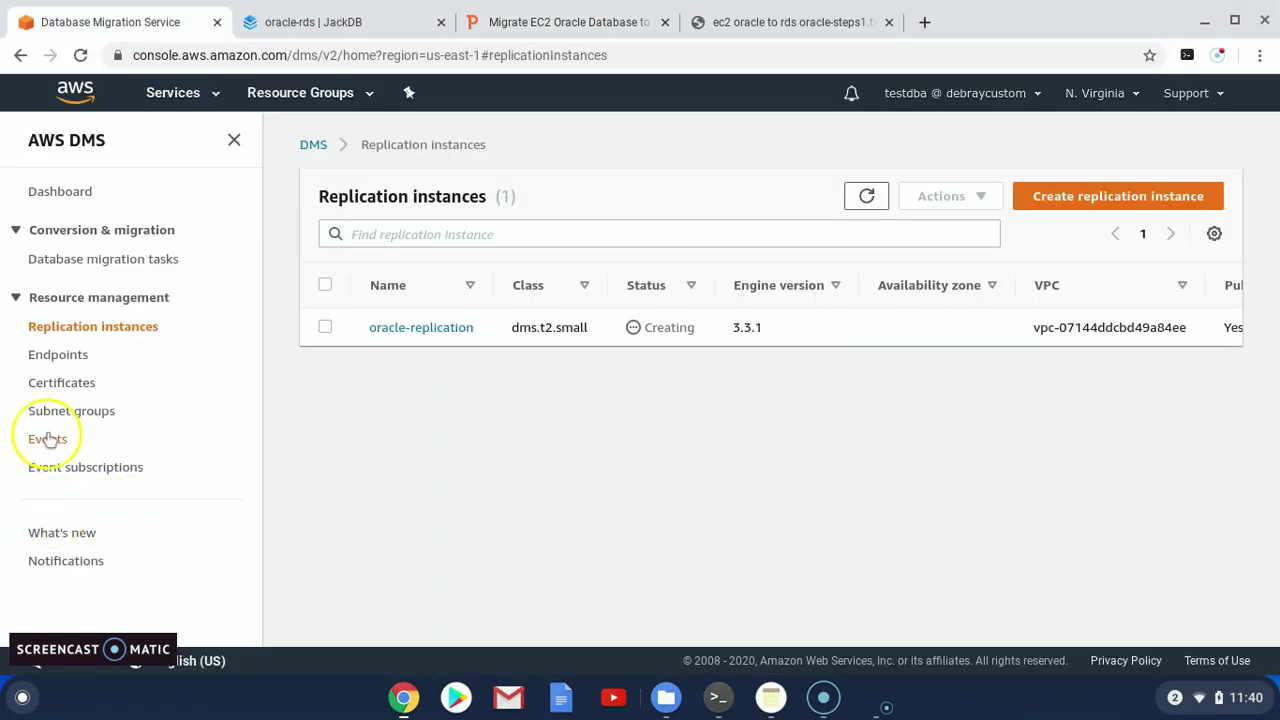
{"action": "left_click", "coordinate": [72, 362]}
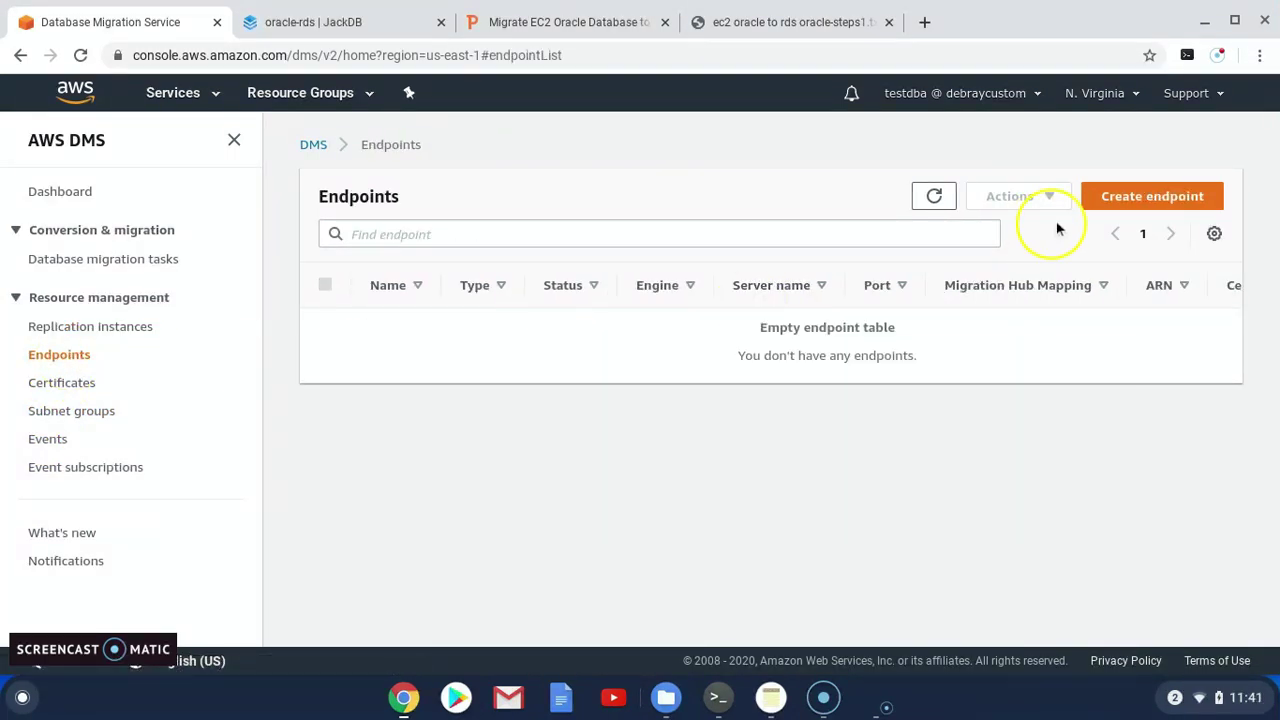
Begin a source endpoint with identifier source-oracle and source engine oracle
{"action": "left_click", "coordinate": [1132, 197]}
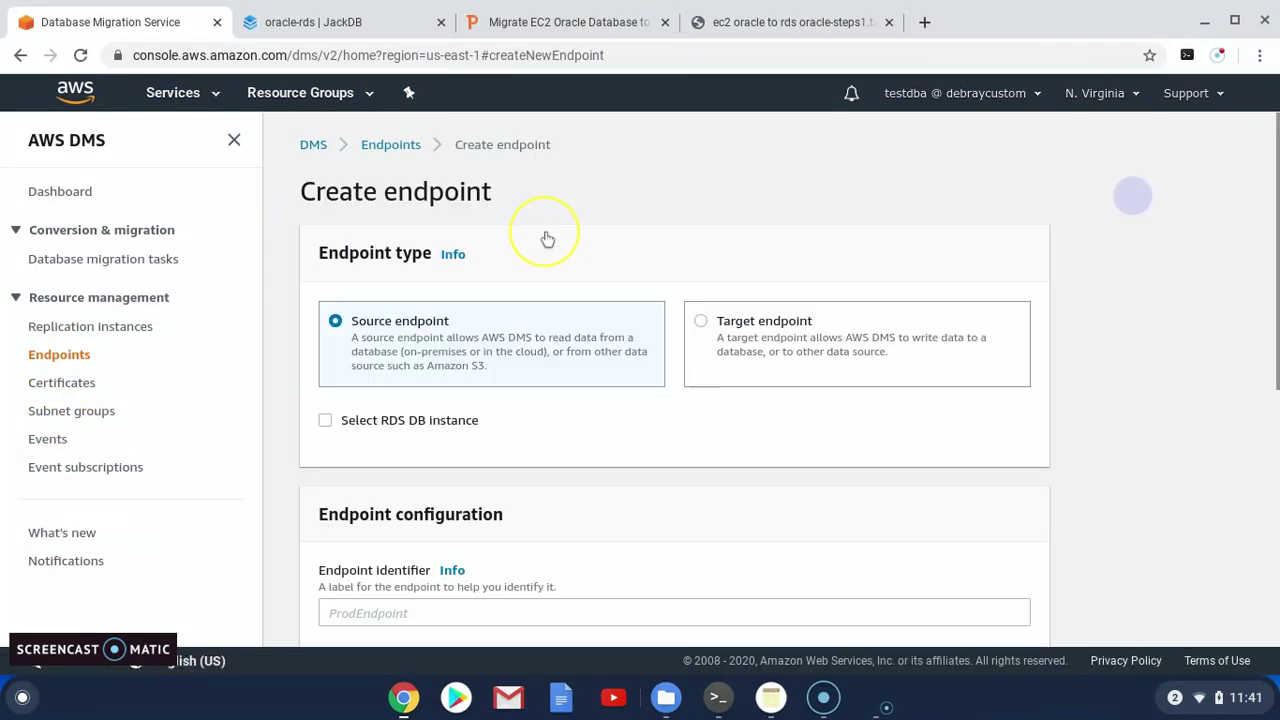
{"action": "scroll", "coordinate": [450, 410], "scroll_direction": "down", "scroll_amount": 2}
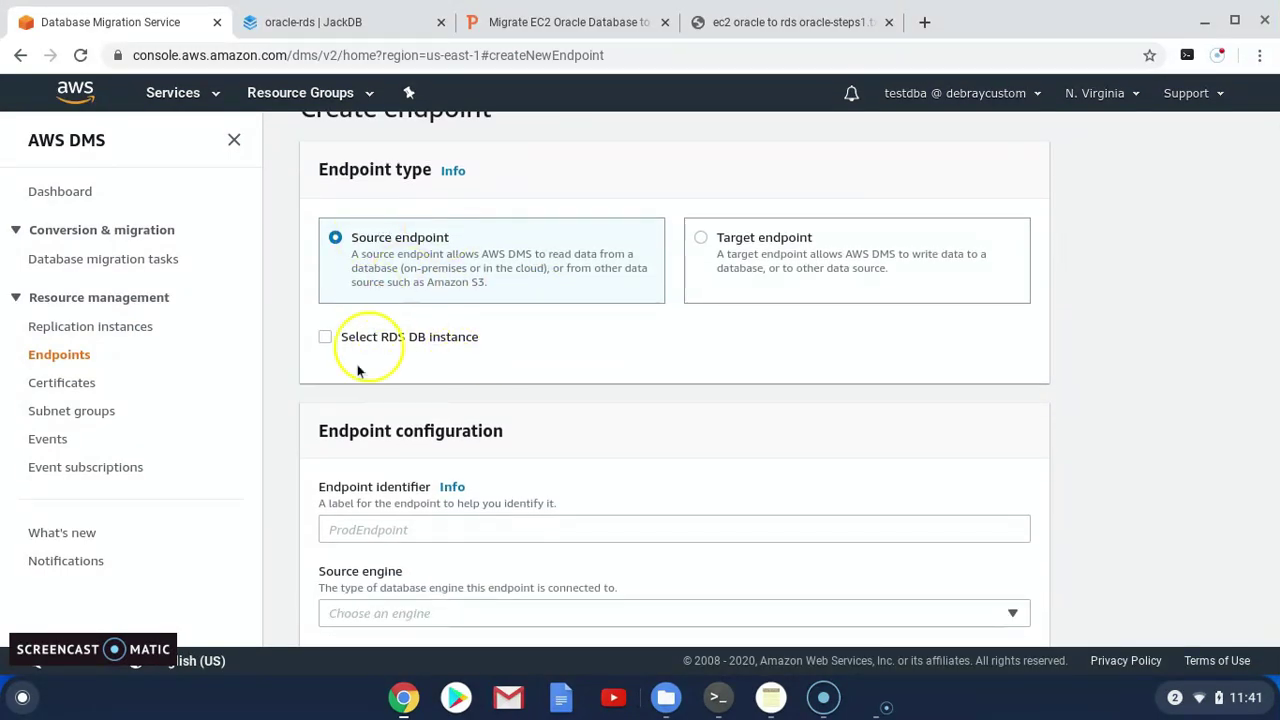
{"action": "scroll", "coordinate": [388, 516], "scroll_direction": "down", "scroll_amount": 1}
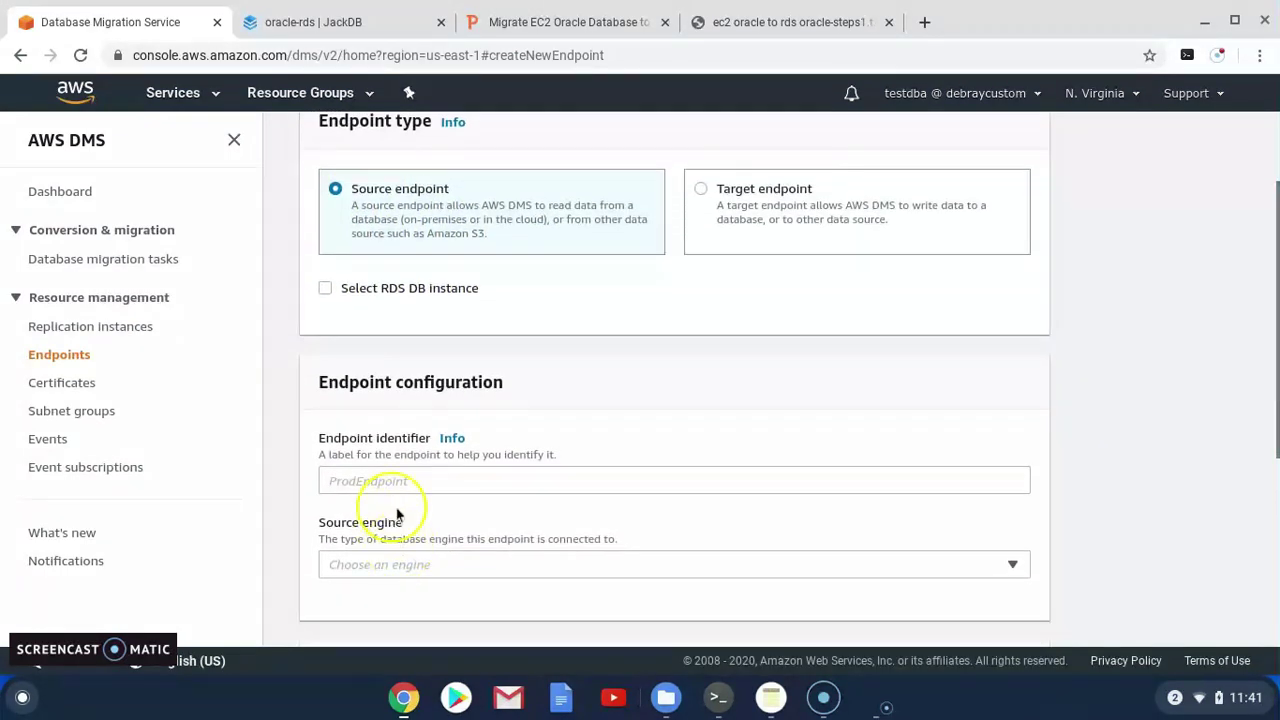
{"action": "left_click", "coordinate": [406, 479]}
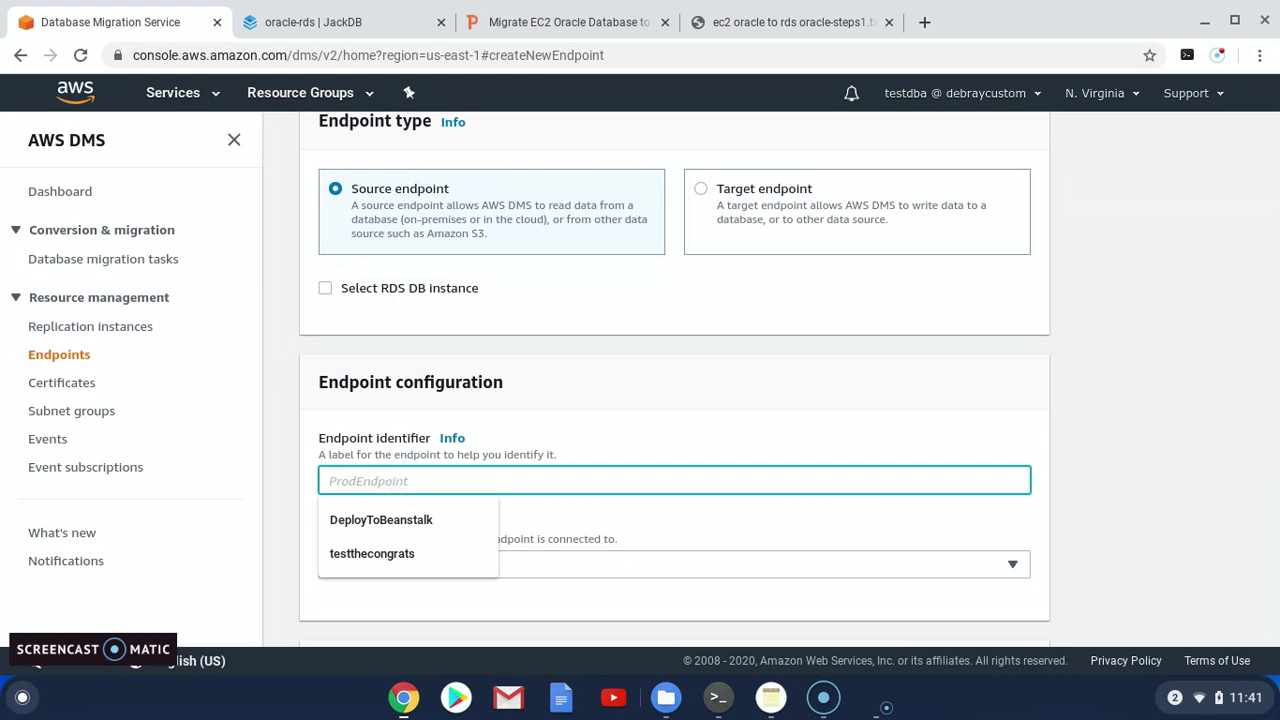
{"action": "type", "text": "source-oracle"}
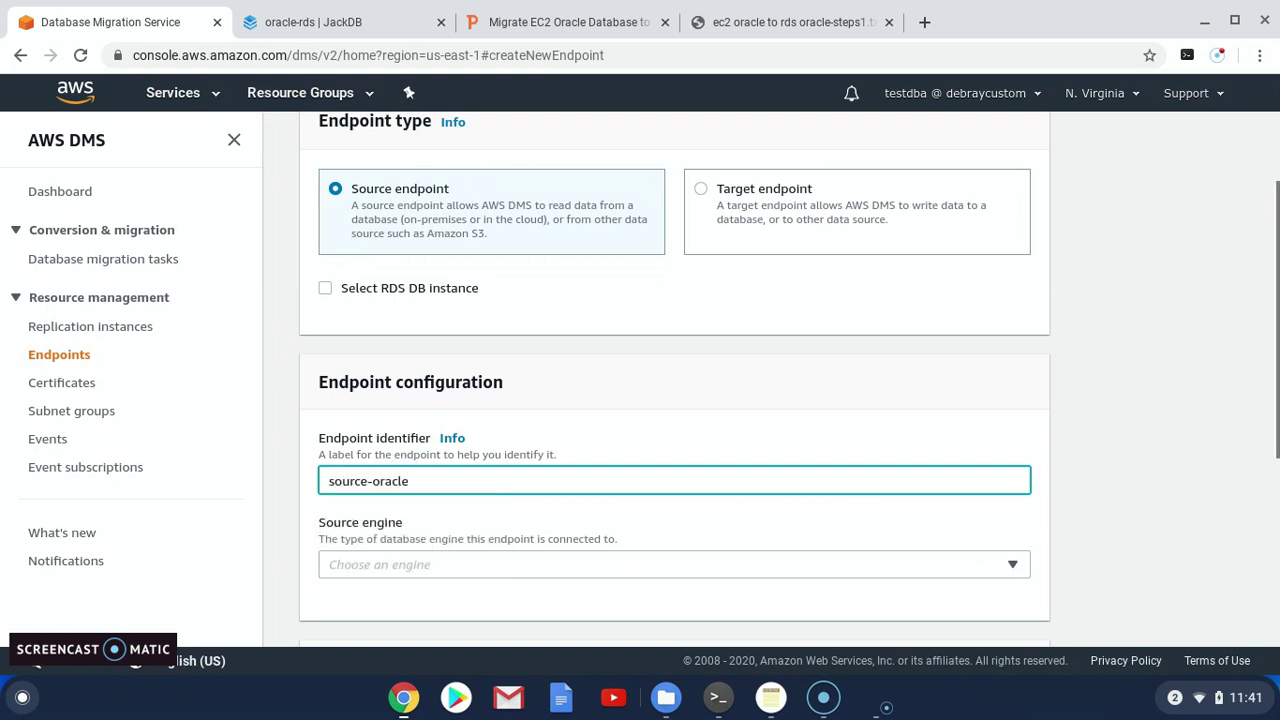
{"action": "scroll", "coordinate": [423, 517], "scroll_direction": "down", "scroll_amount": 1}
{"action": "left_click", "coordinate": [418, 522]}
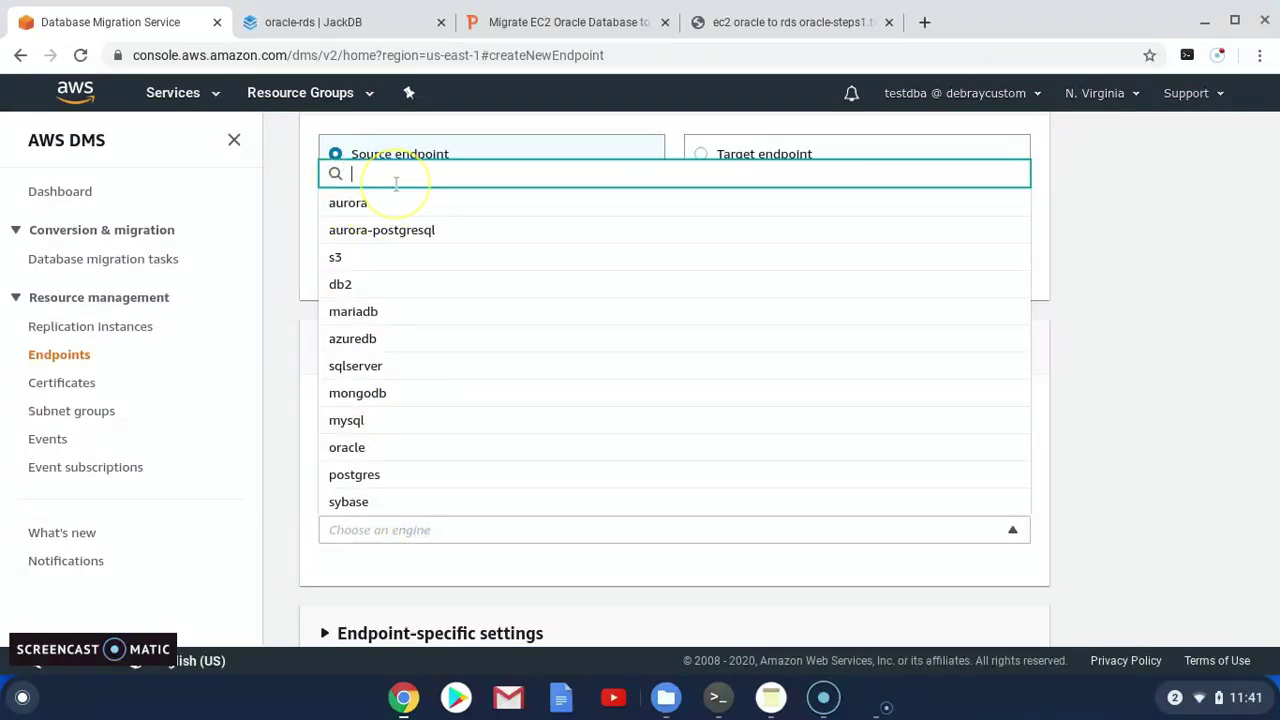
{"action": "type", "text": "oracle"}
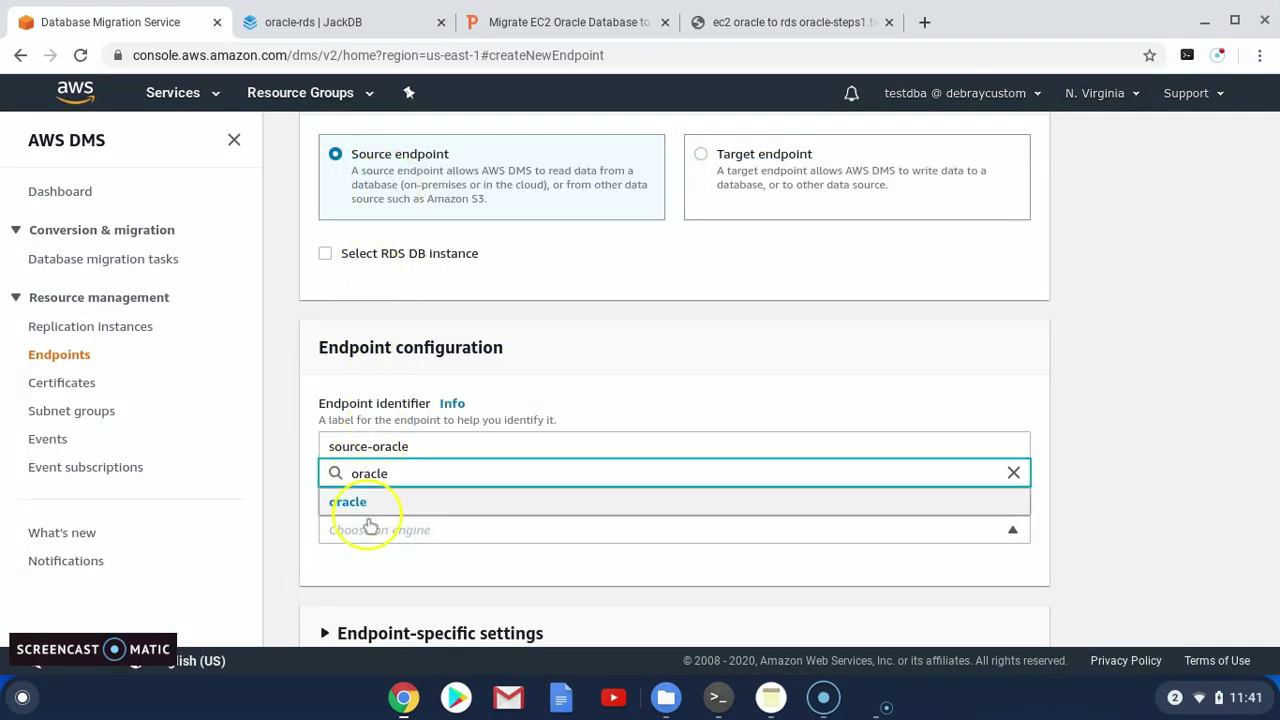
{"action": "left_click", "coordinate": [365, 502]}
{"action": "scroll", "coordinate": [414, 471], "scroll_direction": "down", "scroll_amount": 3}
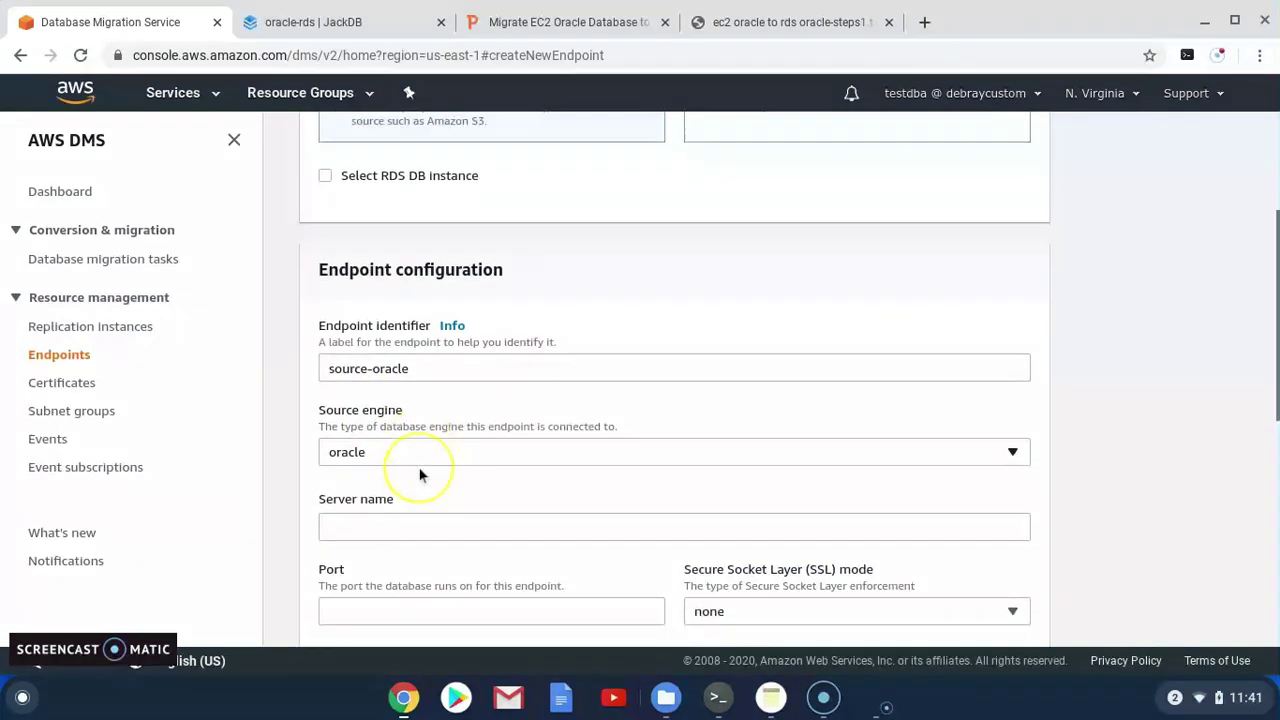
{"action": "left_click", "coordinate": [400, 435]}
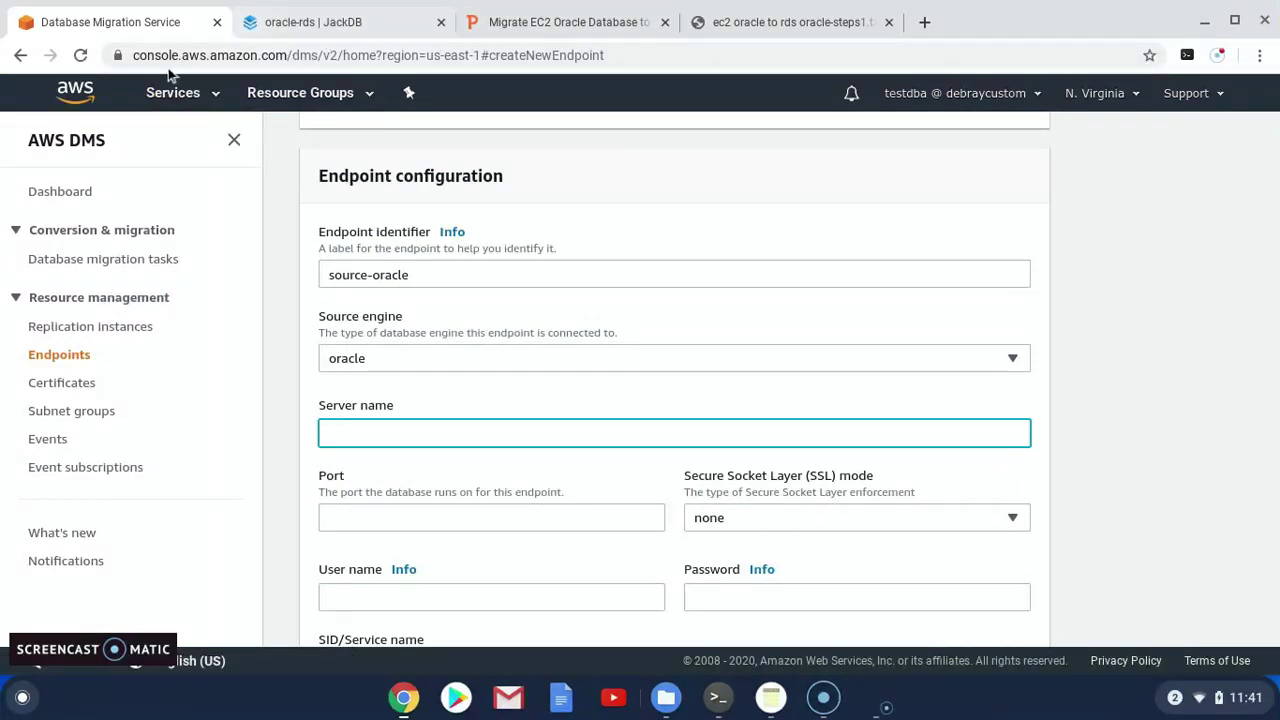
In a new console tab, copy the running EC2 instance's public DNS name
{"action": "left_click", "coordinate": [200, 96]}
{"action": "right_click", "coordinate": [200, 96]}
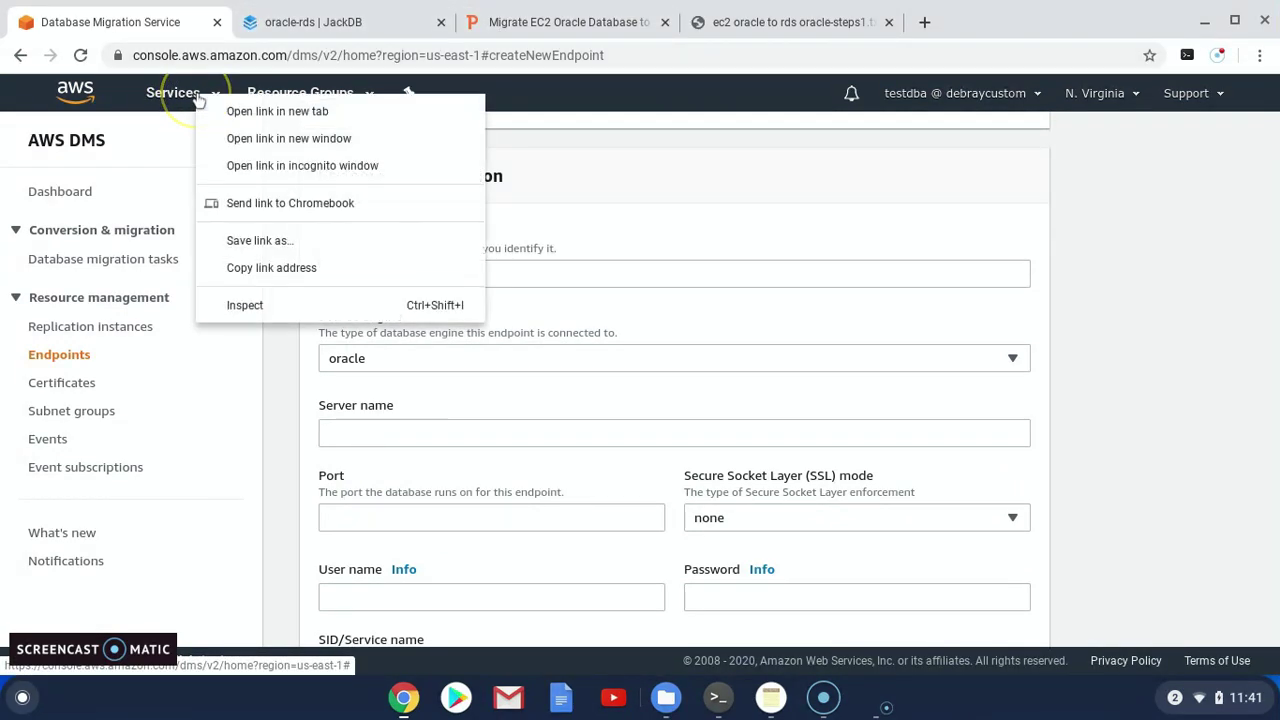
{"action": "left_click", "coordinate": [260, 112]}
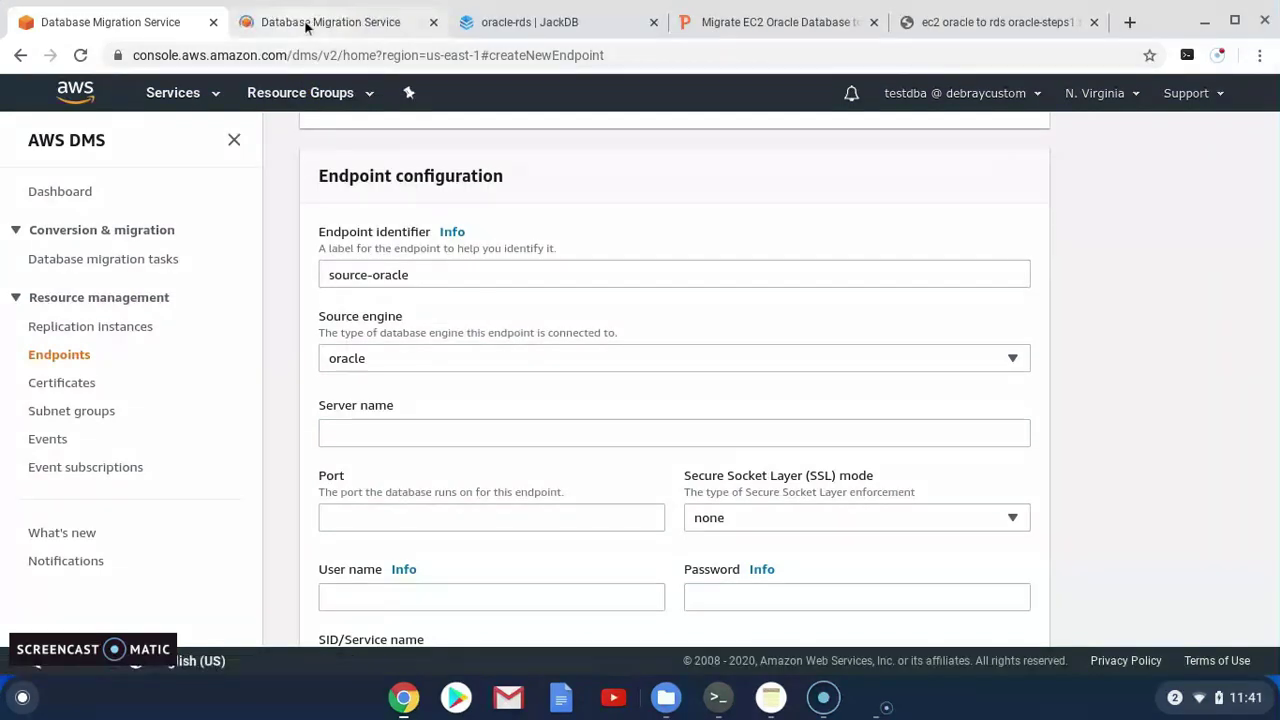
{"action": "left_click", "coordinate": [303, 23]}
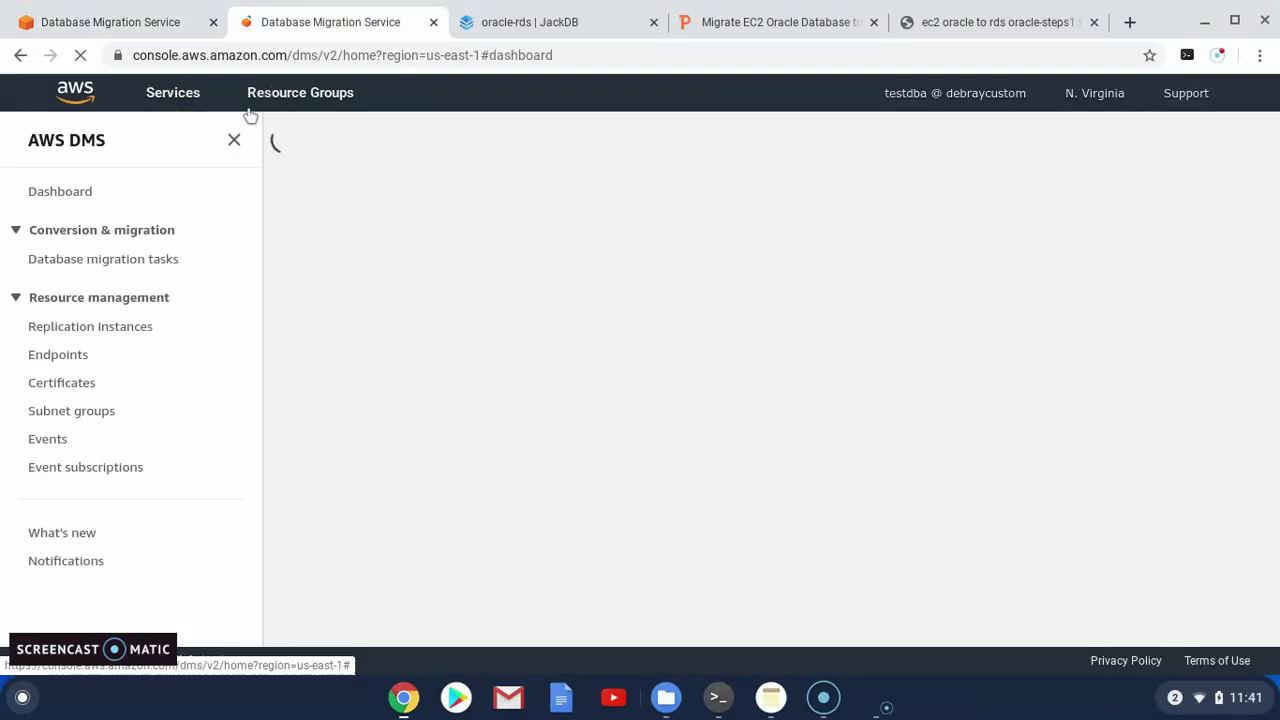
{"action": "left_click", "coordinate": [330, 155]}
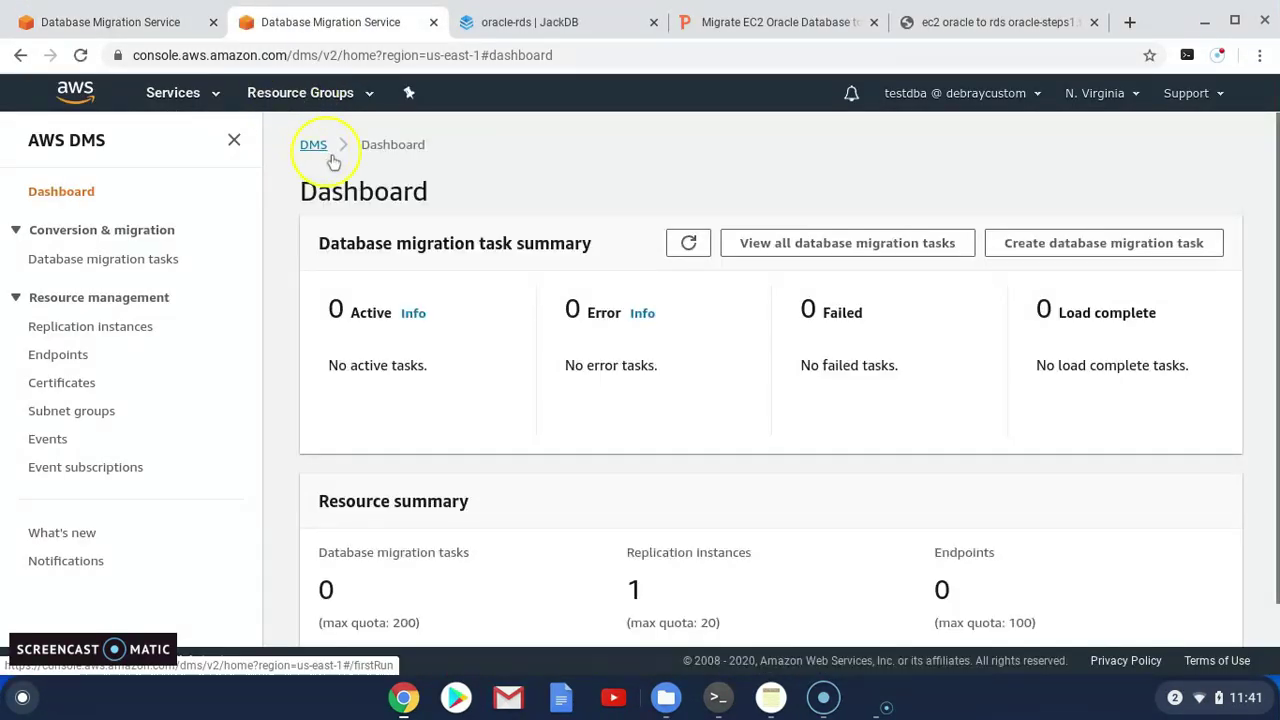
{"action": "left_click", "coordinate": [205, 93]}
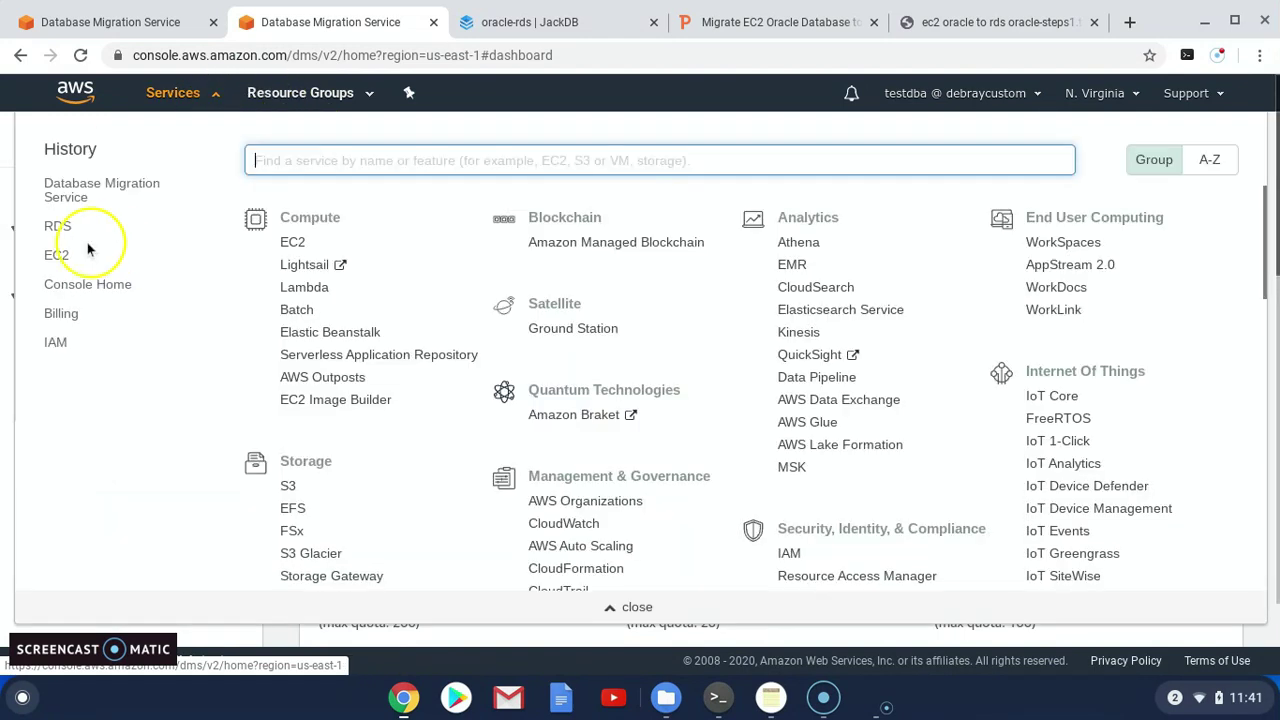
{"action": "left_click", "coordinate": [57, 256]}
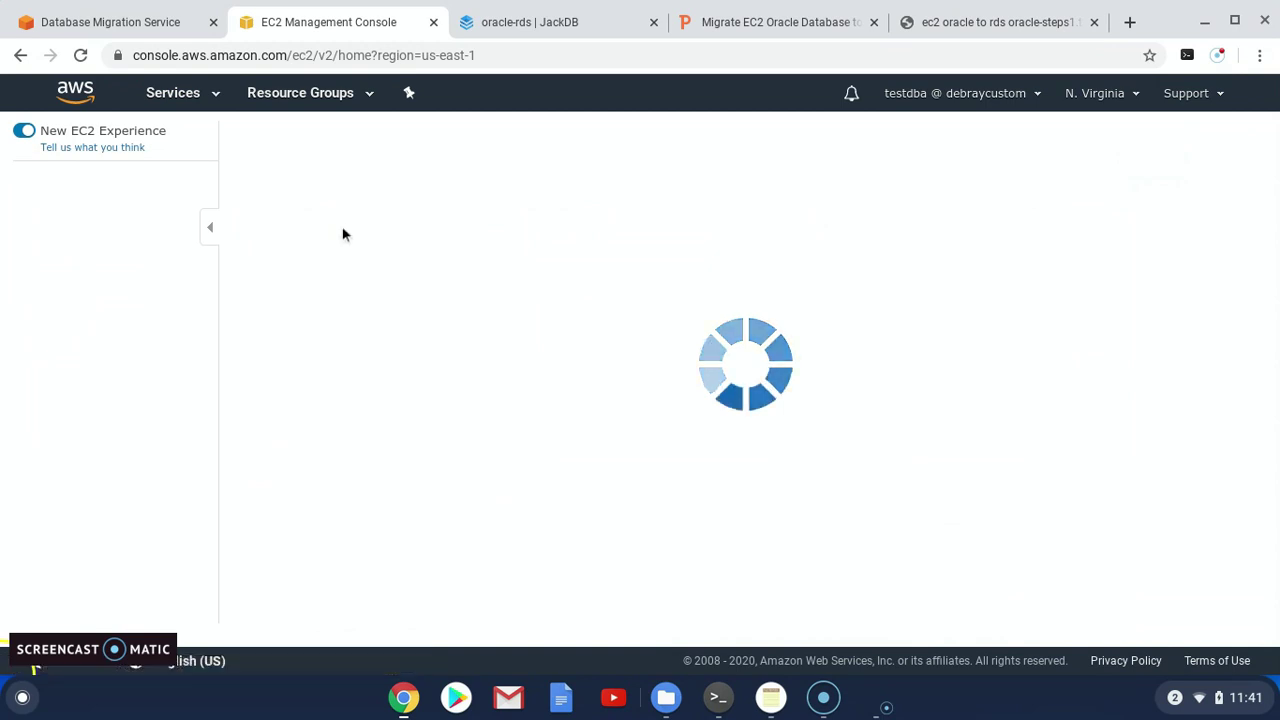
{"action": "left_click", "coordinate": [349, 230]}
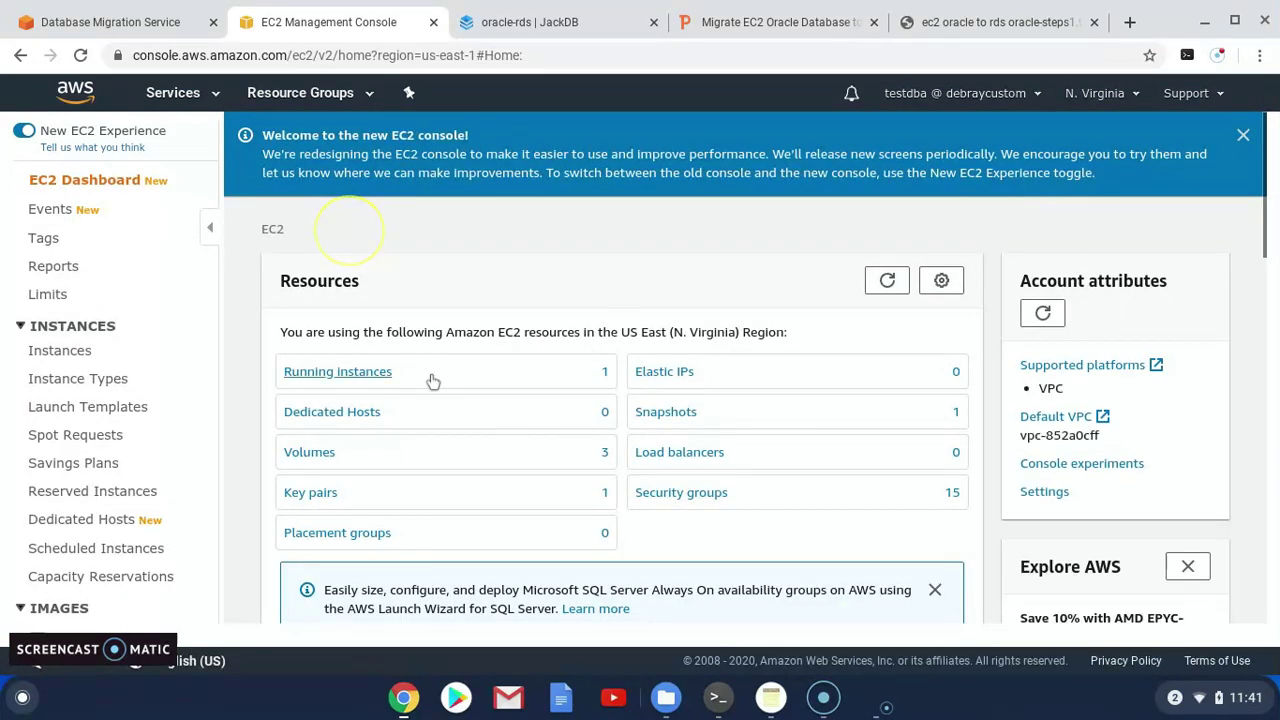
{"action": "left_click", "coordinate": [355, 378]}
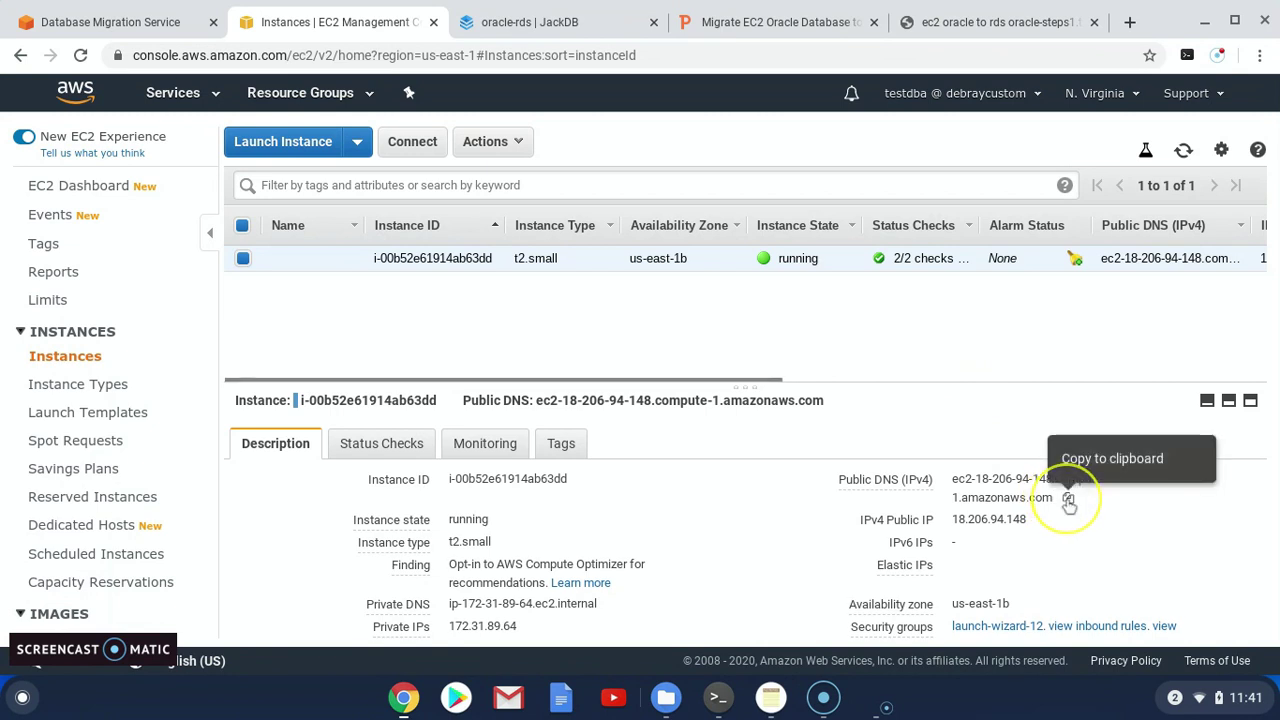
{"action": "left_click", "coordinate": [1068, 497]}
Set server name to ec2-18-206-94-148.compute-1.amazonaws.com and port to 1521
{"action": "key", "text": "ctrl+1"}
{"action": "left_click", "coordinate": [372, 430]}
{"action": "key", "text": "ctrl+v"}
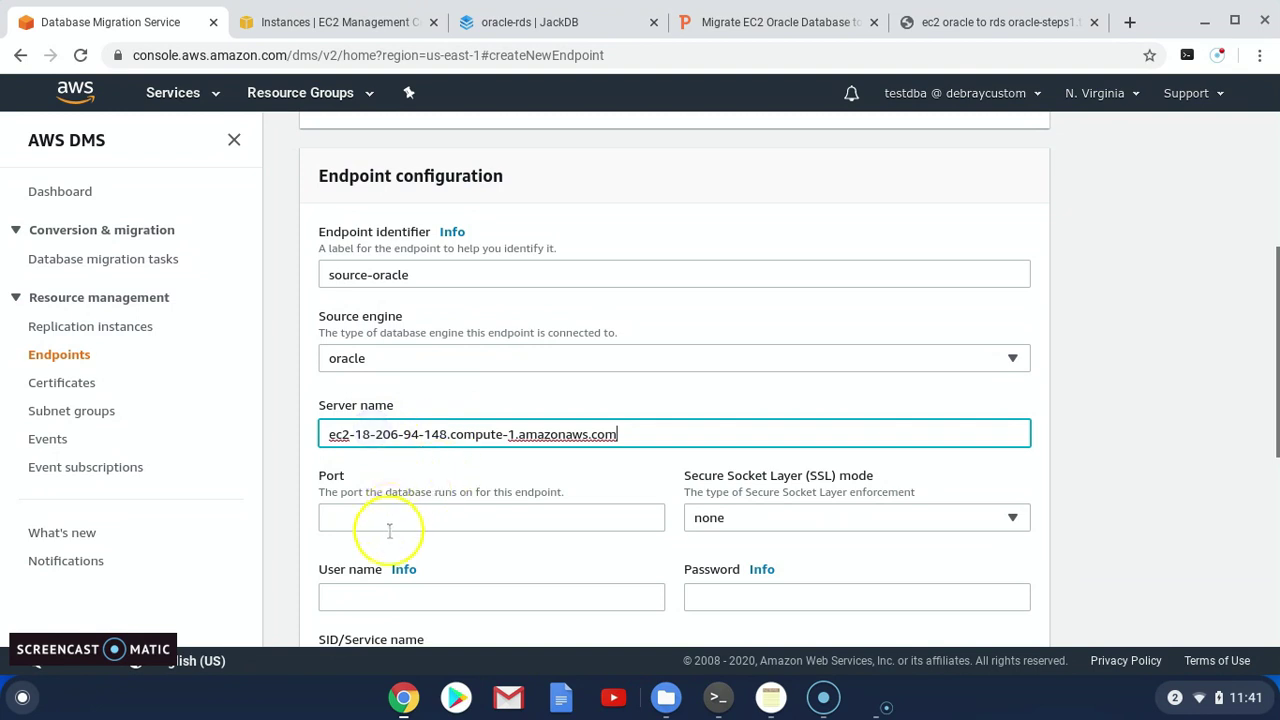
{"action": "left_click", "coordinate": [368, 518]}
{"action": "type", "text": "1521"}
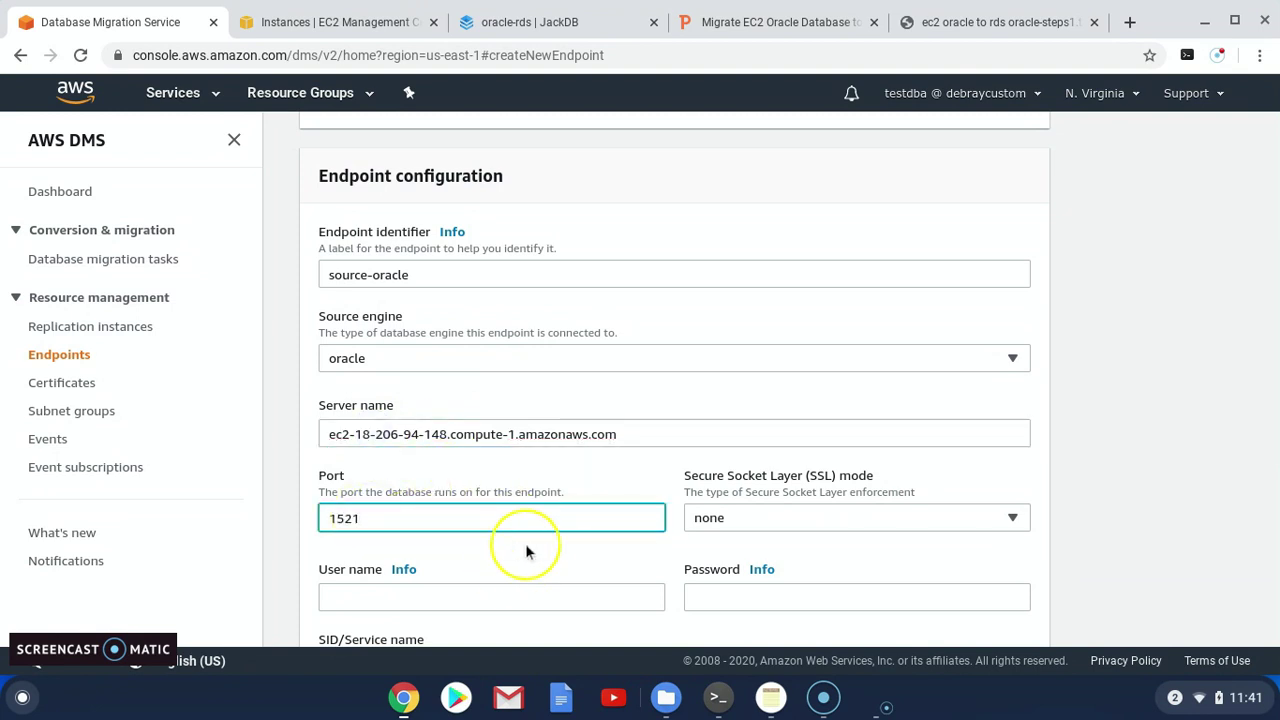
Enter user name hr, the database password, and SID orcl
{"action": "scroll", "coordinate": [510, 550], "scroll_direction": "down", "scroll_amount": 1}
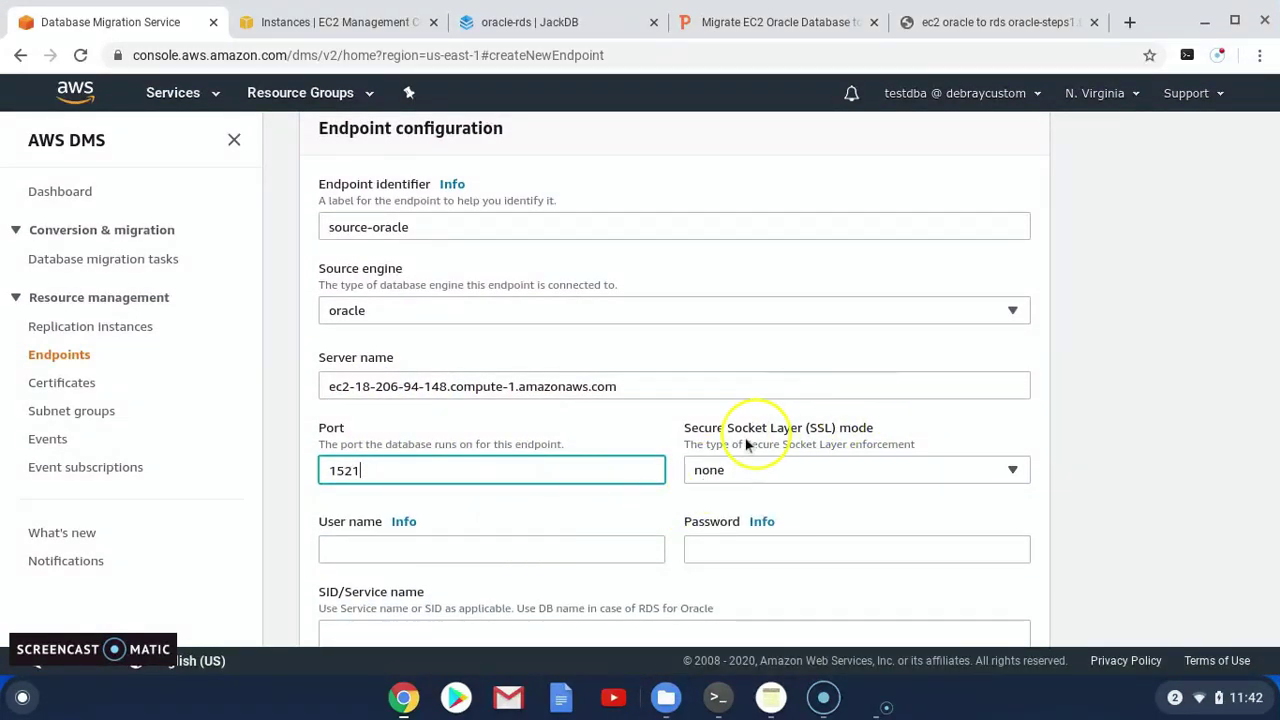
{"action": "left_click", "coordinate": [387, 547]}
{"action": "type", "text": "h"}
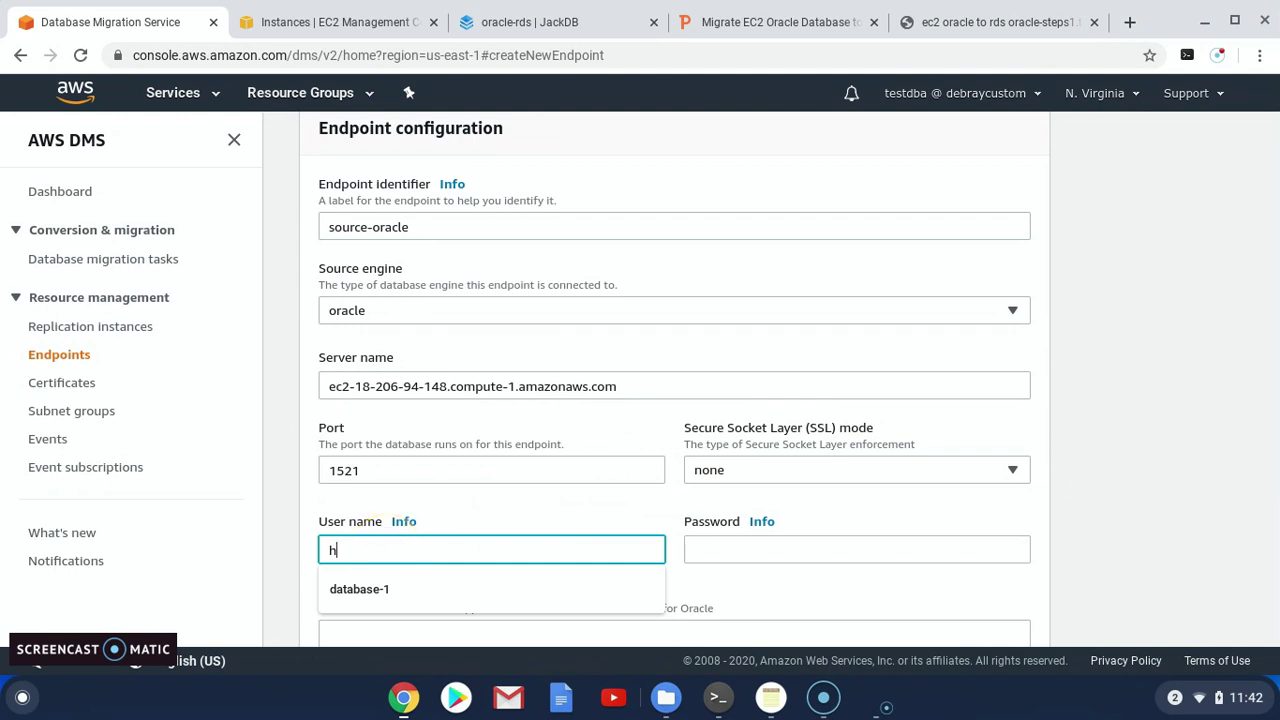
{"action": "type", "text": "r"}
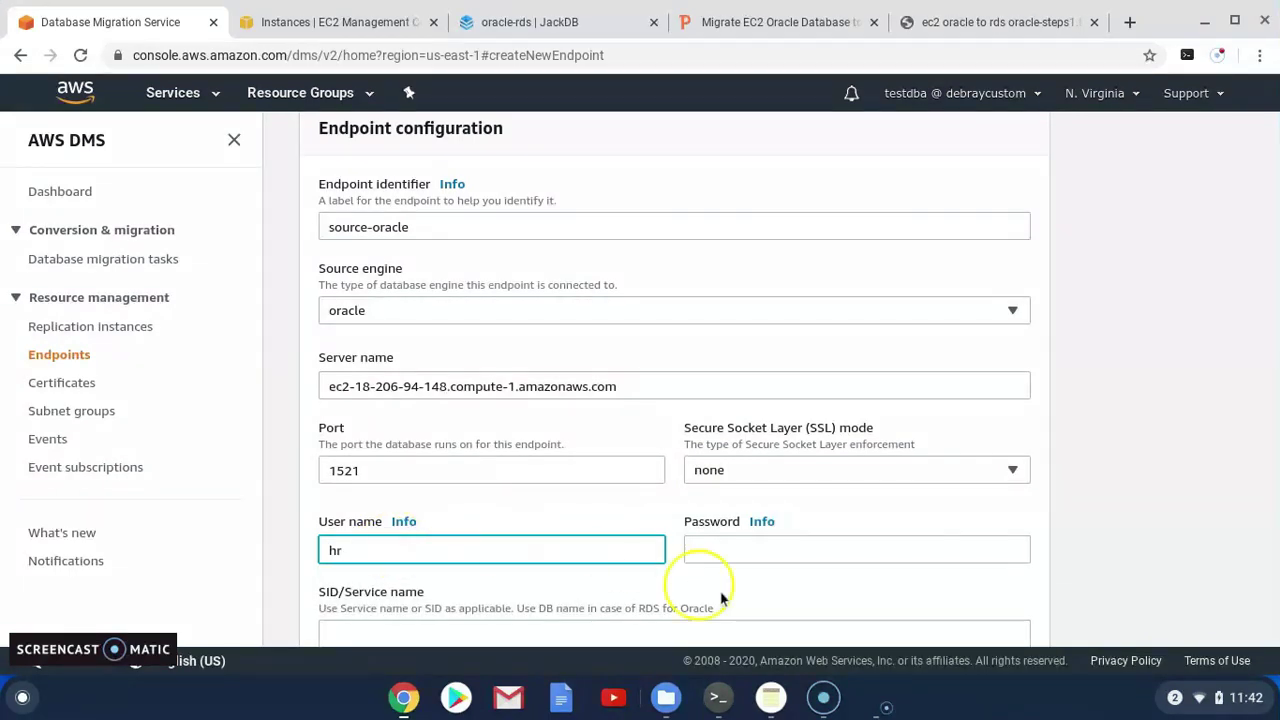
{"action": "left_click", "coordinate": [743, 550]}
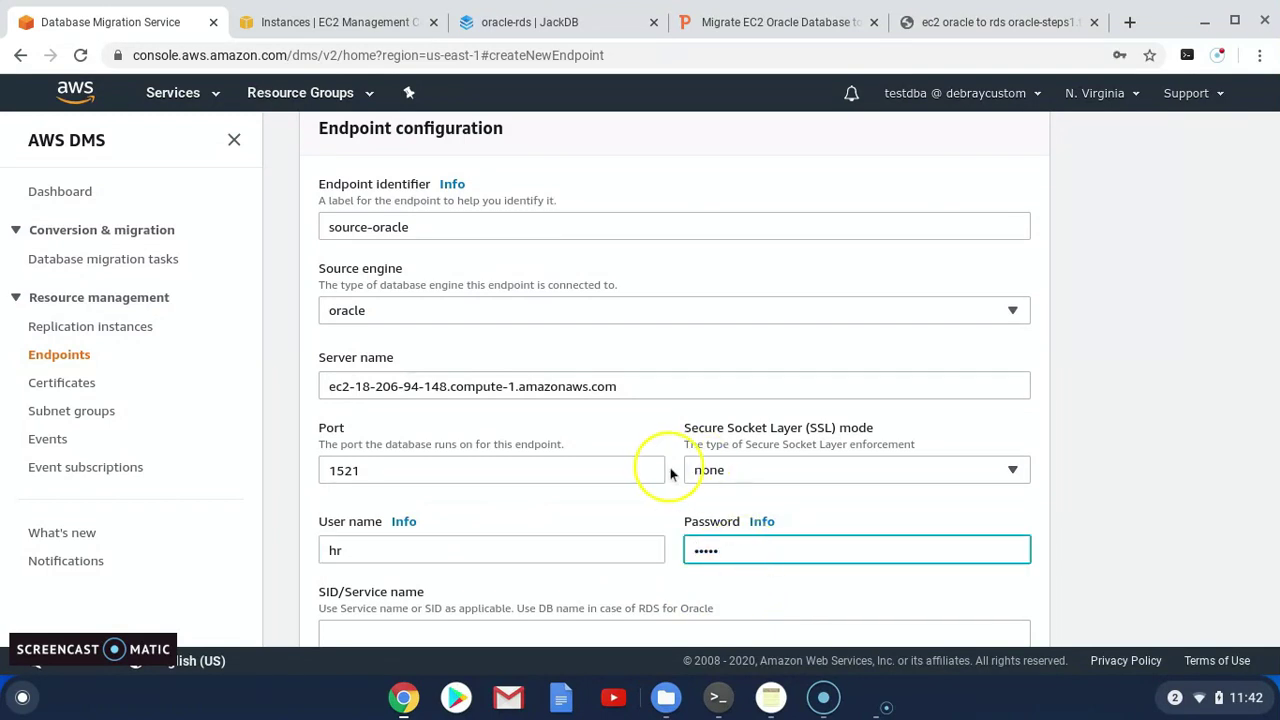
{"action": "scroll", "coordinate": [654, 475], "scroll_direction": "down", "scroll_amount": 1}
{"action": "left_click", "coordinate": [428, 521]}
{"action": "type", "text": "orcl"}
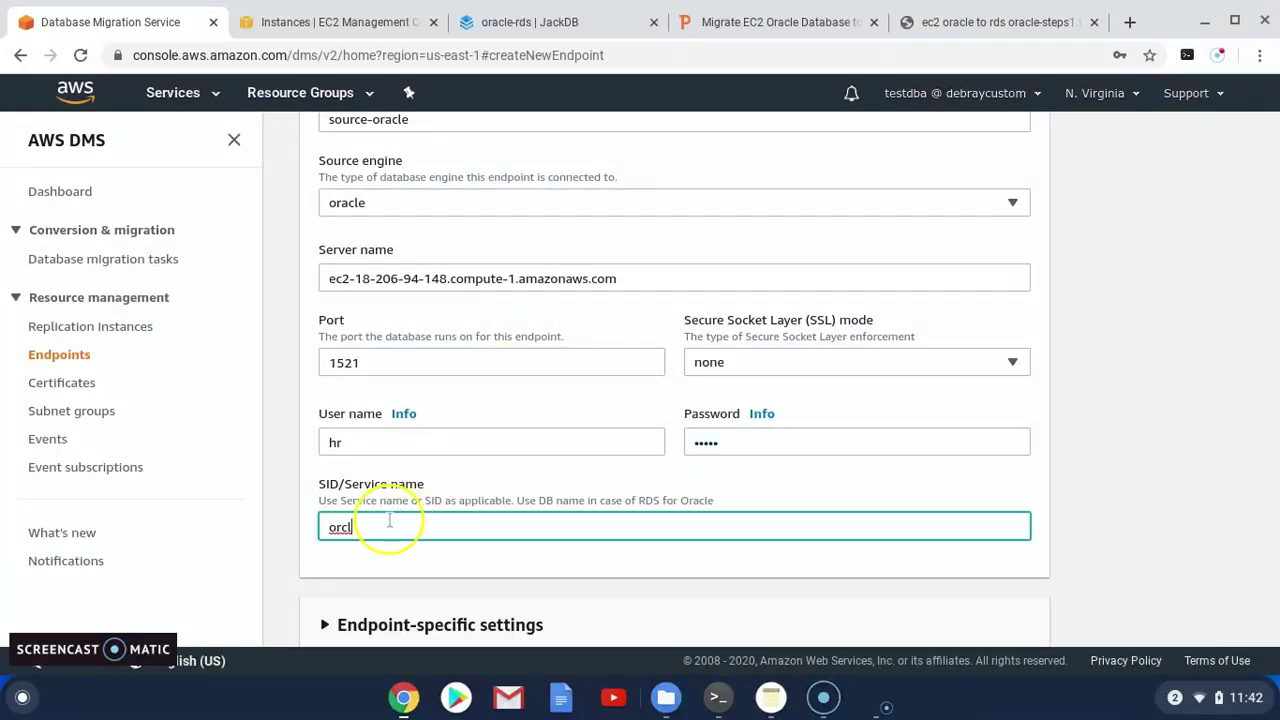
Briefly inspect Endpoint-specific settings and Test endpoint connection, collapsing both unchanged
{"action": "scroll", "coordinate": [408, 520], "scroll_direction": "down", "scroll_amount": 1}
{"action": "scroll", "coordinate": [410, 520], "scroll_direction": "down", "scroll_amount": 1}
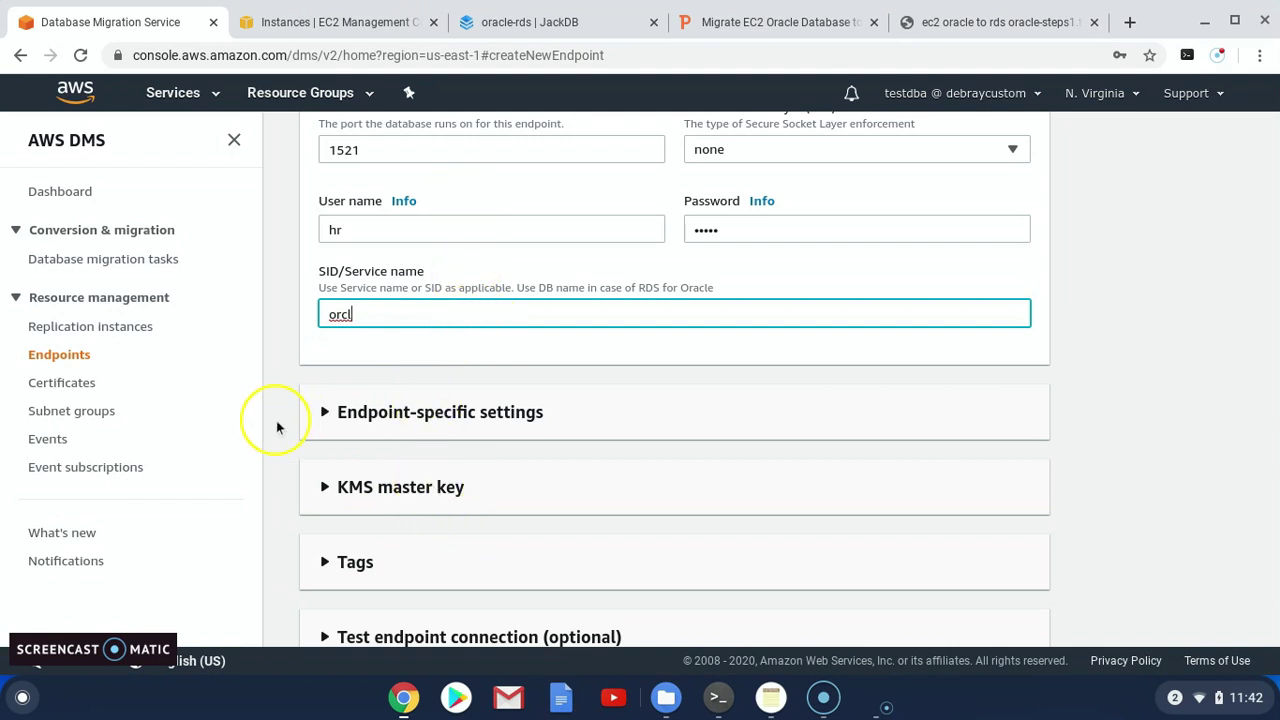
{"action": "left_click", "coordinate": [329, 425]}
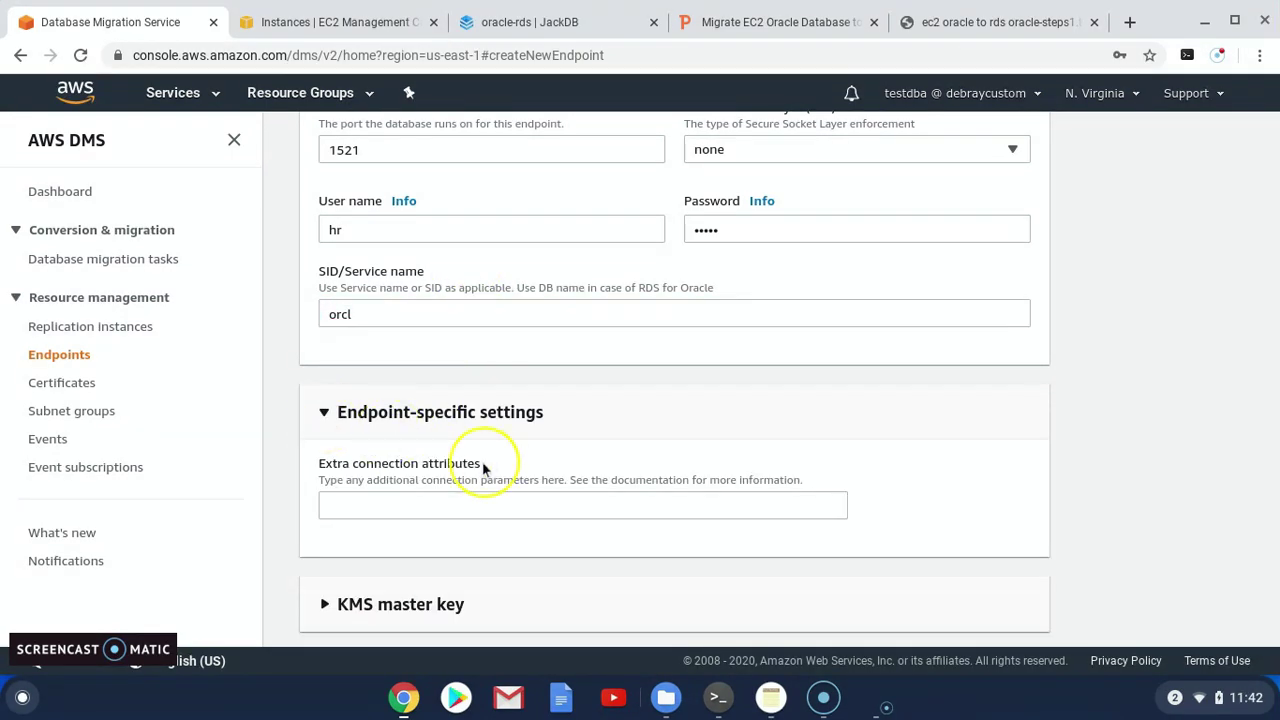
{"action": "left_click_drag", "start_coordinate": [318, 474], "coordinate": [466, 472]}
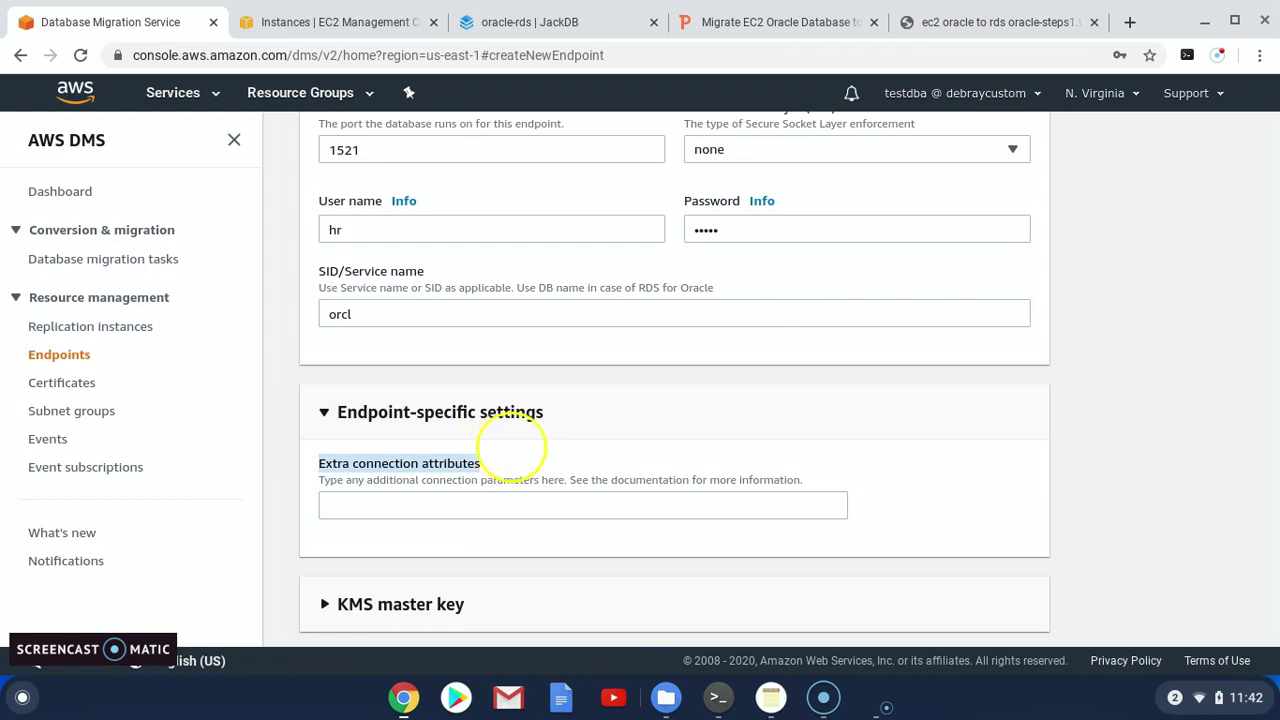
{"action": "left_click", "coordinate": [488, 462]}
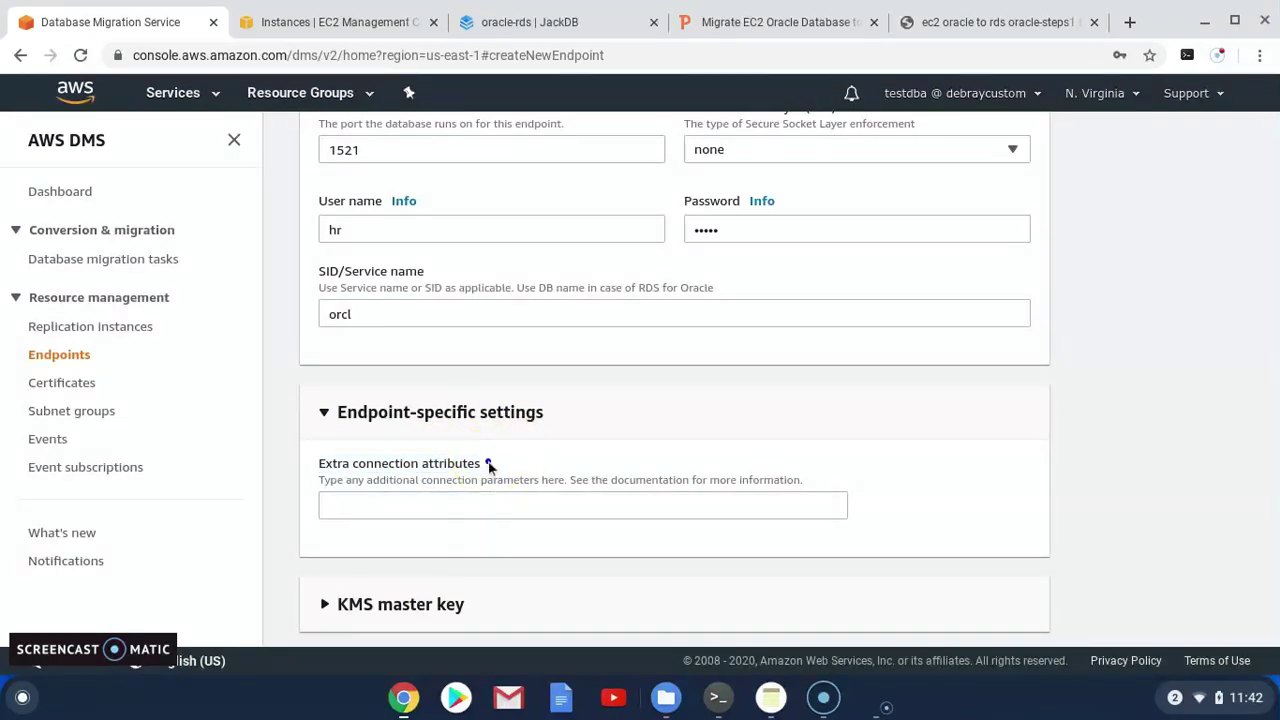
{"action": "left_click", "coordinate": [330, 420]}
{"action": "scroll", "coordinate": [350, 430], "scroll_direction": "down", "scroll_amount": 2}
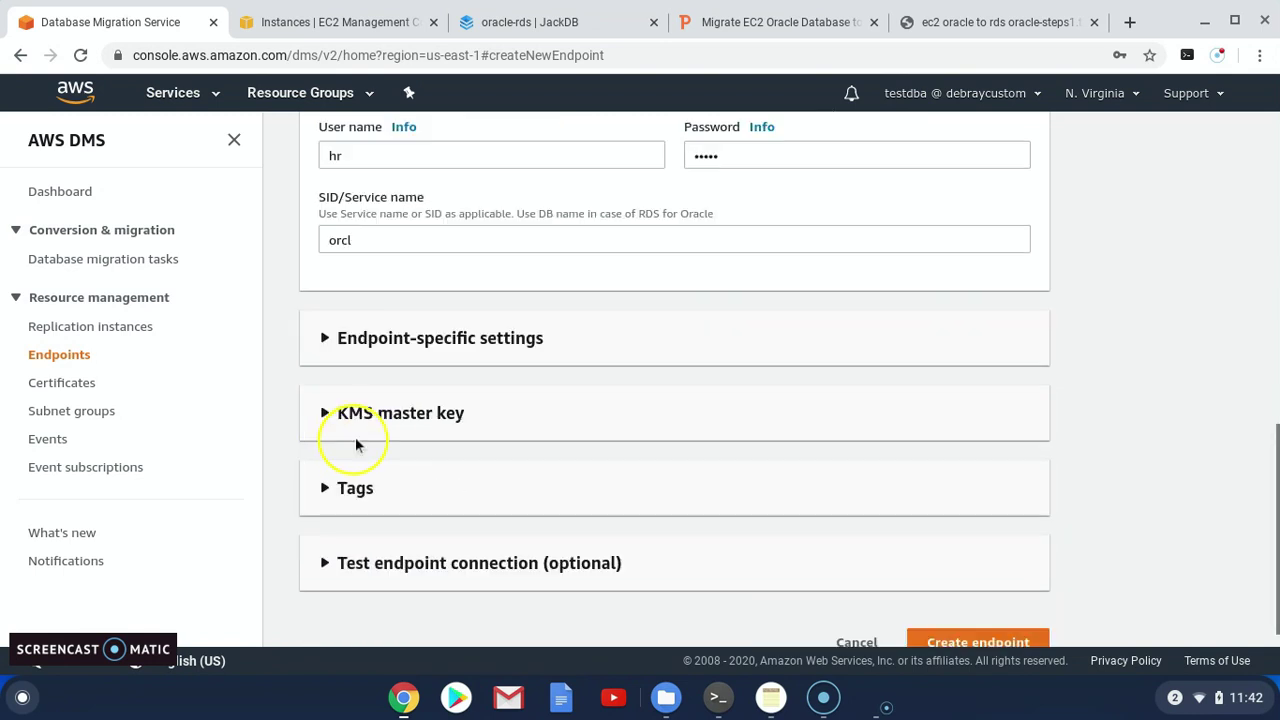
{"action": "left_click", "coordinate": [326, 565]}
{"action": "scroll", "coordinate": [352, 560], "scroll_direction": "down", "scroll_amount": 1}
{"action": "scroll", "coordinate": [355, 555], "scroll_direction": "down", "scroll_amount": 3}
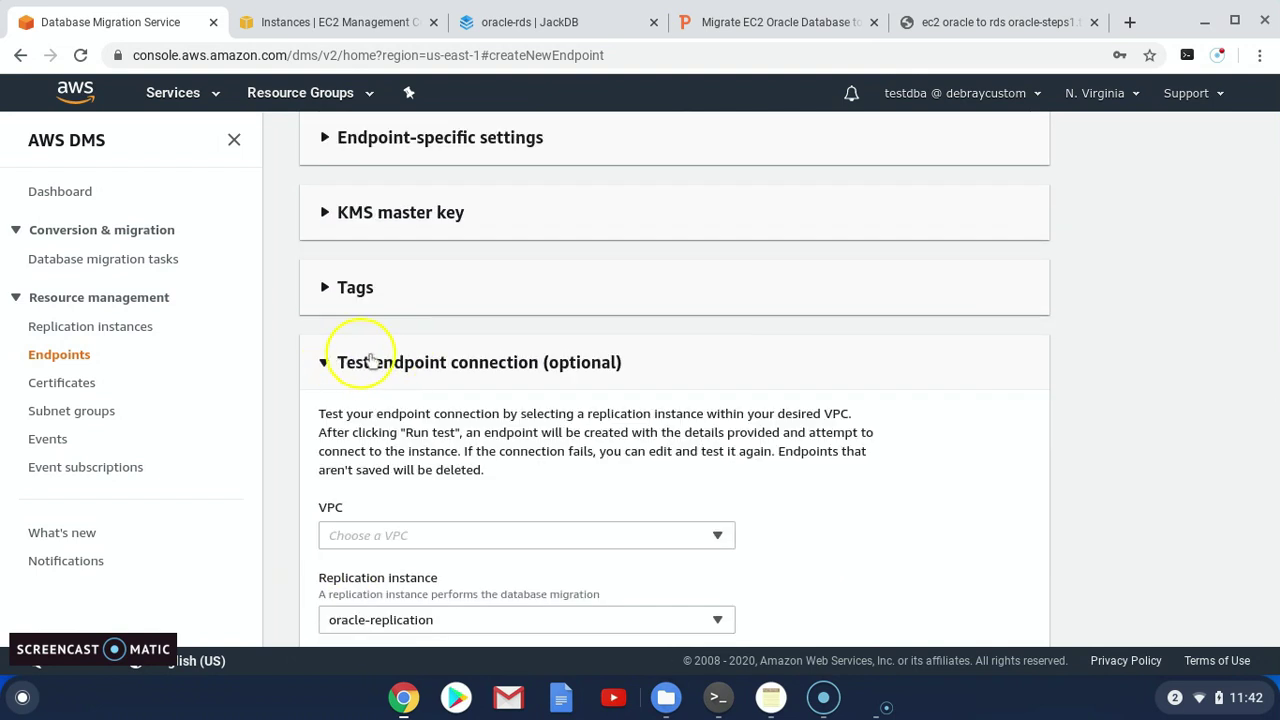
{"action": "left_click", "coordinate": [669, 357]}
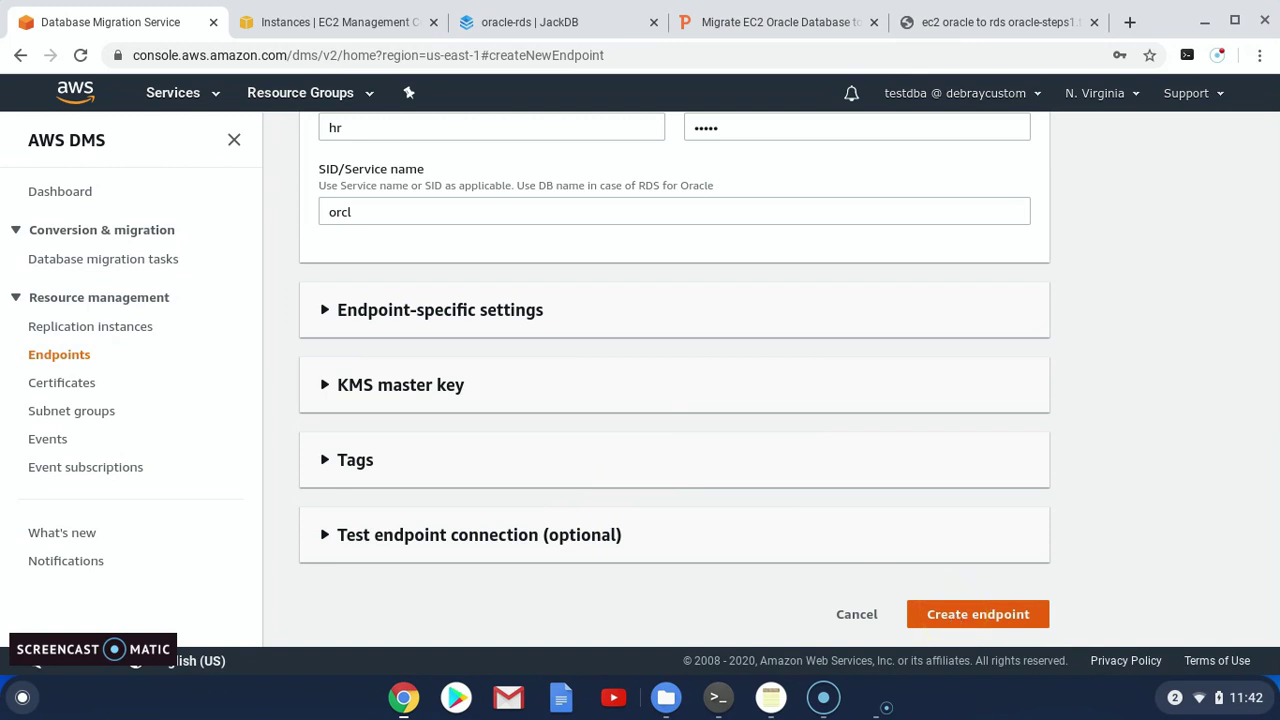
Exit SQL*Plus in Terminal, log back in with sqlplus hr and its password, then minimize Terminal
{"action": "left_click", "coordinate": [718, 698]}
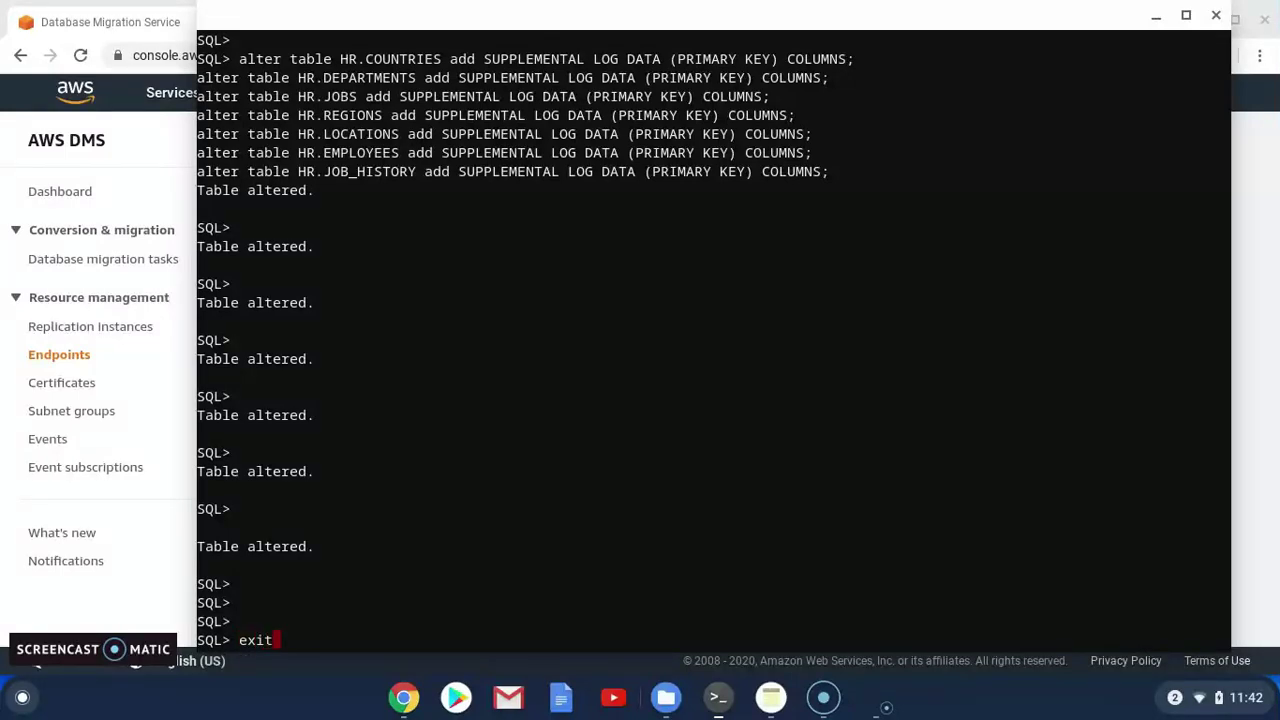
{"action": "key", "text": "Return"}
{"action": "key", "text": "Return"}
{"action": "key", "text": "Return"}
{"action": "key", "text": "Return"}
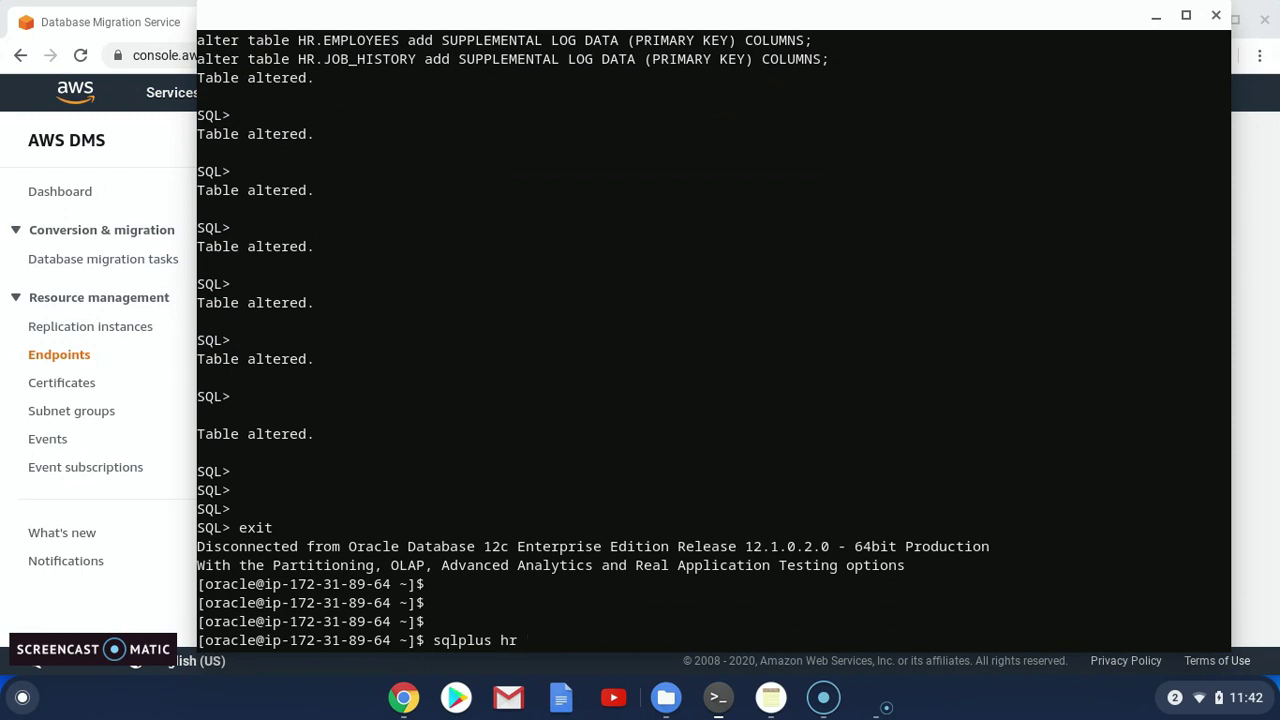
{"action": "key", "text": "Return"}
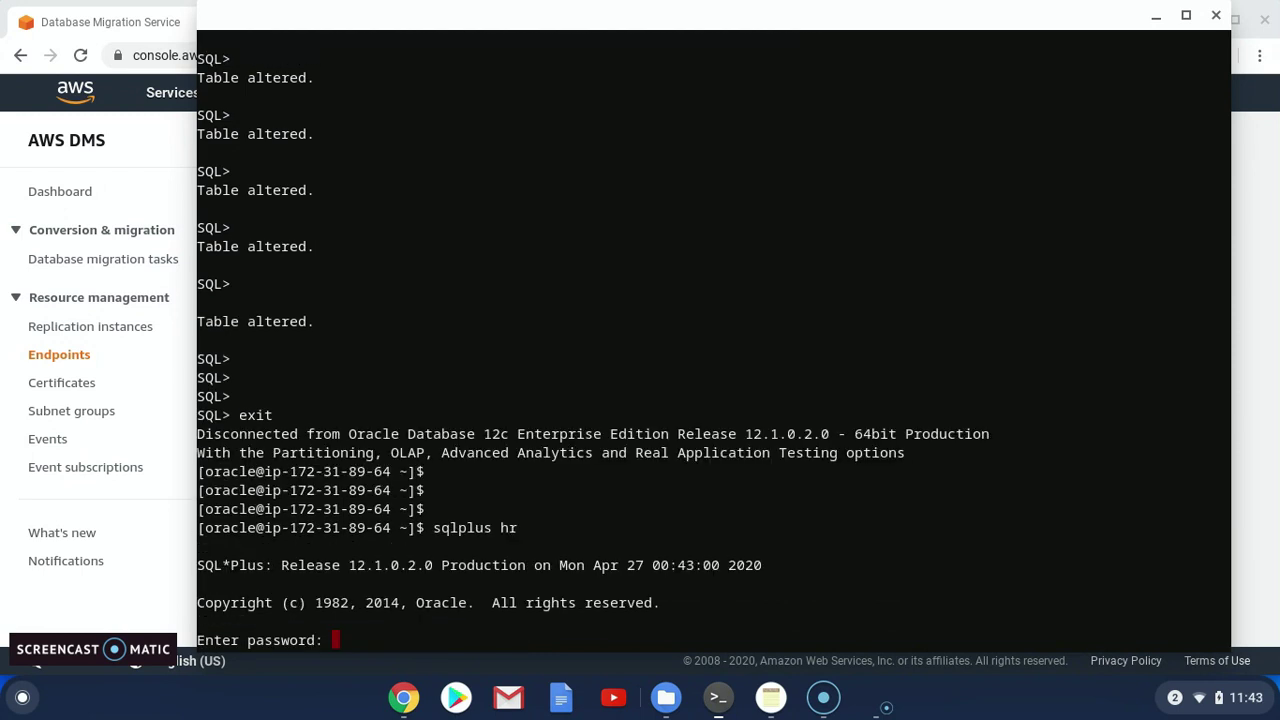
{"action": "key", "text": "Return"}
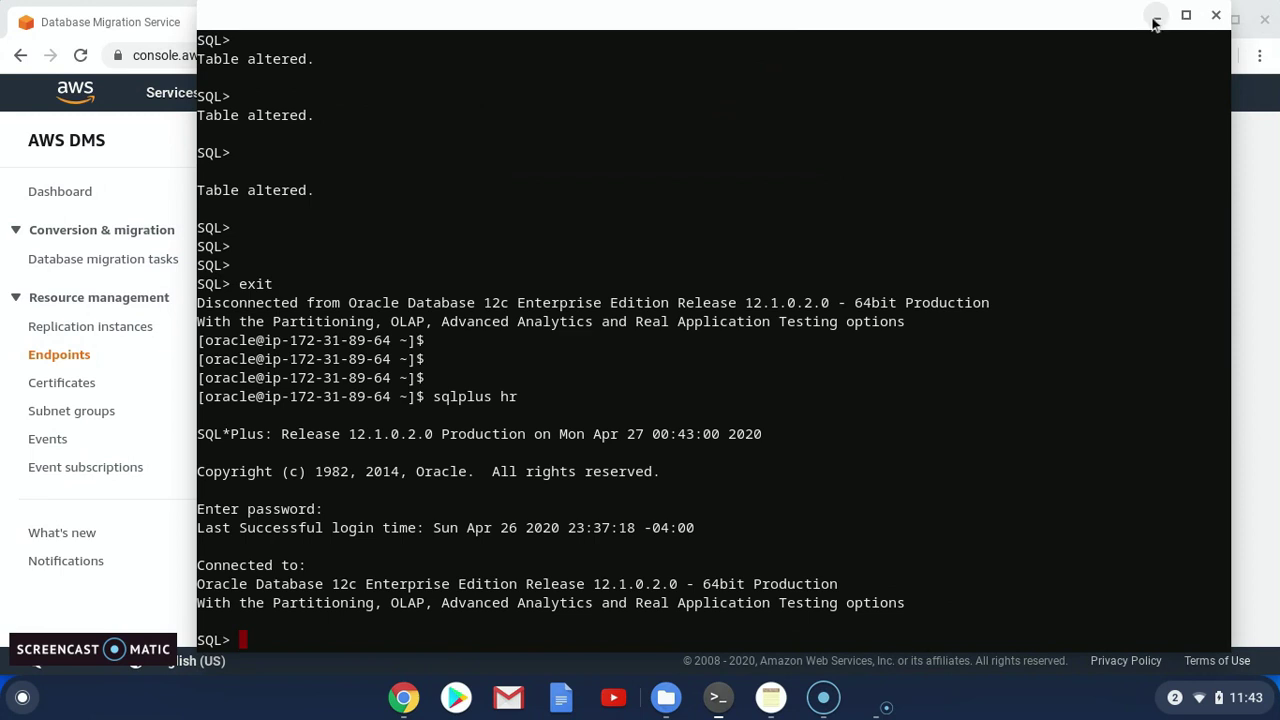
{"action": "left_click", "coordinate": [1156, 16]}
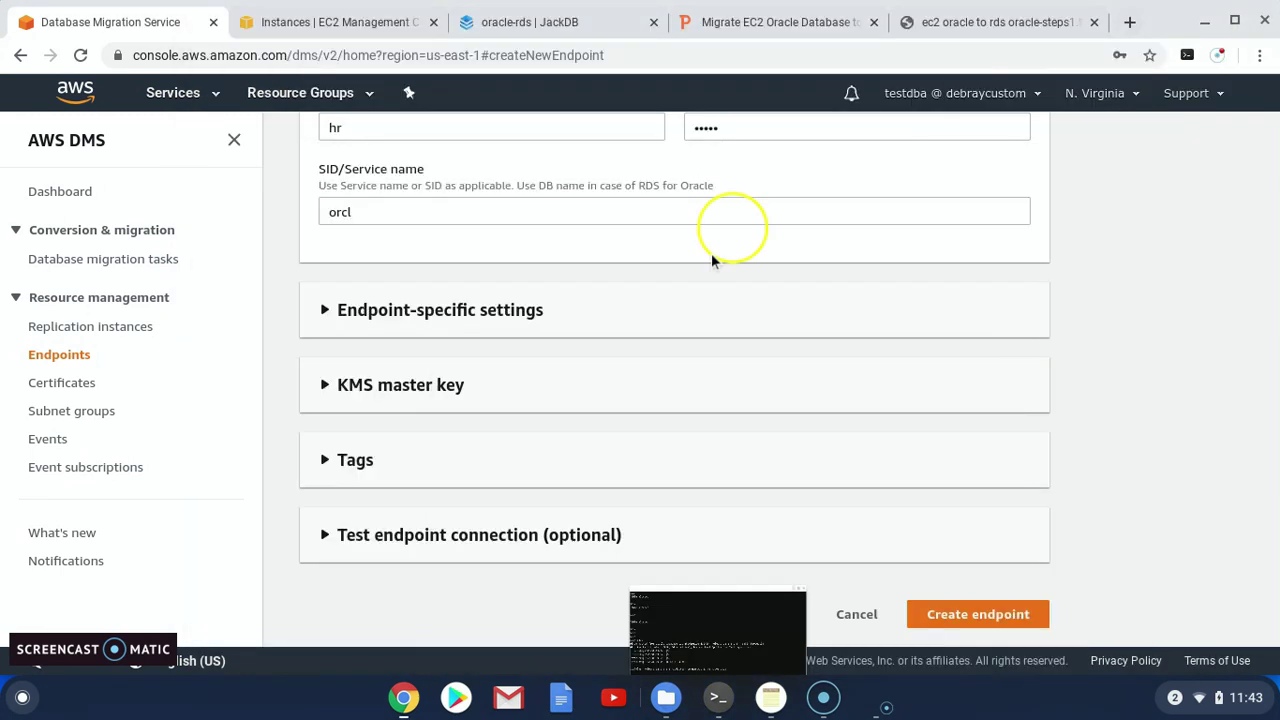
Create the source-oracle endpoint, check Replication instances, and open a fresh Create endpoint form
{"action": "left_click", "coordinate": [957, 616]}
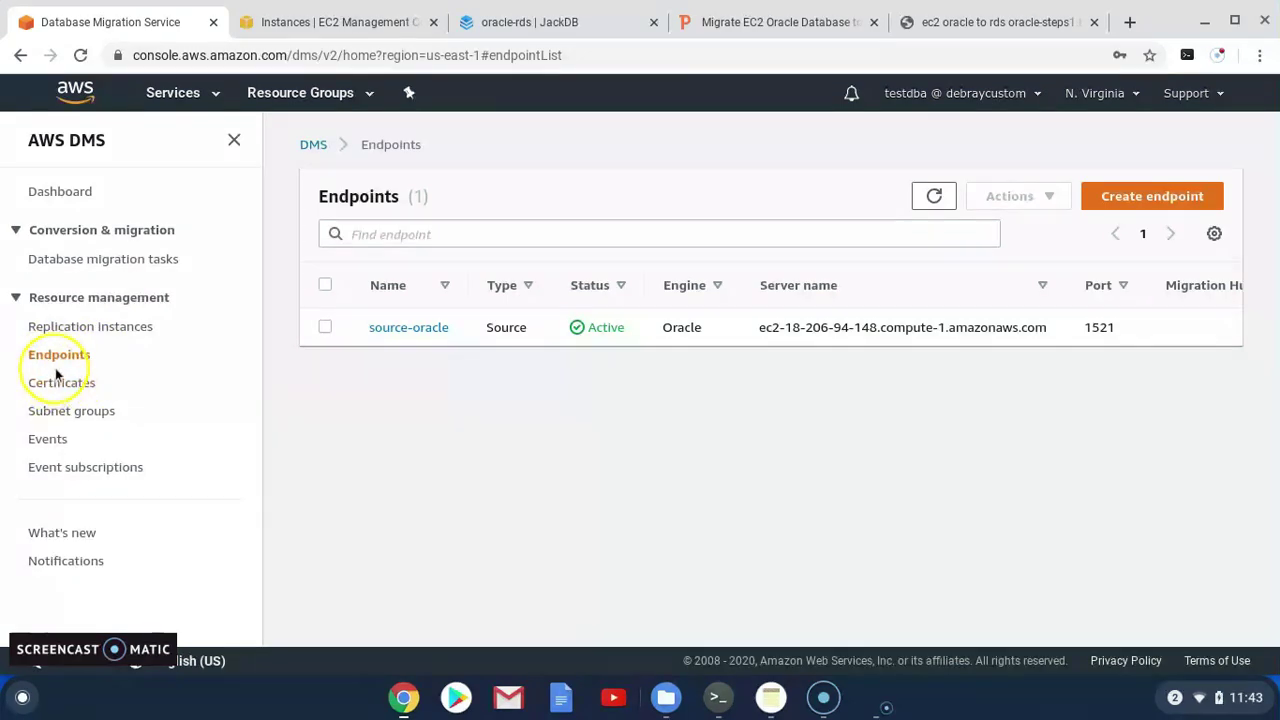
{"action": "left_click", "coordinate": [76, 334]}
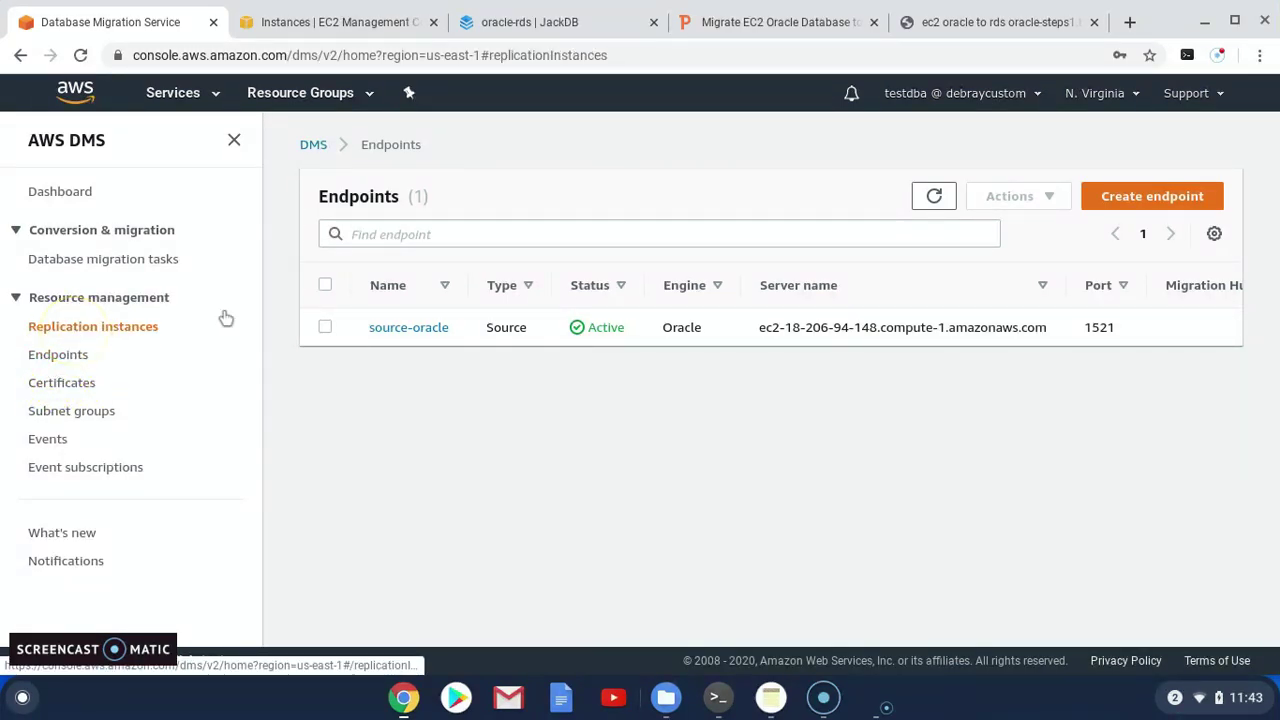
{"action": "left_click", "coordinate": [865, 197]}
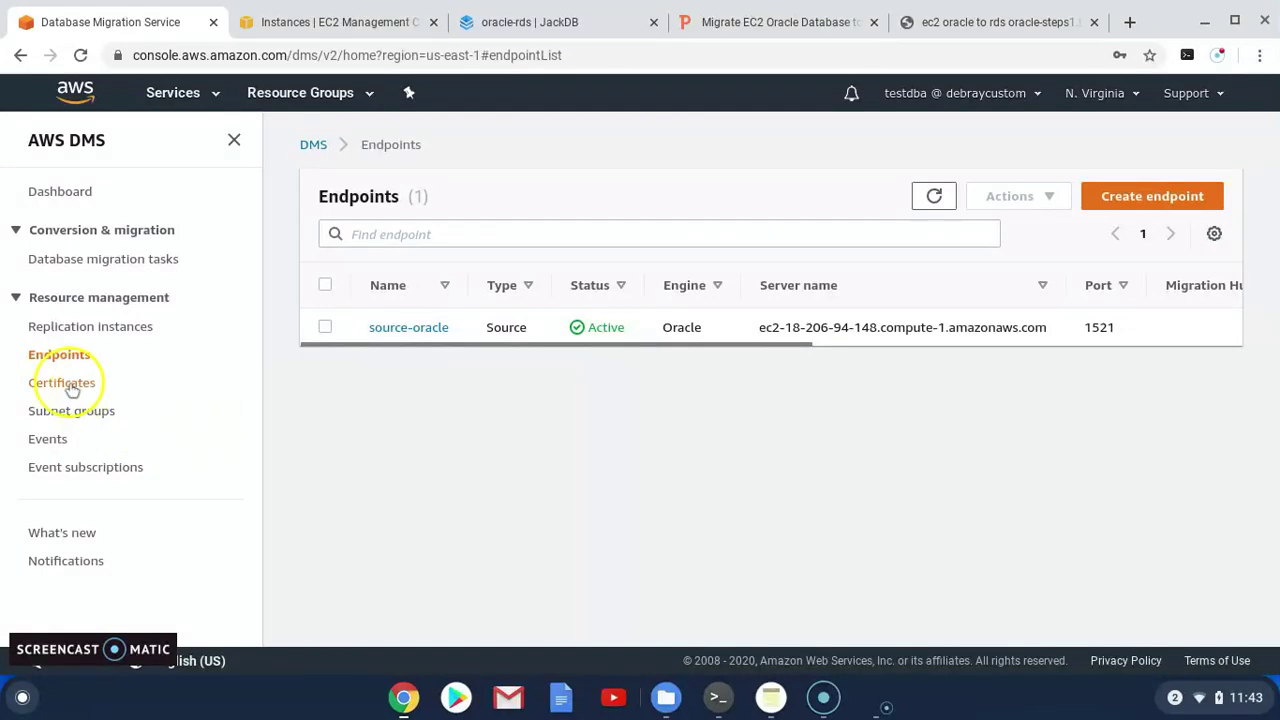
{"action": "left_click", "coordinate": [1128, 203]}
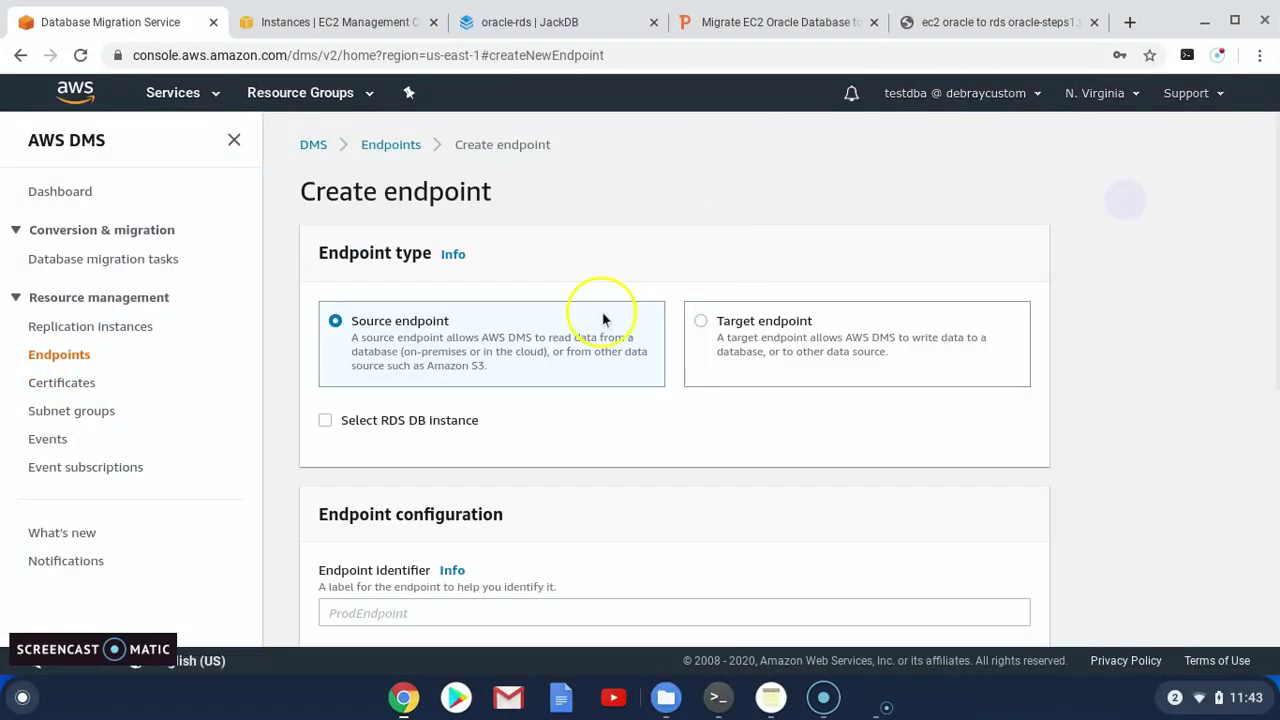
Make the new endpoint a target on RDS instance database-1, with user name hr
{"action": "left_click", "coordinate": [703, 327]}
{"action": "scroll", "coordinate": [332, 422], "scroll_direction": "down", "scroll_amount": 1}
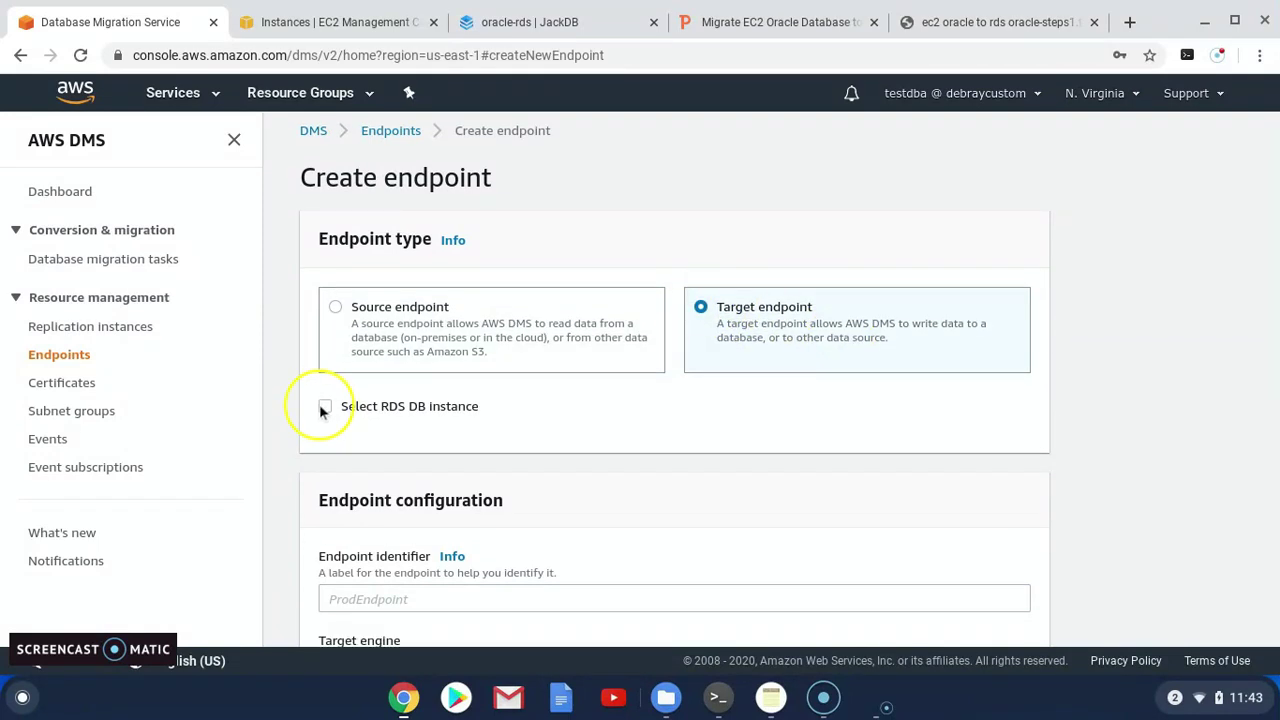
{"action": "left_click", "coordinate": [325, 407]}
{"action": "scroll", "coordinate": [533, 410], "scroll_direction": "down", "scroll_amount": 1}
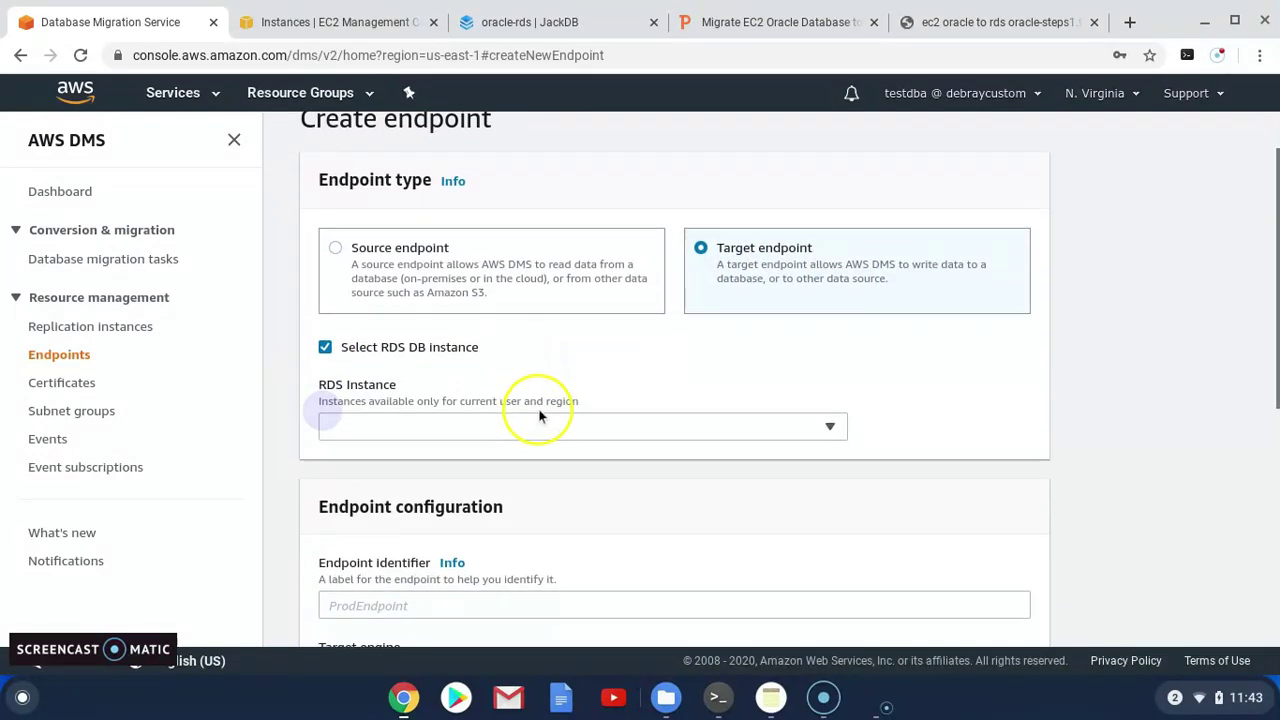
{"action": "left_click", "coordinate": [565, 427]}
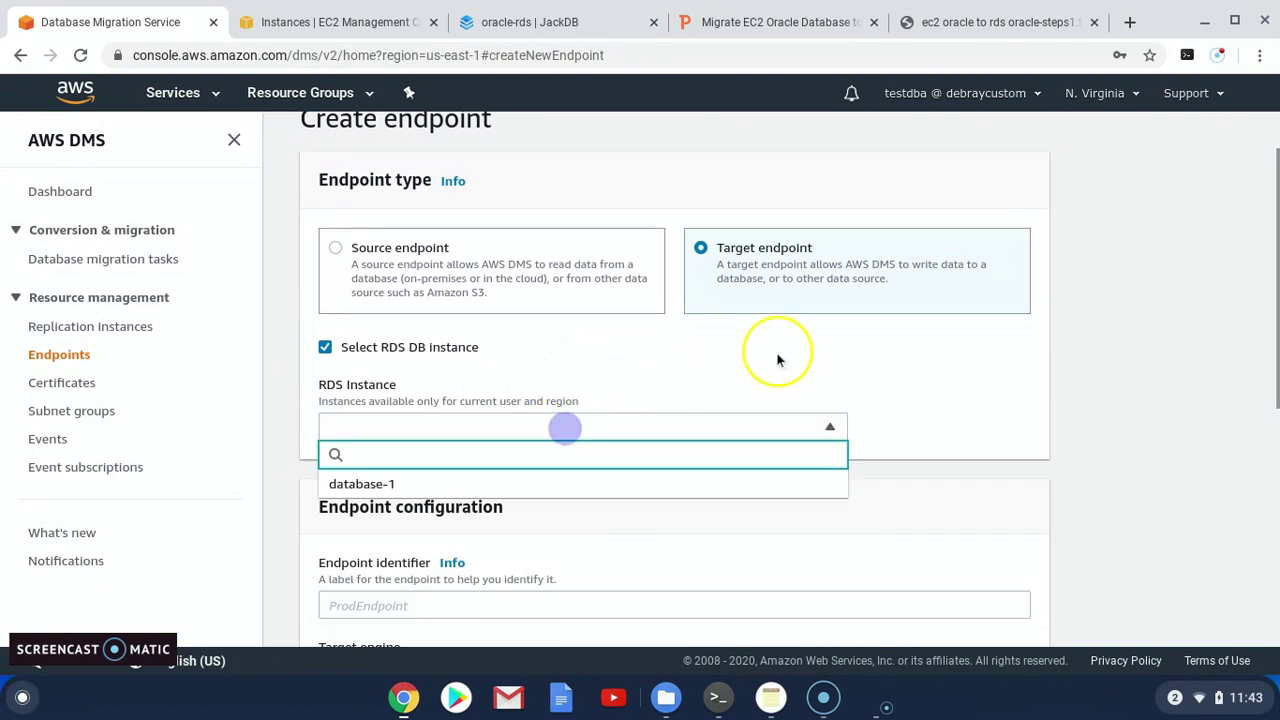
{"action": "left_click", "coordinate": [380, 488]}
{"action": "scroll", "coordinate": [545, 442], "scroll_direction": "down", "scroll_amount": 3}
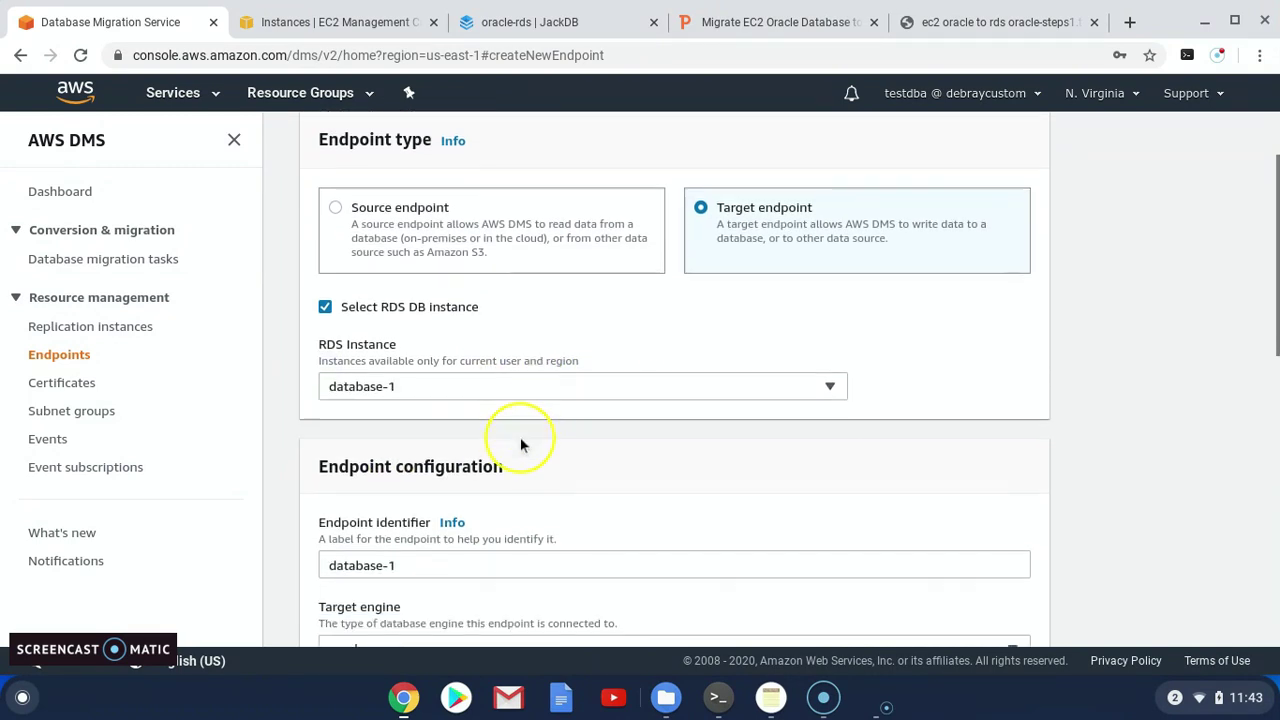
{"action": "scroll", "coordinate": [507, 460], "scroll_direction": "down", "scroll_amount": 6}
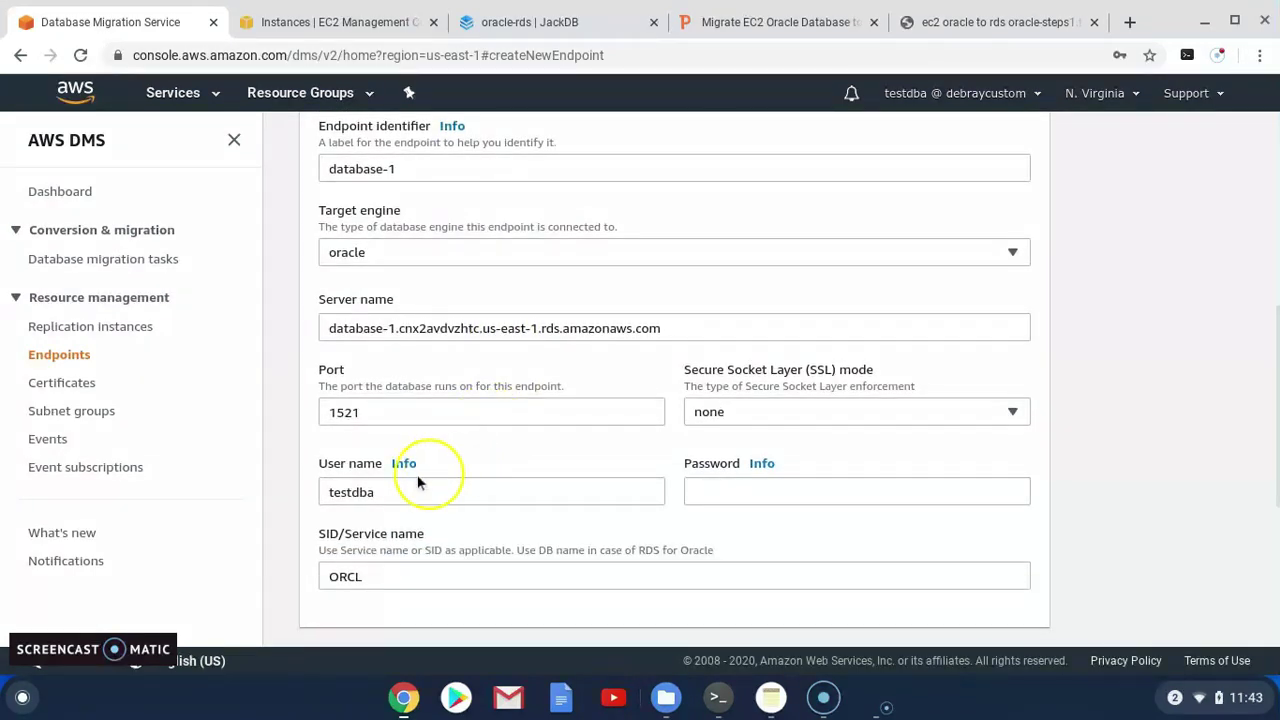
{"action": "left_click_drag", "start_coordinate": [400, 492], "coordinate": [306, 490]}
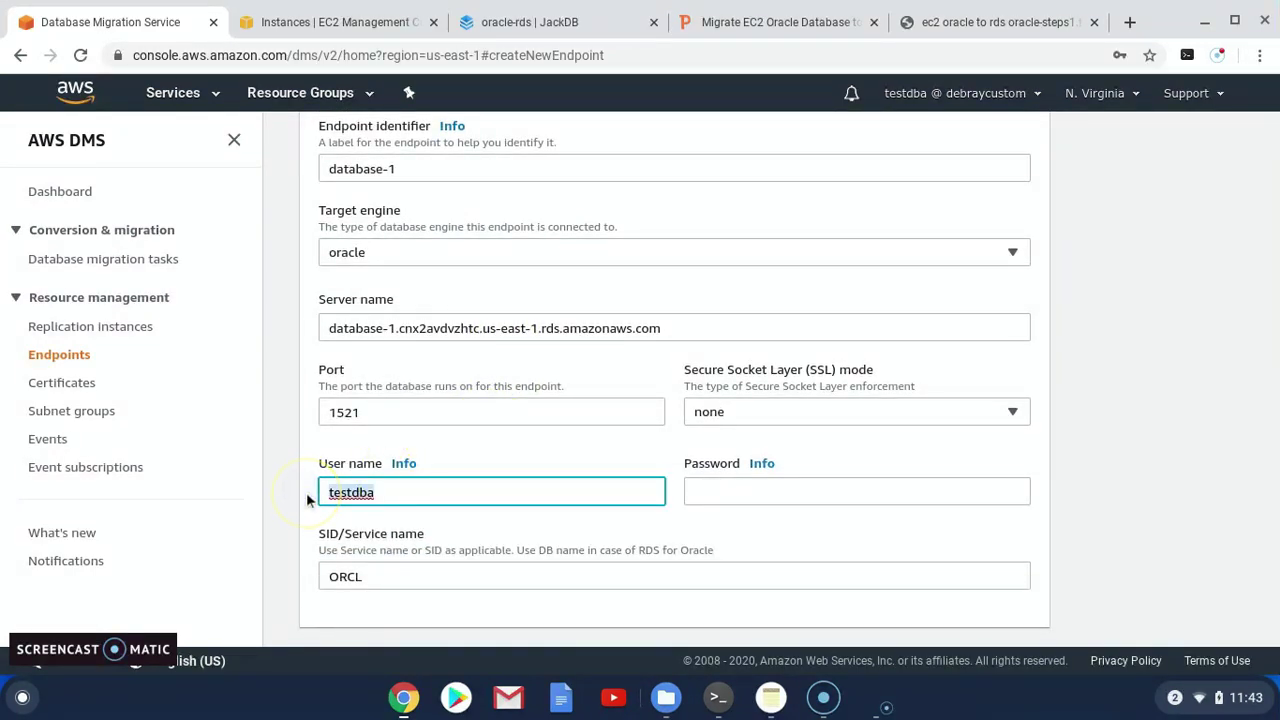
{"action": "type", "text": "hr"}
Enter the hr database account password
{"action": "left_click", "coordinate": [740, 497]}
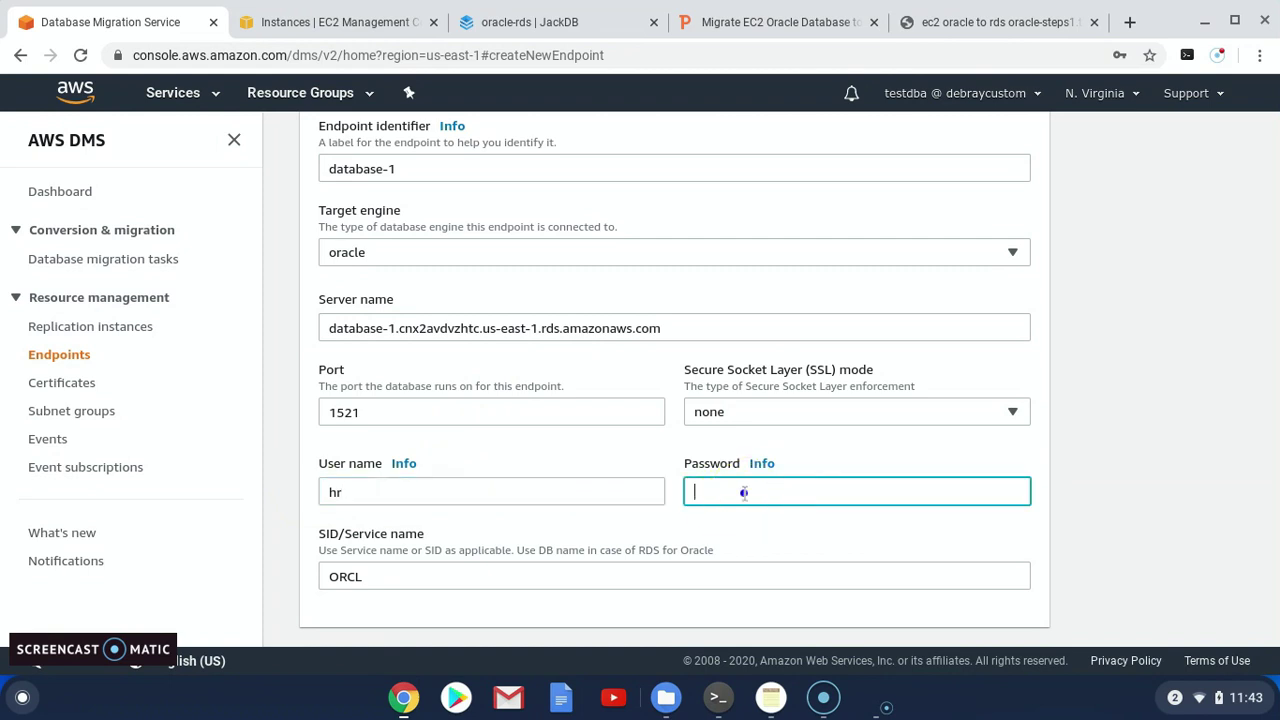
{"action": "type", "text": "hrhrr"}
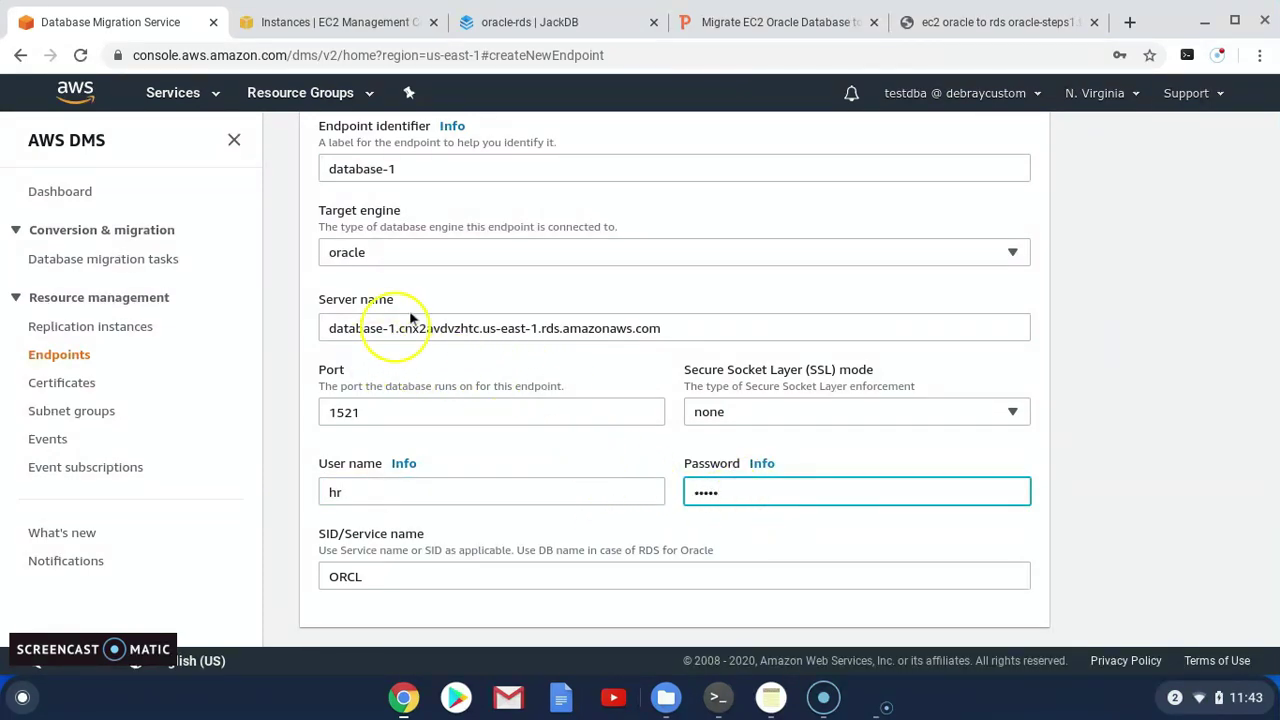
{"action": "scroll", "coordinate": [374, 380], "scroll_direction": "down", "scroll_amount": 2}
{"action": "scroll", "coordinate": [380, 424], "scroll_direction": "up", "scroll_amount": 3}
{"action": "scroll", "coordinate": [375, 424], "scroll_direction": "up", "scroll_amount": 1}
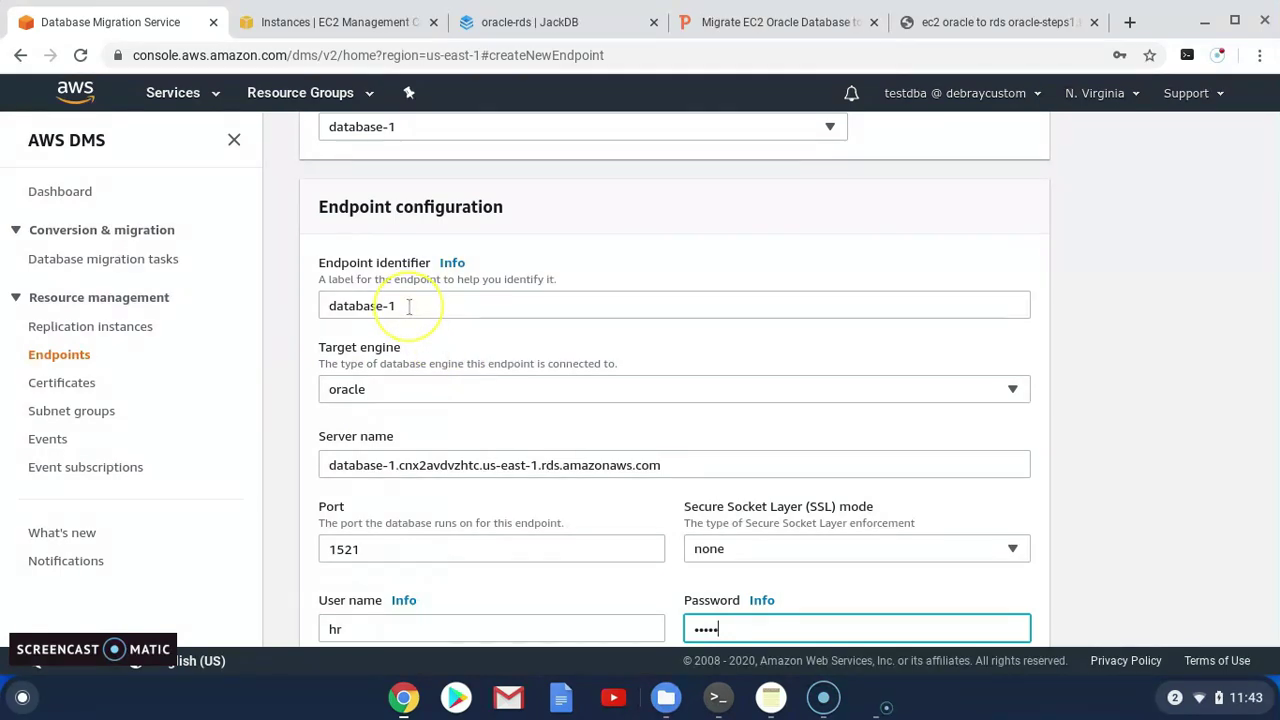
{"action": "scroll", "coordinate": [494, 470], "scroll_direction": "down", "scroll_amount": 2}
{"action": "scroll", "coordinate": [480, 490], "scroll_direction": "down", "scroll_amount": 2}
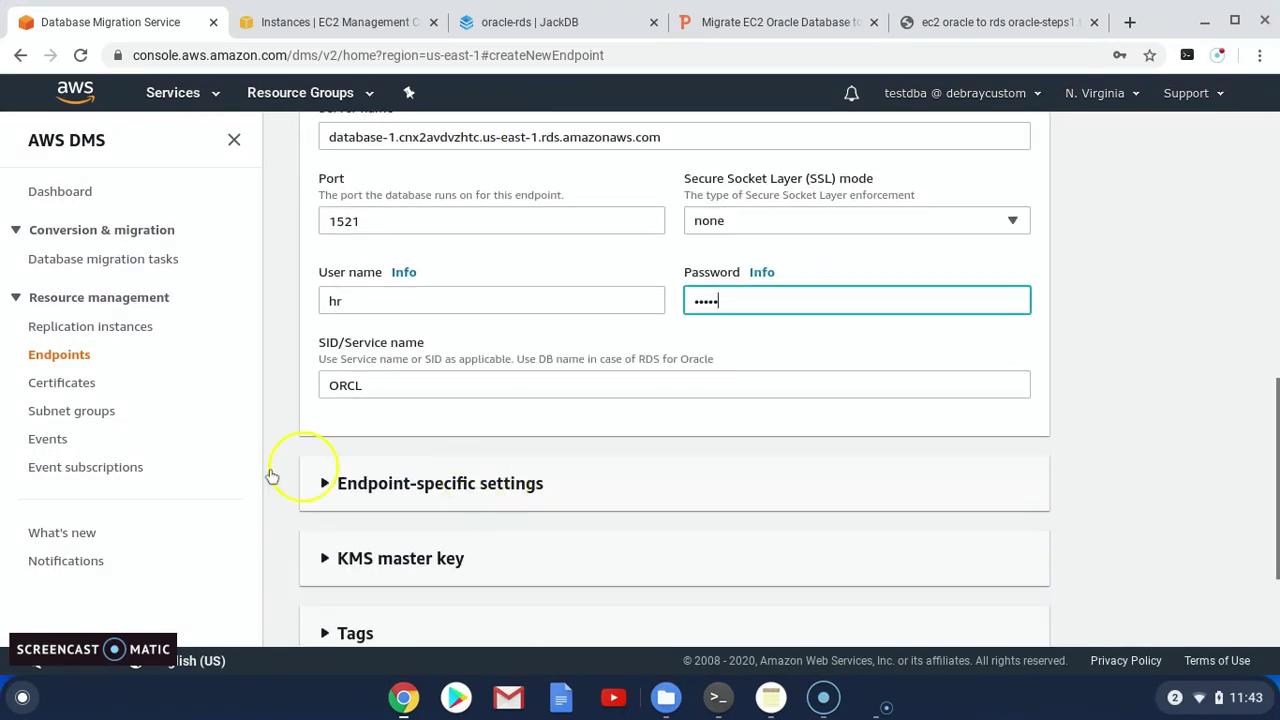
{"action": "scroll", "coordinate": [384, 588], "scroll_direction": "down", "scroll_amount": 1}
{"action": "scroll", "coordinate": [384, 588], "scroll_direction": "down", "scroll_amount": 1}
Review the endpoint-specific settings and connection test sections, then create the database-1 endpoint
{"action": "left_click", "coordinate": [324, 360]}
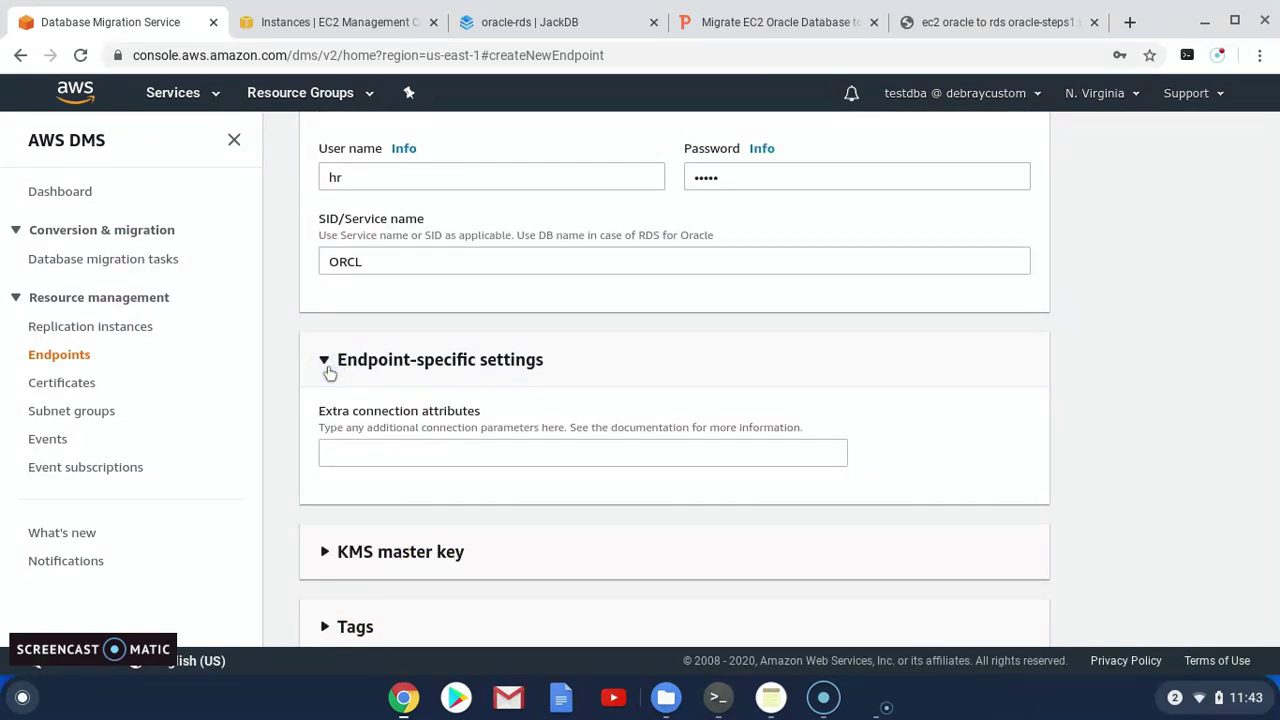
{"action": "left_click", "coordinate": [324, 360]}
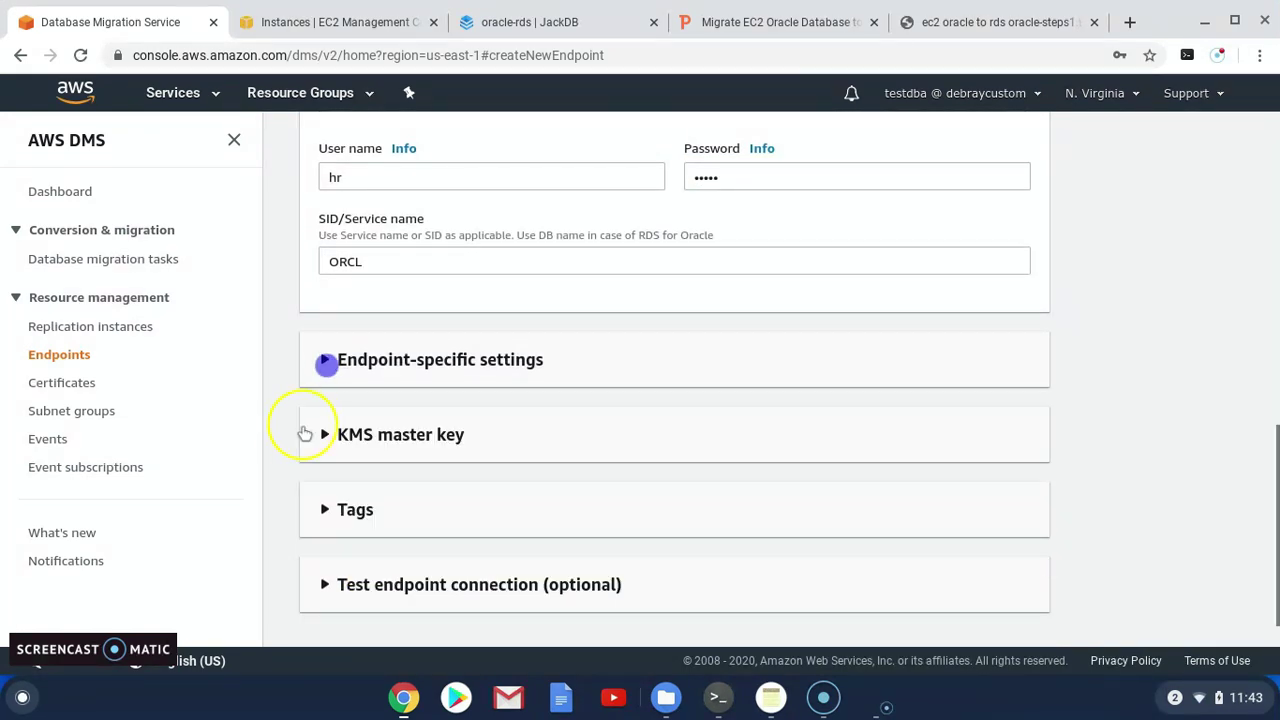
{"action": "scroll", "coordinate": [297, 440], "scroll_direction": "down", "scroll_amount": 1}
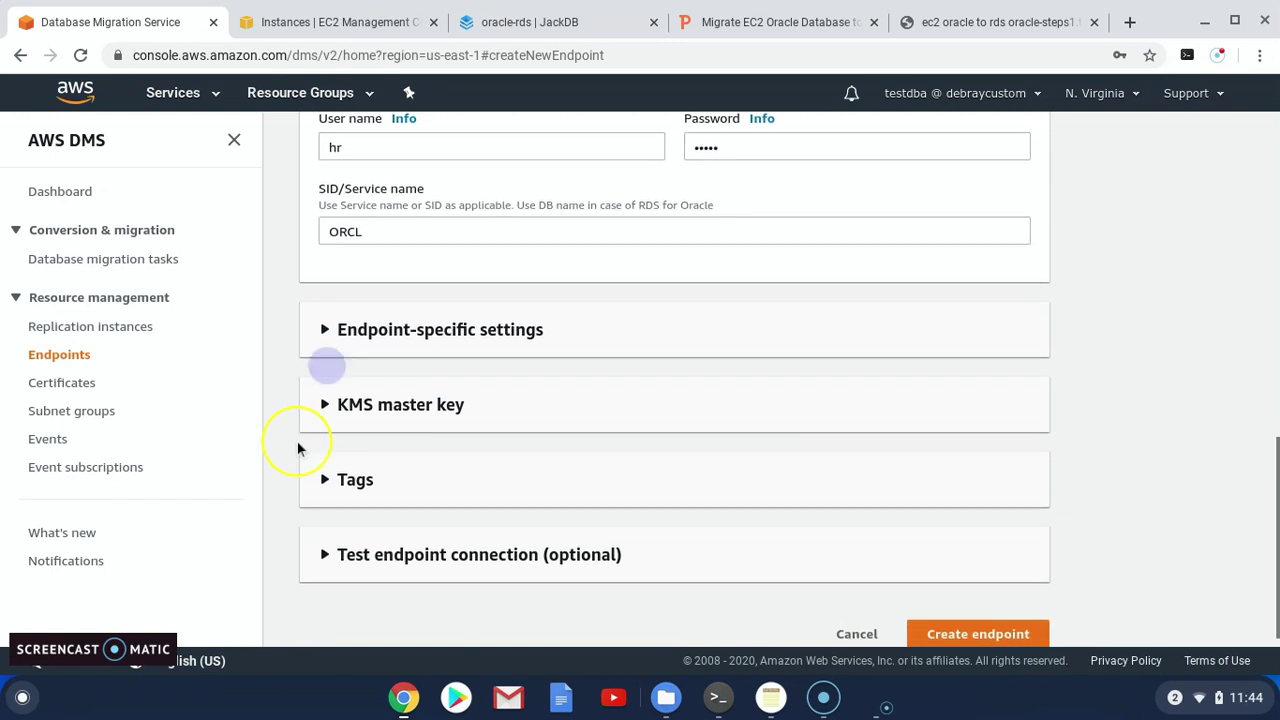
{"action": "left_click", "coordinate": [324, 547]}
{"action": "scroll", "coordinate": [408, 560], "scroll_direction": "down", "scroll_amount": 1}
{"action": "scroll", "coordinate": [401, 560], "scroll_direction": "down", "scroll_amount": 1}
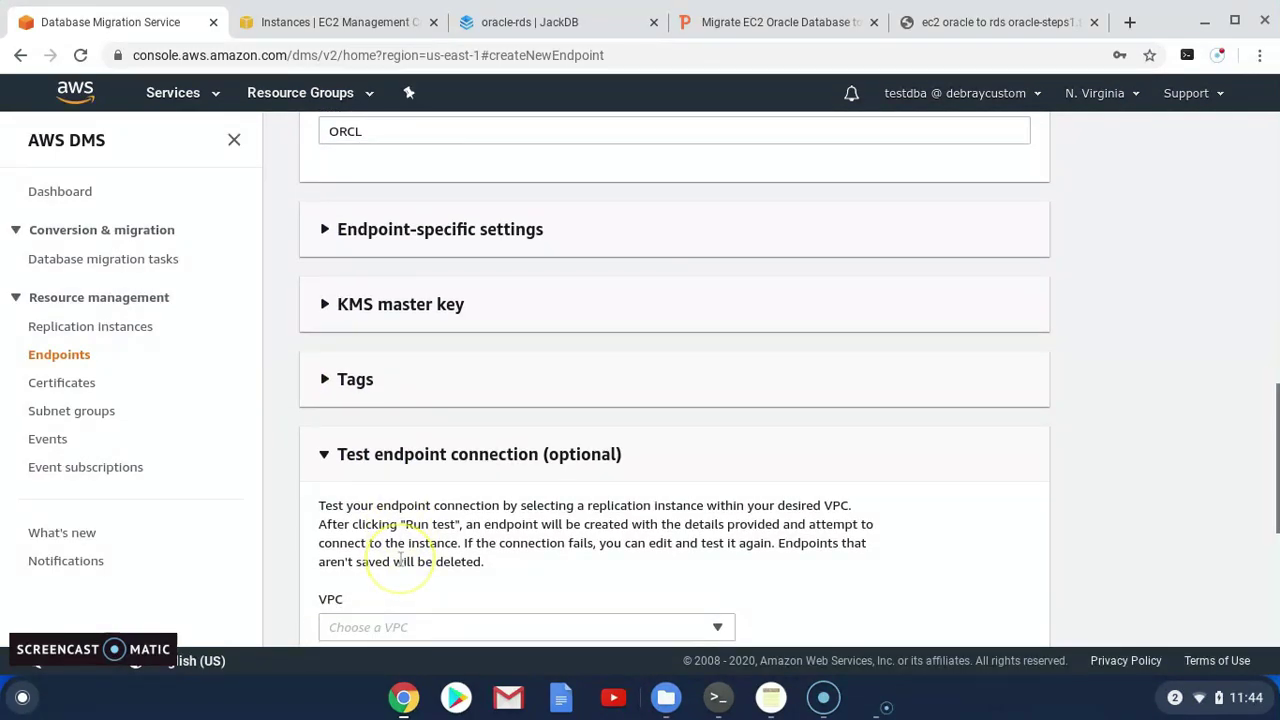
{"action": "scroll", "coordinate": [400, 560], "scroll_direction": "down", "scroll_amount": 2}
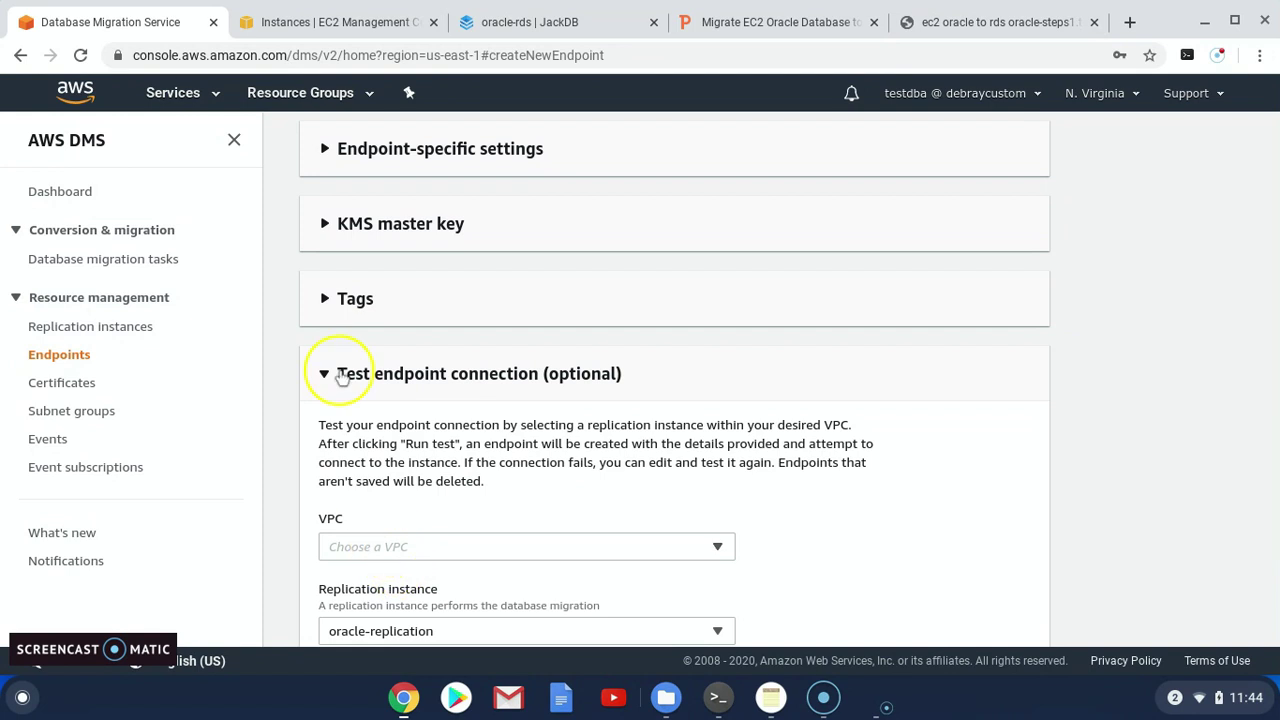
{"action": "left_click", "coordinate": [328, 375]}
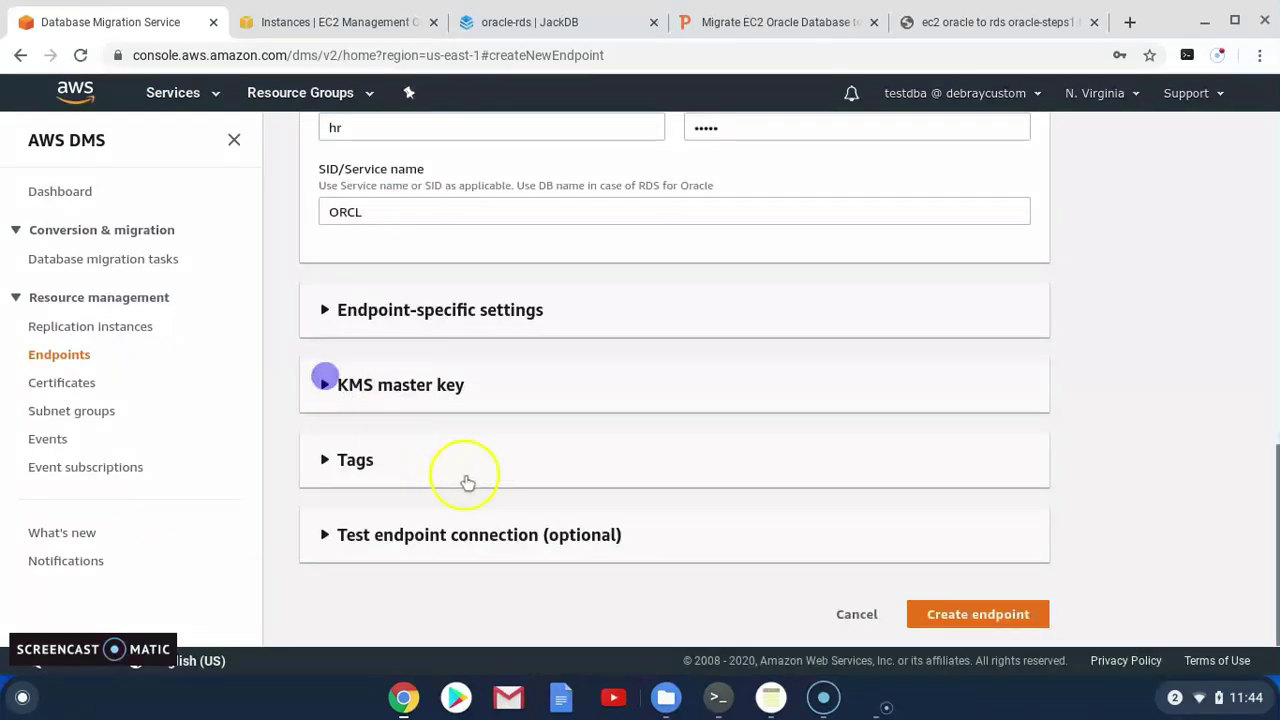
{"action": "left_click", "coordinate": [980, 620]}
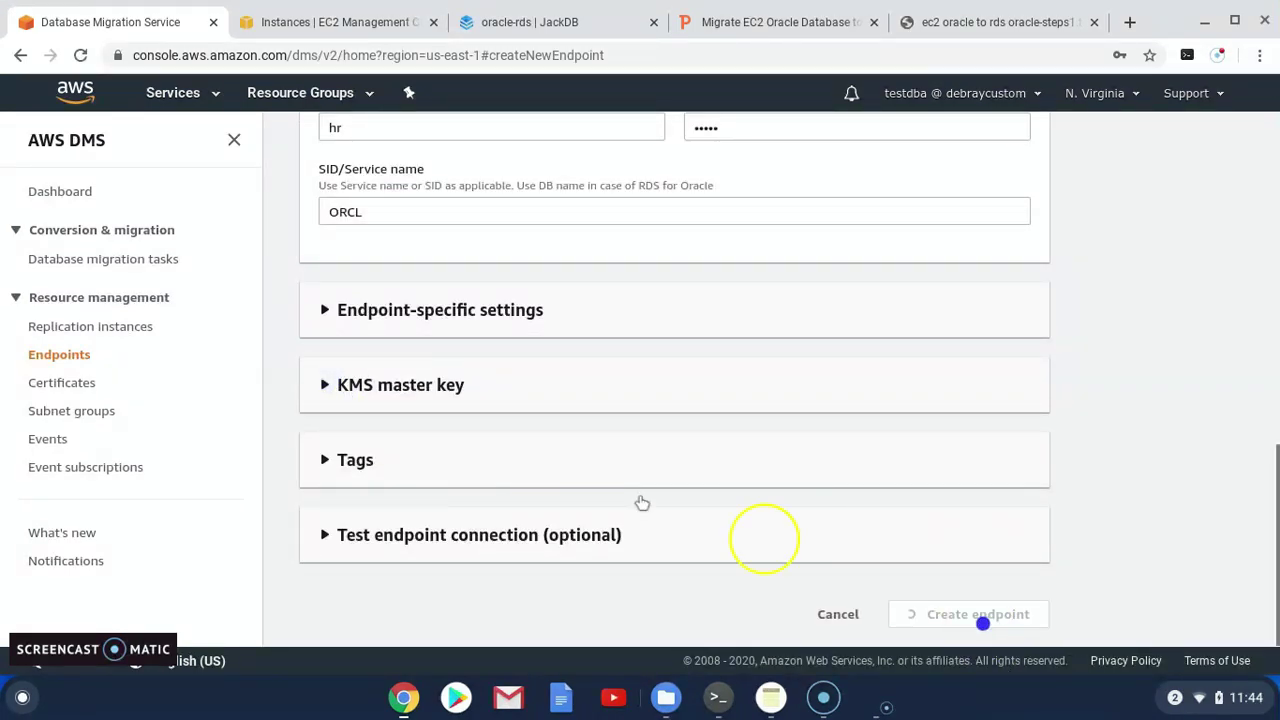
Confirm both endpoints are Active and oracle-replication is Available, then open Actions for database-1
{"action": "left_click", "coordinate": [935, 205]}
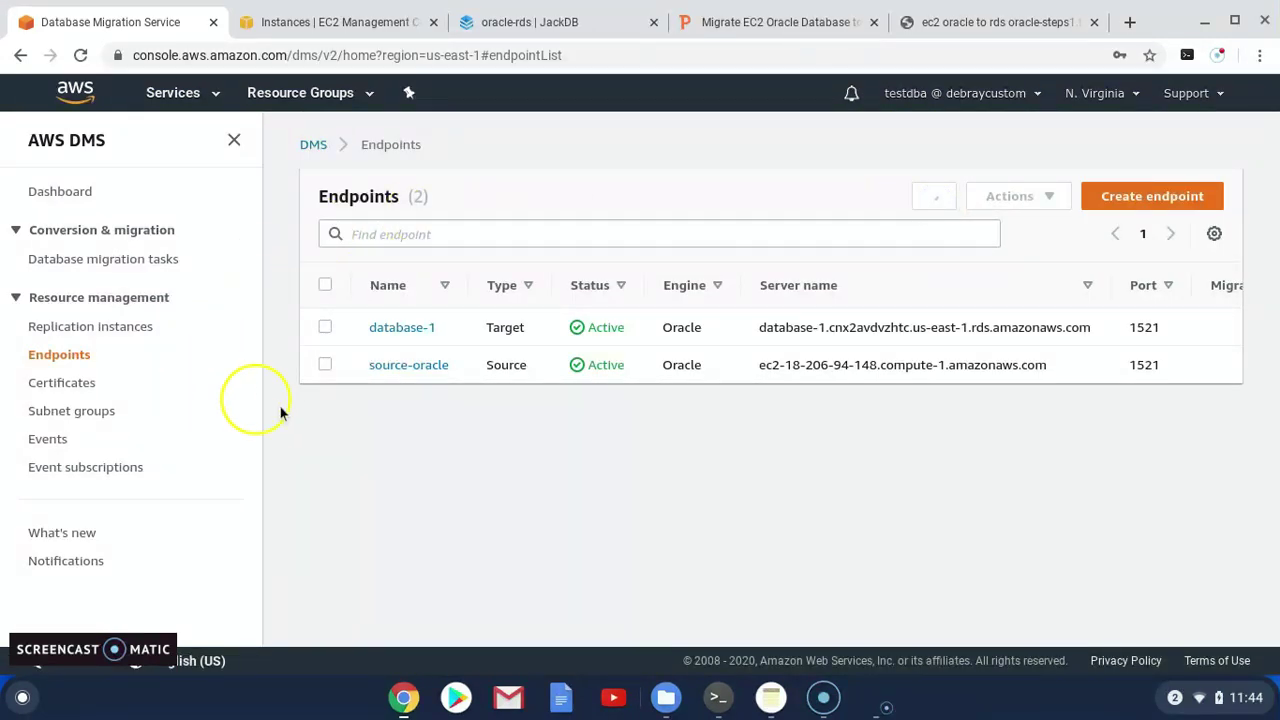
{"action": "left_click", "coordinate": [89, 331]}
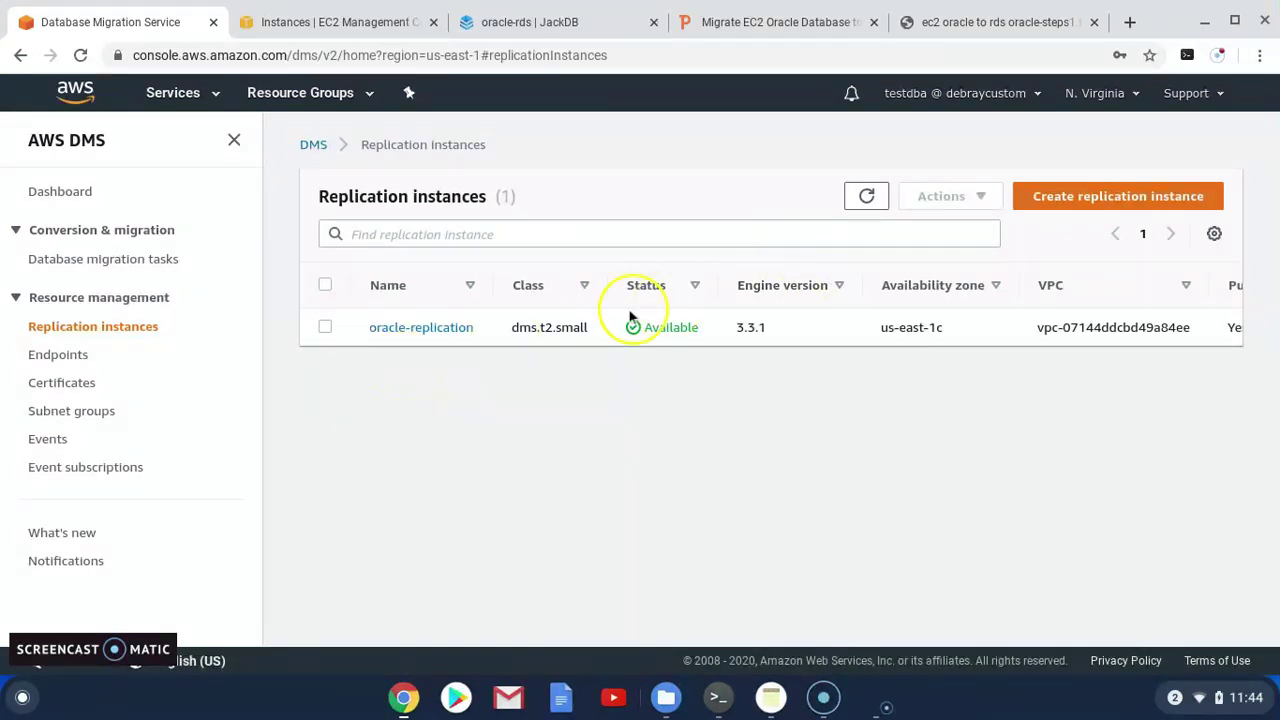
{"action": "left_click", "coordinate": [866, 196]}
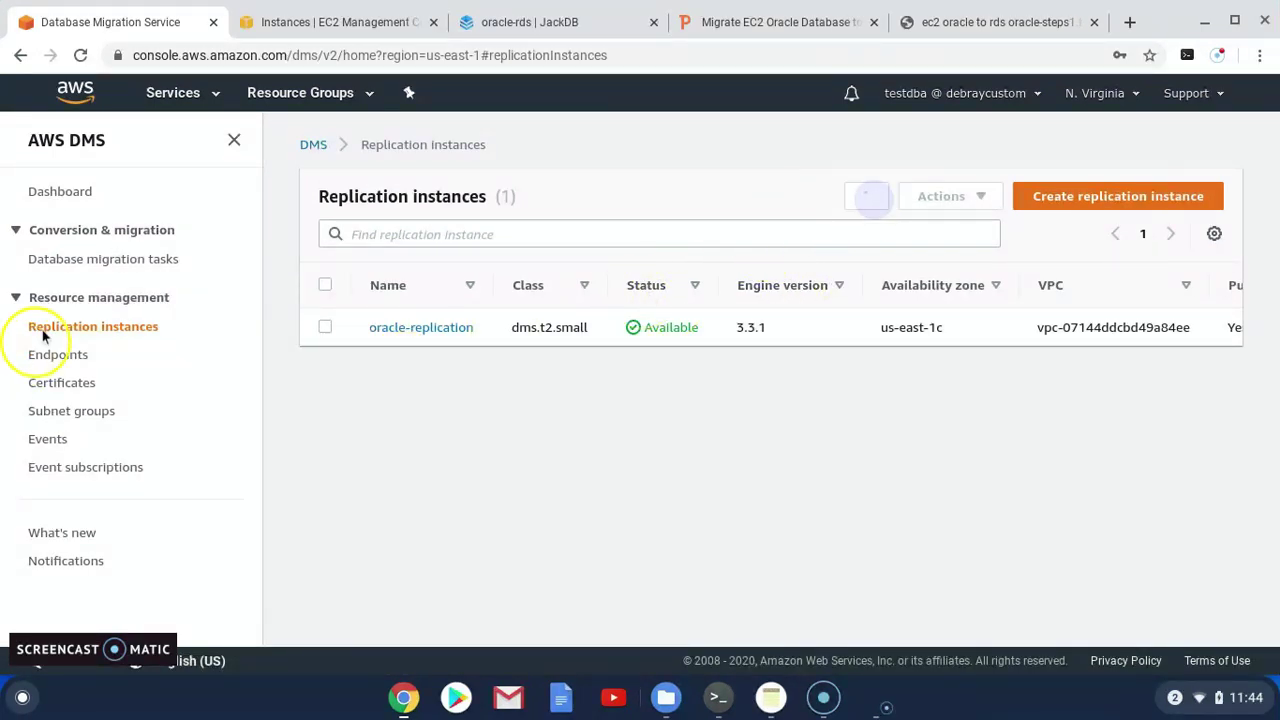
{"action": "left_click", "coordinate": [62, 356]}
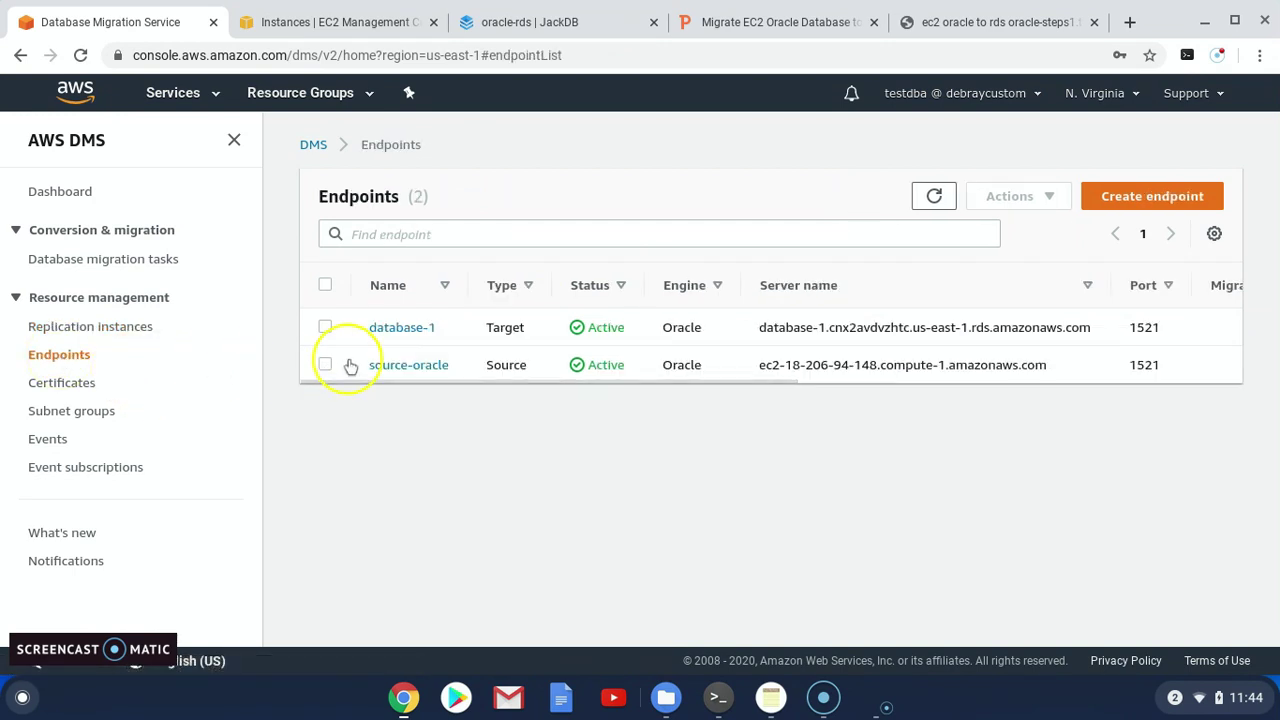
{"action": "left_click", "coordinate": [324, 328]}
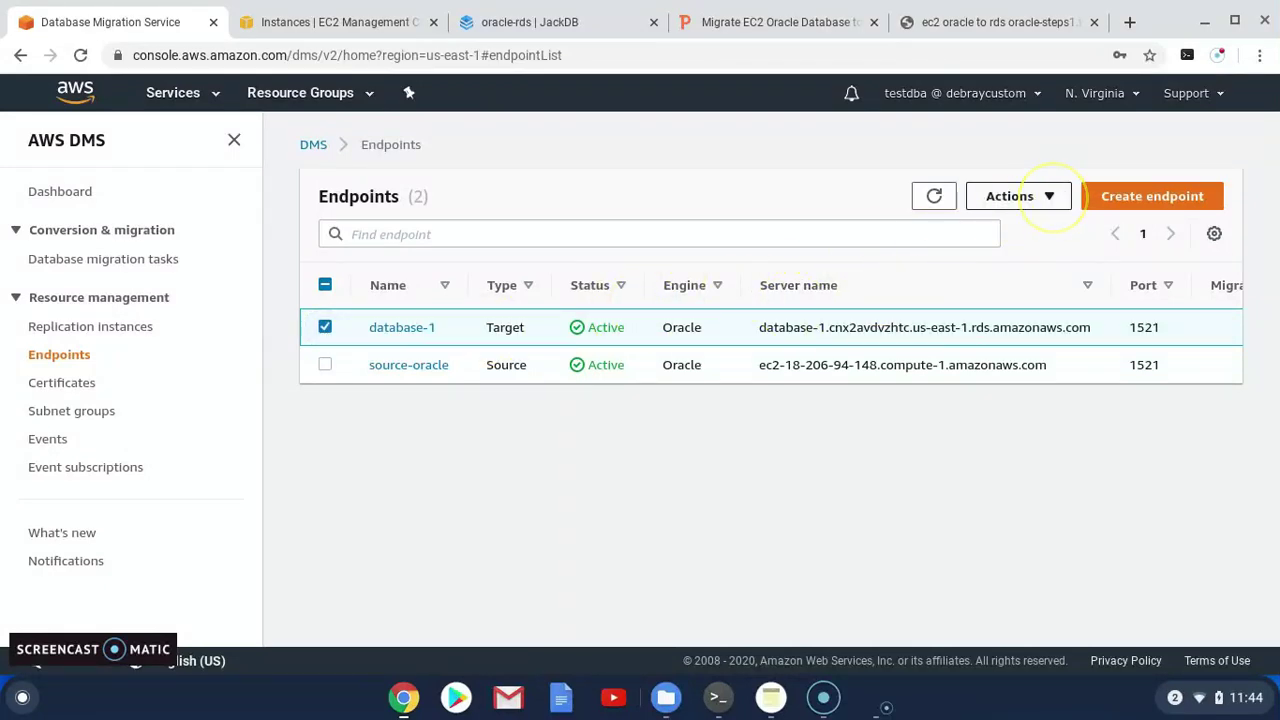
{"action": "left_click", "coordinate": [1052, 197]}
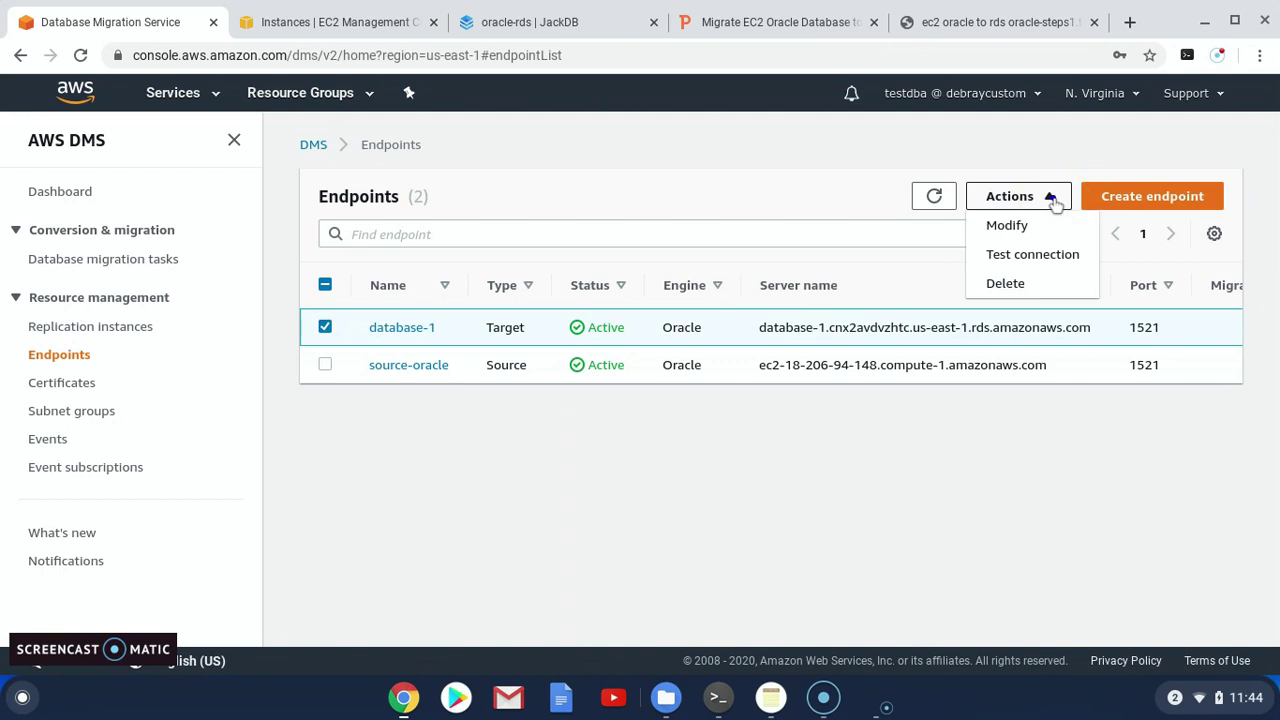
Run Test connection for database-1 through oracle-replication until it reports successful
{"action": "left_click", "coordinate": [1032, 256]}
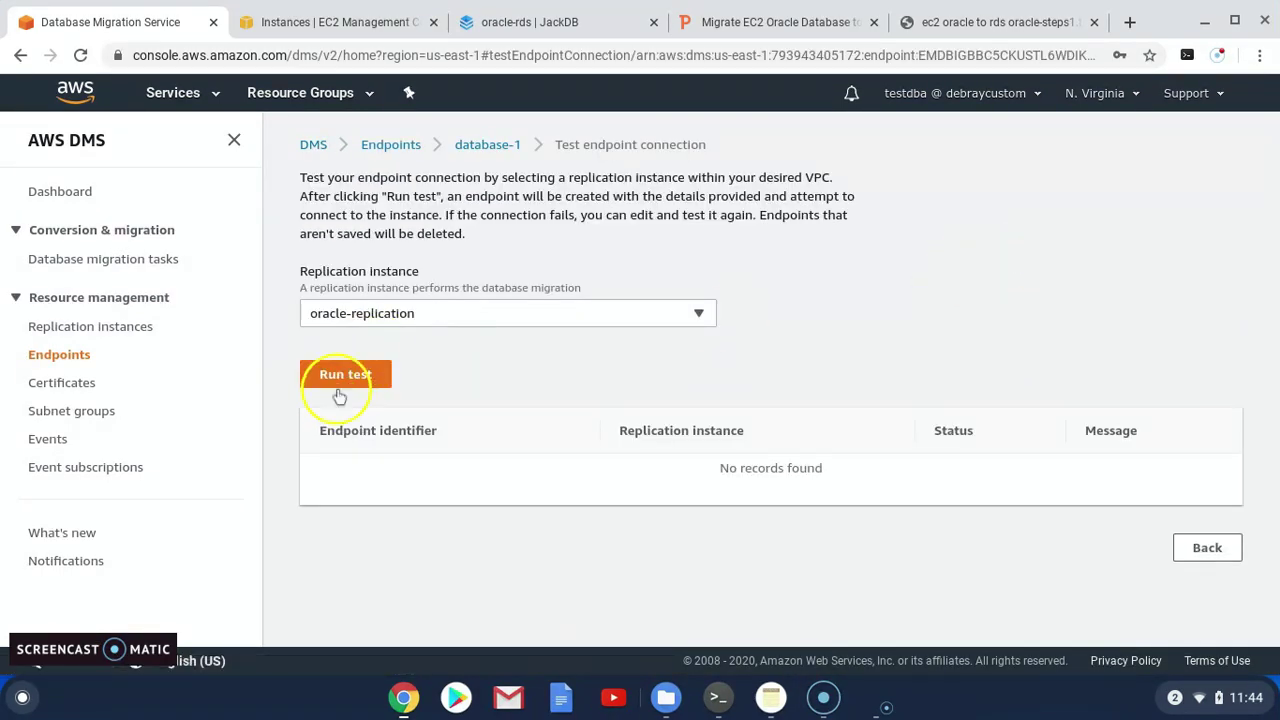
{"action": "left_click", "coordinate": [345, 376]}
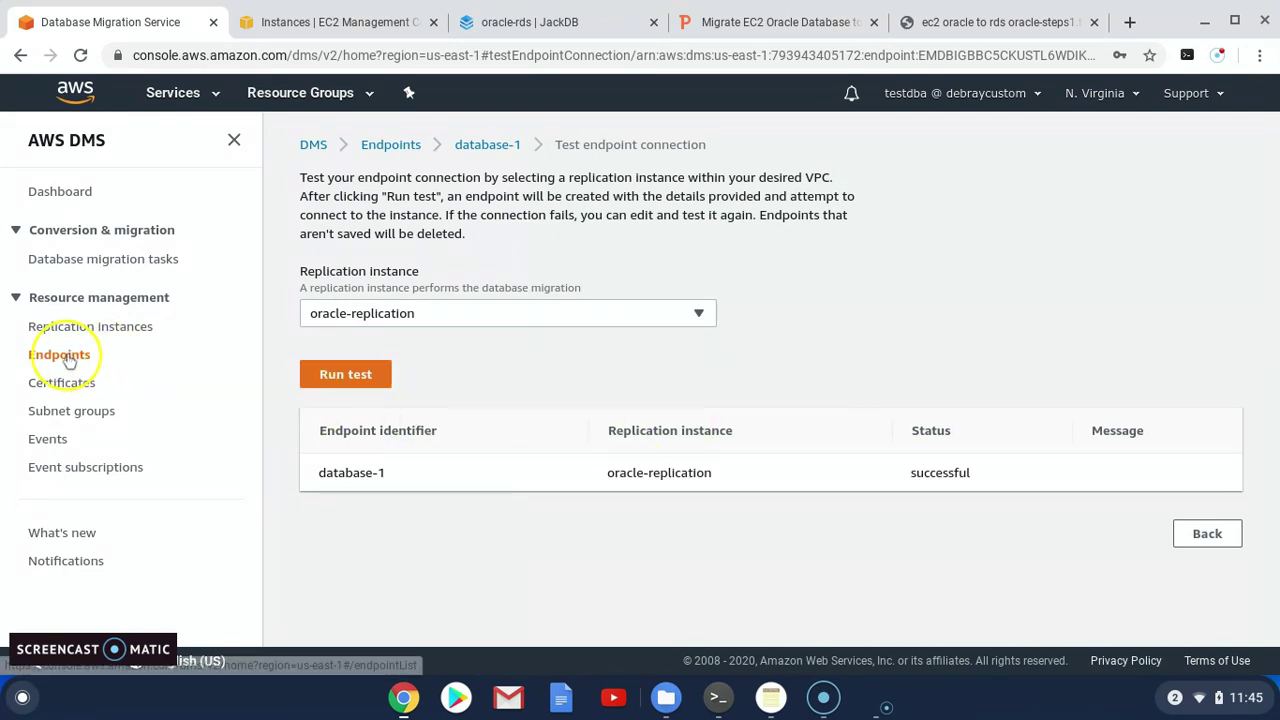
{"action": "left_click", "coordinate": [391, 146]}
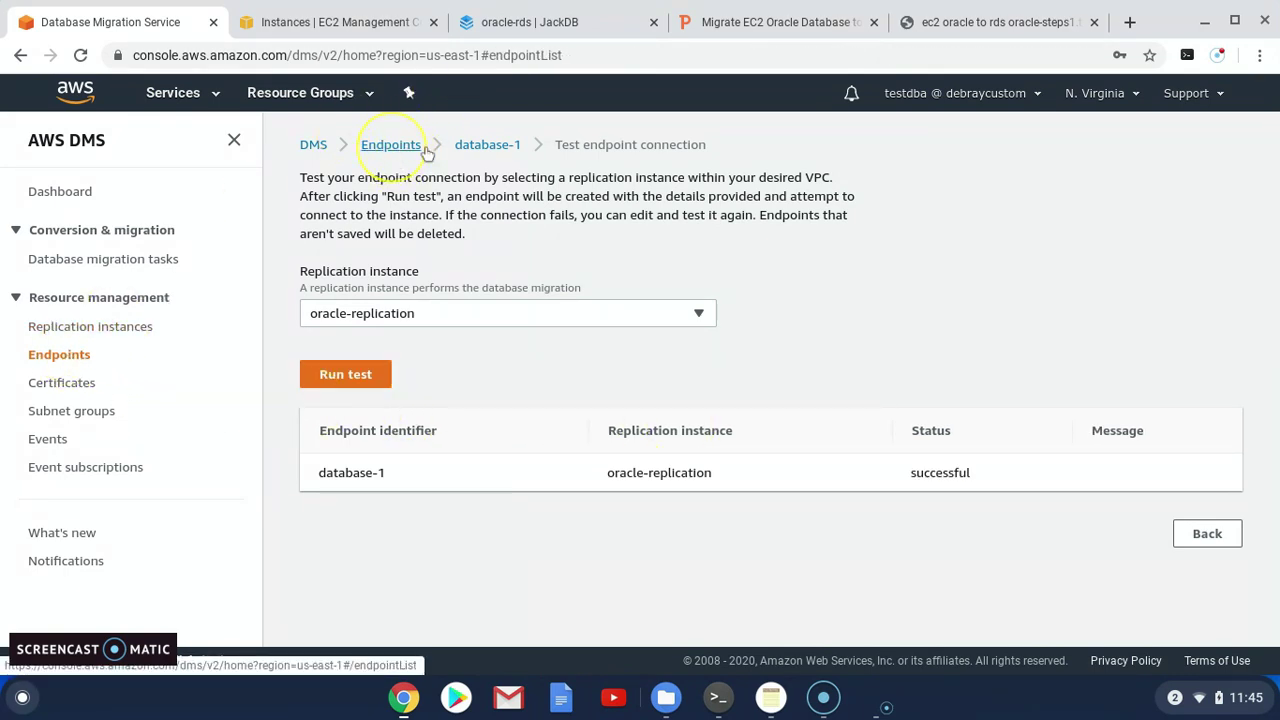
Run Test connection for source-oracle through oracle-replication until it reports successful
{"action": "left_click", "coordinate": [325, 365]}
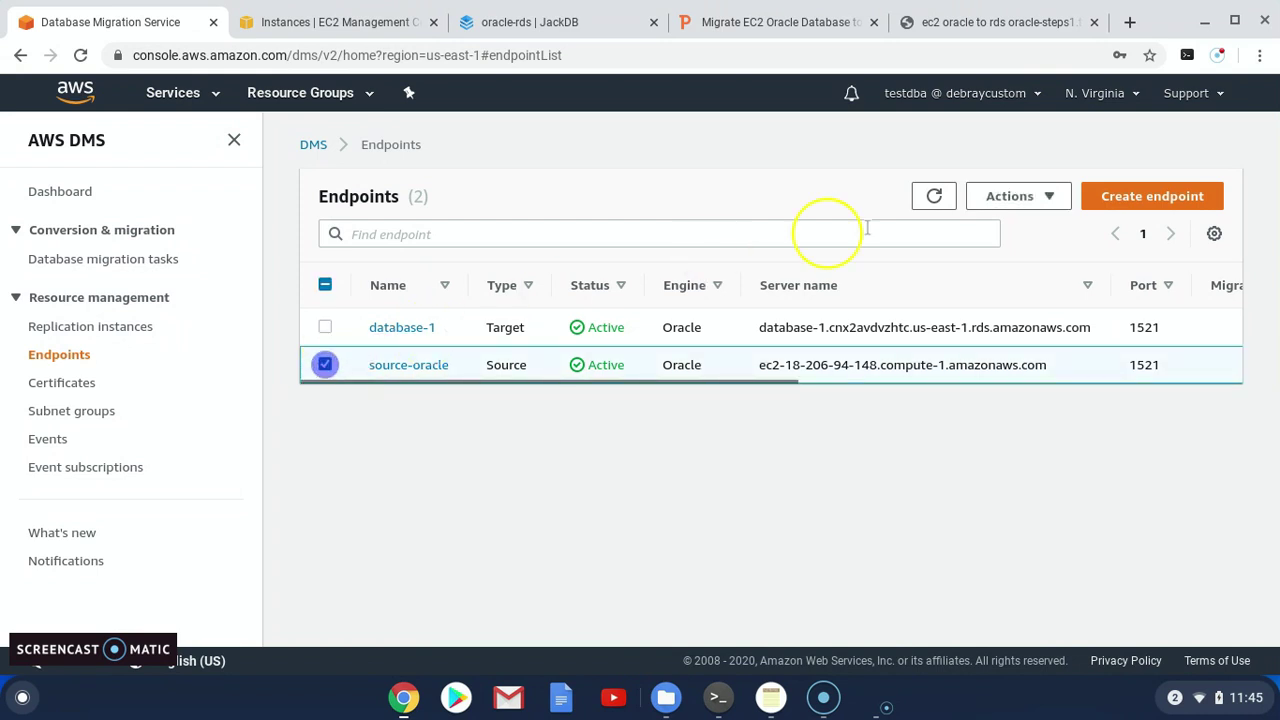
{"action": "left_click", "coordinate": [1052, 198]}
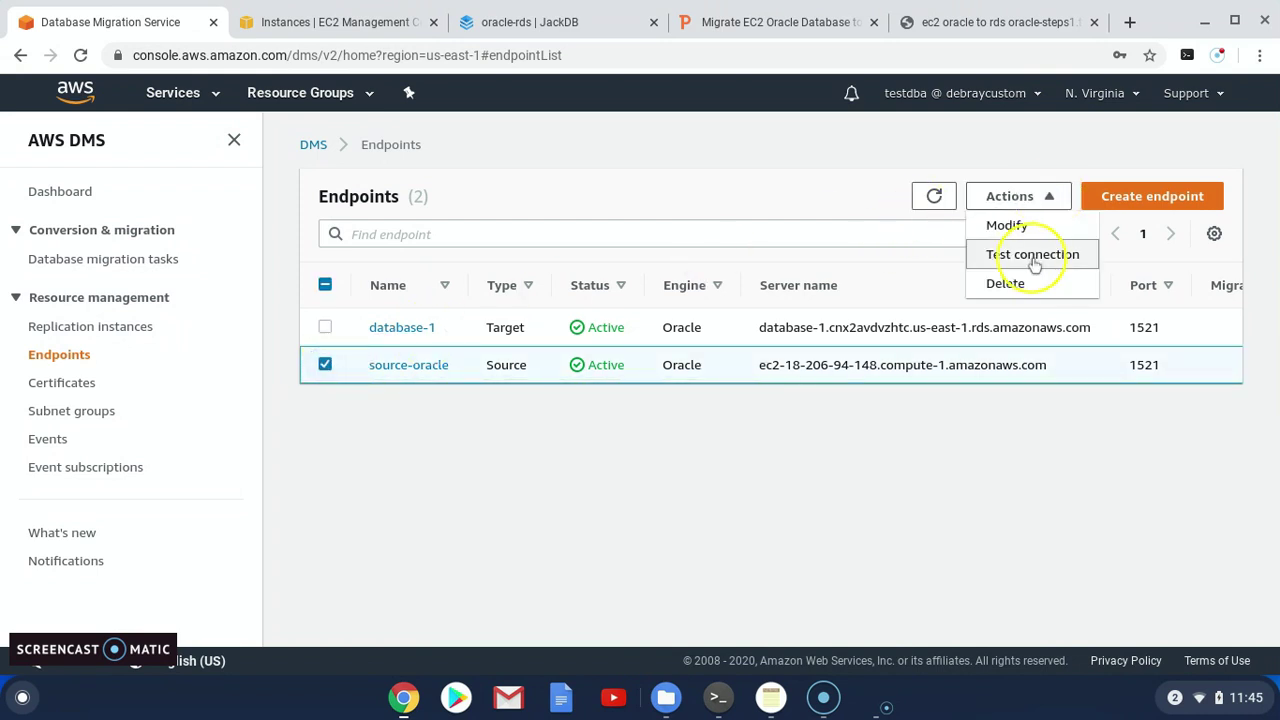
{"action": "left_click", "coordinate": [1032, 254]}
{"action": "left_click", "coordinate": [508, 313]}
{"action": "left_click", "coordinate": [362, 346]}
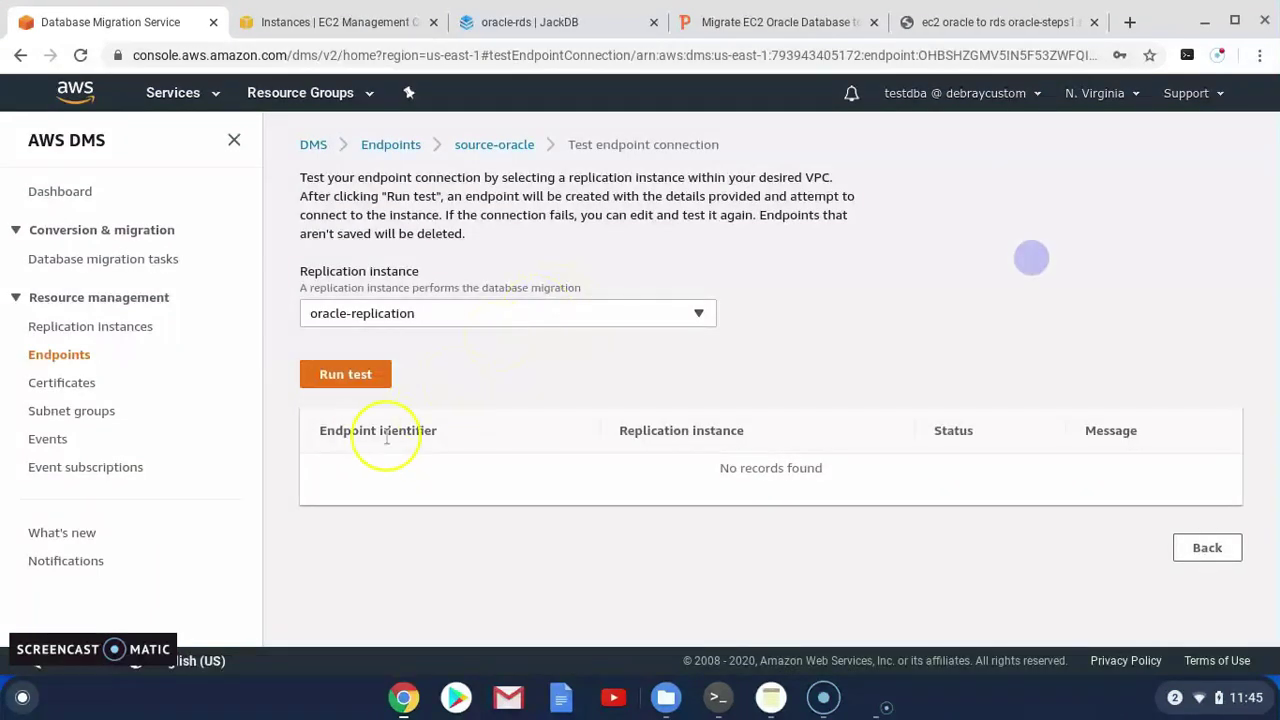
{"action": "left_click", "coordinate": [366, 378]}
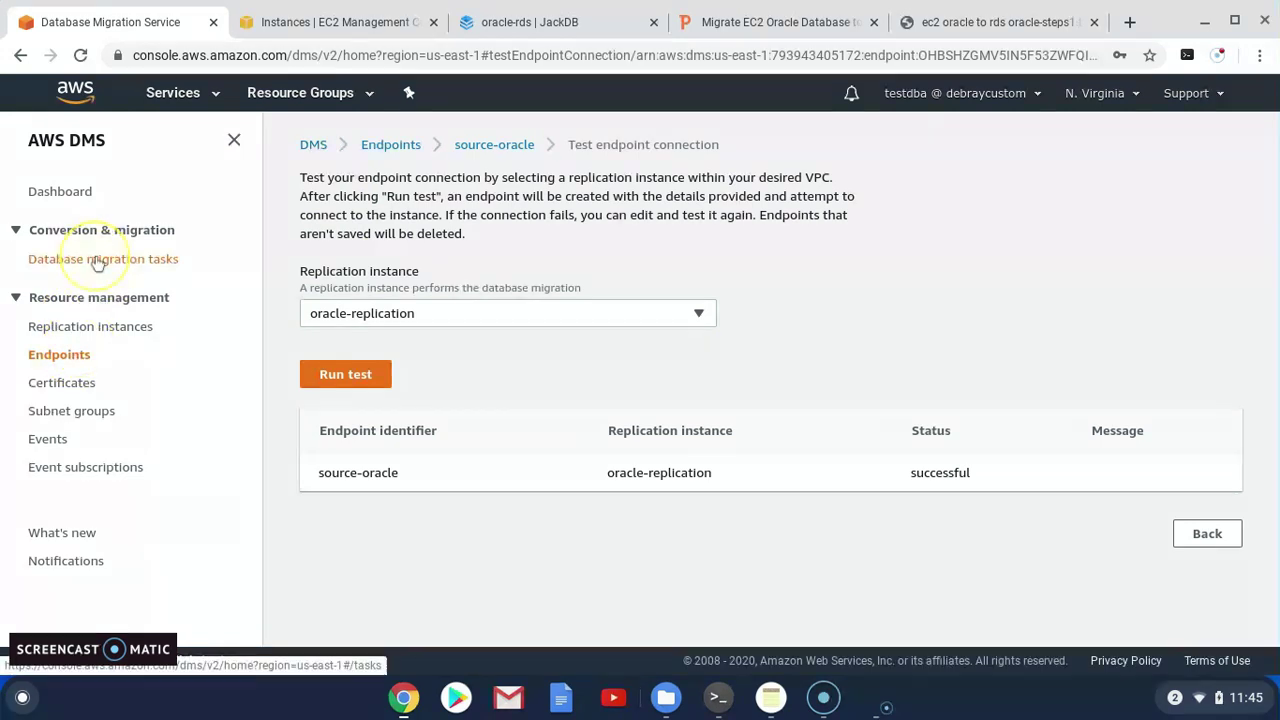
{"action": "left_click", "coordinate": [737, 21]}
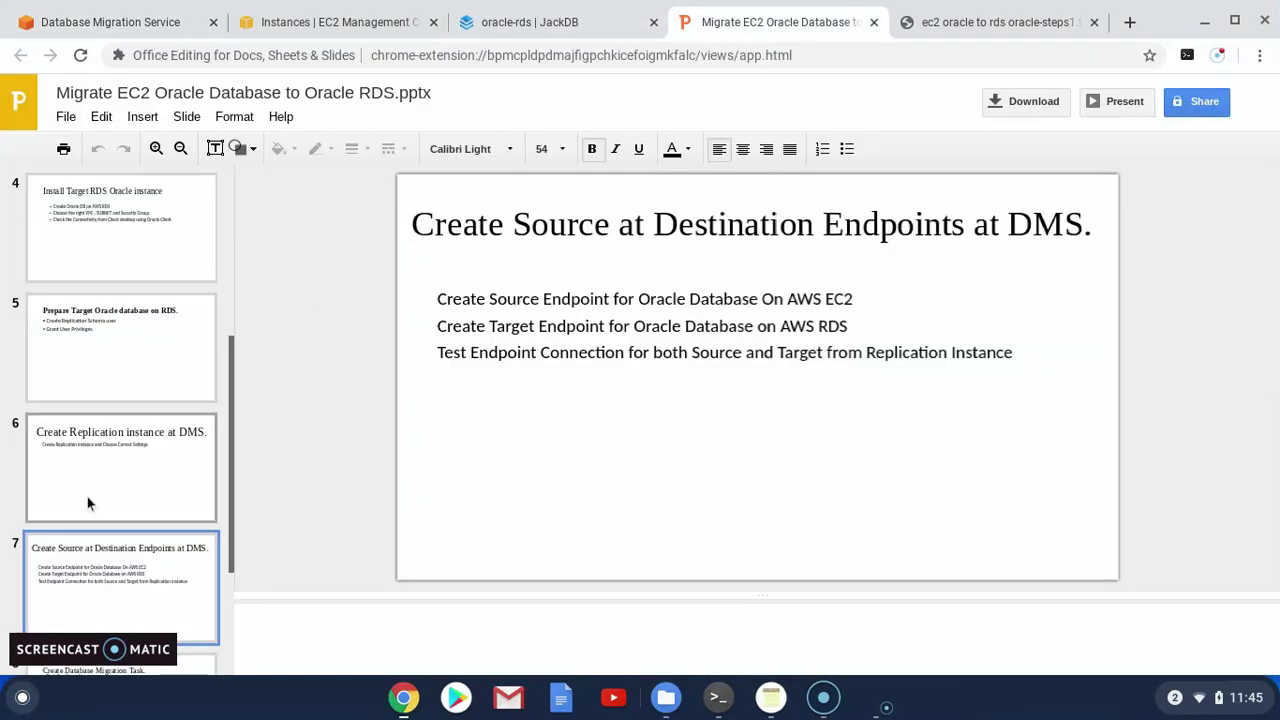
{"action": "scroll", "coordinate": [91, 531], "scroll_direction": "down", "scroll_amount": 2}
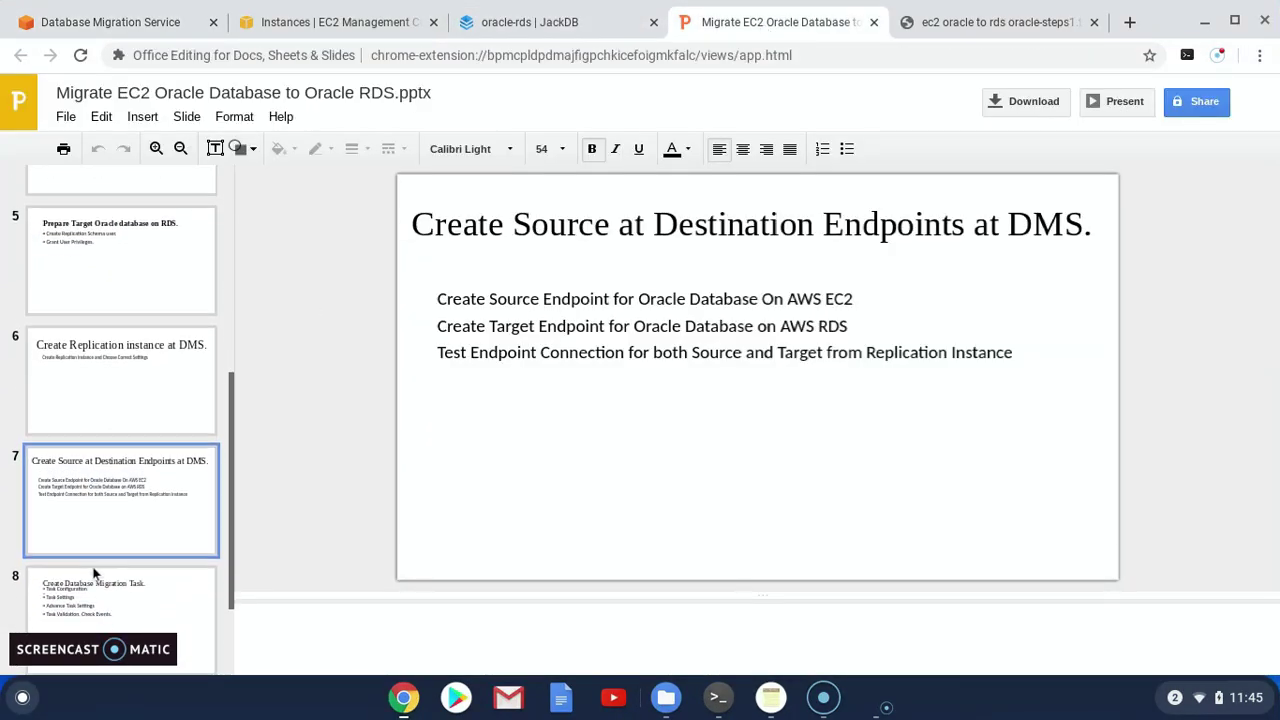
{"action": "left_click", "coordinate": [108, 576]}
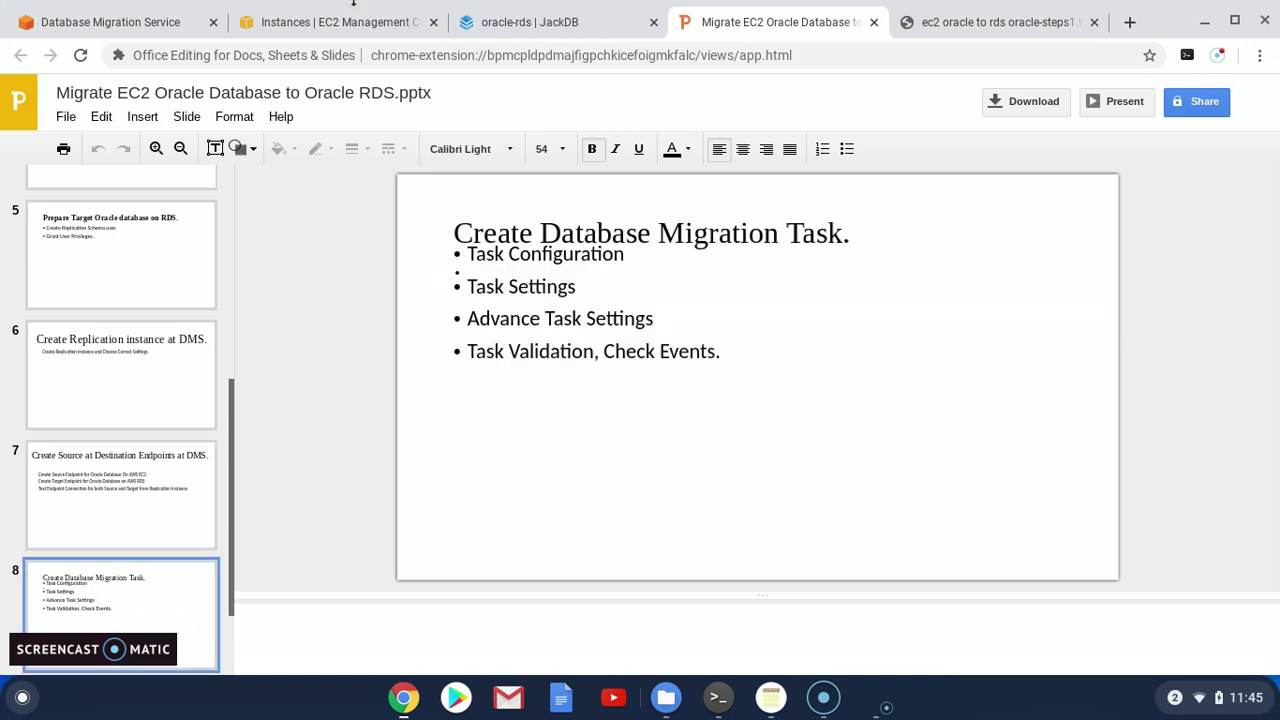
{"action": "left_click", "coordinate": [293, 24]}
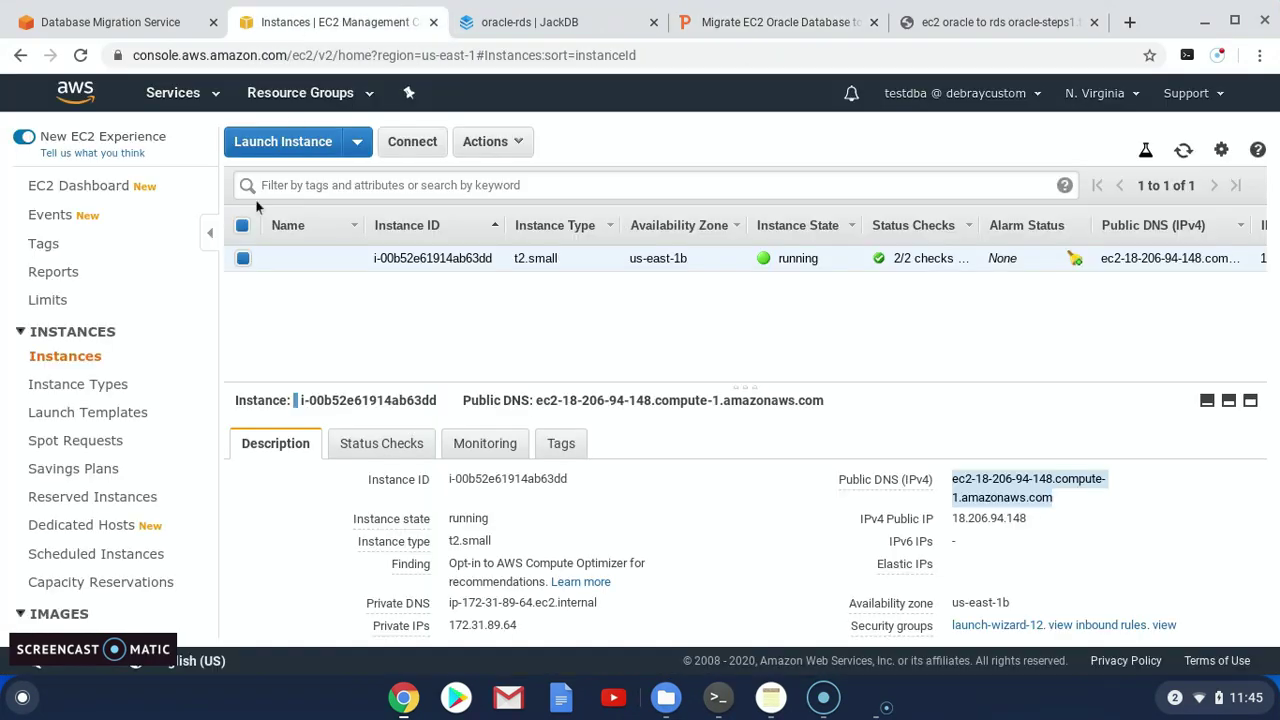
{"action": "left_click", "coordinate": [133, 22]}
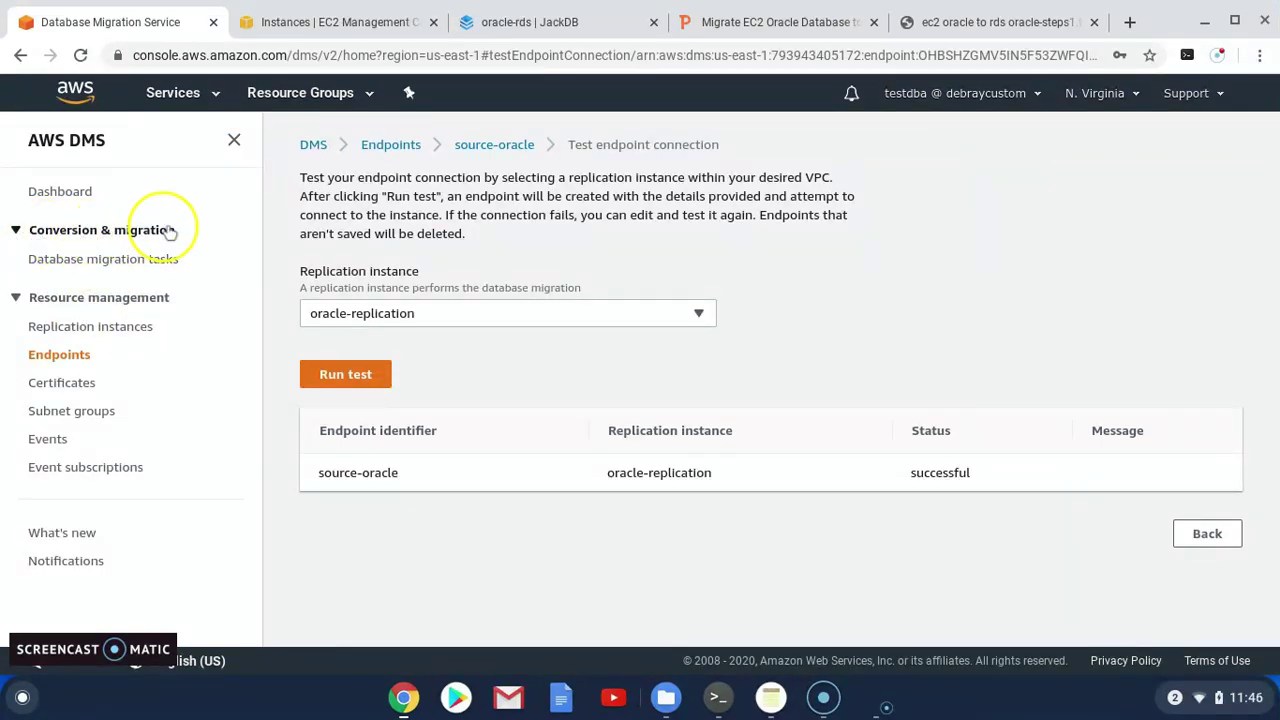
Create a new database migration task with identifier ec2-rds-oracle
{"action": "left_click", "coordinate": [17, 232]}
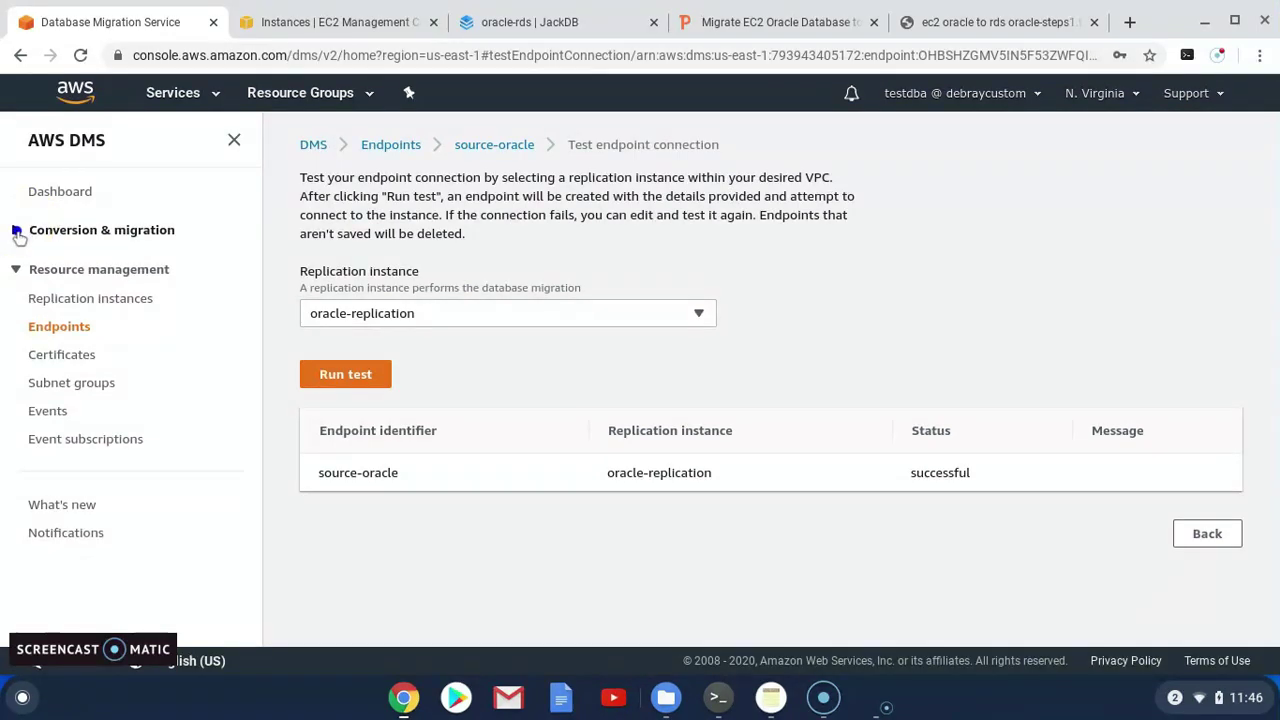
{"action": "left_click", "coordinate": [17, 231]}
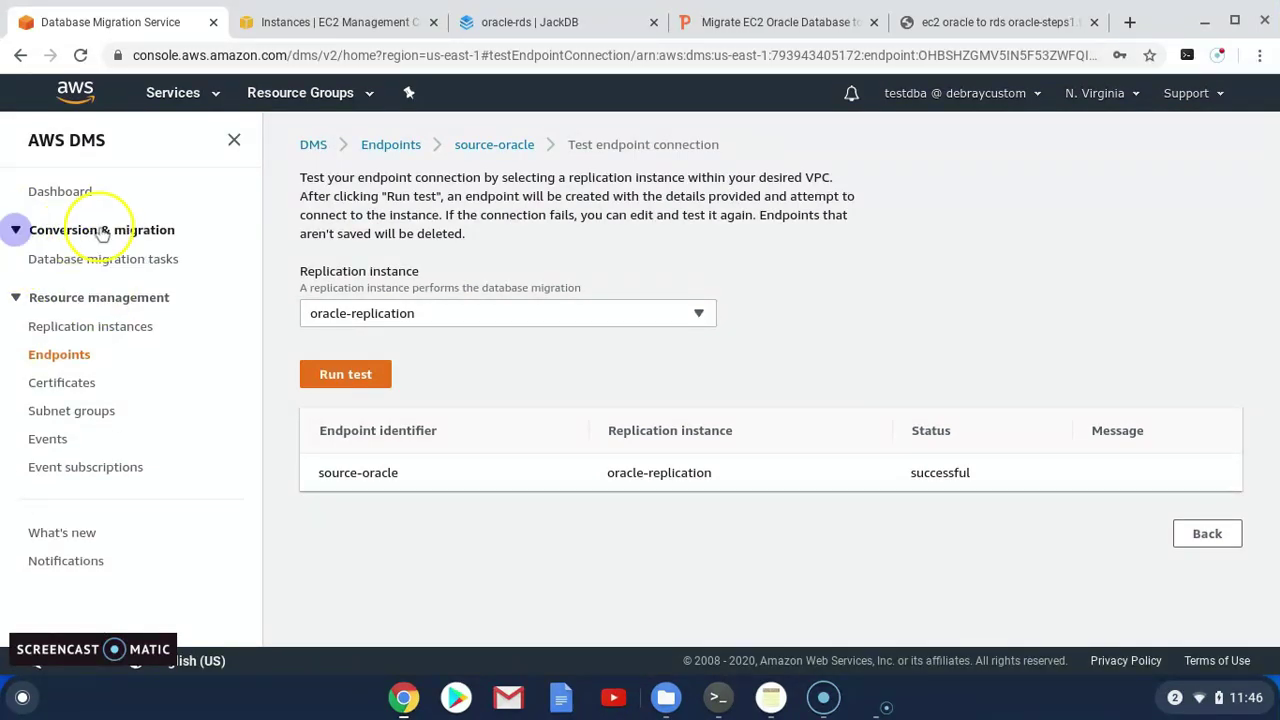
{"action": "left_click", "coordinate": [108, 262]}
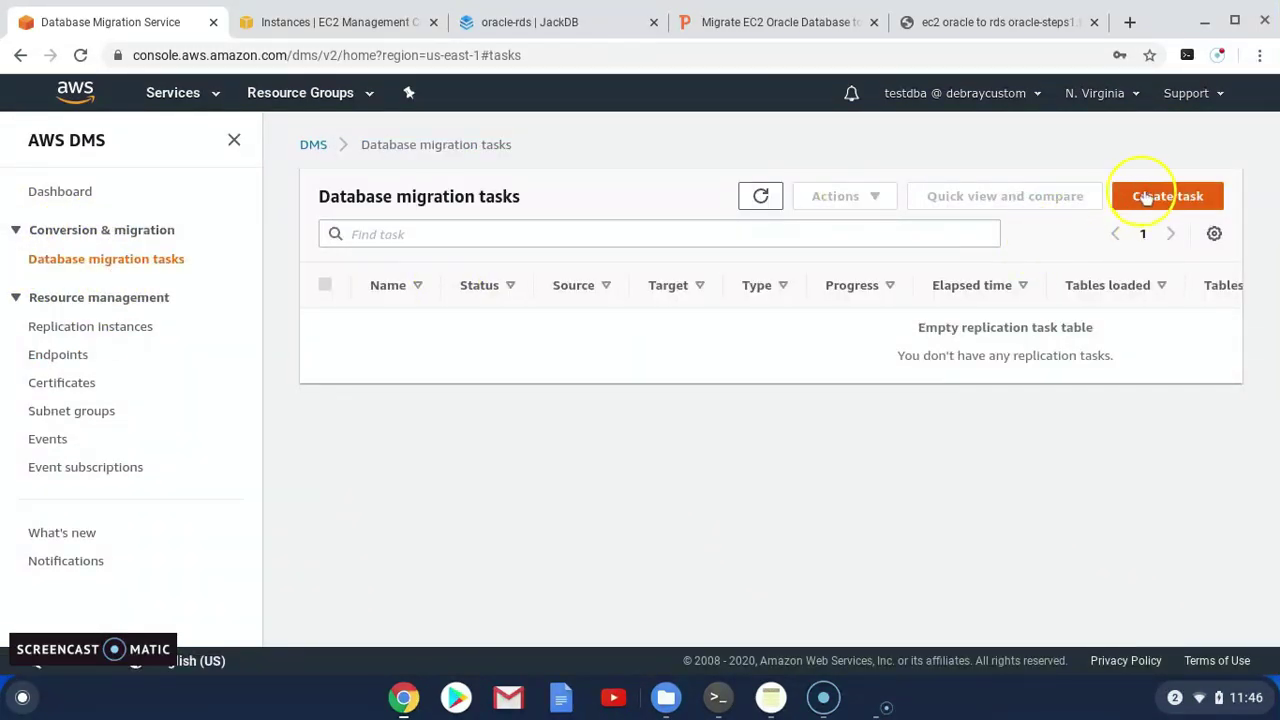
{"action": "left_click", "coordinate": [1168, 200]}
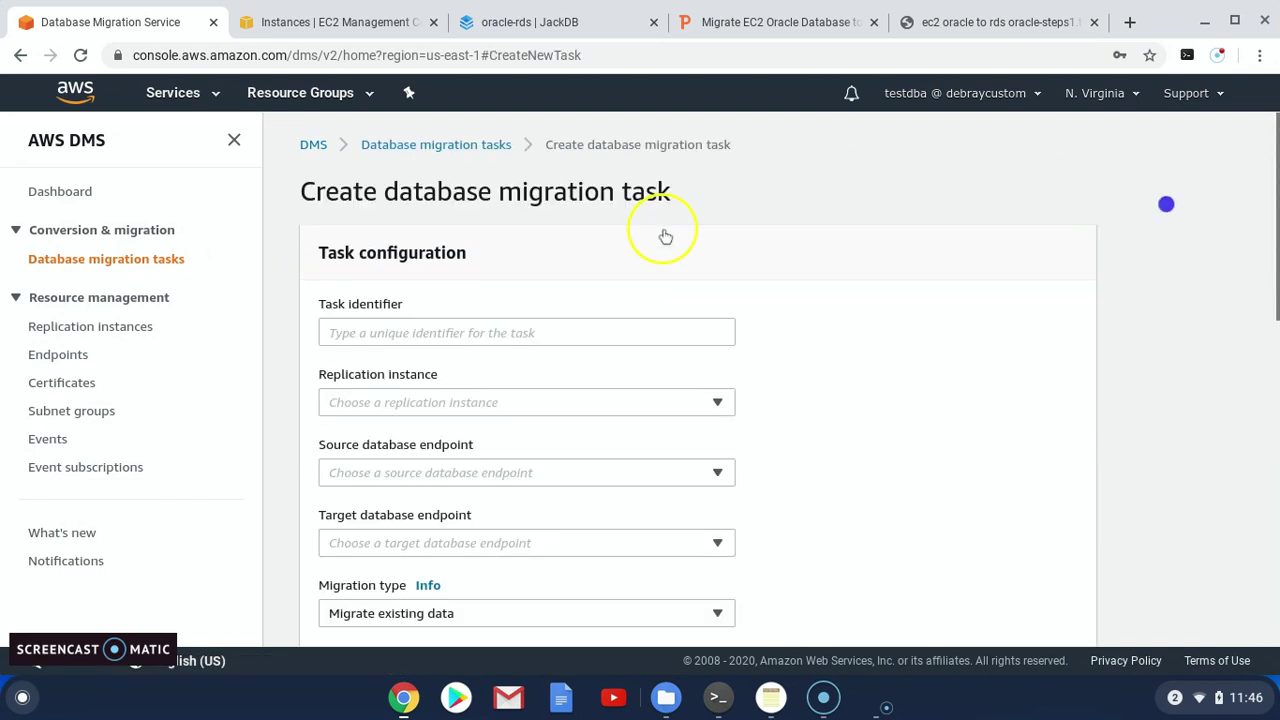
{"action": "left_click", "coordinate": [429, 330]}
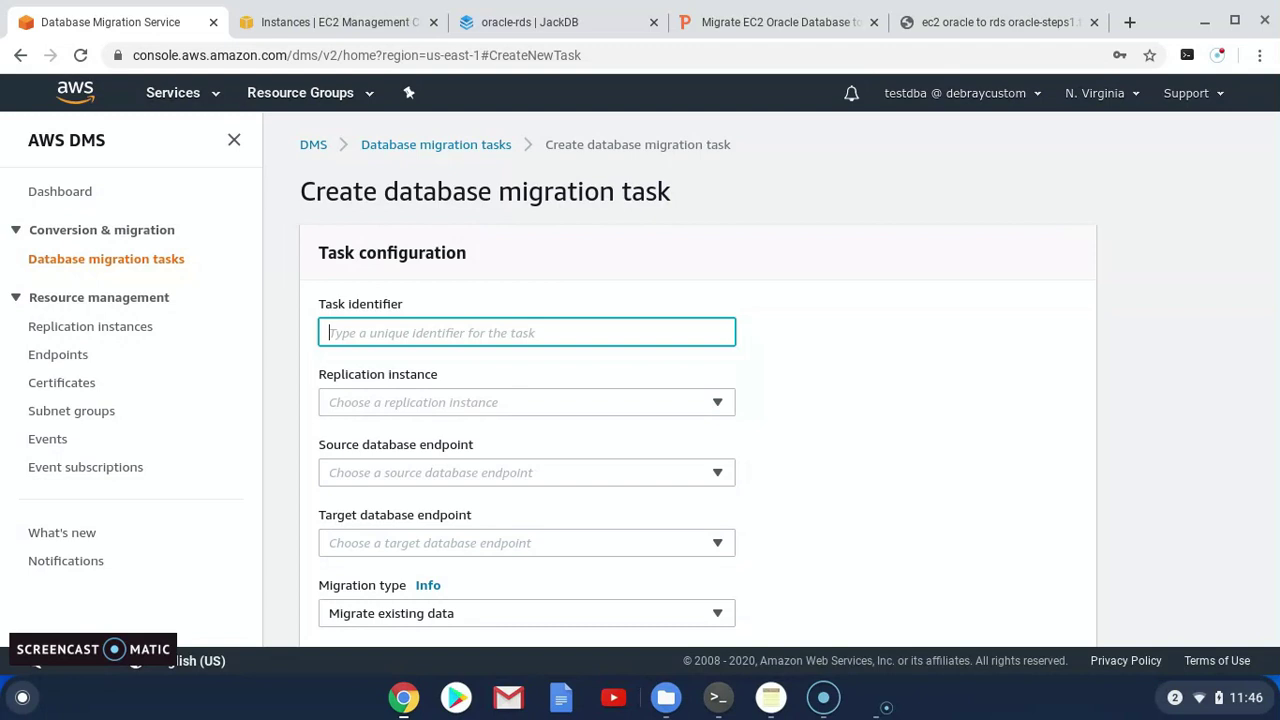
{"action": "type", "text": "dms"}
{"action": "key", "text": "BackSpace"}
{"action": "key", "text": "BackSpace"}
{"action": "key", "text": "BackSpace"}
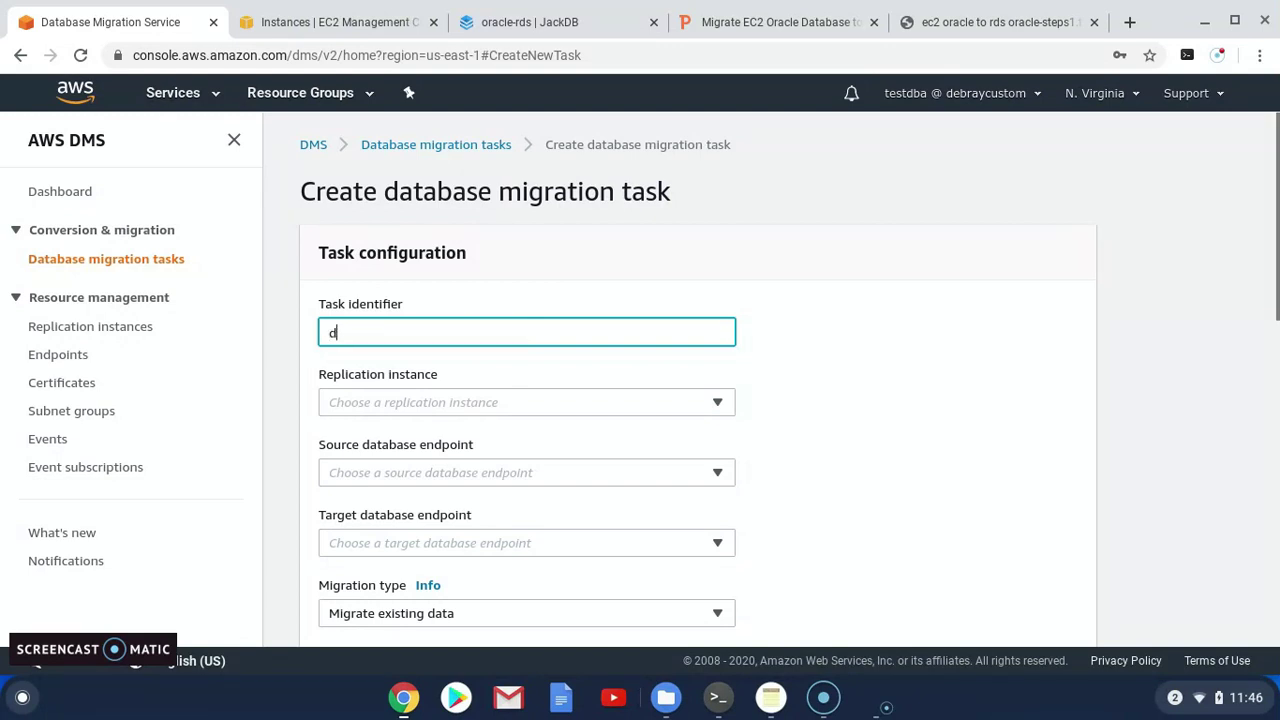
{"action": "type", "text": "ec2-"}
{"action": "key", "text": "BackSpace"}
{"action": "type", "text": "tord"}
{"action": "key", "text": "BackSpace"}
{"action": "type", "text": "-"}
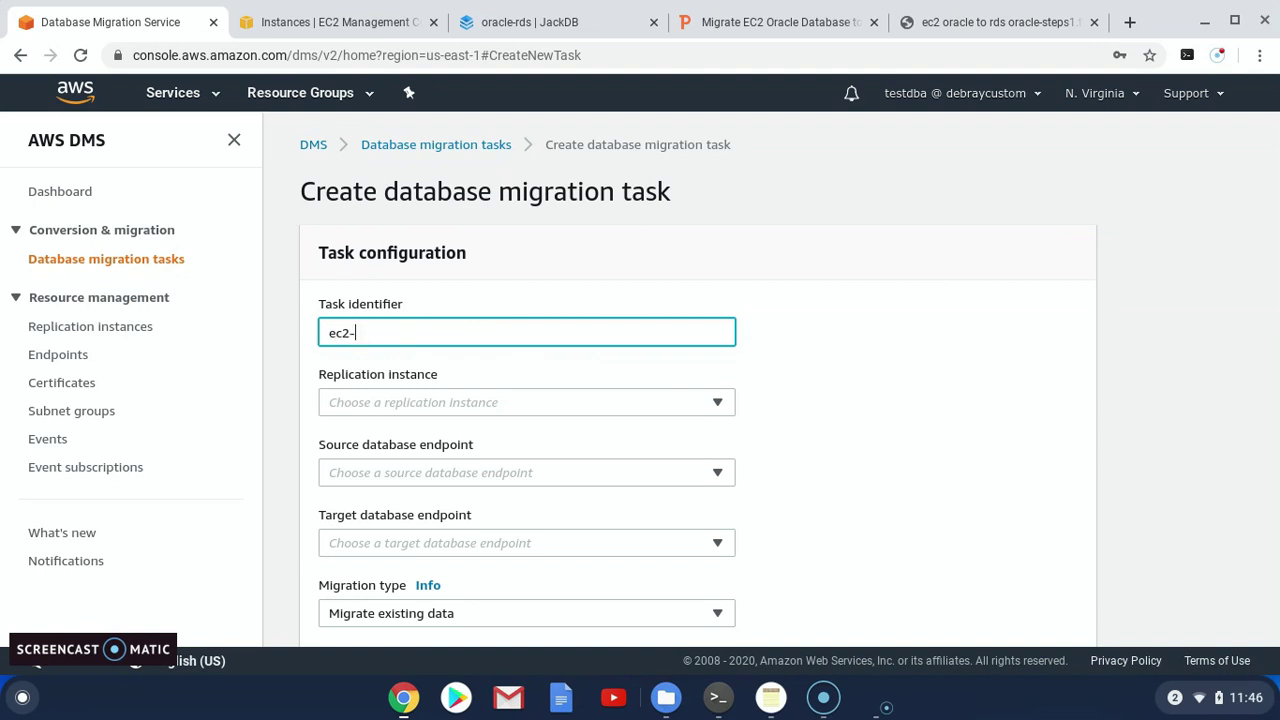
{"action": "type", "text": "rds-oracle"}
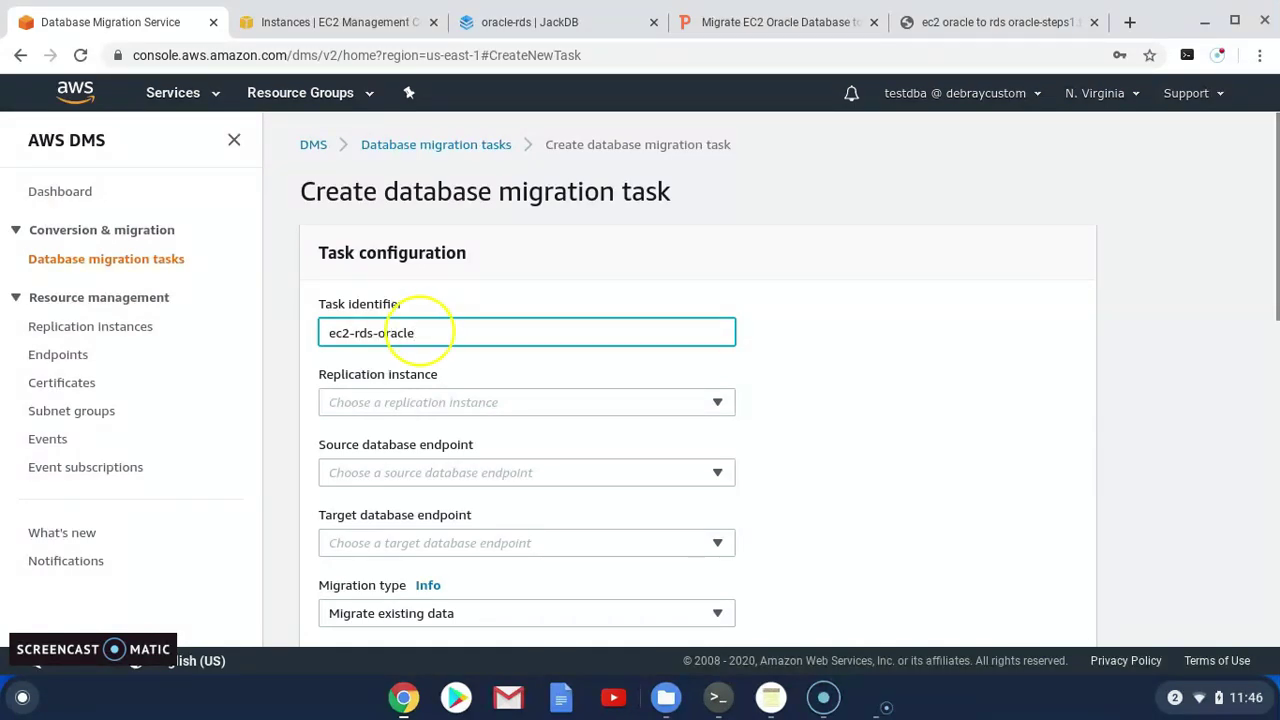
Choose oracle-replication as instance, source-oracle as source and database-1 as target endpoint
{"action": "left_click", "coordinate": [388, 398]}
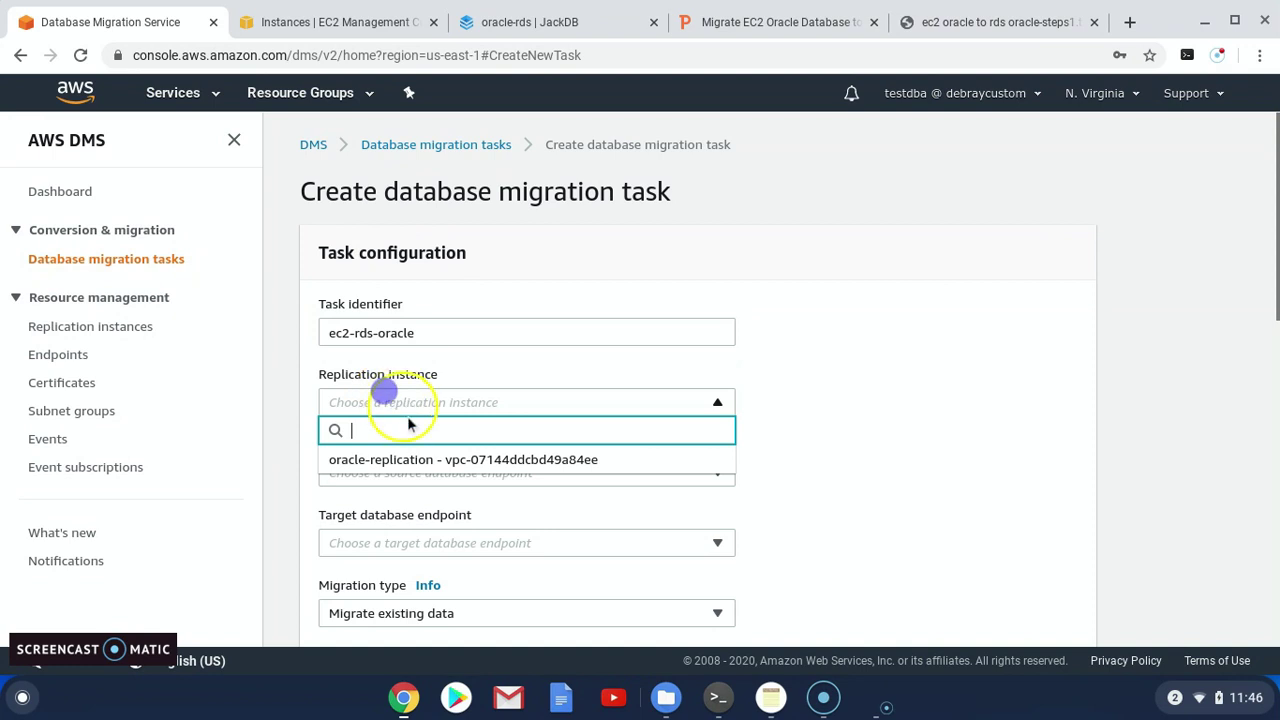
{"action": "left_click", "coordinate": [375, 459]}
{"action": "left_click", "coordinate": [392, 470]}
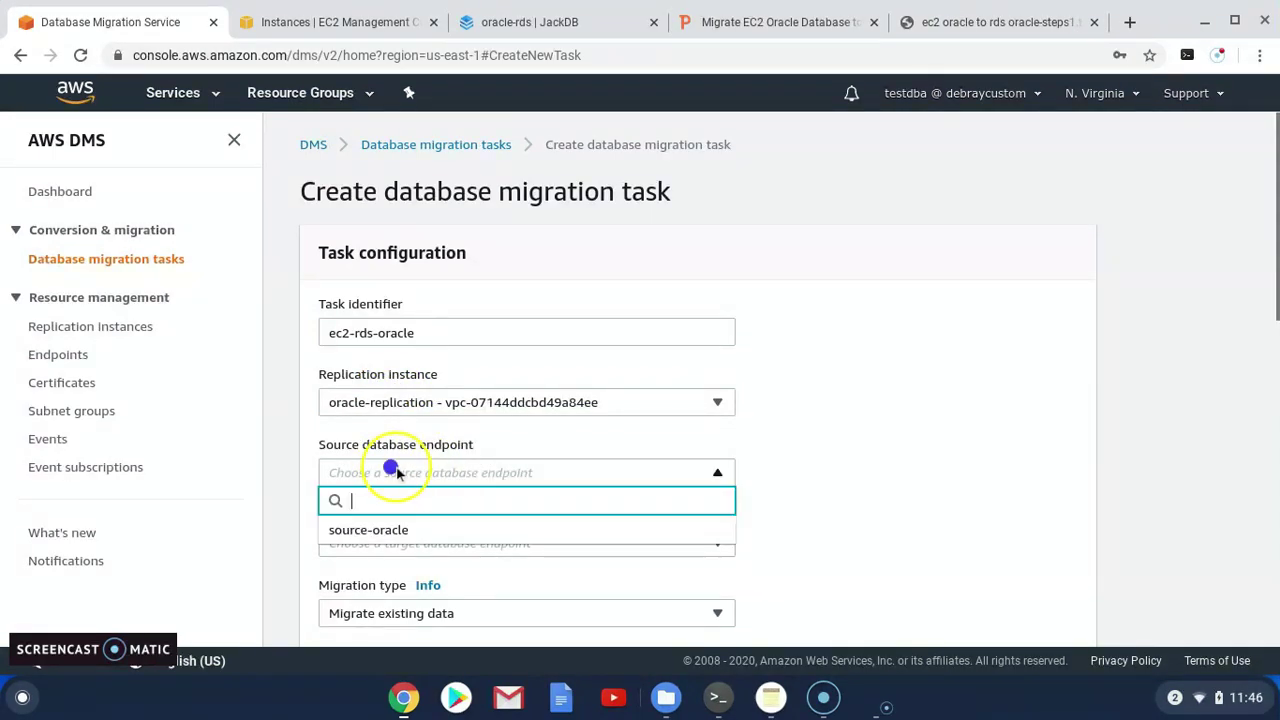
{"action": "left_click", "coordinate": [365, 529]}
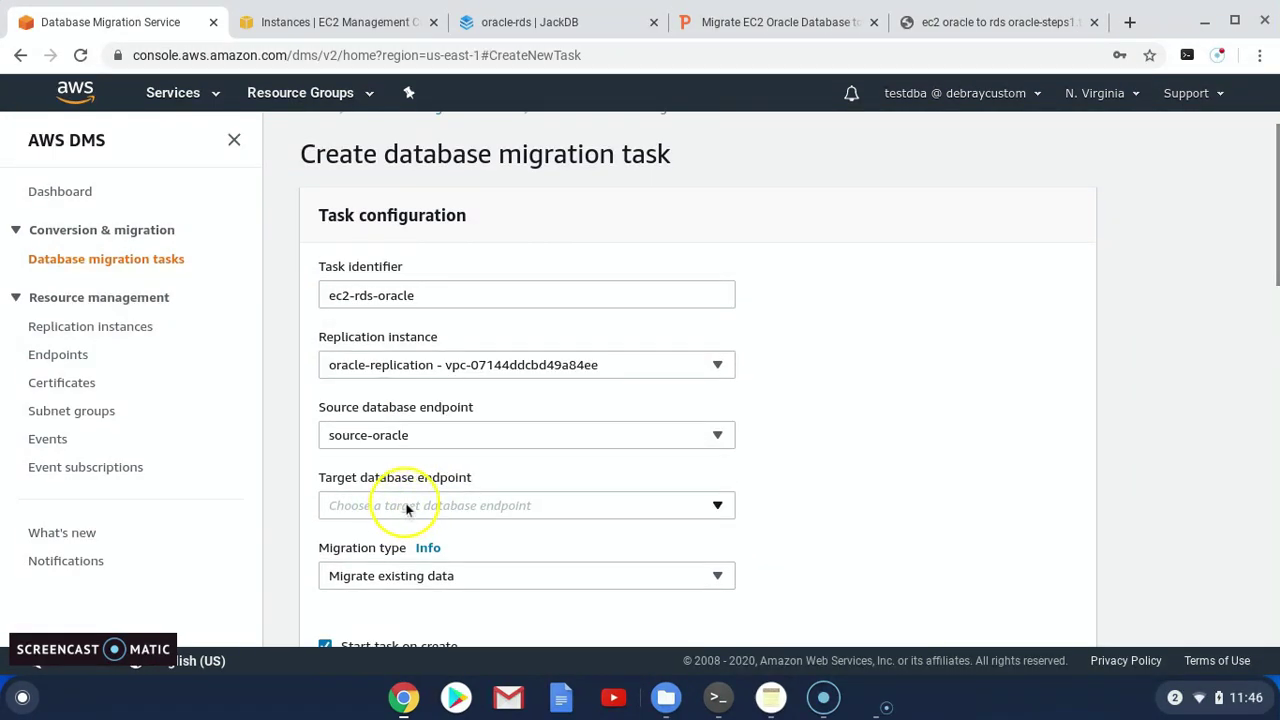
{"action": "left_click", "coordinate": [406, 505]}
{"action": "left_click", "coordinate": [380, 568]}
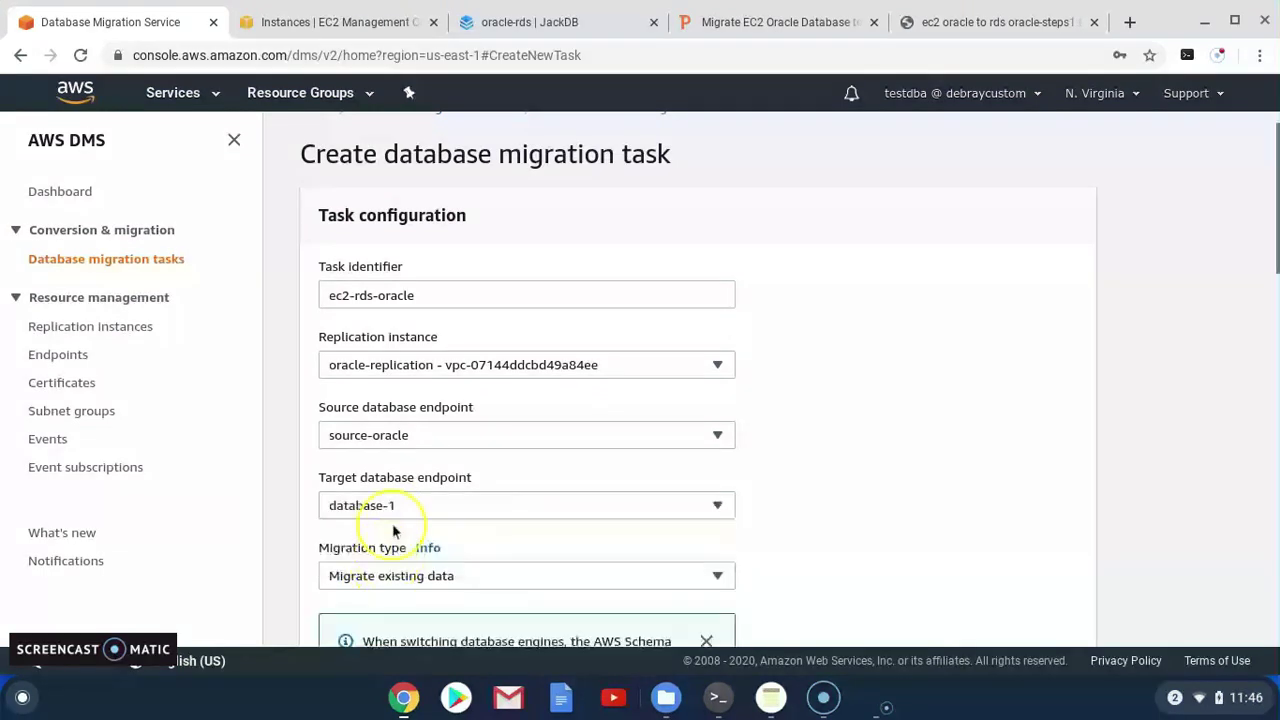
{"action": "scroll", "coordinate": [557, 557], "scroll_direction": "down", "scroll_amount": 1}
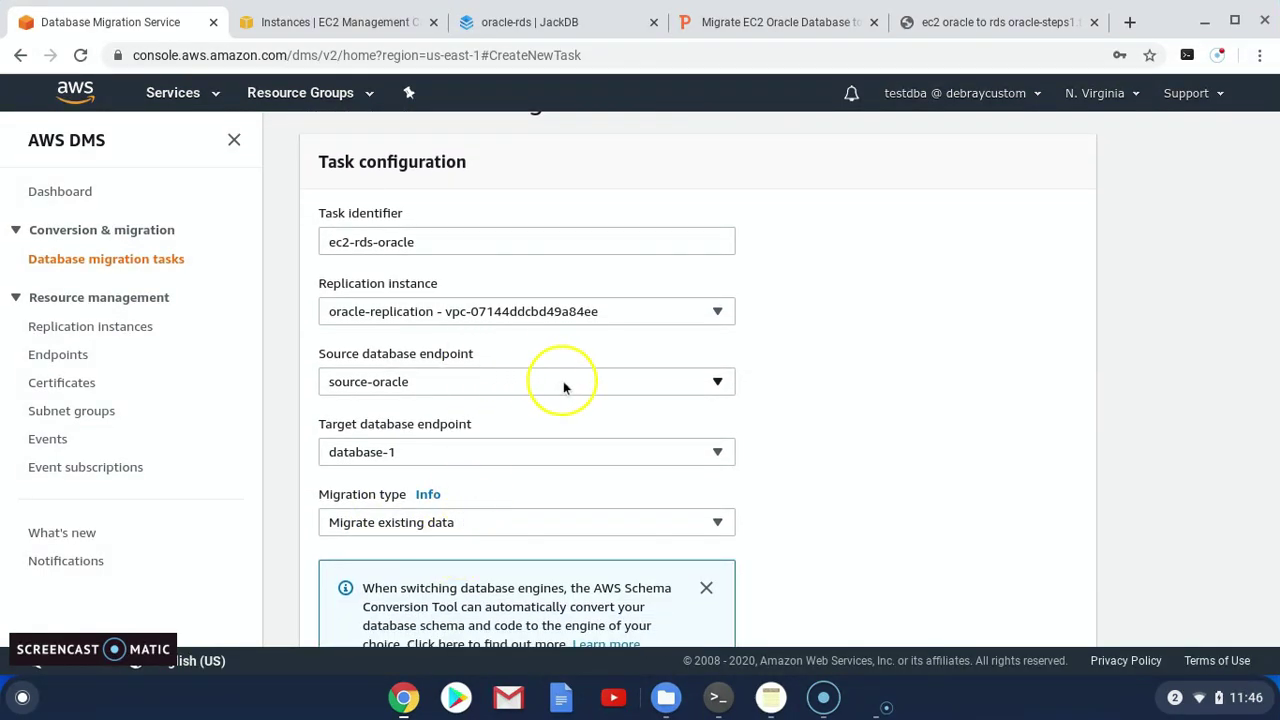
{"action": "left_click", "coordinate": [525, 522]}
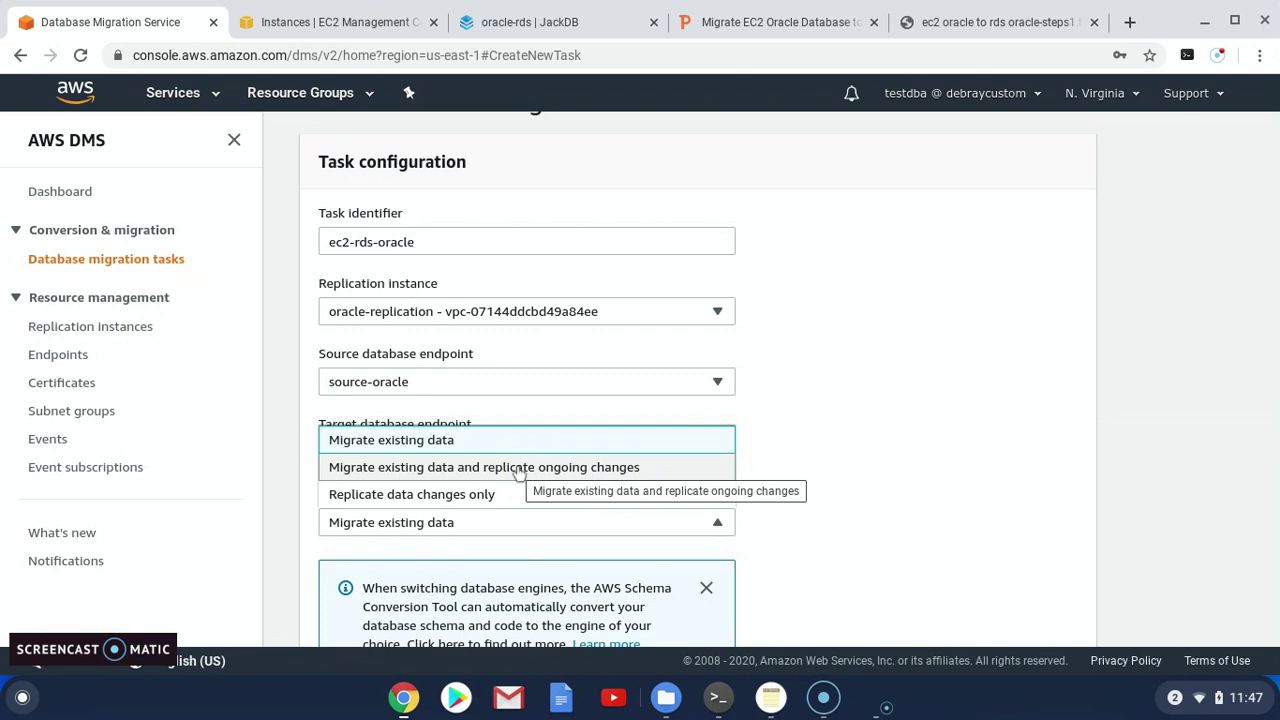
Set Migration type to 'Migrate existing data and replicate ongoing changes'
{"action": "left_click", "coordinate": [519, 472]}
{"action": "scroll", "coordinate": [533, 482], "scroll_direction": "down", "scroll_amount": 1}
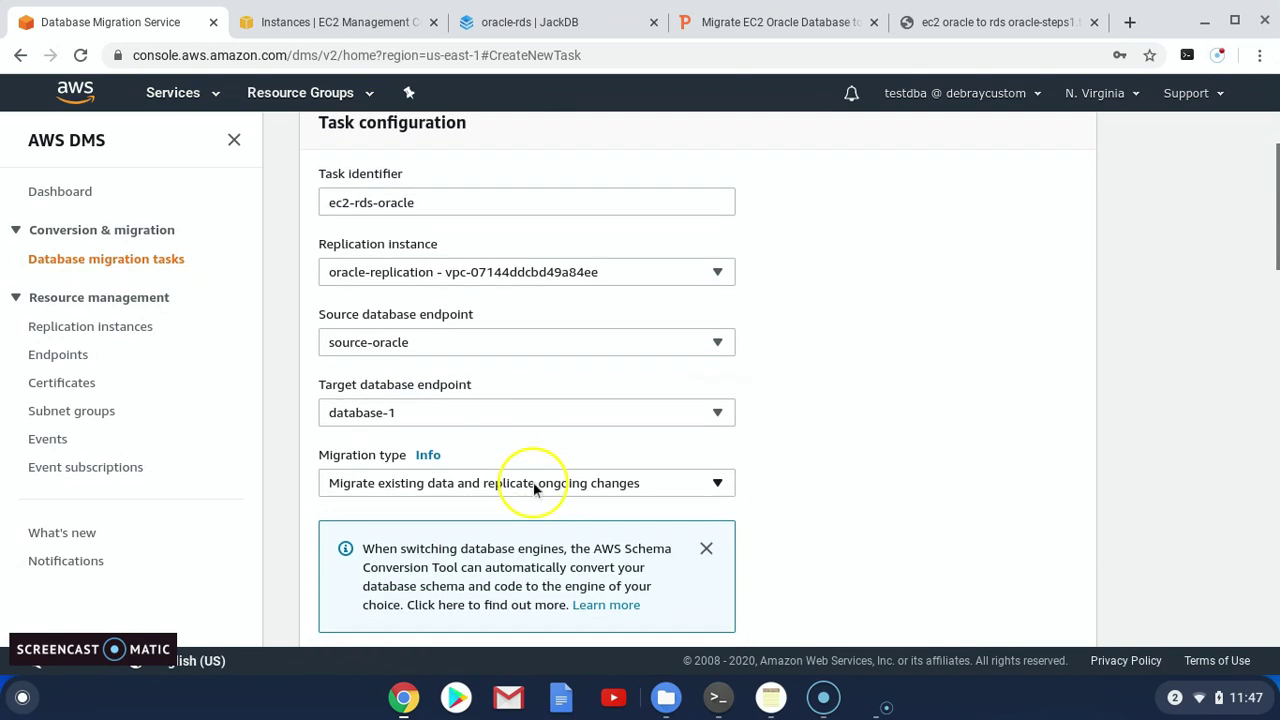
{"action": "scroll", "coordinate": [533, 485], "scroll_direction": "down", "scroll_amount": 3}
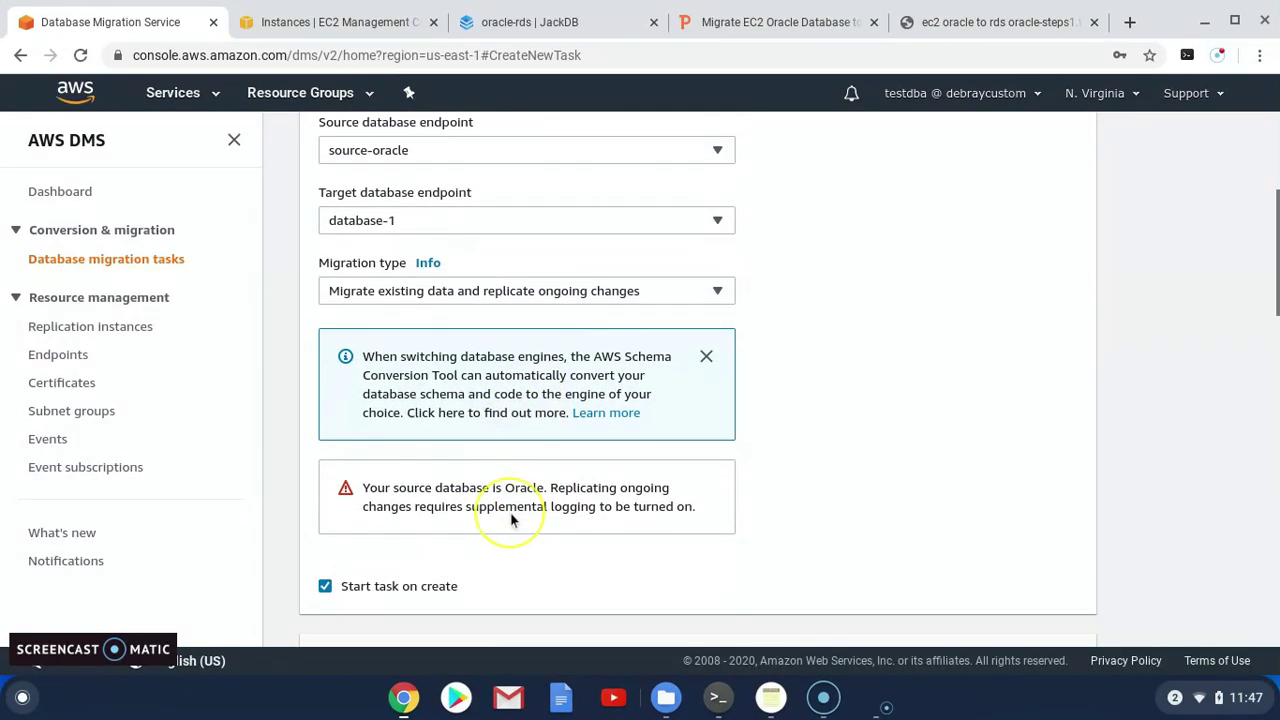
{"action": "scroll", "coordinate": [510, 520], "scroll_direction": "down", "scroll_amount": 1}
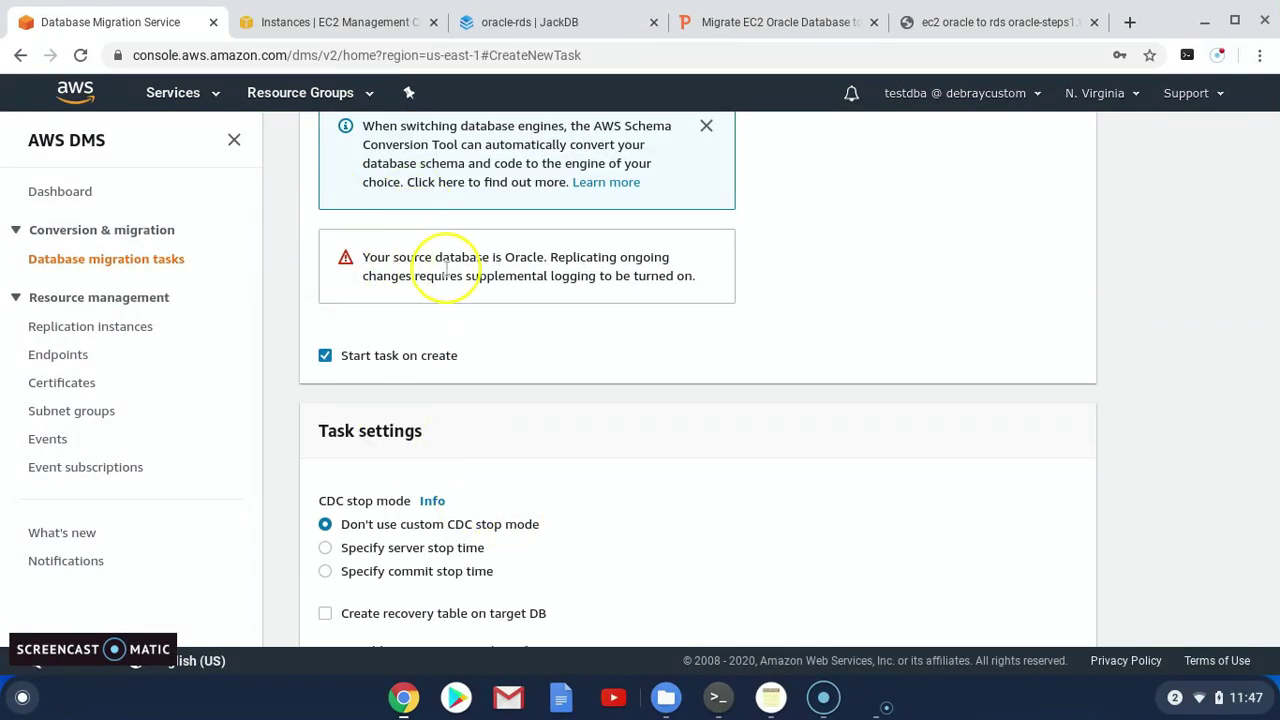
{"action": "left_click_drag", "start_coordinate": [516, 257], "coordinate": [700, 277]}
Select 'Don't include LOB columns' in the task settings
{"action": "scroll", "coordinate": [510, 352], "scroll_direction": "down", "scroll_amount": 1}
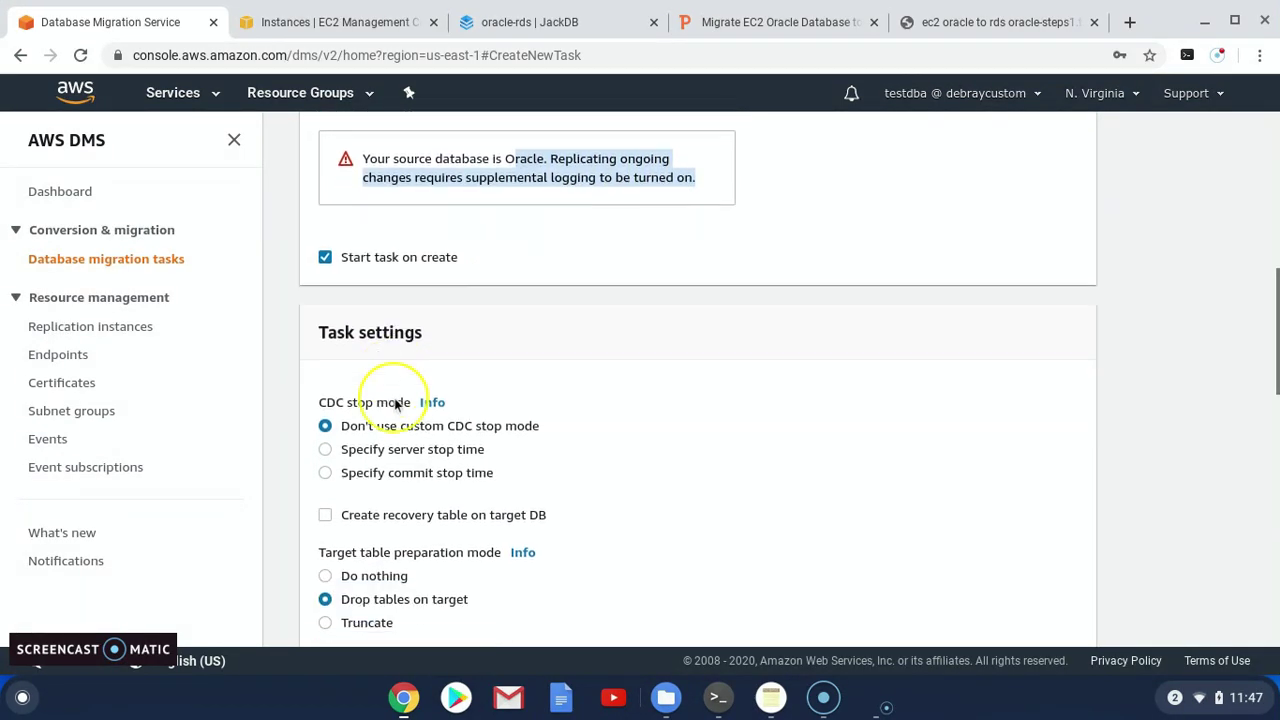
{"action": "scroll", "coordinate": [350, 395], "scroll_direction": "down", "scroll_amount": 1}
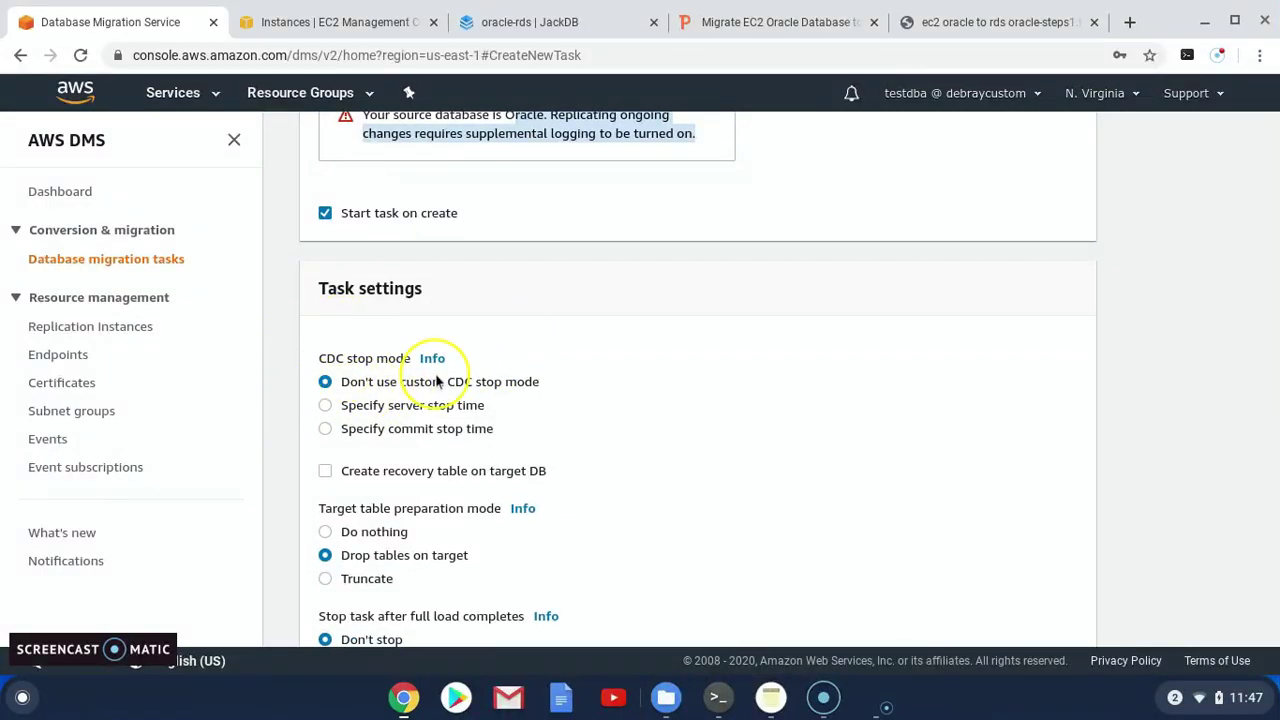
{"action": "scroll", "coordinate": [432, 380], "scroll_direction": "down", "scroll_amount": 2}
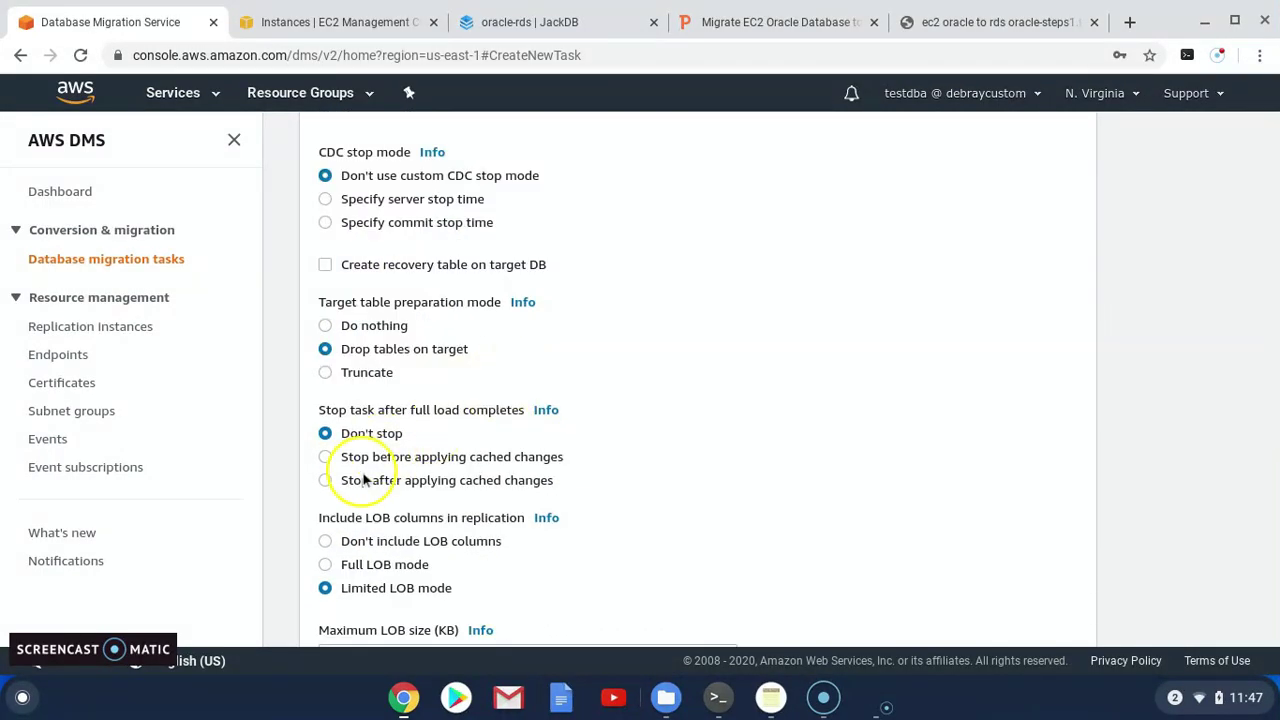
{"action": "scroll", "coordinate": [360, 430], "scroll_direction": "down", "scroll_amount": 1}
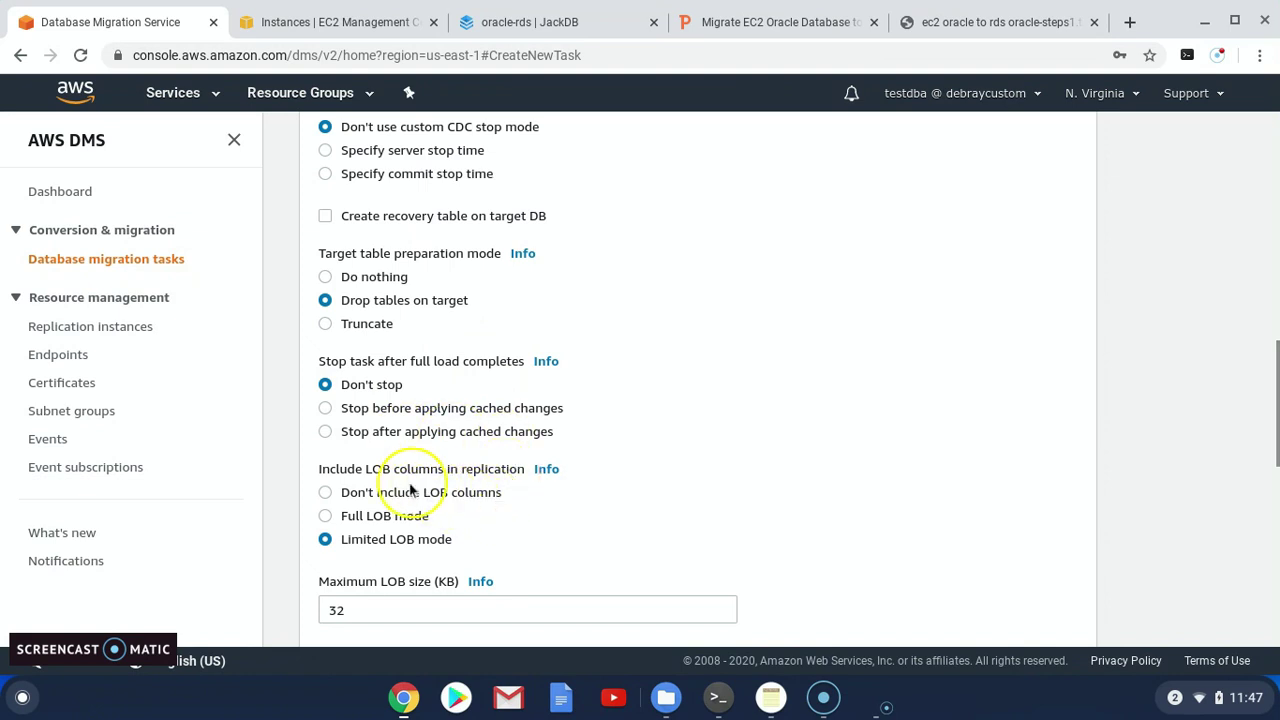
{"action": "left_click", "coordinate": [325, 492]}
{"action": "scroll", "coordinate": [457, 500], "scroll_direction": "down", "scroll_amount": 3}
{"action": "scroll", "coordinate": [460, 505], "scroll_direction": "down", "scroll_amount": 3}
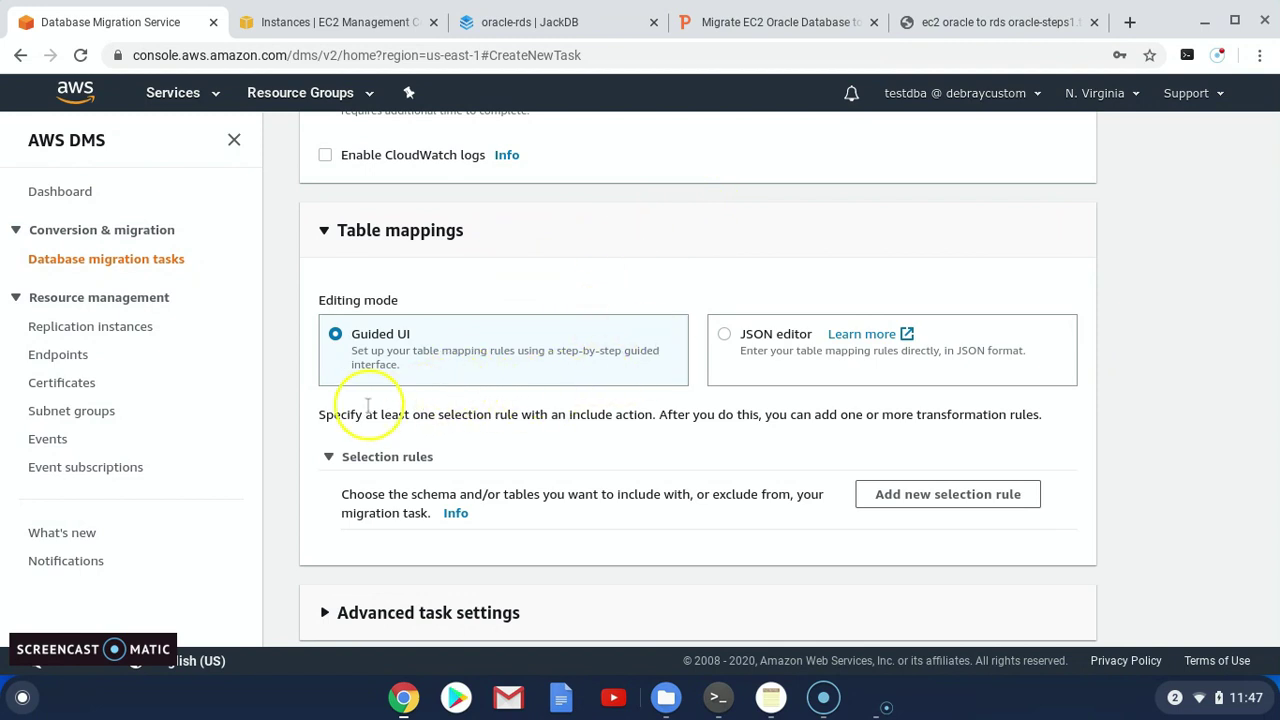
{"action": "scroll", "coordinate": [372, 460], "scroll_direction": "down", "scroll_amount": 1}
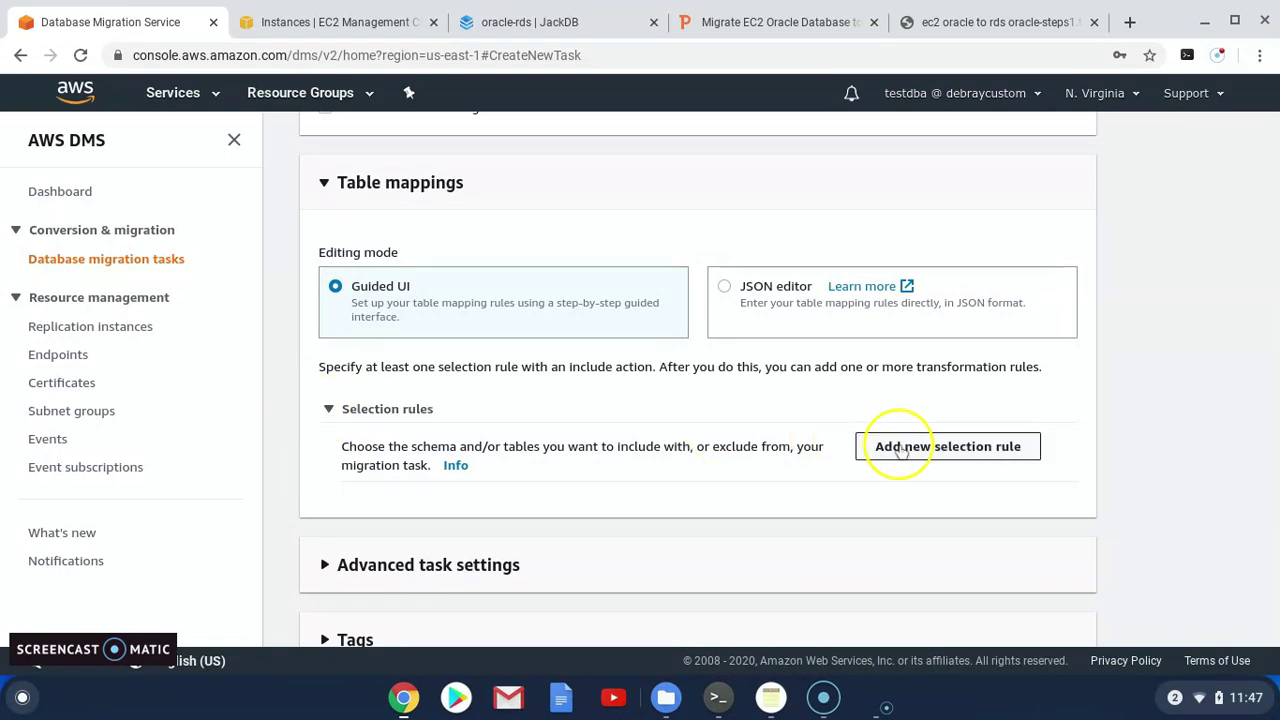
Add a selection rule with entered schema HR, table name % and action Include
{"action": "left_click", "coordinate": [947, 446]}
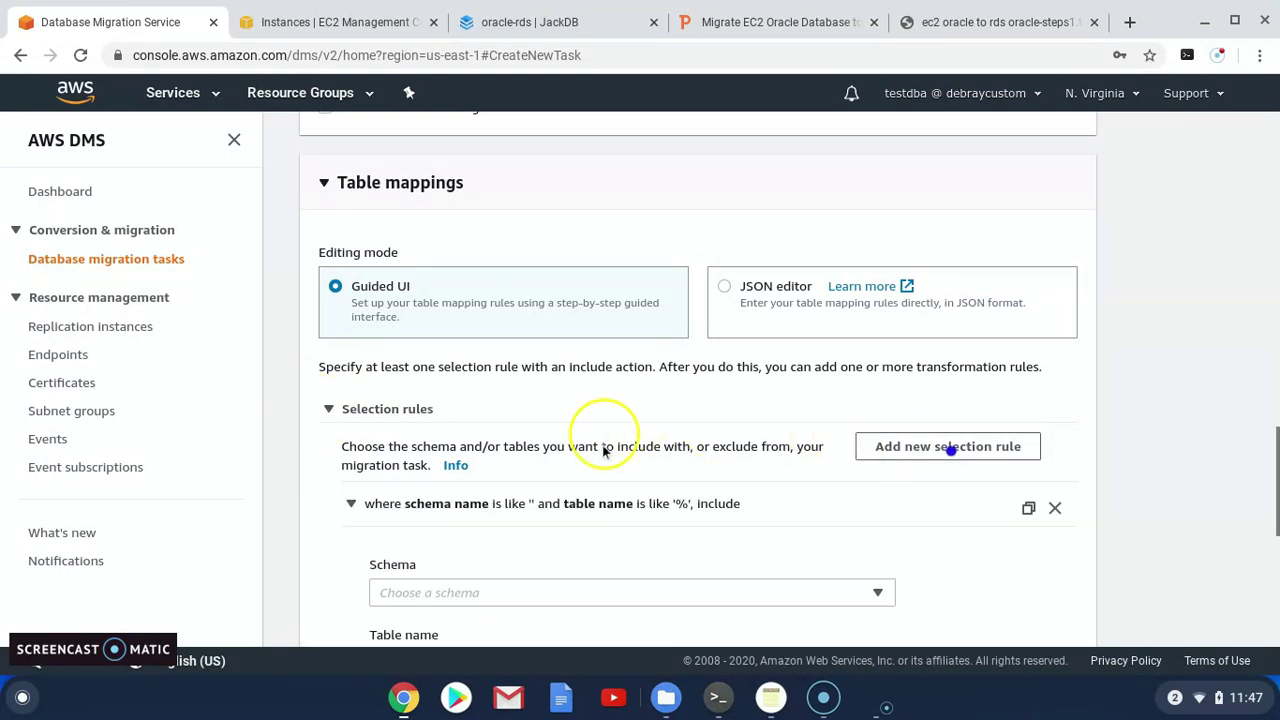
{"action": "scroll", "coordinate": [601, 474], "scroll_direction": "down", "scroll_amount": 1}
{"action": "scroll", "coordinate": [601, 474], "scroll_direction": "down", "scroll_amount": 2}
{"action": "left_click", "coordinate": [463, 442]}
{"action": "left_click", "coordinate": [424, 470]}
{"action": "left_click_drag", "start_coordinate": [412, 530], "coordinate": [364, 520]}
{"action": "type", "text": "HR"}
{"action": "scroll", "coordinate": [400, 600], "scroll_direction": "down", "scroll_amount": 2}
{"action": "scroll", "coordinate": [401, 606], "scroll_direction": "down", "scroll_amount": 5}
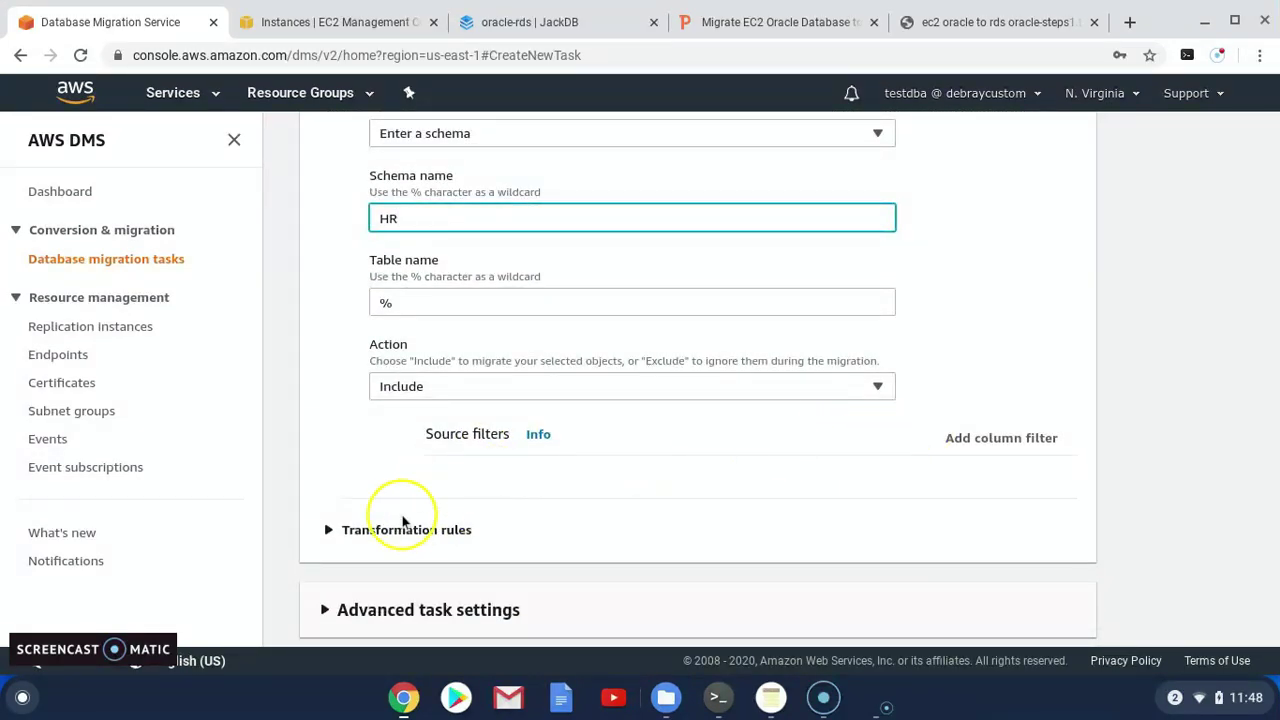
{"action": "left_click", "coordinate": [330, 531]}
{"action": "scroll", "coordinate": [370, 530], "scroll_direction": "down", "scroll_amount": 3}
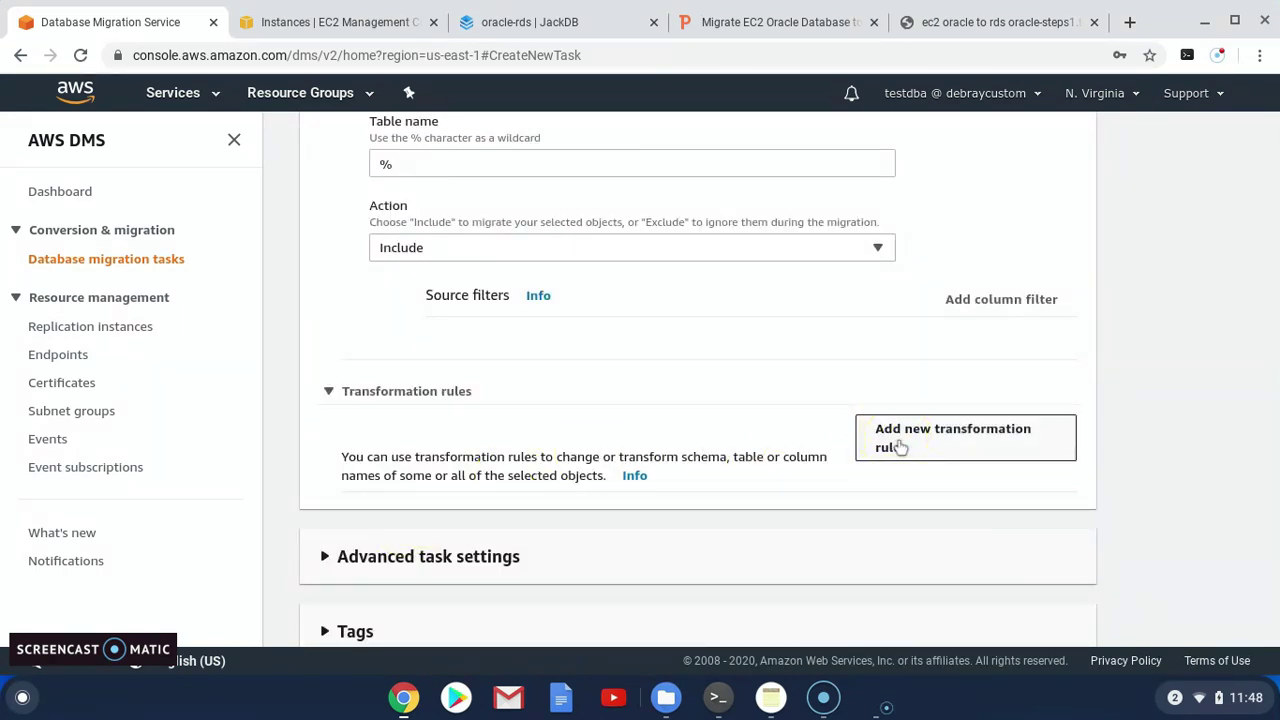
Add a transformation rule on schema HR that renames it to HR
{"action": "left_click", "coordinate": [900, 447]}
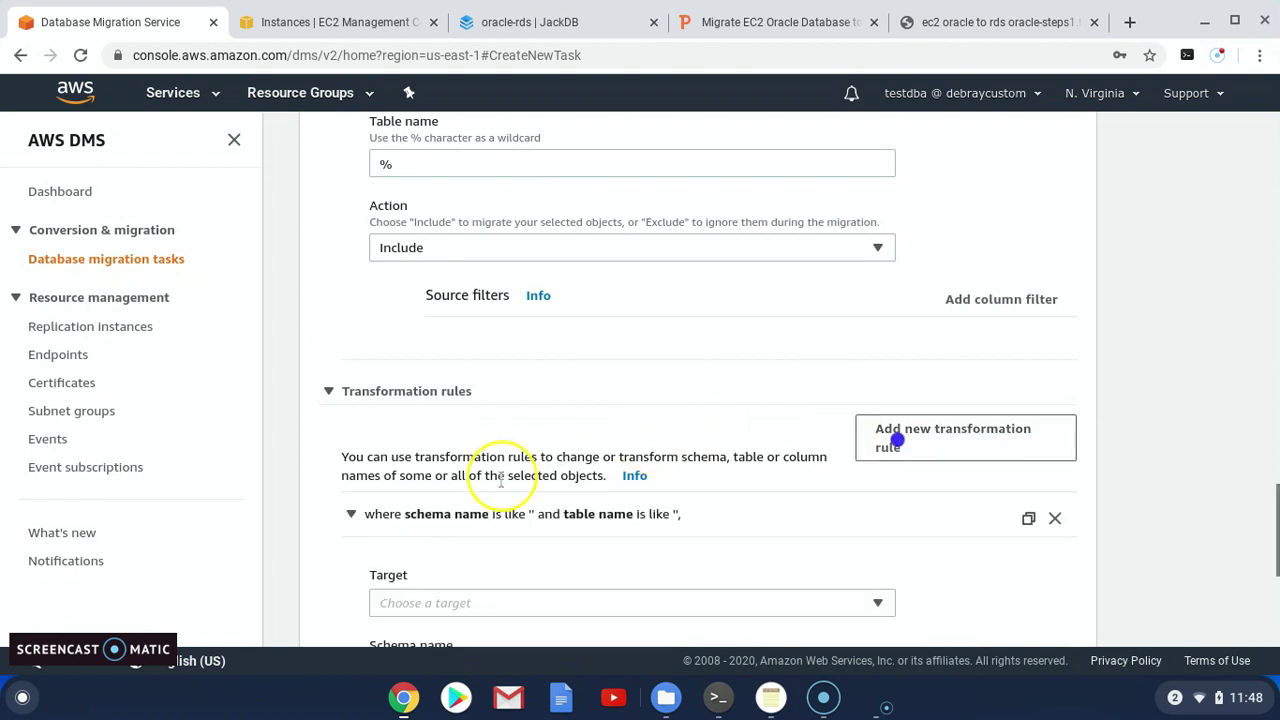
{"action": "scroll", "coordinate": [497, 495], "scroll_direction": "down", "scroll_amount": 2}
{"action": "left_click", "coordinate": [457, 522]}
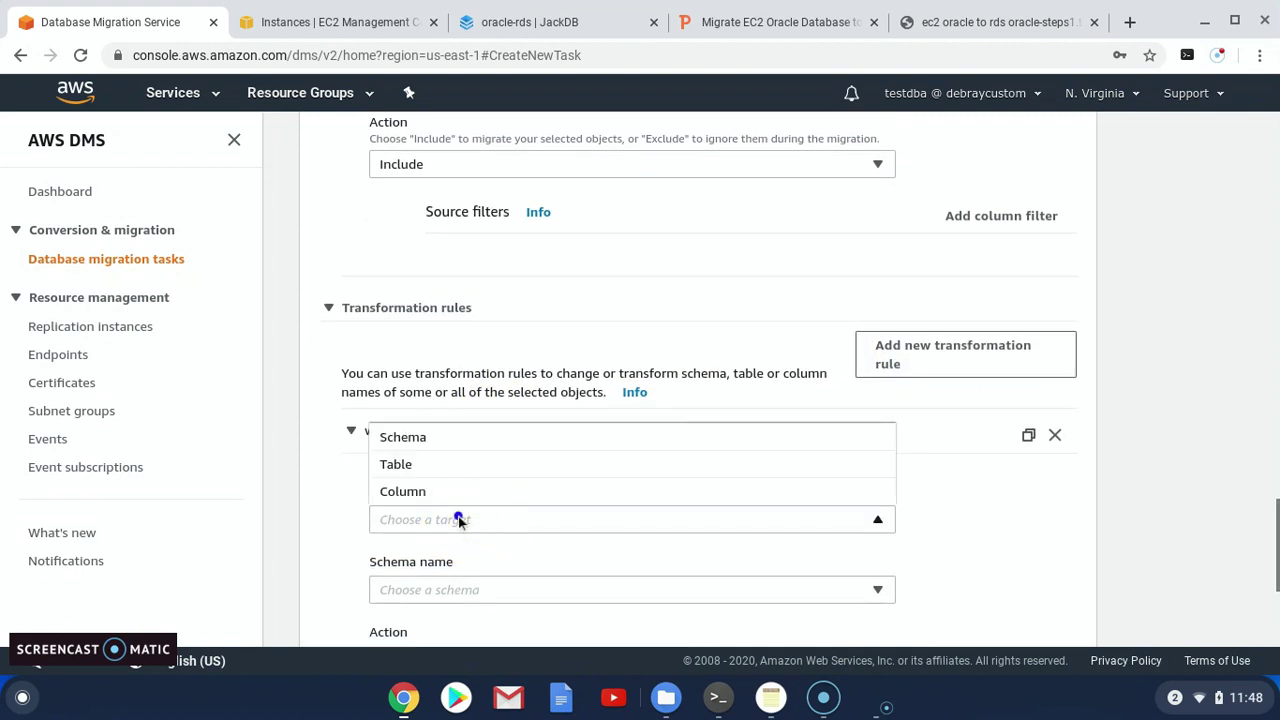
{"action": "left_click", "coordinate": [403, 437]}
{"action": "left_click", "coordinate": [445, 588]}
{"action": "left_click", "coordinate": [468, 592]}
{"action": "scroll", "coordinate": [495, 585], "scroll_direction": "down", "scroll_amount": 3}
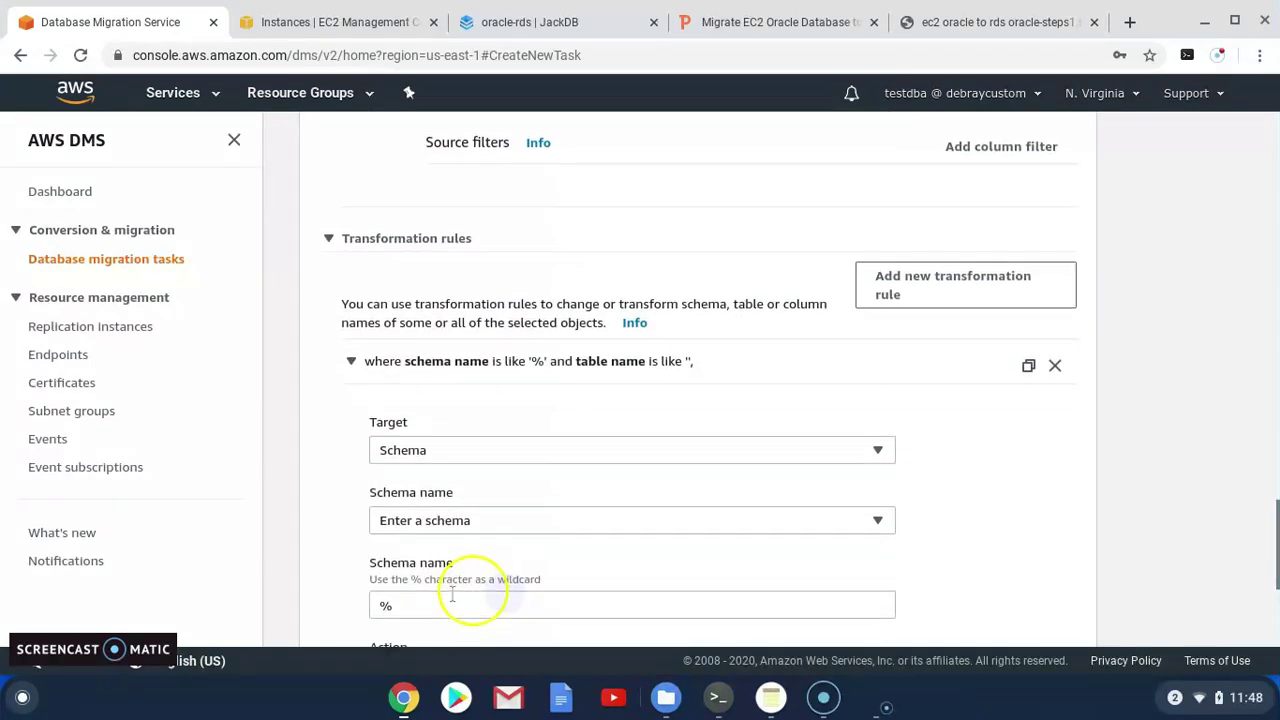
{"action": "left_click", "coordinate": [425, 551]}
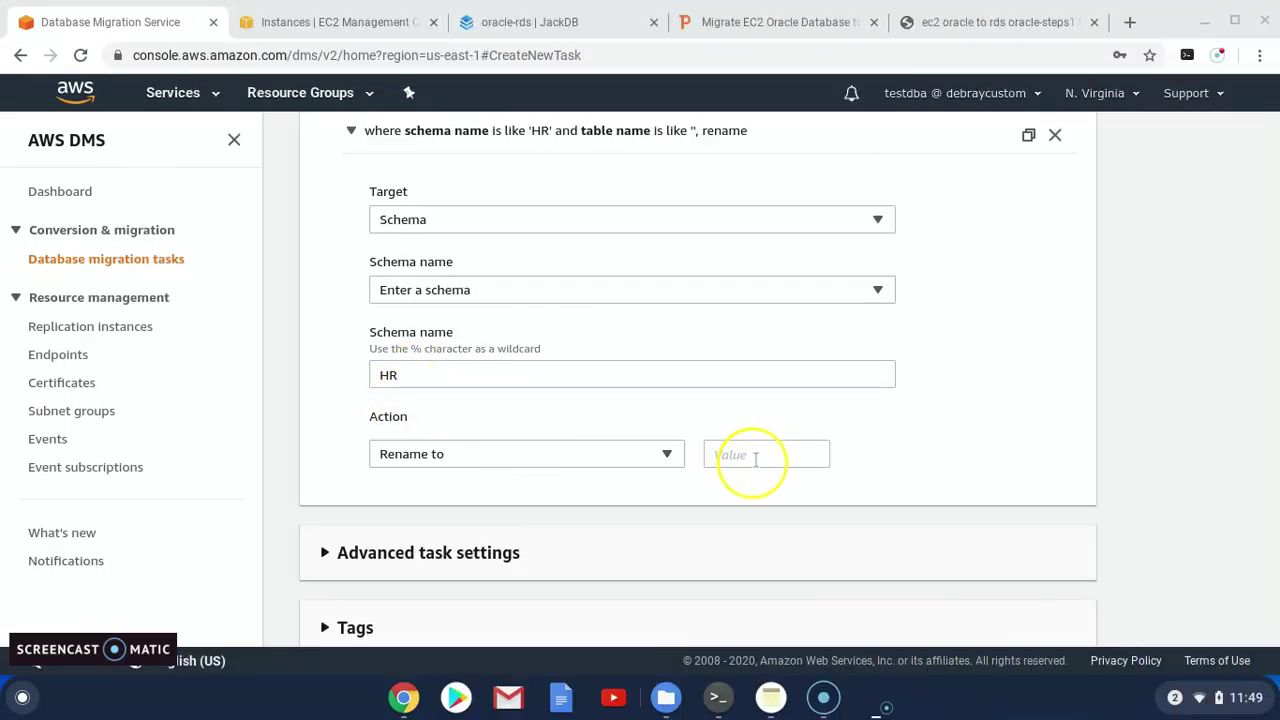
{"action": "left_click", "coordinate": [722, 453]}
{"action": "type", "text": "H"}
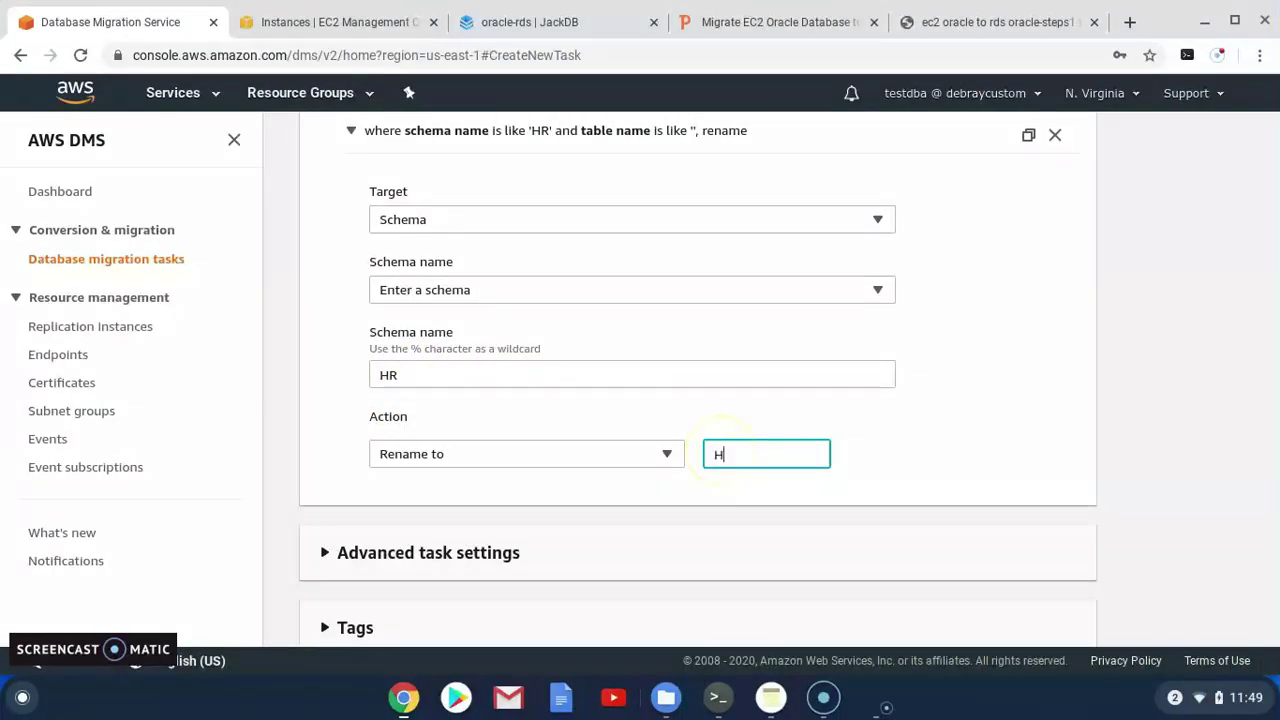
{"action": "type", "text": "R"}
{"action": "scroll", "coordinate": [569, 434], "scroll_direction": "down", "scroll_amount": 2}
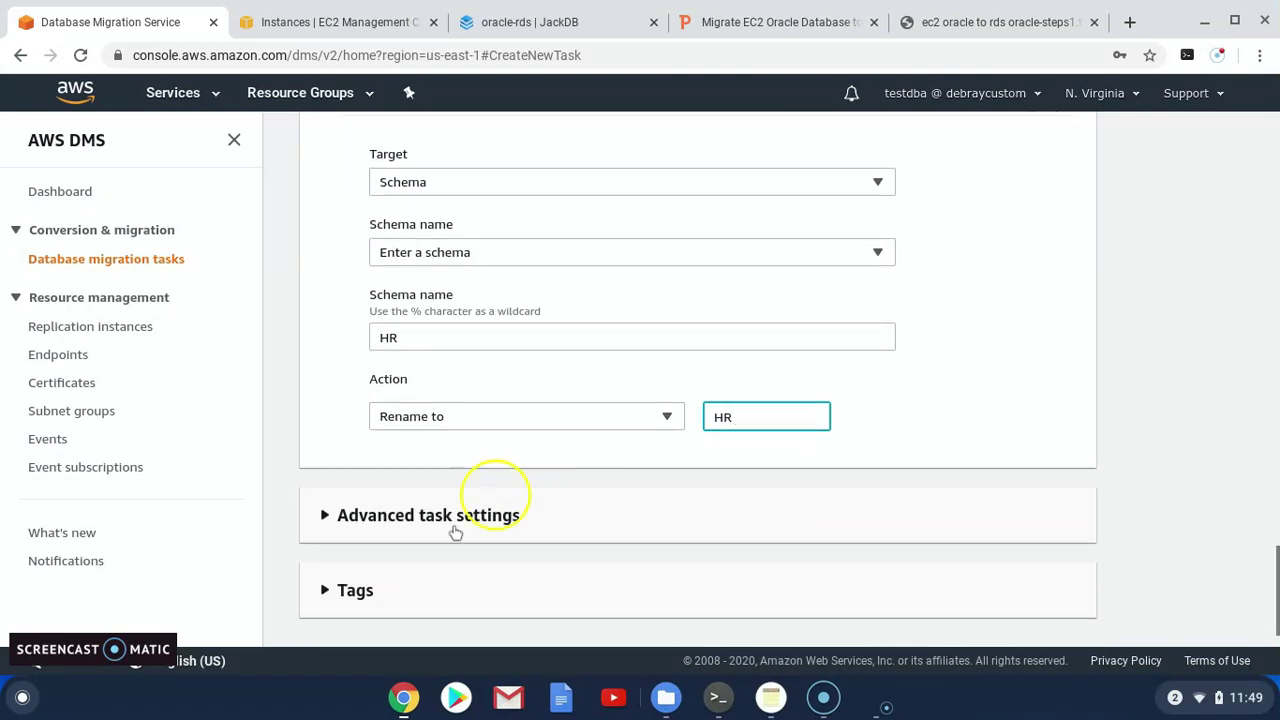
Review the Advanced task settings, leaving defaults, then collapse the section
{"action": "left_click", "coordinate": [330, 476]}
{"action": "scroll", "coordinate": [514, 483], "scroll_direction": "down", "scroll_amount": 3}
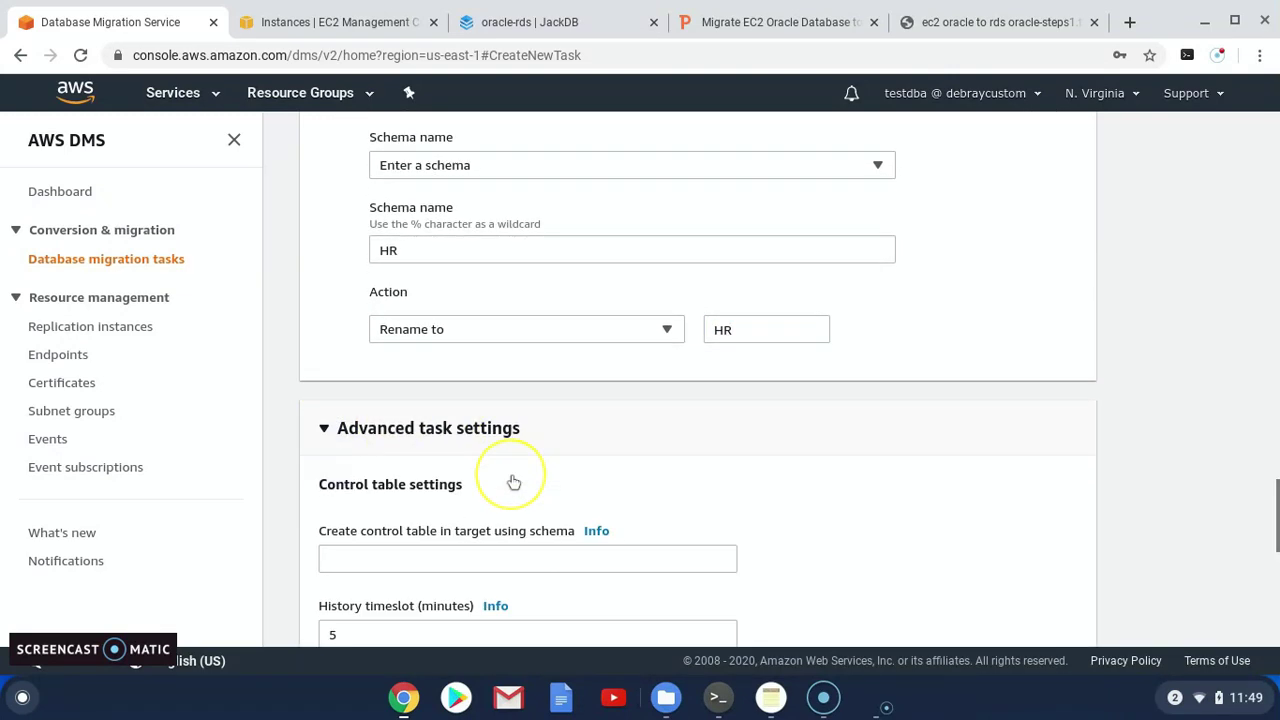
{"action": "scroll", "coordinate": [509, 492], "scroll_direction": "down", "scroll_amount": 1}
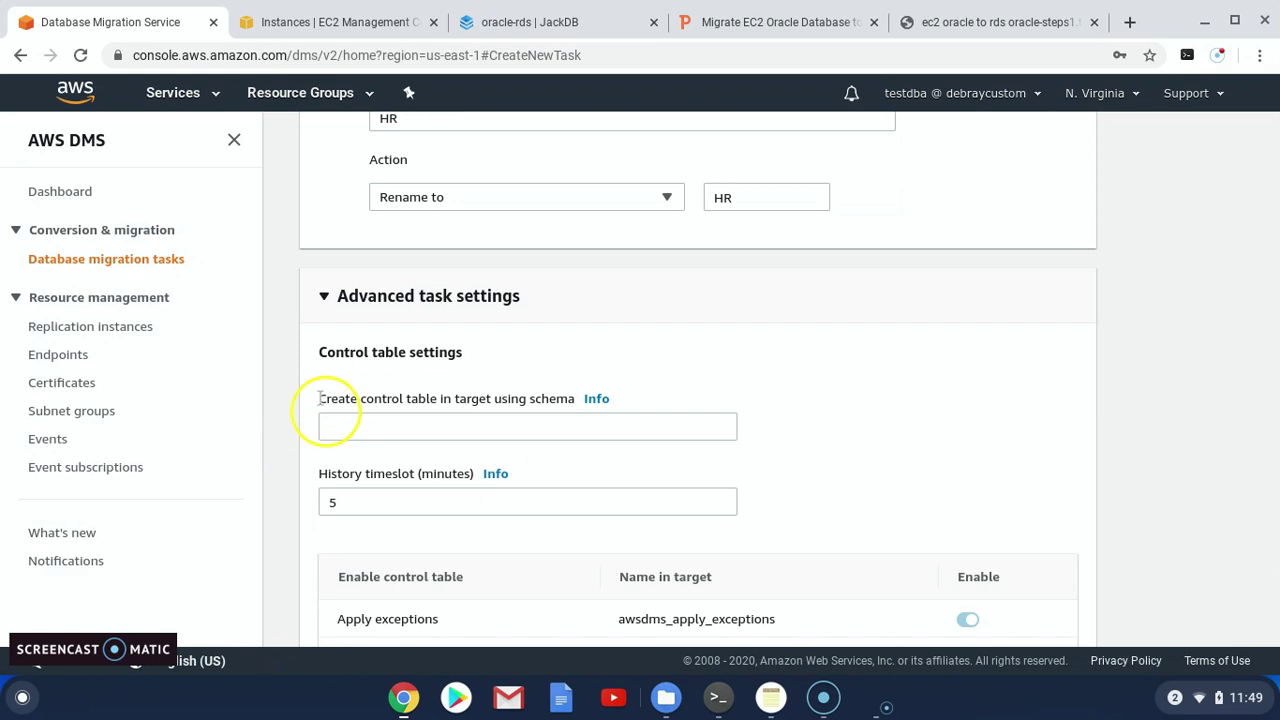
{"action": "scroll", "coordinate": [612, 452], "scroll_direction": "down", "scroll_amount": 1}
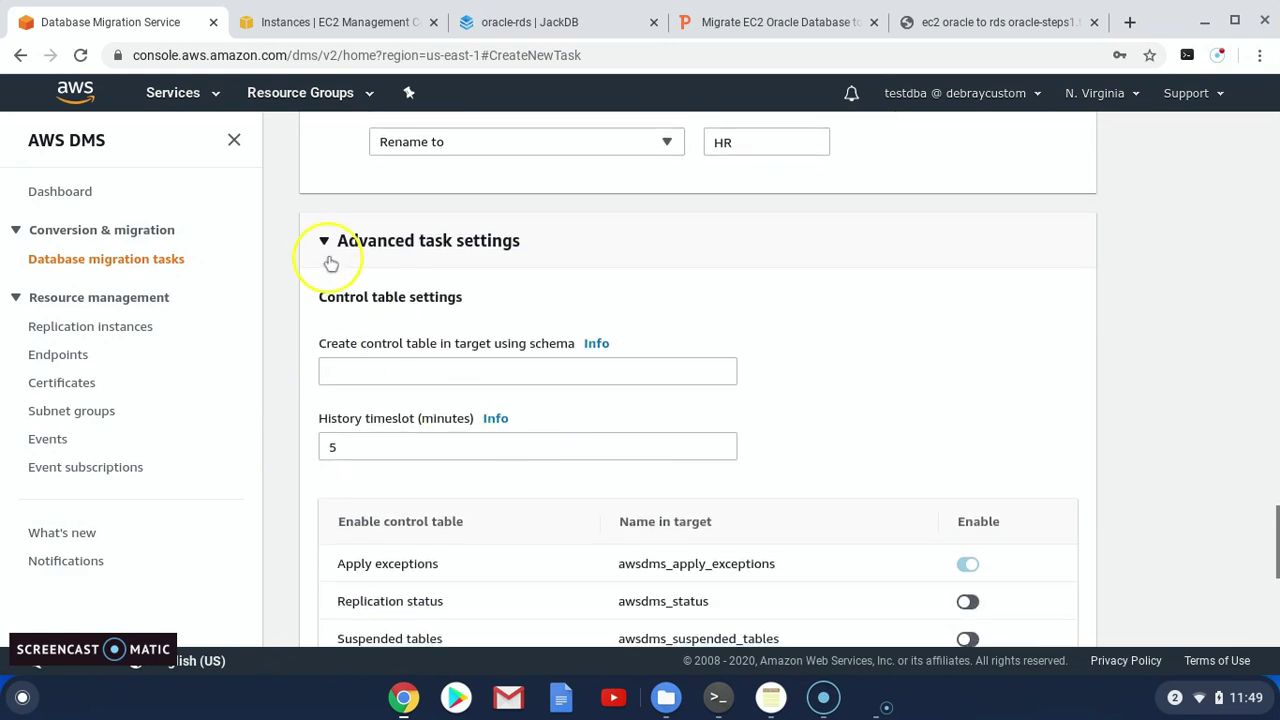
{"action": "left_click", "coordinate": [325, 241]}
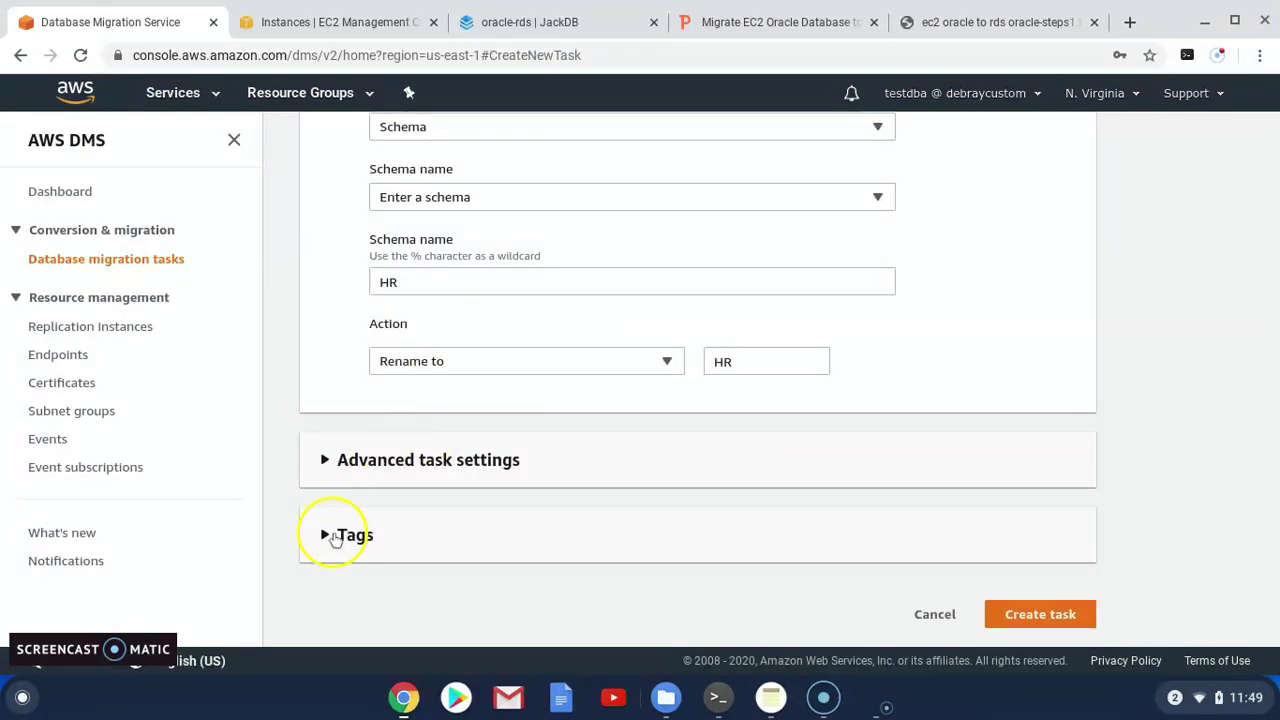
Create migration task ec2-rds-oracle and refresh the task list until it shows Creating
{"action": "left_click", "coordinate": [1040, 614]}
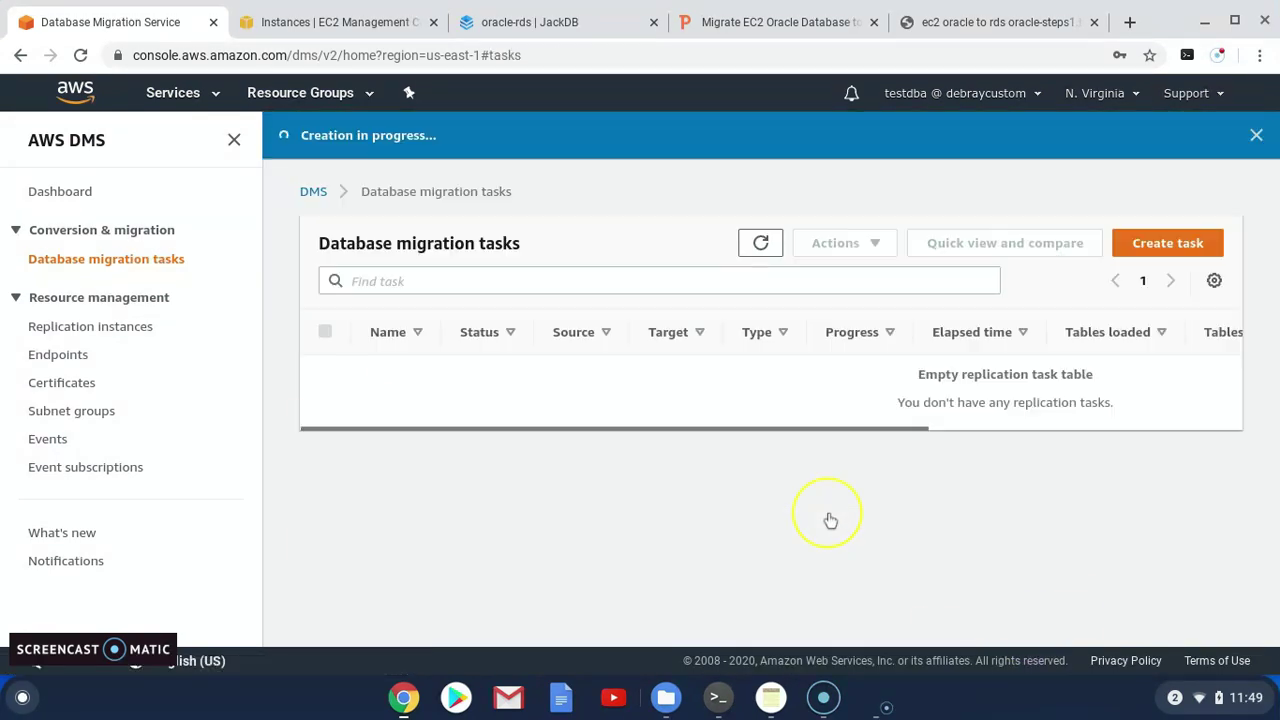
{"action": "left_click", "coordinate": [761, 243]}
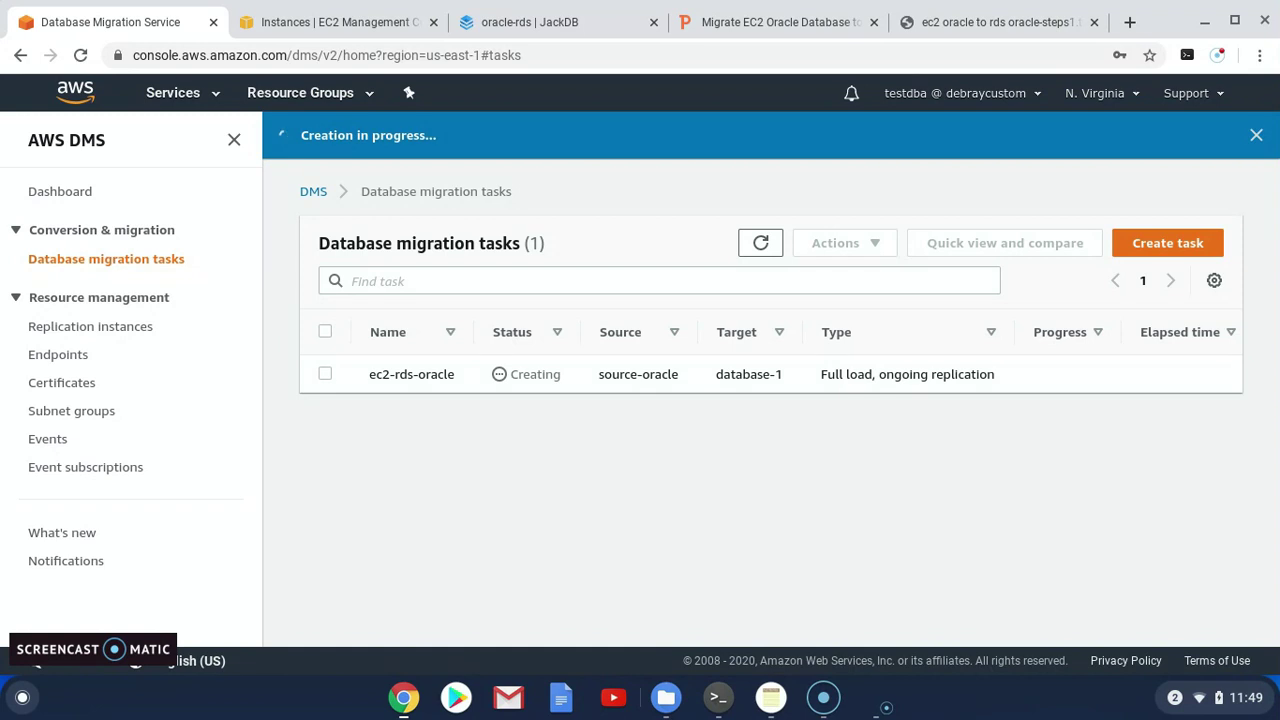
{"action": "left_click", "coordinate": [767, 247]}
{"action": "left_click", "coordinate": [756, 249]}
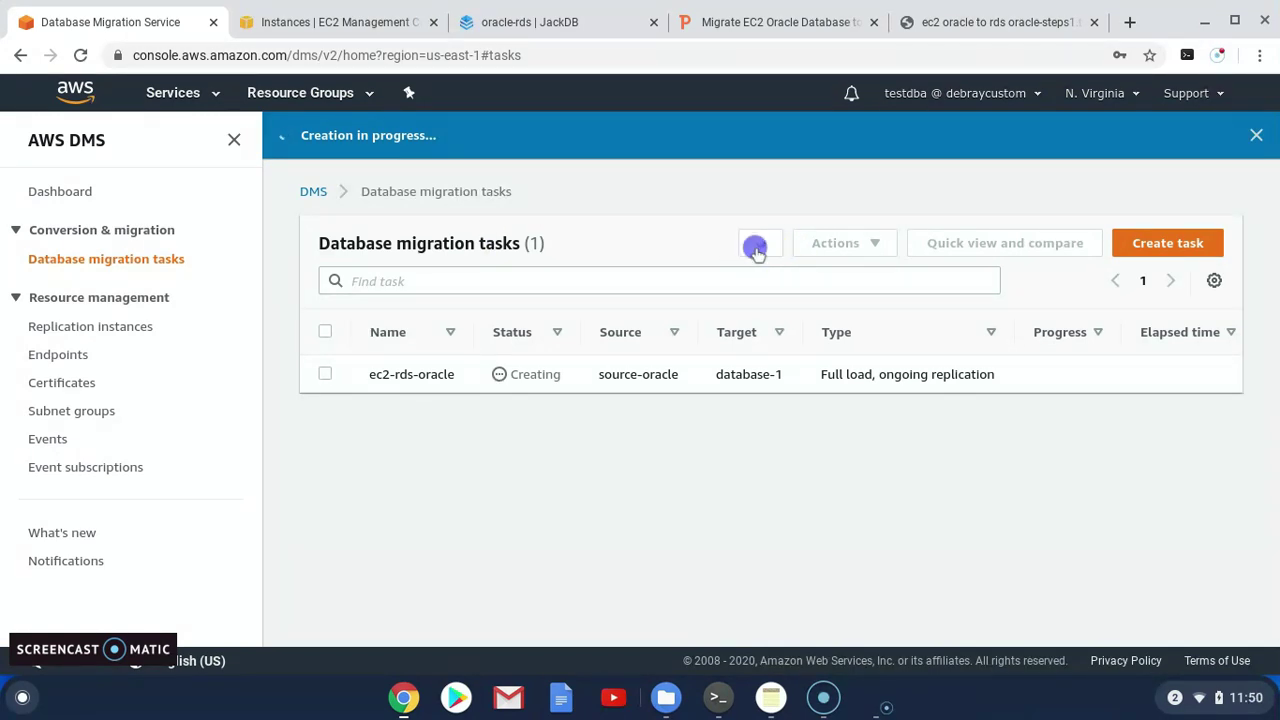
{"action": "left_click", "coordinate": [757, 248]}
{"action": "left_click", "coordinate": [758, 250]}
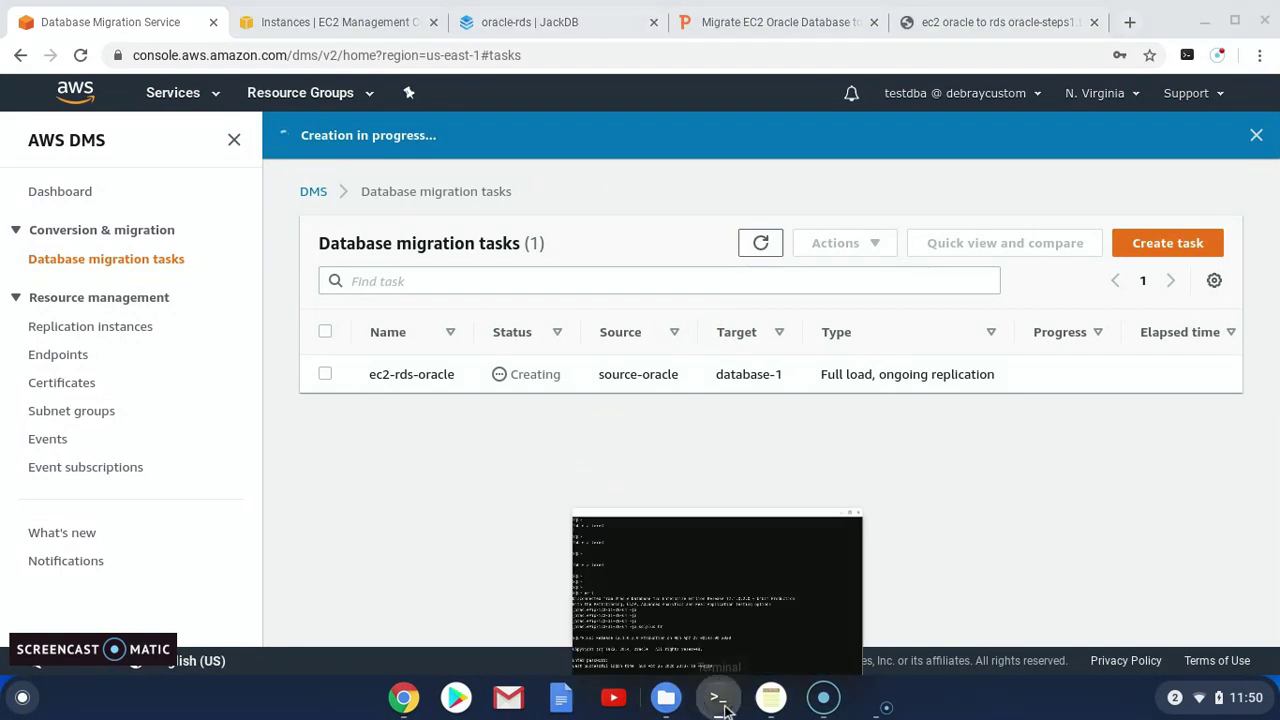
{"action": "left_click", "coordinate": [720, 700]}
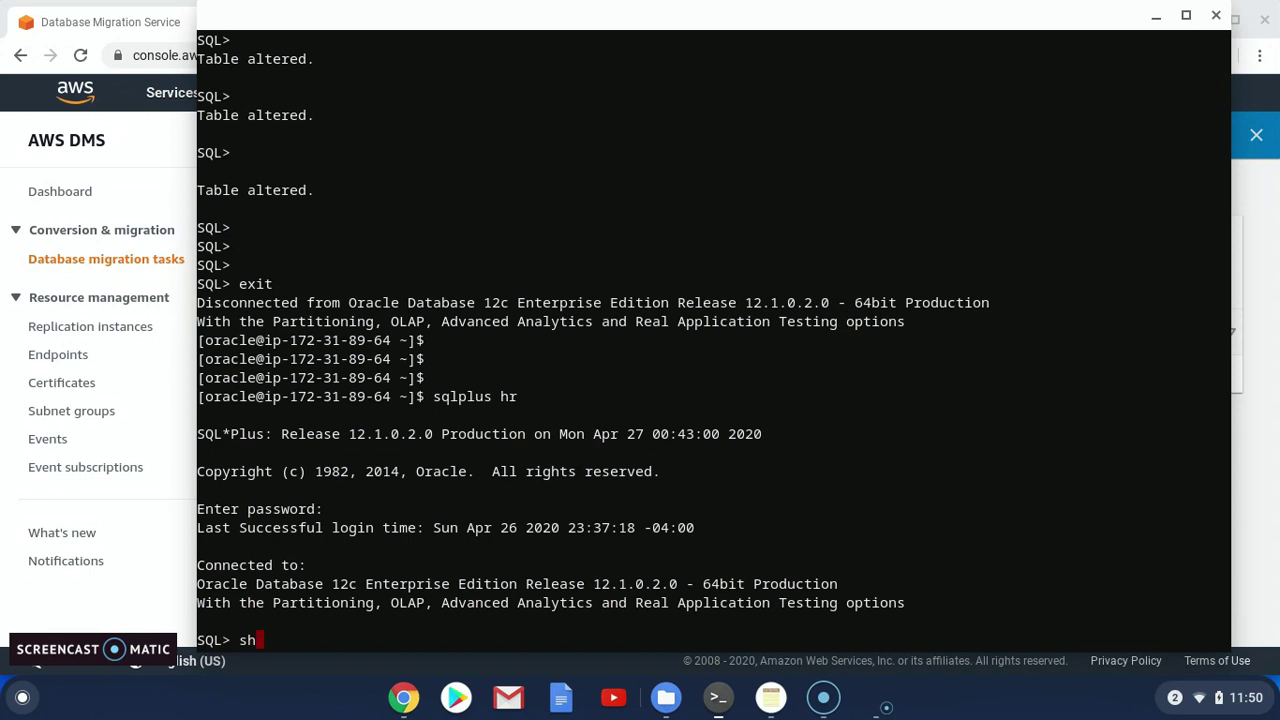
Run show user in SQL*Plus to confirm the session is connected as HR
{"action": "type", "text": "show user"}
{"action": "key", "text": "Return"}
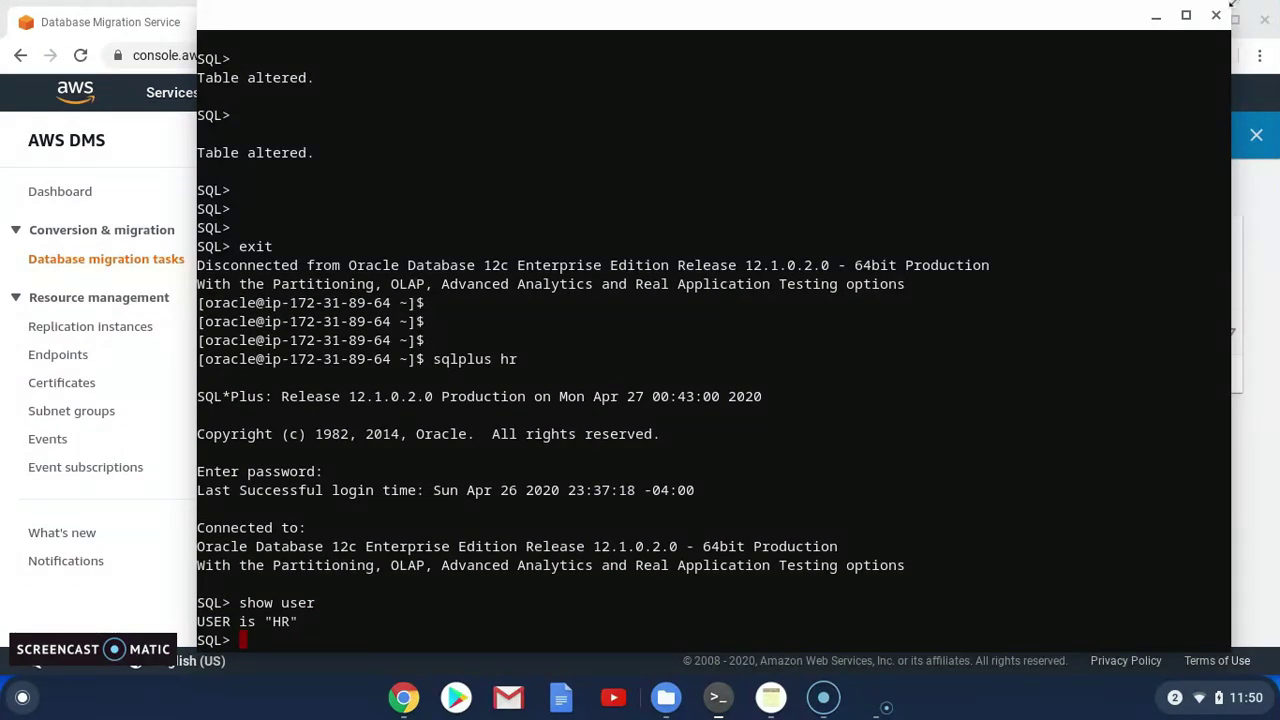
{"action": "left_click", "coordinate": [1151, 18]}
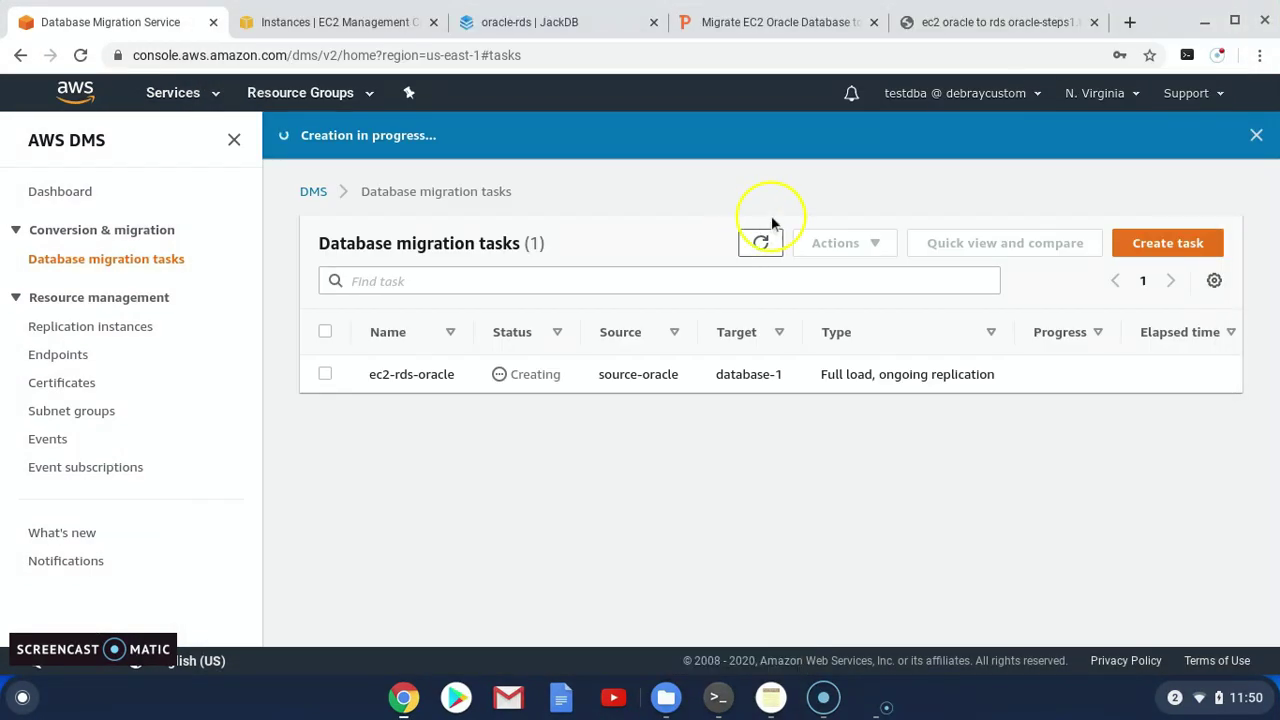
Check the DMS Events page for the task-created event, then return to ec2-rds-oracle in the task list
{"action": "left_click", "coordinate": [761, 244]}
{"action": "left_click", "coordinate": [763, 247]}
{"action": "left_click", "coordinate": [42, 440]}
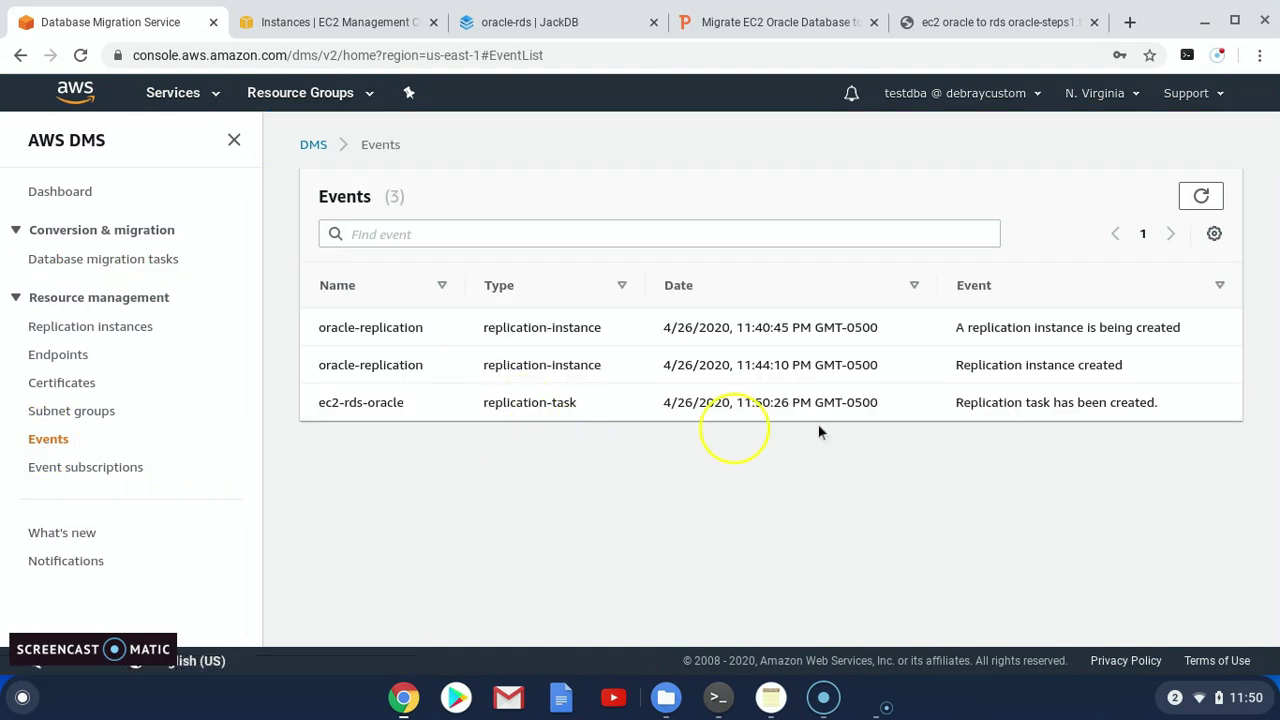
{"action": "left_click", "coordinate": [1201, 240]}
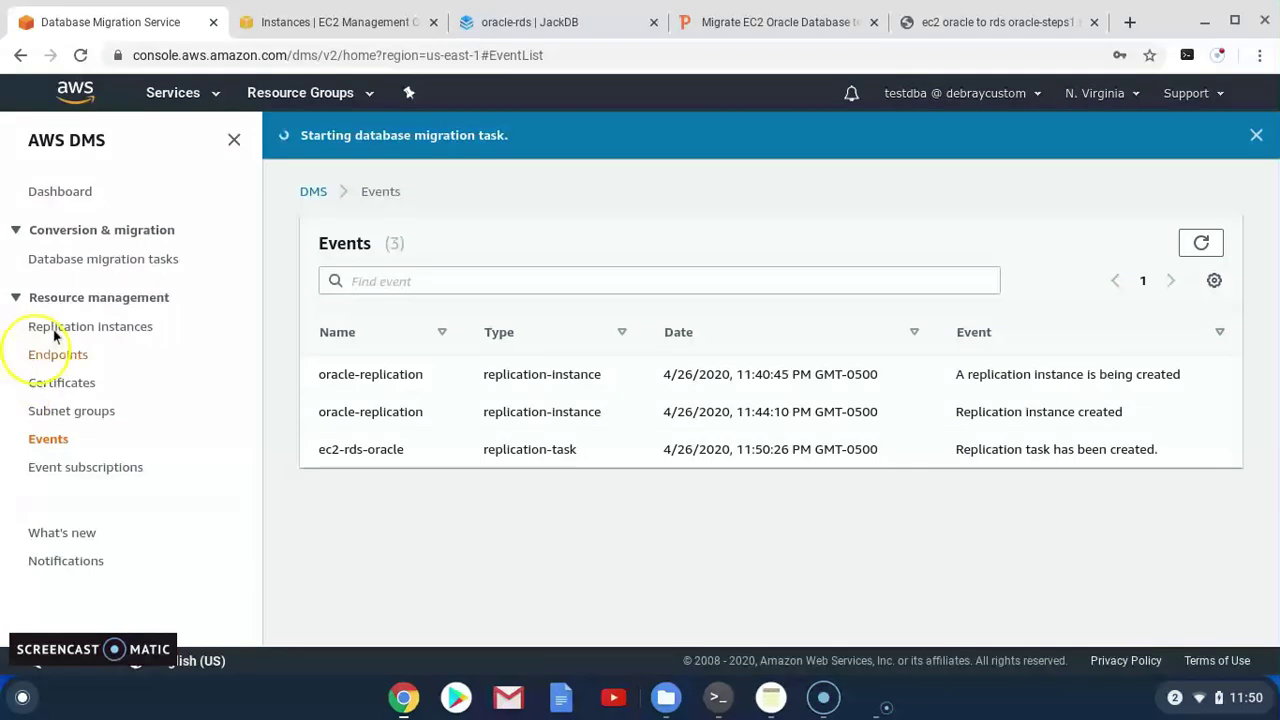
{"action": "left_click", "coordinate": [60, 259]}
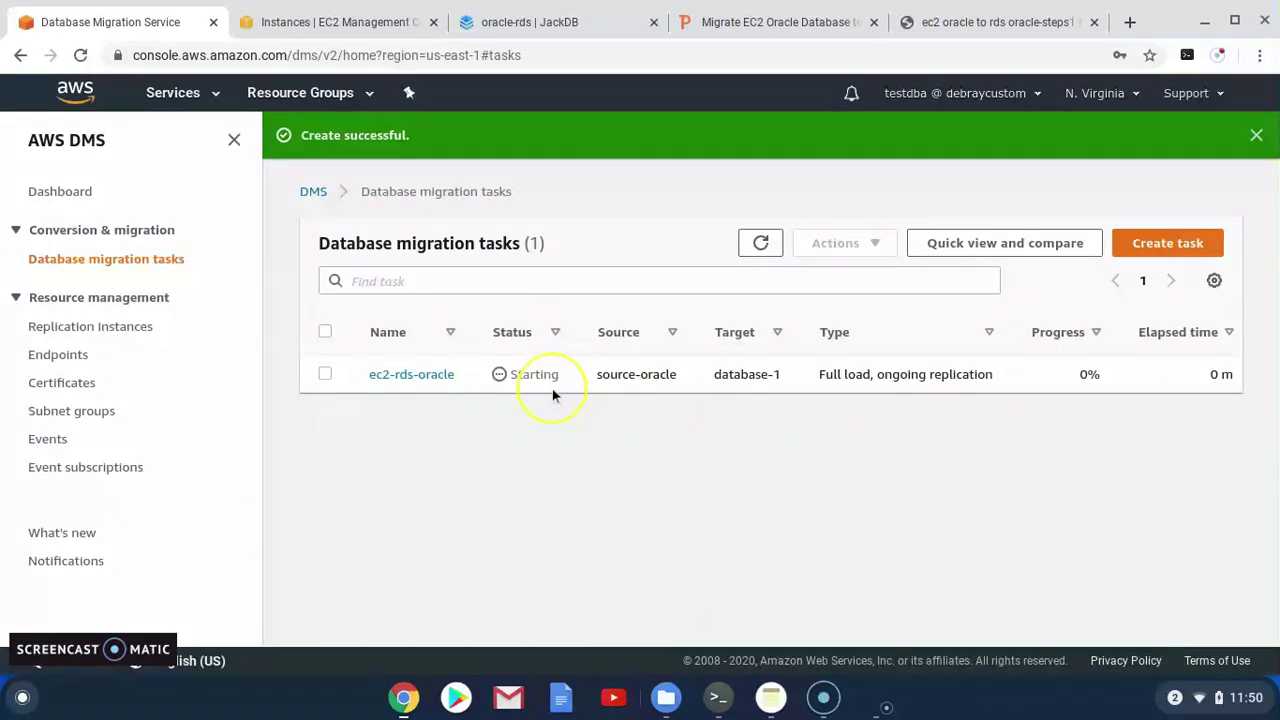
Inspect the ec2-rds-oracle task's table statistics, mapping rules and assessment results
{"action": "left_click", "coordinate": [760, 243]}
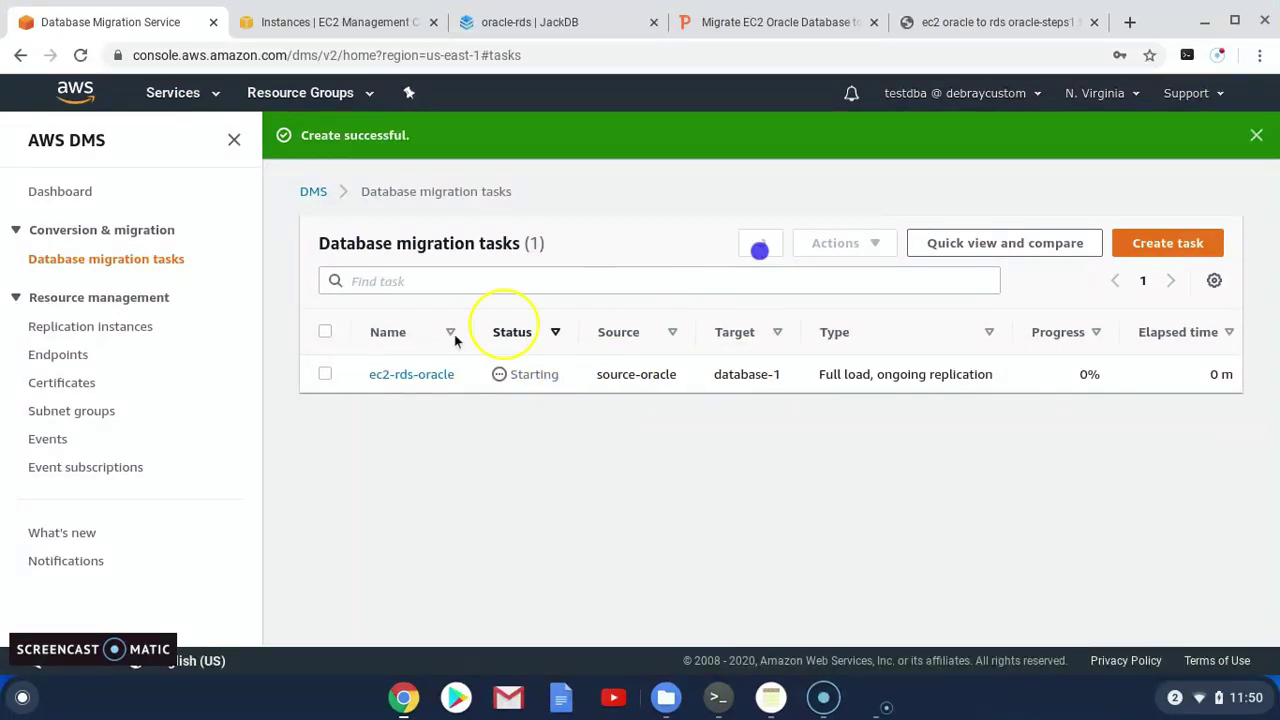
{"action": "left_click", "coordinate": [337, 374]}
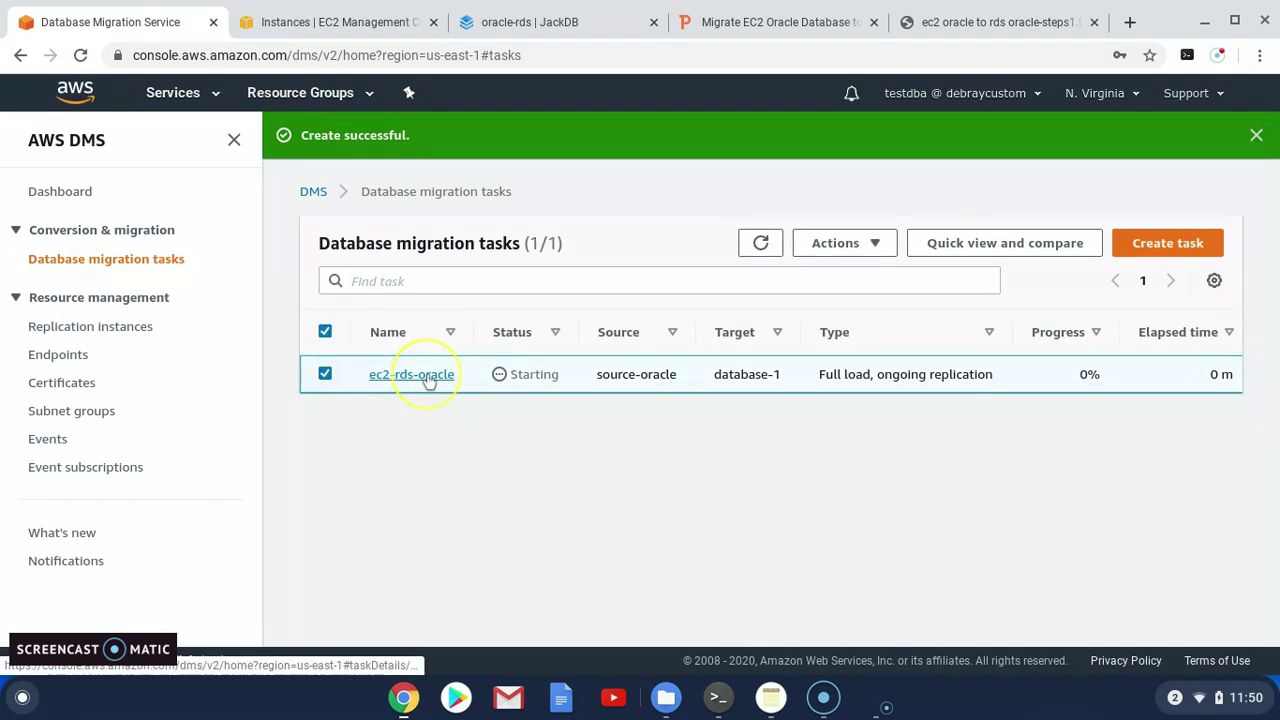
{"action": "left_click", "coordinate": [428, 376]}
{"action": "scroll", "coordinate": [571, 420], "scroll_direction": "down", "scroll_amount": 1}
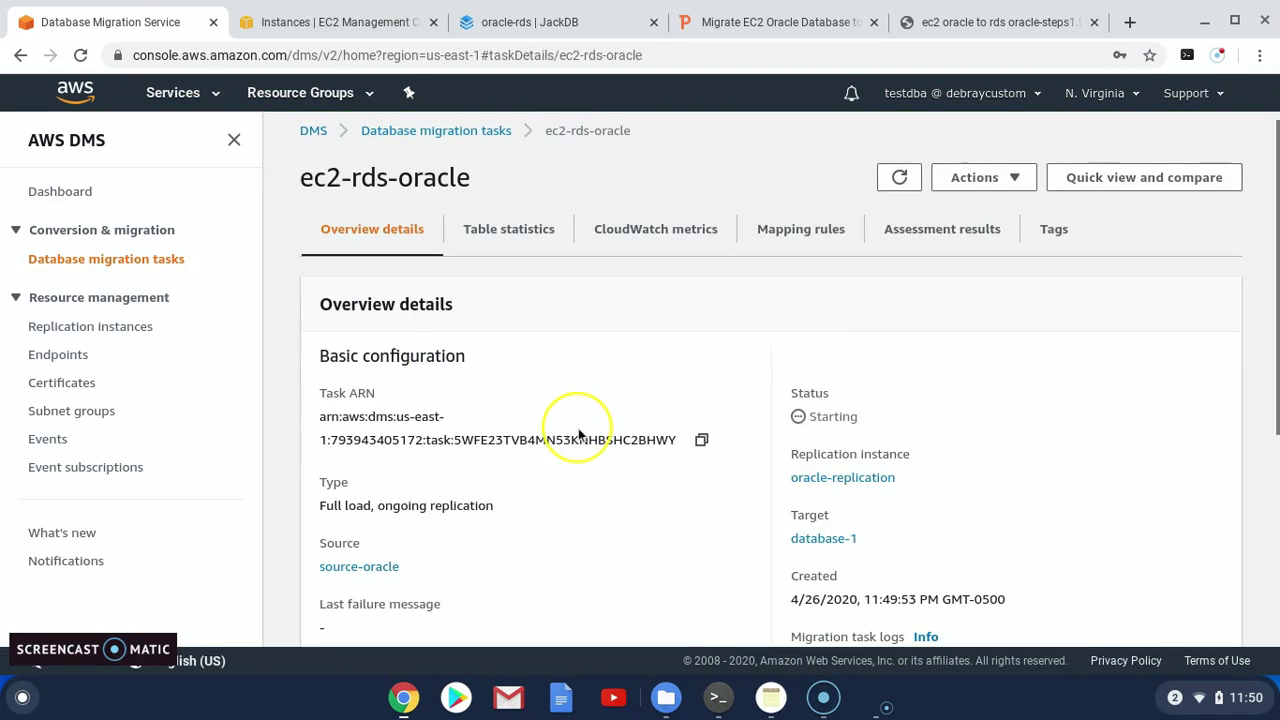
{"action": "left_click", "coordinate": [508, 230]}
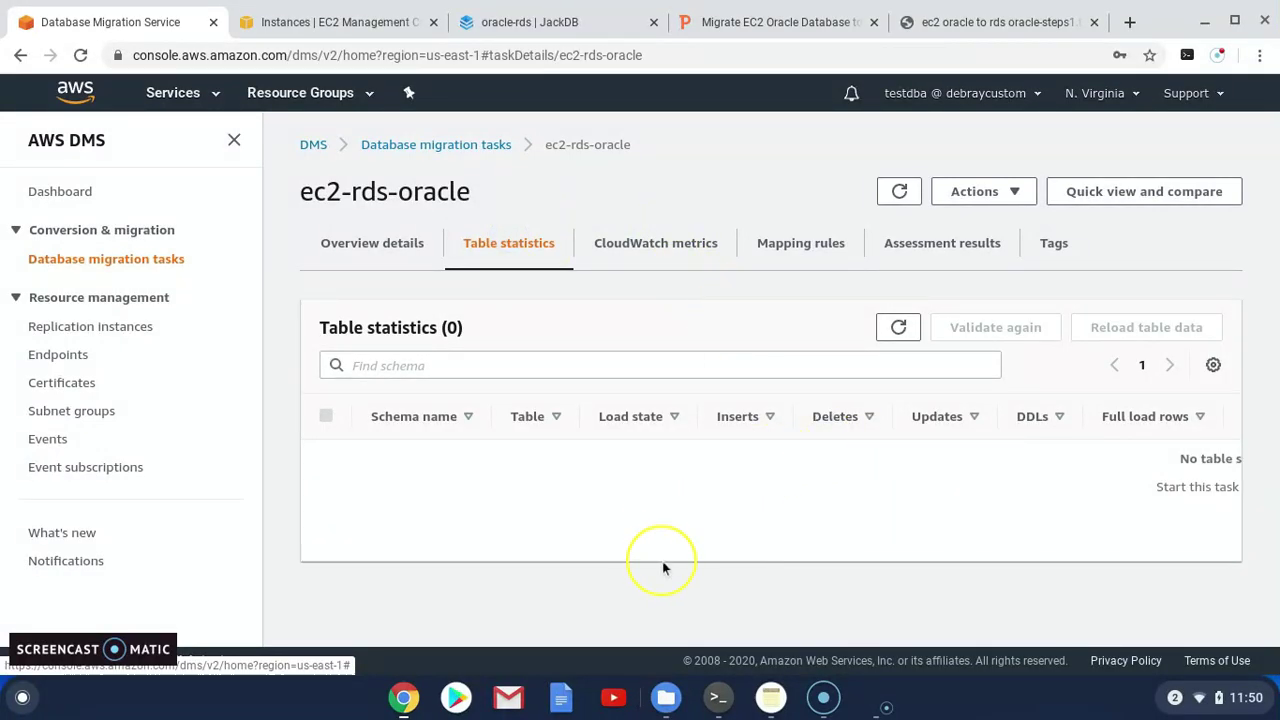
{"action": "left_click", "coordinate": [797, 246]}
{"action": "left_click", "coordinate": [948, 245]}
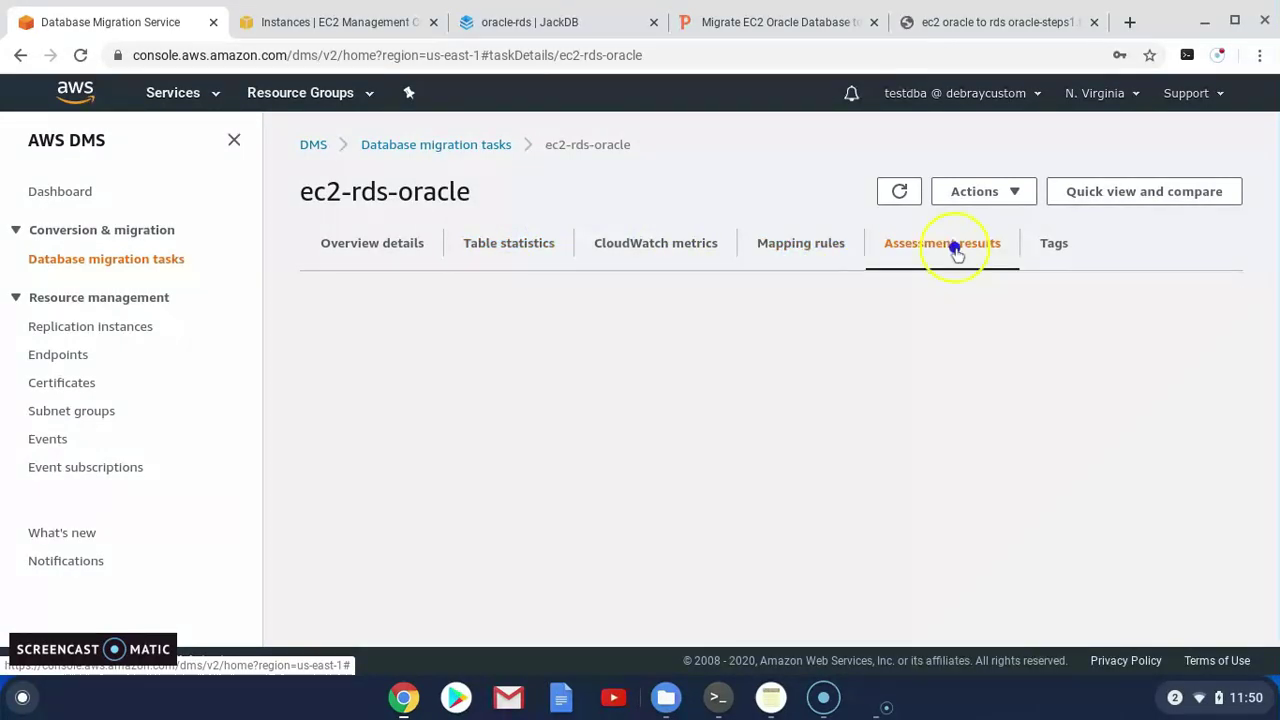
{"action": "left_click", "coordinate": [336, 256]}
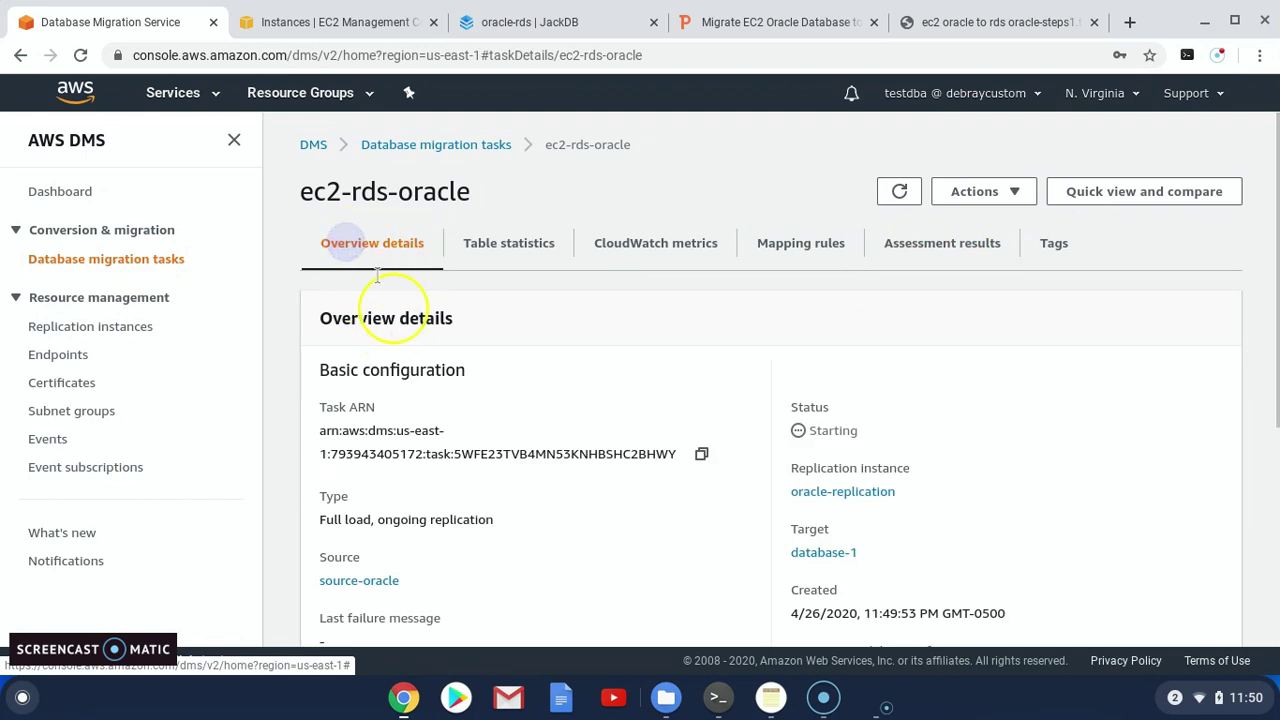
{"action": "left_click", "coordinate": [418, 148]}
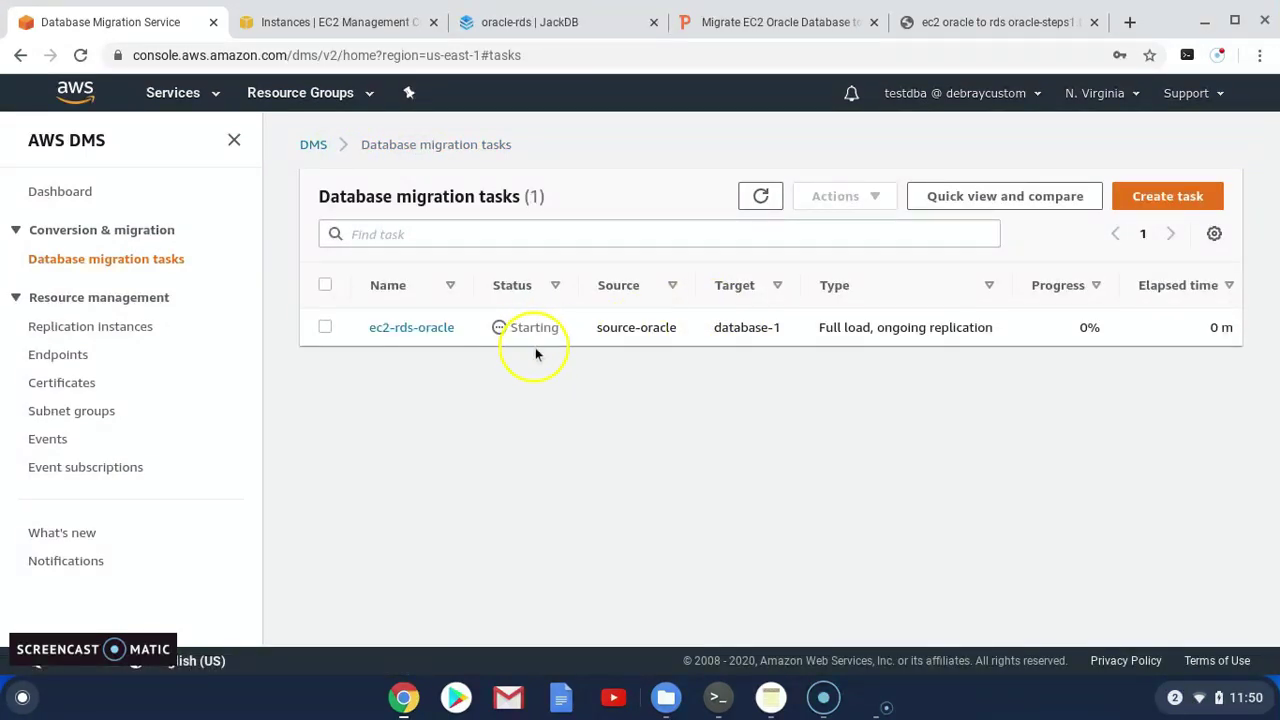
Select ec2-rds-oracle in the task list and refresh repeatedly to track its status
{"action": "left_click", "coordinate": [328, 327]}
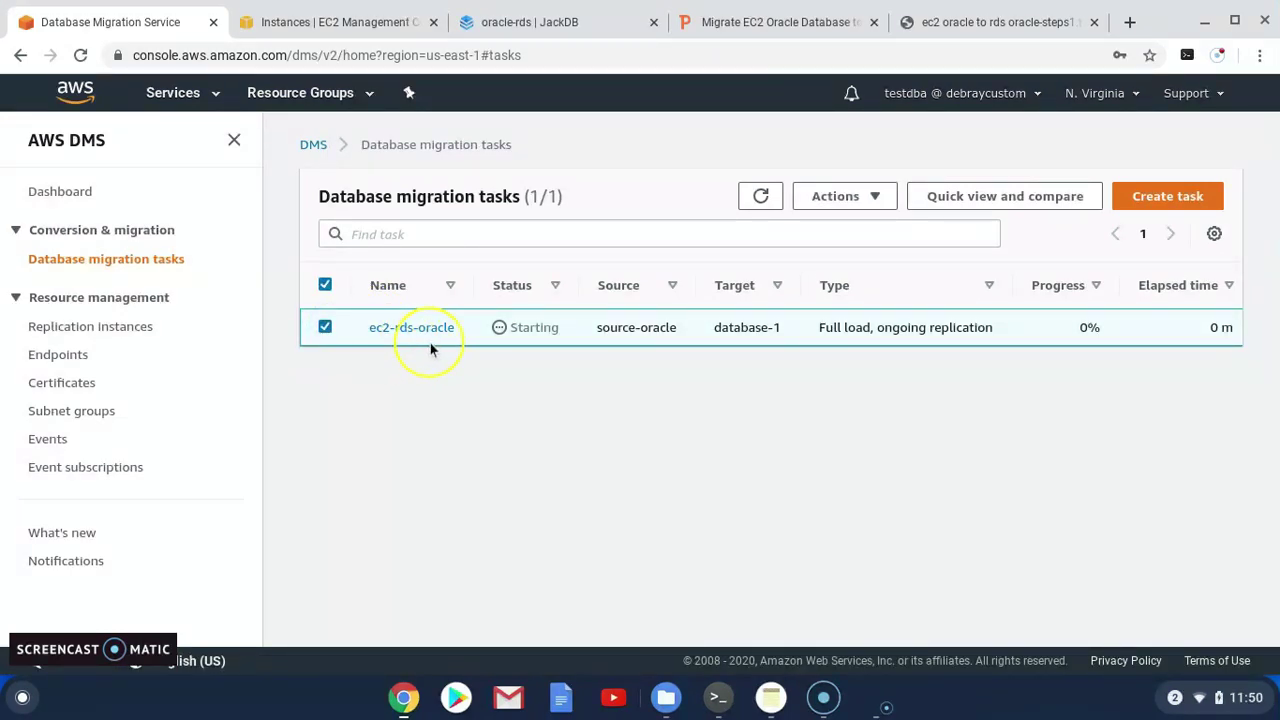
{"action": "left_click_drag", "start_coordinate": [430, 343], "coordinate": [638, 353]}
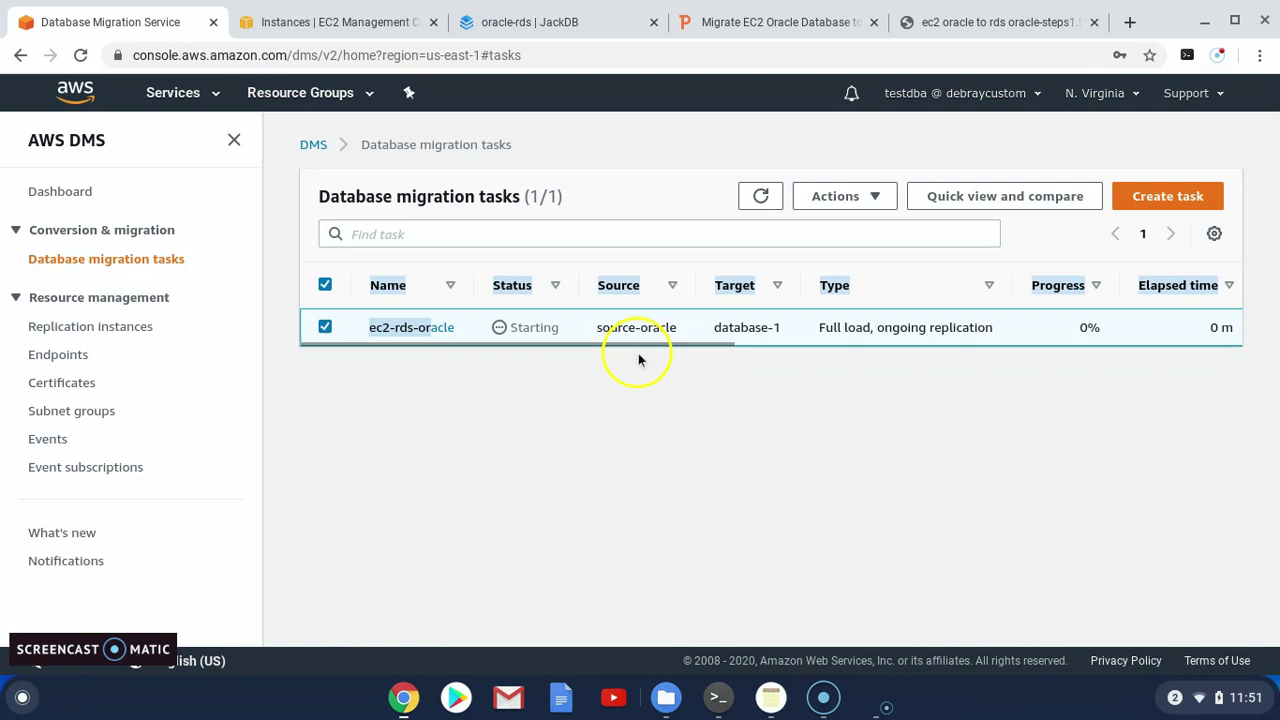
{"action": "left_click", "coordinate": [688, 342]}
{"action": "left_click", "coordinate": [760, 196]}
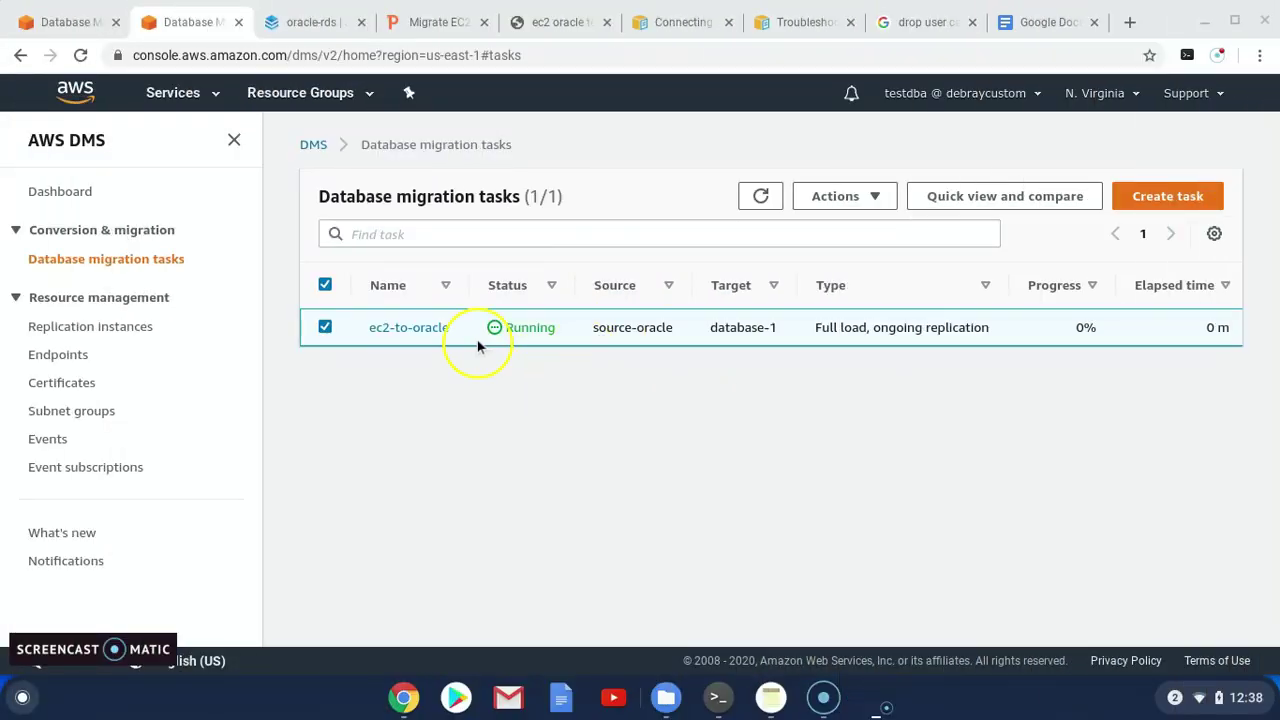
{"action": "left_click_drag", "start_coordinate": [464, 341], "coordinate": [929, 357]}
{"action": "left_click_drag", "start_coordinate": [812, 397], "coordinate": [1090, 350]}
{"action": "left_click", "coordinate": [1064, 381]}
{"action": "scroll", "coordinate": [1064, 341], "scroll_direction": "right", "scroll_amount": 10}
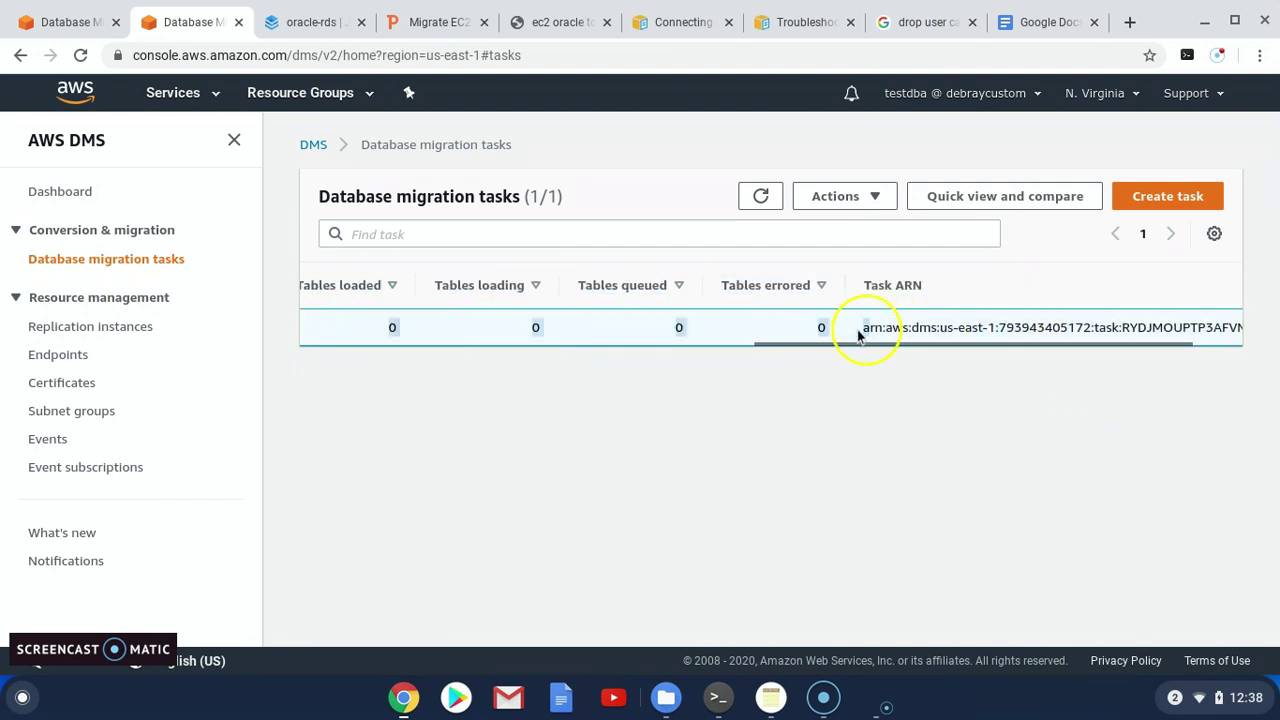
{"action": "left_click", "coordinate": [760, 196]}
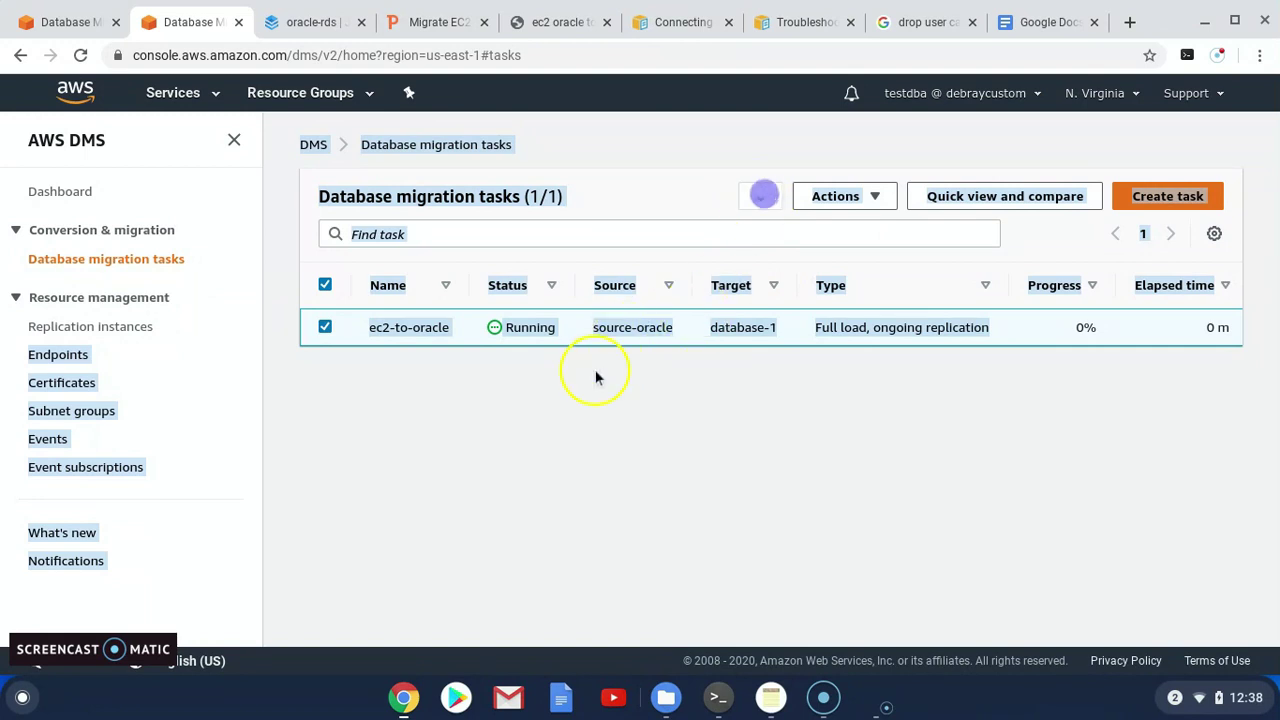
{"action": "left_click", "coordinate": [594, 372]}
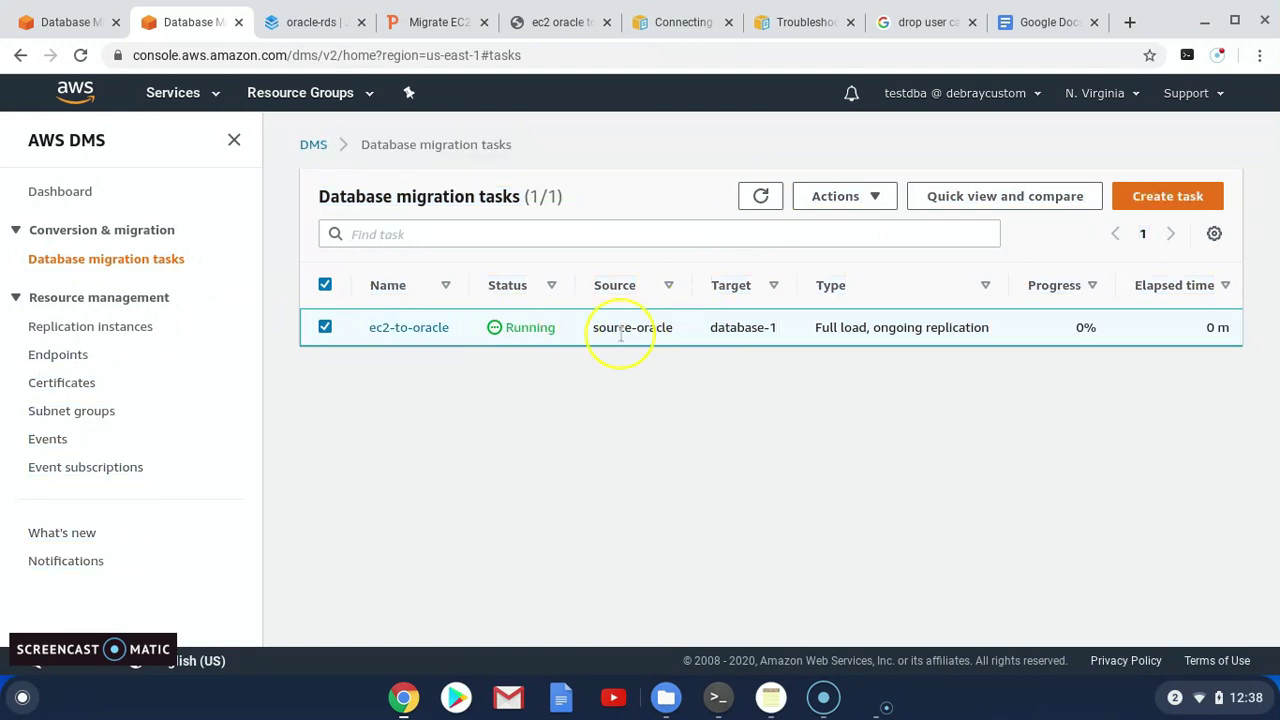
{"action": "left_click_drag", "start_coordinate": [884, 330], "coordinate": [1100, 337]}
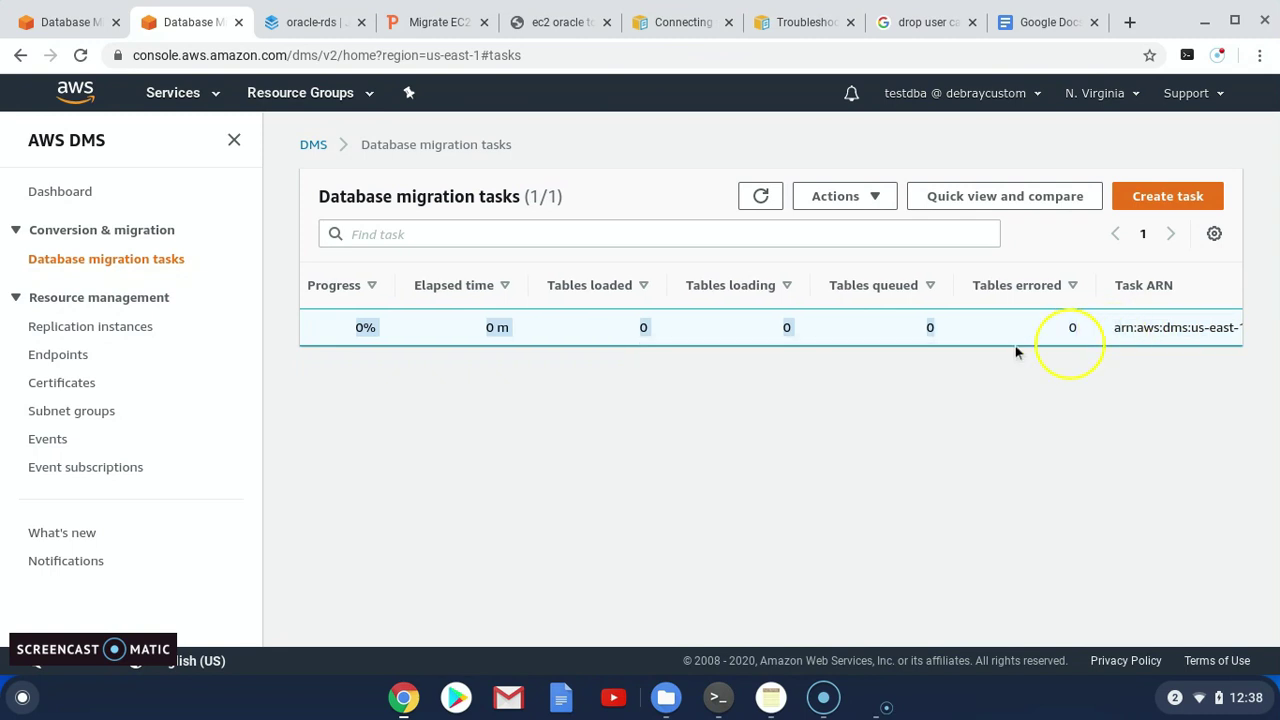
{"action": "left_click", "coordinate": [762, 196]}
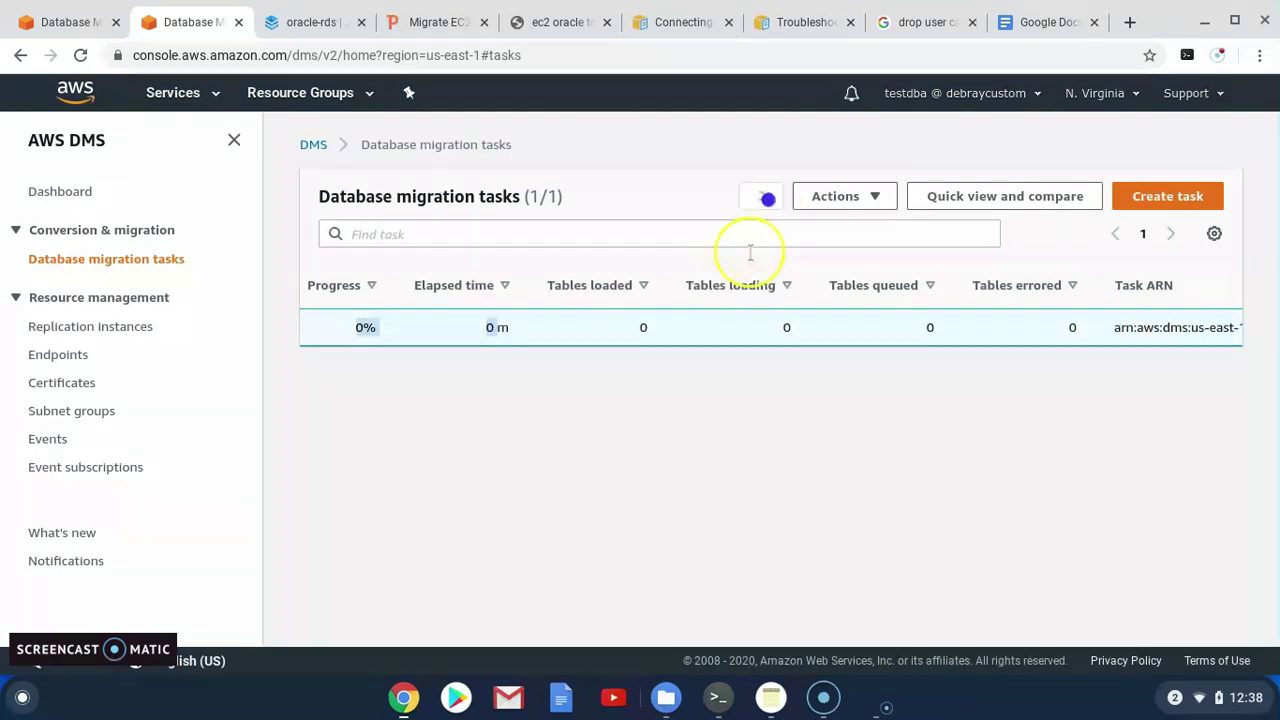
Open the ec2-to-oracle task's Table statistics, showing seven completed HR tables
{"action": "left_click", "coordinate": [311, 144]}
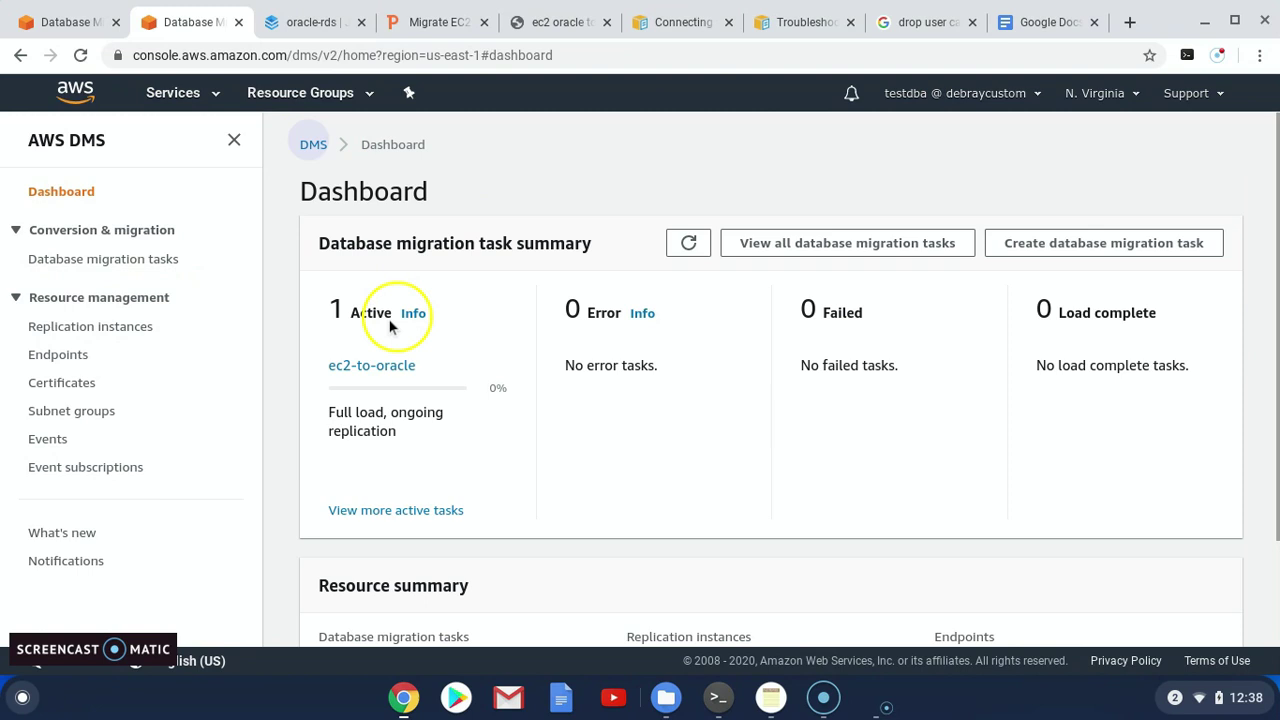
{"action": "left_click", "coordinate": [400, 315]}
{"action": "left_click", "coordinate": [443, 327]}
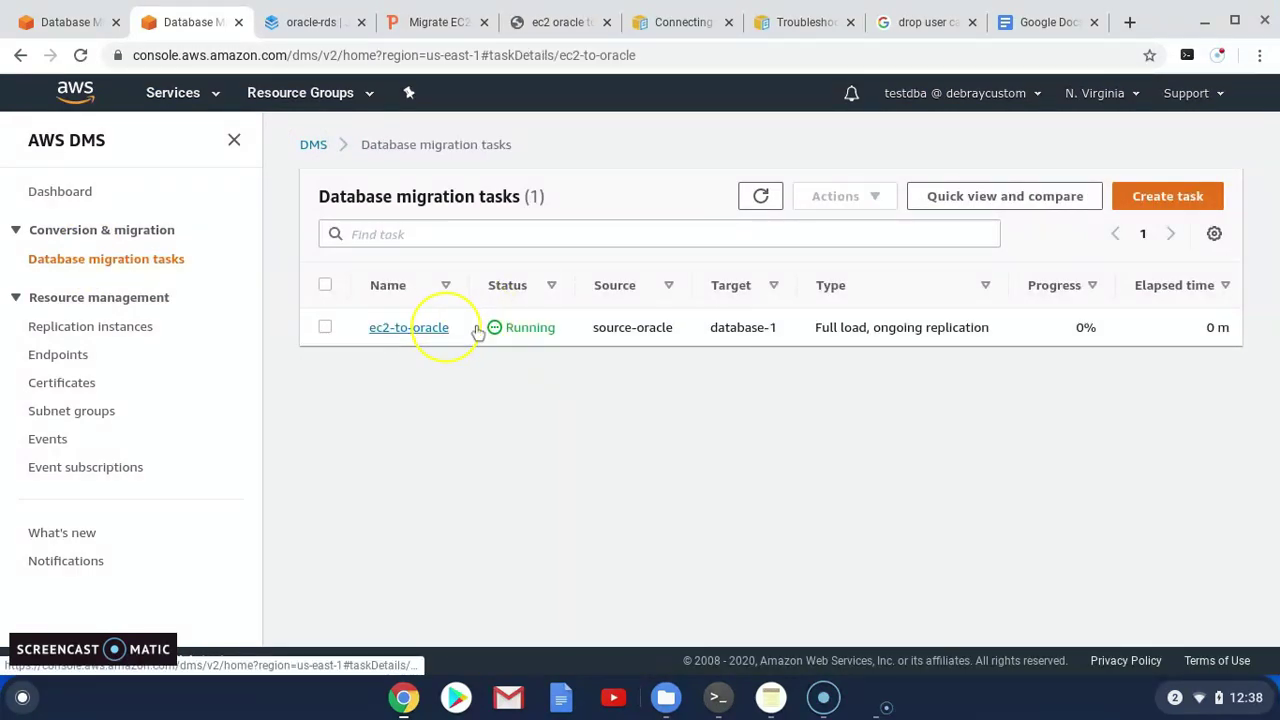
{"action": "left_click", "coordinate": [508, 243]}
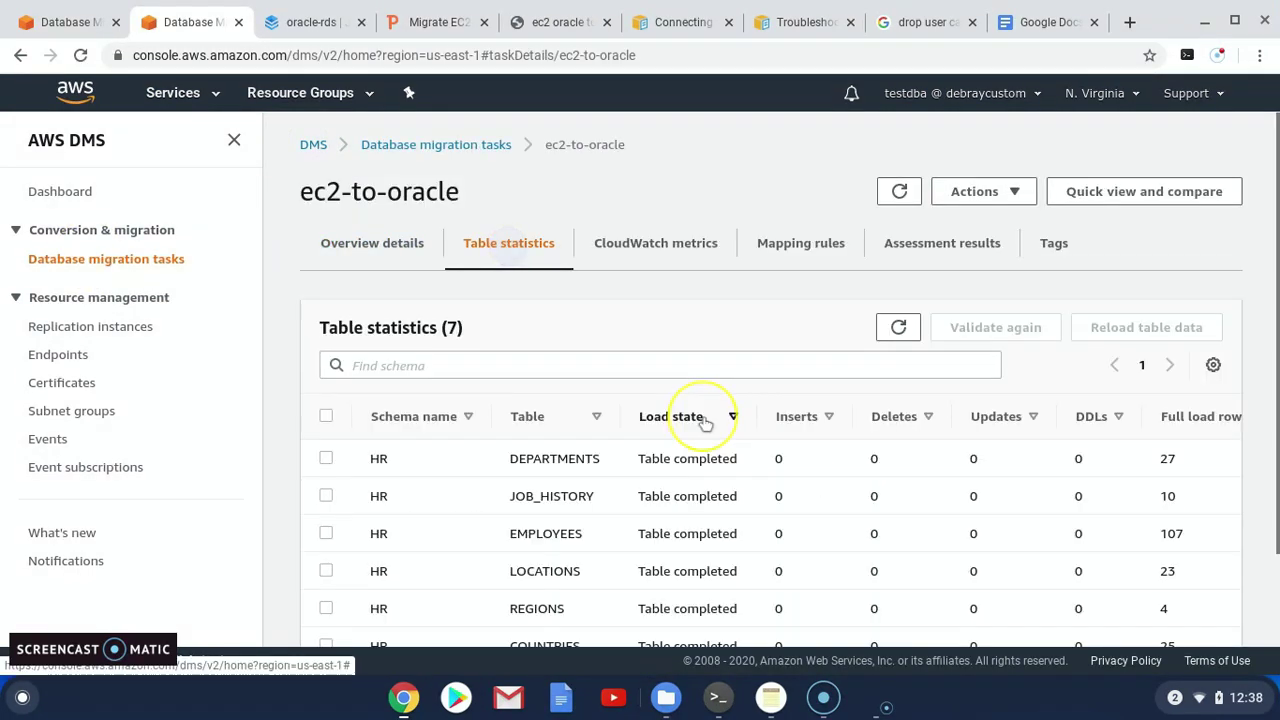
Refresh the ec2-to-oracle table statistics several times
{"action": "scroll", "coordinate": [705, 424], "scroll_direction": "down", "scroll_amount": 1}
{"action": "scroll", "coordinate": [705, 424], "scroll_direction": "down", "scroll_amount": 2}
{"action": "left_click", "coordinate": [900, 215]}
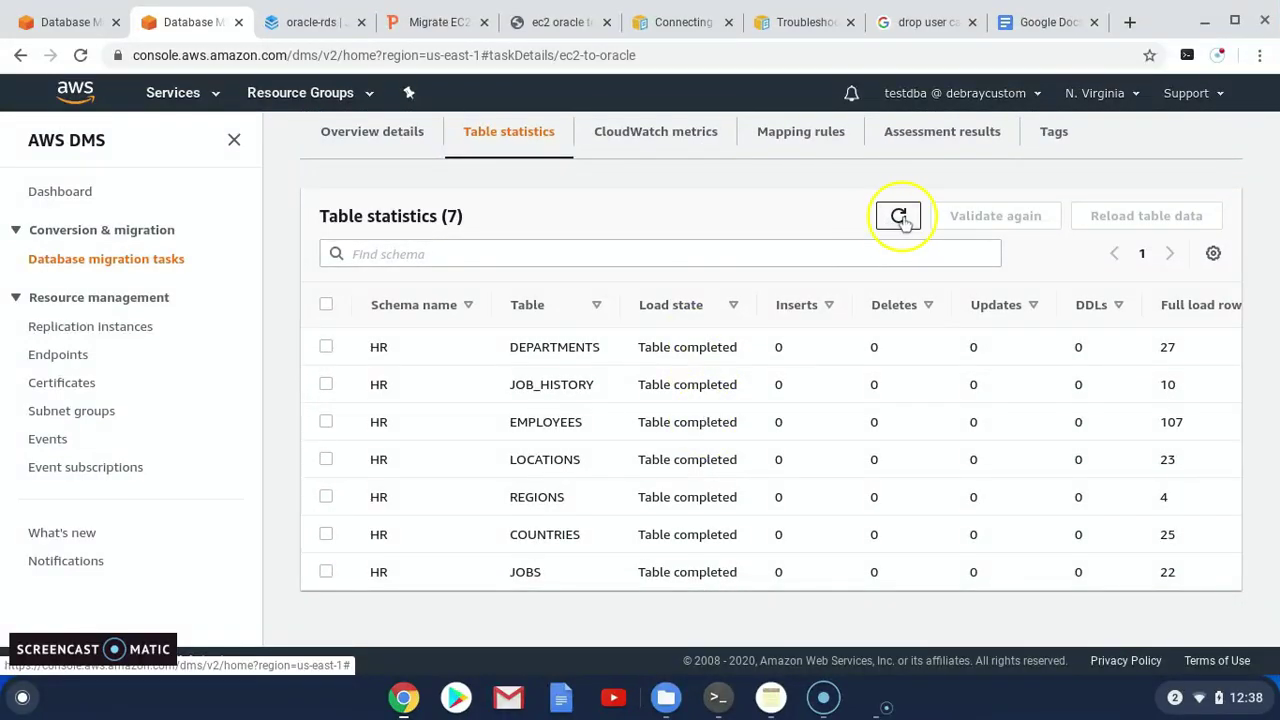
{"action": "left_click", "coordinate": [901, 220]}
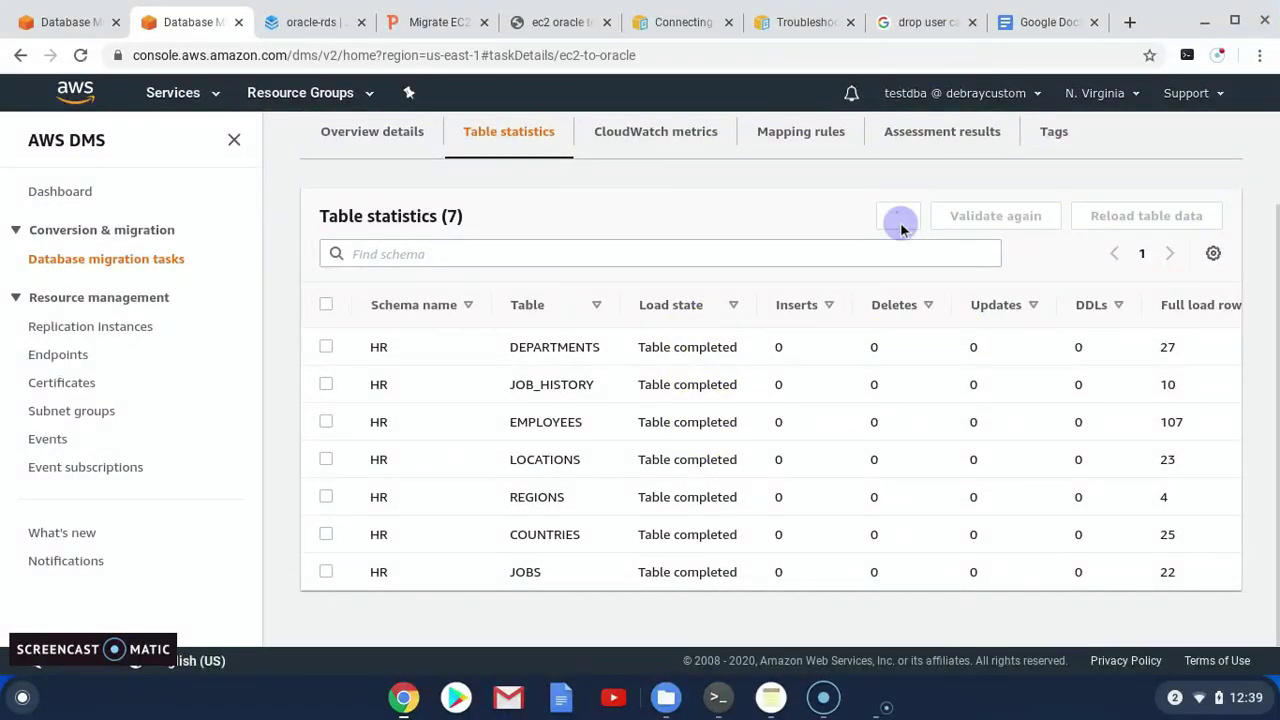
{"action": "left_click", "coordinate": [900, 220]}
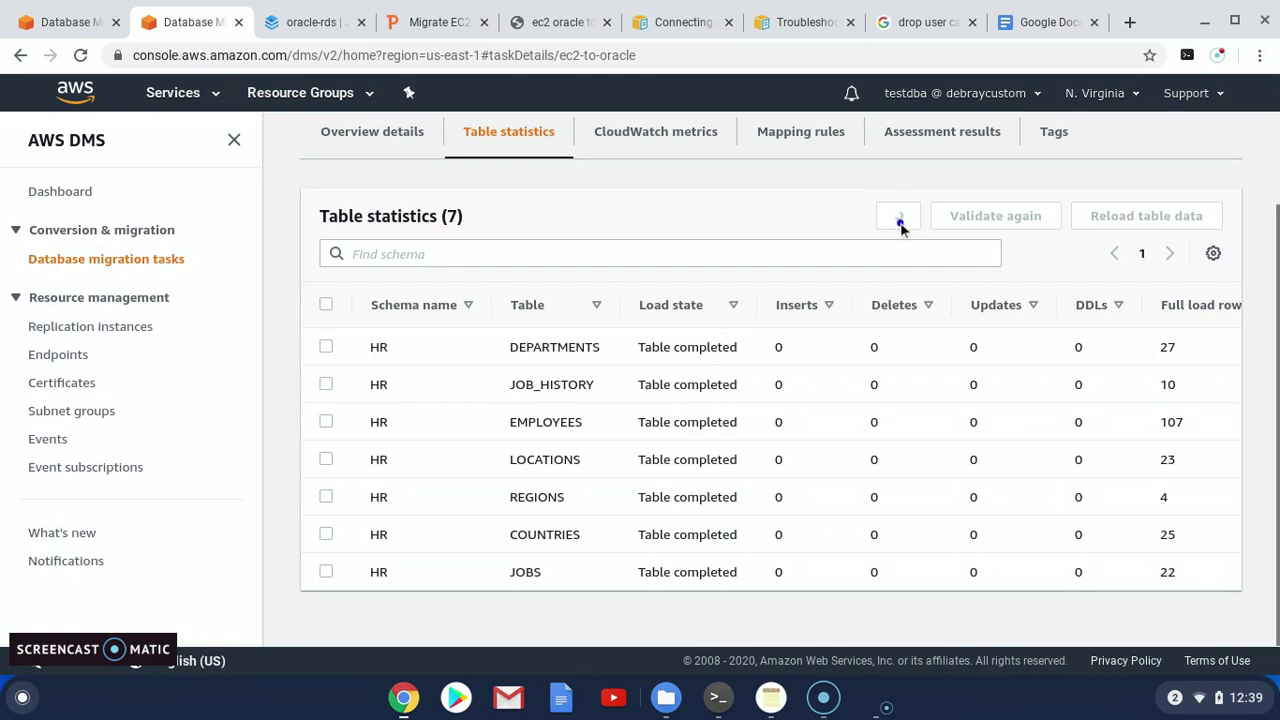
Reopen ec2-to-oracle from the Dashboard and recheck its per-table load statistics
{"action": "scroll", "coordinate": [390, 148], "scroll_direction": "up", "scroll_amount": 2}
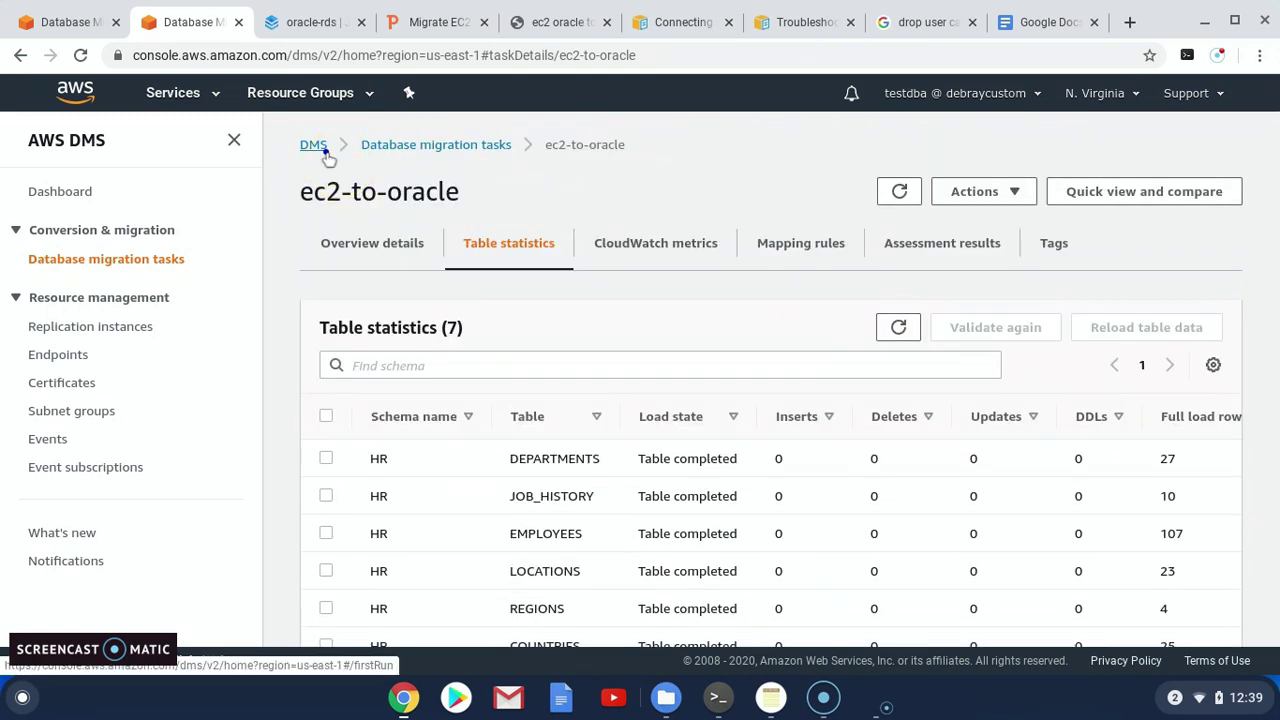
{"action": "left_click", "coordinate": [312, 144]}
{"action": "left_click", "coordinate": [150, 258]}
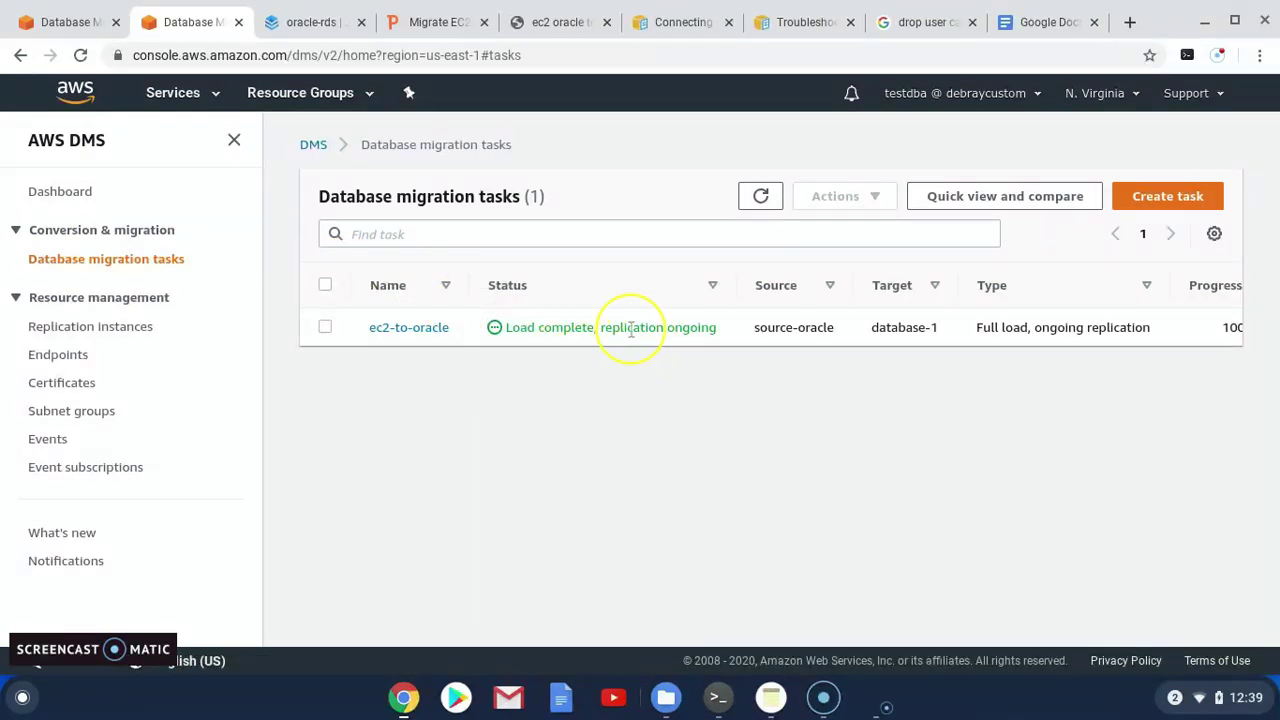
{"action": "left_click", "coordinate": [400, 328]}
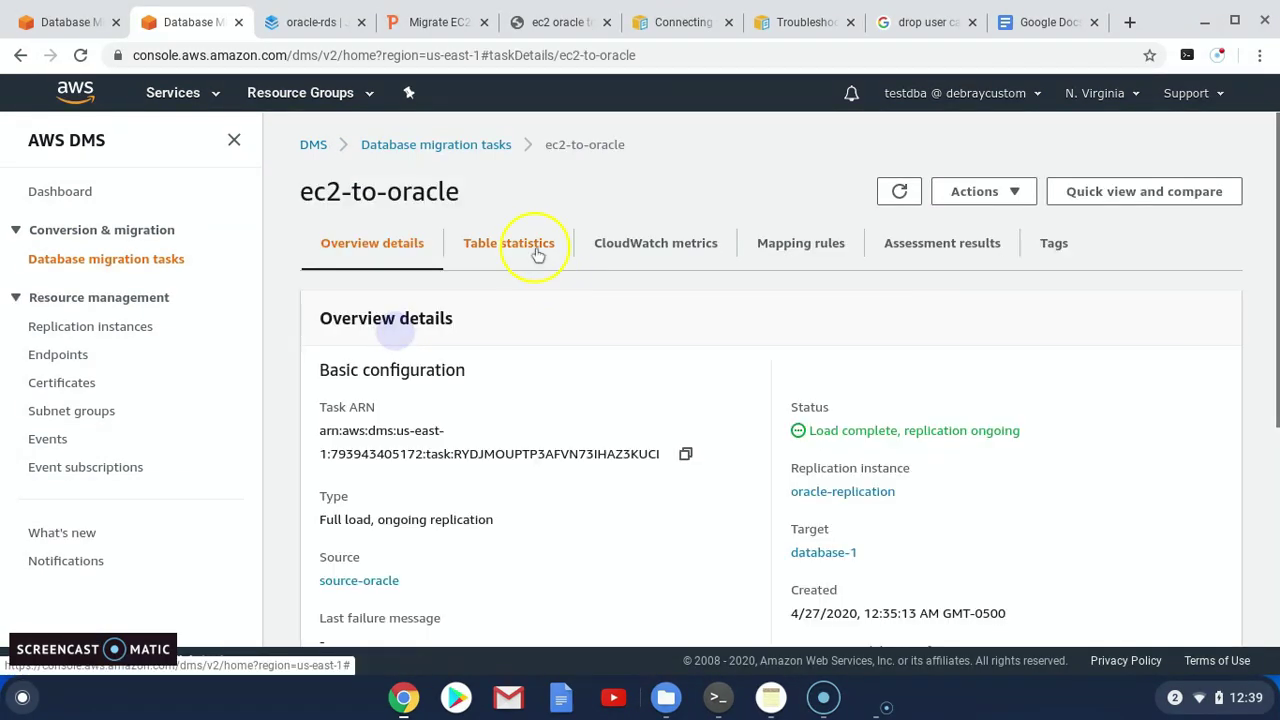
{"action": "left_click", "coordinate": [512, 245]}
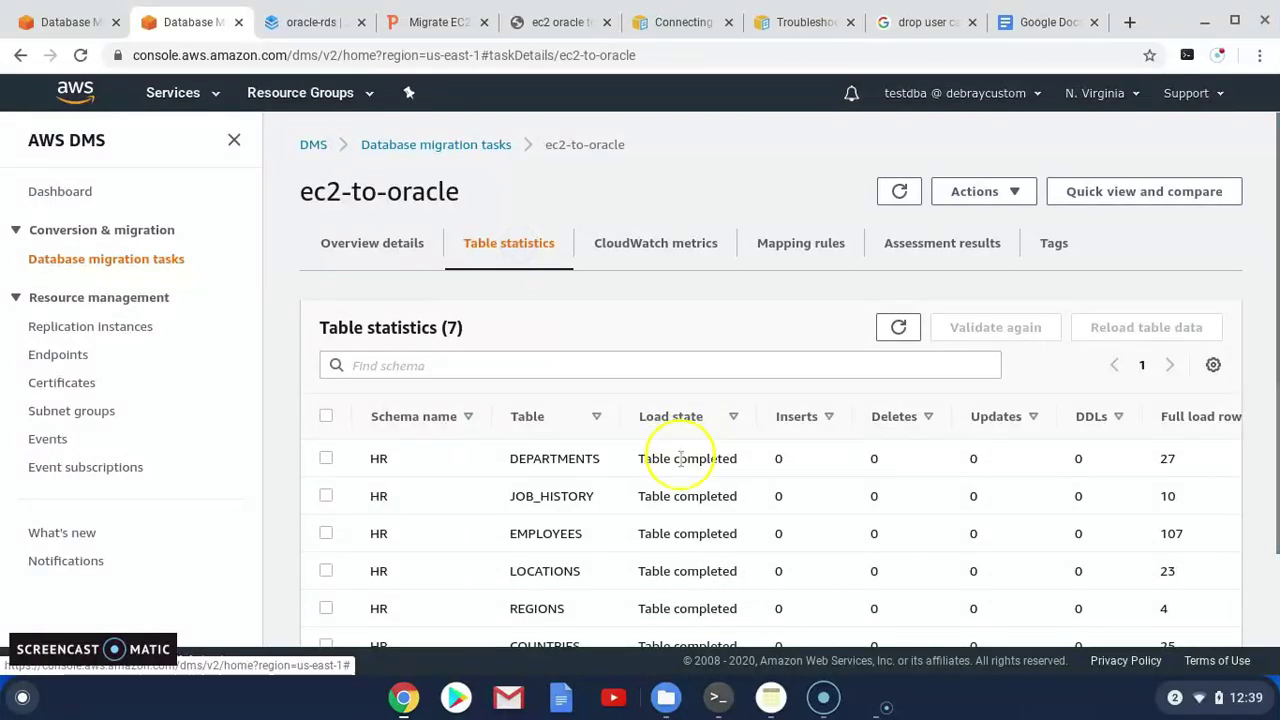
{"action": "scroll", "coordinate": [682, 456], "scroll_direction": "down", "scroll_amount": 2}
{"action": "scroll", "coordinate": [681, 466], "scroll_direction": "up", "scroll_amount": 2}
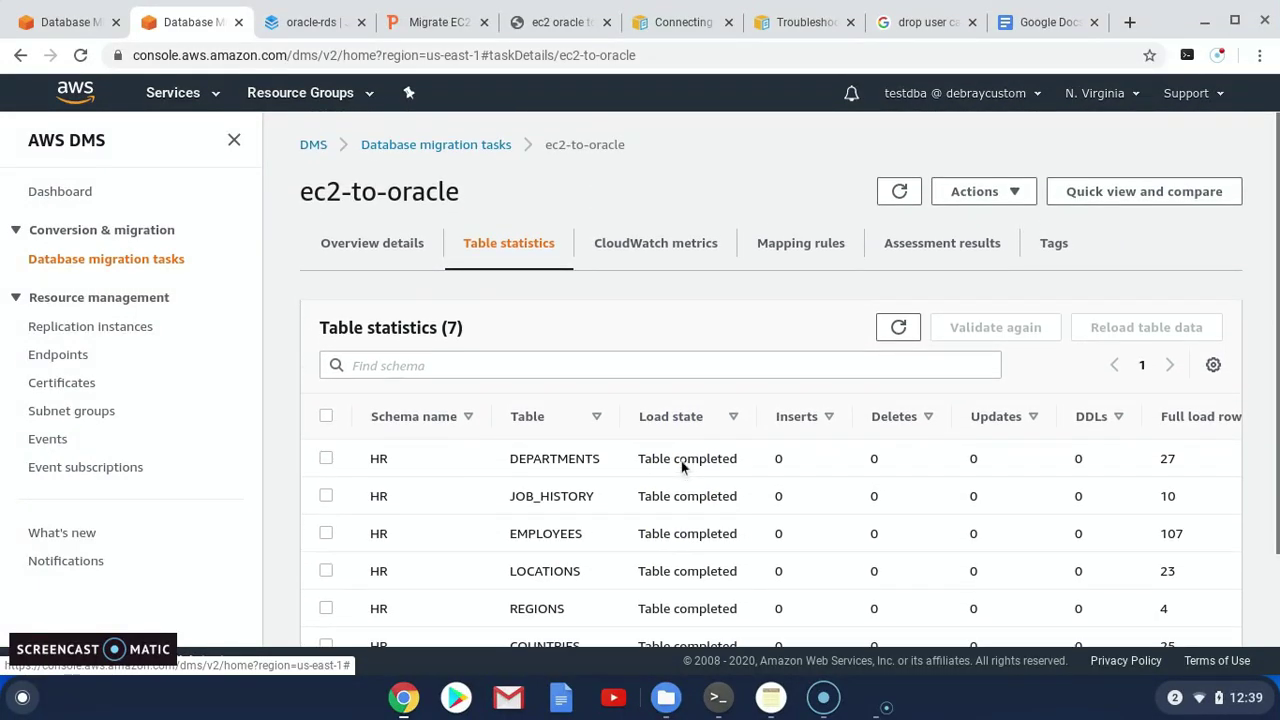
Confirm in the tasks list that ec2-to-oracle reads 'Load complete, replication ongoing'
{"action": "left_click", "coordinate": [311, 148]}
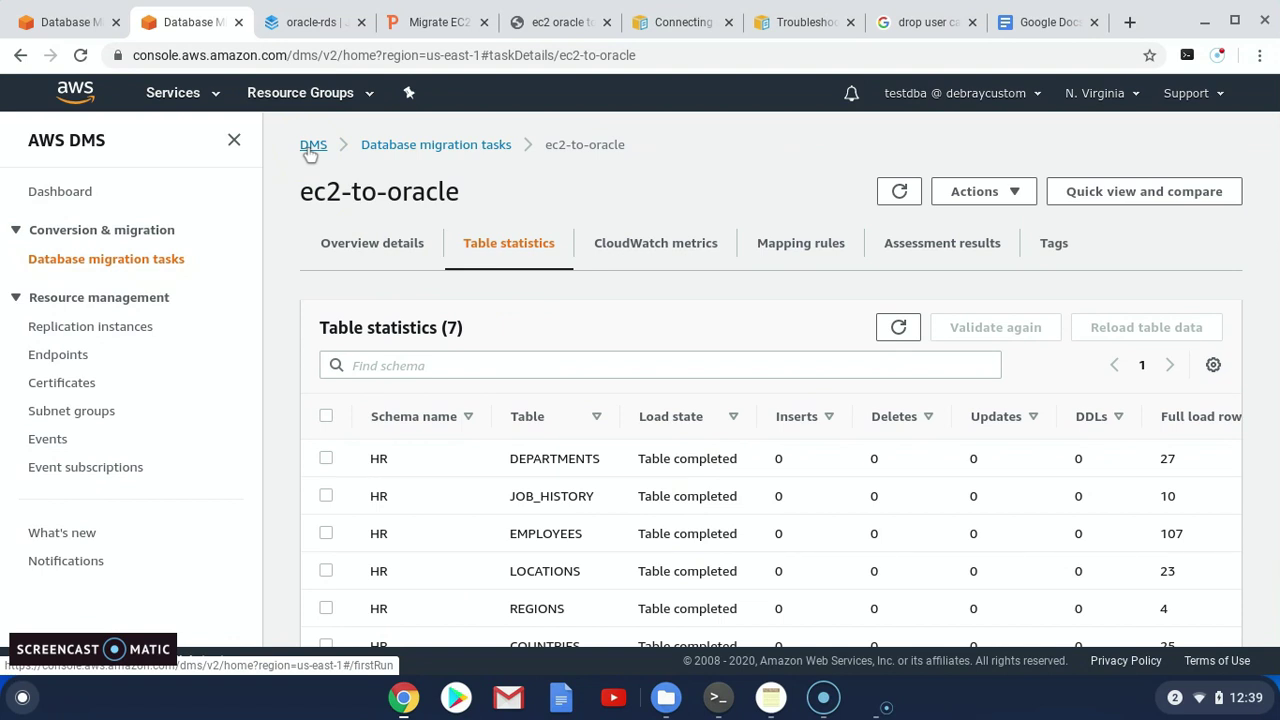
{"action": "left_click", "coordinate": [311, 146]}
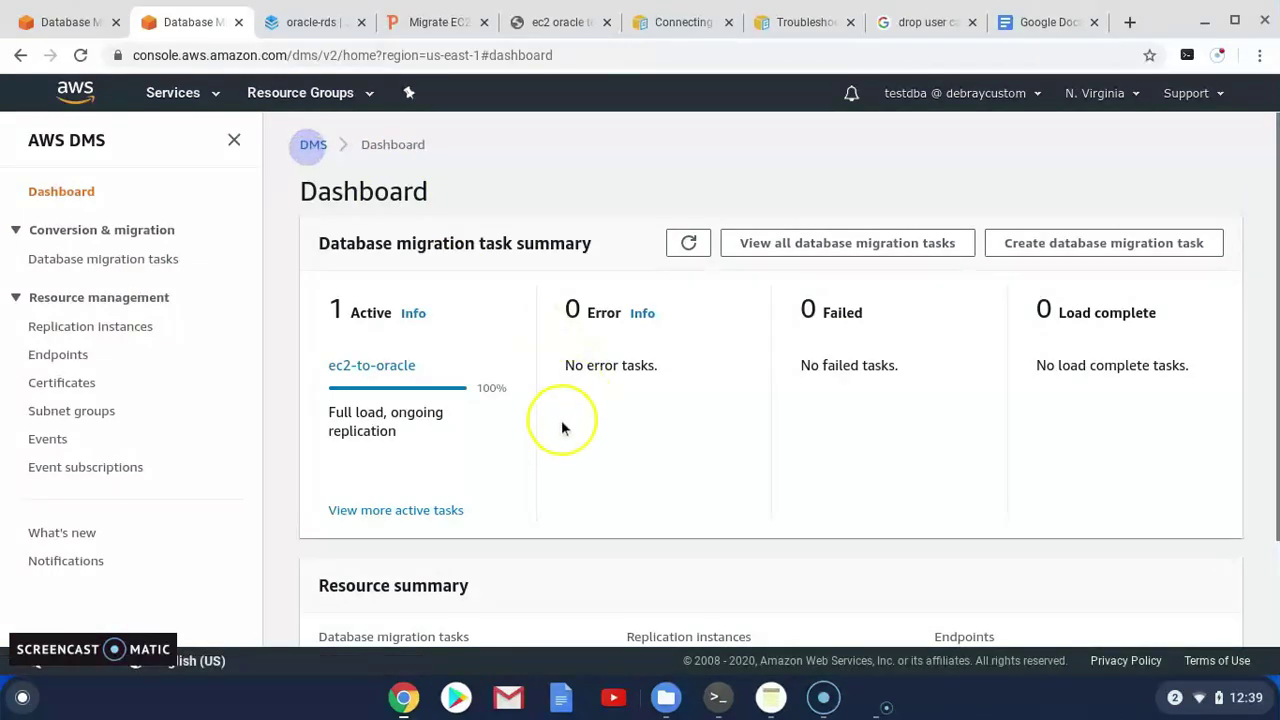
{"action": "left_click", "coordinate": [94, 258]}
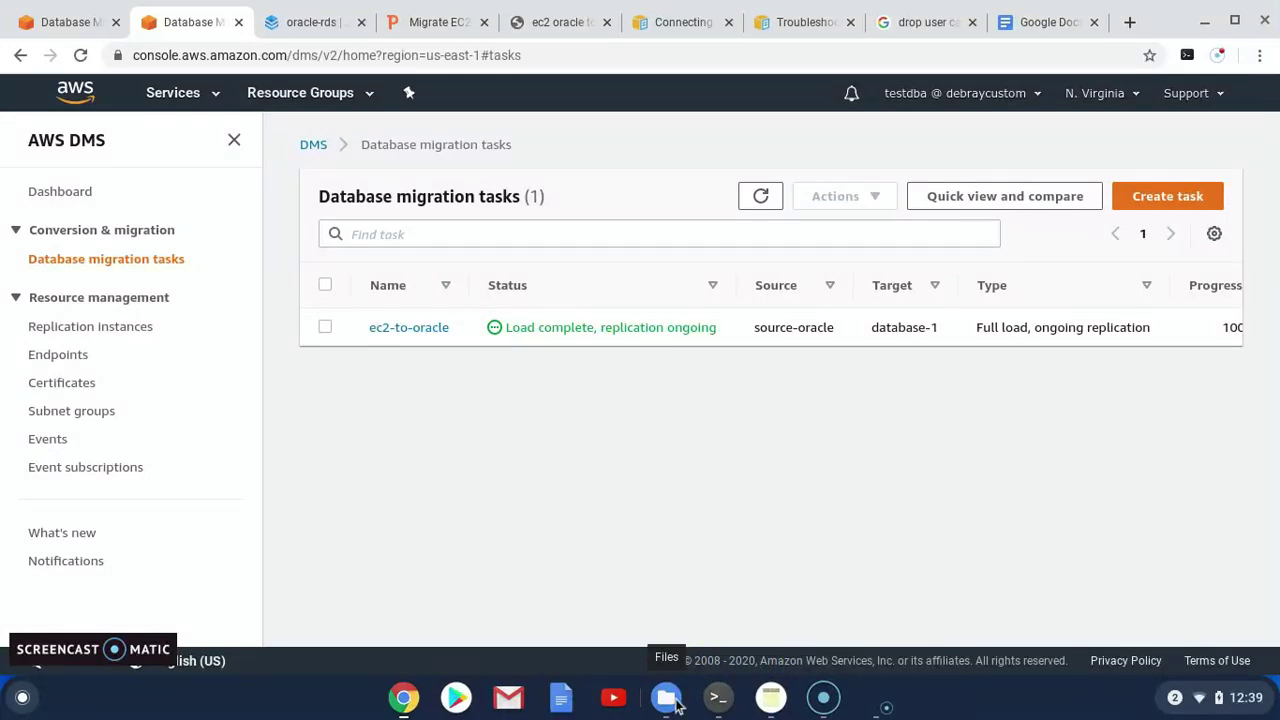
{"action": "left_click", "coordinate": [718, 697]}
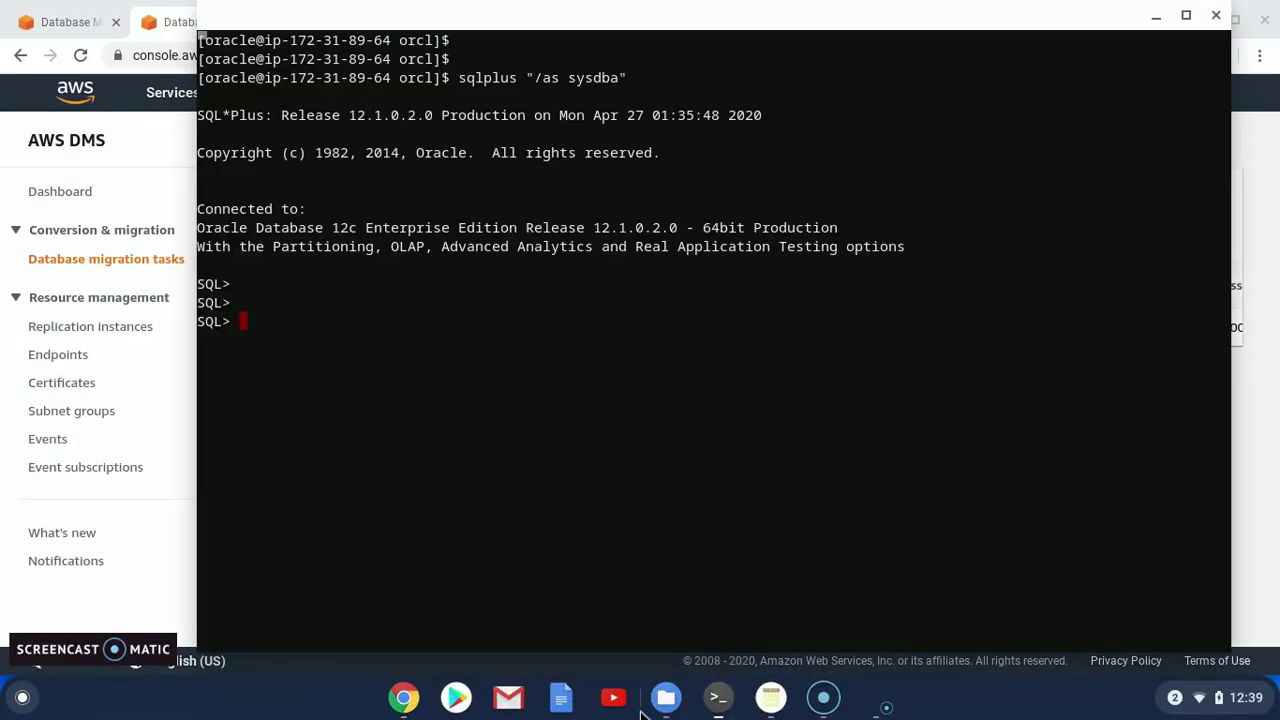
Close the troubleshooting, Connecting and drop user search tabs, keeping the JackDB editor
{"action": "left_click", "coordinate": [404, 697]}
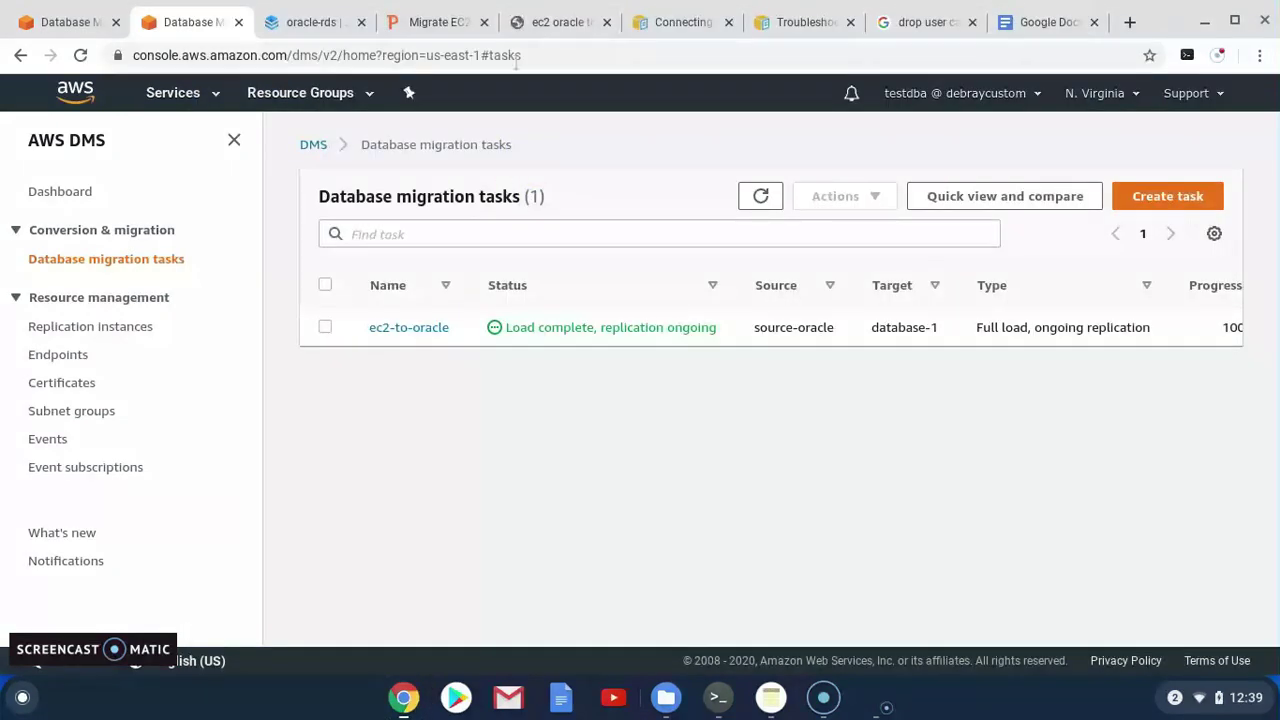
{"action": "left_click", "coordinate": [296, 22]}
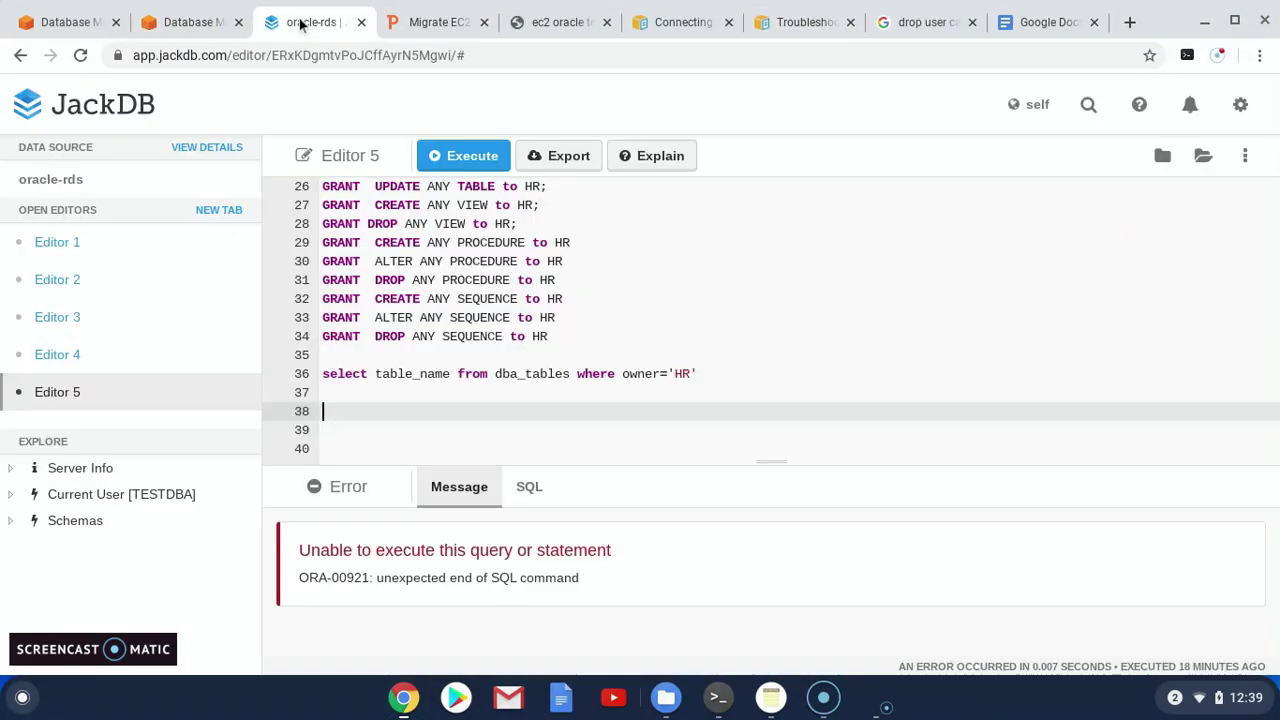
{"action": "left_click", "coordinate": [850, 22]}
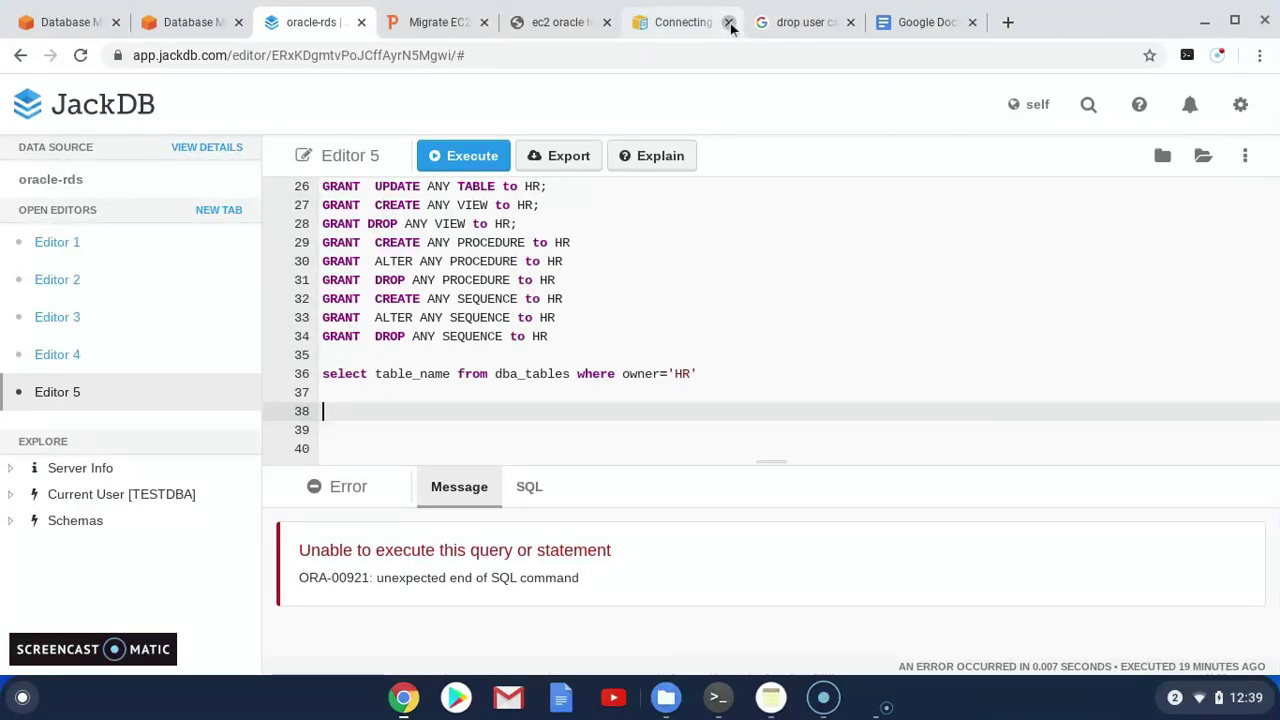
{"action": "left_click", "coordinate": [728, 22]}
{"action": "left_click", "coordinate": [728, 22]}
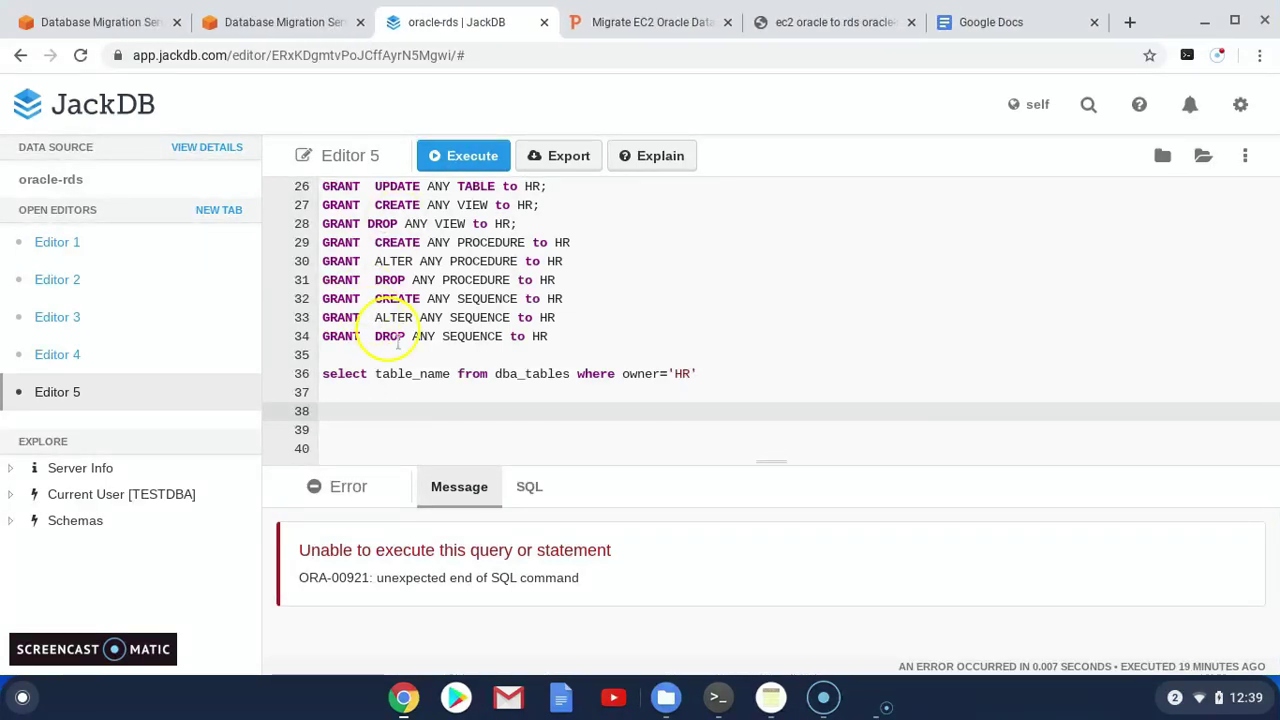
Copy the 'insert into jobs ... values (' line from the migration steps notes file
{"action": "left_click", "coordinate": [835, 22]}
{"action": "scroll", "coordinate": [338, 458], "scroll_direction": "down", "scroll_amount": 5}
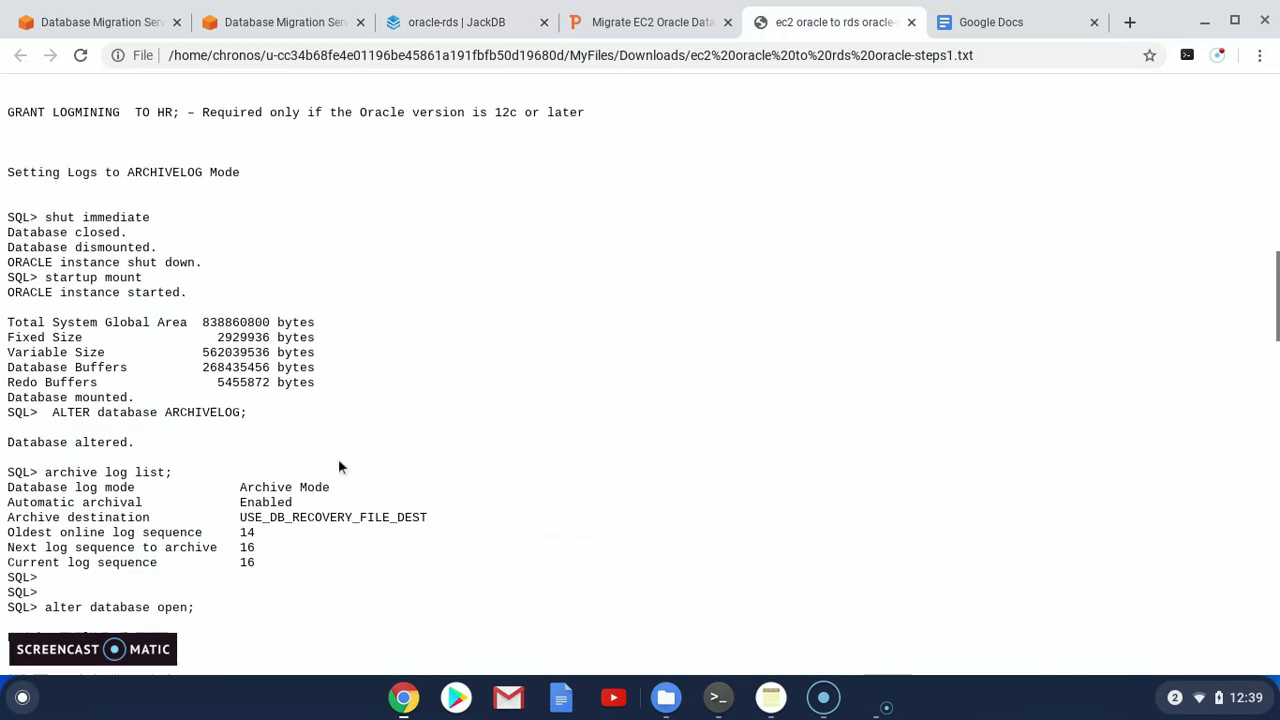
{"action": "scroll", "coordinate": [338, 466], "scroll_direction": "down", "scroll_amount": 7}
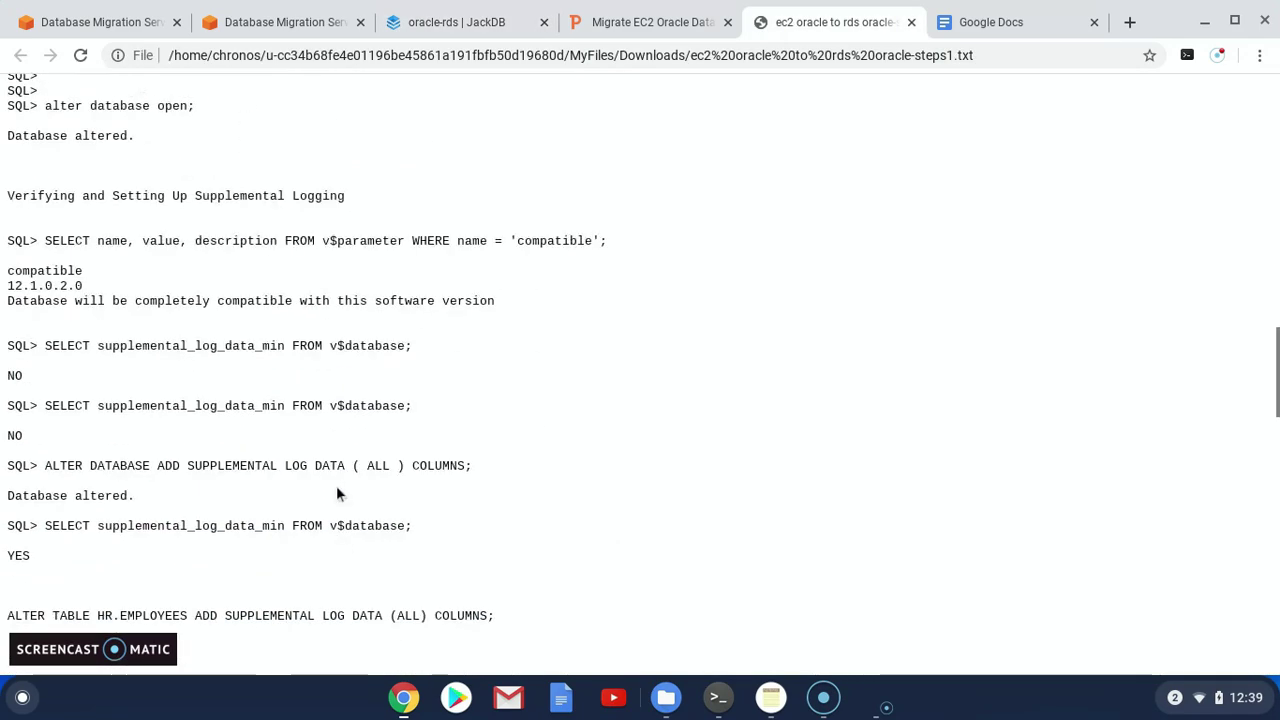
{"action": "scroll", "coordinate": [336, 493], "scroll_direction": "down", "scroll_amount": 14}
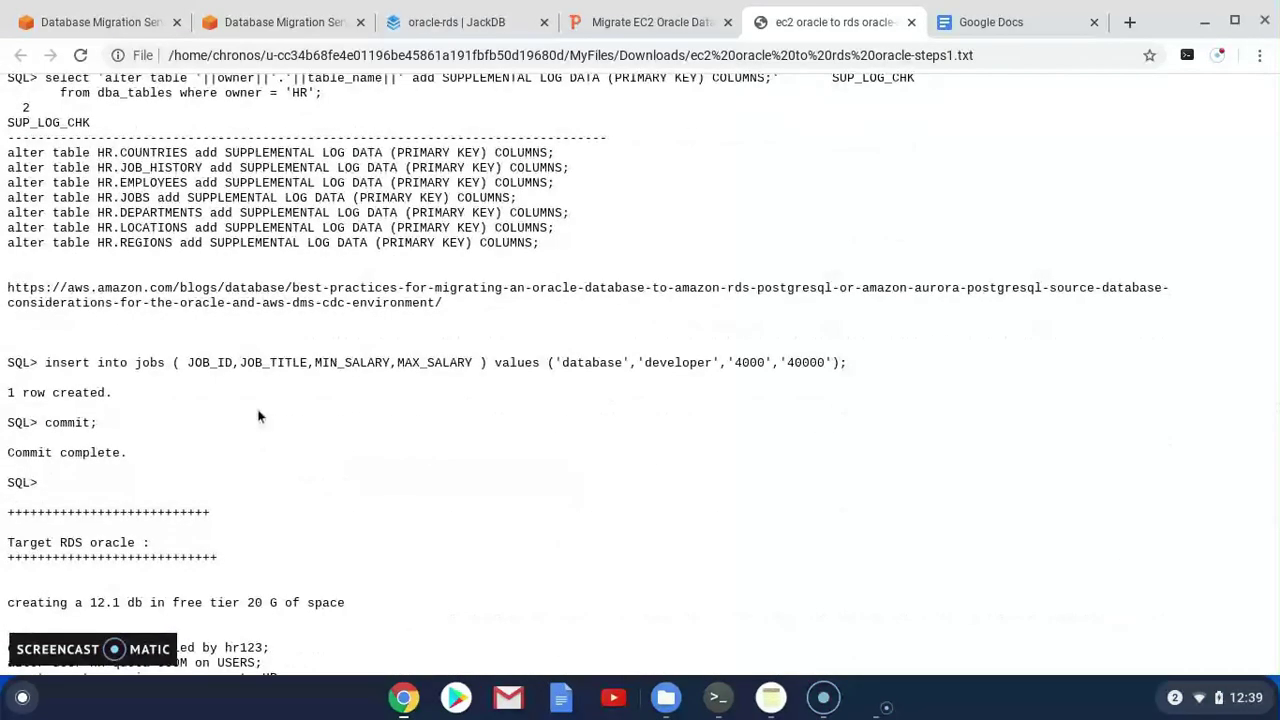
{"action": "scroll", "coordinate": [276, 432], "scroll_direction": "up", "scroll_amount": 1}
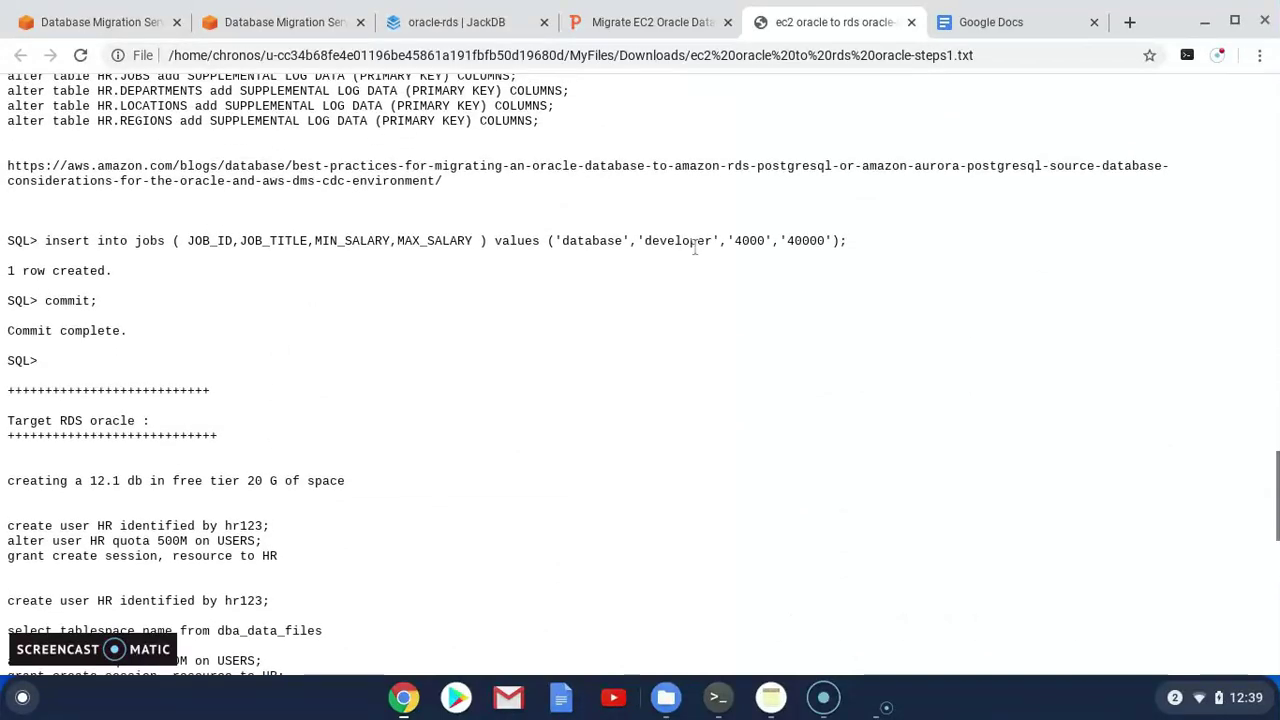
{"action": "left_click_drag", "start_coordinate": [621, 237], "coordinate": [571, 233]}
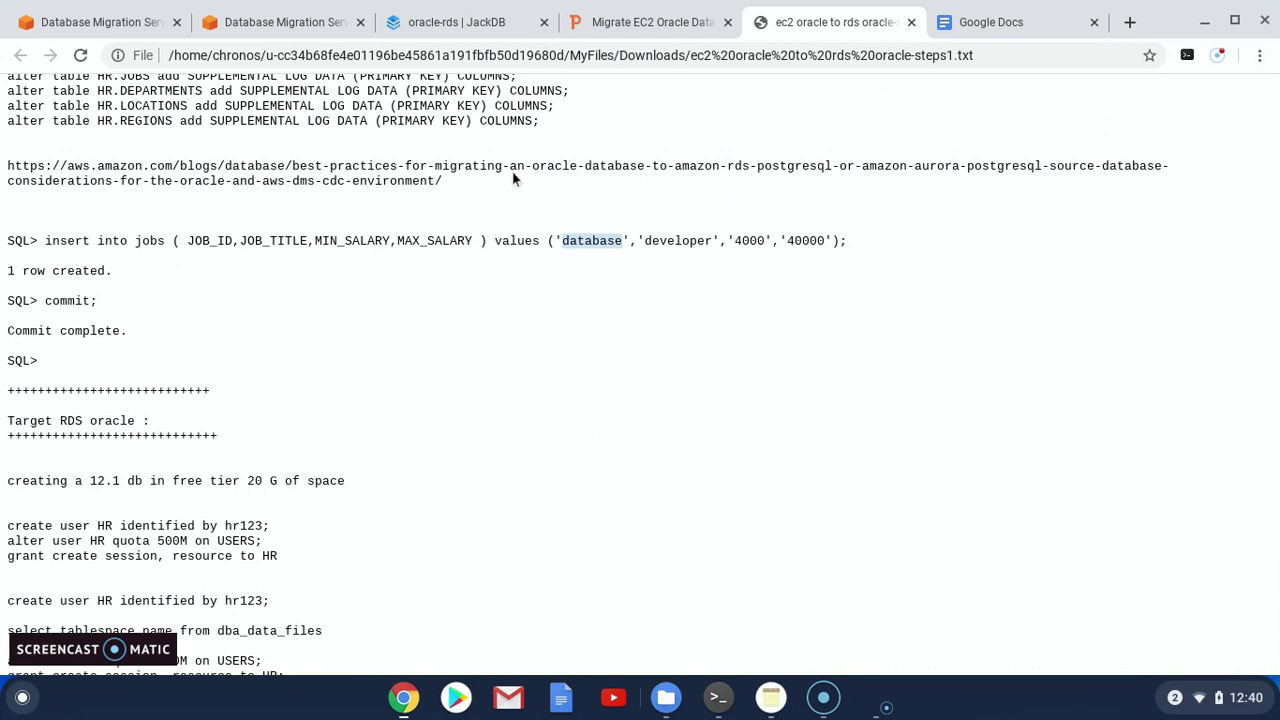
{"action": "left_click", "coordinate": [134, 216]}
{"action": "left_click_drag", "start_coordinate": [46, 240], "coordinate": [541, 238]}
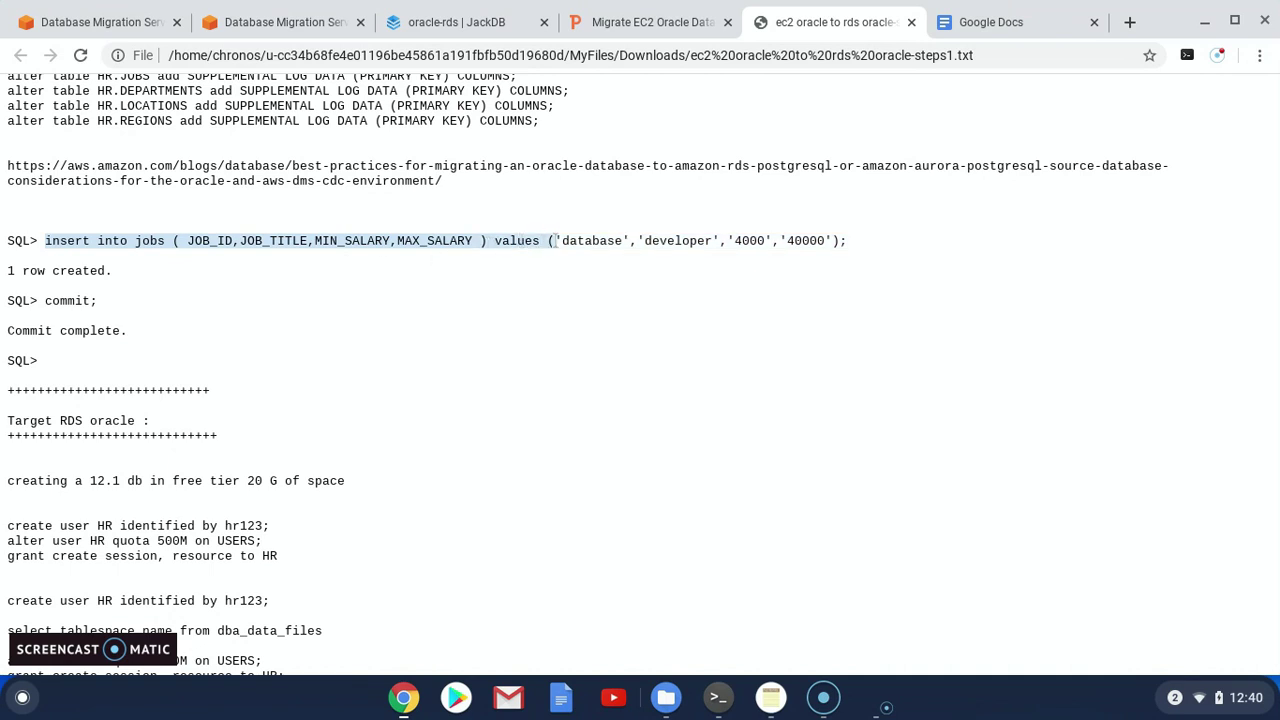
{"action": "left_click", "coordinate": [718, 697]}
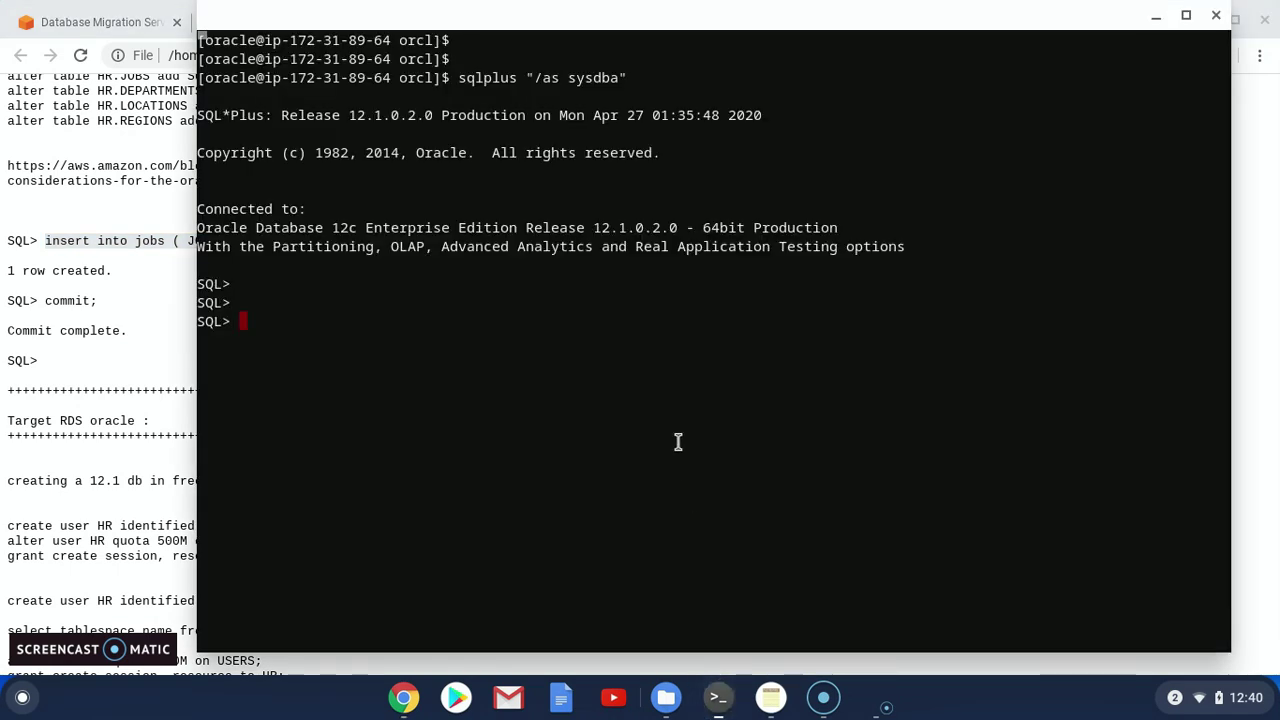
Paste the insert into jobs statement and complete it with values 'admin','senior','500','5000'
{"action": "type", "text": "insert into jobs ( JOB_ID,JOB_TITLE,MIN_SALARY,MAX_SALARY ) values ("}
{"action": "key", "text": "alt+Tab"}
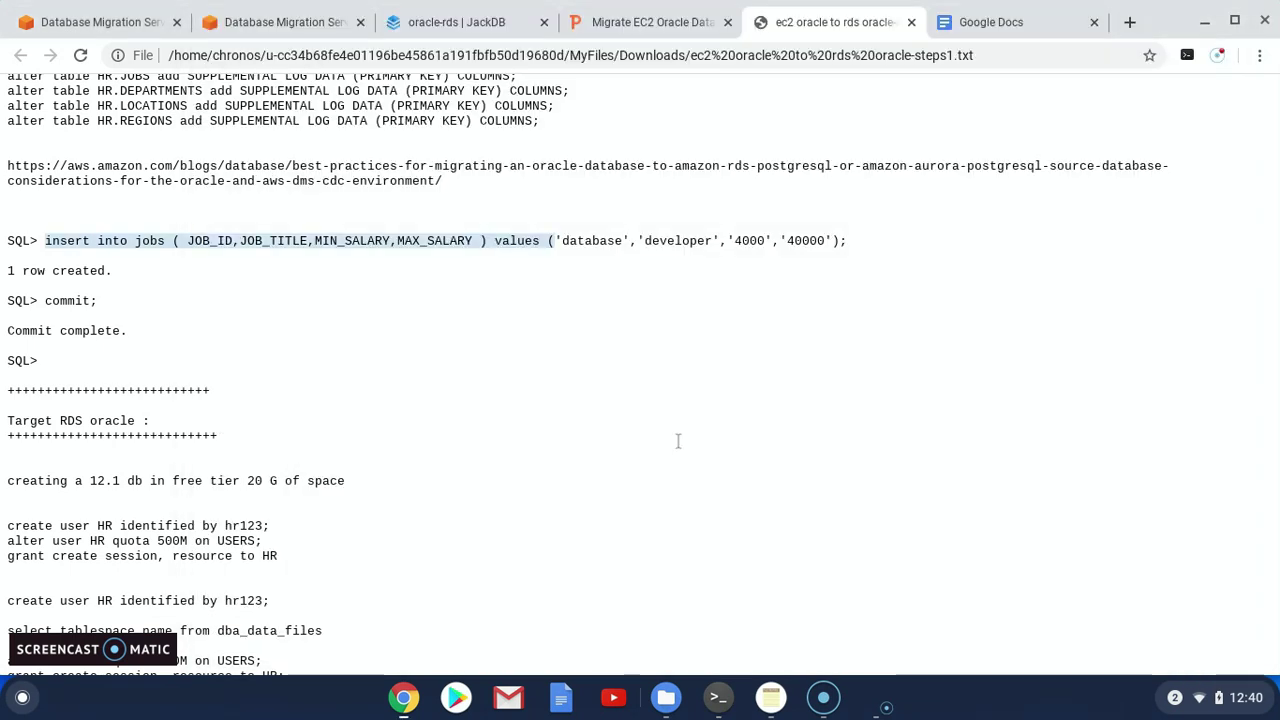
{"action": "key", "text": "alt+Tab"}
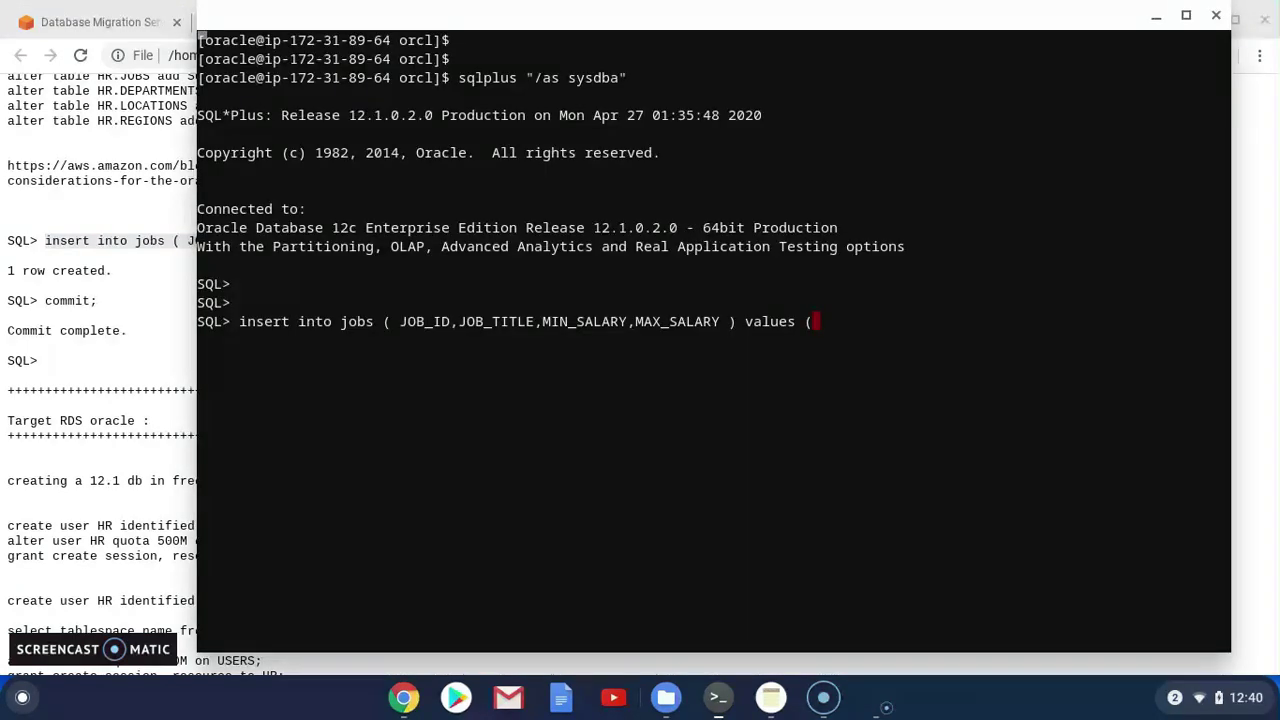
{"action": "type", "text": "'admin"}
{"action": "key", "text": "alt+Tab"}
{"action": "key", "text": "alt+Tab"}
{"action": "type", "text": "','"}
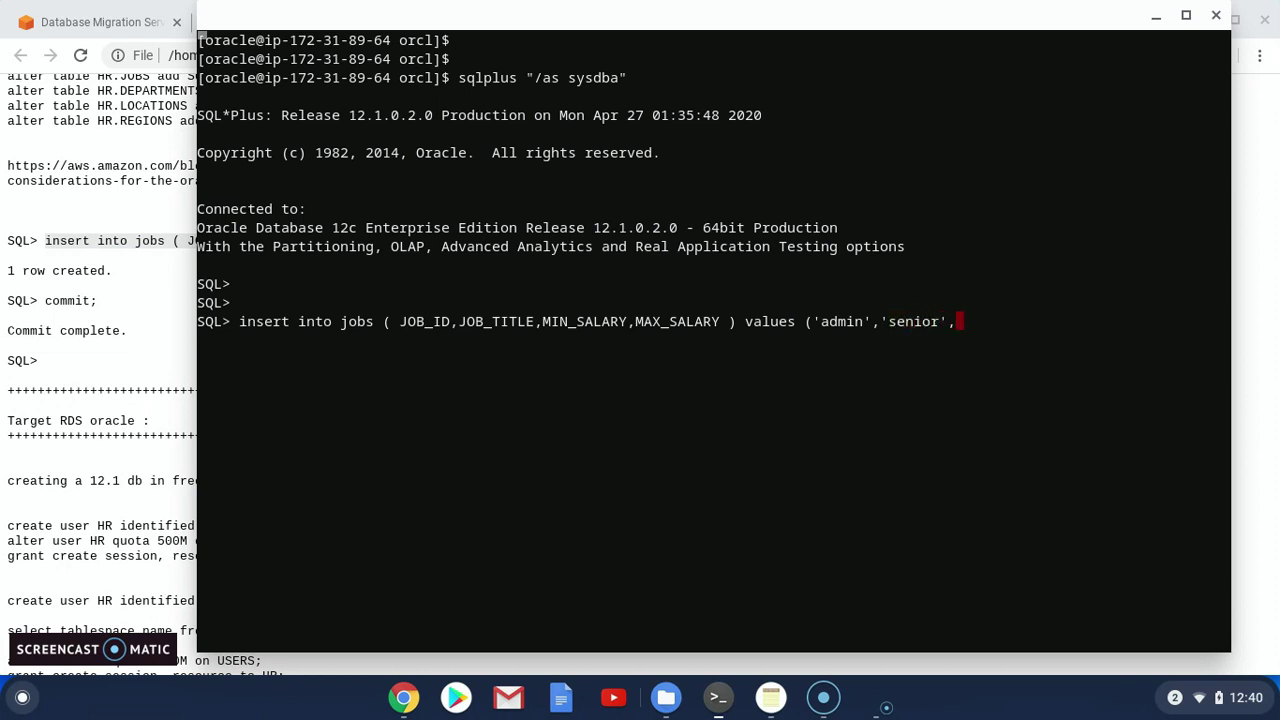
{"action": "key", "text": "alt+Tab"}
{"action": "key", "text": "alt+Tab"}
{"action": "type", "text": "'500','5000');"}
{"action": "key", "text": "Return"}
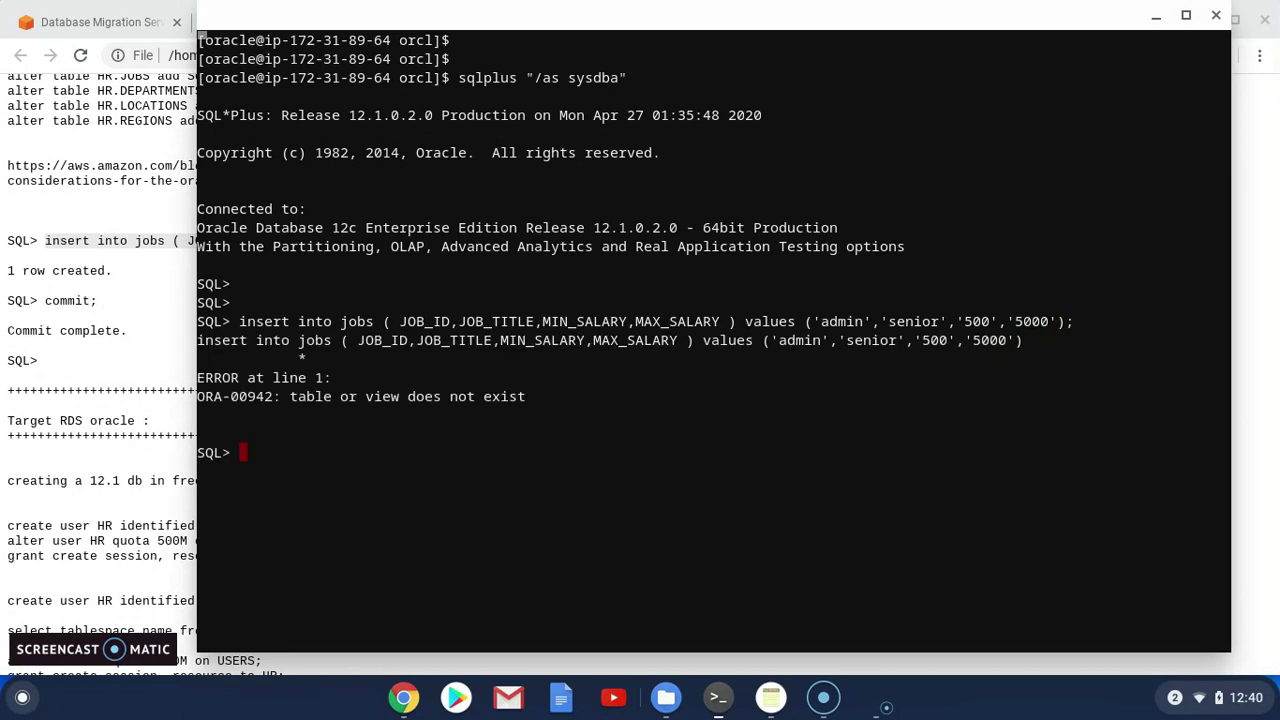
Rerun the insert qualified as HR.jobs and commit it
{"action": "left_click_drag", "start_coordinate": [240, 323], "coordinate": [344, 323]}
{"action": "right_click", "coordinate": [365, 275]}
{"action": "type", "text": "HR."}
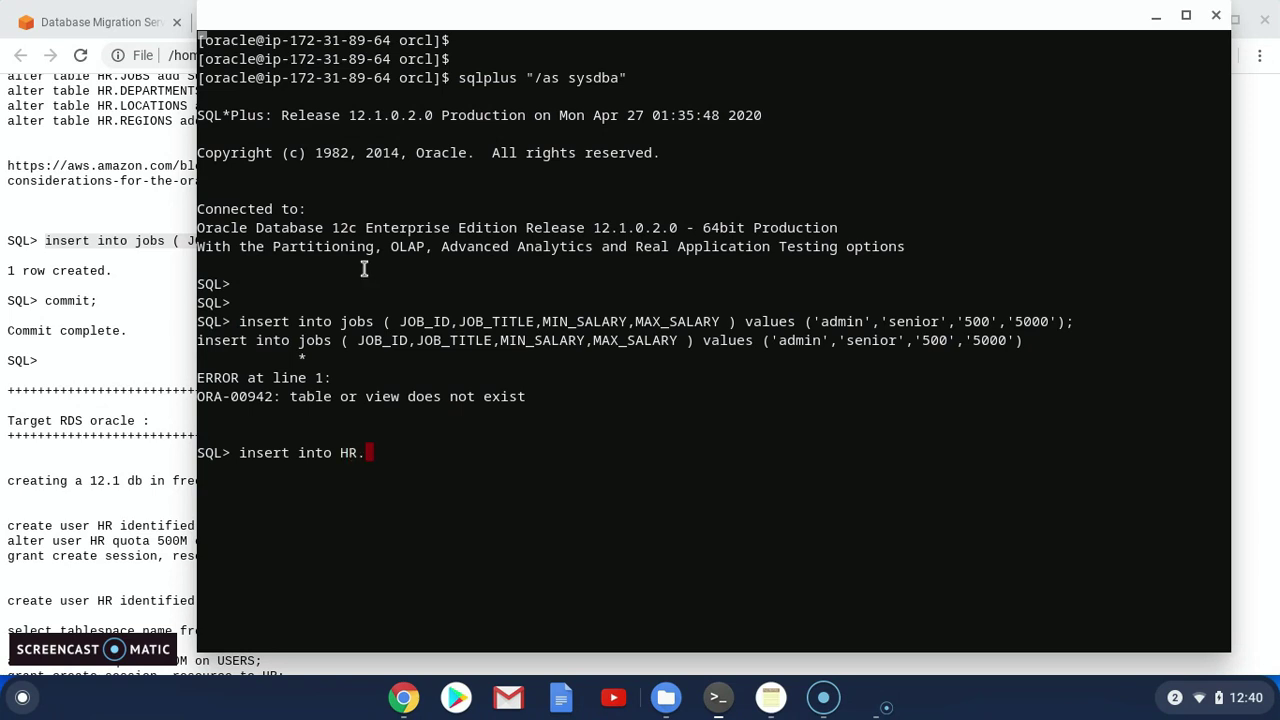
{"action": "left_click_drag", "start_coordinate": [340, 321], "coordinate": [1079, 303]}
{"action": "right_click", "coordinate": [1079, 303]}
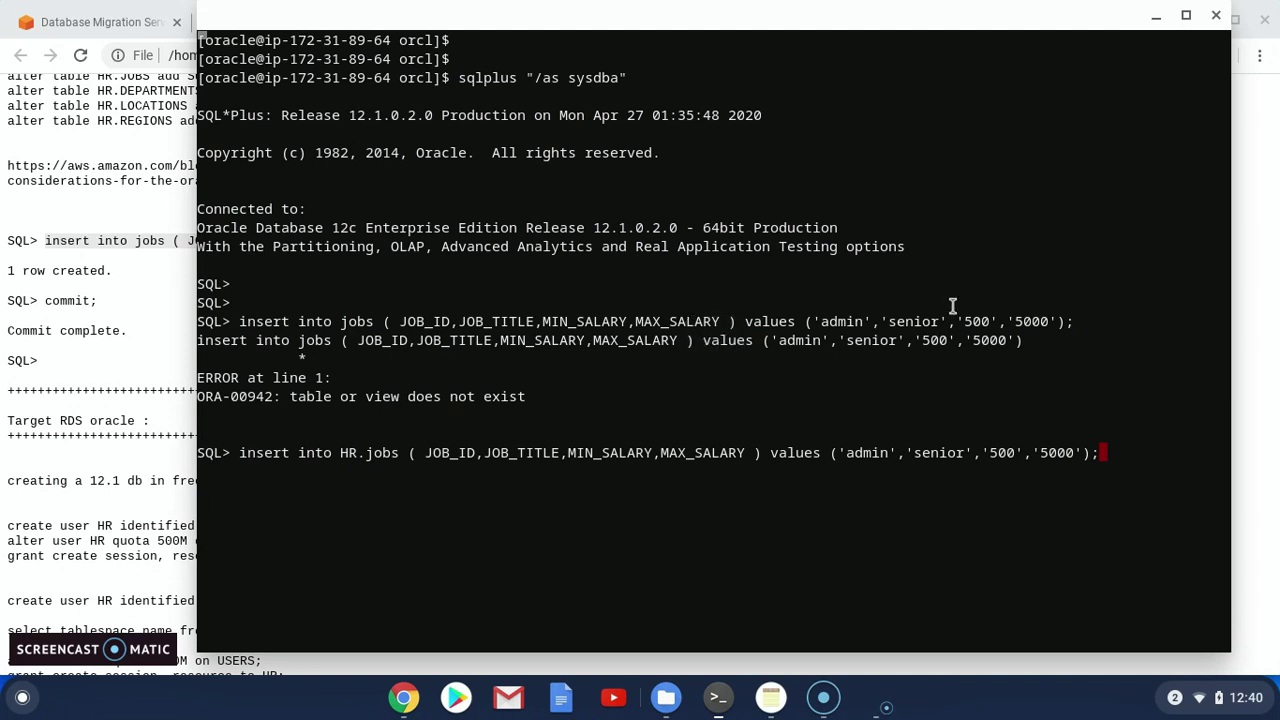
{"action": "key", "text": "Return"}
{"action": "key", "text": "Return"}
{"action": "key", "text": "Return"}
{"action": "type", "text": "commit;"}
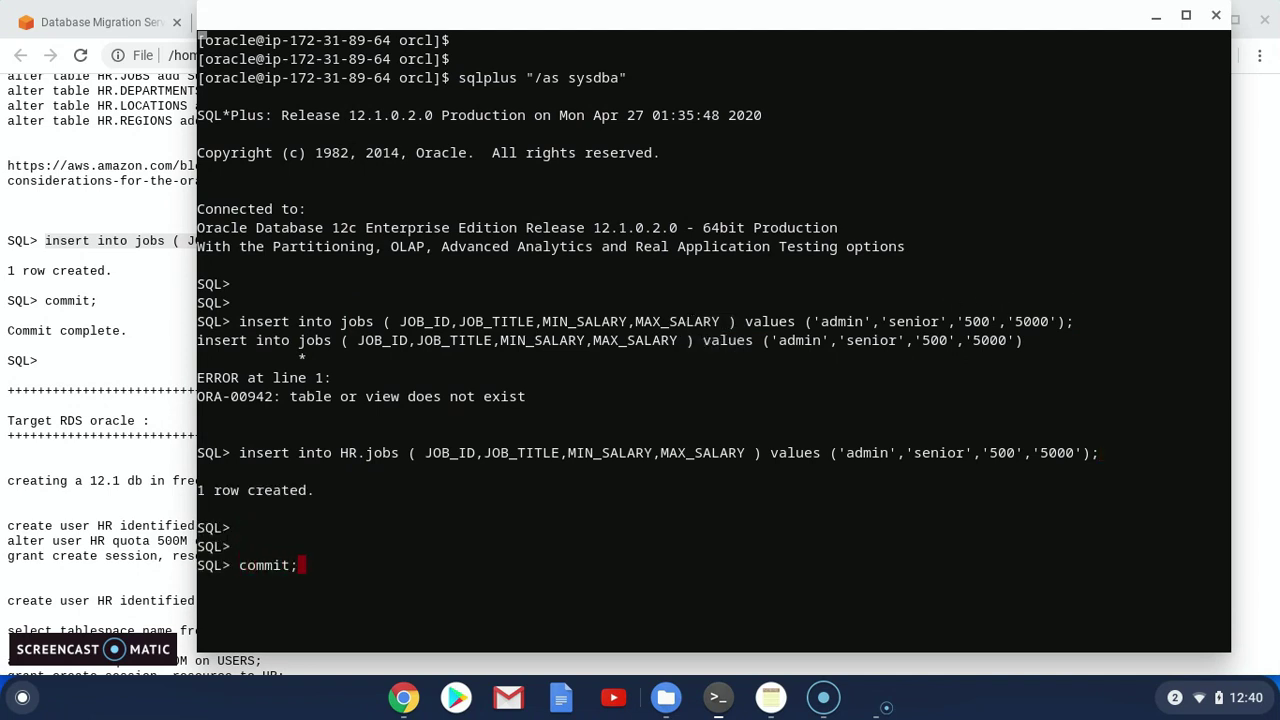
{"action": "key", "text": "Return"}
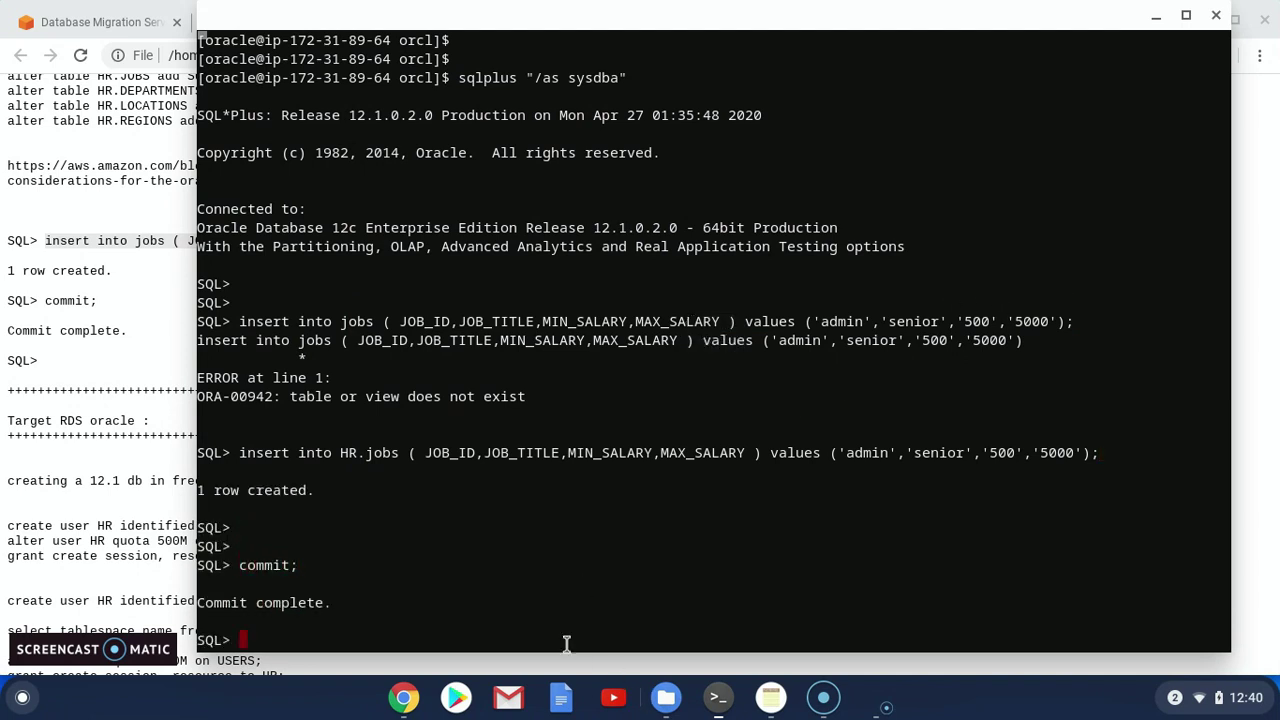
{"action": "left_click", "coordinate": [405, 698]}
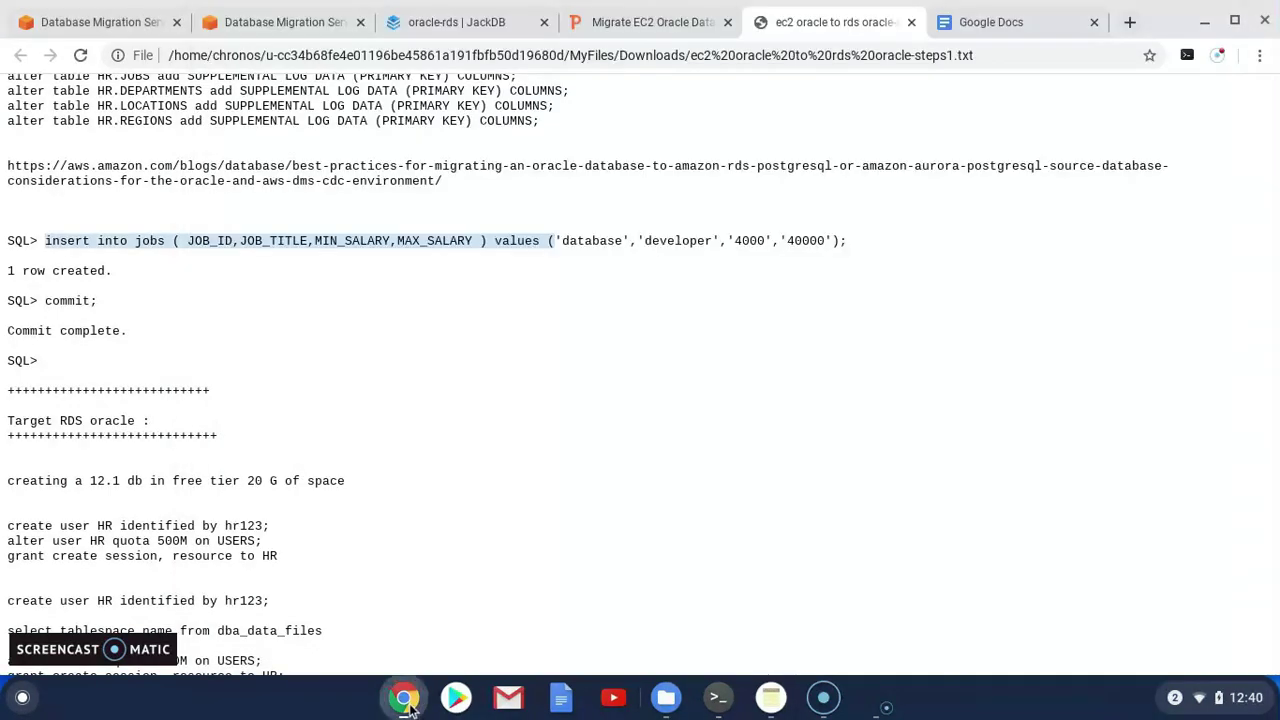
Rerun the query listing HR's tables in the JackDB target session
{"action": "left_click", "coordinate": [428, 22]}
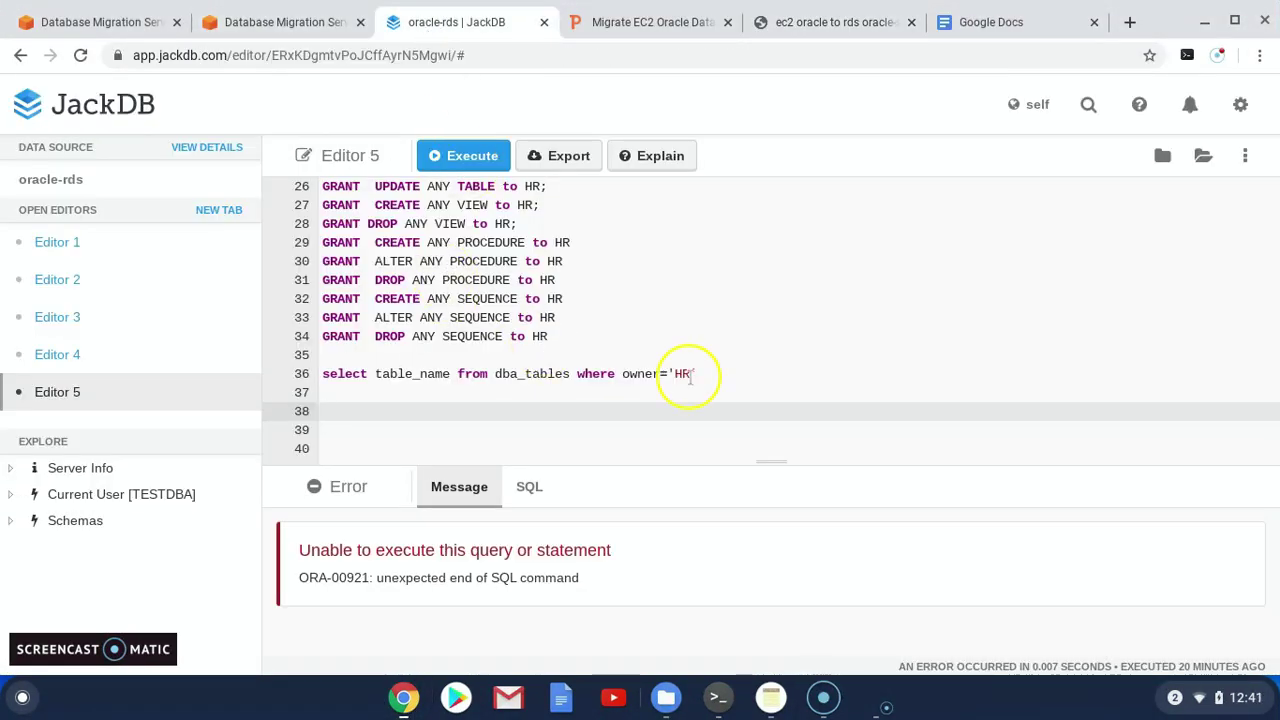
{"action": "left_click_drag", "start_coordinate": [700, 373], "coordinate": [323, 381]}
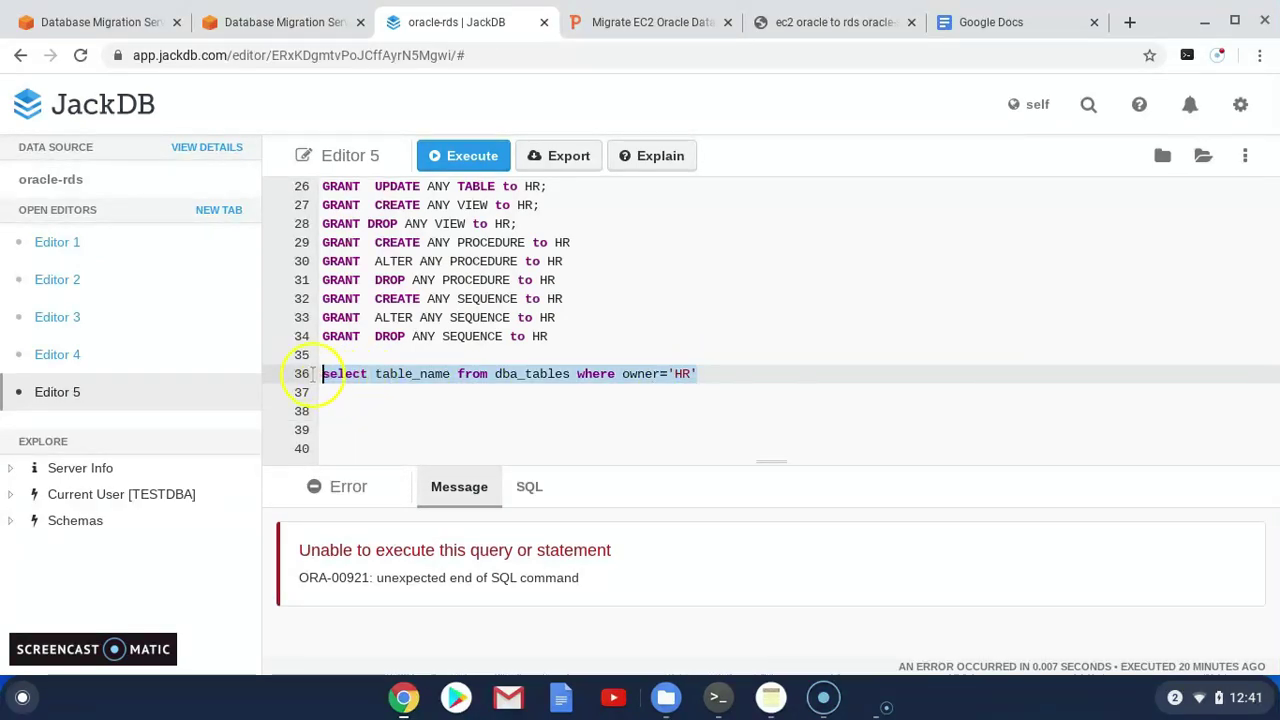
{"action": "left_click", "coordinate": [455, 153]}
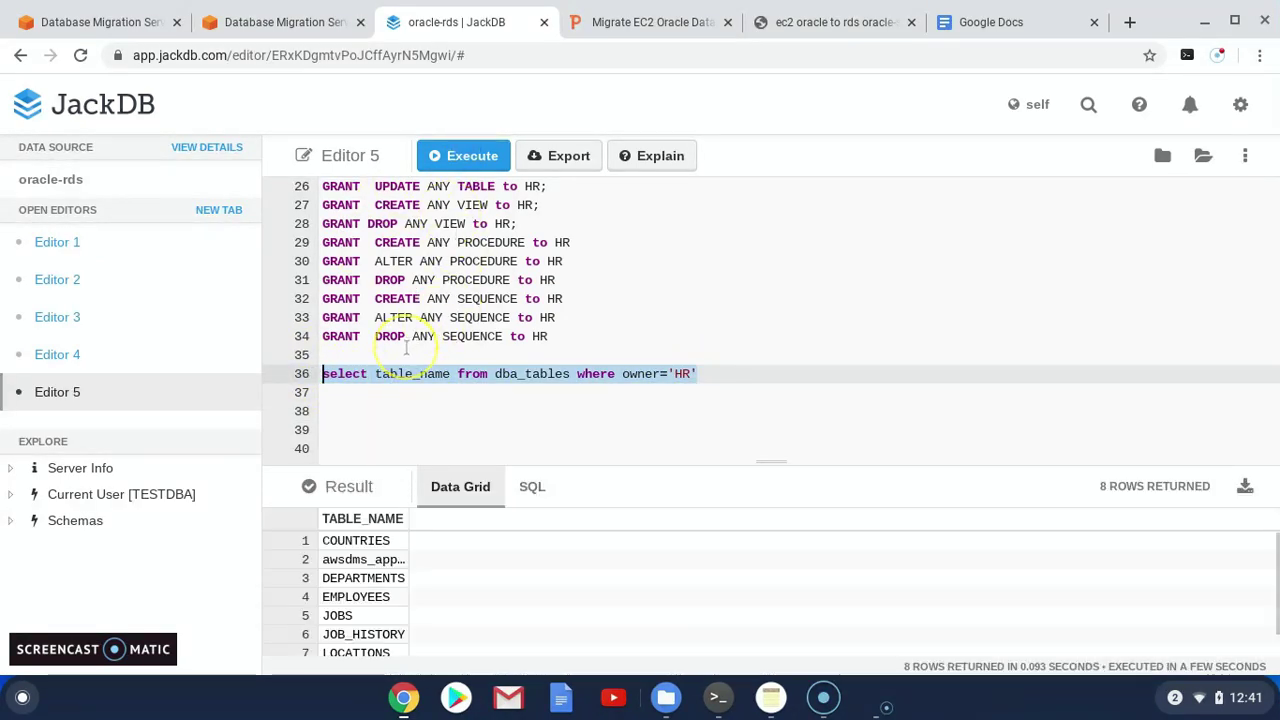
Query HR.JOBS and enlarge the result grid to see 23 rows including admin/senior
{"action": "left_click", "coordinate": [752, 373]}
{"action": "key", "text": "Return"}
{"action": "key", "text": "Return"}
{"action": "type", "text": "s"}
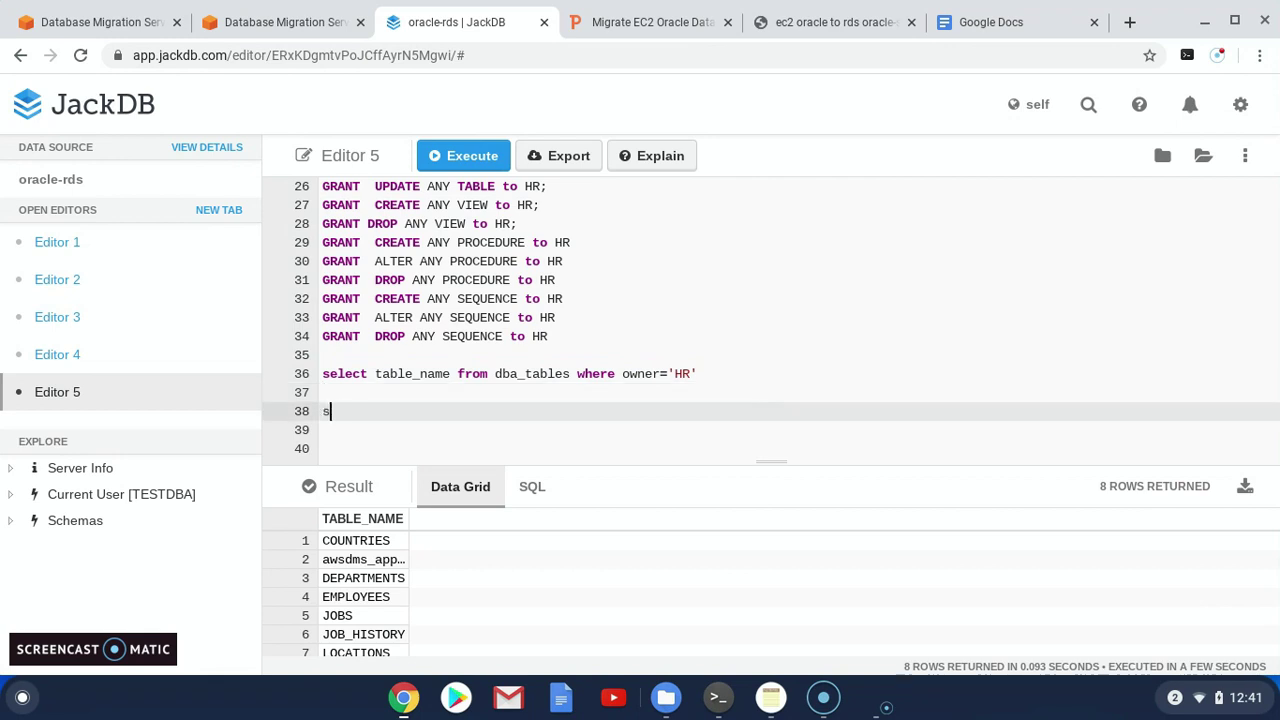
{"action": "type", "text": "elect count"}
{"action": "type", "text": "rom HR>"}
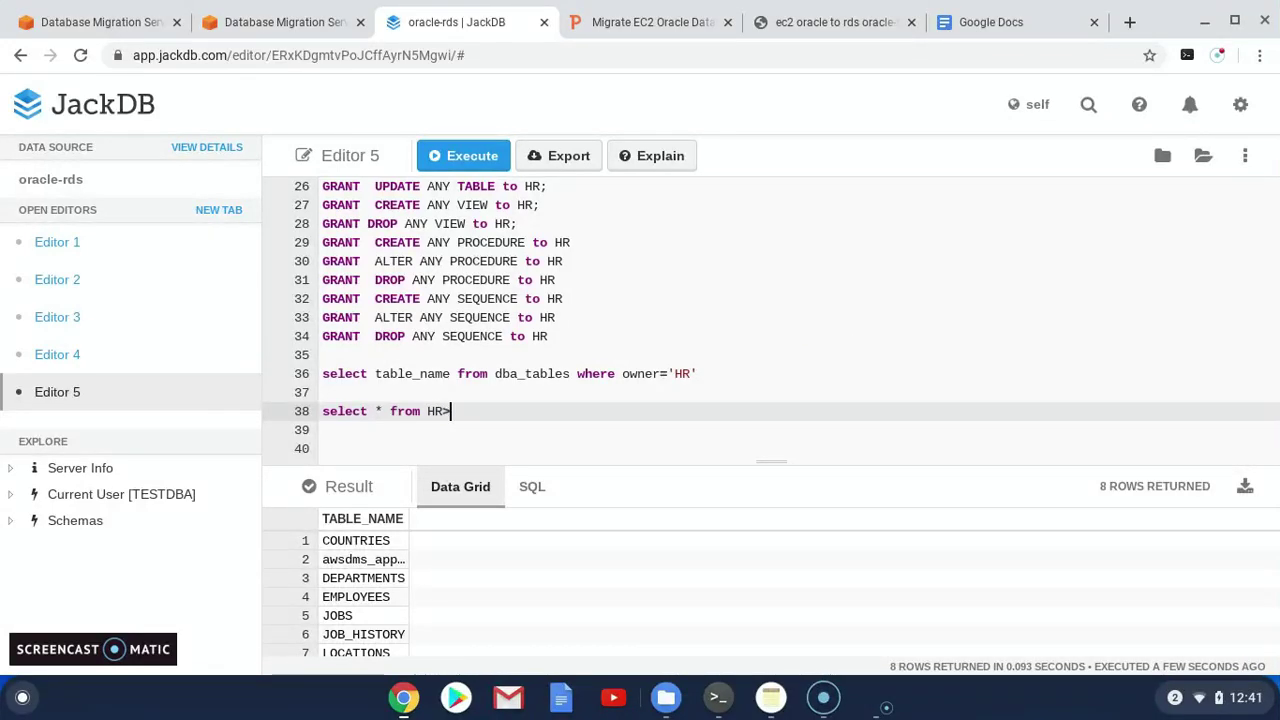
{"action": "type", "text": "JOBS"}
{"action": "type", "text": "S"}
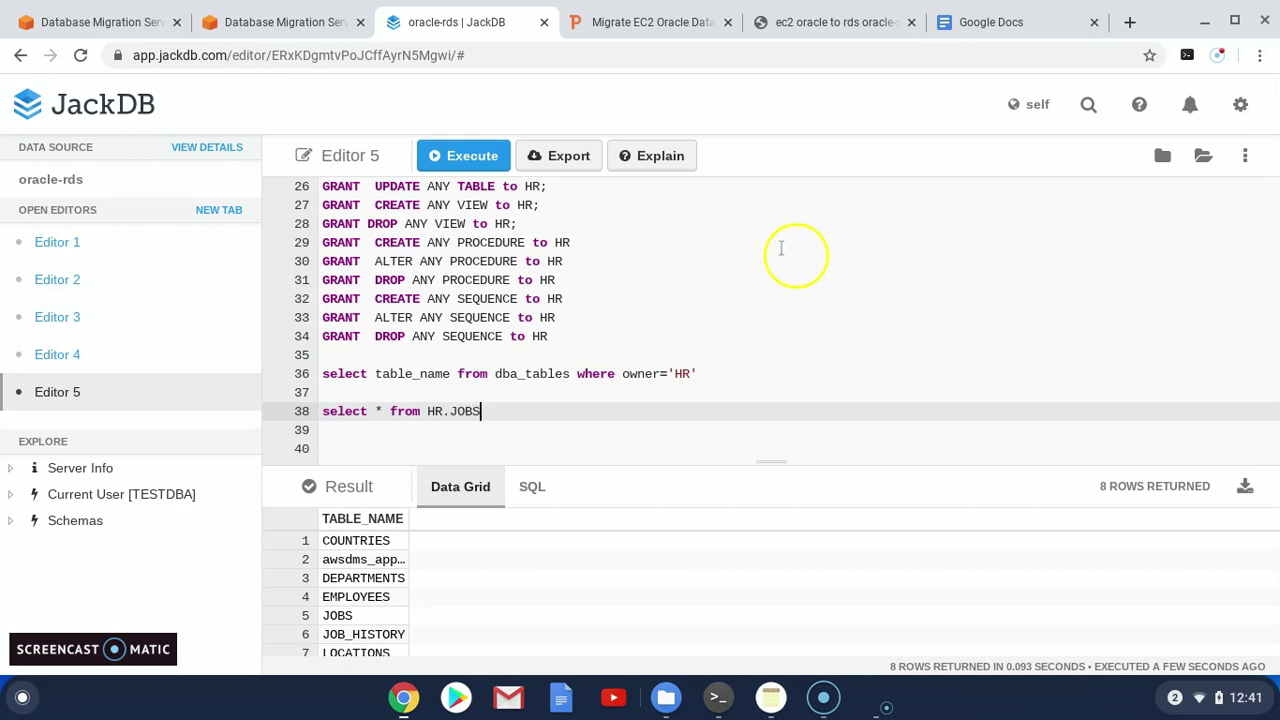
{"action": "left_click_drag", "start_coordinate": [480, 410], "coordinate": [320, 411]}
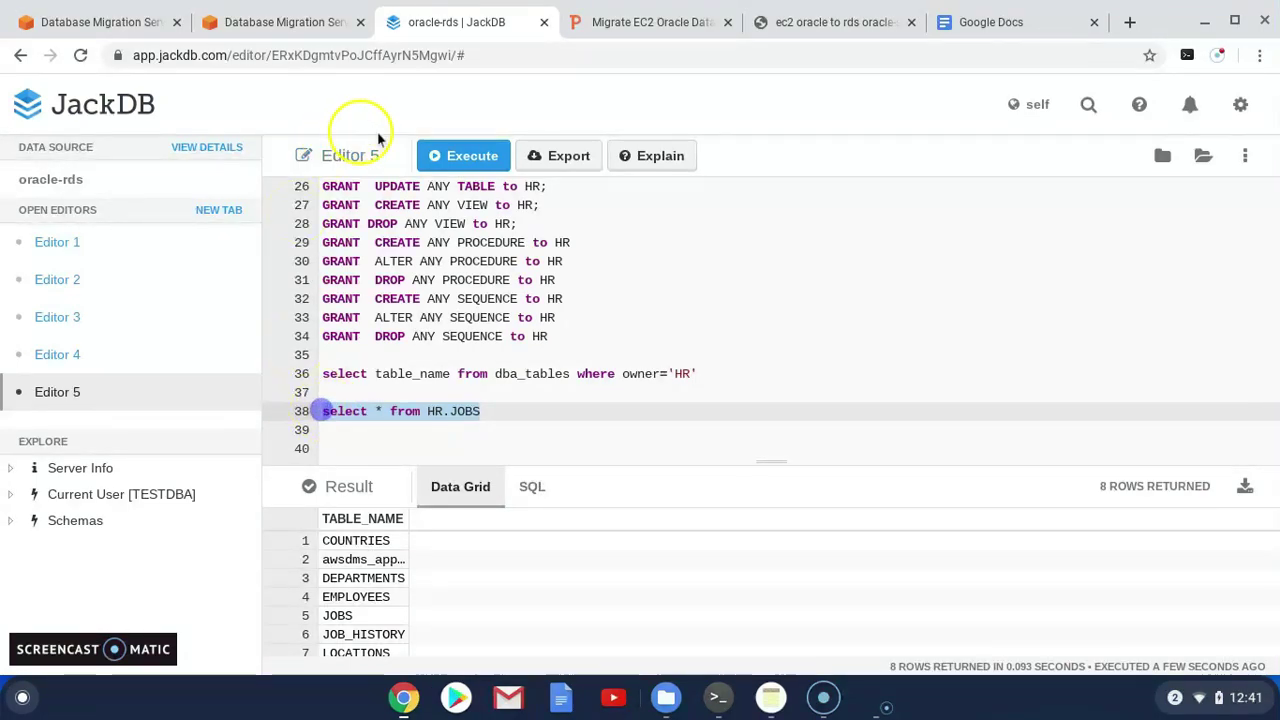
{"action": "left_click", "coordinate": [463, 155]}
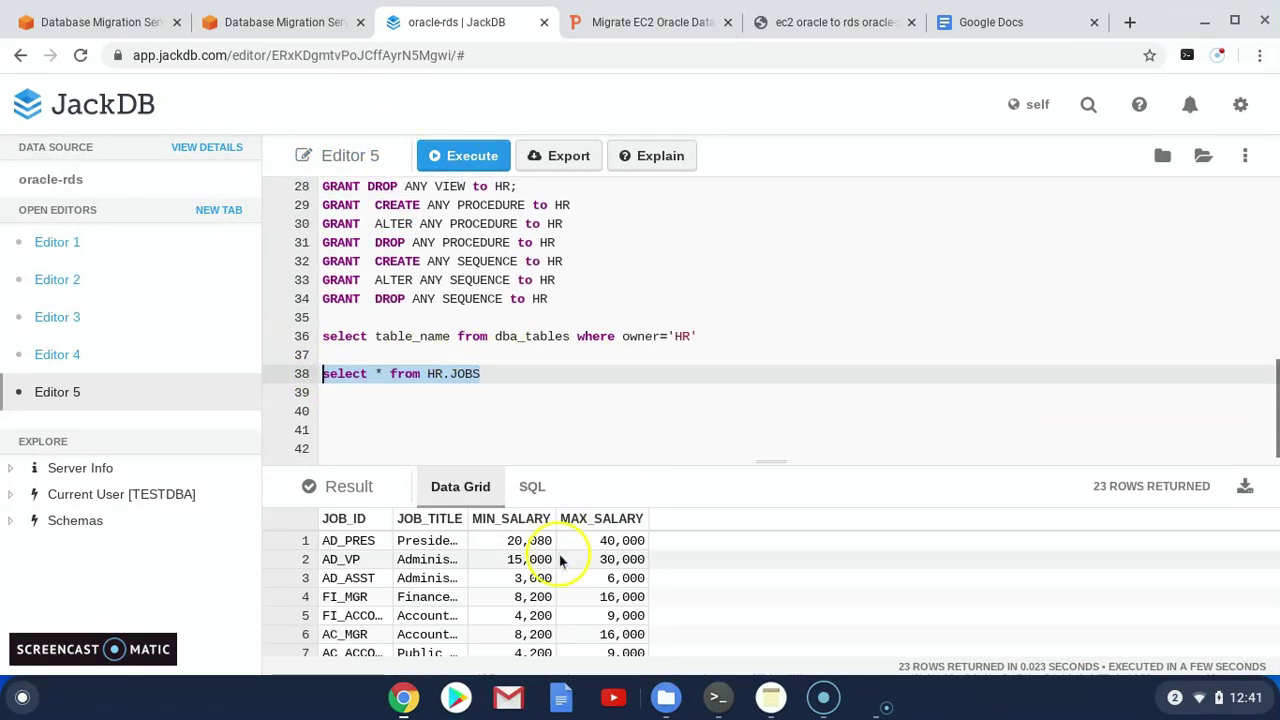
{"action": "left_click_drag", "start_coordinate": [623, 463], "coordinate": [680, 214]}
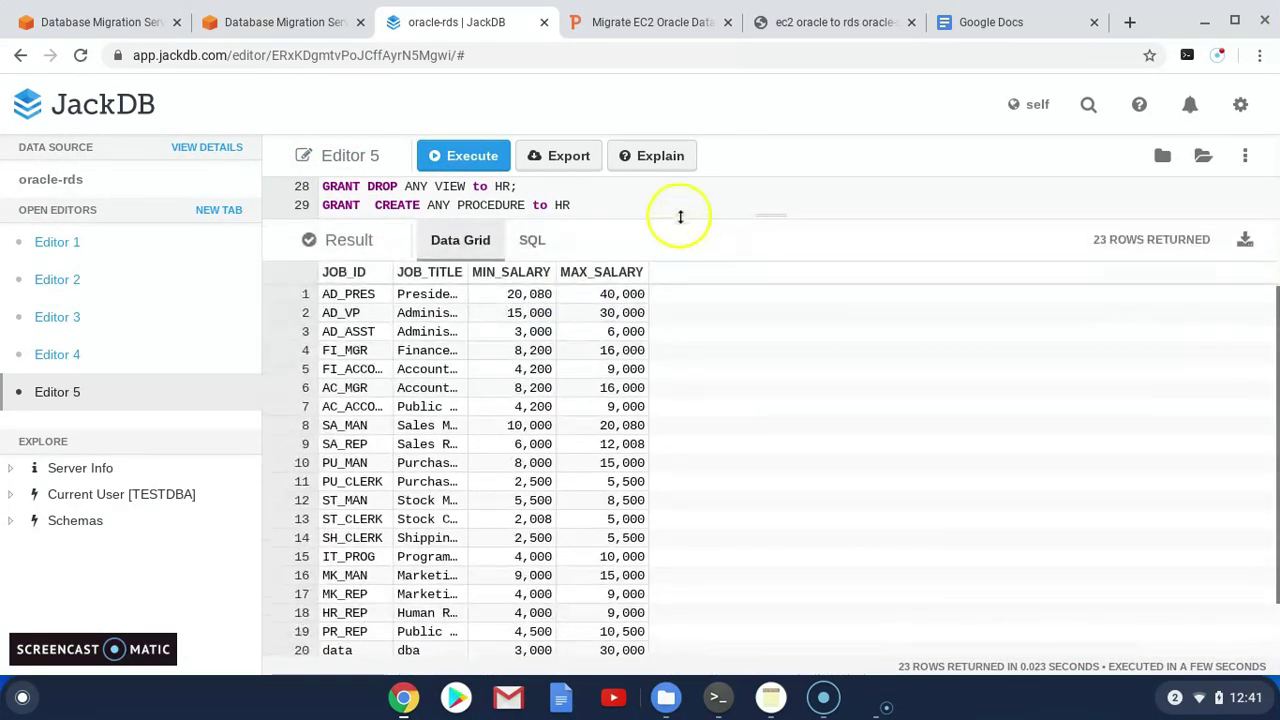
{"action": "scroll", "coordinate": [543, 509], "scroll_direction": "down", "scroll_amount": 1}
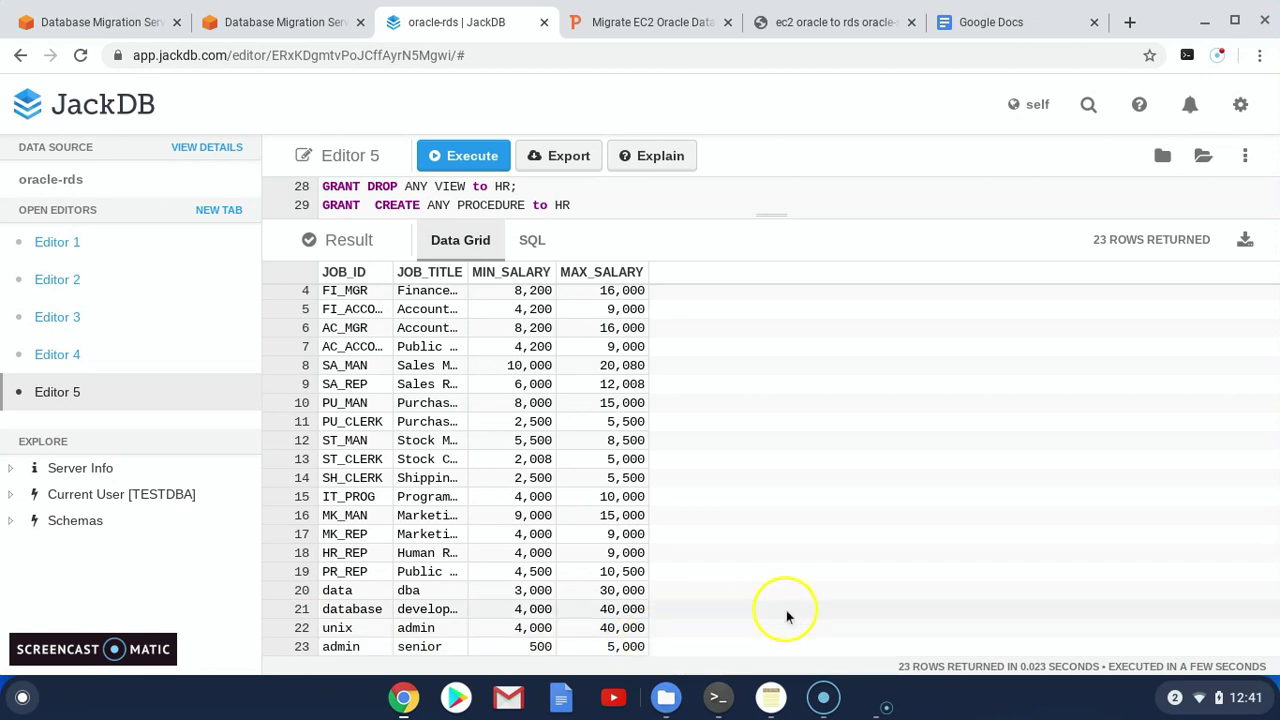
{"action": "left_click", "coordinate": [718, 698]}
Insert the job row ('trainee','temp','200','1000') into source HR.jobs and commit
{"action": "left_click_drag", "start_coordinate": [238, 452], "coordinate": [834, 451]}
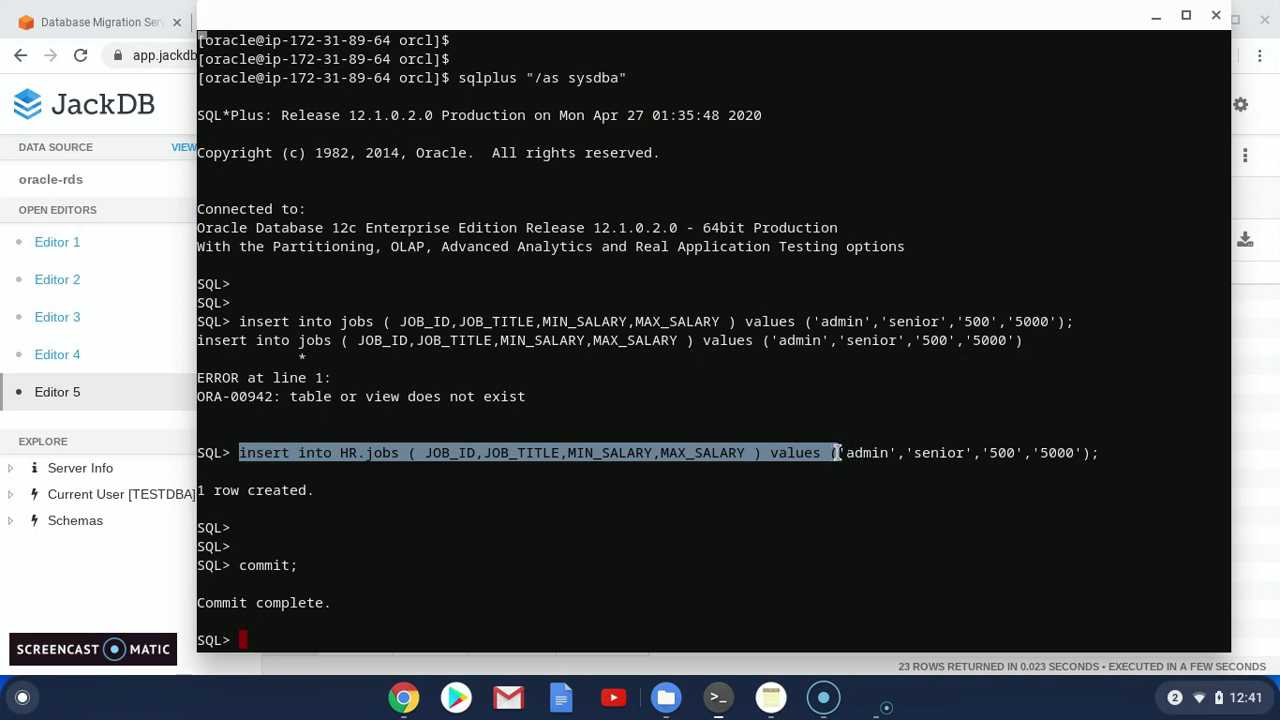
{"action": "right_click", "coordinate": [852, 396]}
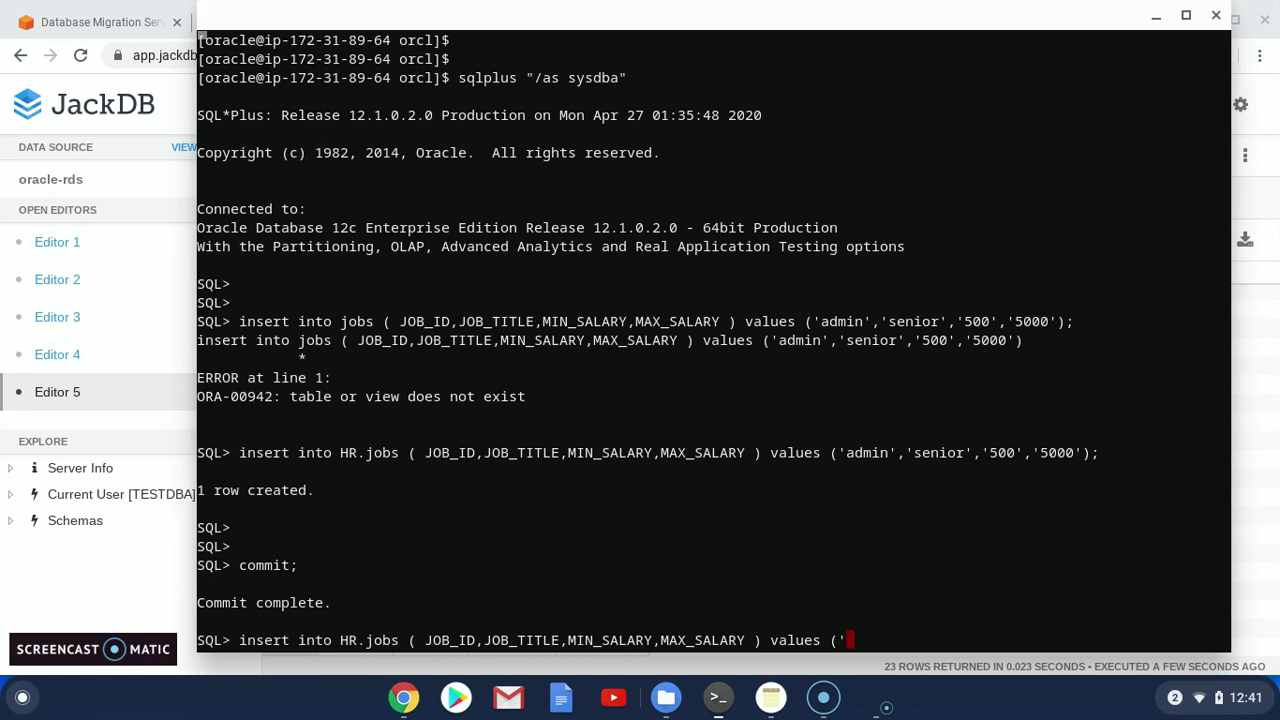
{"action": "type", "text": "ineer"}
{"action": "key", "text": "BackSpace"}
{"action": "key", "text": "BackSpace"}
{"action": "key", "text": "BackSpace"}
{"action": "key", "text": "BackSpace"}
{"action": "key", "text": "BackSpace"}
{"action": "key", "text": "BackSpace"}
{"action": "key", "text": "BackSpace"}
{"action": "key", "text": "BackSpace"}
{"action": "type", "text": "trainee','temp'"}
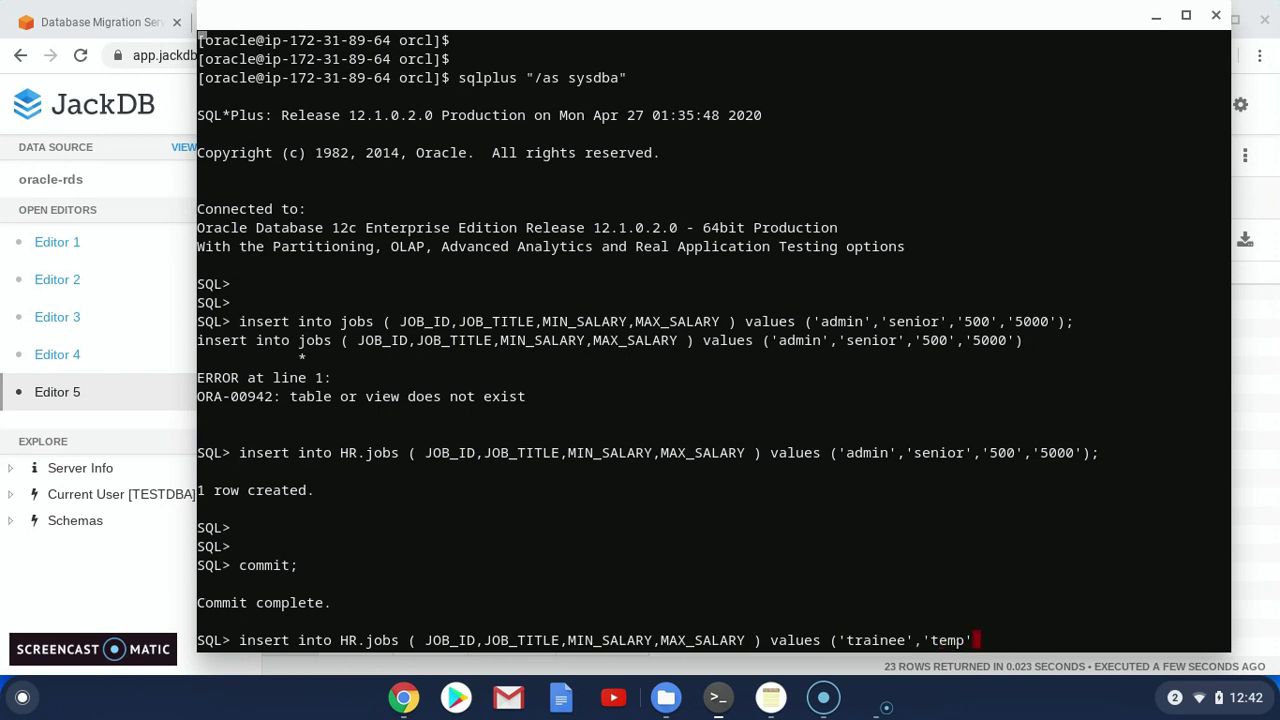
{"action": "type", "text": ",'200','1000'(;"}
{"action": "key", "text": "BackSpace"}
{"action": "type", "text": ");"}
{"action": "left_click_drag", "start_coordinate": [1108, 641], "coordinate": [239, 640]}
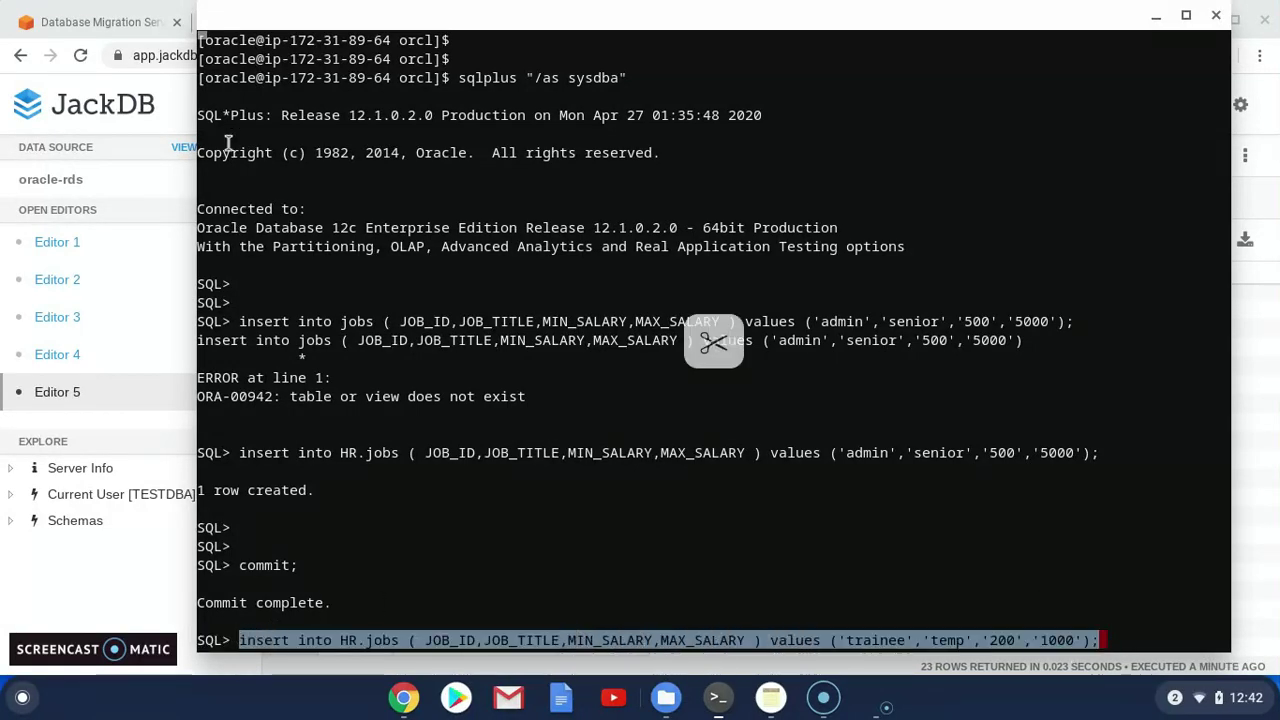
{"action": "key", "text": "Return"}
{"action": "type", "text": "commit;"}
{"action": "key", "text": "Return"}
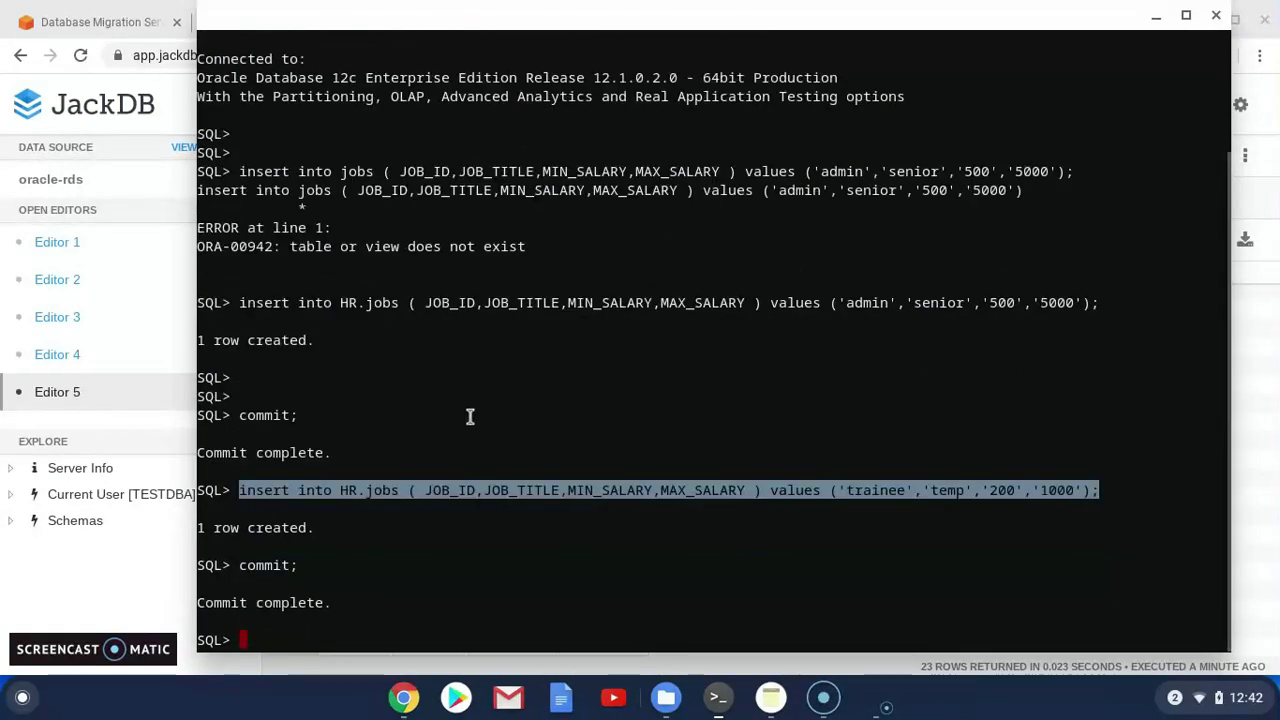
{"action": "left_click", "coordinate": [403, 698]}
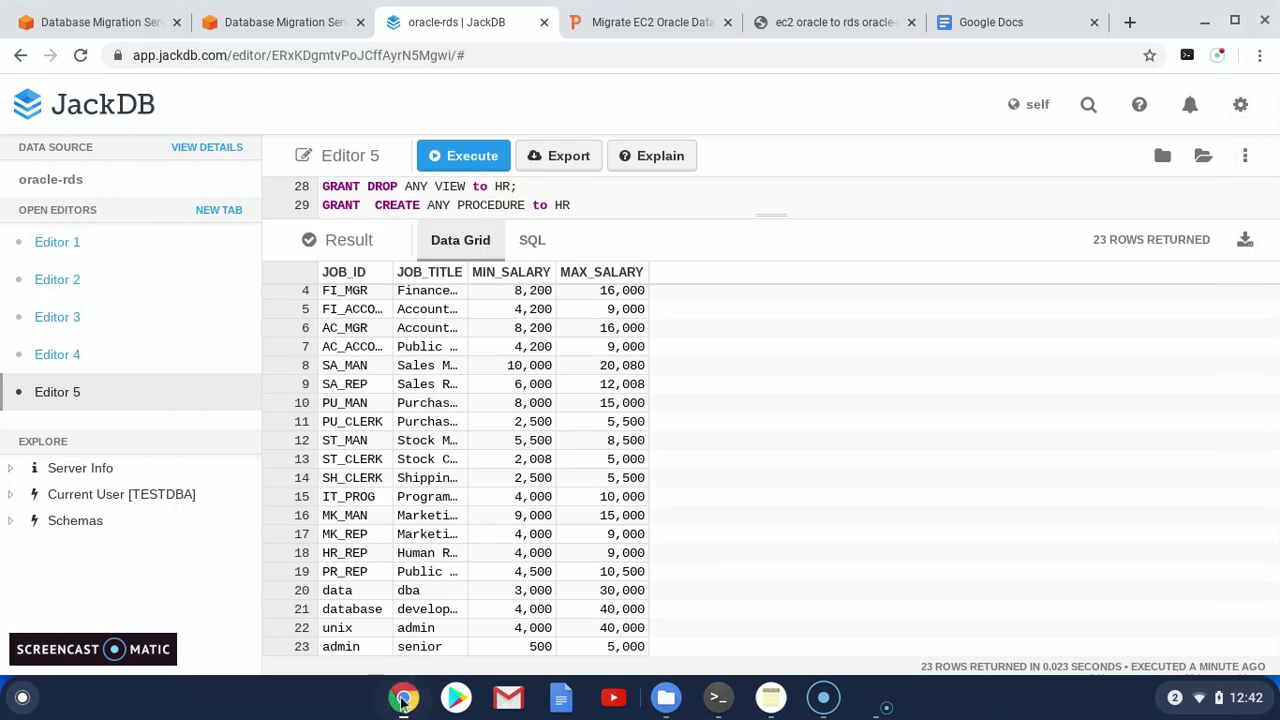
Rerun the HR.JOBS query to see the trainee row as row 24, then check ec2-to-oracle
{"action": "left_click", "coordinate": [470, 157]}
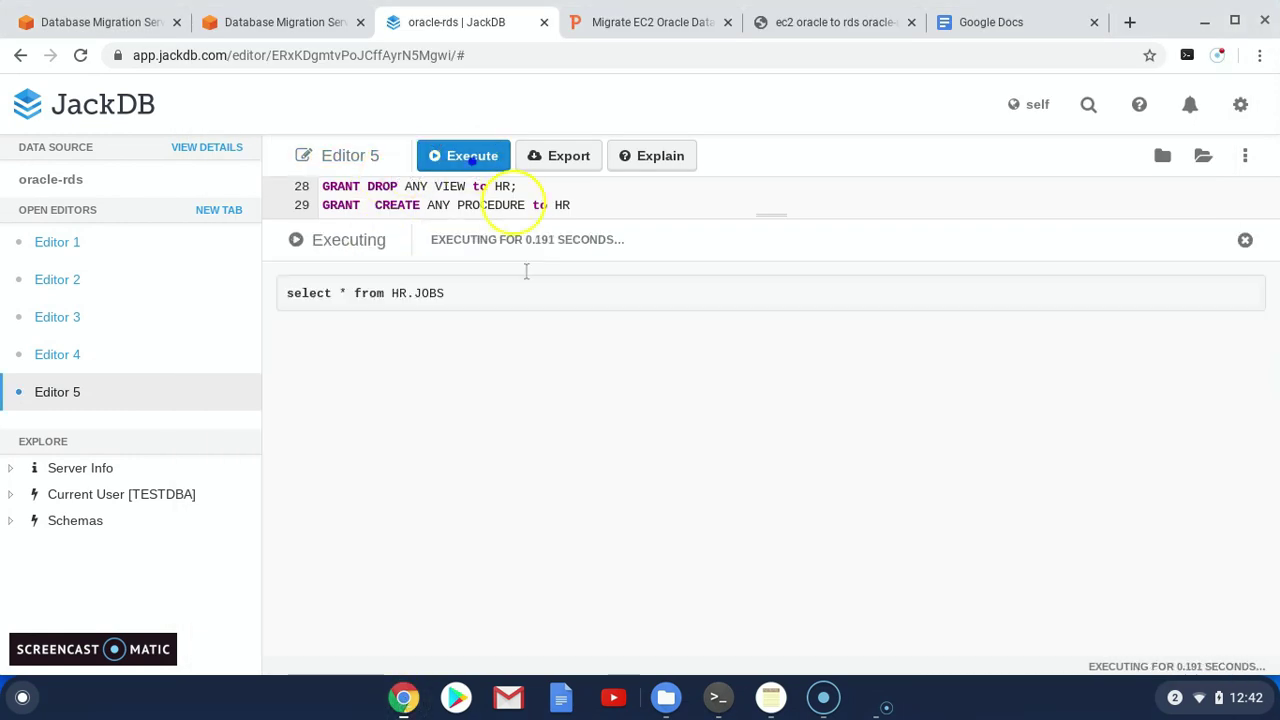
{"action": "scroll", "coordinate": [510, 480], "scroll_direction": "down", "scroll_amount": 2}
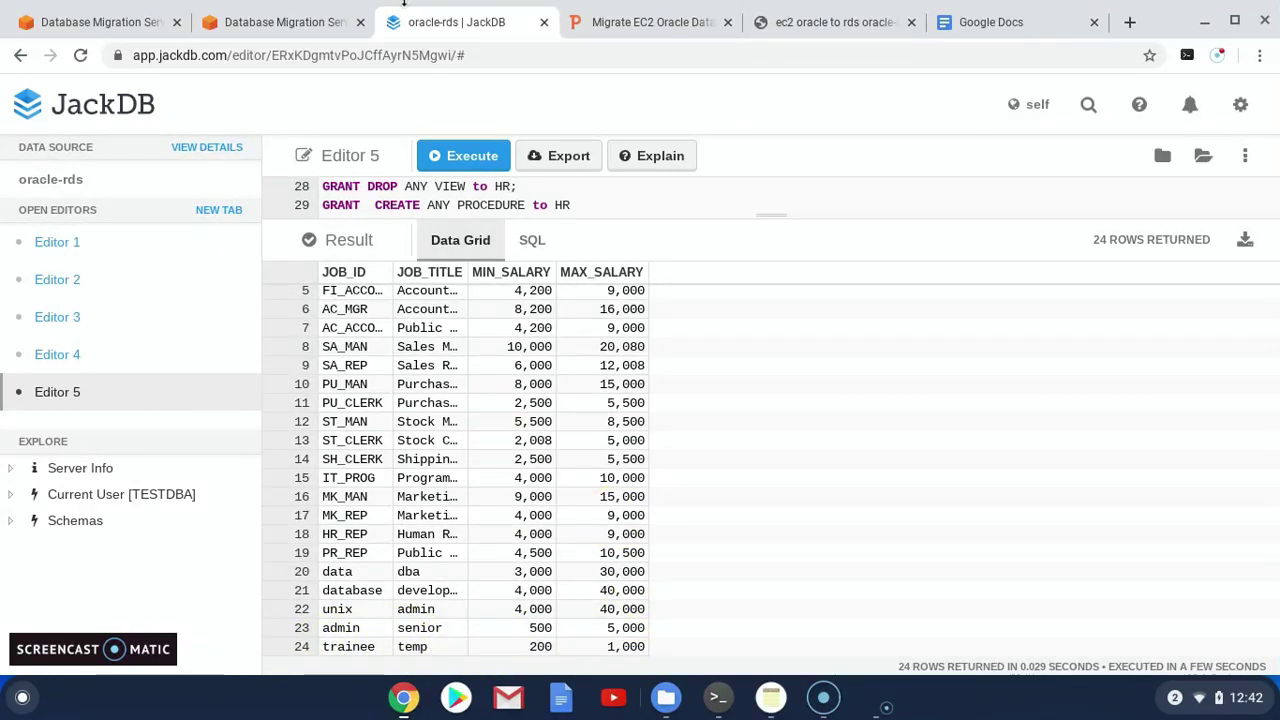
{"action": "left_click", "coordinate": [99, 30]}
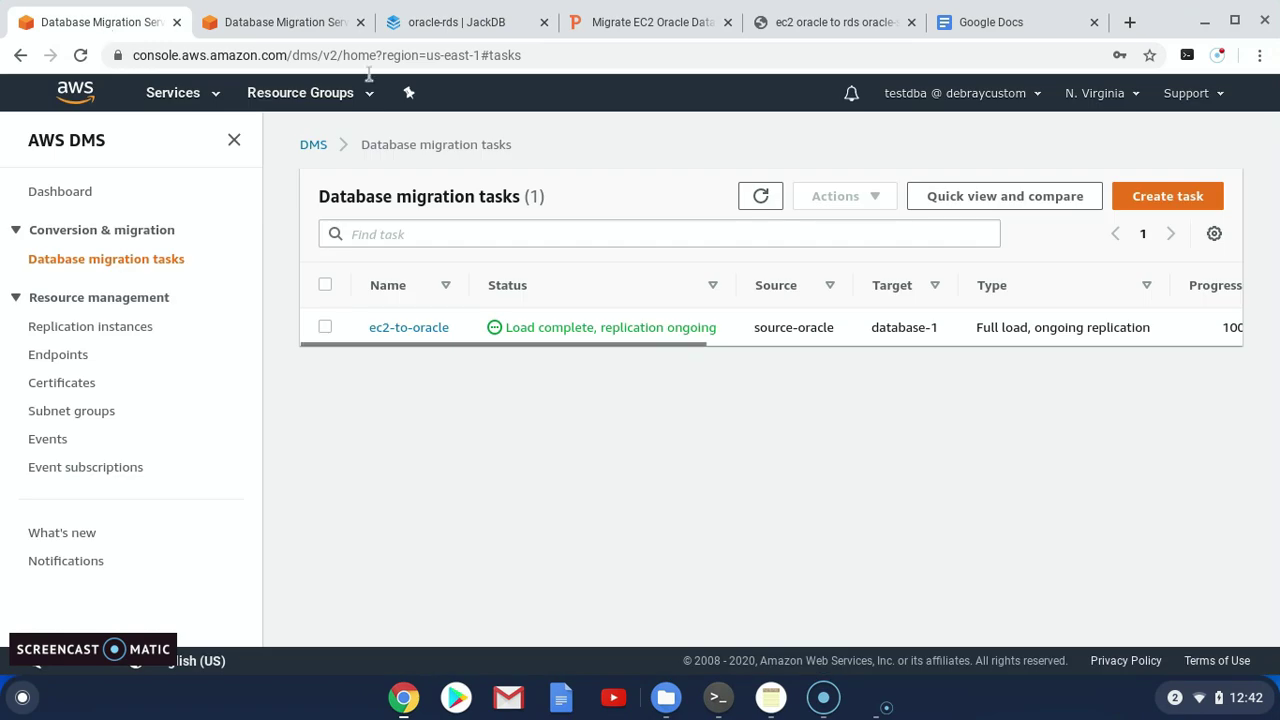
{"action": "left_click", "coordinate": [327, 328]}
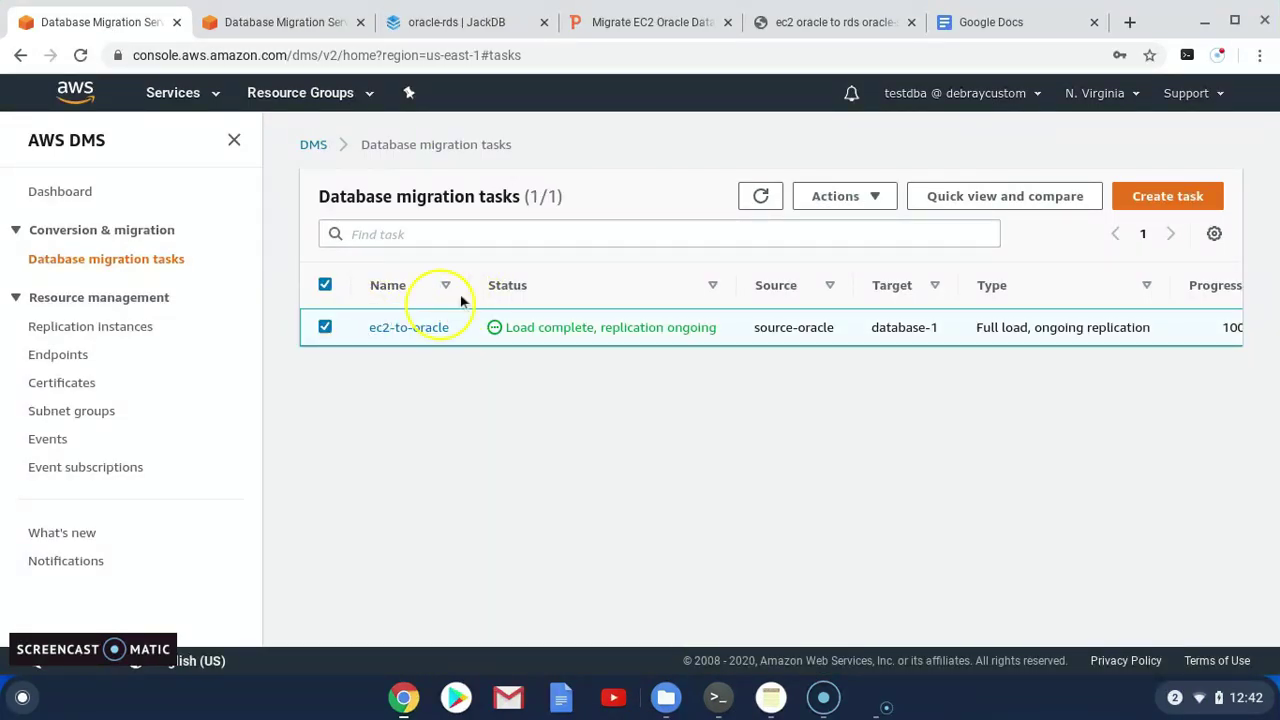
Bring up slide 9, 'Cutover from Source Database And Cleanup', in the deck
{"action": "left_click", "coordinate": [652, 22]}
{"action": "scroll", "coordinate": [133, 567], "scroll_direction": "down", "scroll_amount": 1}
{"action": "left_click", "coordinate": [110, 608]}
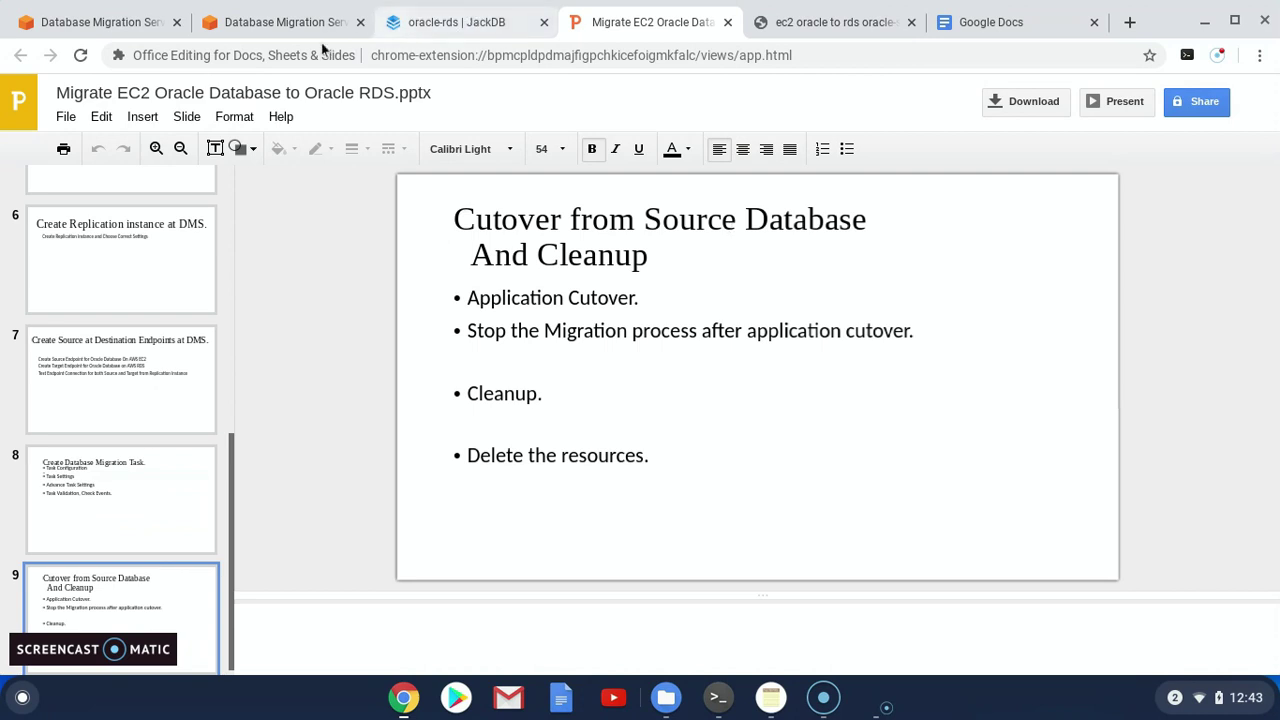
Stop the ec2-to-oracle migration task from the migration tasks page
{"action": "left_click", "coordinate": [90, 24]}
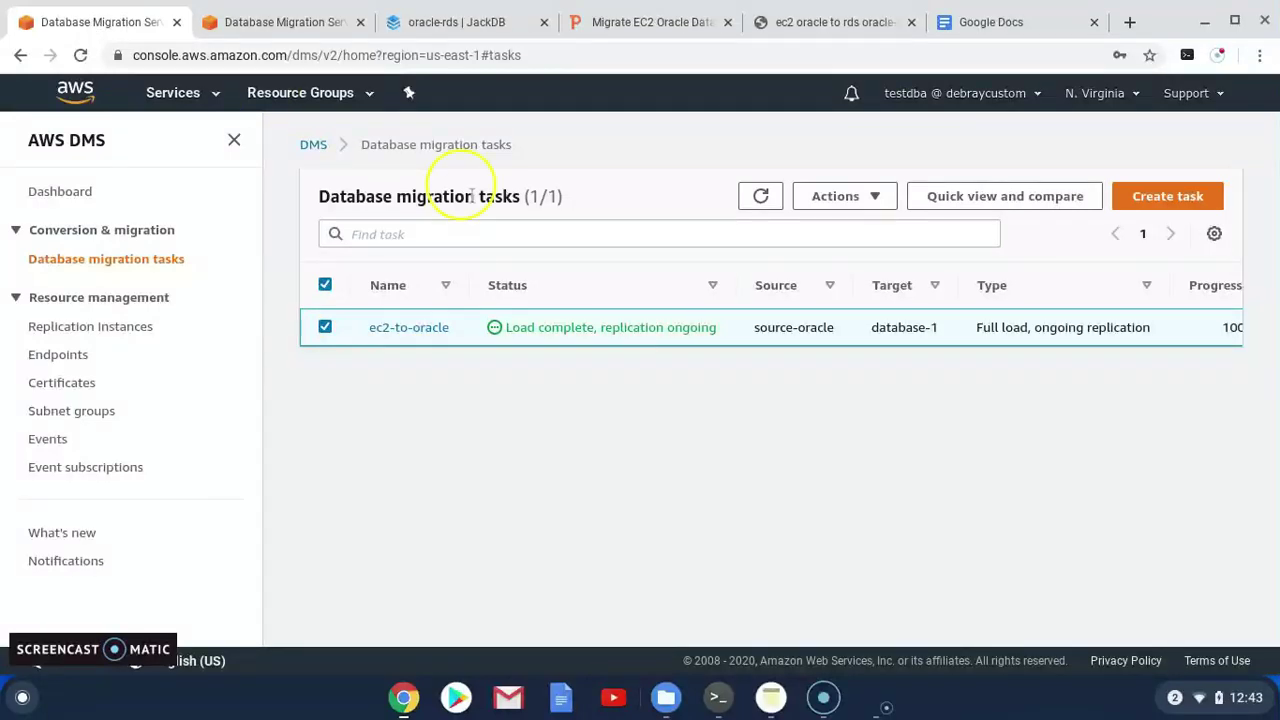
{"action": "left_click", "coordinate": [874, 200]}
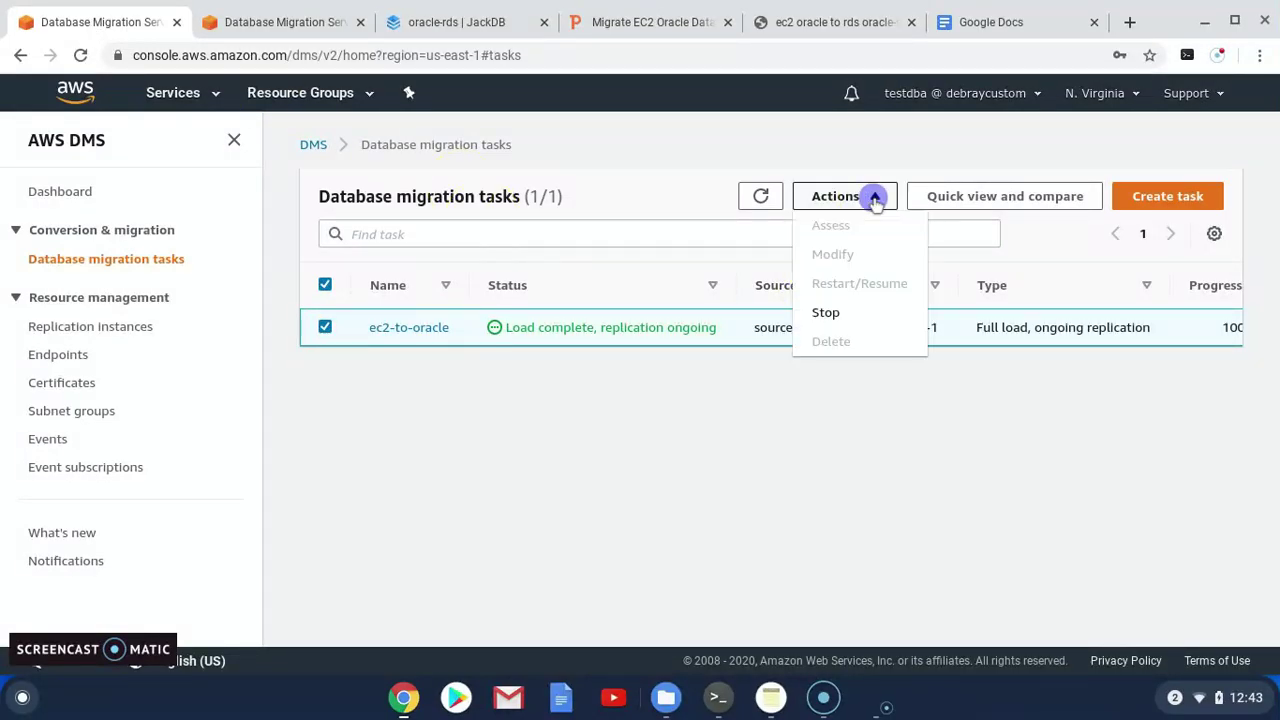
{"action": "left_click", "coordinate": [857, 315]}
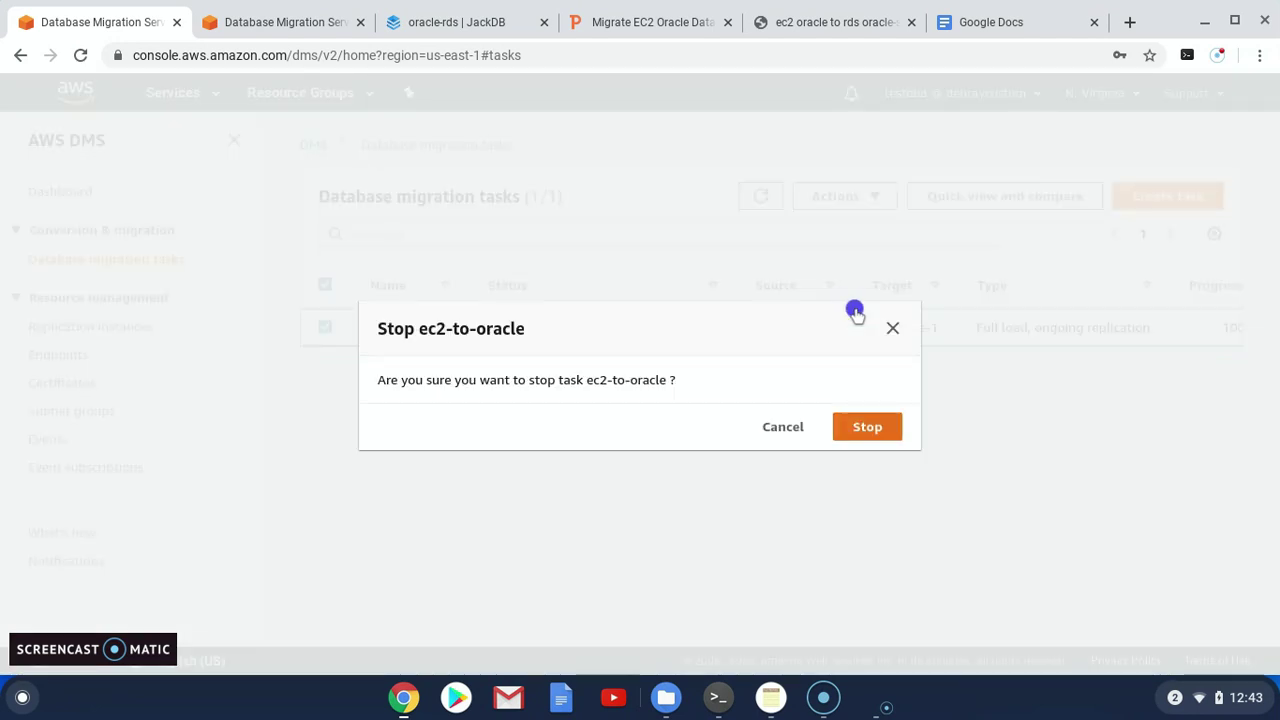
{"action": "left_click", "coordinate": [858, 428]}
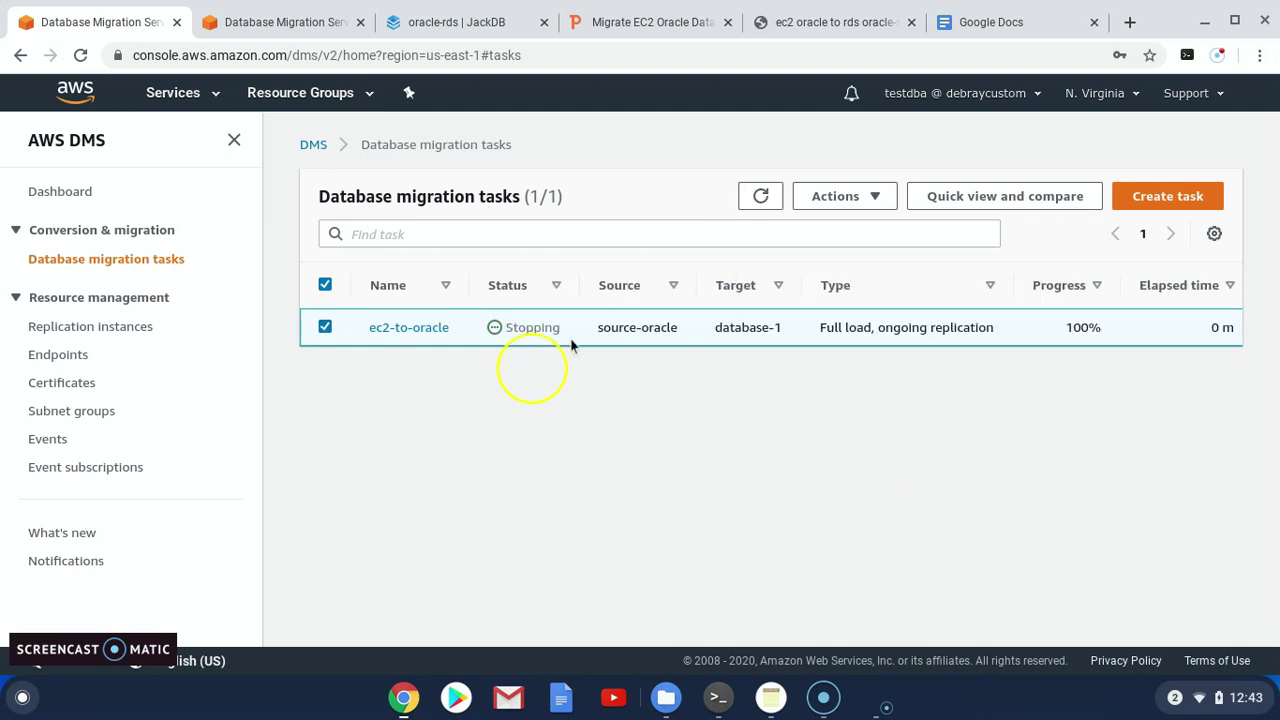
{"action": "left_click", "coordinate": [767, 205]}
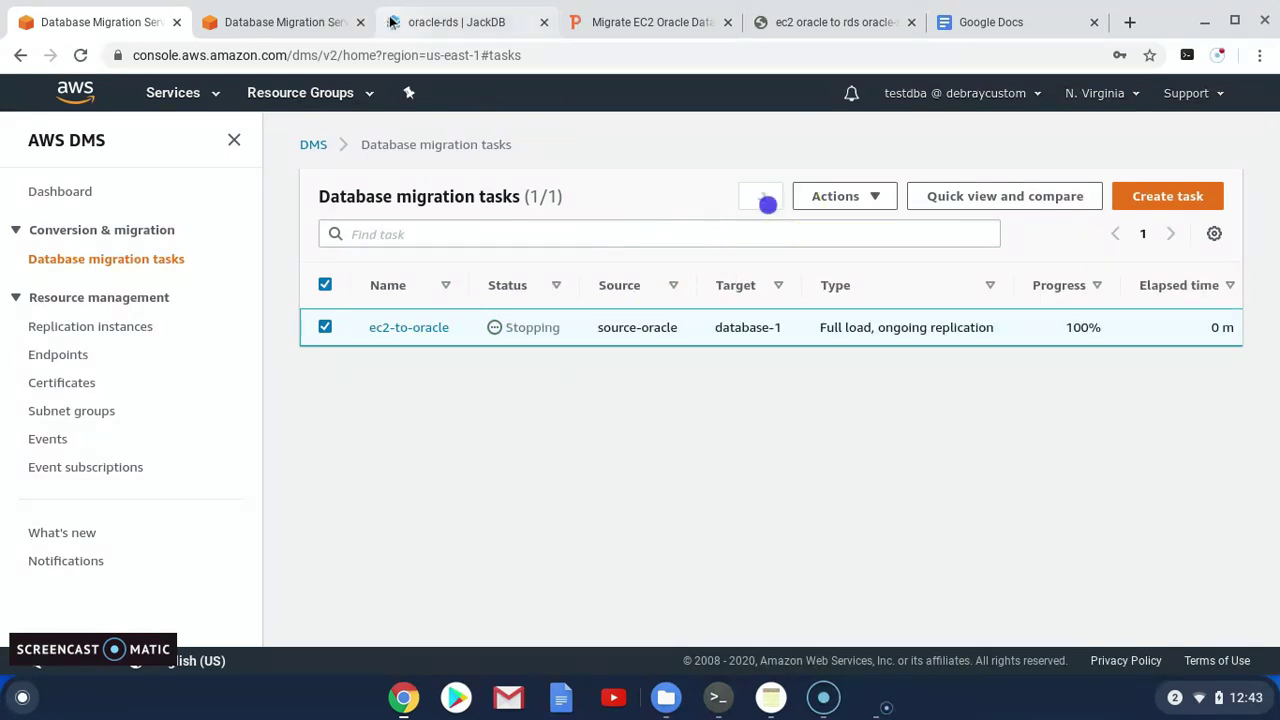
Refresh the task list until ec2-to-oracle reads Stopped at 100% progress
{"action": "key", "text": "ctrl+4"}
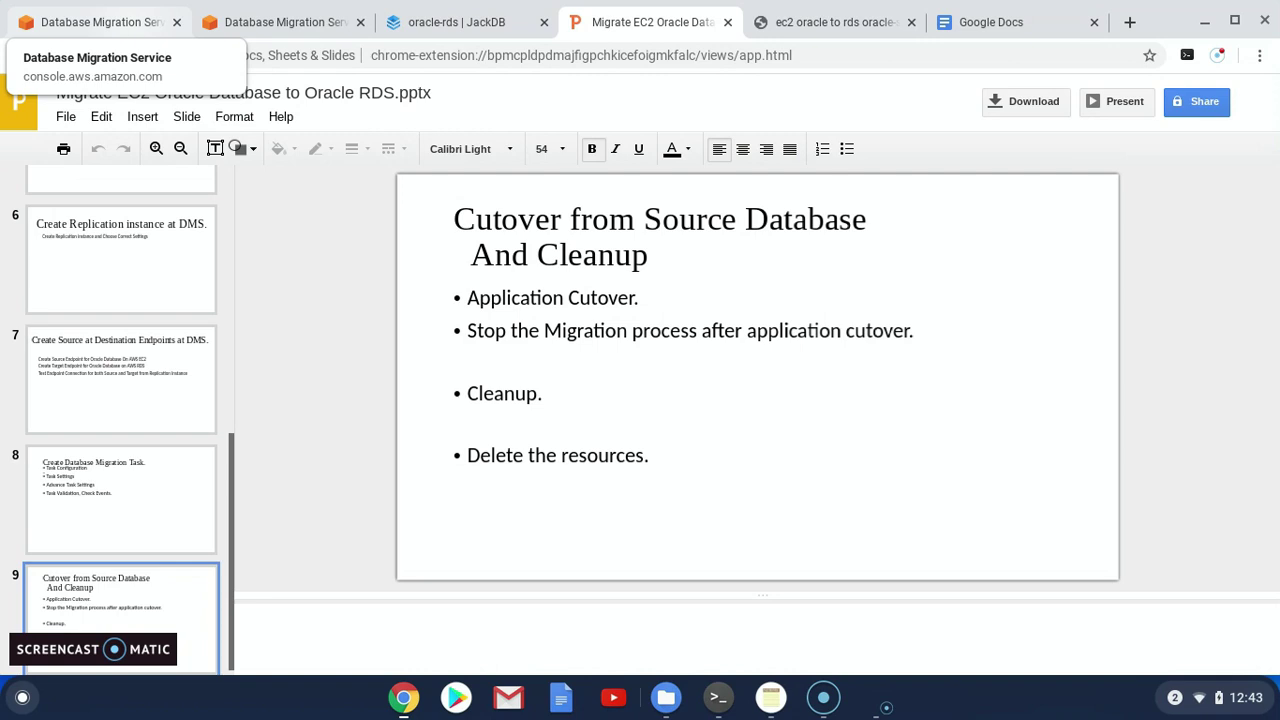
{"action": "left_click", "coordinate": [95, 22]}
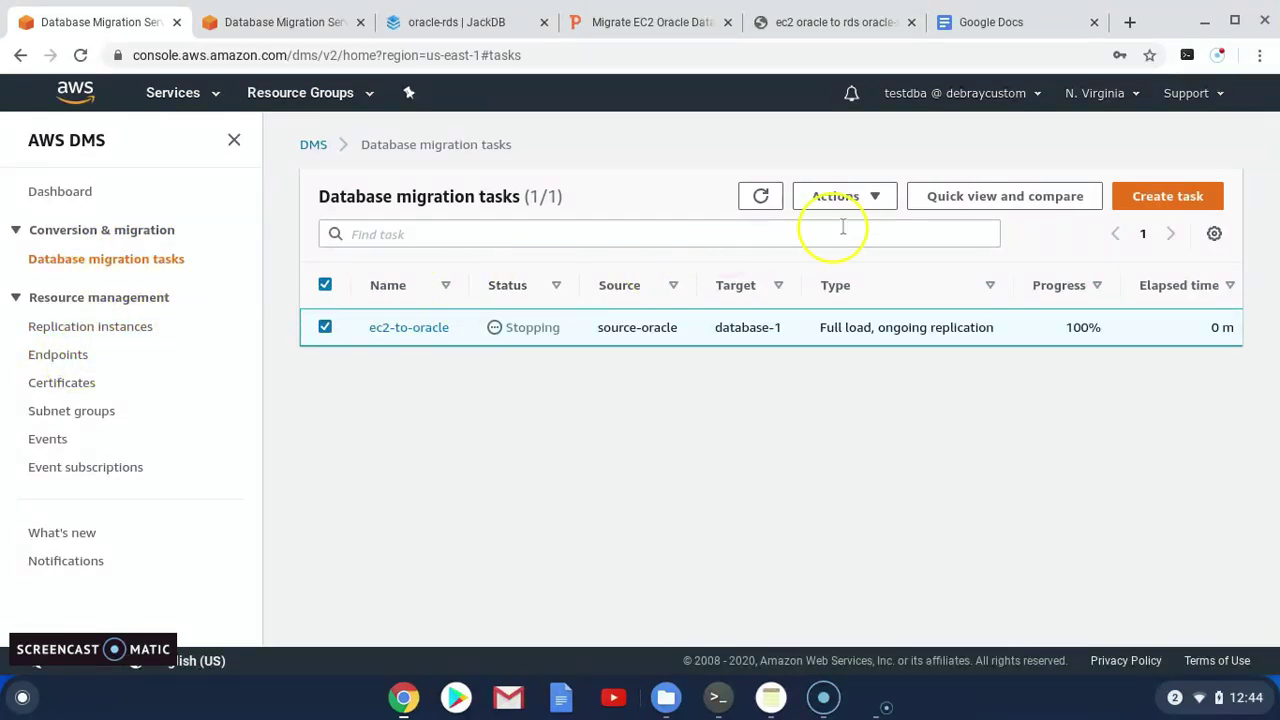
{"action": "left_click", "coordinate": [752, 198]}
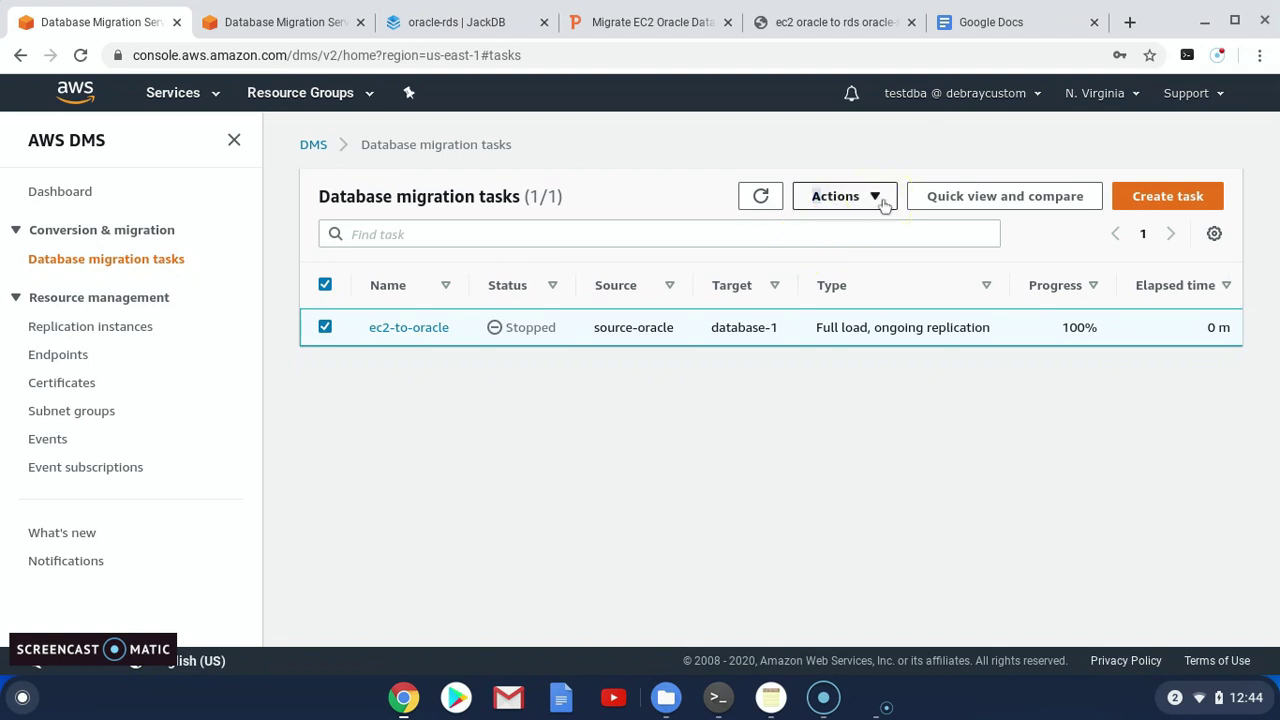
{"action": "left_click", "coordinate": [882, 200]}
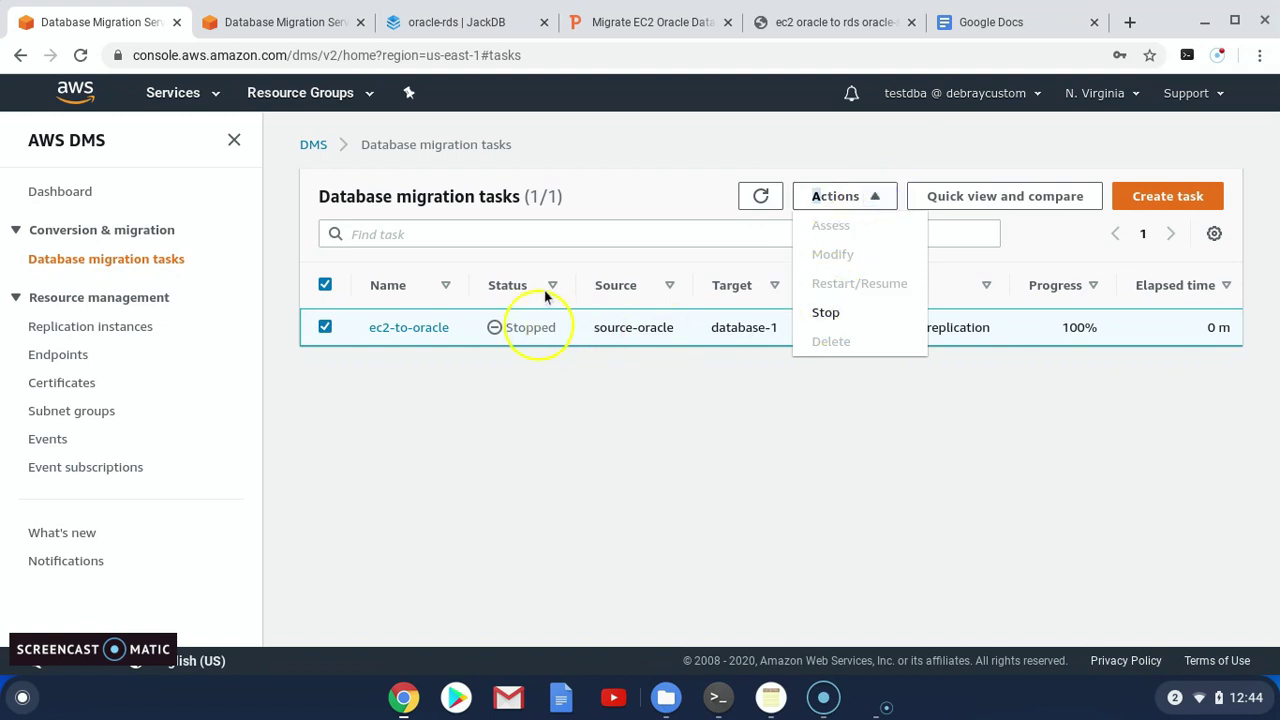
Delete the stopped ec2-to-oracle task and refresh until its status reads Deleting
{"action": "left_click", "coordinate": [594, 204]}
{"action": "left_click", "coordinate": [760, 196]}
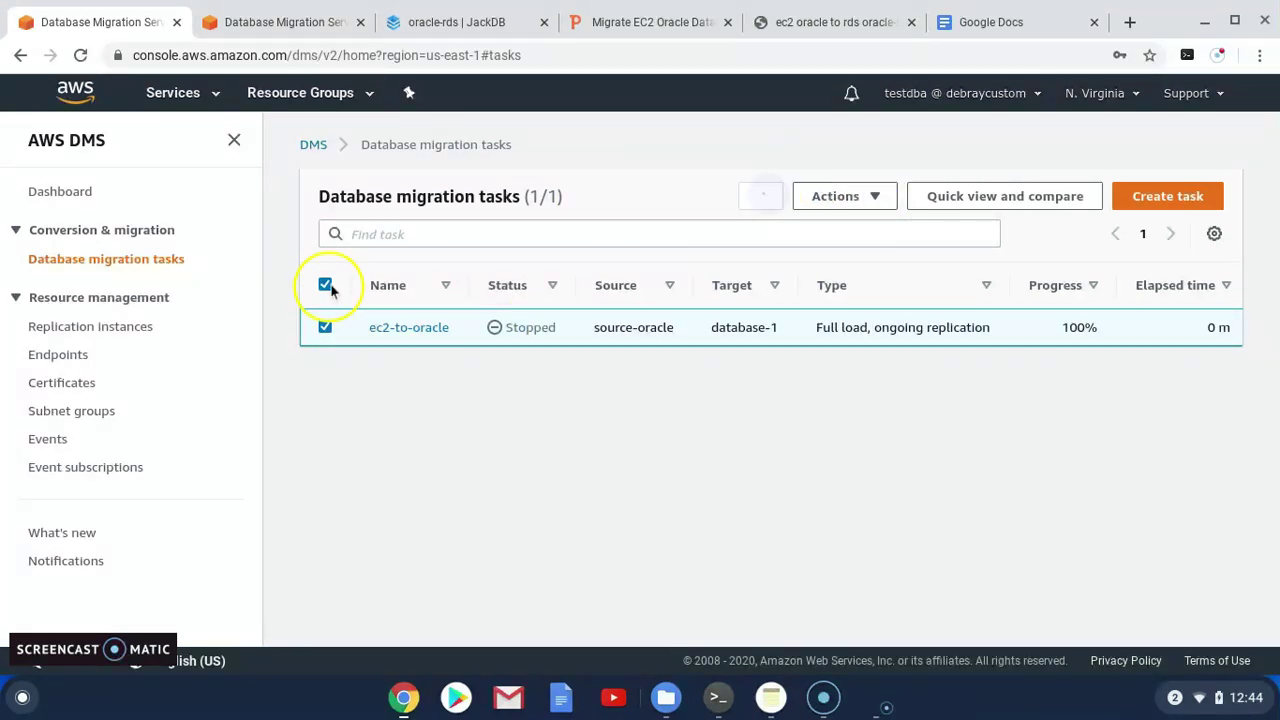
{"action": "left_click", "coordinate": [325, 285]}
{"action": "left_click", "coordinate": [323, 328]}
{"action": "left_click", "coordinate": [882, 200]}
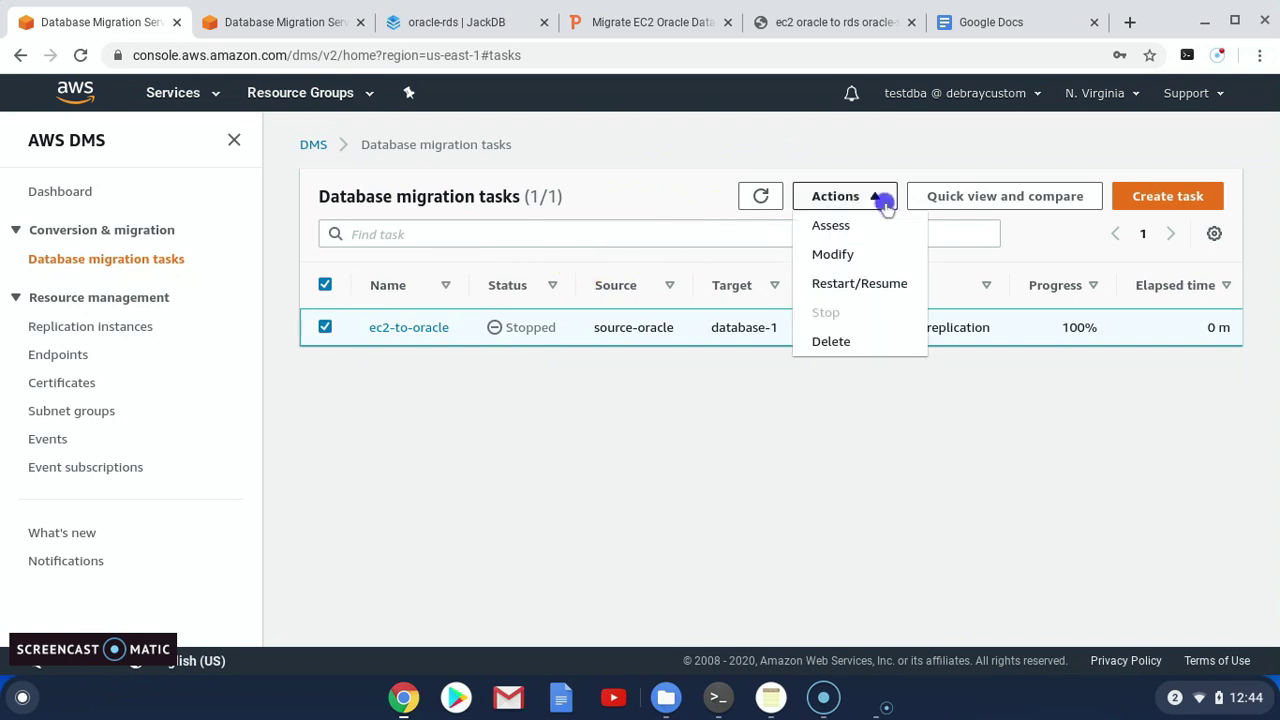
{"action": "left_click", "coordinate": [831, 341]}
{"action": "left_click", "coordinate": [866, 446]}
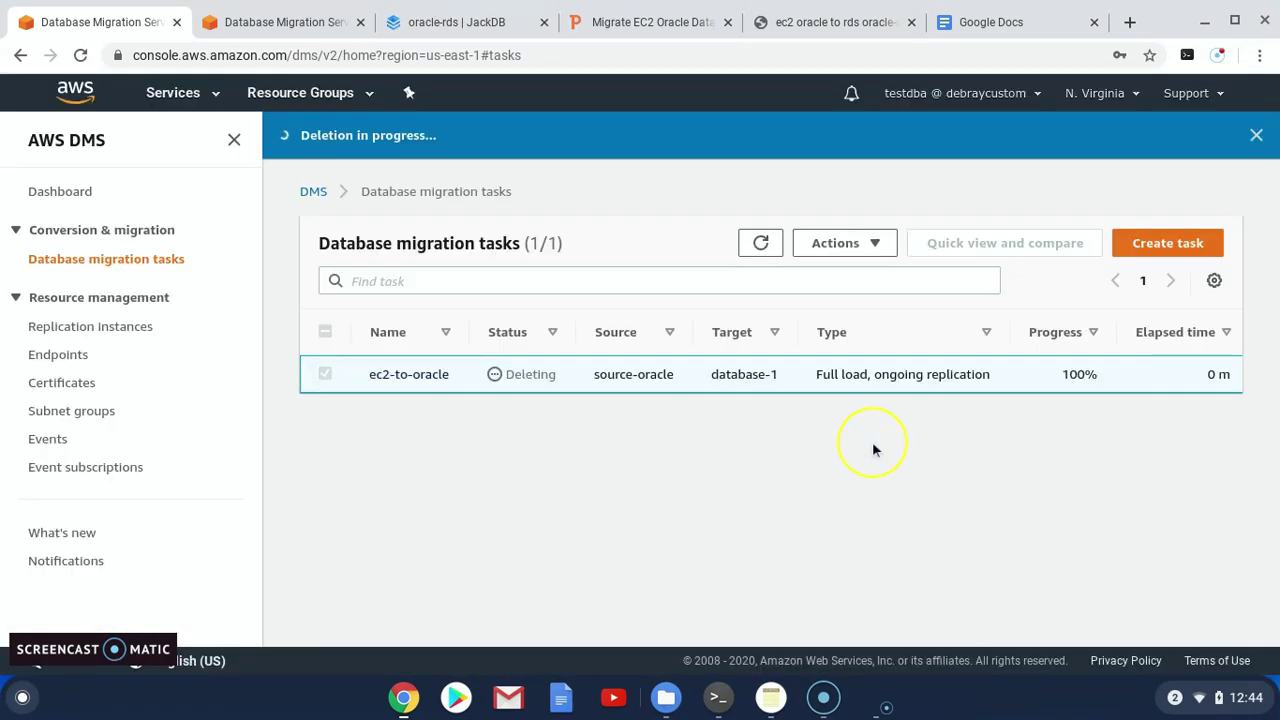
{"action": "left_click", "coordinate": [758, 244]}
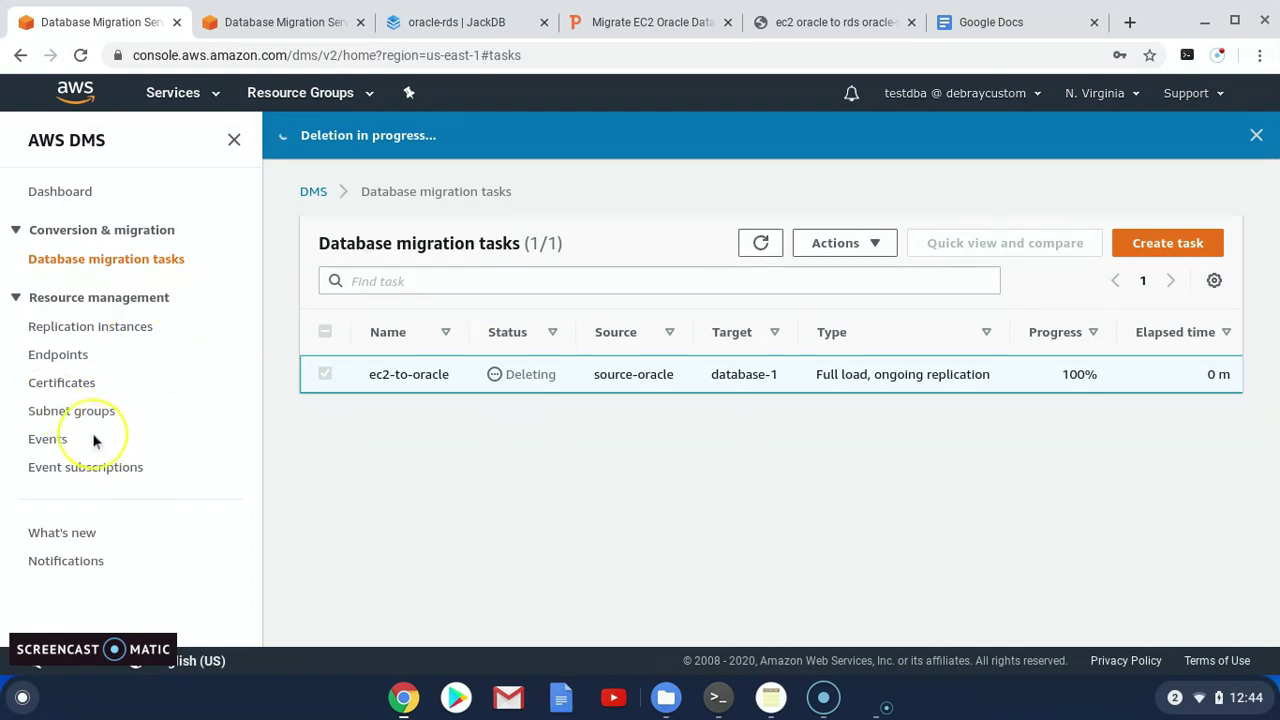
{"action": "left_click", "coordinate": [760, 244]}
{"action": "left_click", "coordinate": [57, 354]}
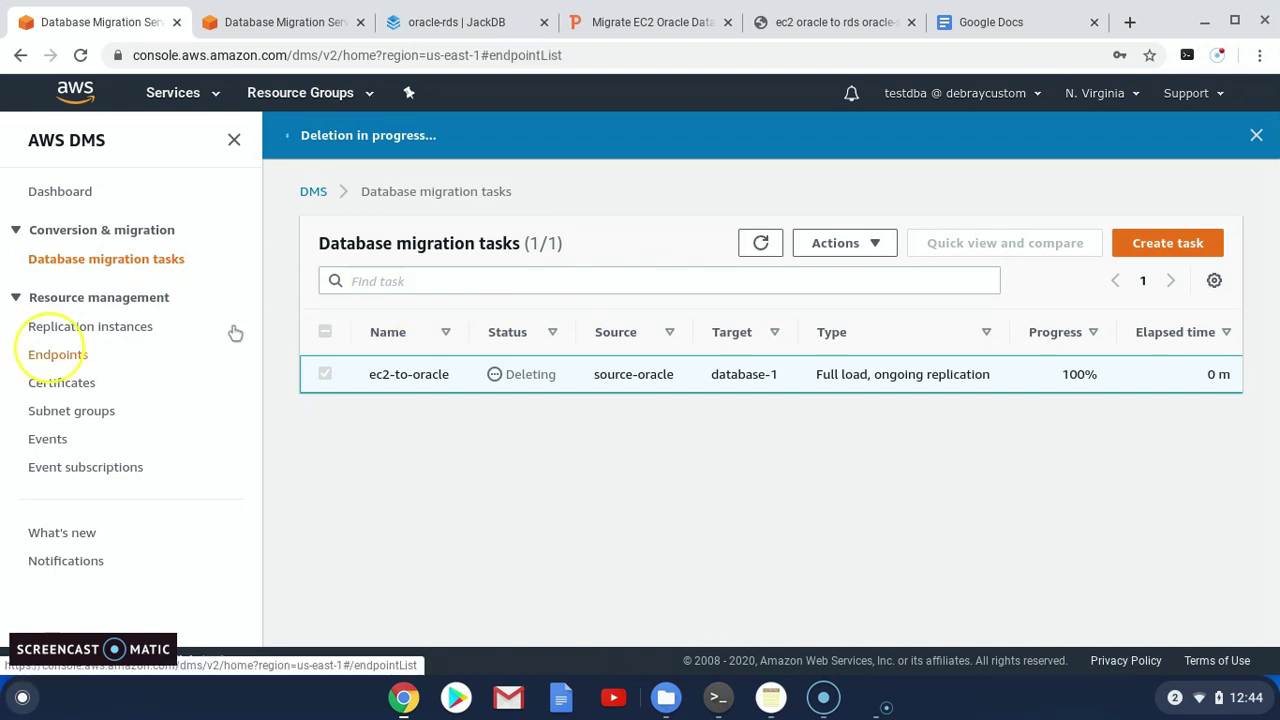
Delete the oracle-replication replication instance
{"action": "left_click", "coordinate": [60, 326]}
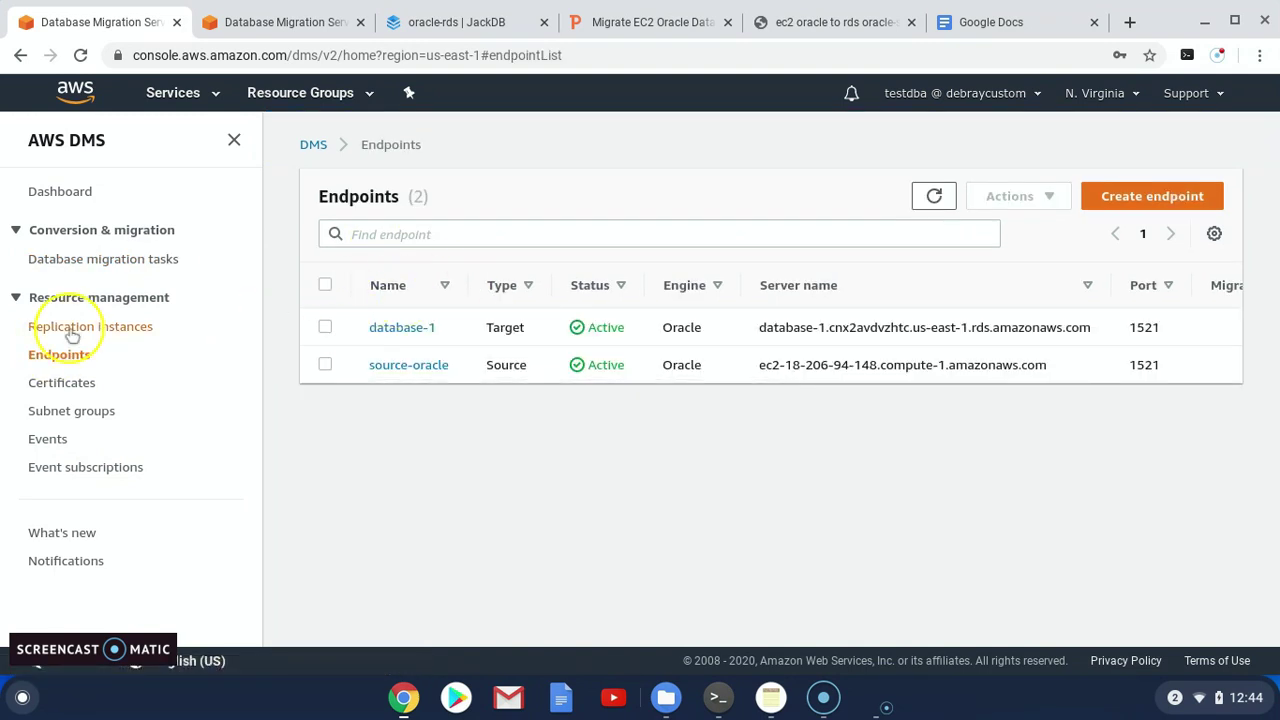
{"action": "left_click", "coordinate": [325, 327]}
{"action": "left_click", "coordinate": [978, 196]}
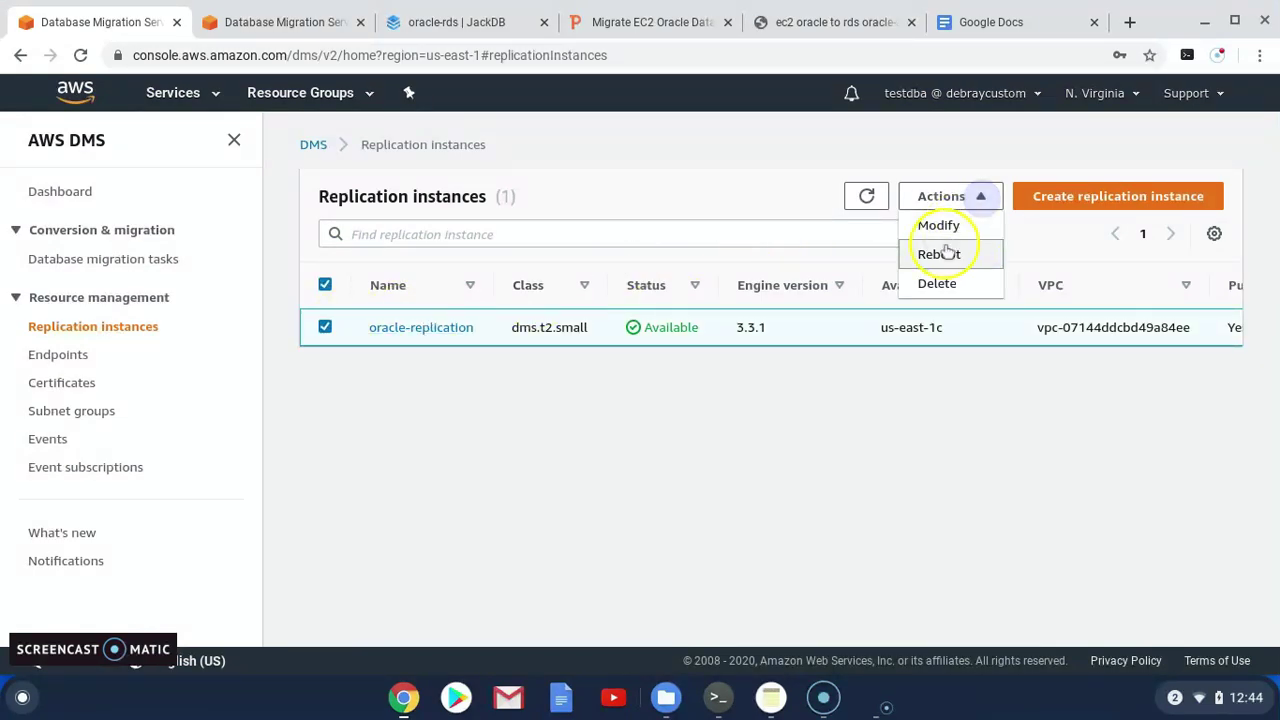
{"action": "left_click", "coordinate": [938, 285]}
{"action": "left_click", "coordinate": [866, 443]}
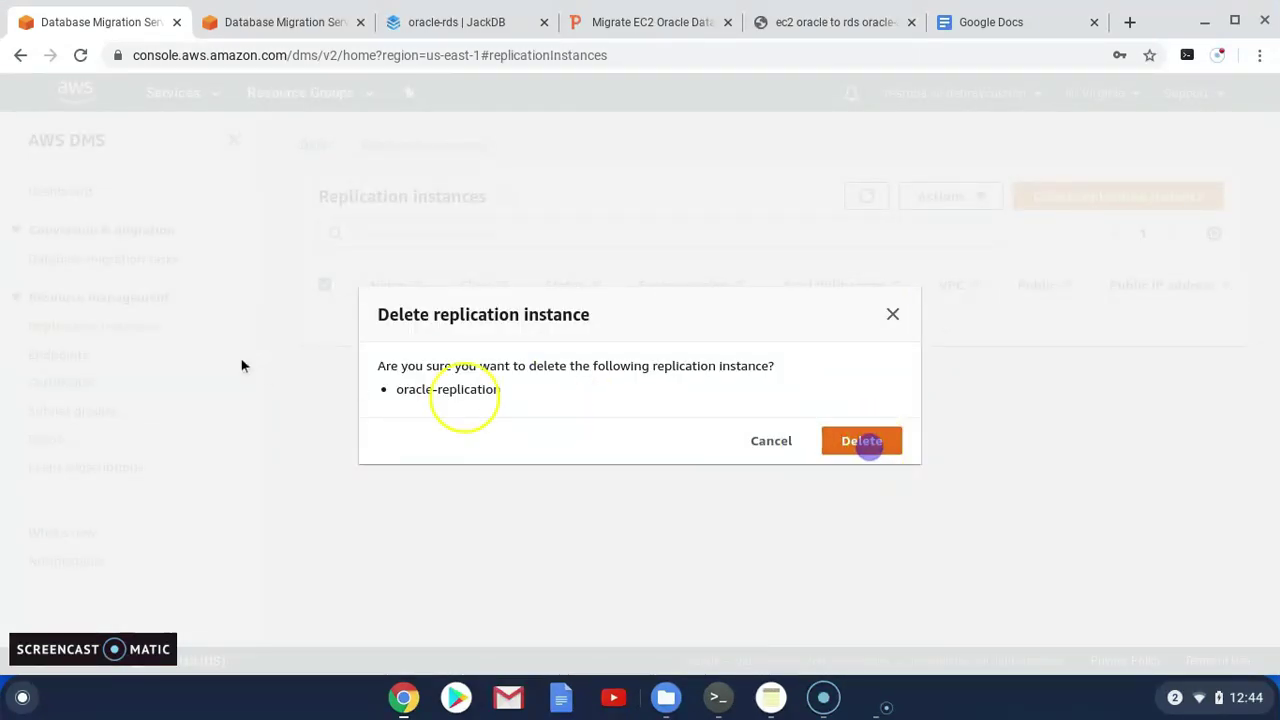
Delete both endpoints, database-1 and source-oracle, then return to the cleanup slide
{"action": "left_click", "coordinate": [140, 259]}
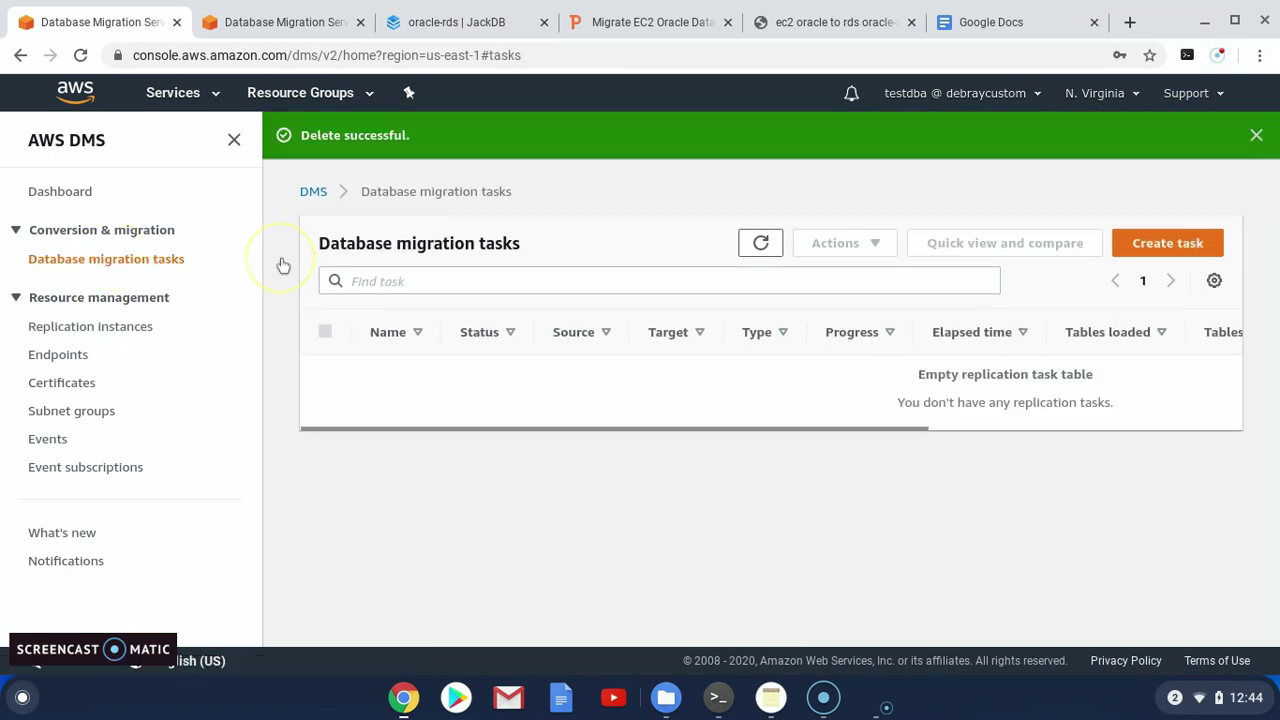
{"action": "left_click", "coordinate": [62, 355]}
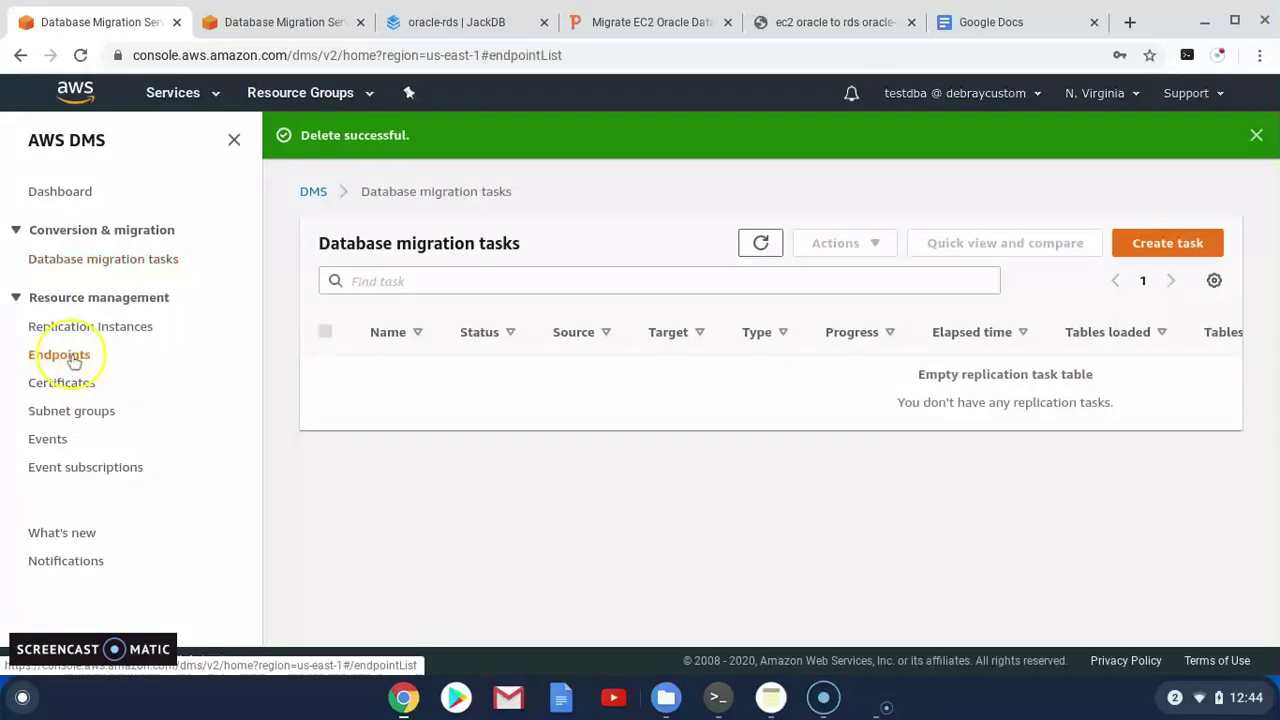
{"action": "left_click", "coordinate": [325, 285]}
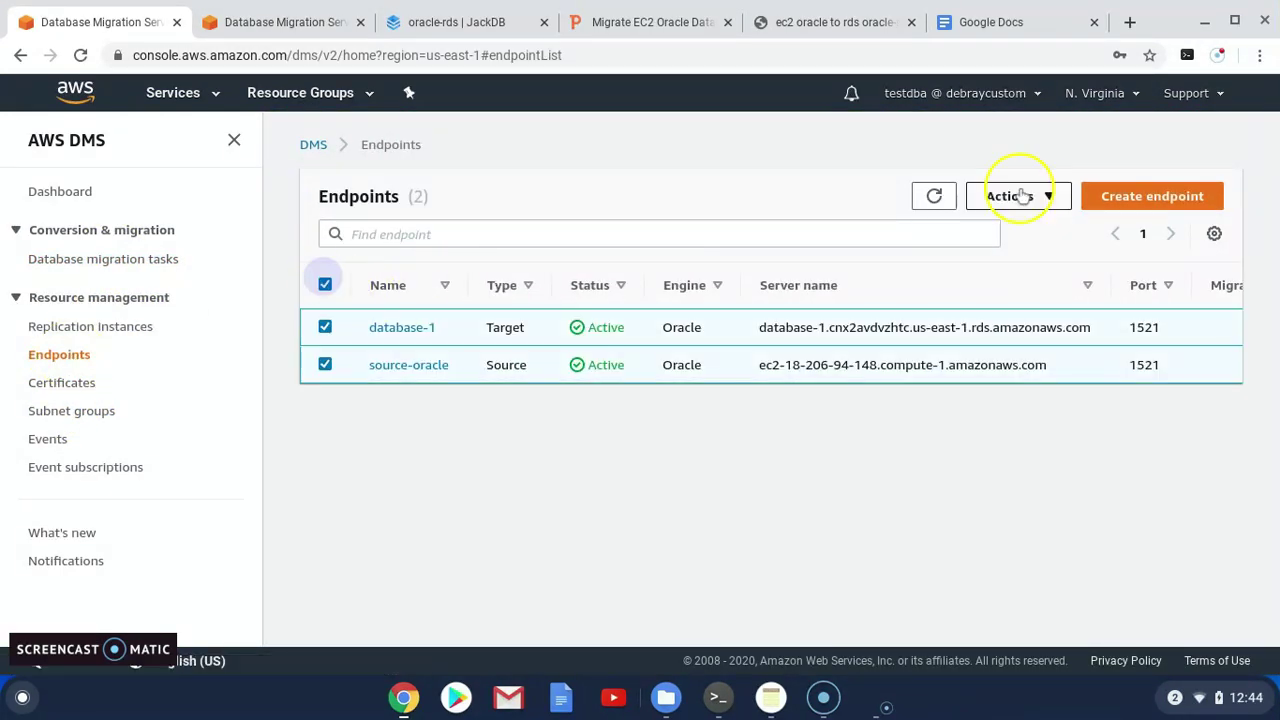
{"action": "left_click", "coordinate": [1040, 196]}
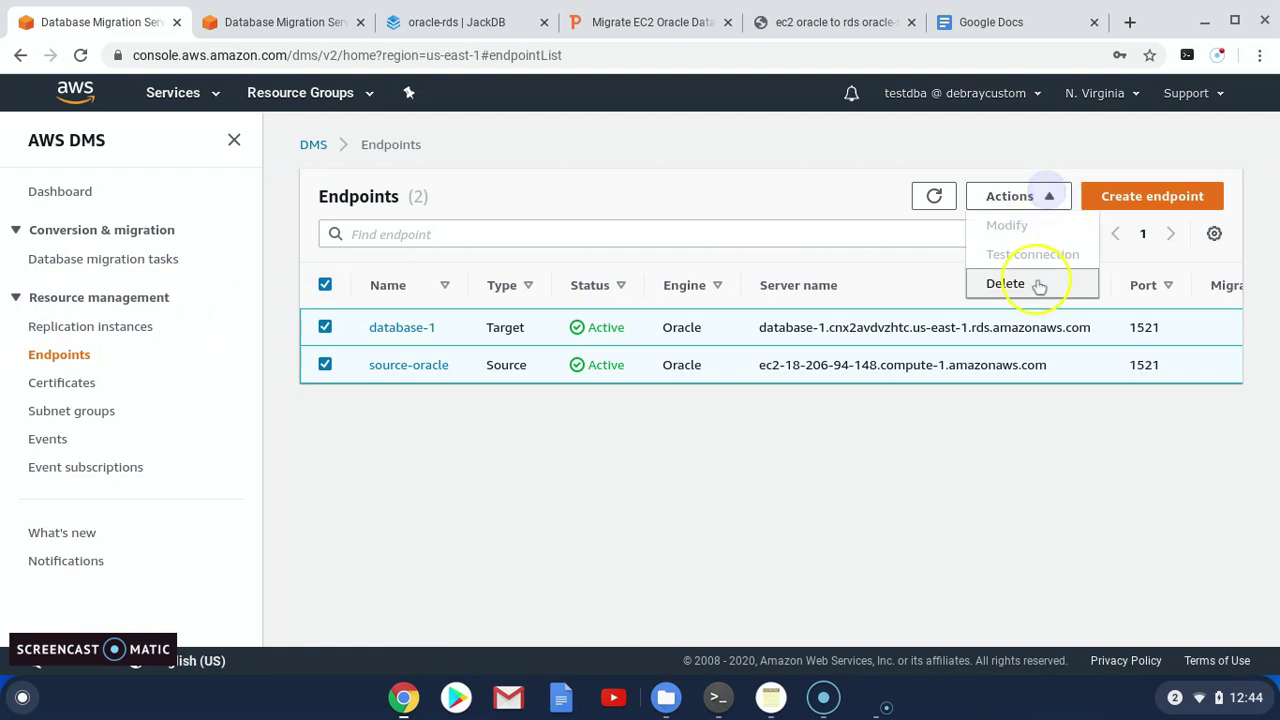
{"action": "left_click", "coordinate": [1037, 286]}
{"action": "left_click", "coordinate": [865, 455]}
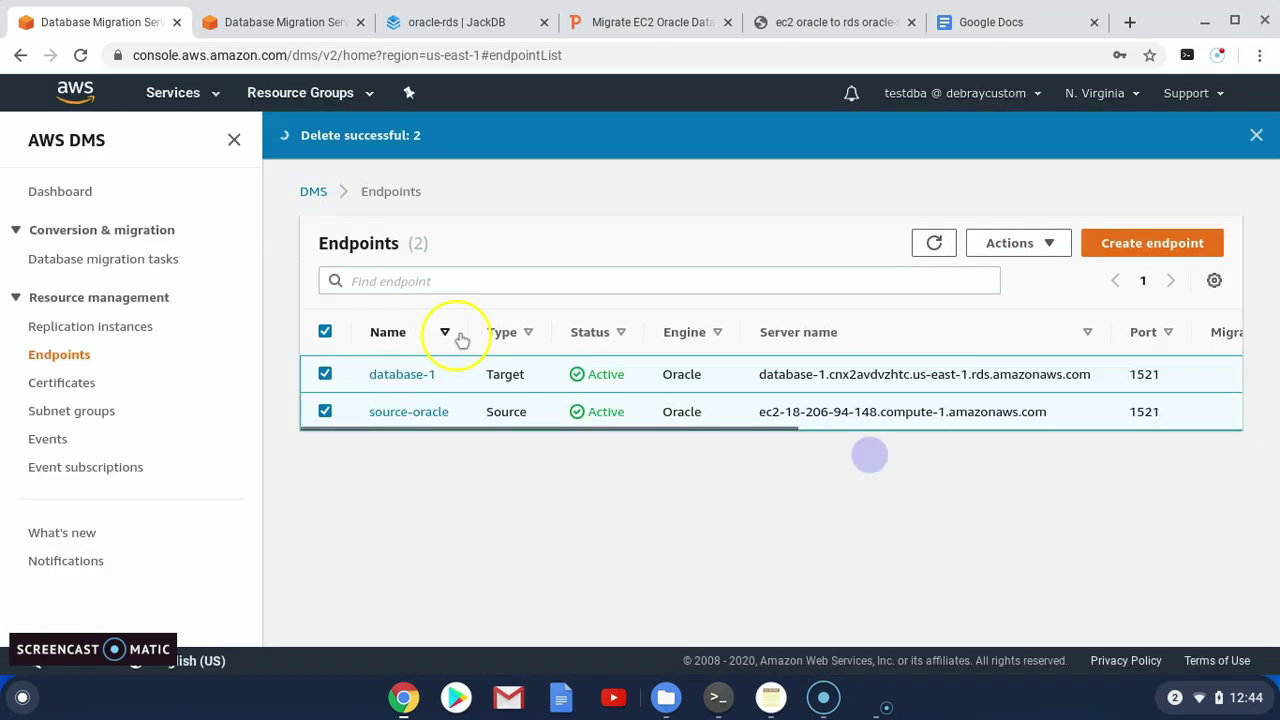
{"action": "left_click", "coordinate": [928, 238]}
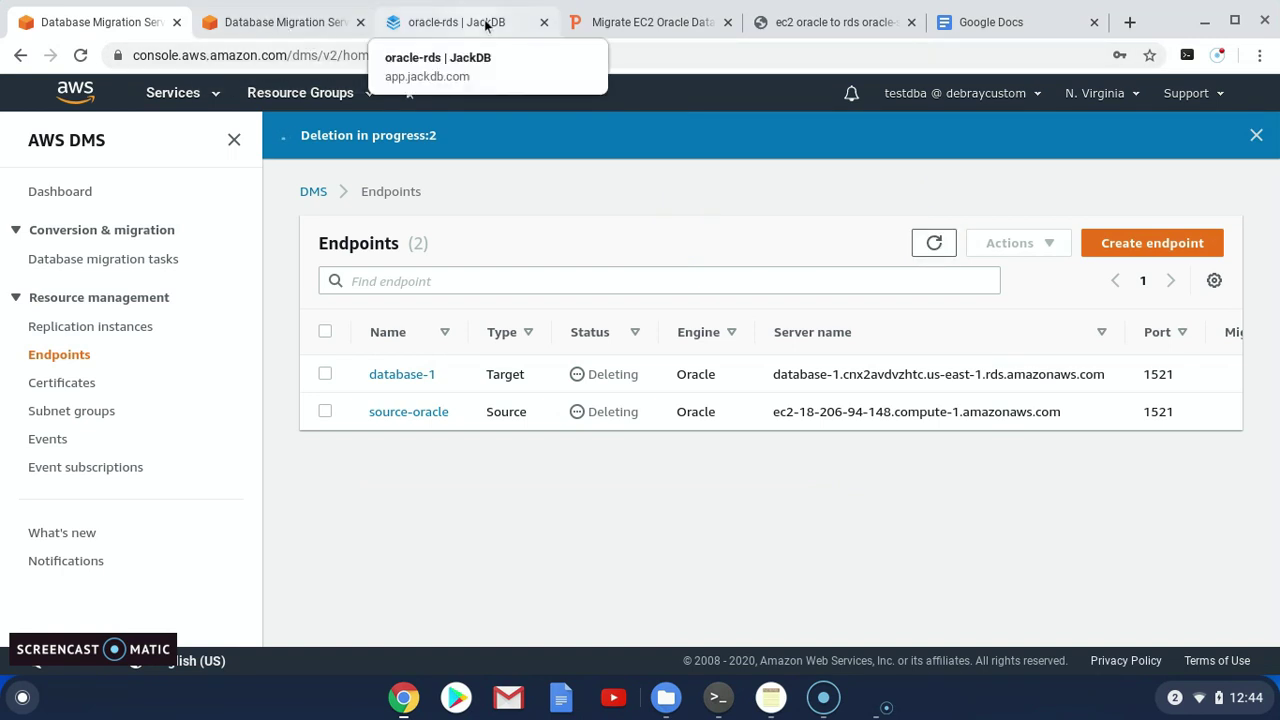
{"action": "left_click", "coordinate": [630, 24]}
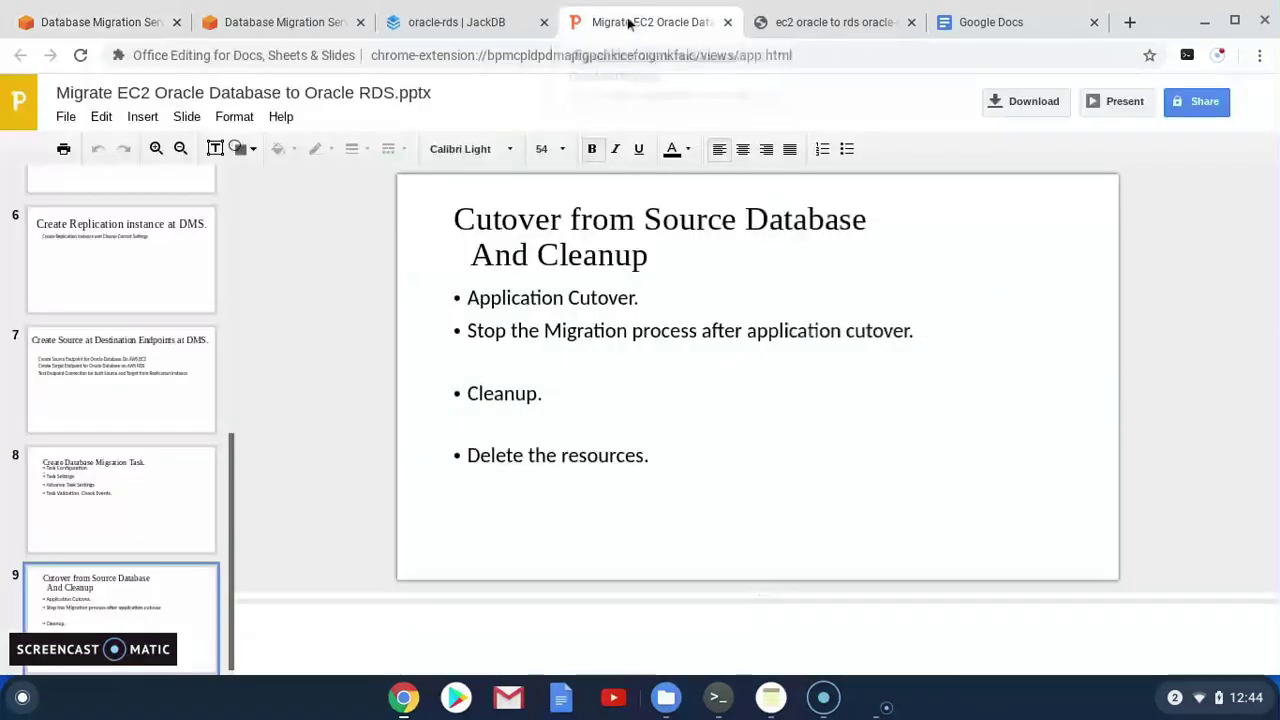